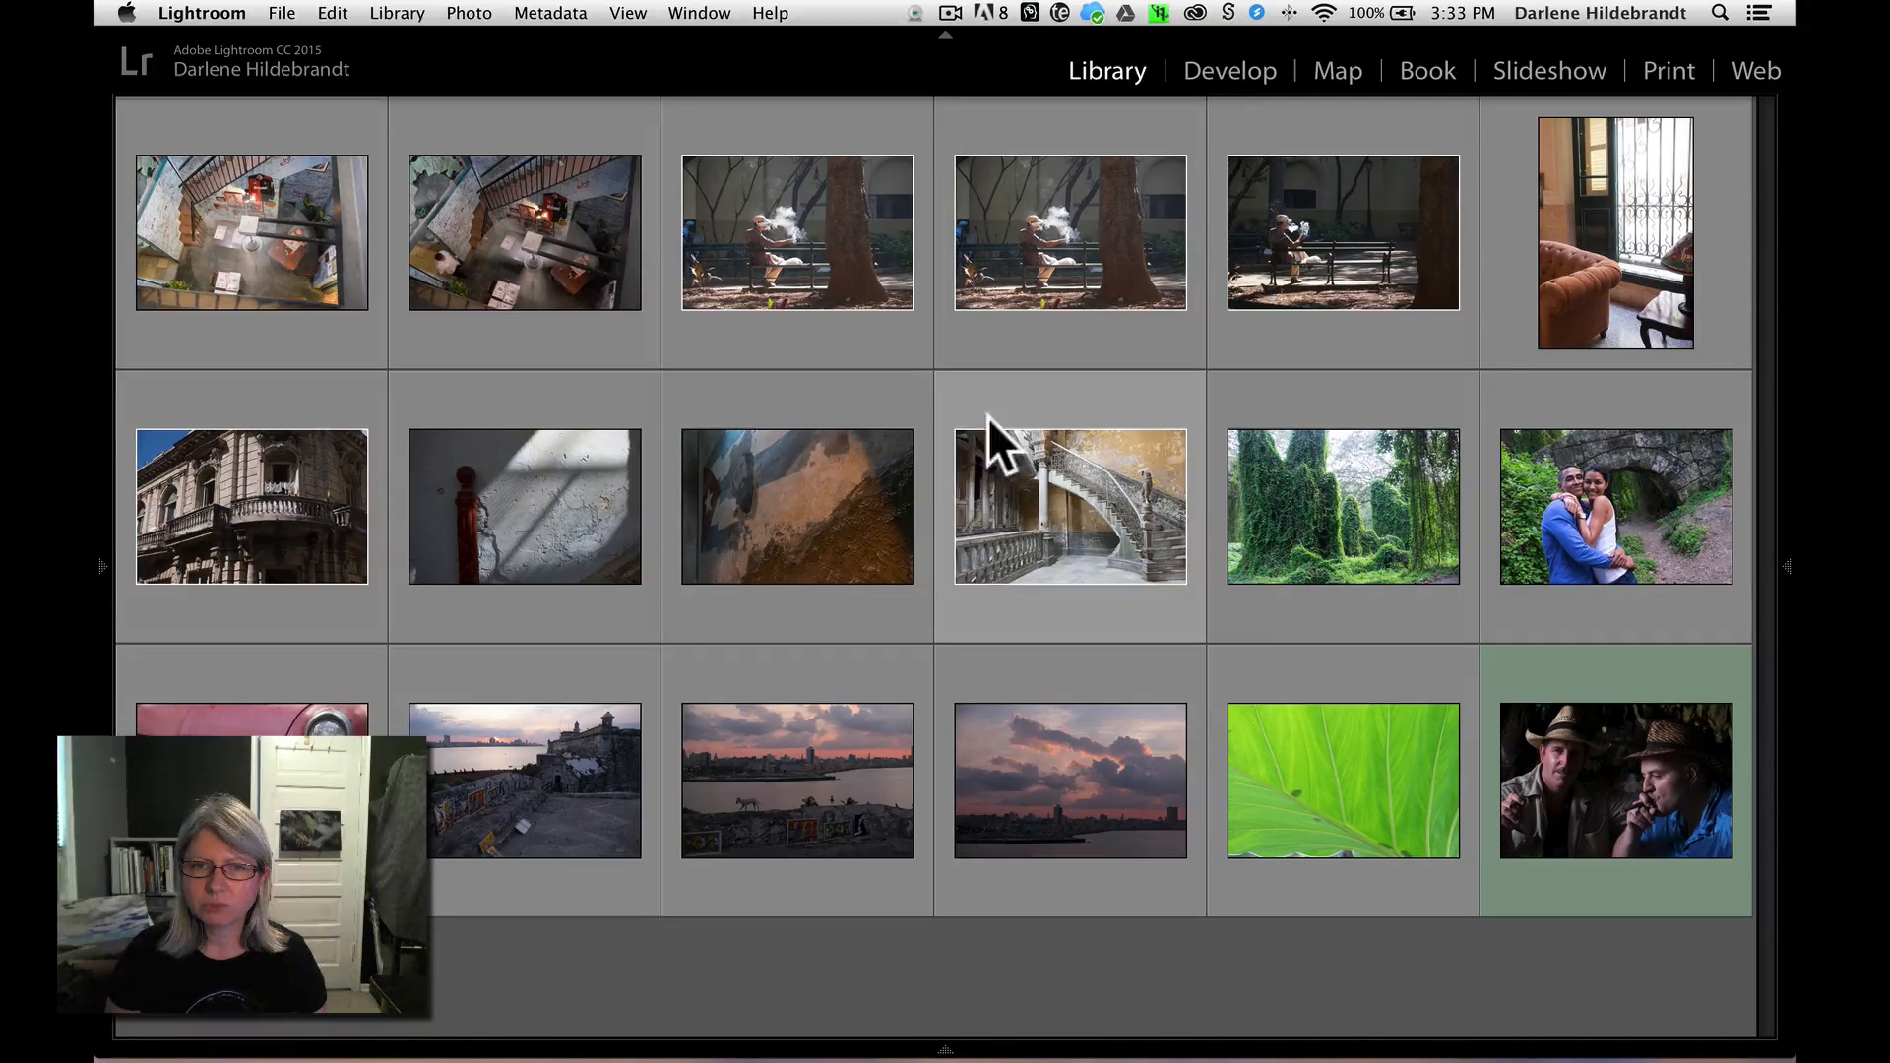
# - Open the peeling flag mural photo from the grid in Develop and toggle the filmstrip, leaving it hidden
pyautogui.click(803, 548)
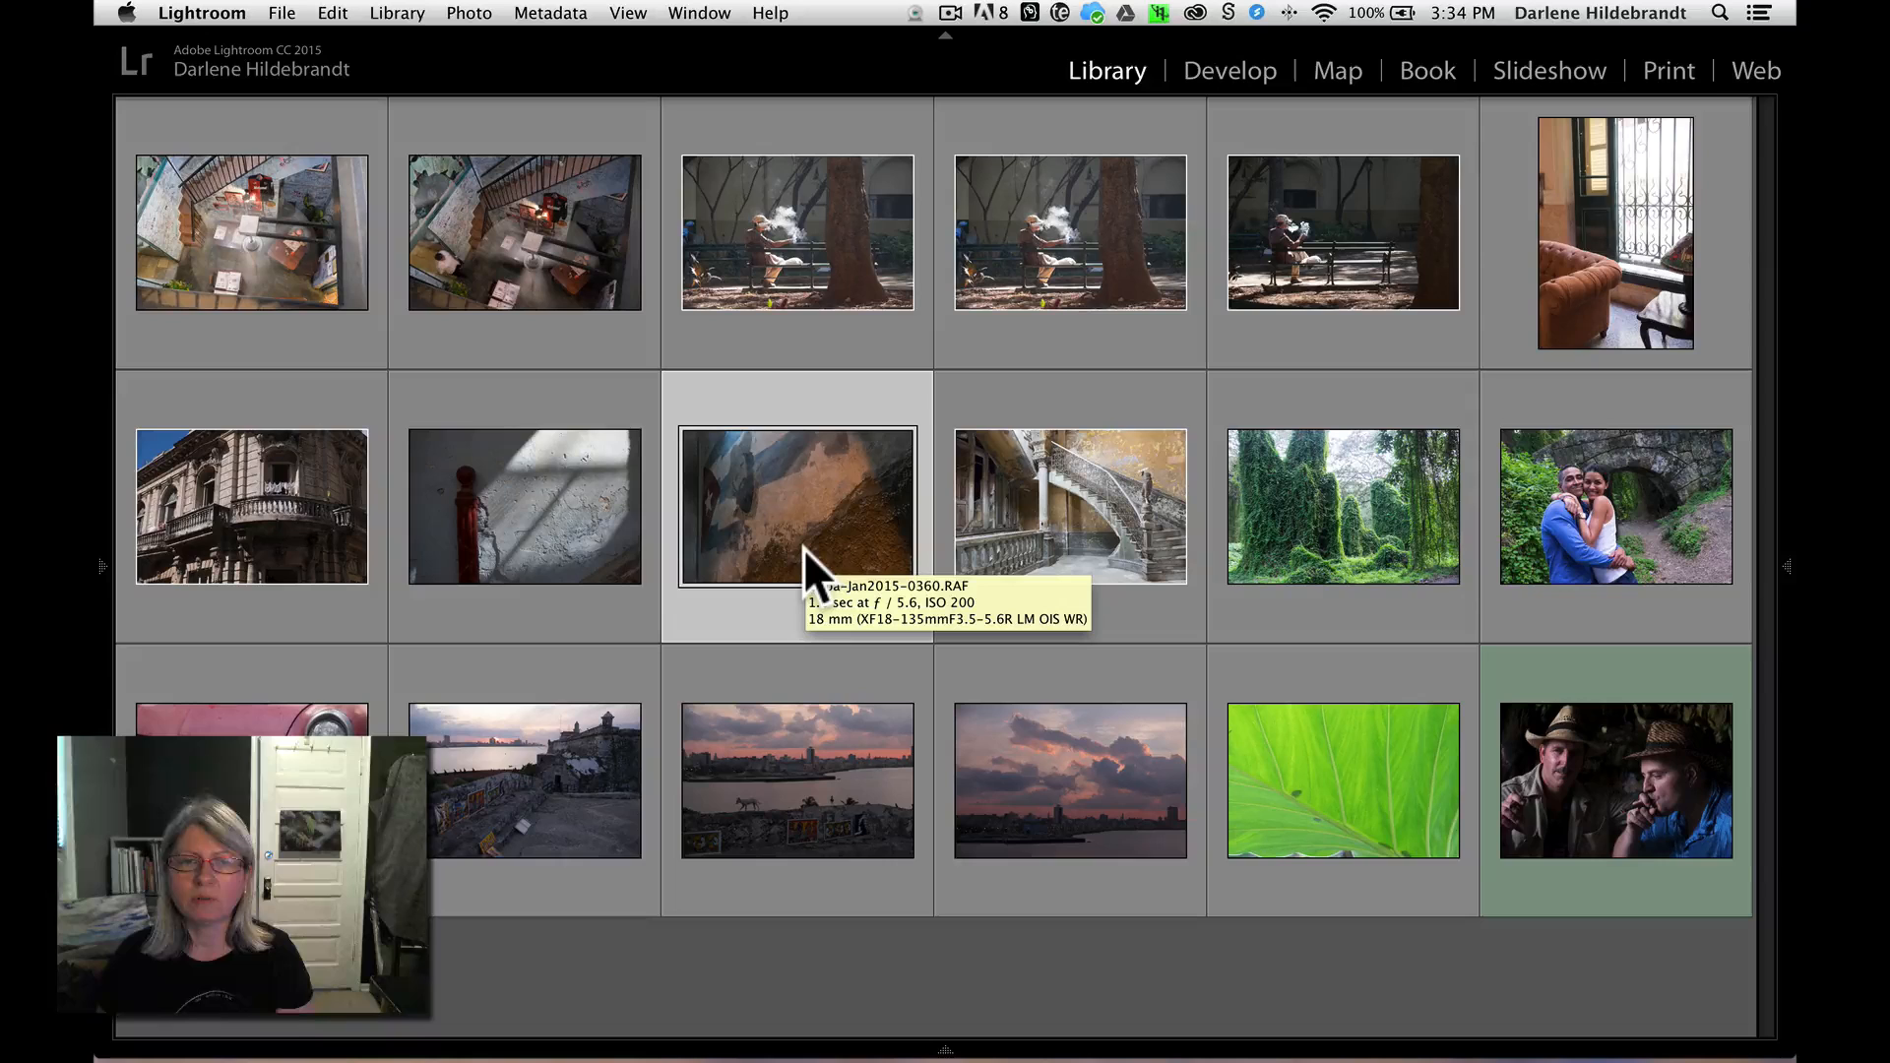
pyautogui.press('d')
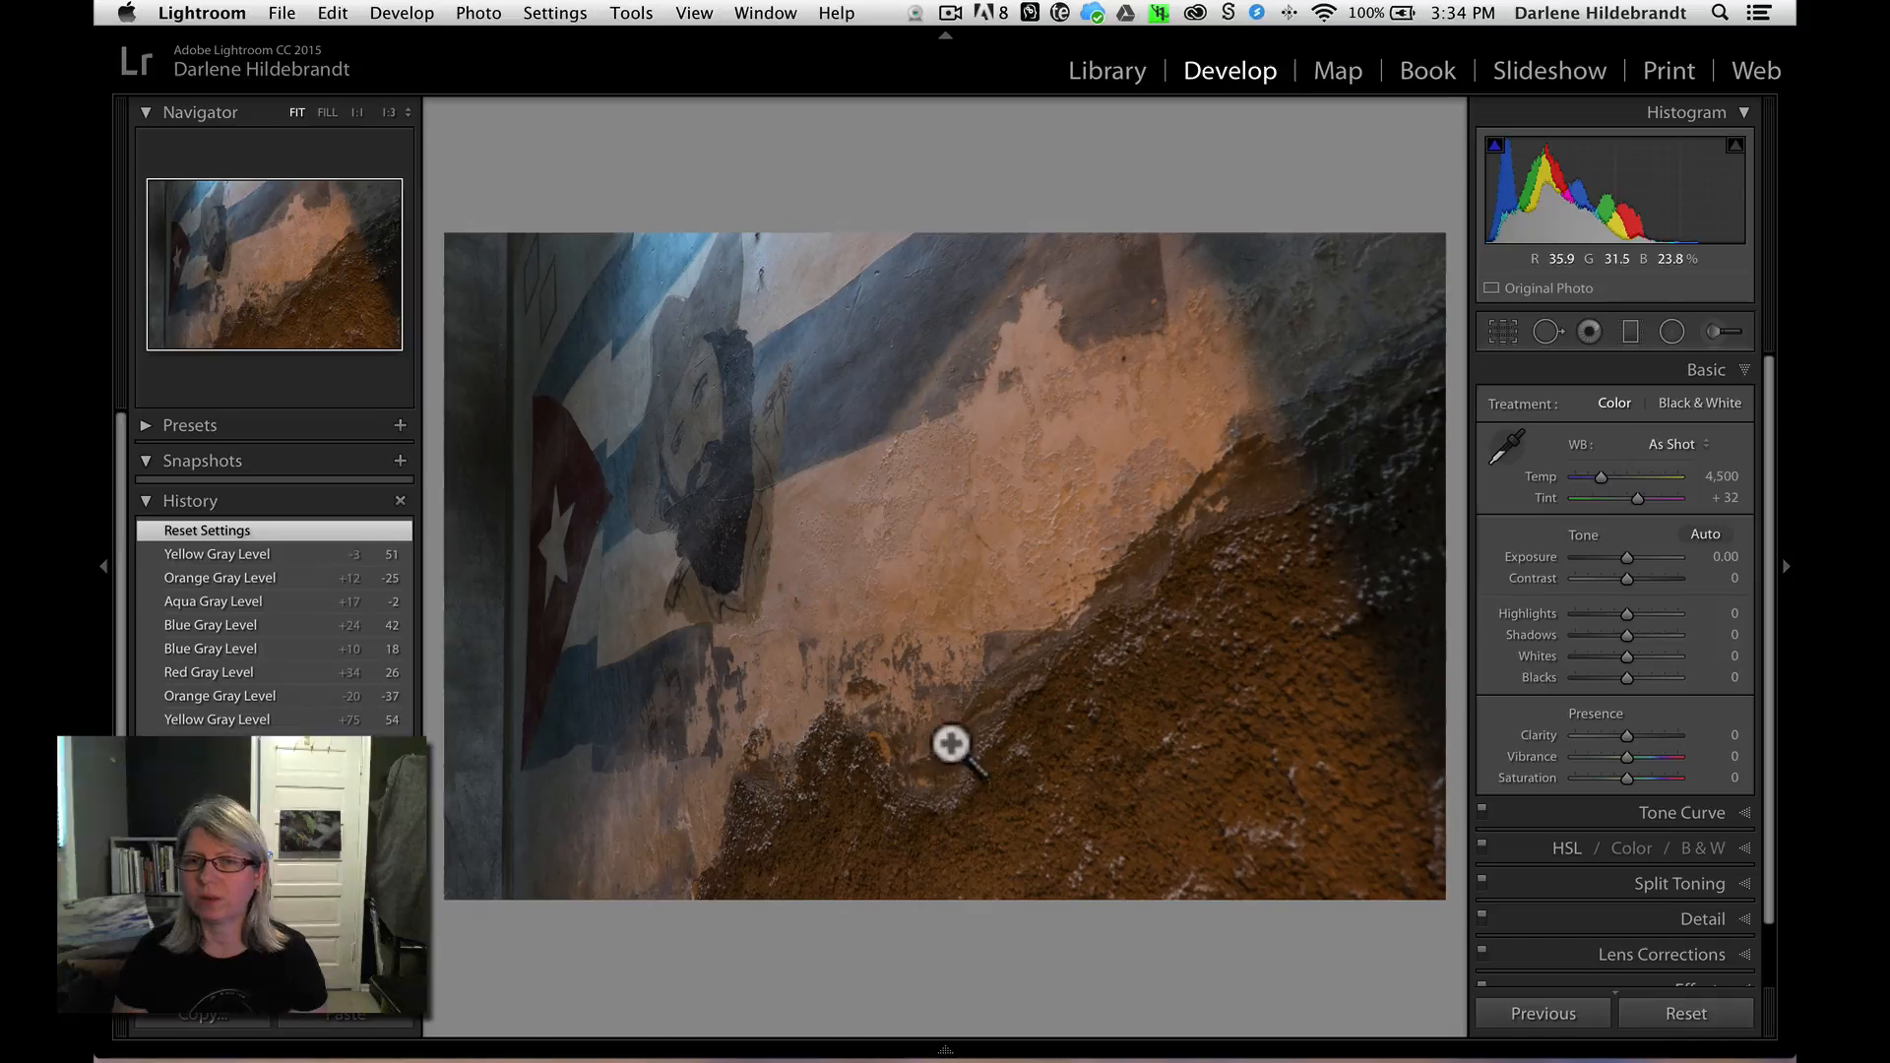
pyautogui.moveTo(941, 1046)
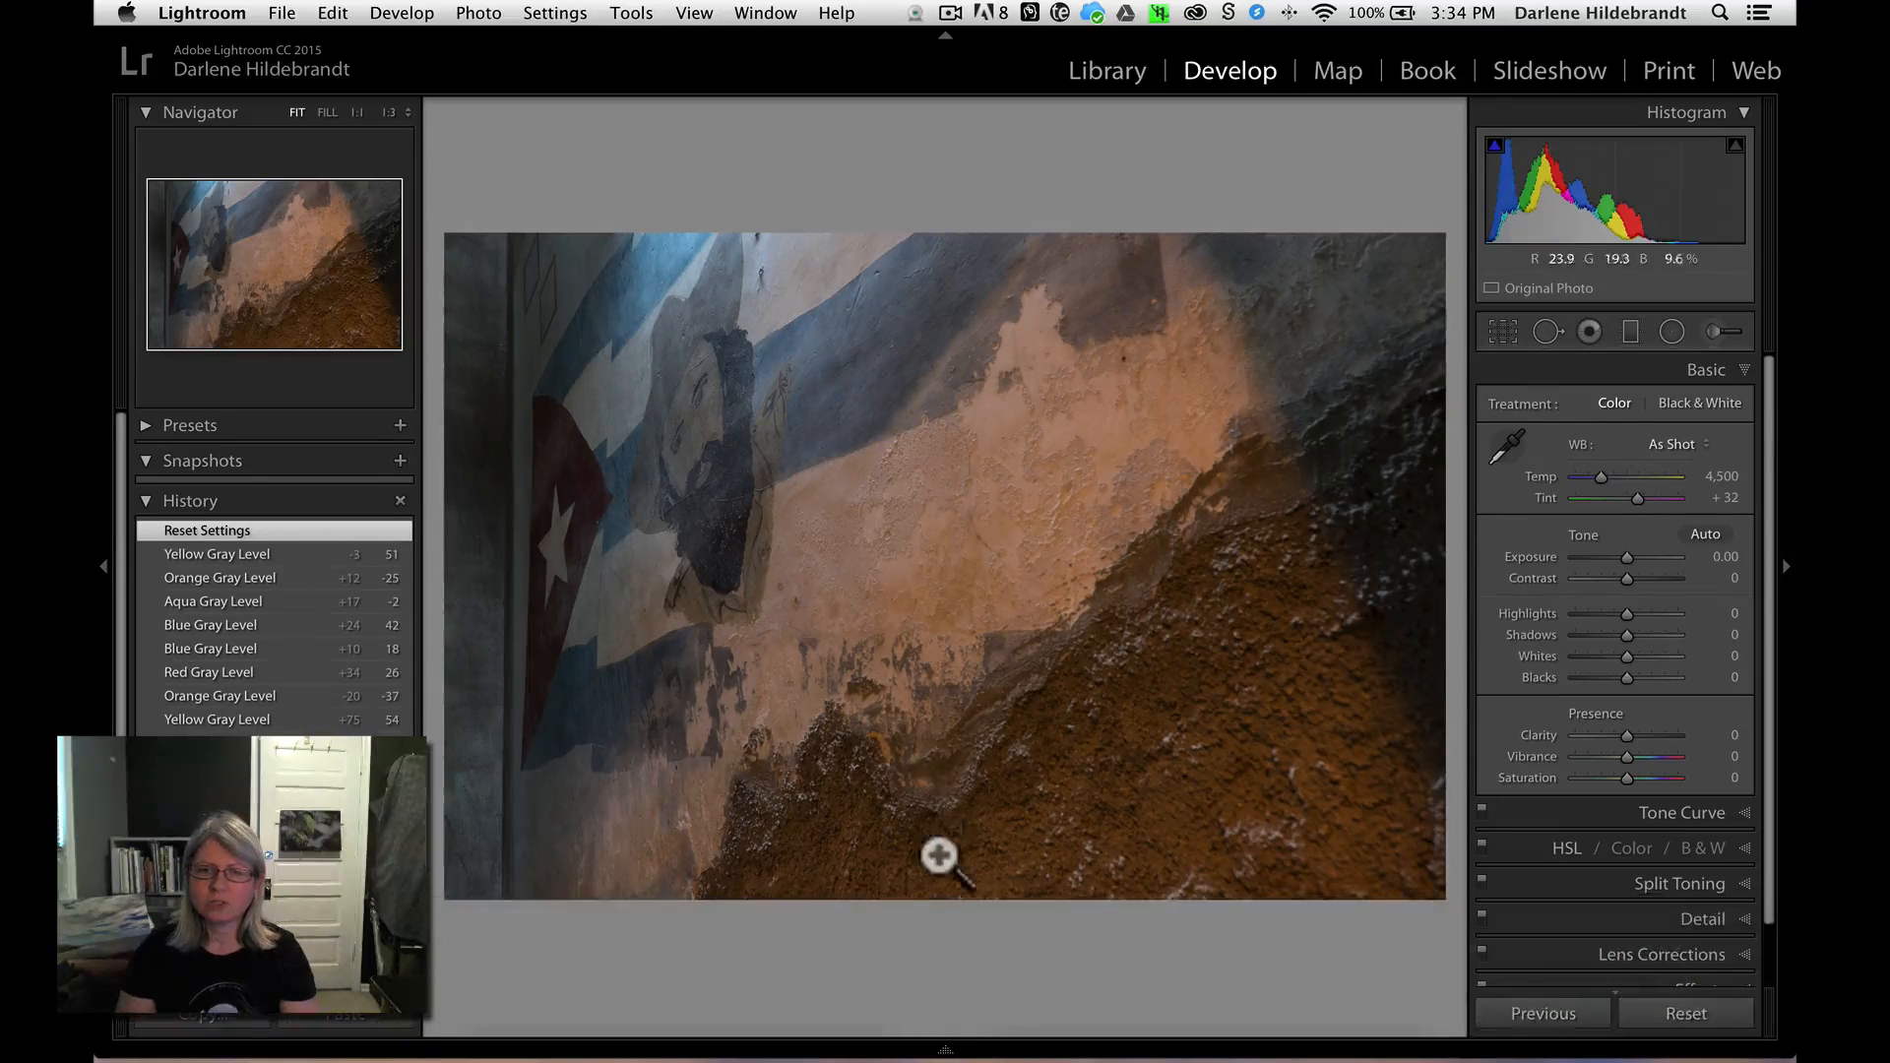
pyautogui.click(945, 1050)
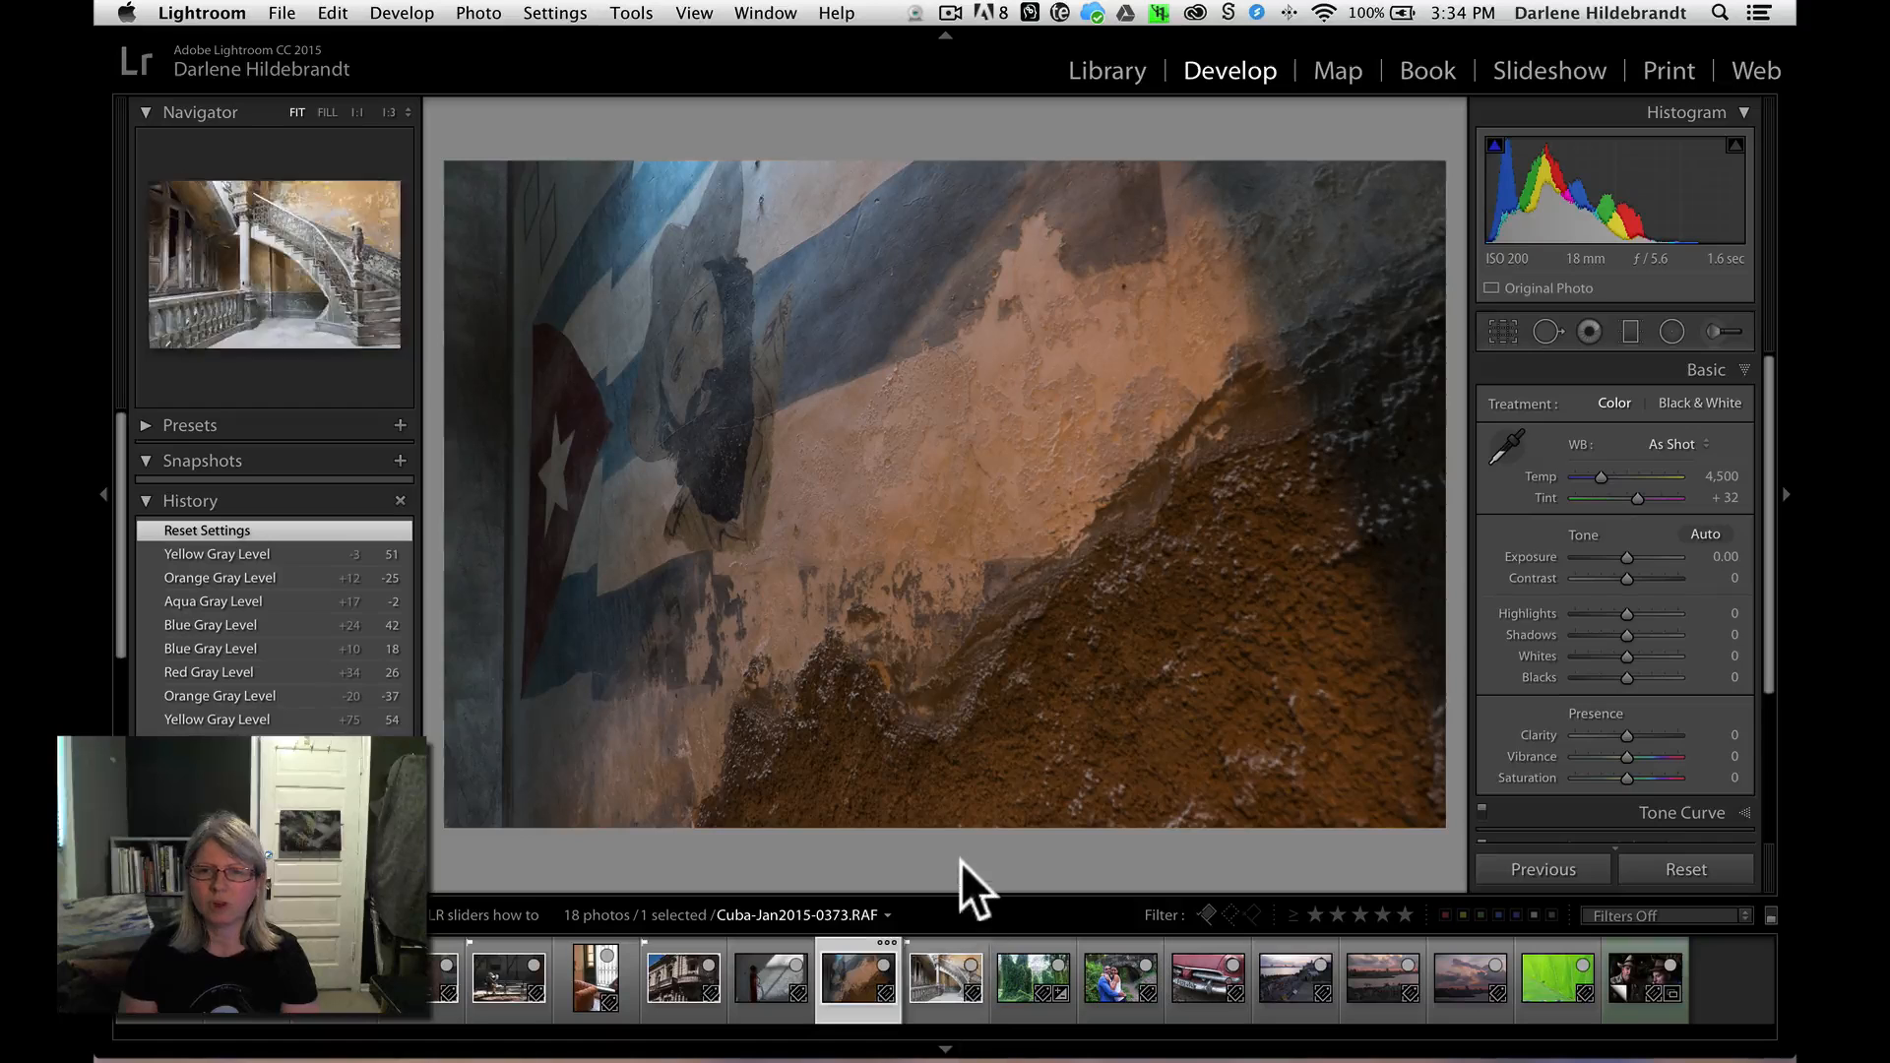
pyautogui.click(946, 1050)
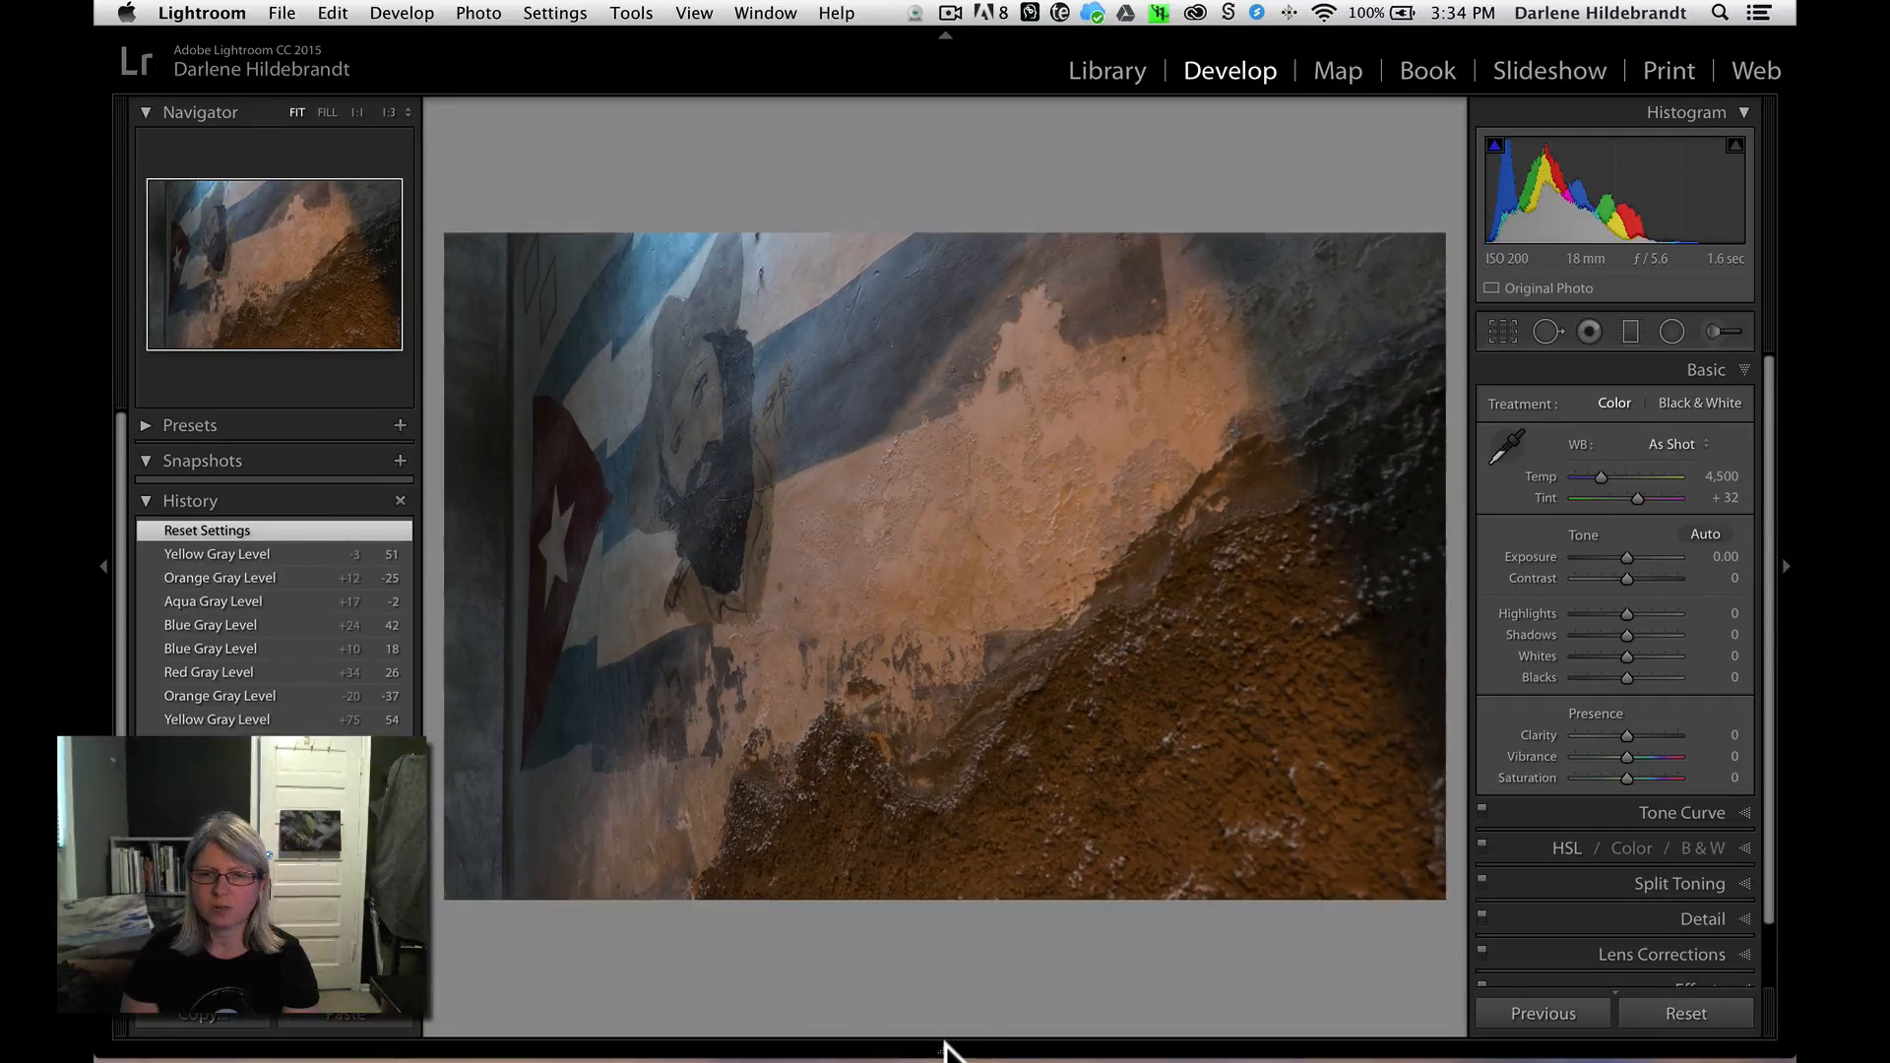
pyautogui.click(945, 1049)
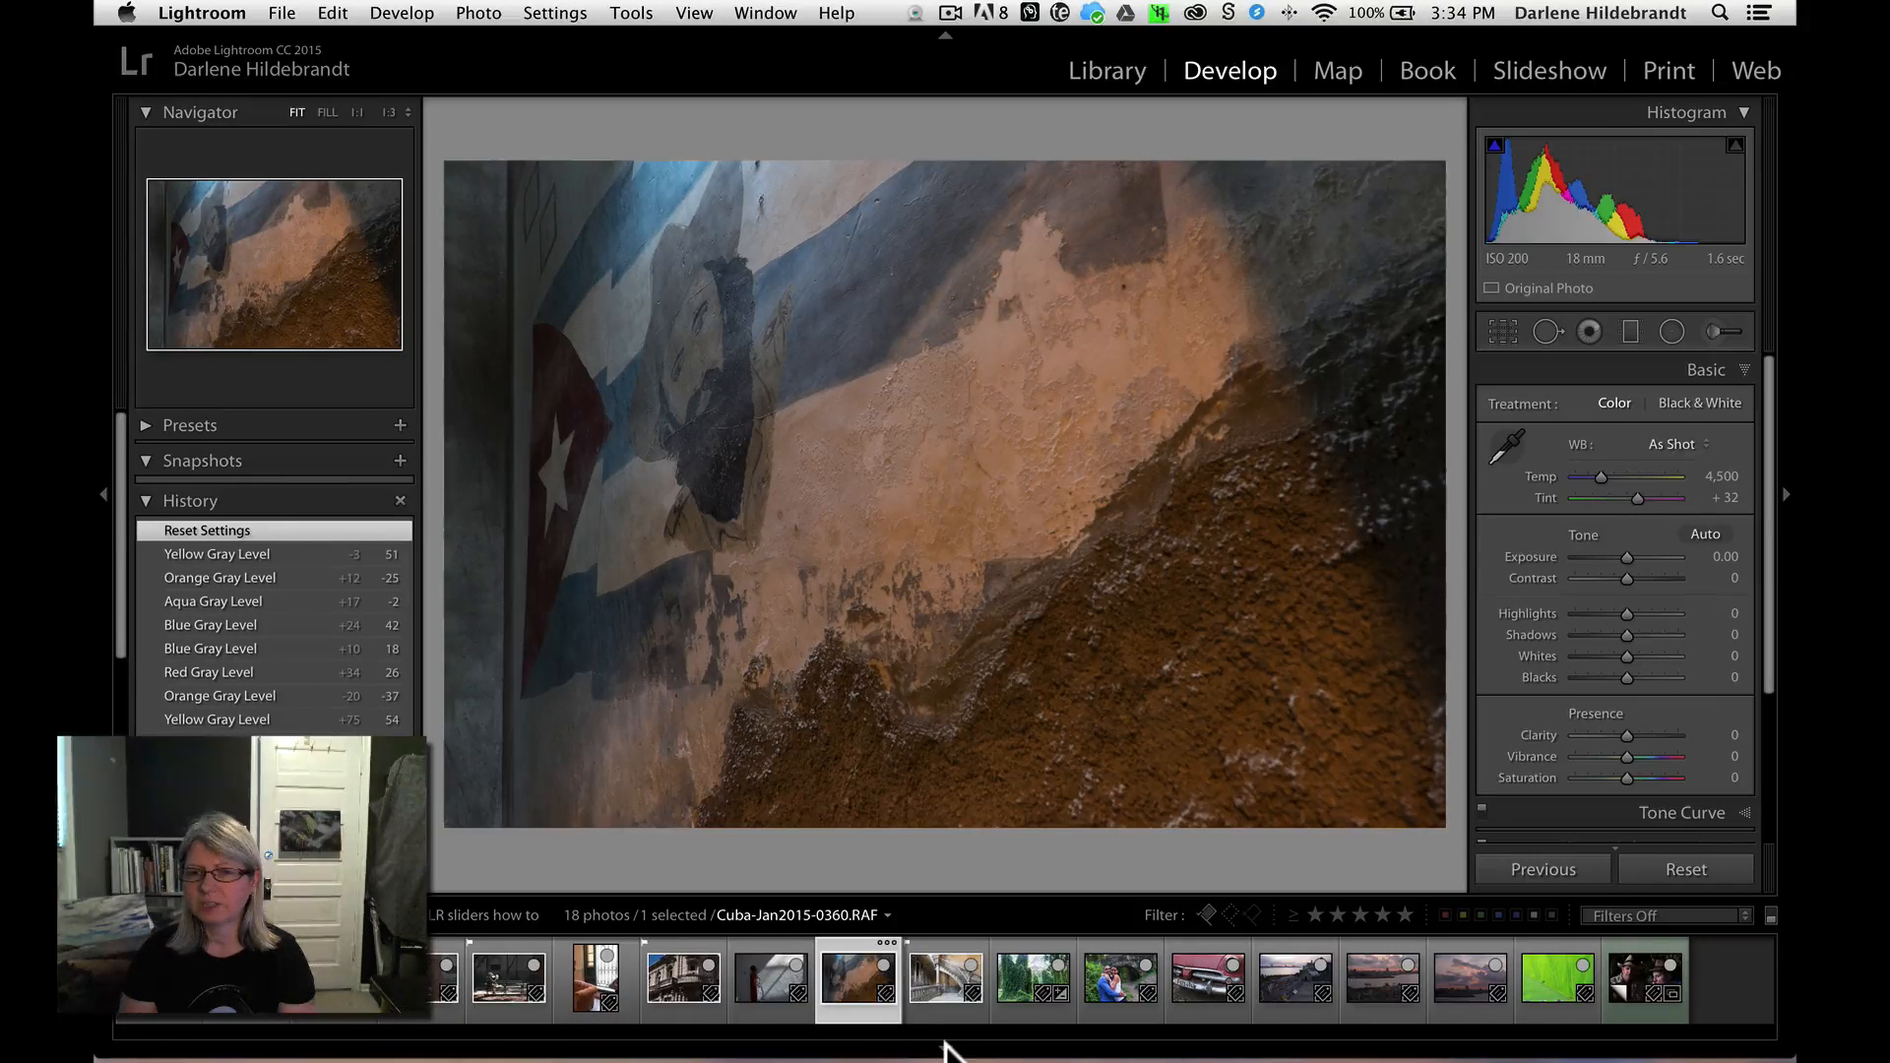
pyautogui.click(945, 1046)
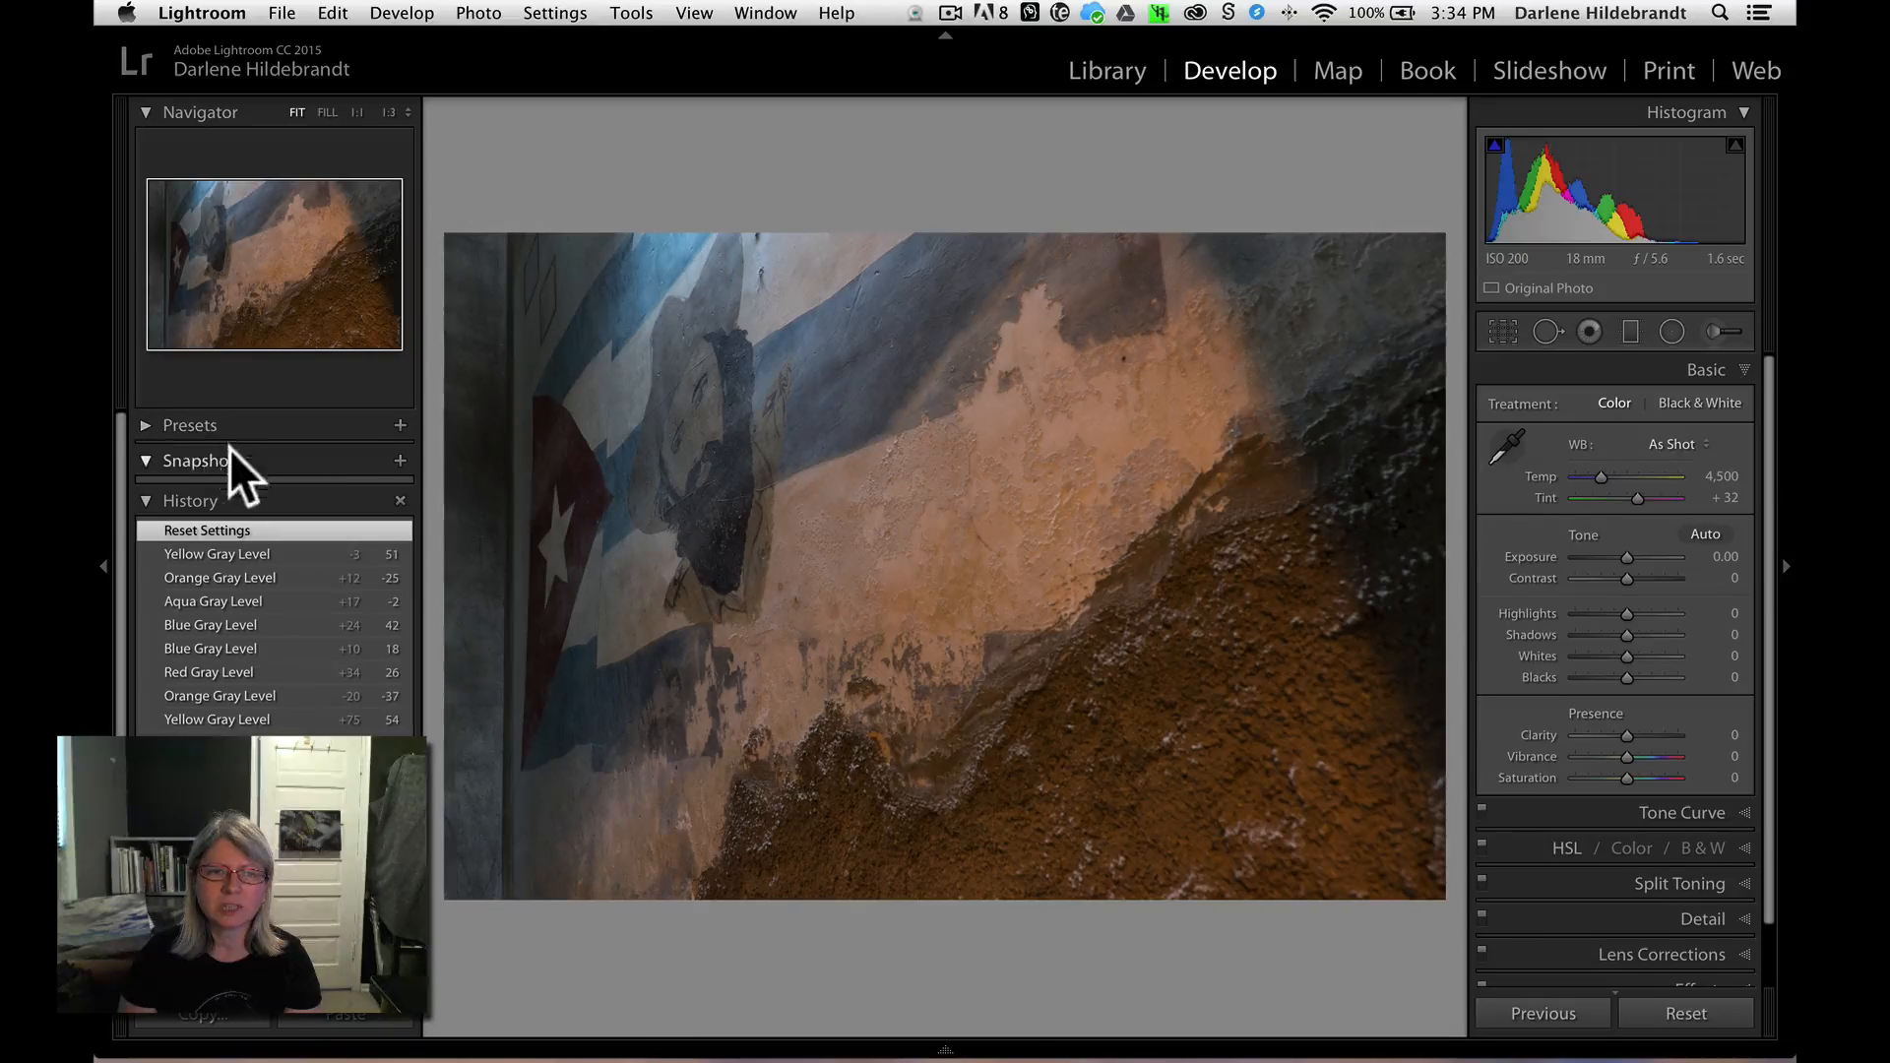
# - Look through the photo's edit history and reset all its develop settings
pyautogui.click(145, 500)
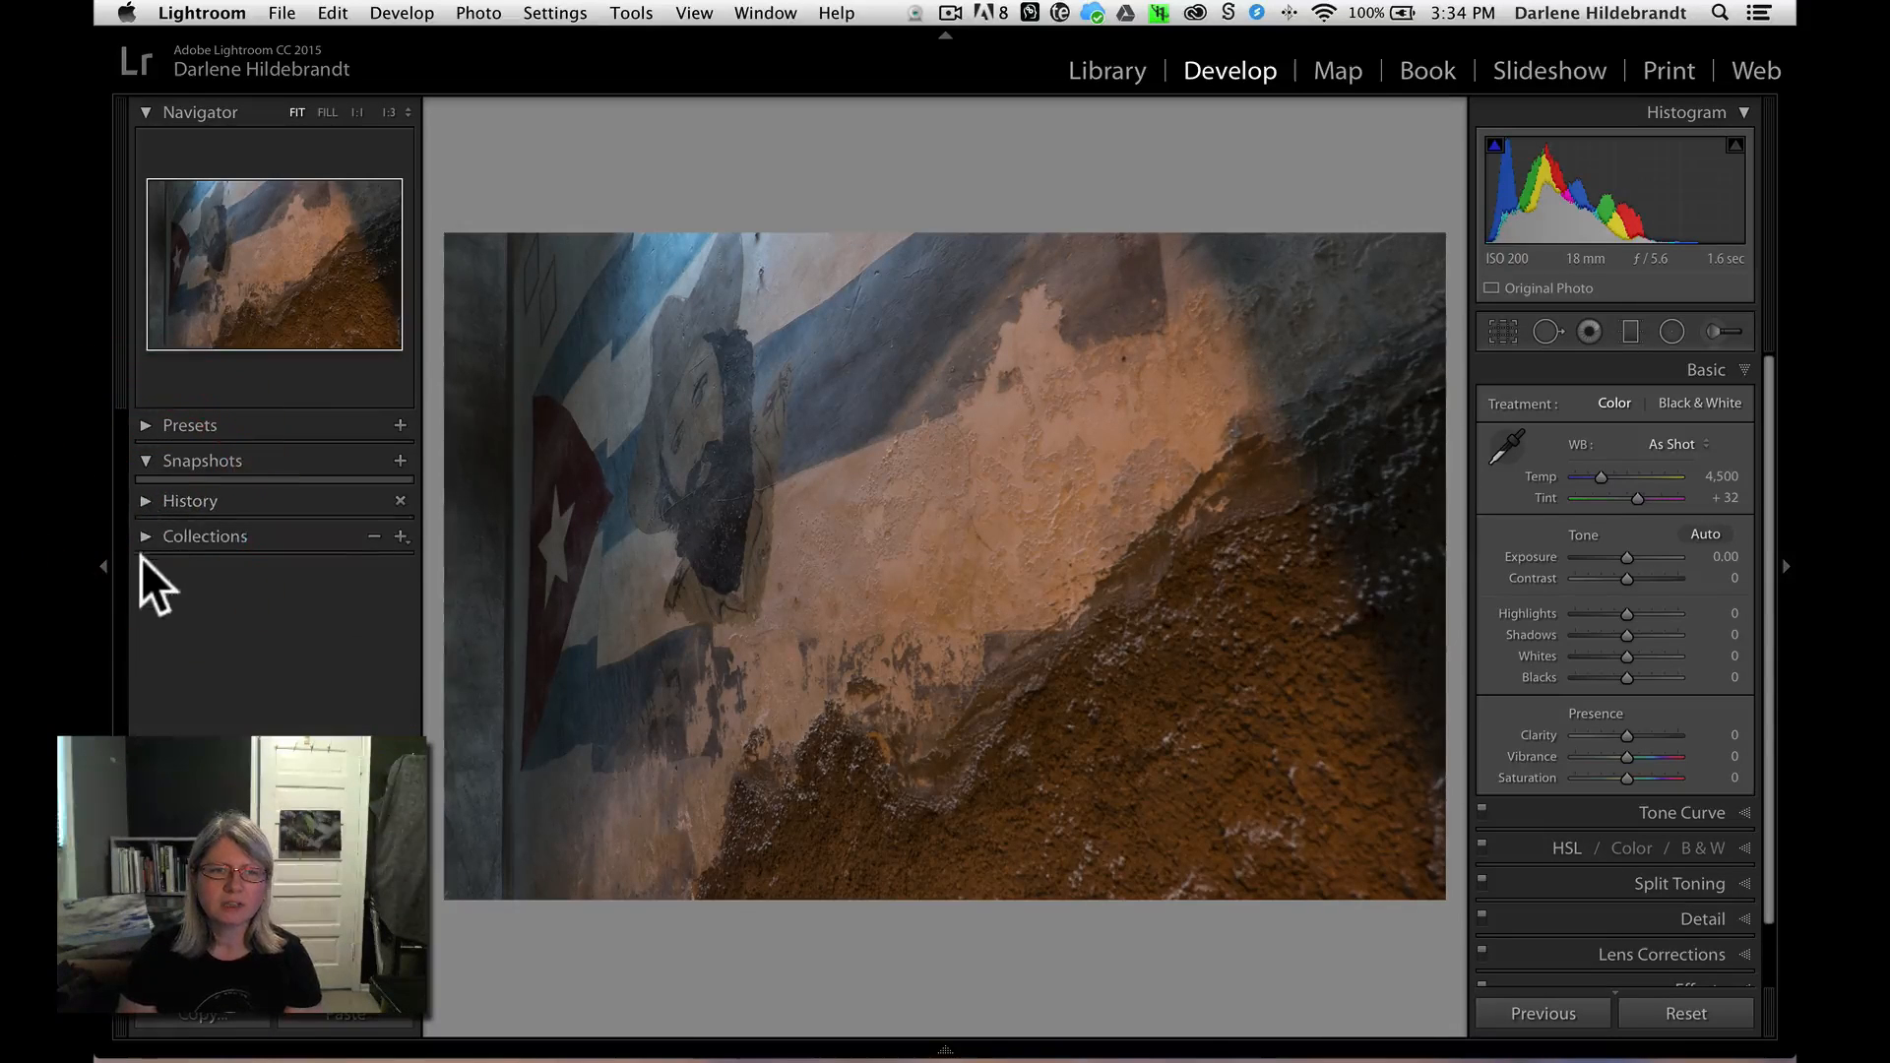
pyautogui.click(140, 500)
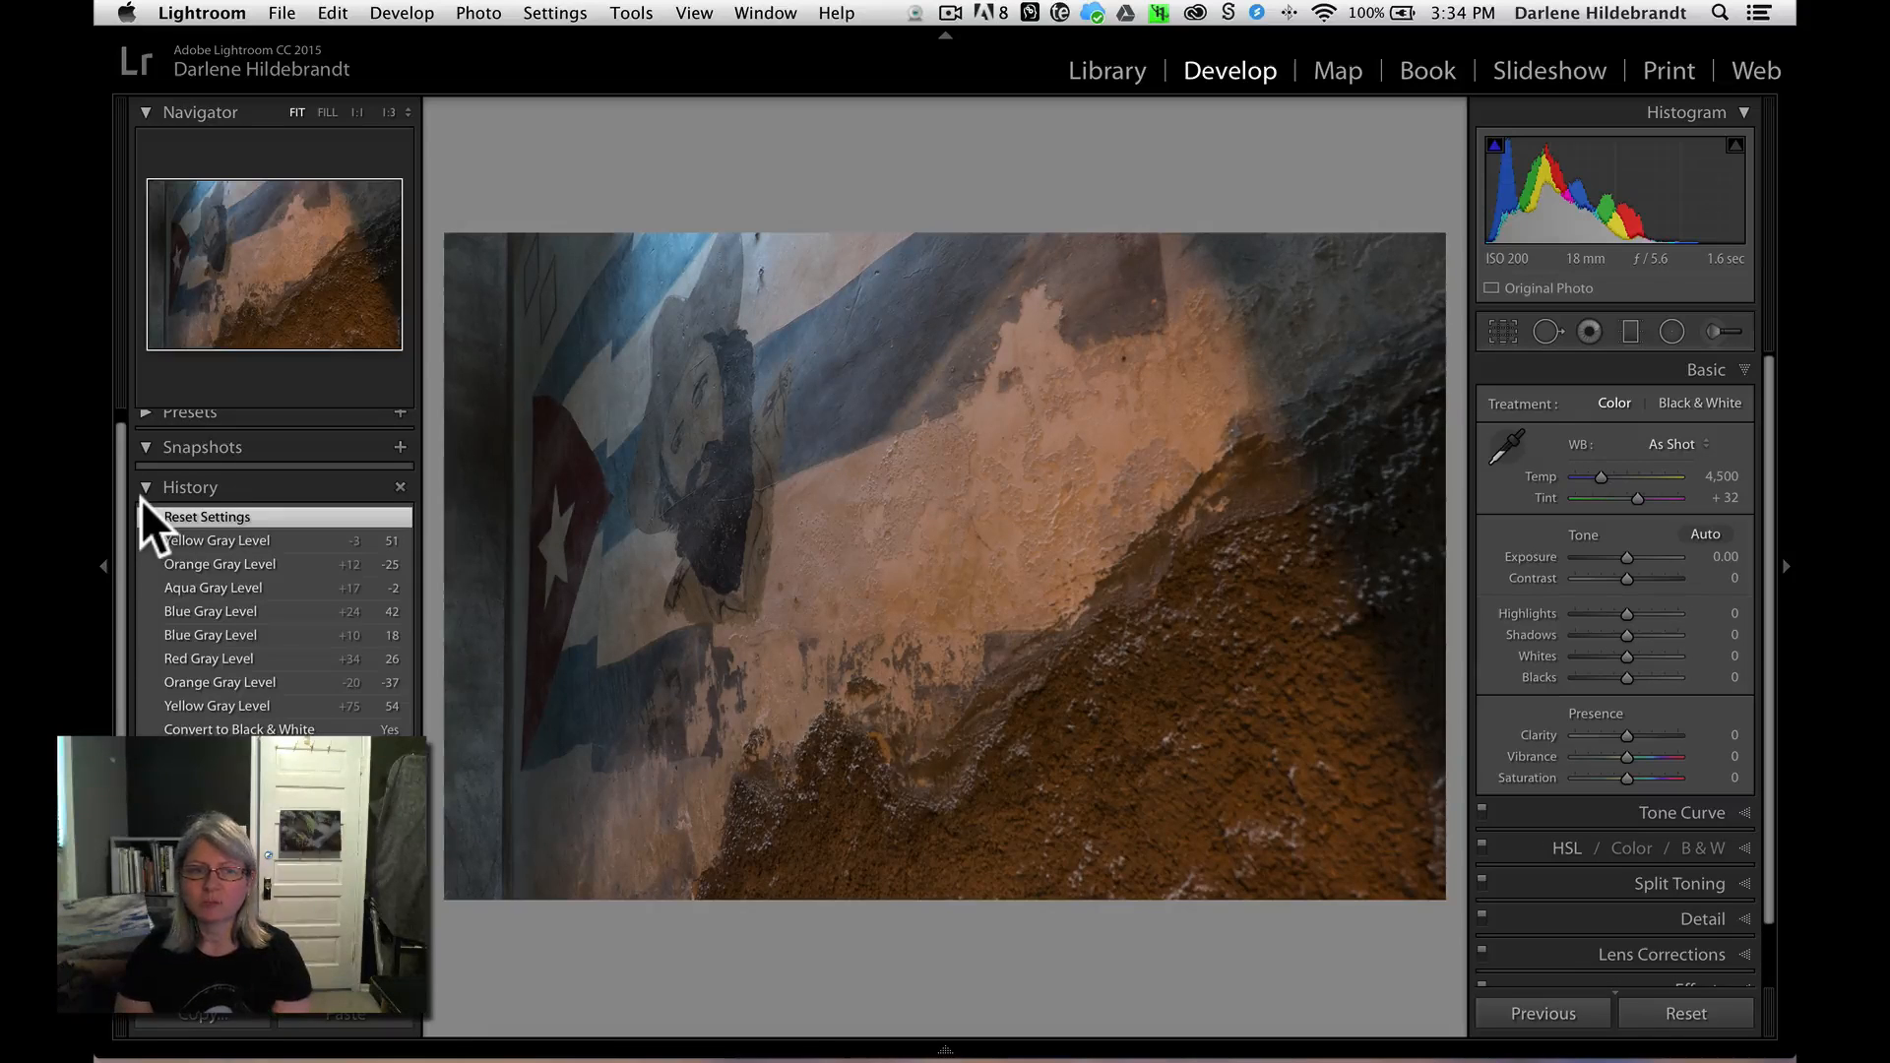
pyautogui.scroll(-3, 175, 555)
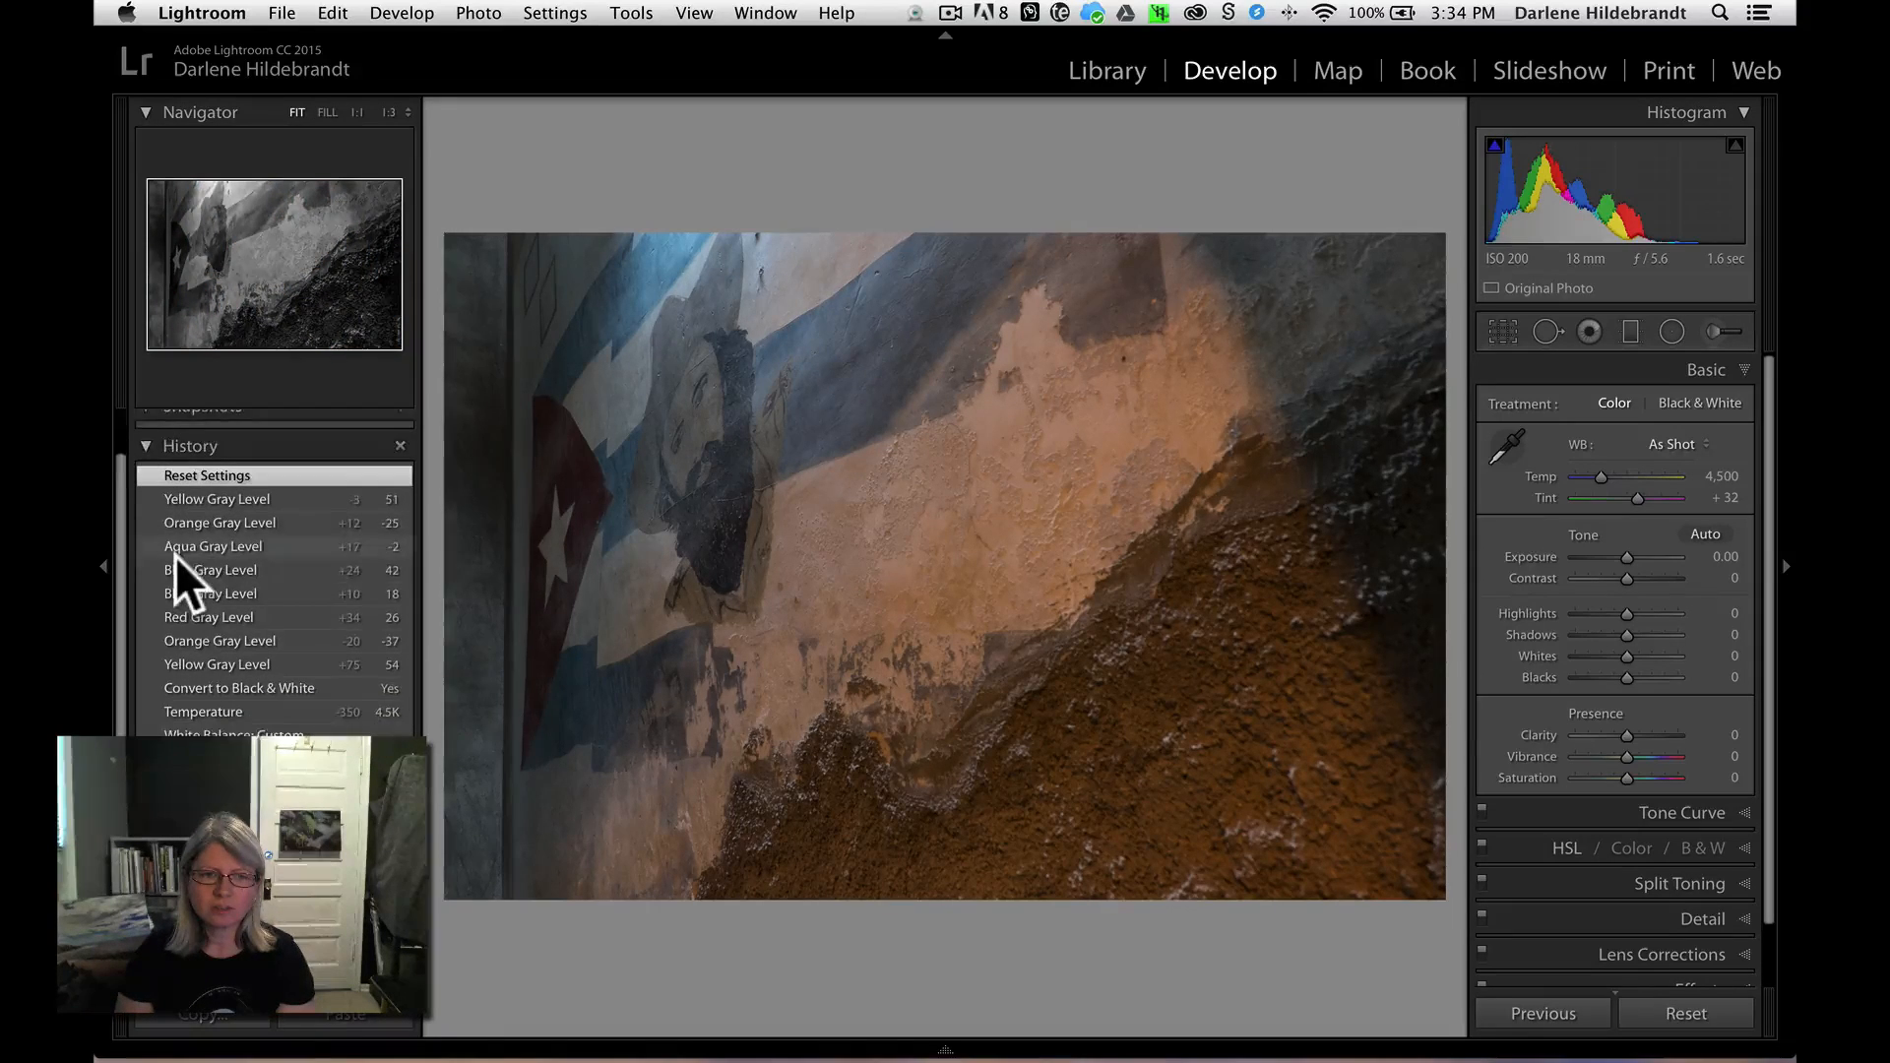
pyautogui.scroll(5, 175, 555)
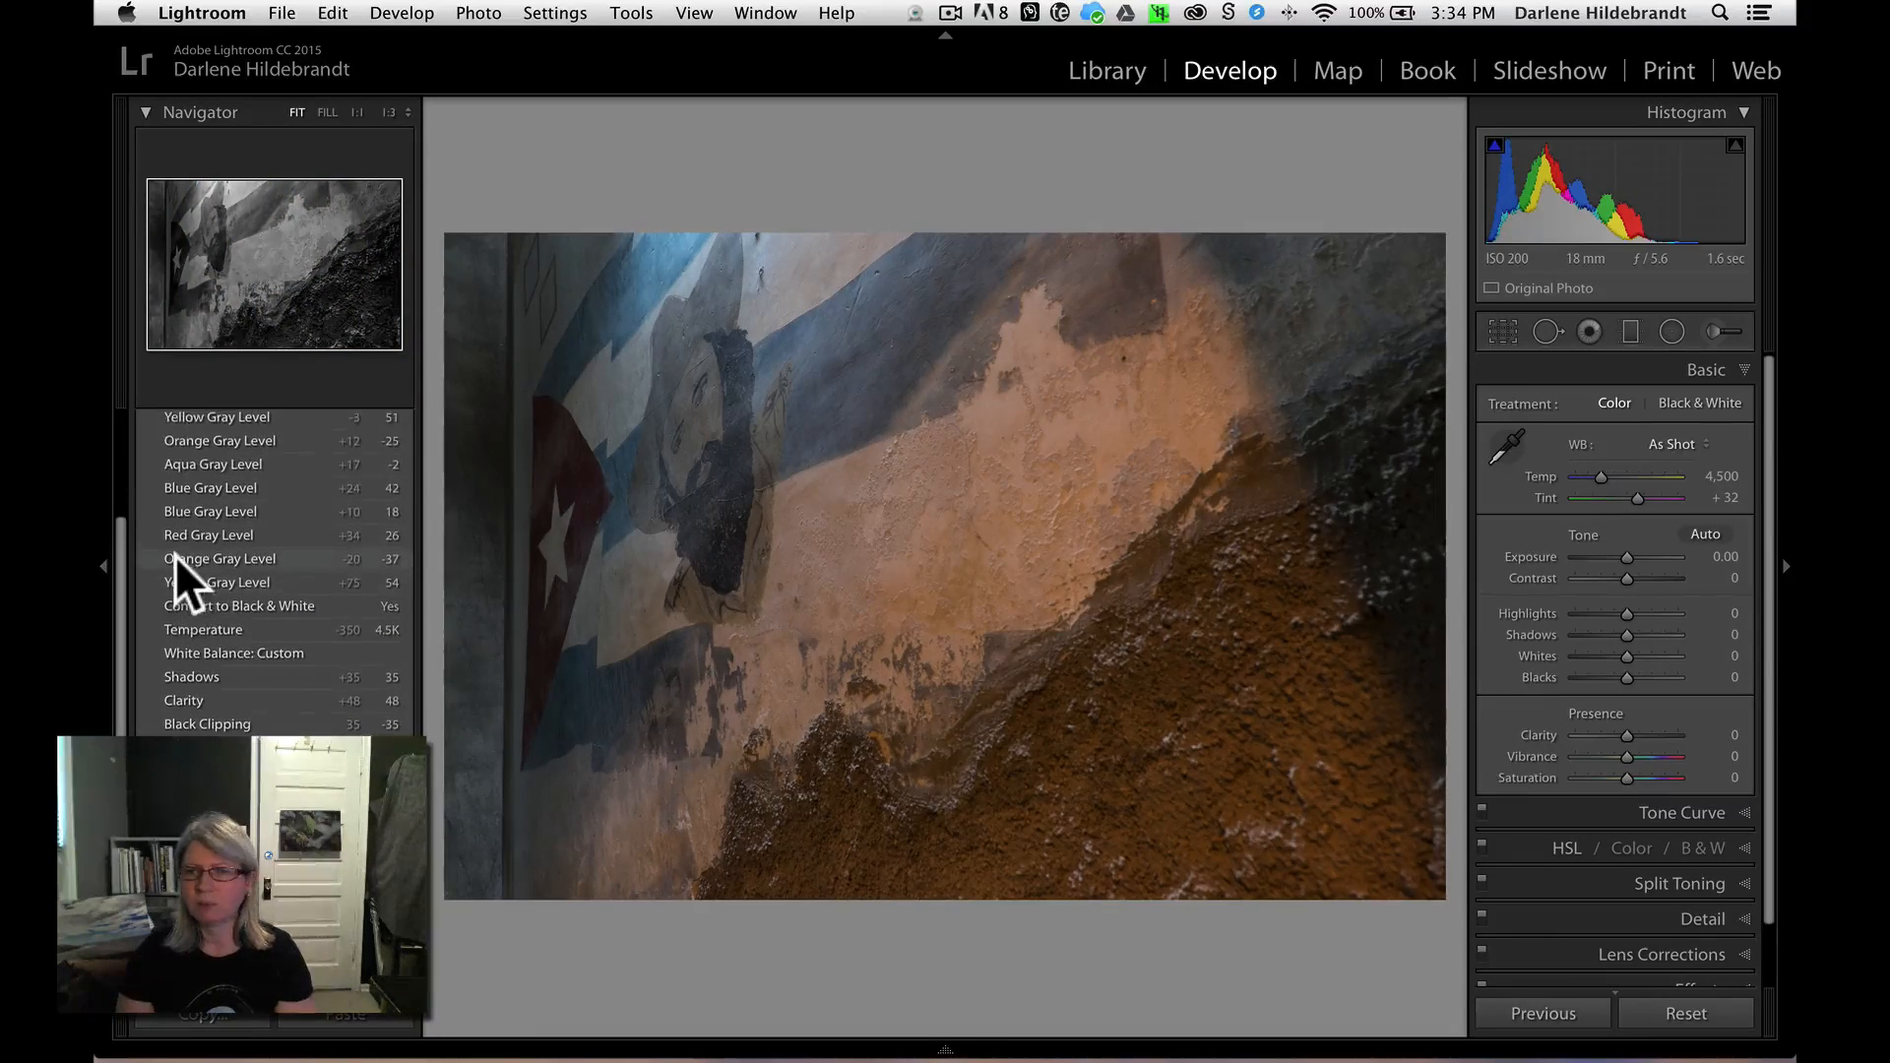
pyautogui.scroll(1, 175, 555)
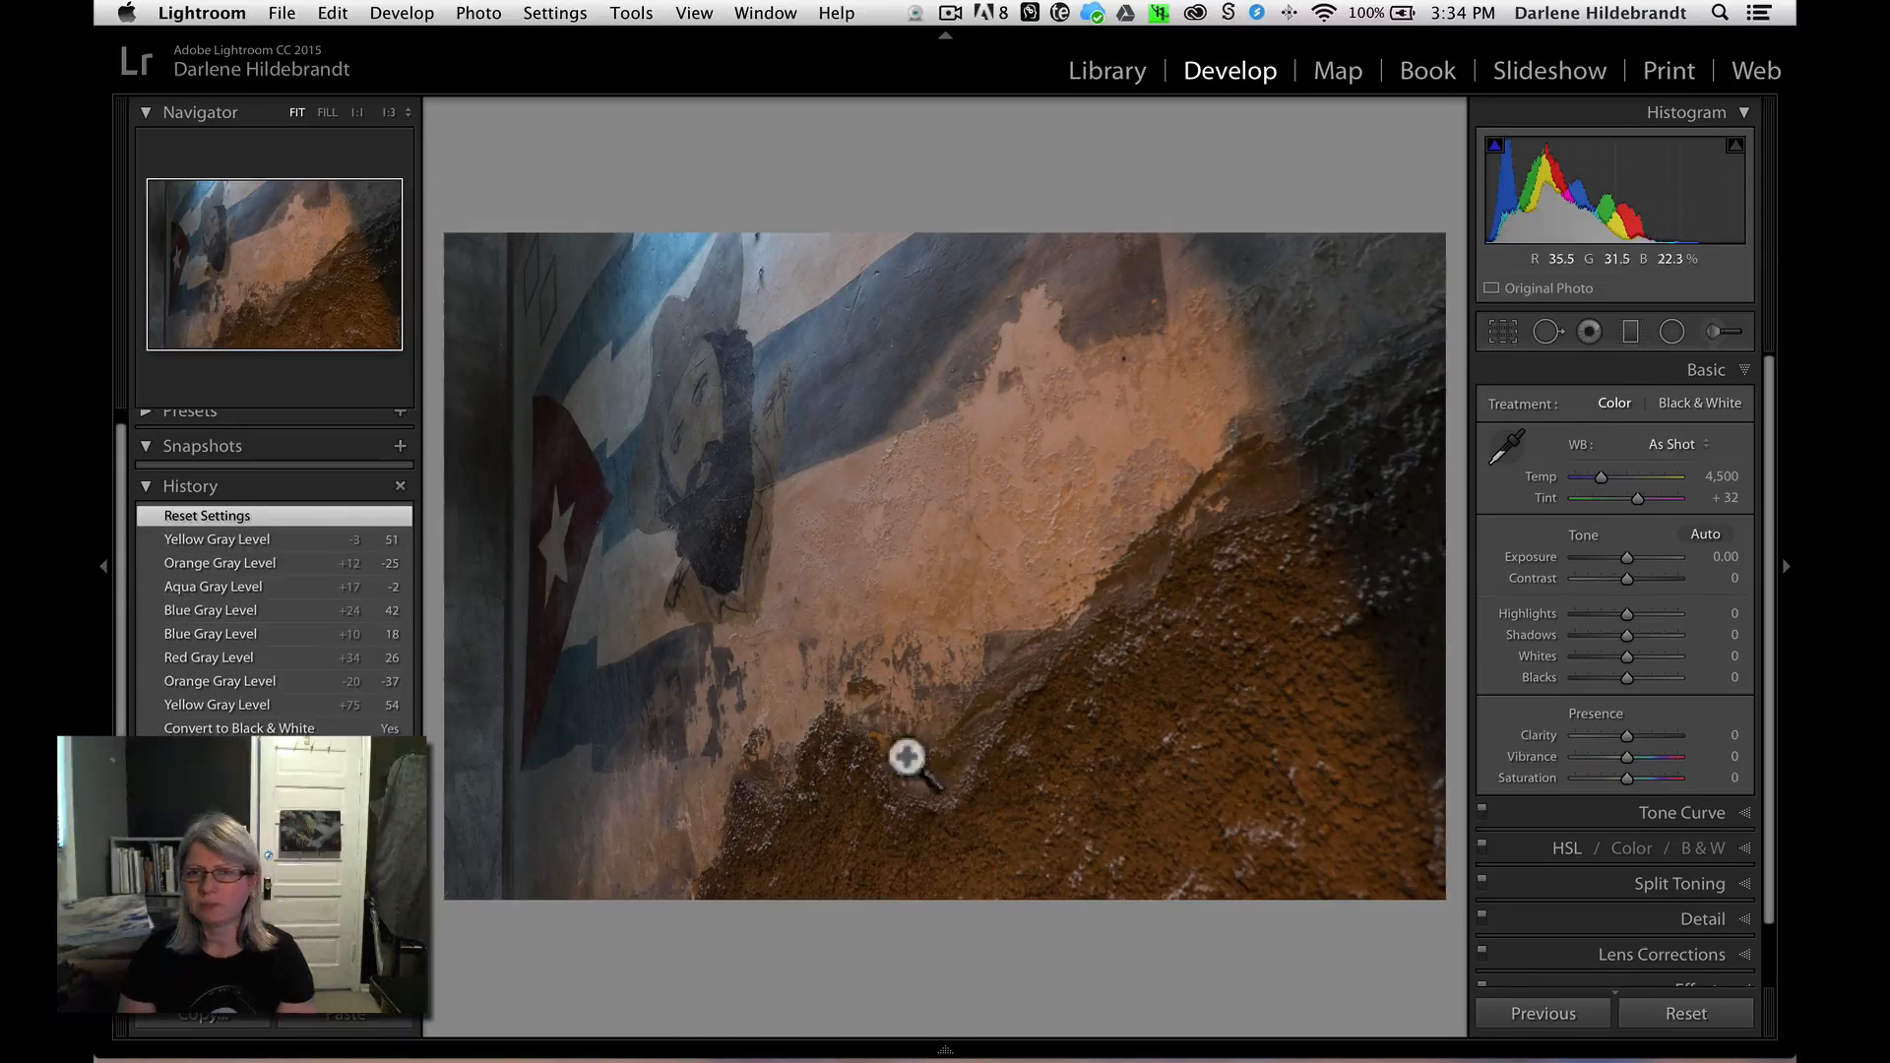
pyautogui.click(1676, 1006)
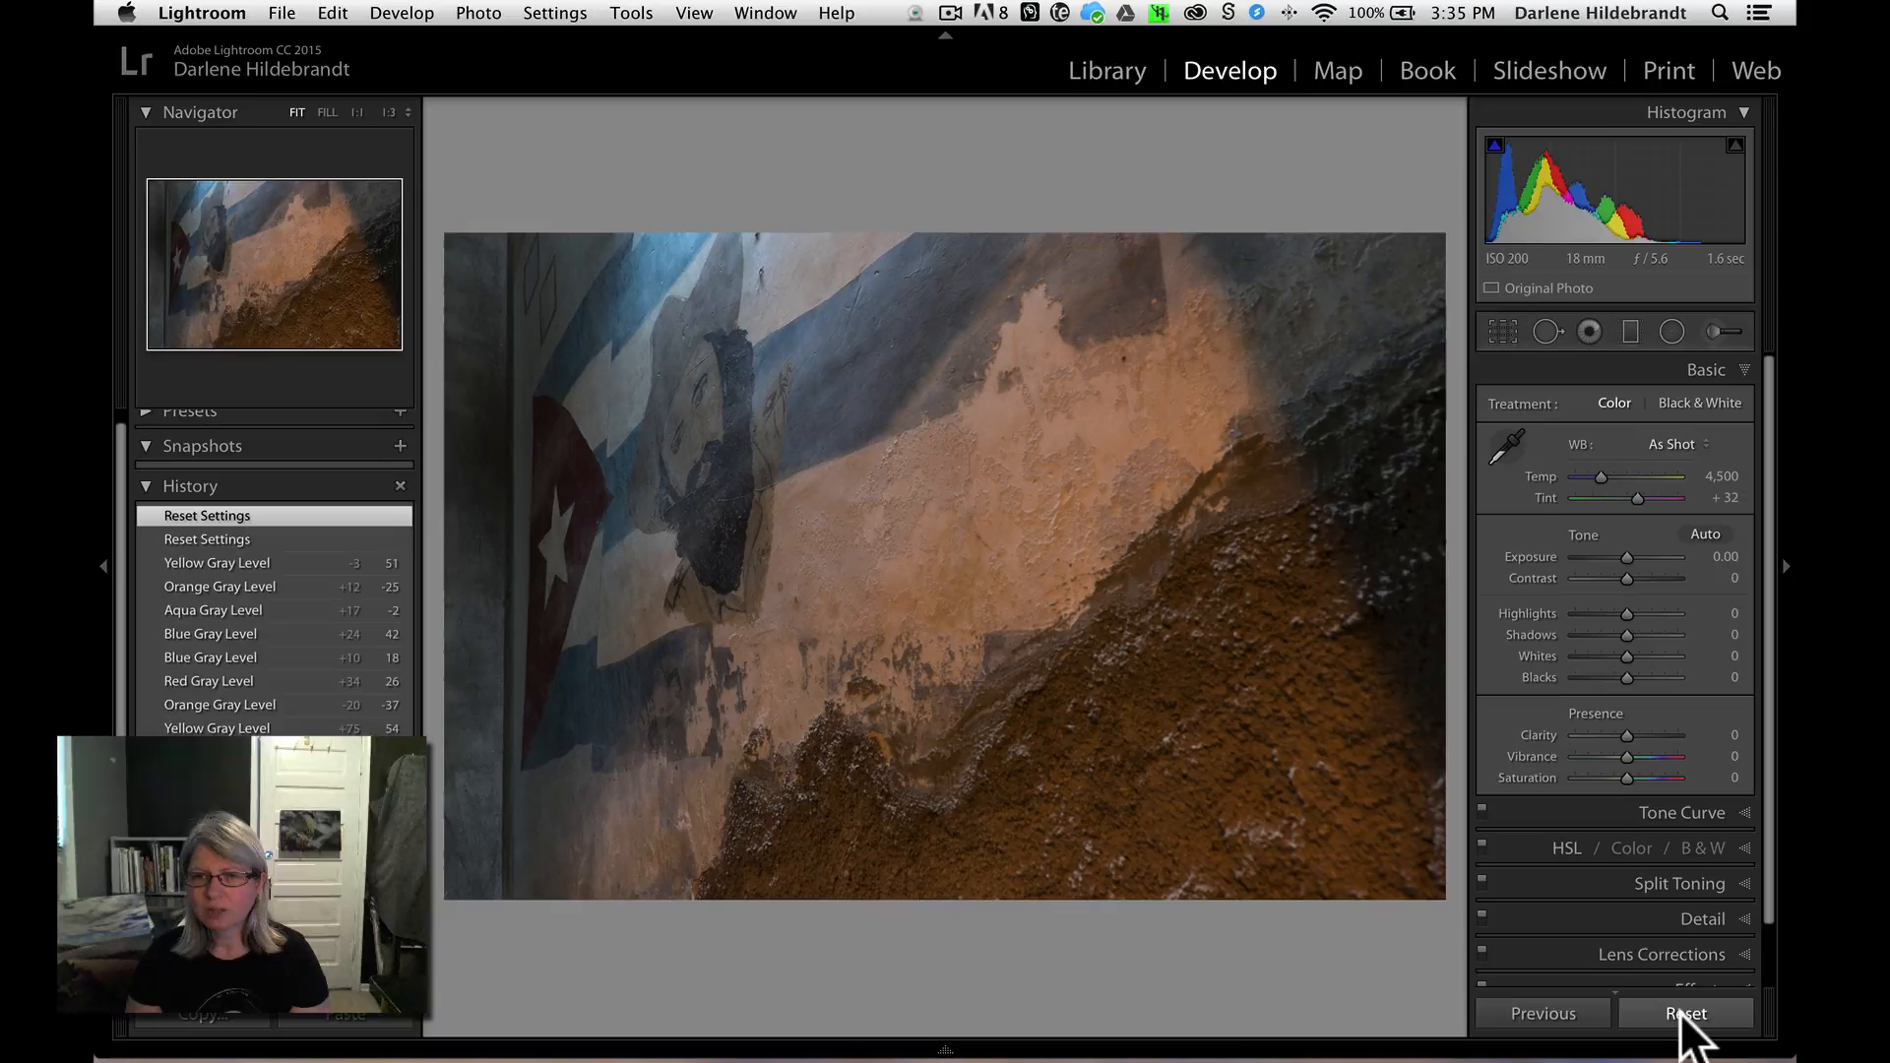
# - Collapse the Basic section and turn off Solo Mode for the Develop adjustment sections
pyautogui.press('super')
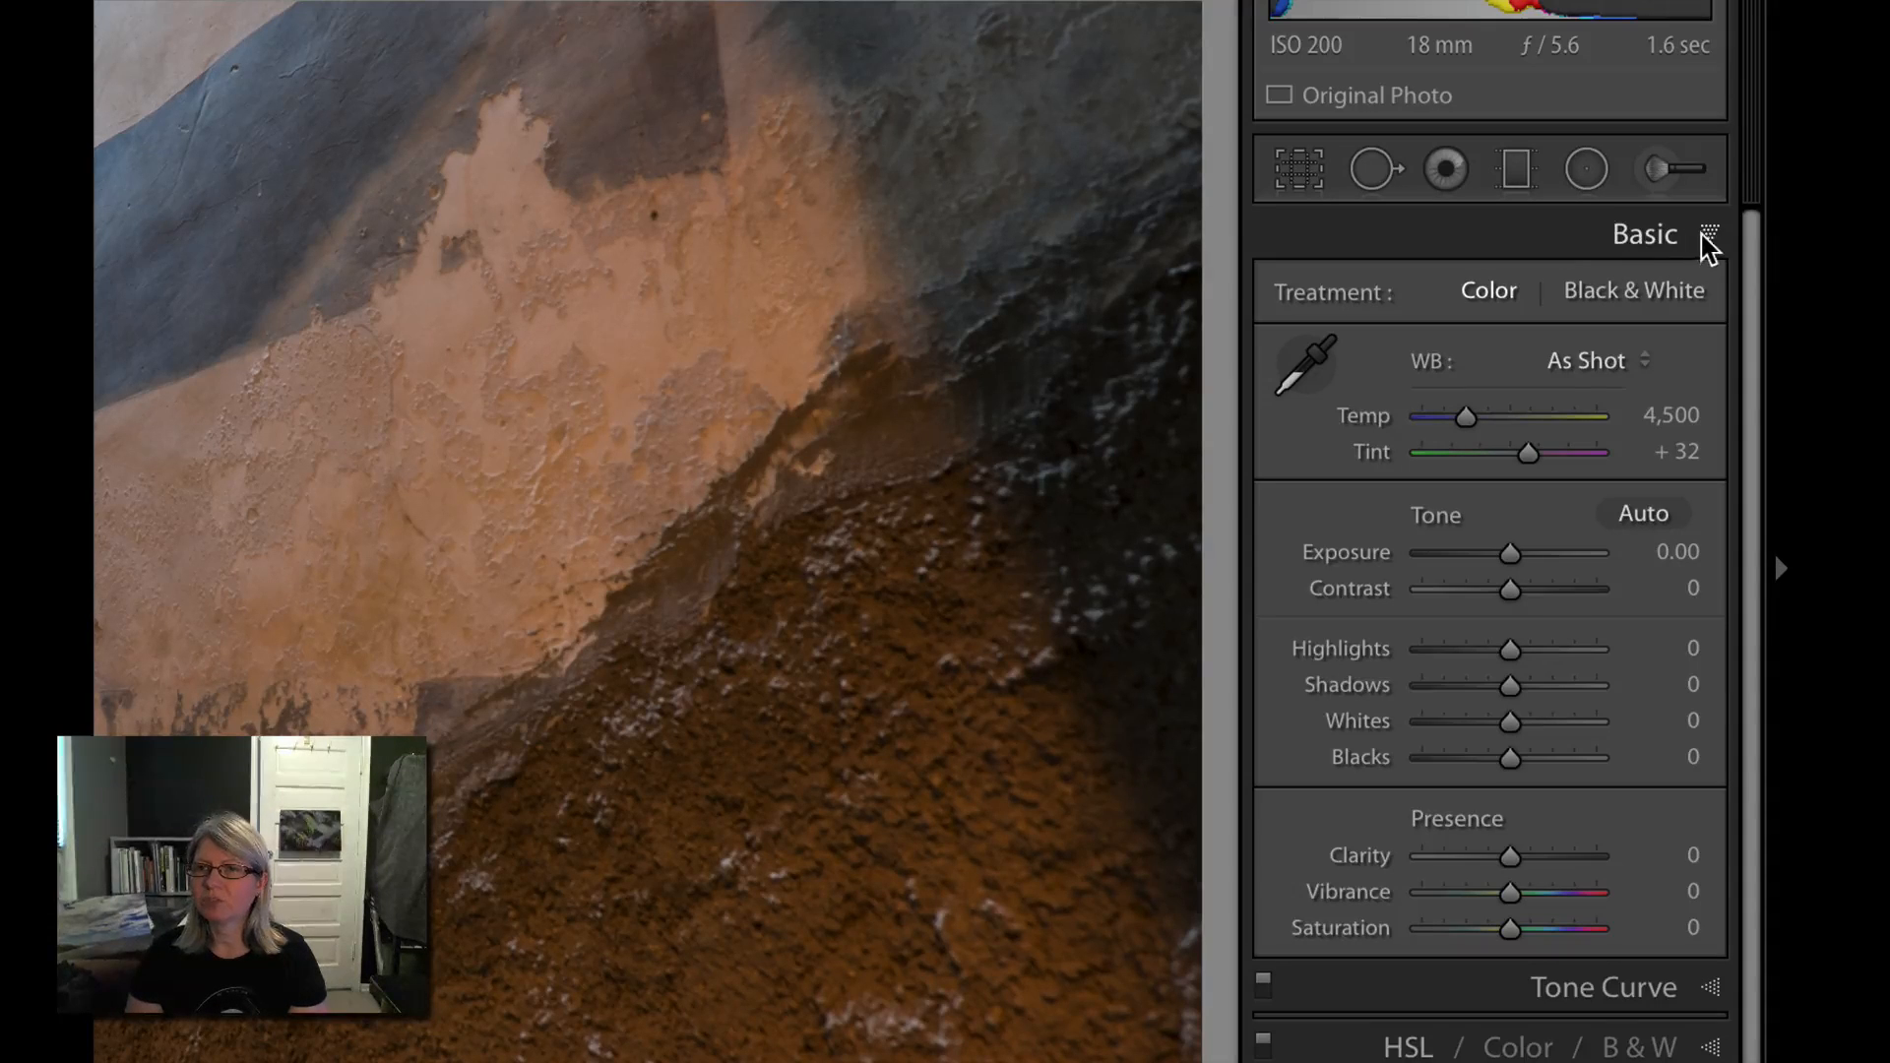
pyautogui.click(1709, 244)
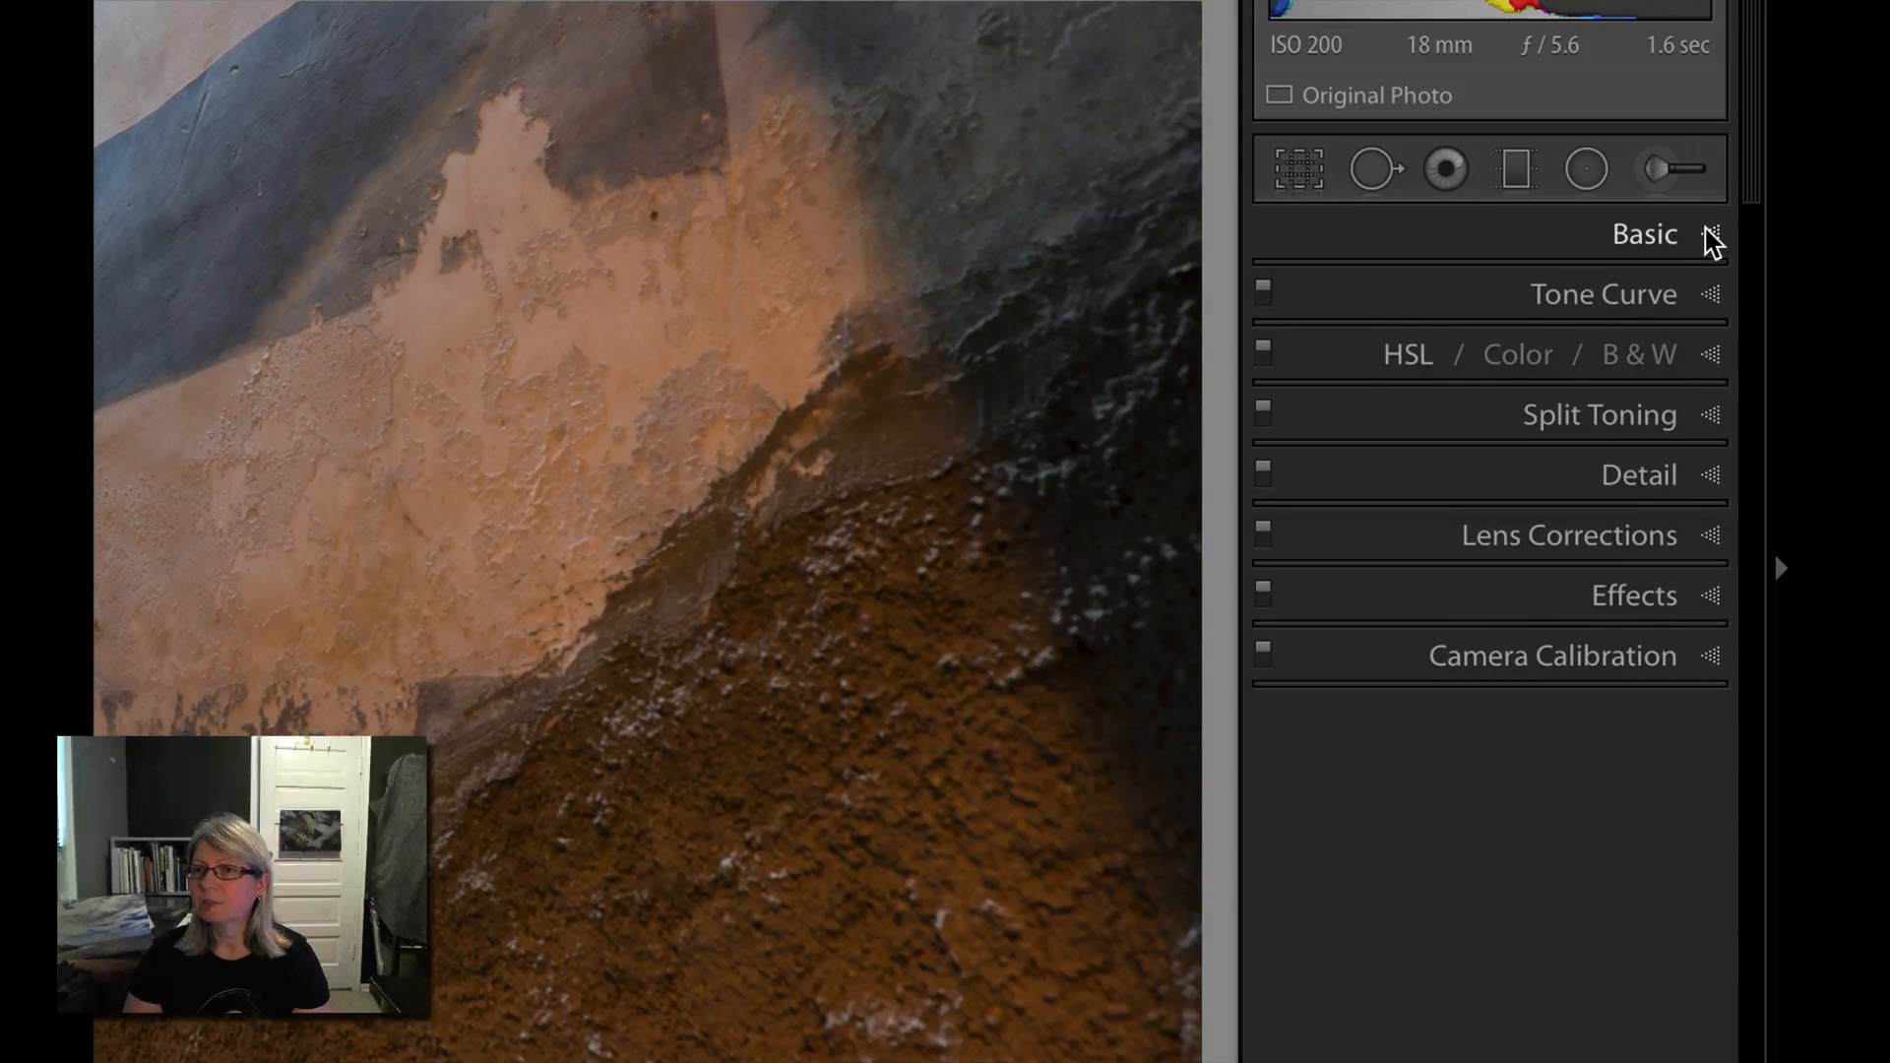
pyautogui.rightClick(1649, 246)
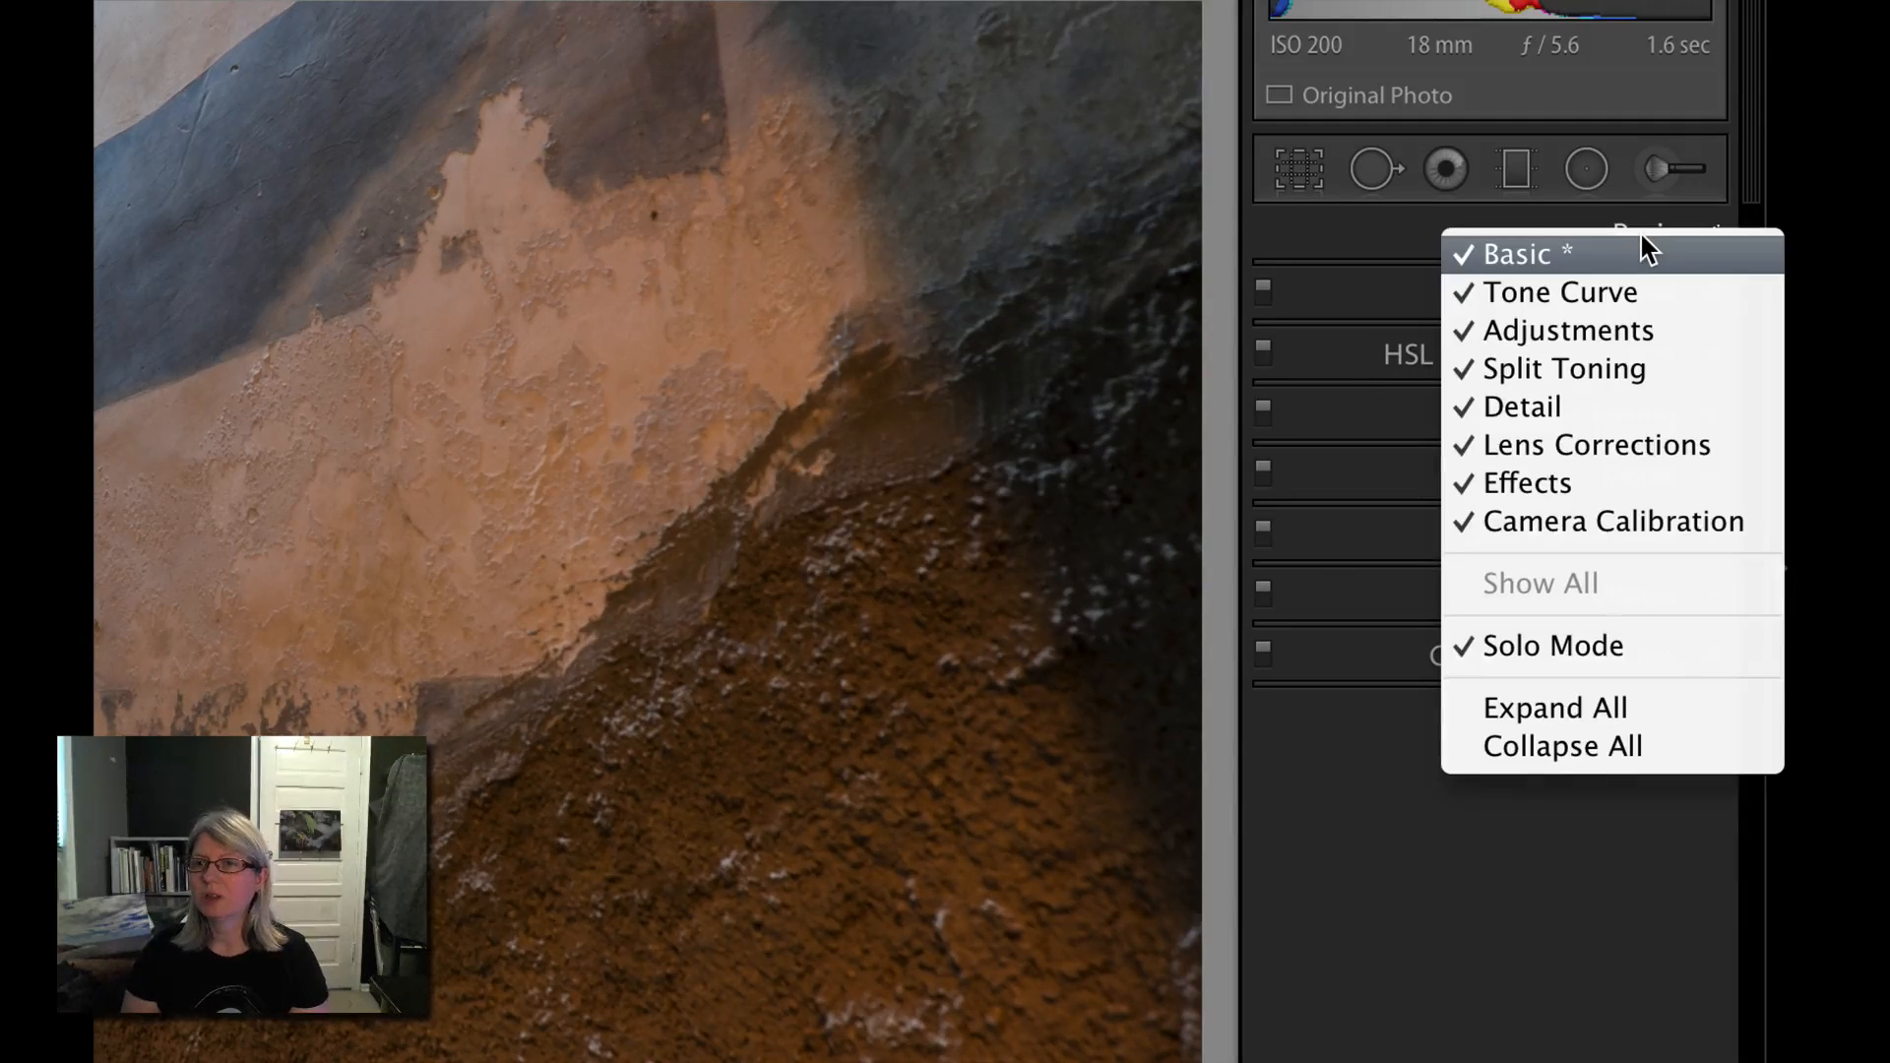
pyautogui.click(1347, 241)
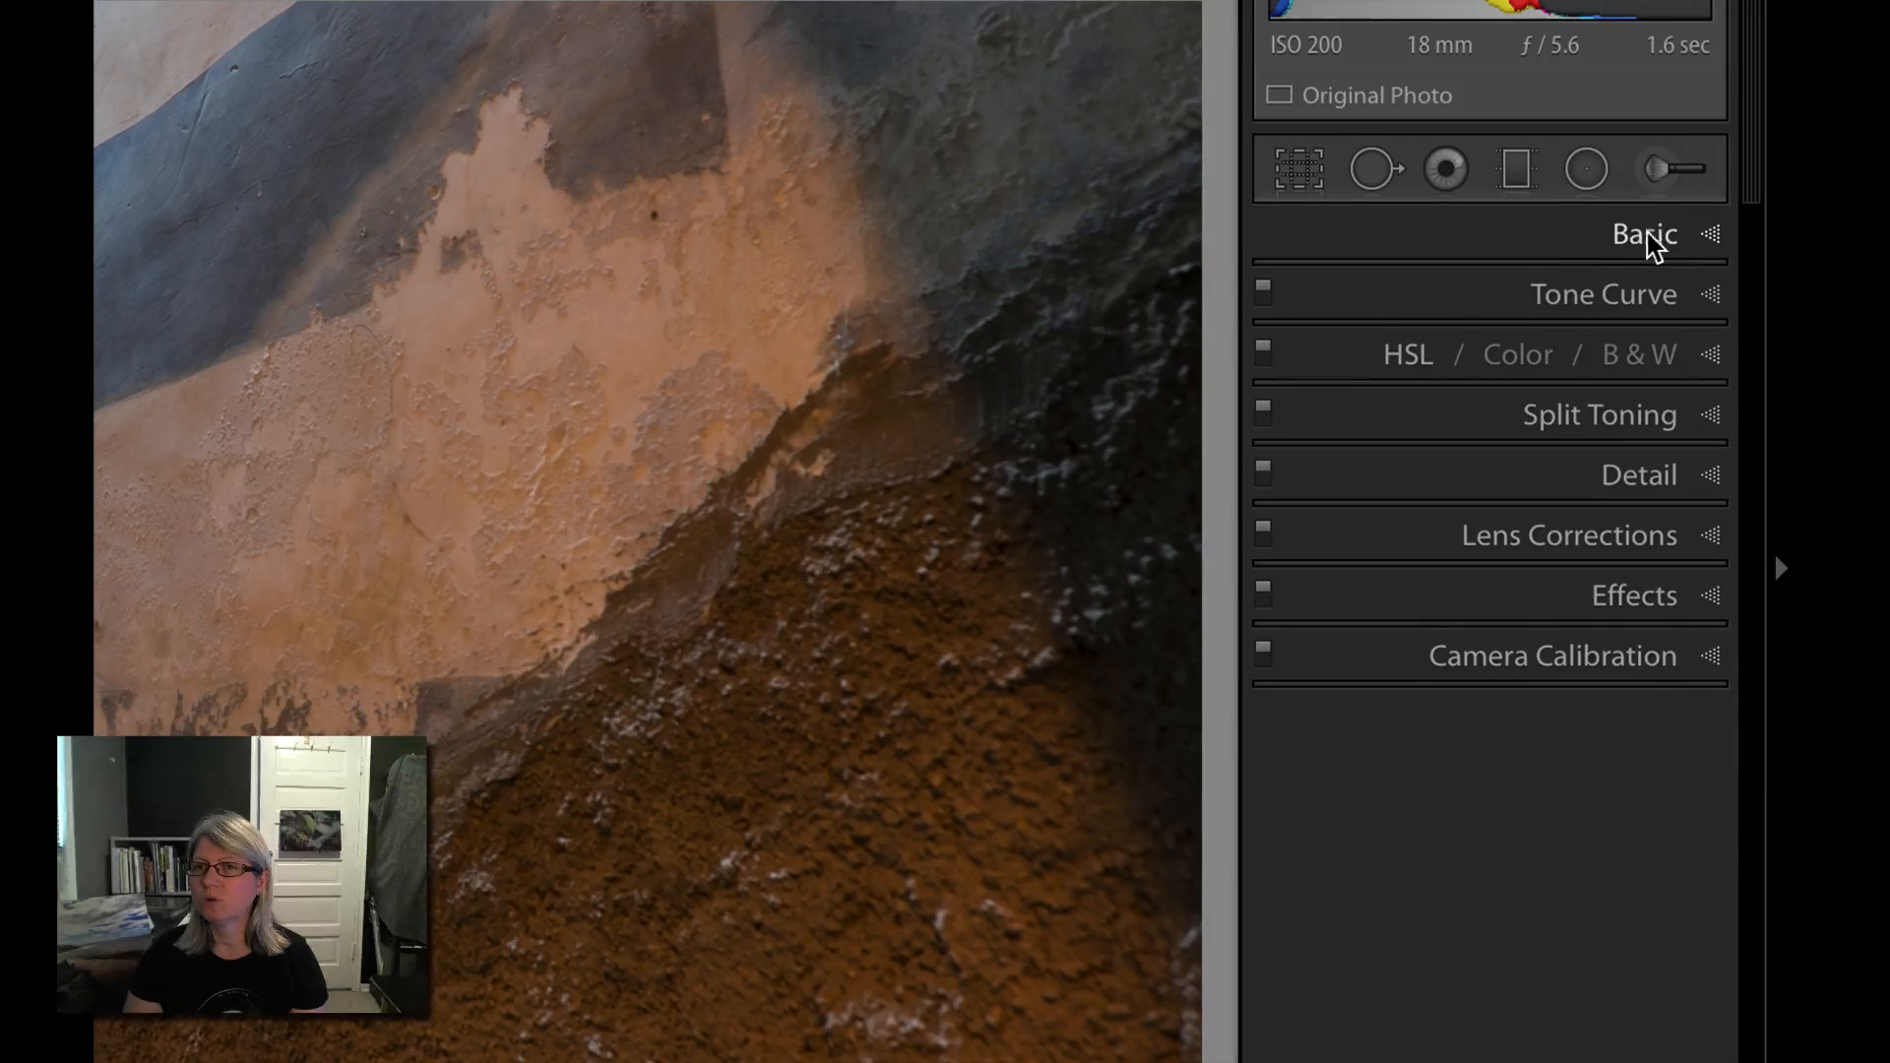
pyautogui.rightClick(1639, 237)
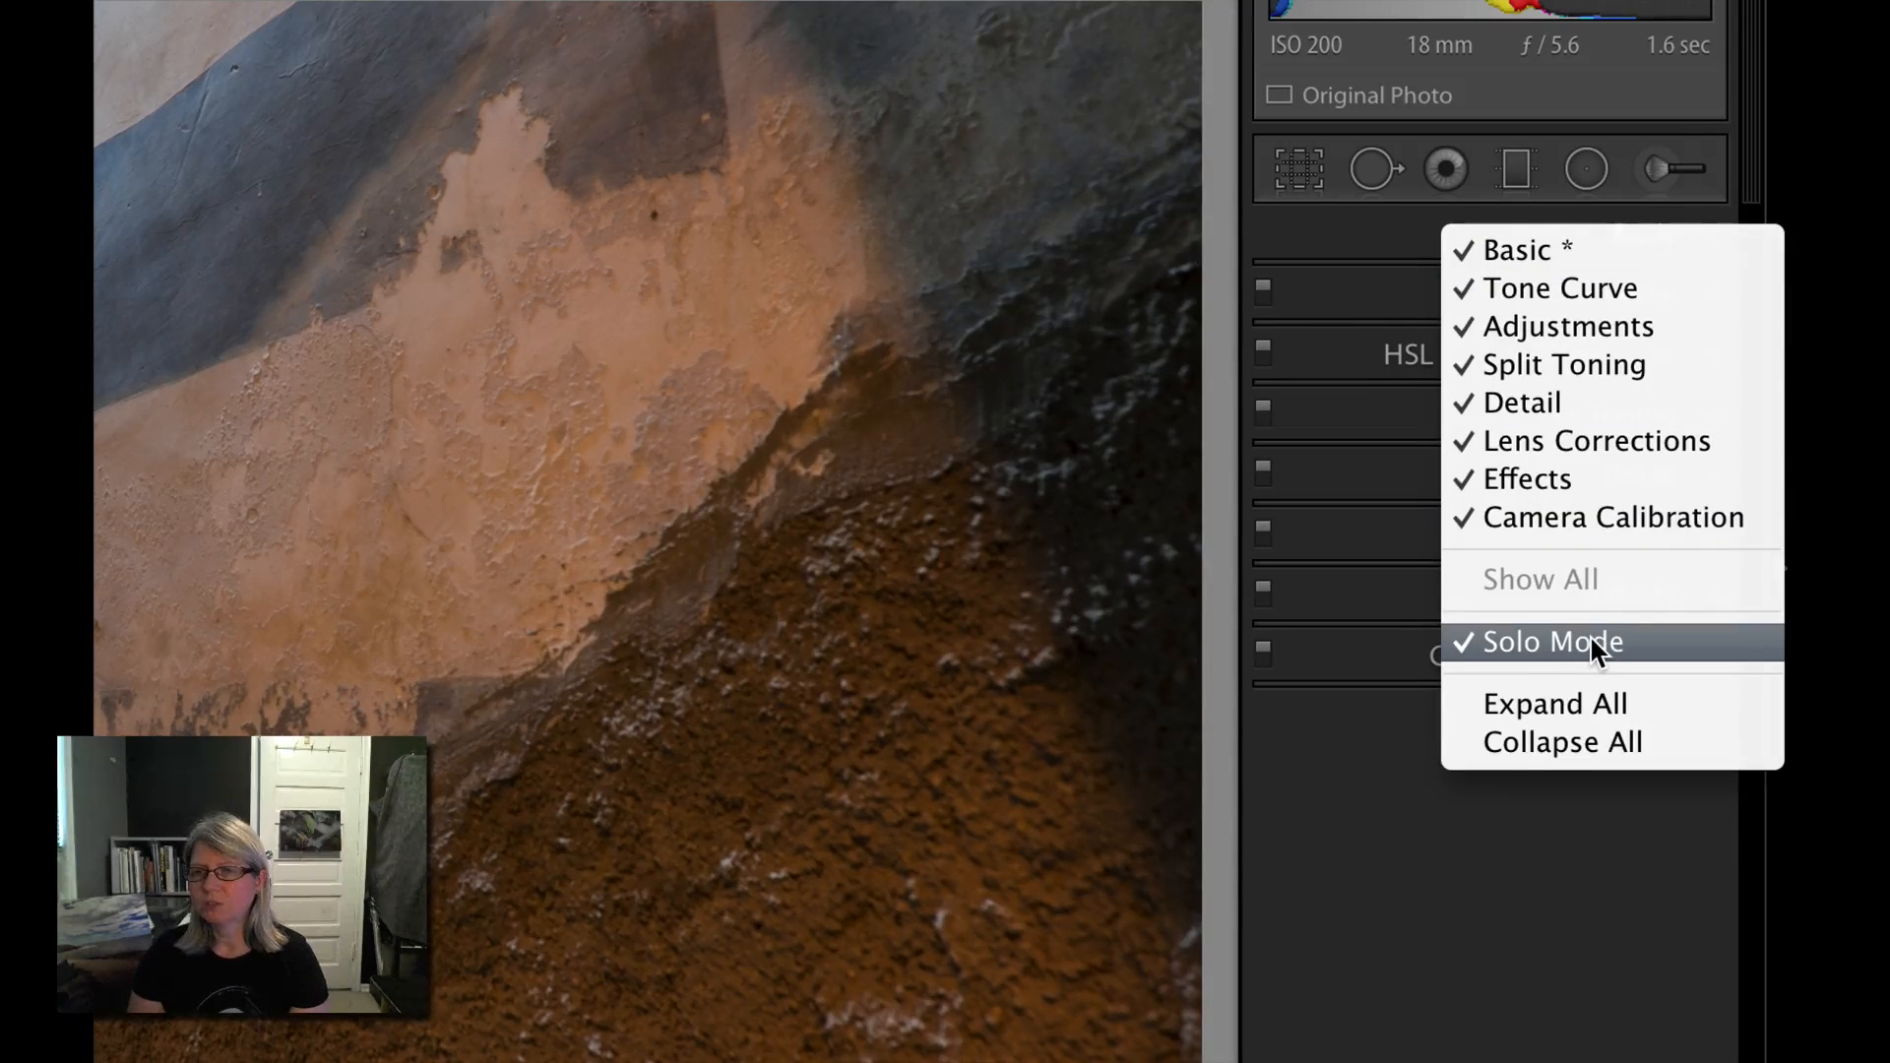
pyautogui.click(1552, 640)
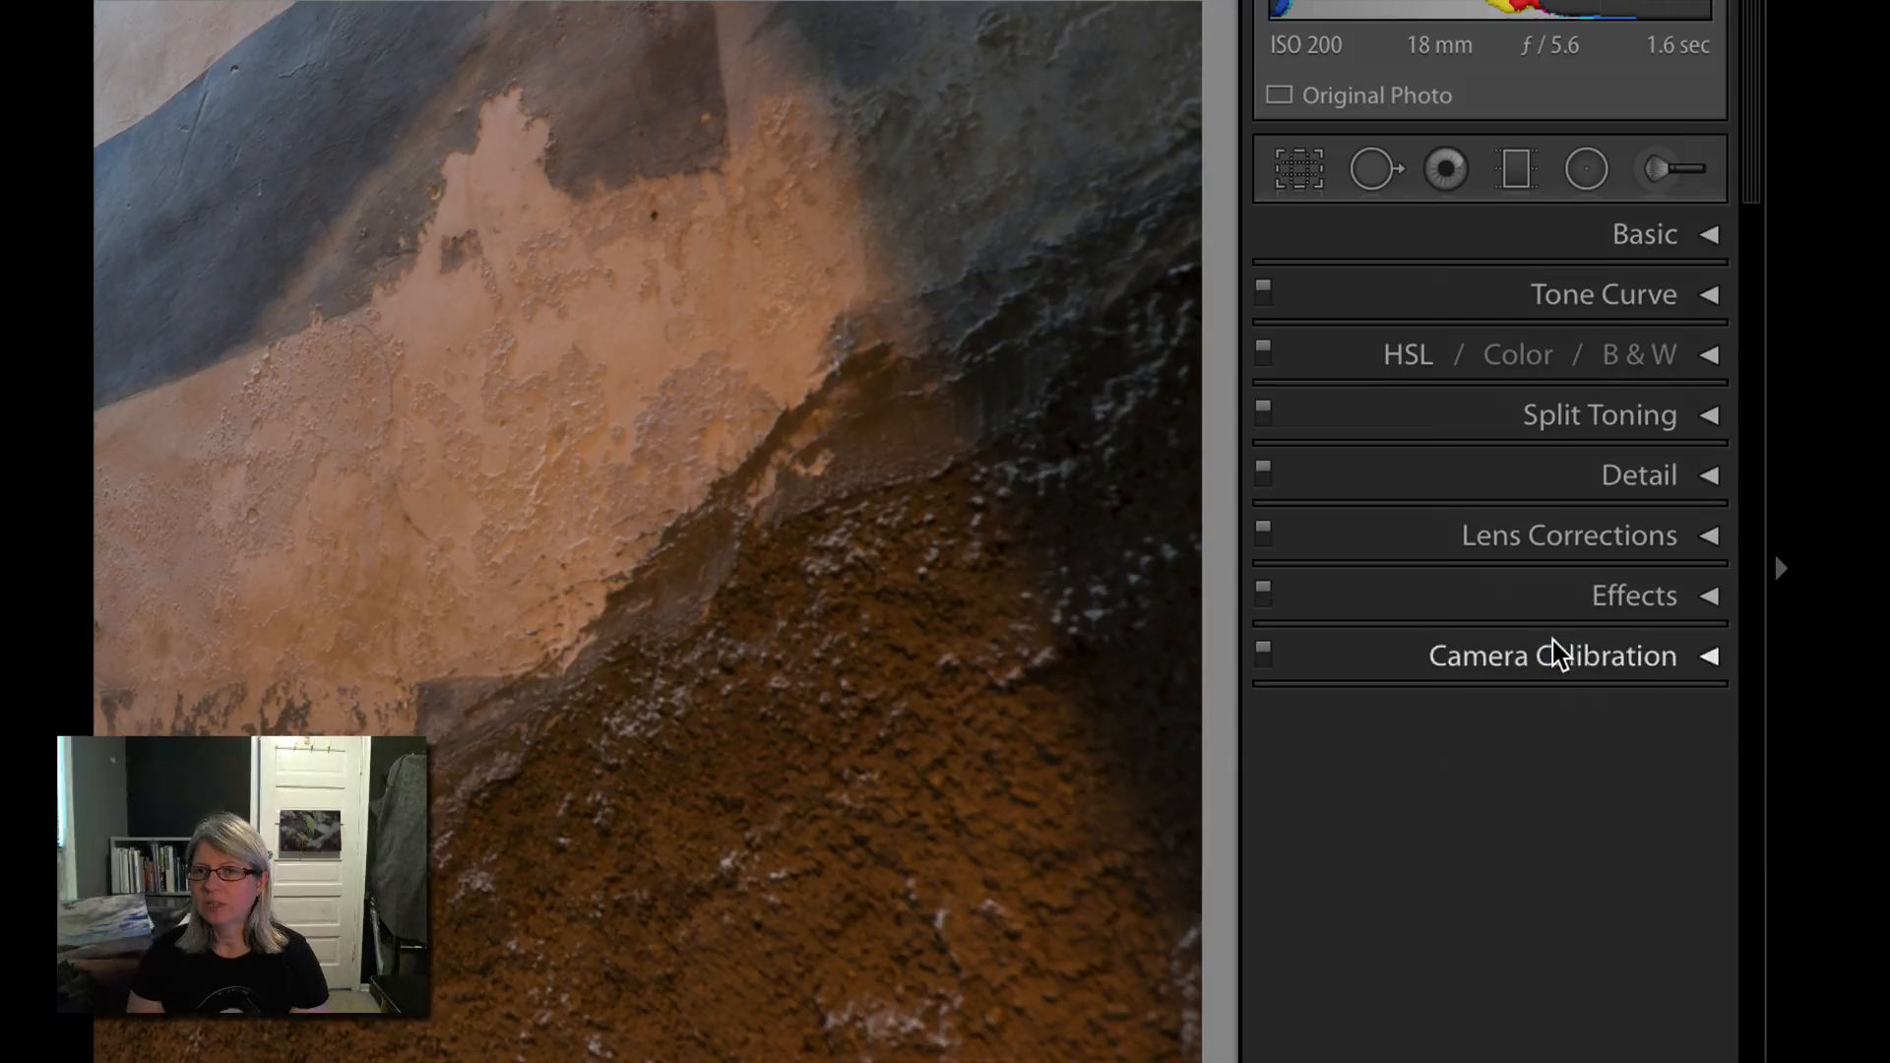
# - Expand the Tone Curve, Detail, Split Toning and Lens Corrections sections together
pyautogui.click(1644, 305)
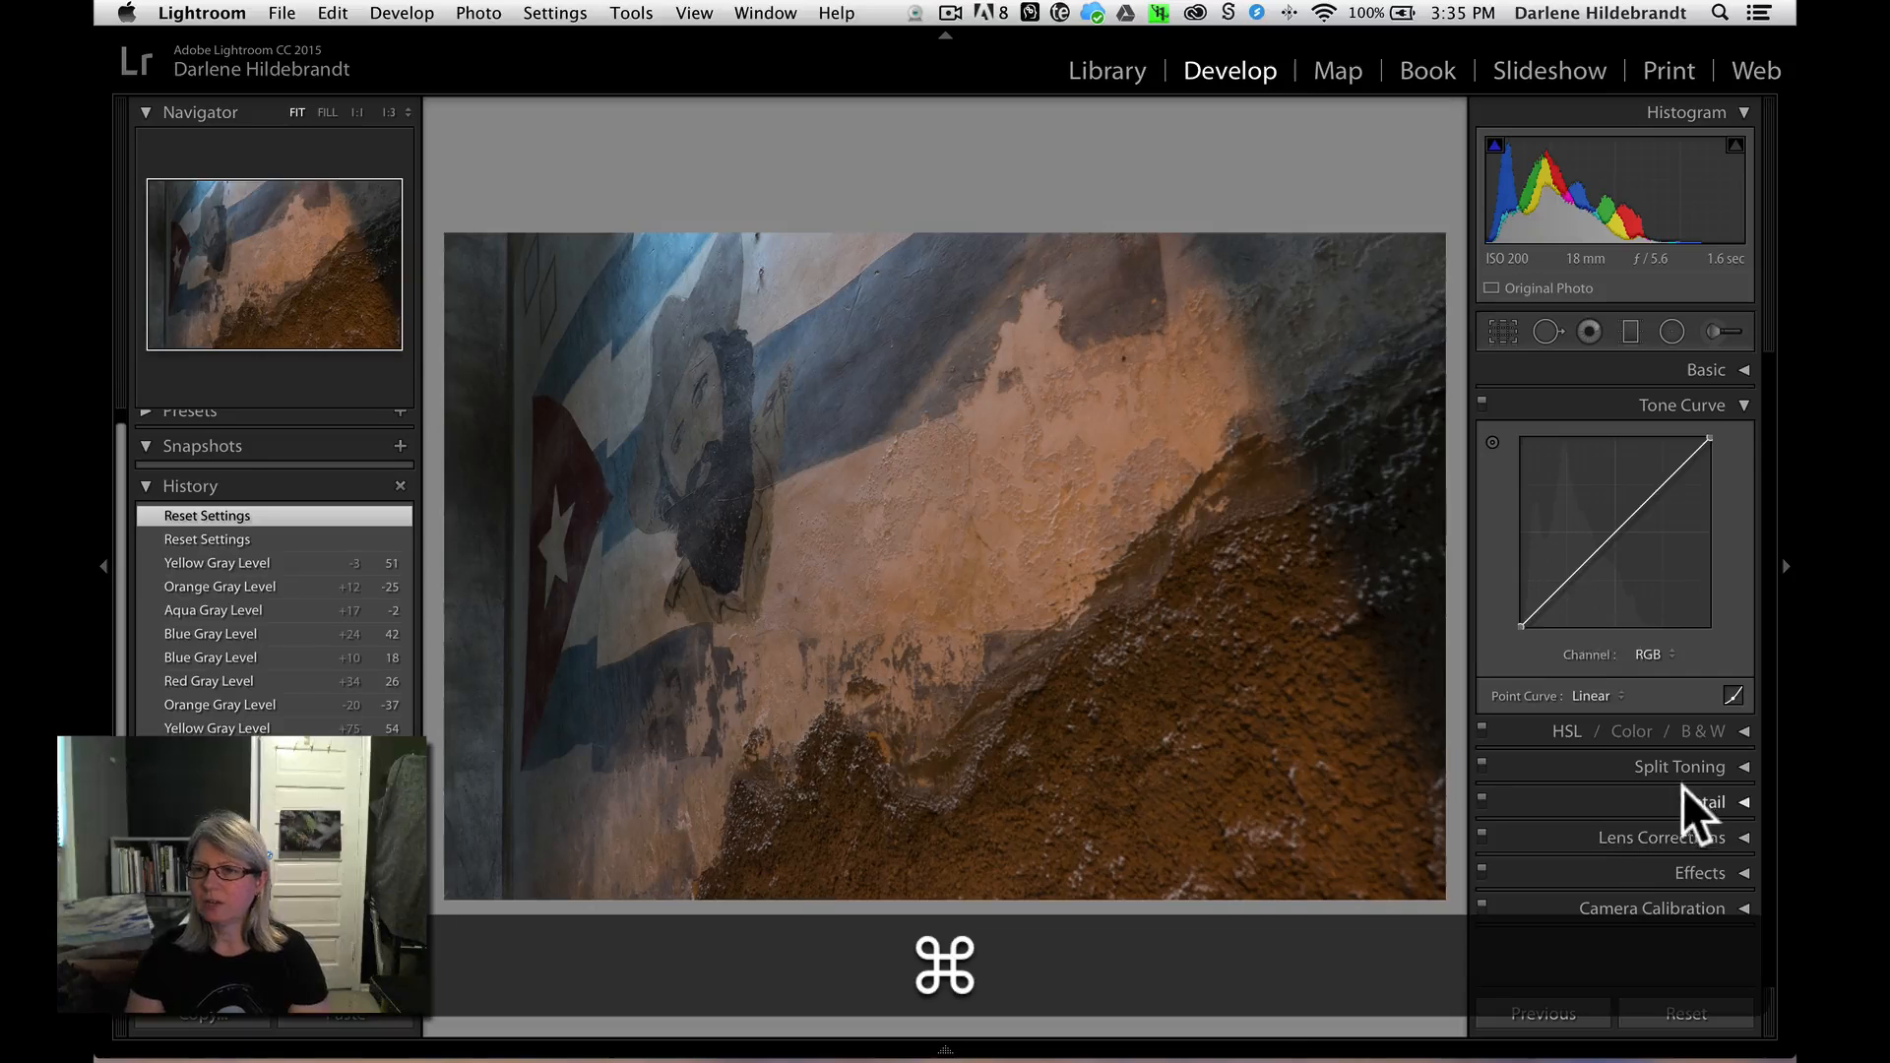
pyautogui.keyDown('super'); pyautogui.click(1686, 797); pyautogui.keyUp('super')
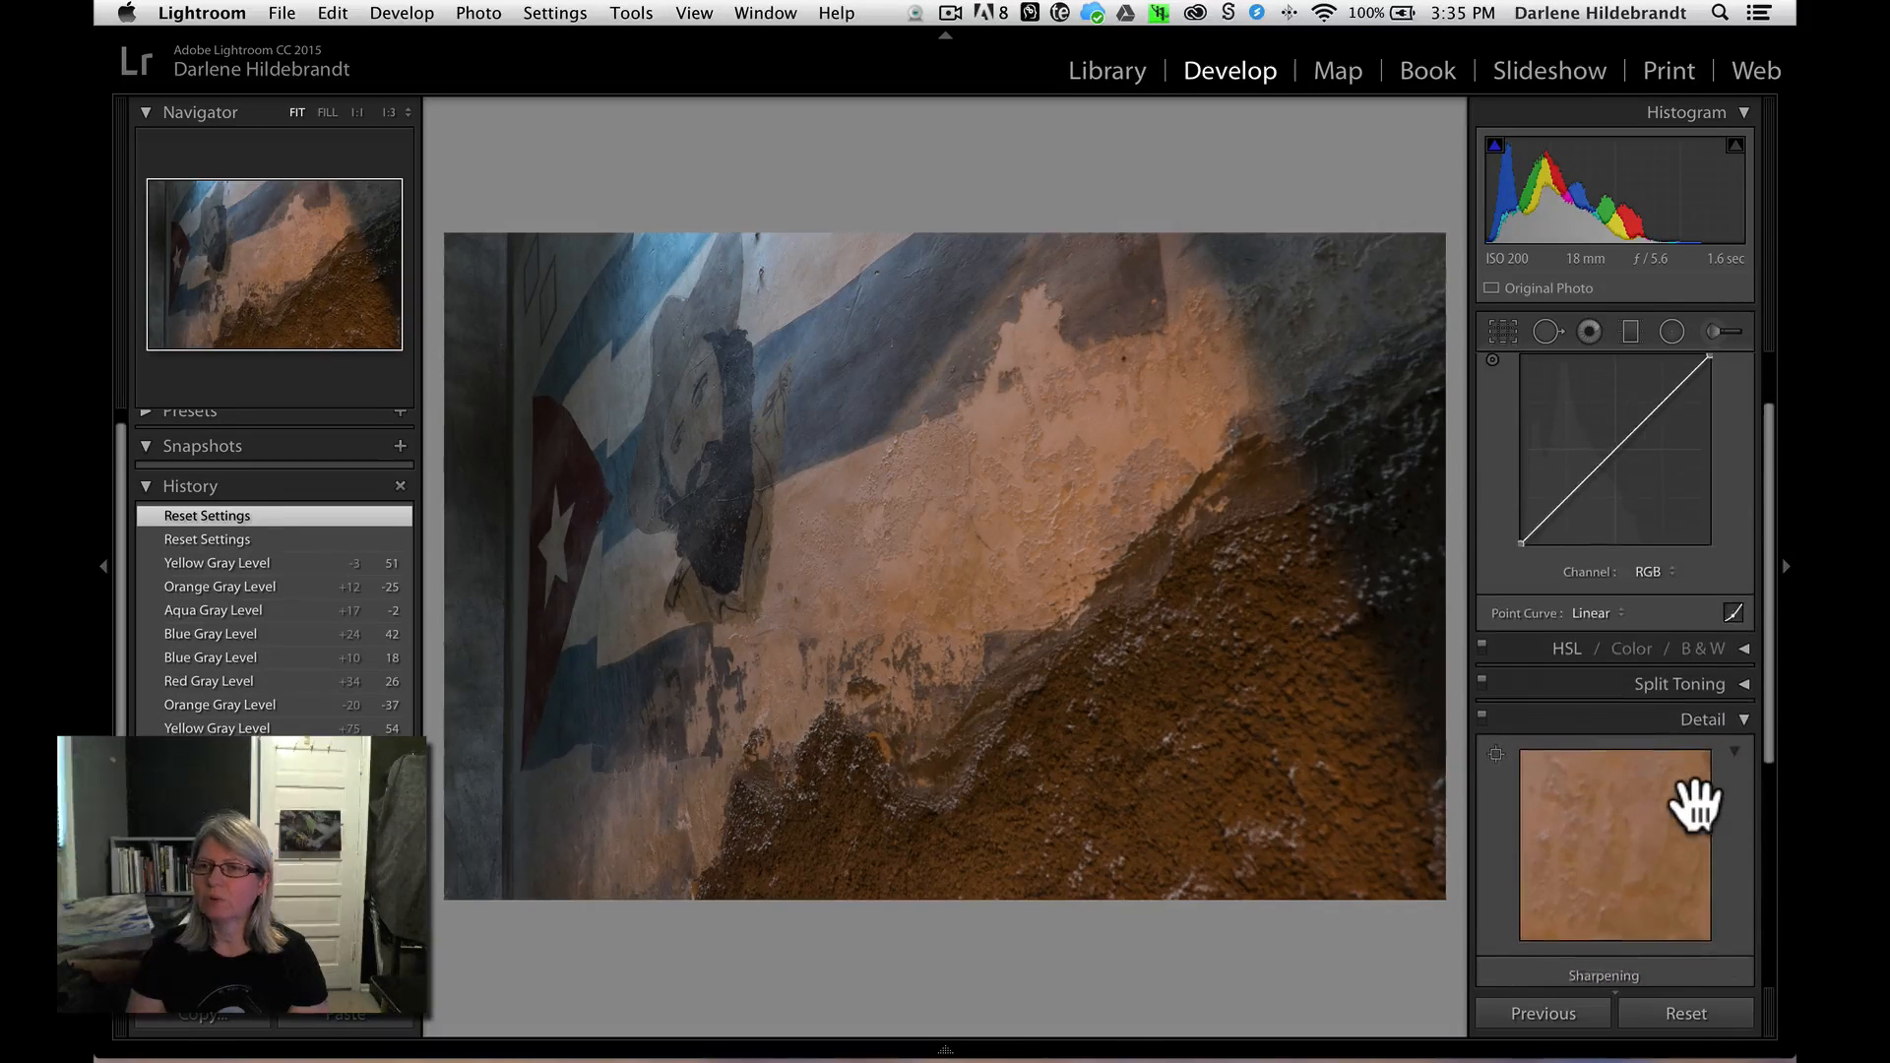
pyautogui.click(1675, 689)
pyautogui.scroll(-3, 1671, 701)
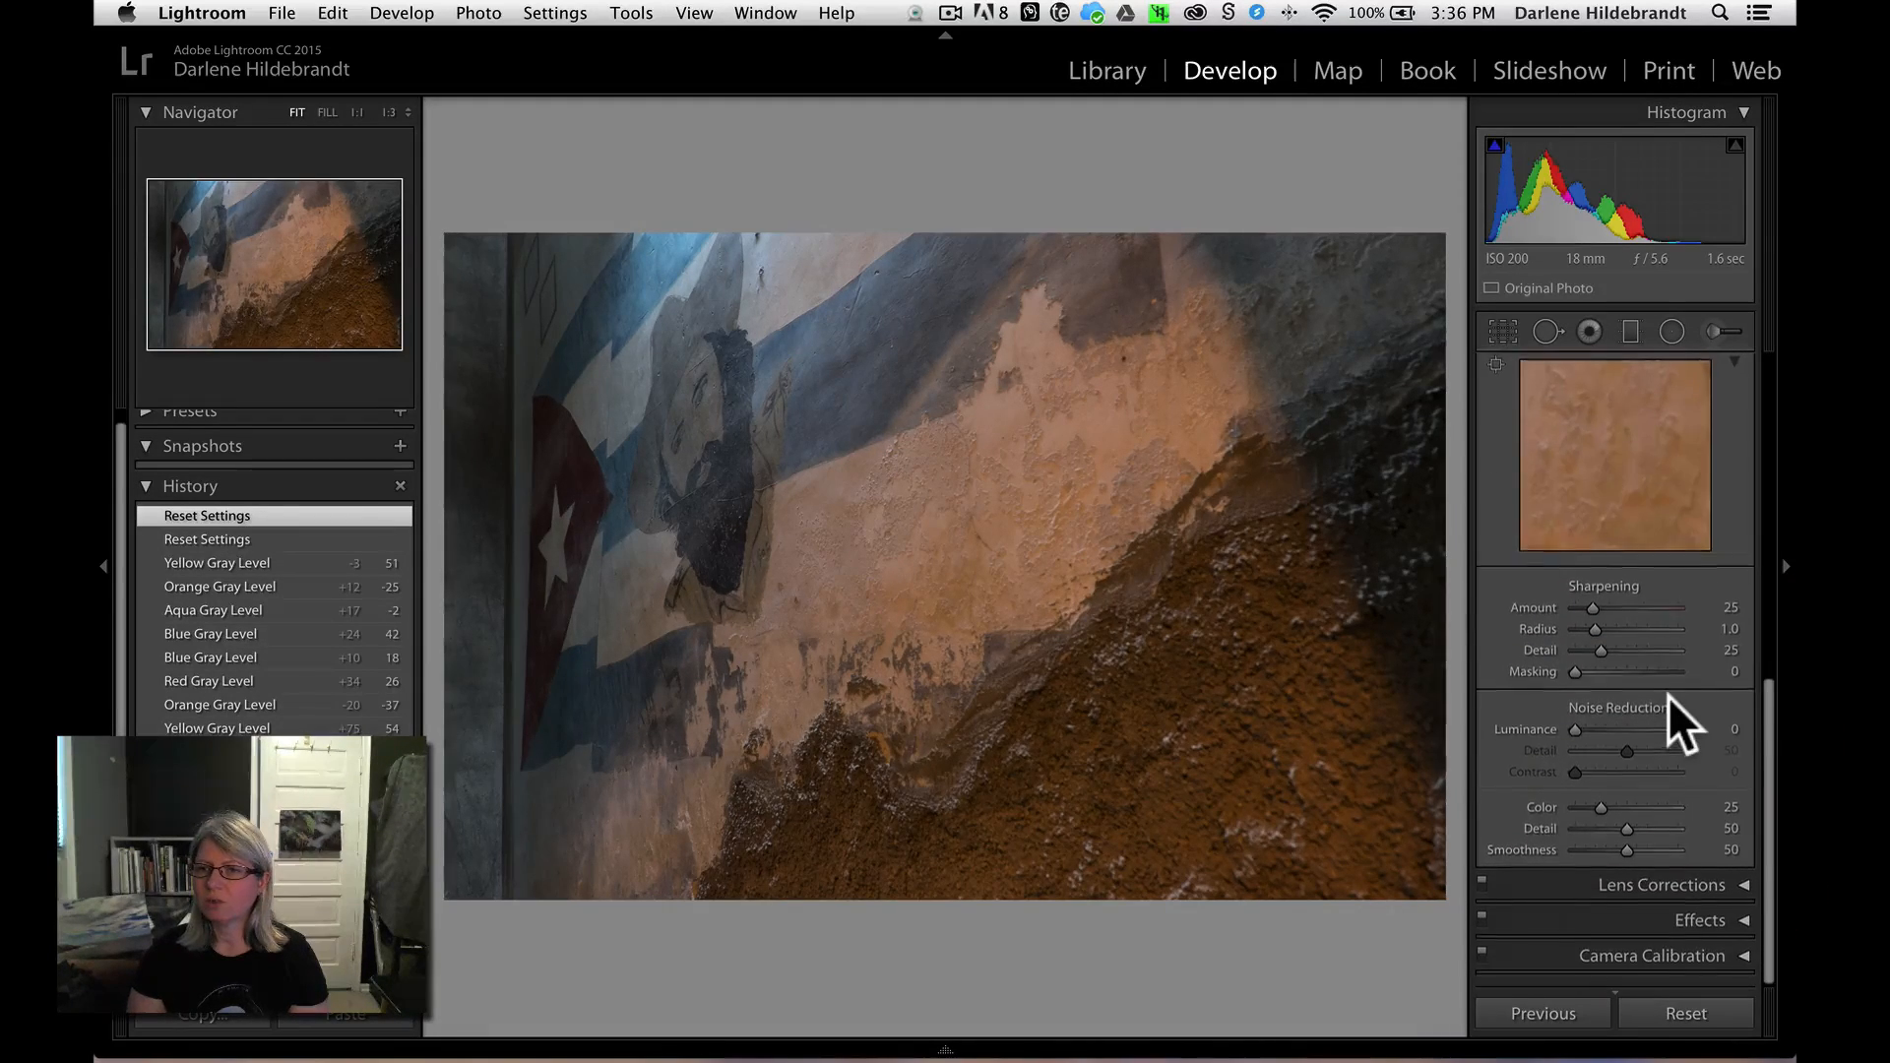
pyautogui.click(1679, 891)
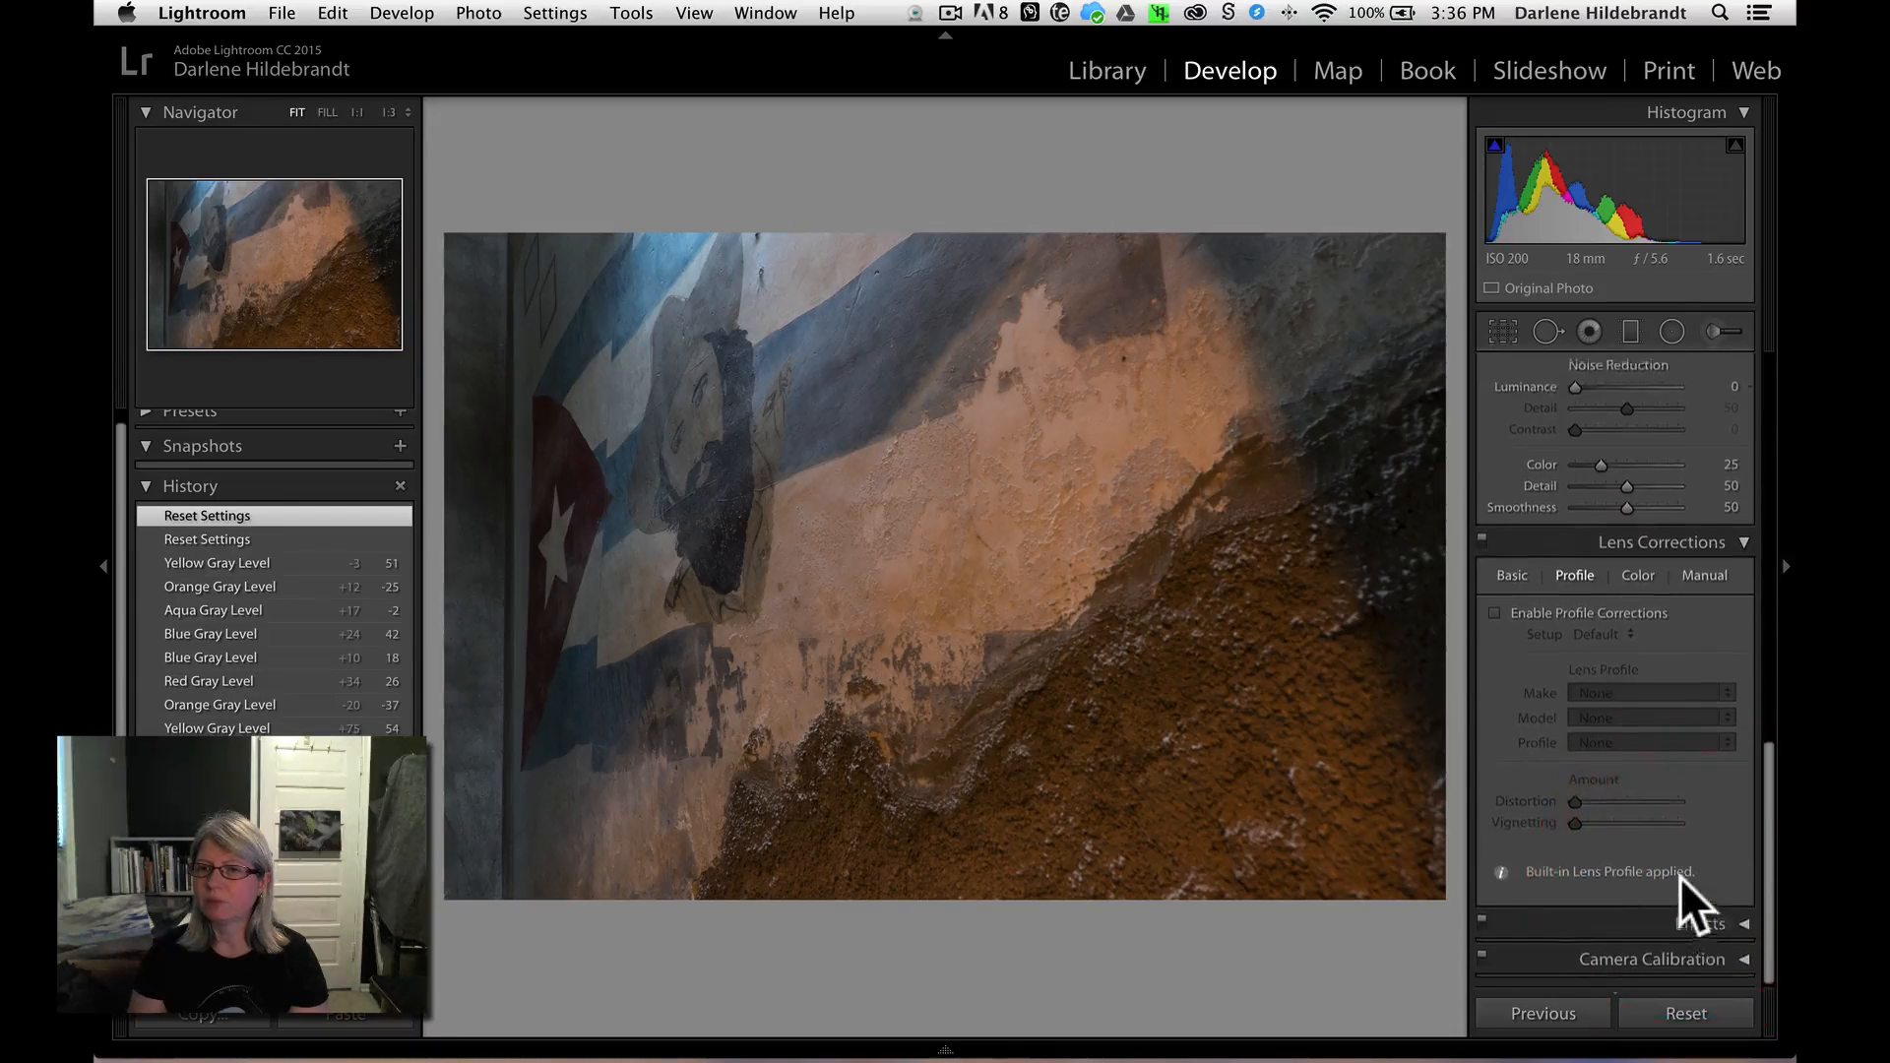
pyautogui.scroll(10, 1680, 877)
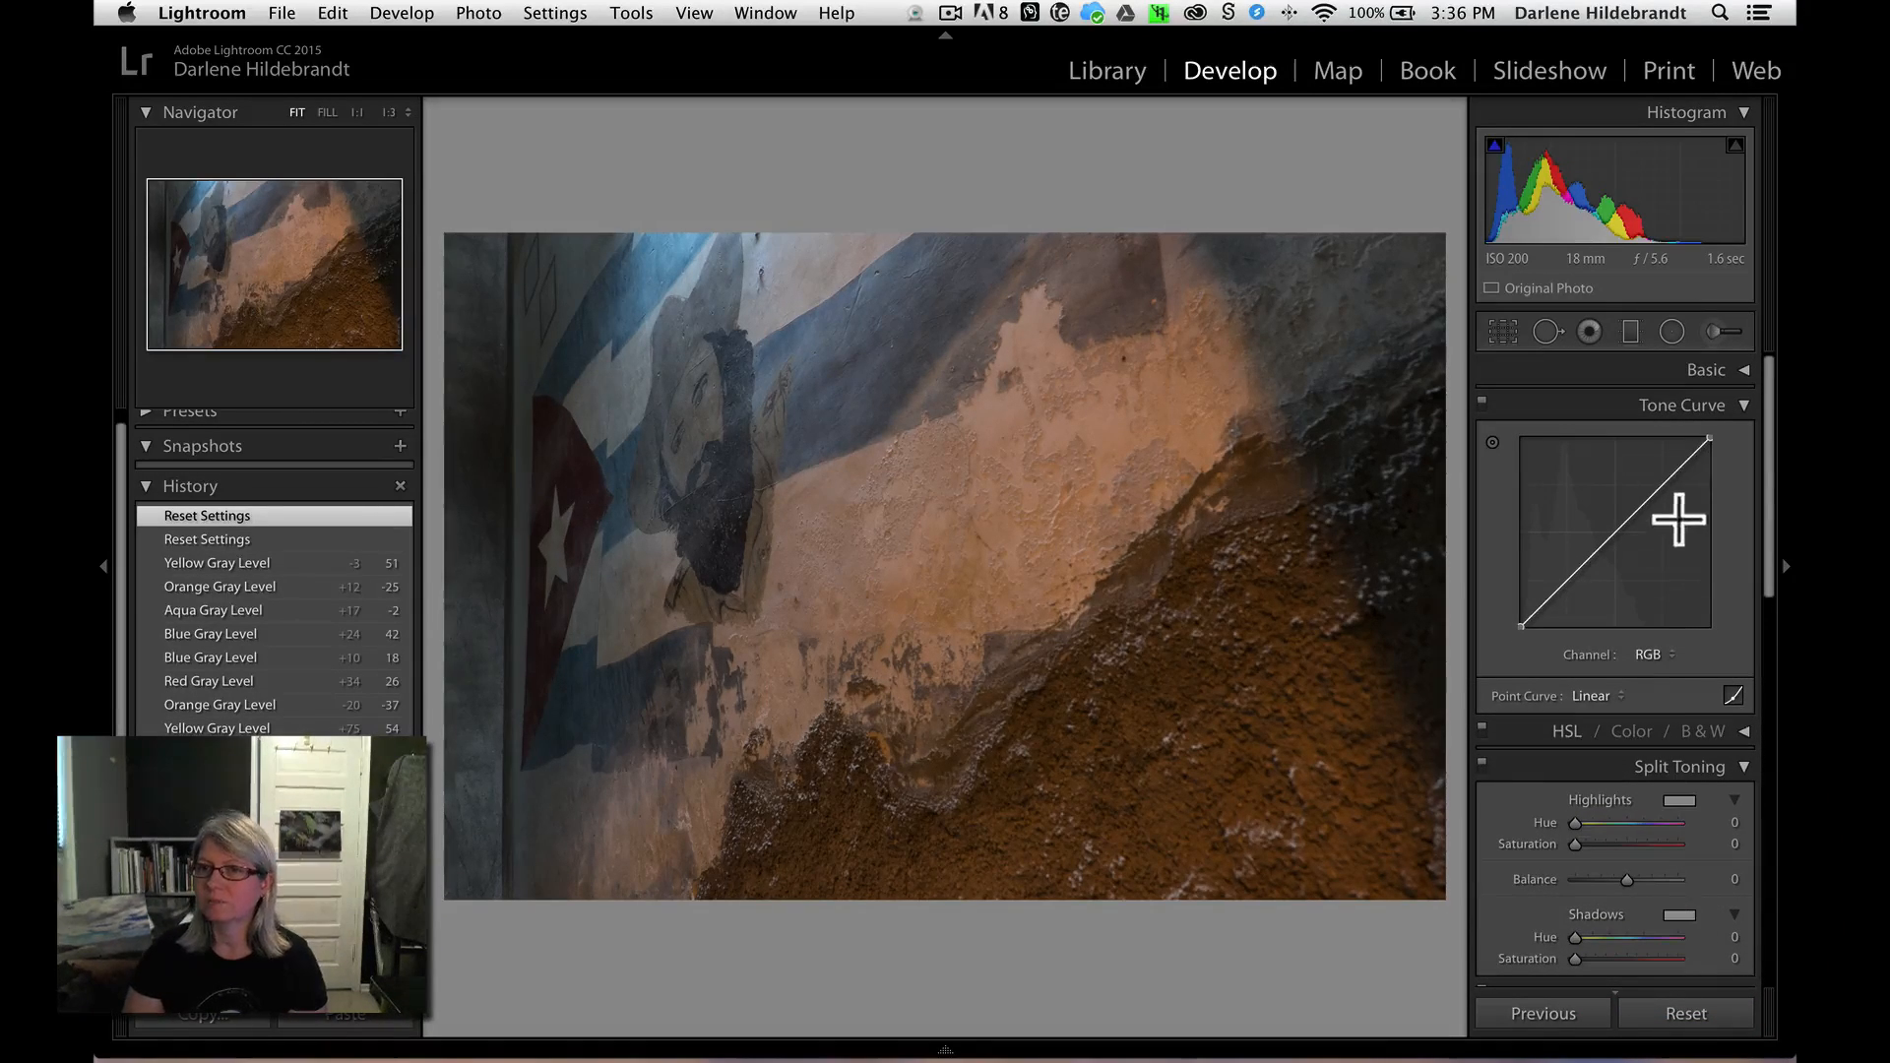
# - Turn Solo Mode back on and try it by expanding Tone Curve and returning to Basic
pyautogui.rightClick(1706, 365)
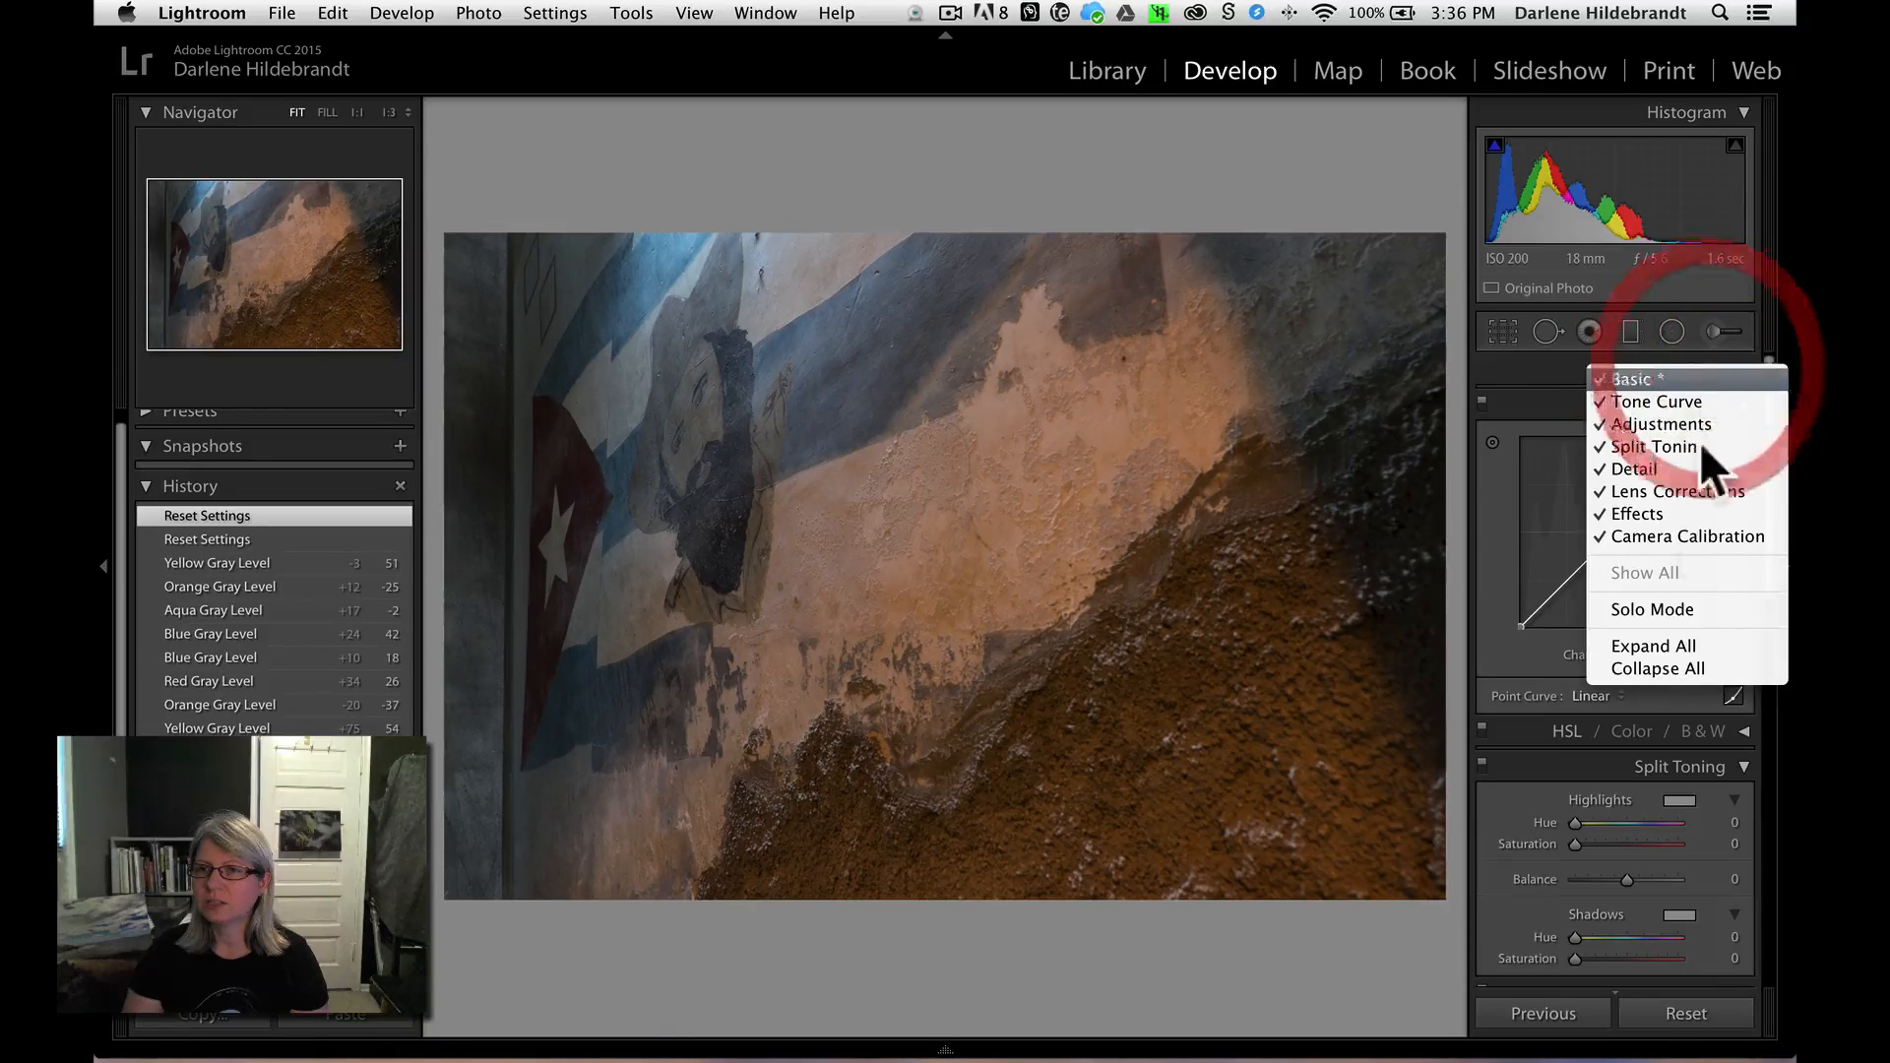
pyautogui.click(1671, 608)
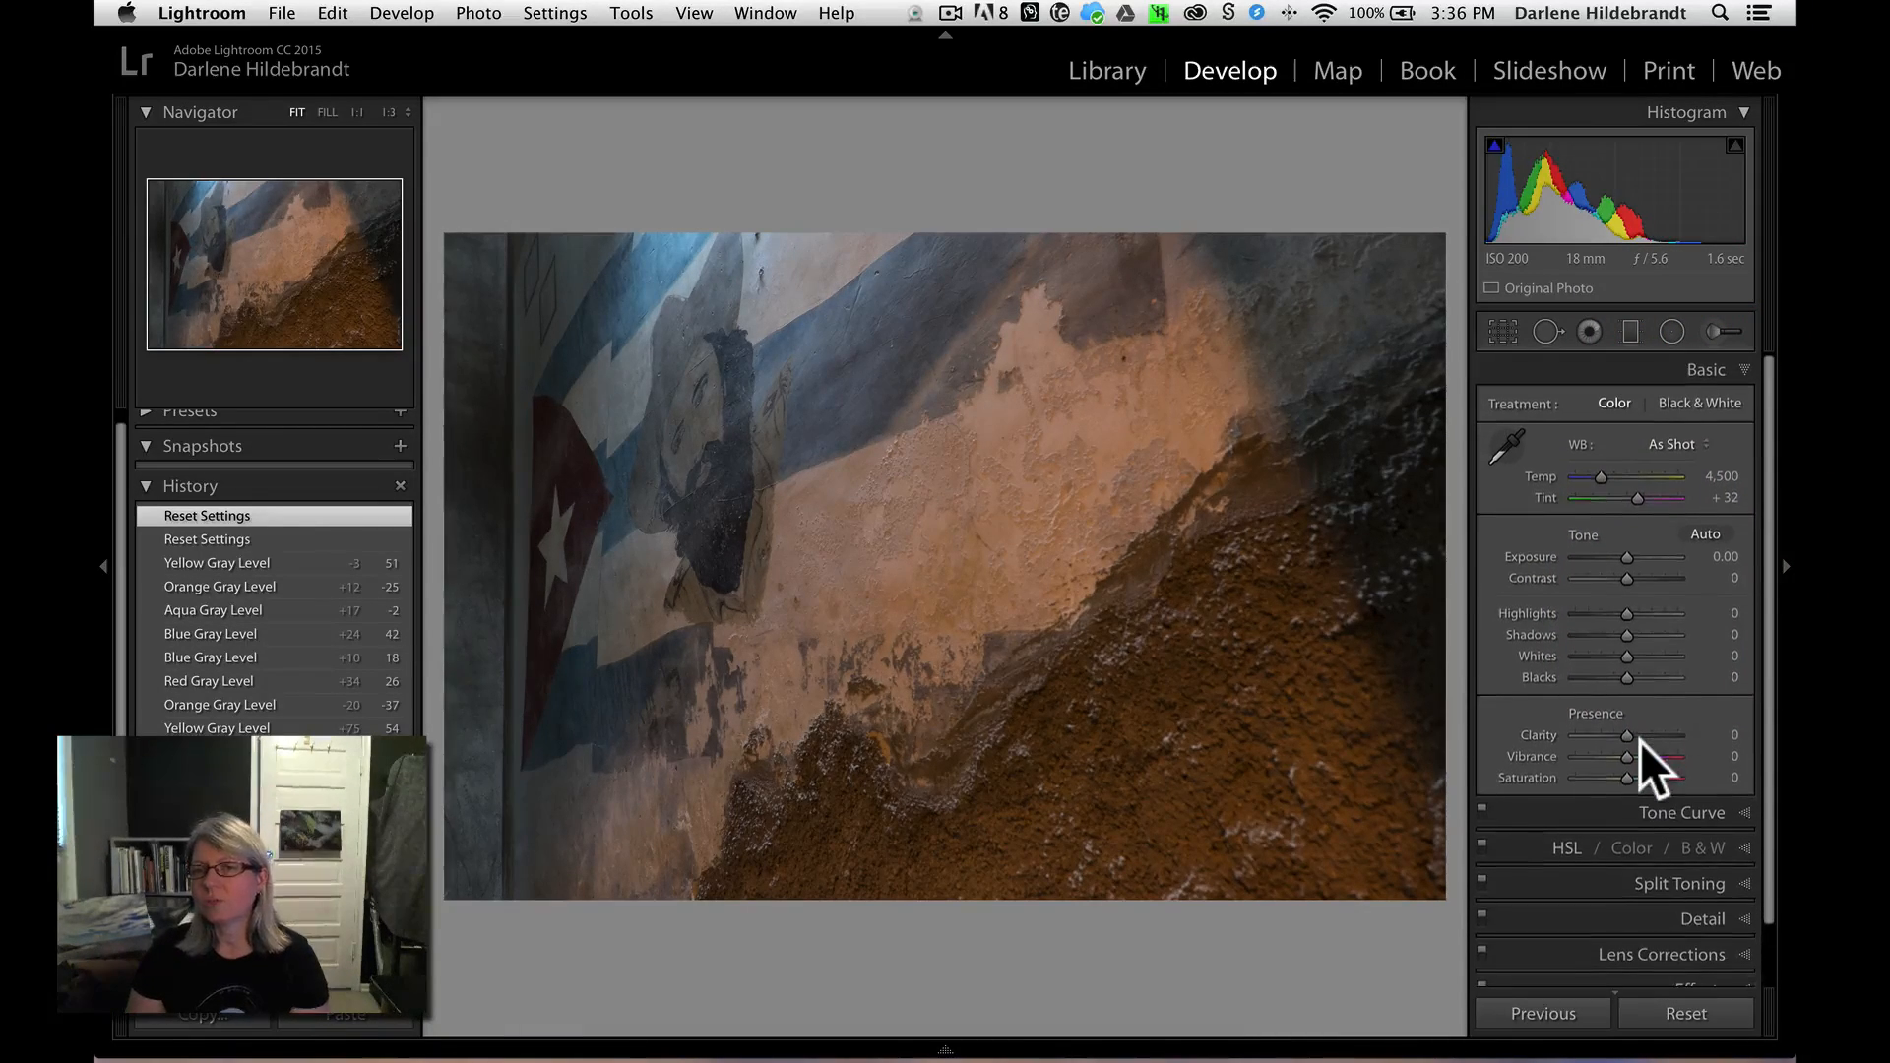
pyautogui.click(1680, 811)
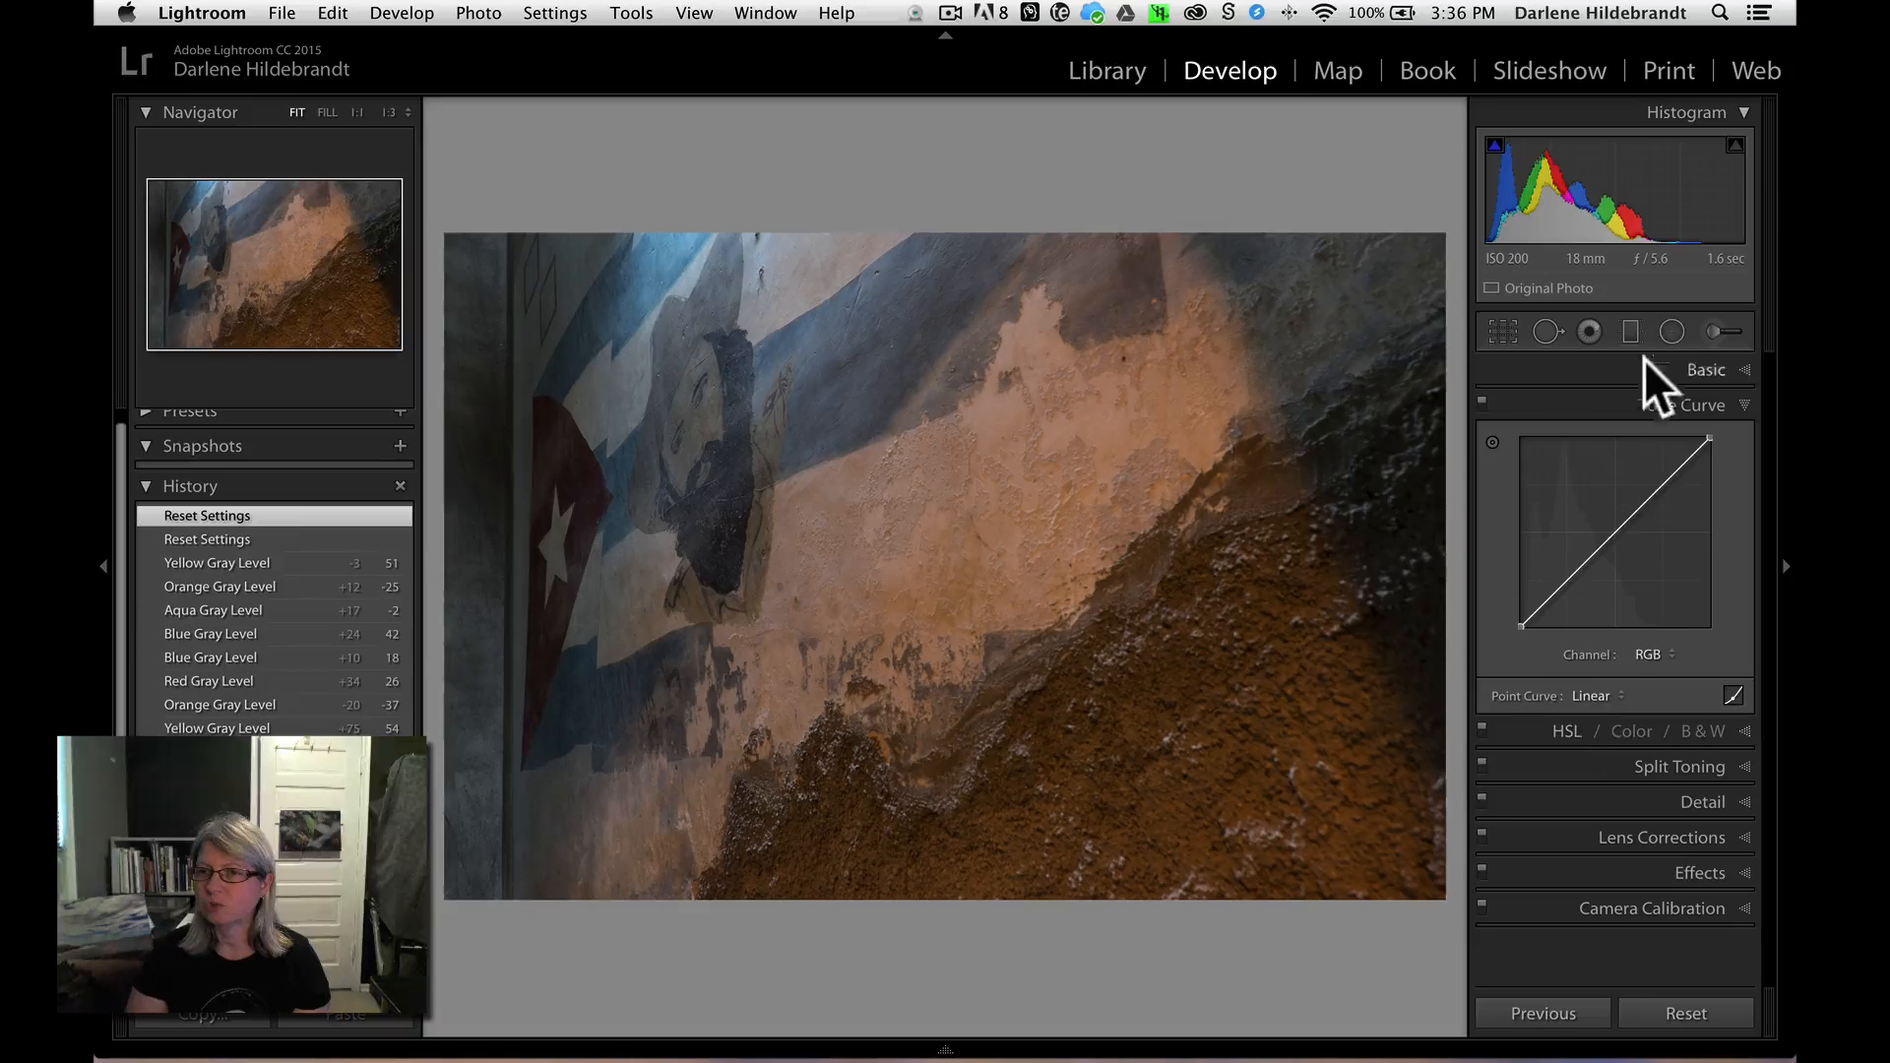
pyautogui.click(1705, 367)
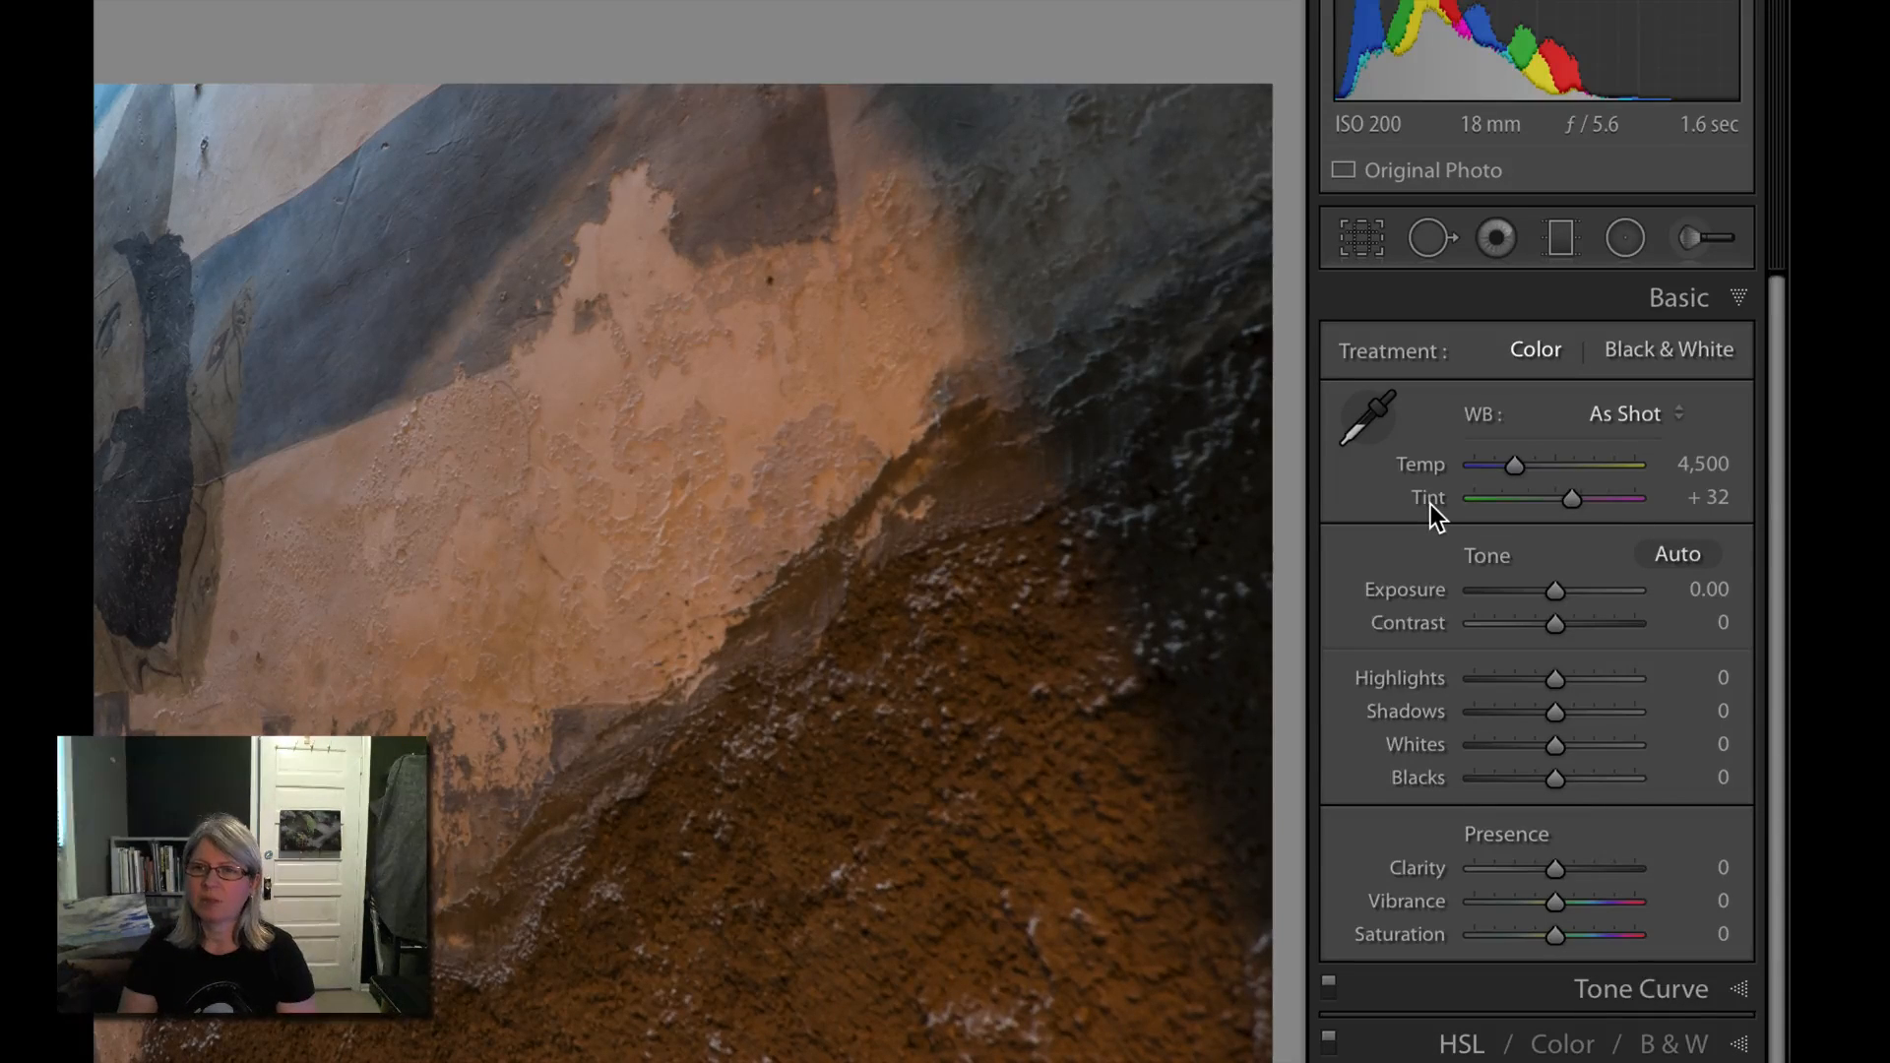
# - Review the white balance presets and set the photo's white balance to Tungsten
pyautogui.press('super')
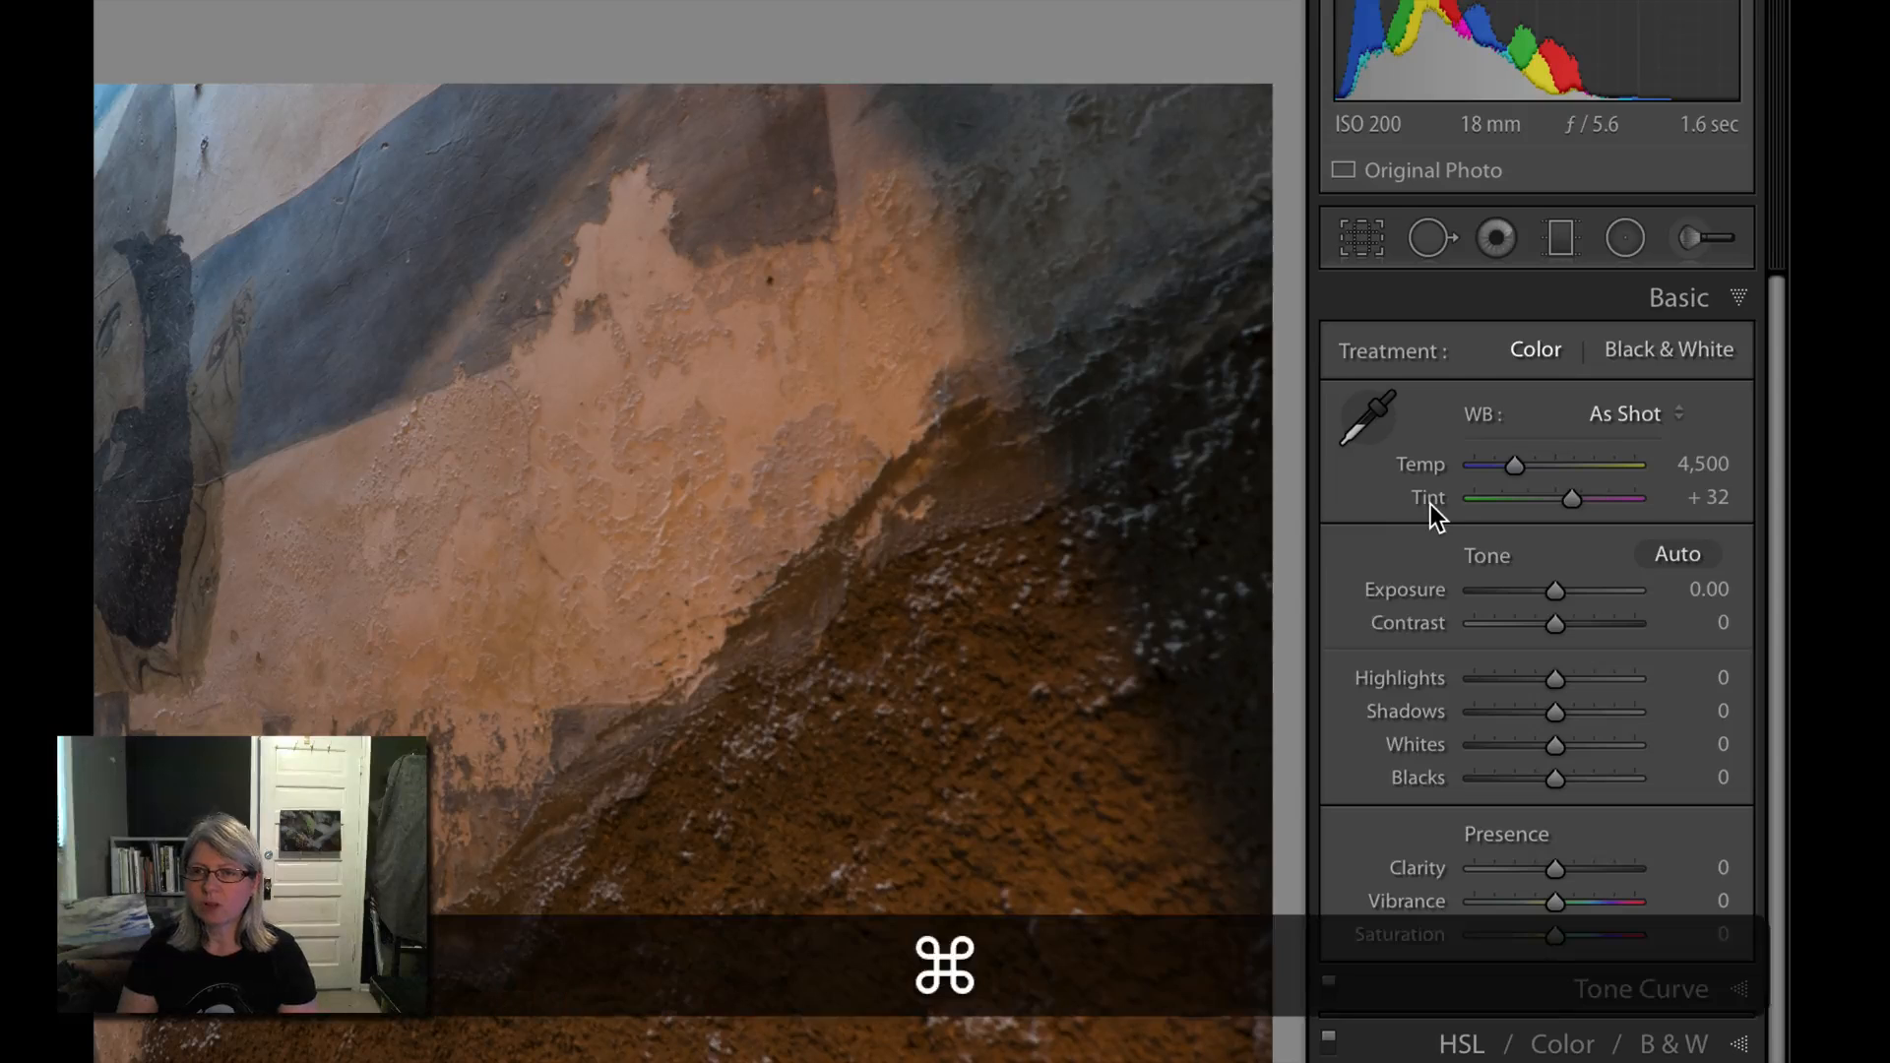
pyautogui.click(1623, 414)
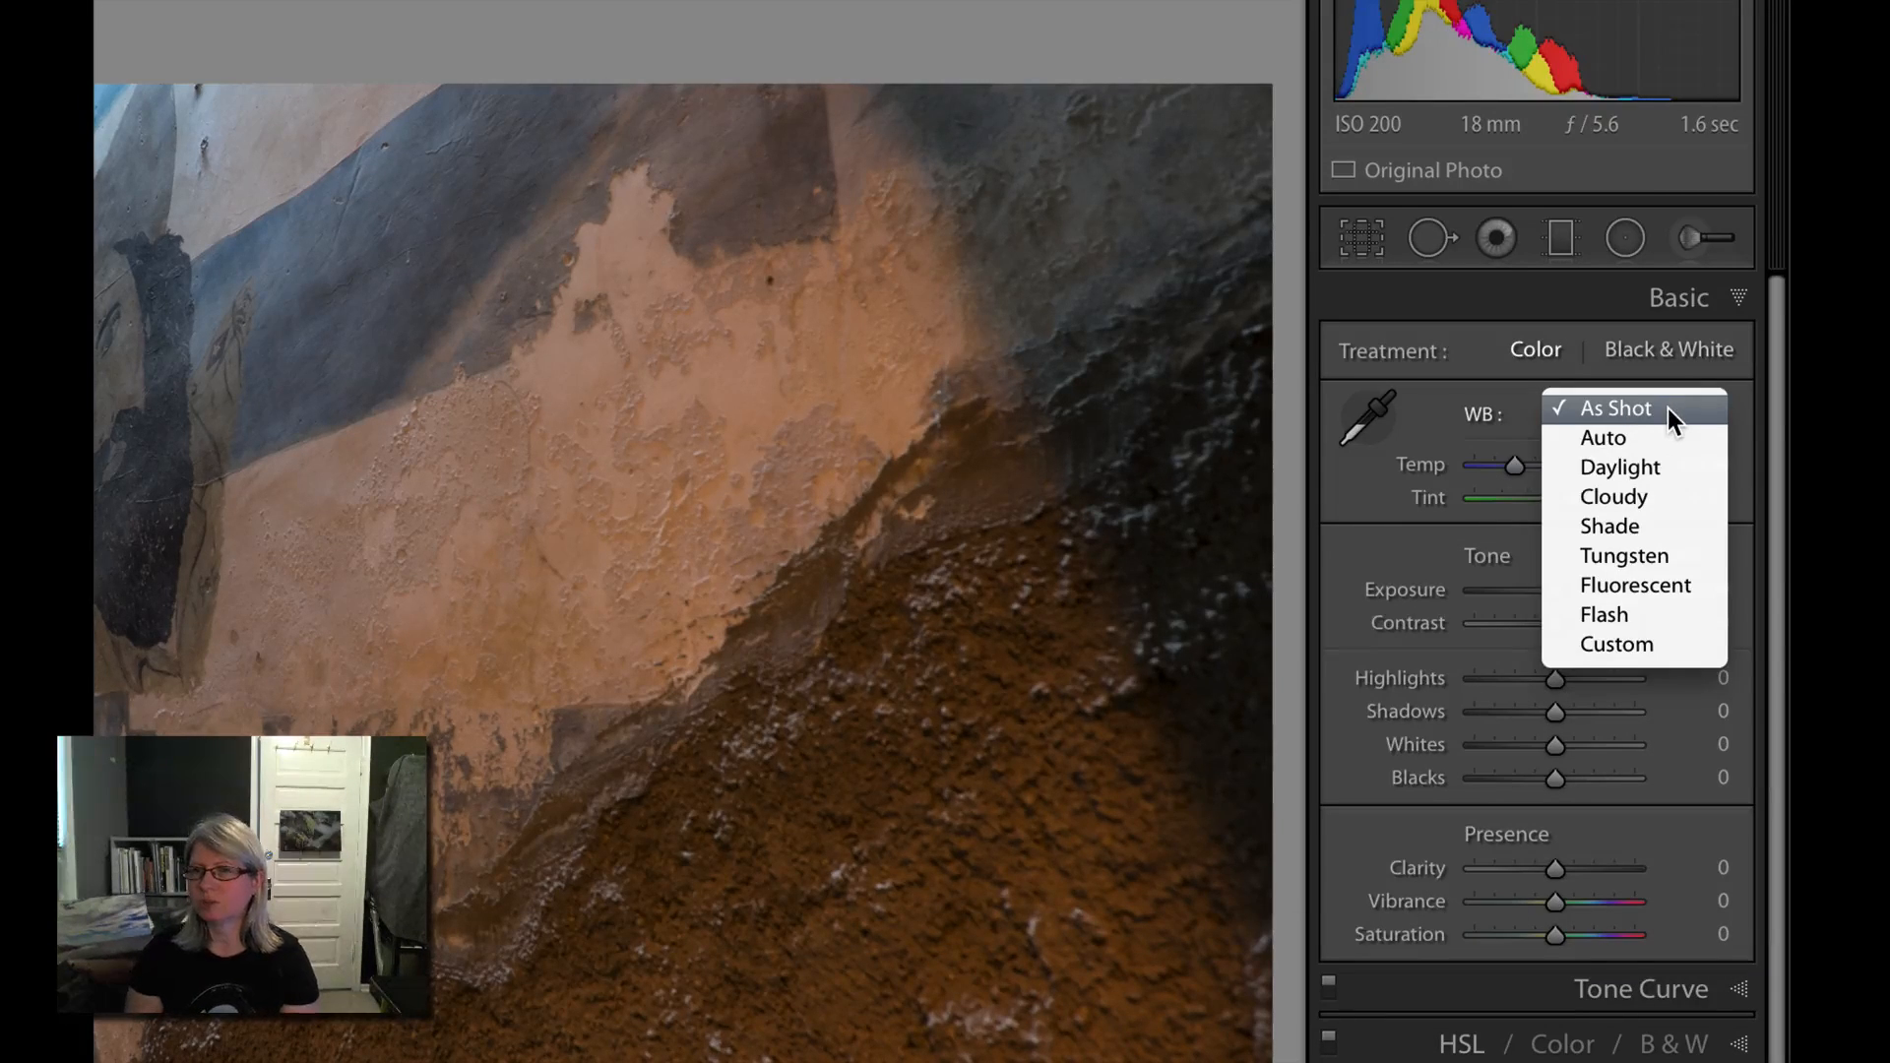
pyautogui.click(1746, 409)
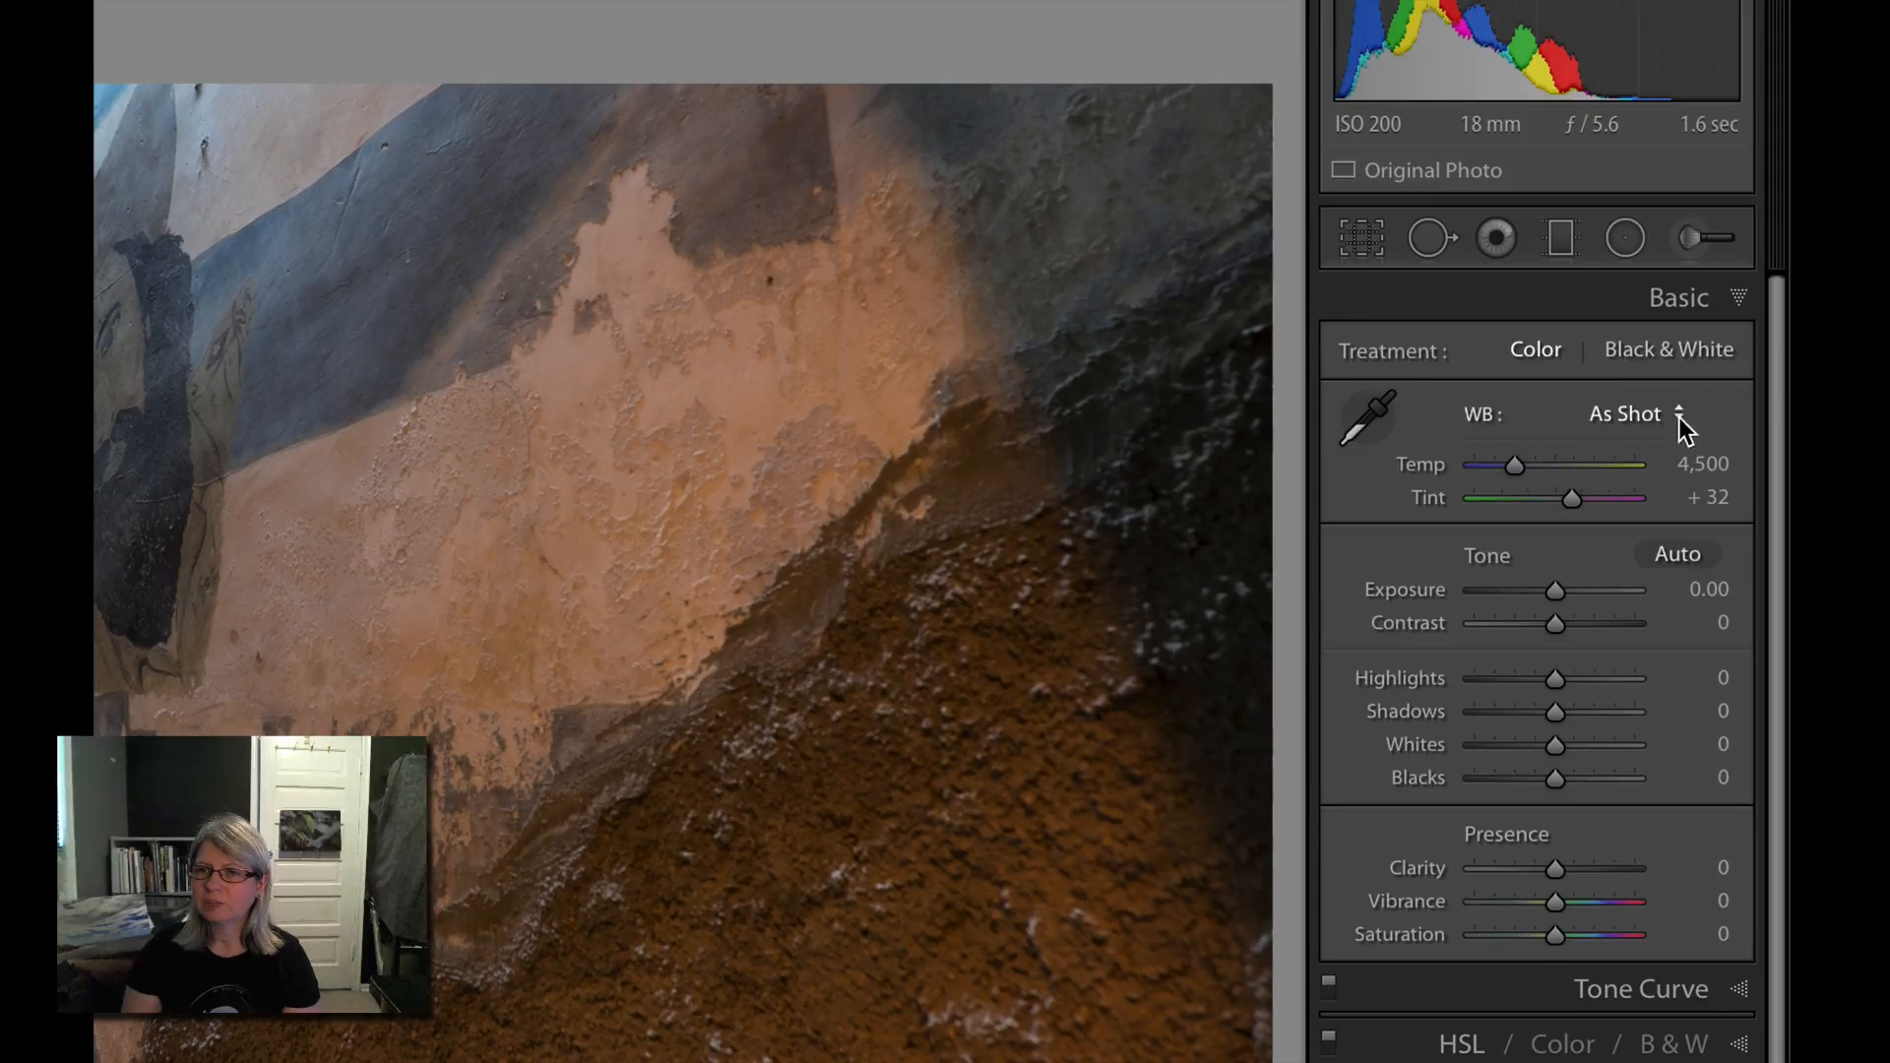
pyautogui.click(1623, 416)
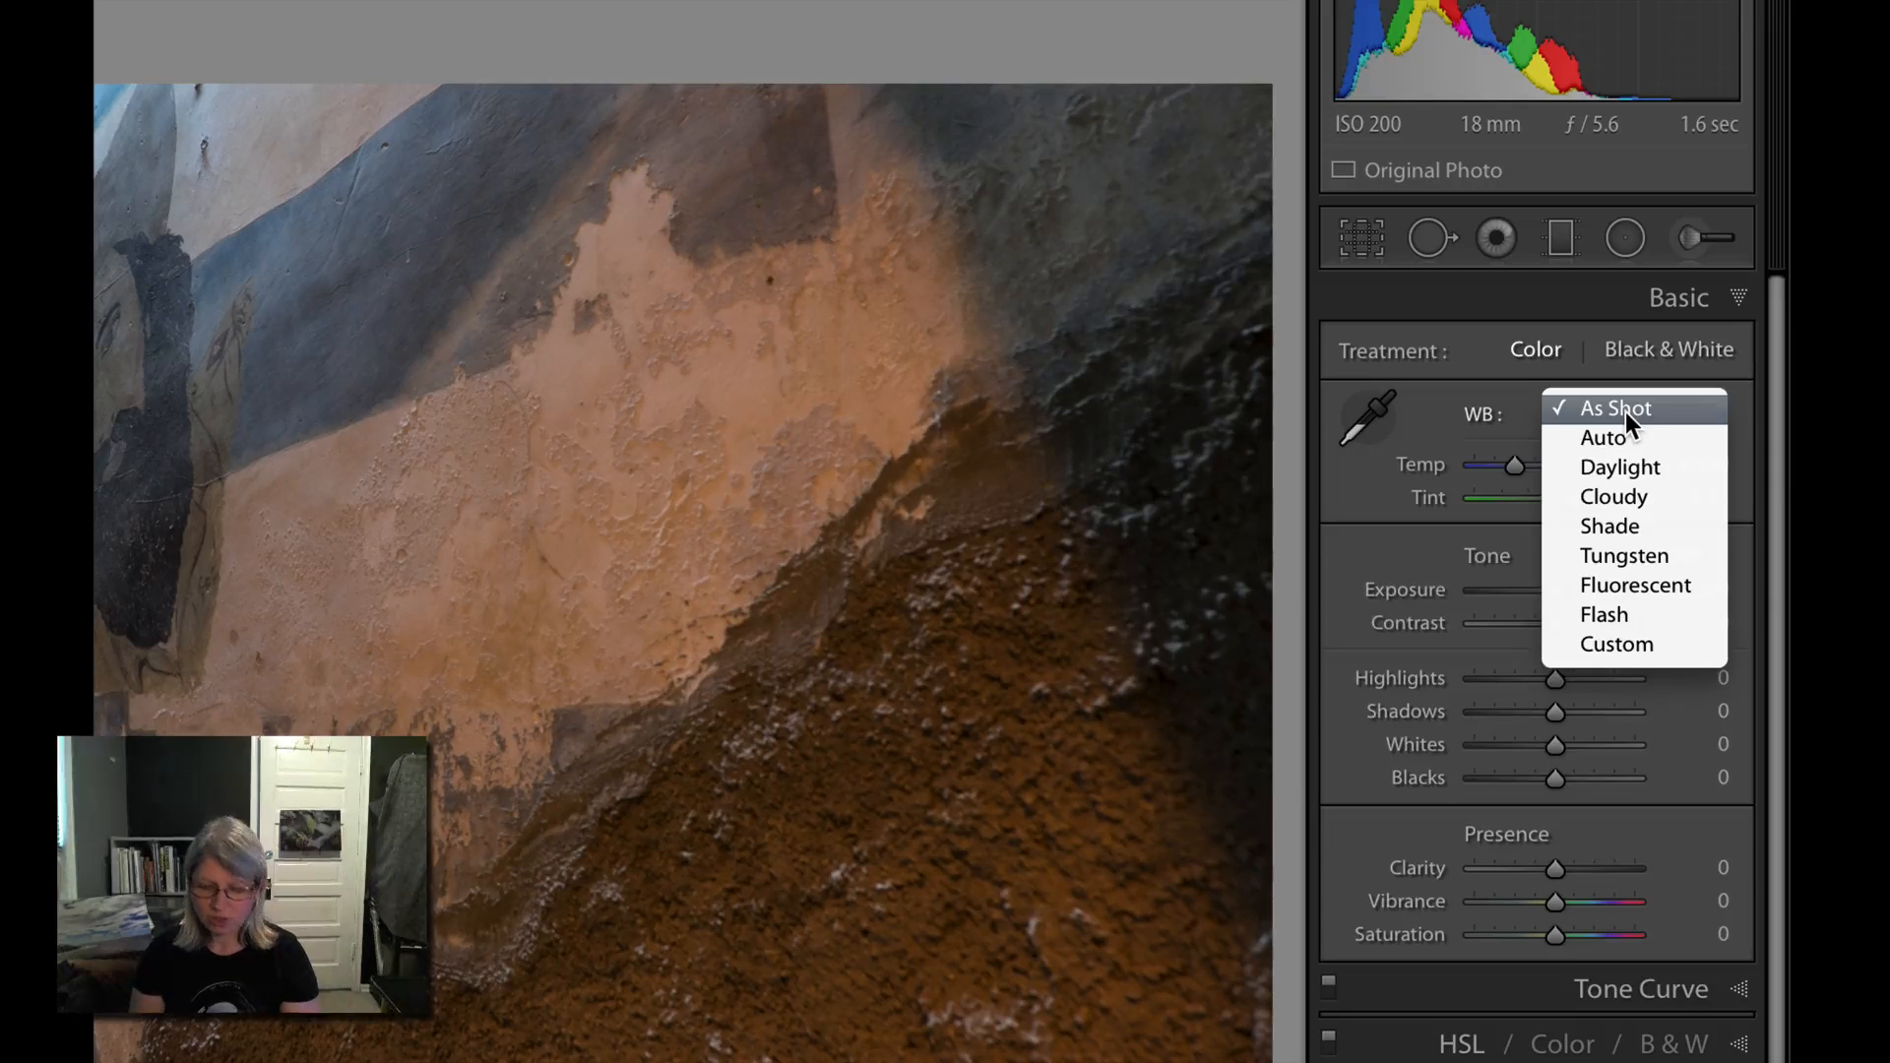
pyautogui.press('super')
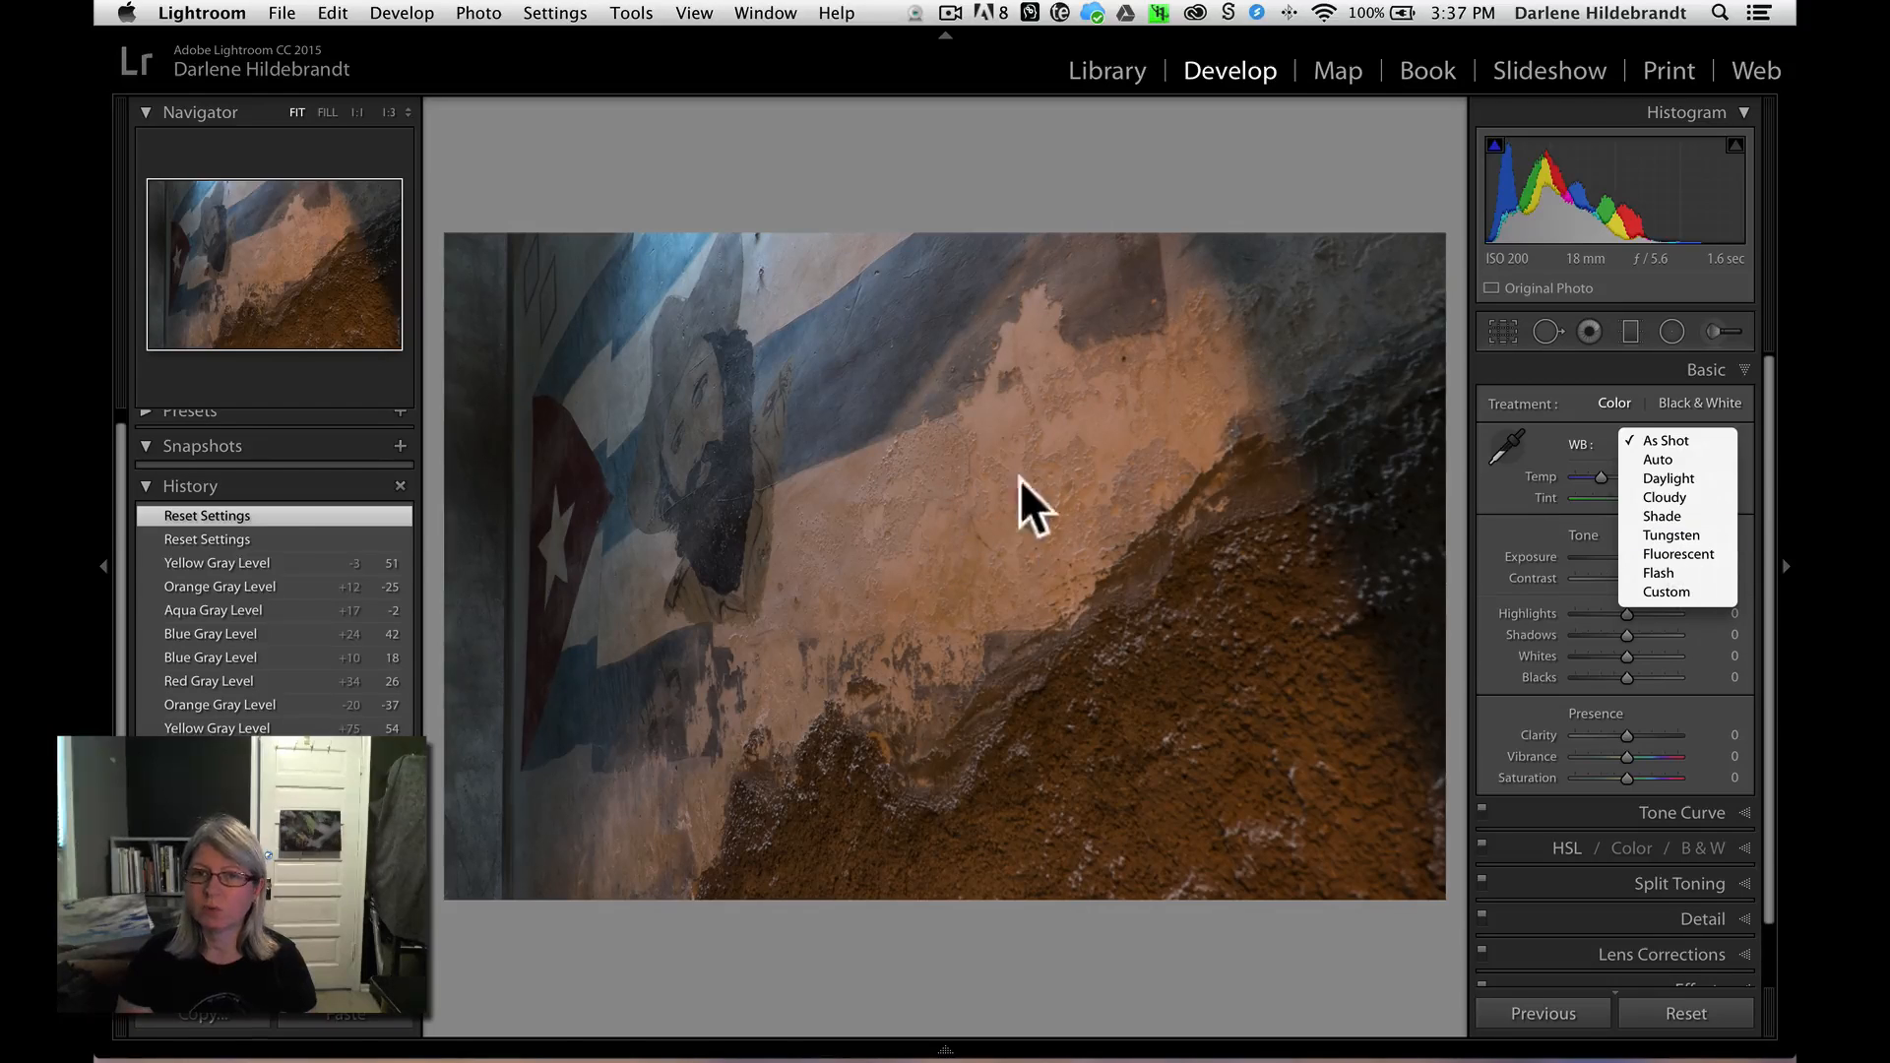
pyautogui.click(1669, 536)
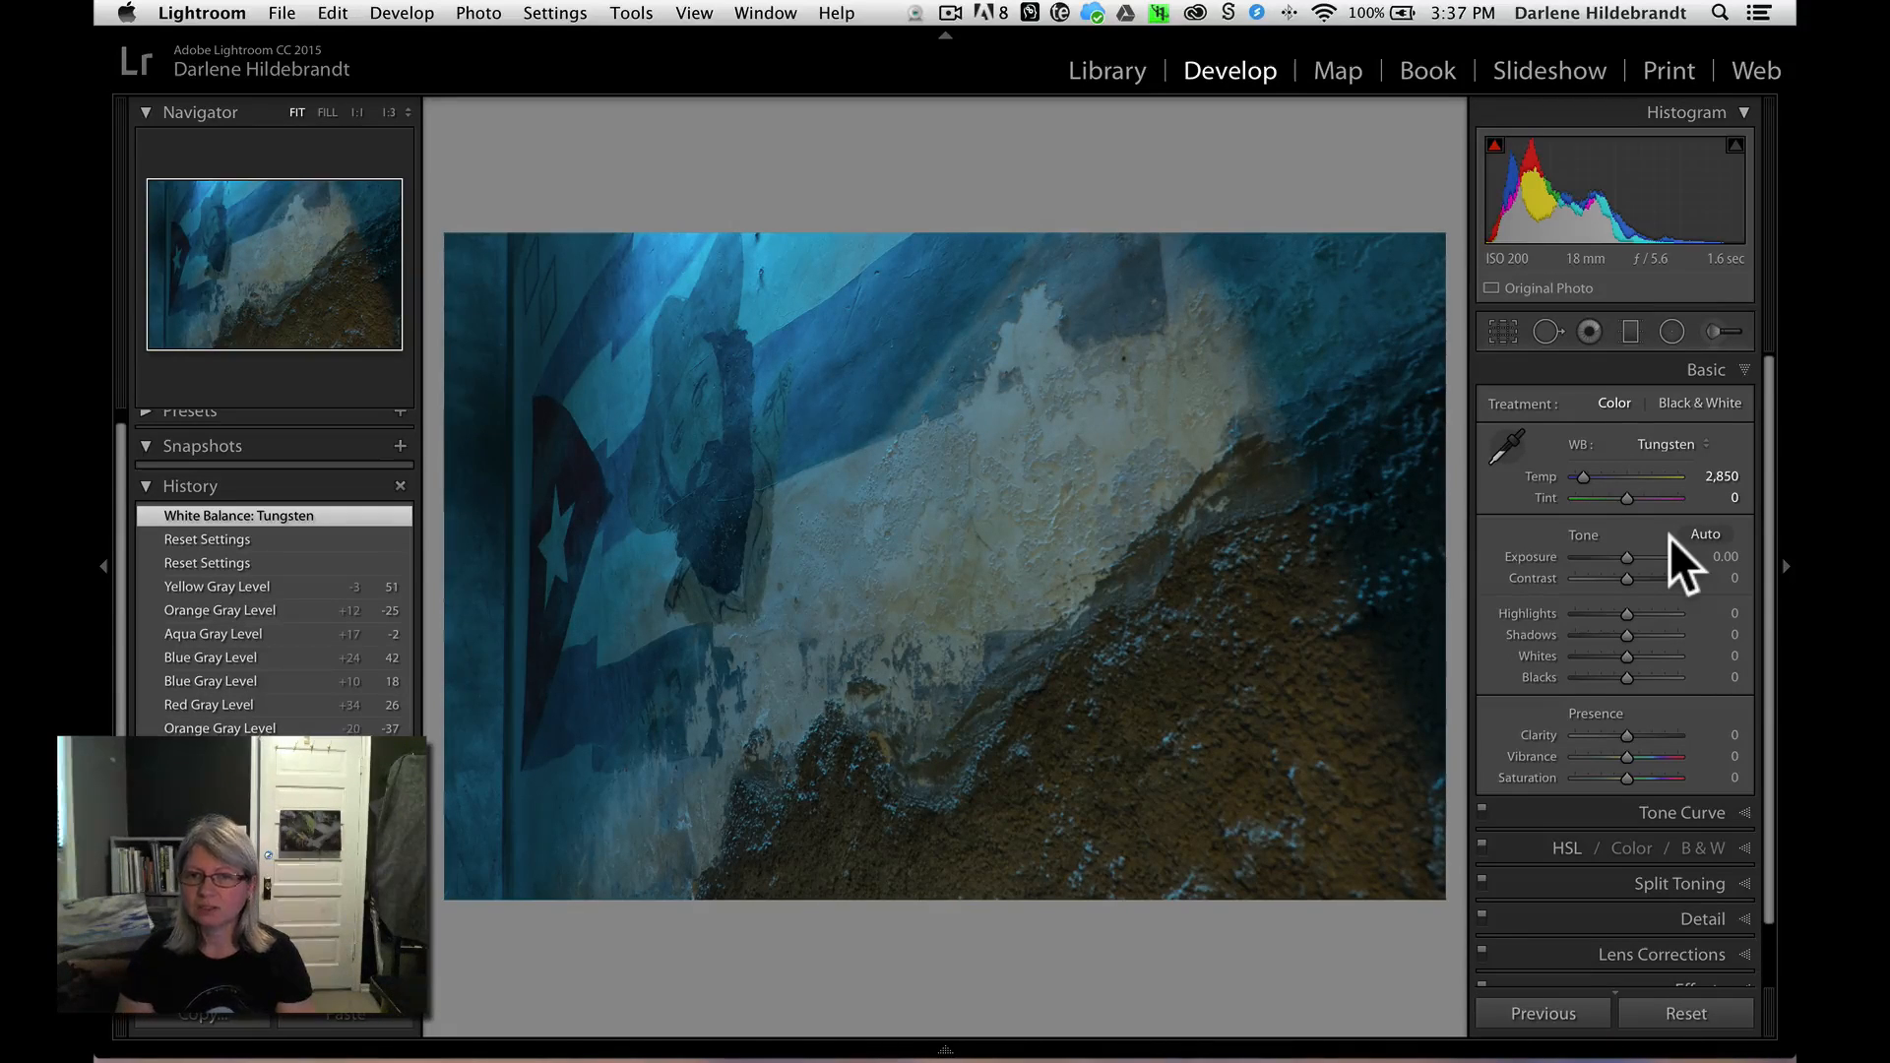
pyautogui.press('super')
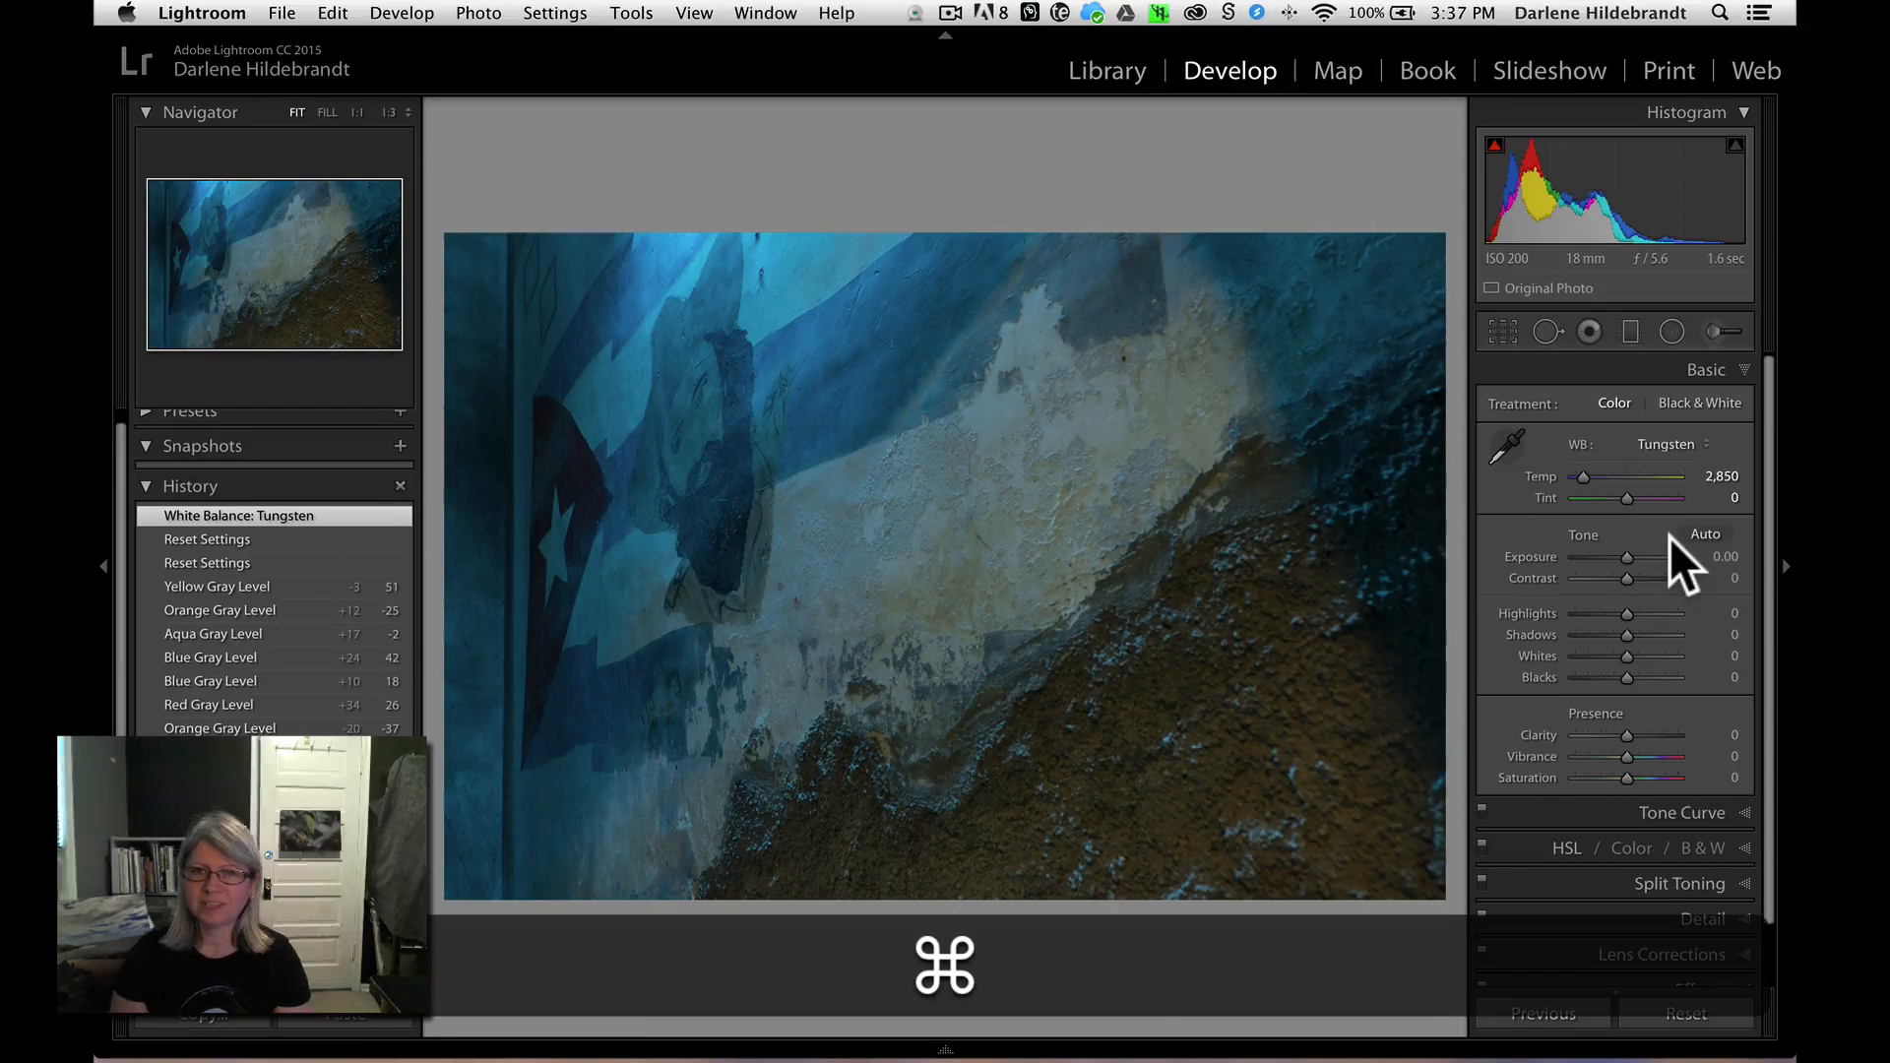
# - Undo the Tungsten white balance and sample a dark grey area beside the mural's painted figure with the White Balance Selector
pyautogui.press('super+z')
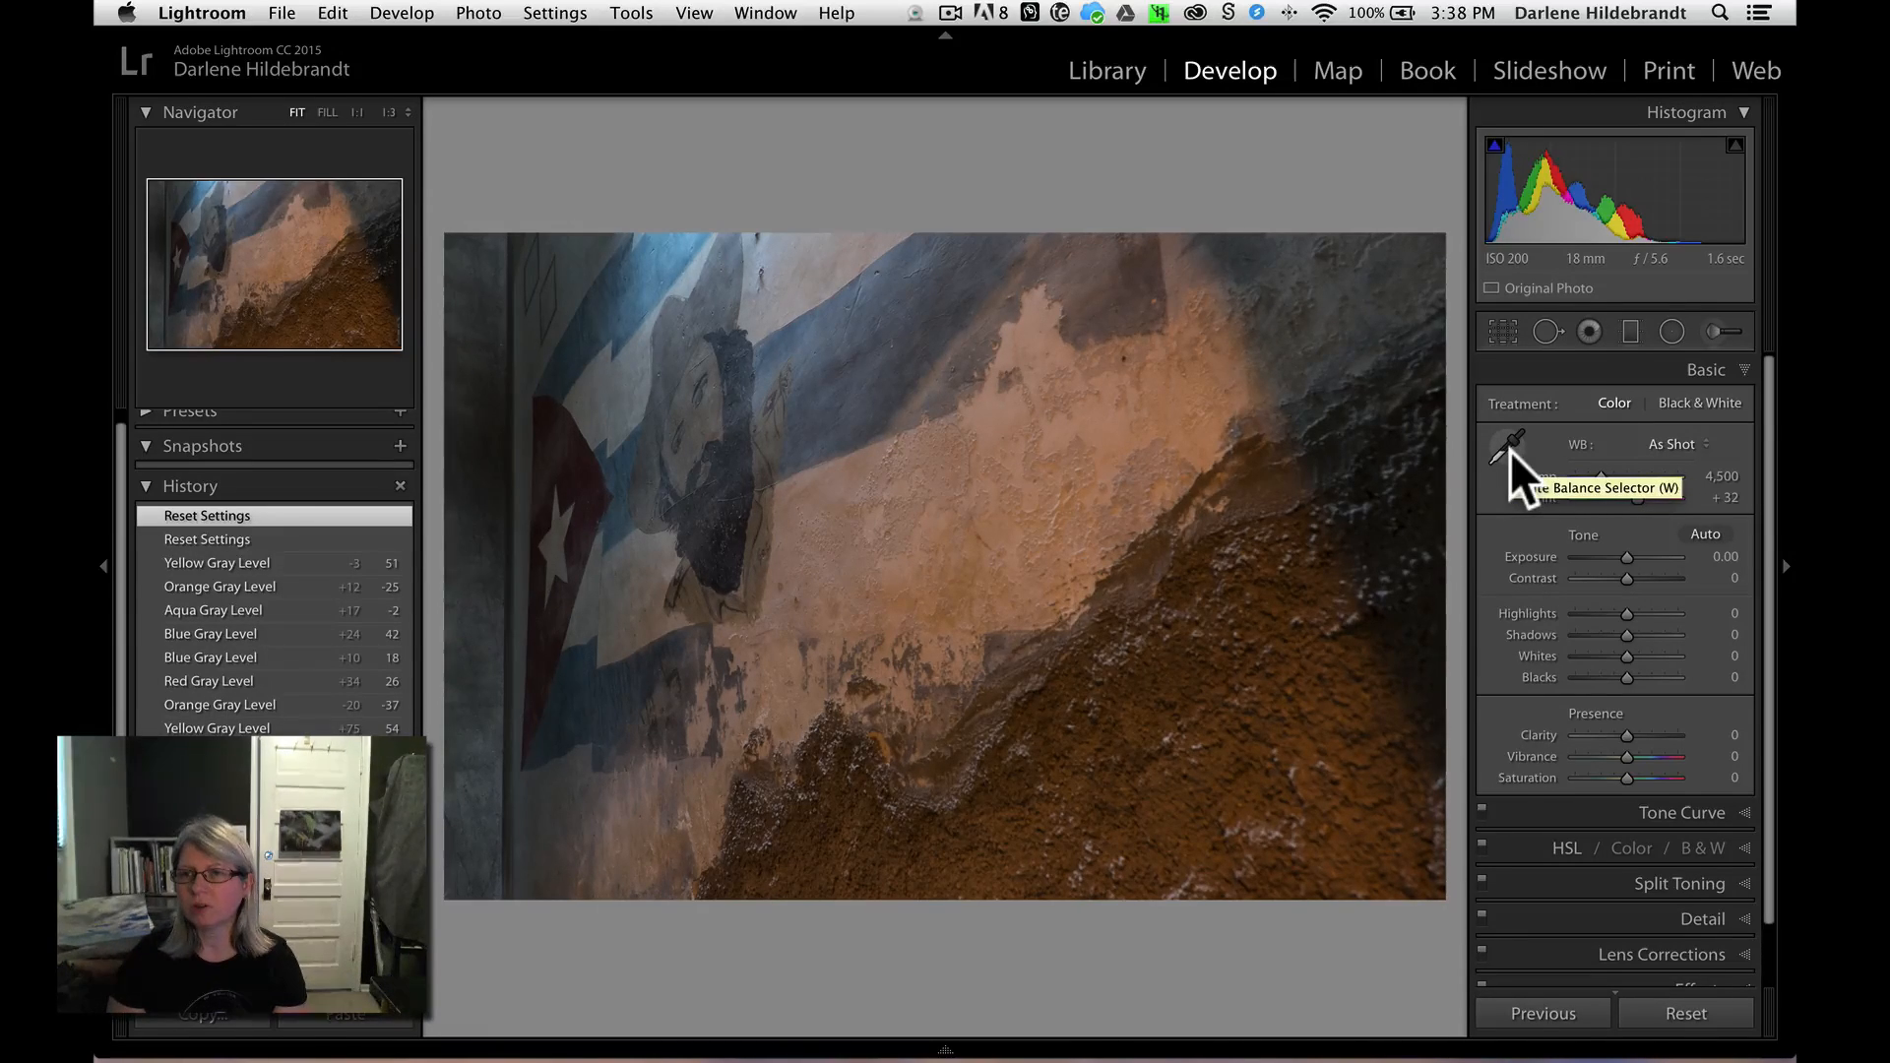
pyautogui.press('super')
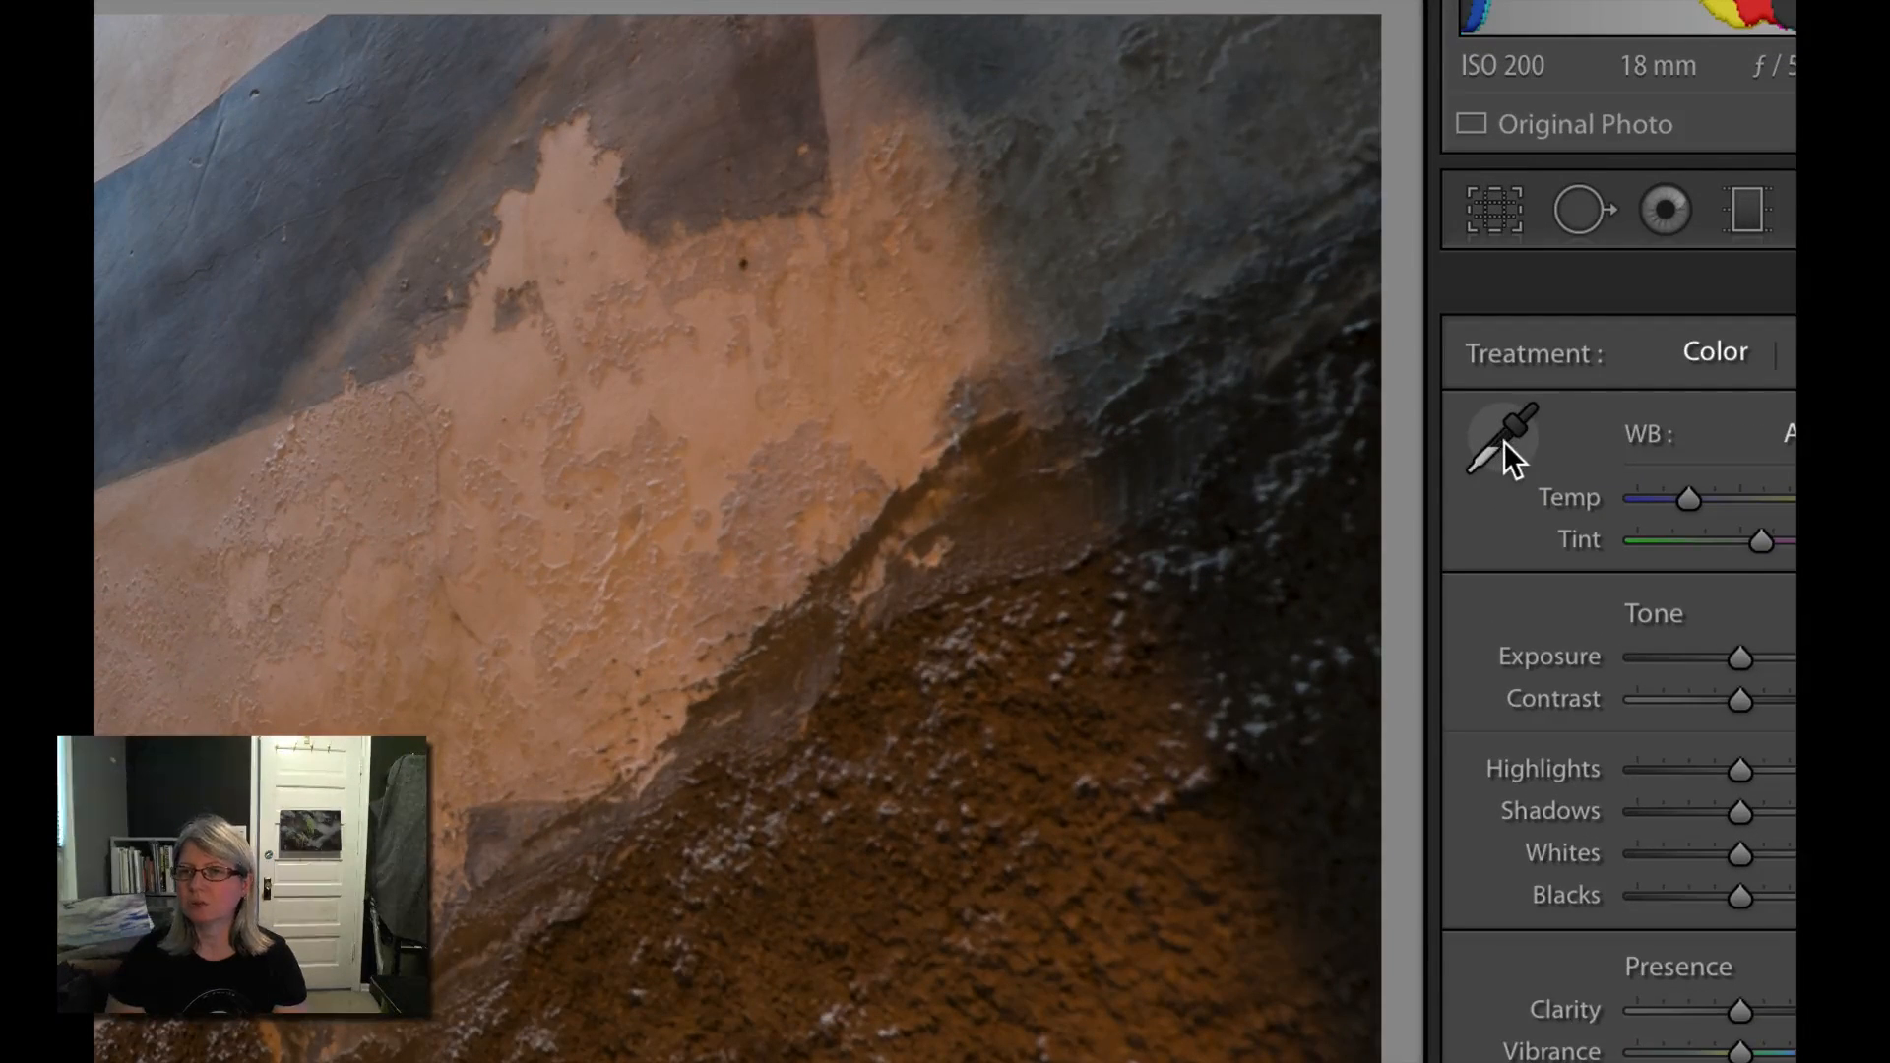
pyautogui.press('super')
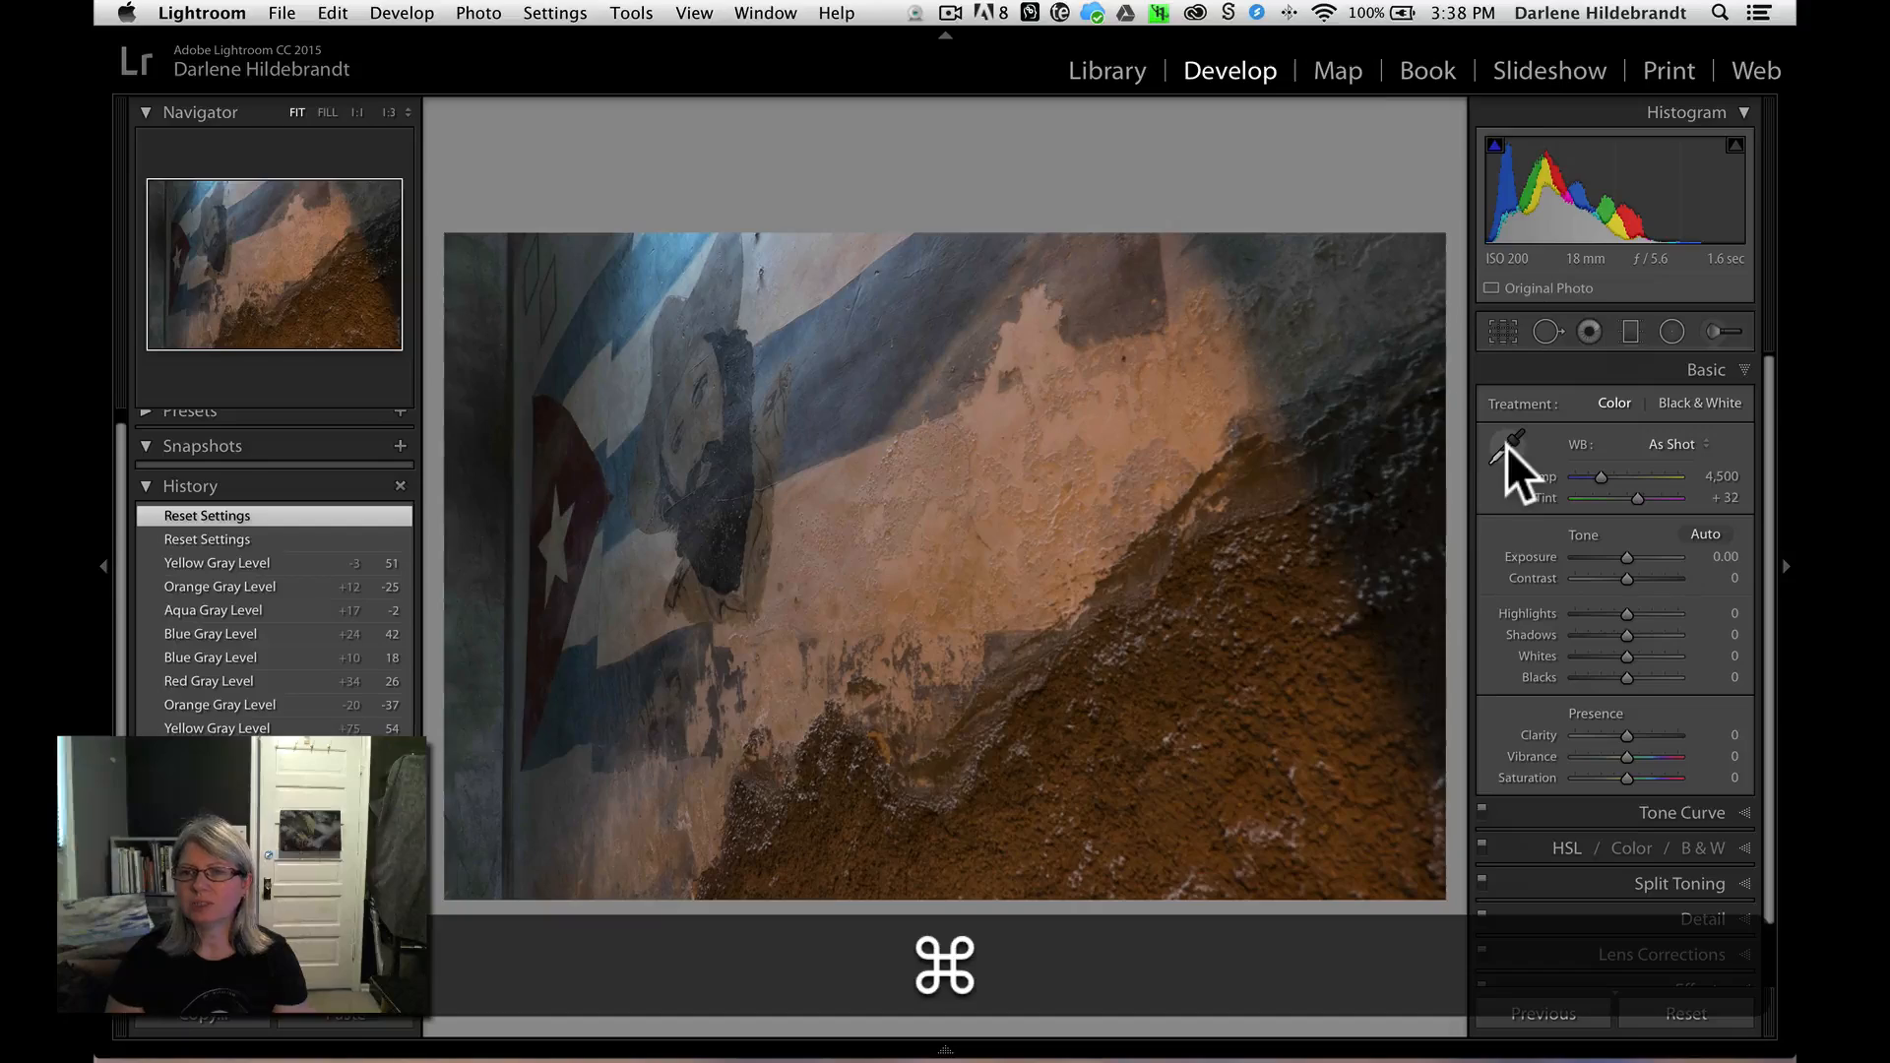
pyautogui.click(1508, 445)
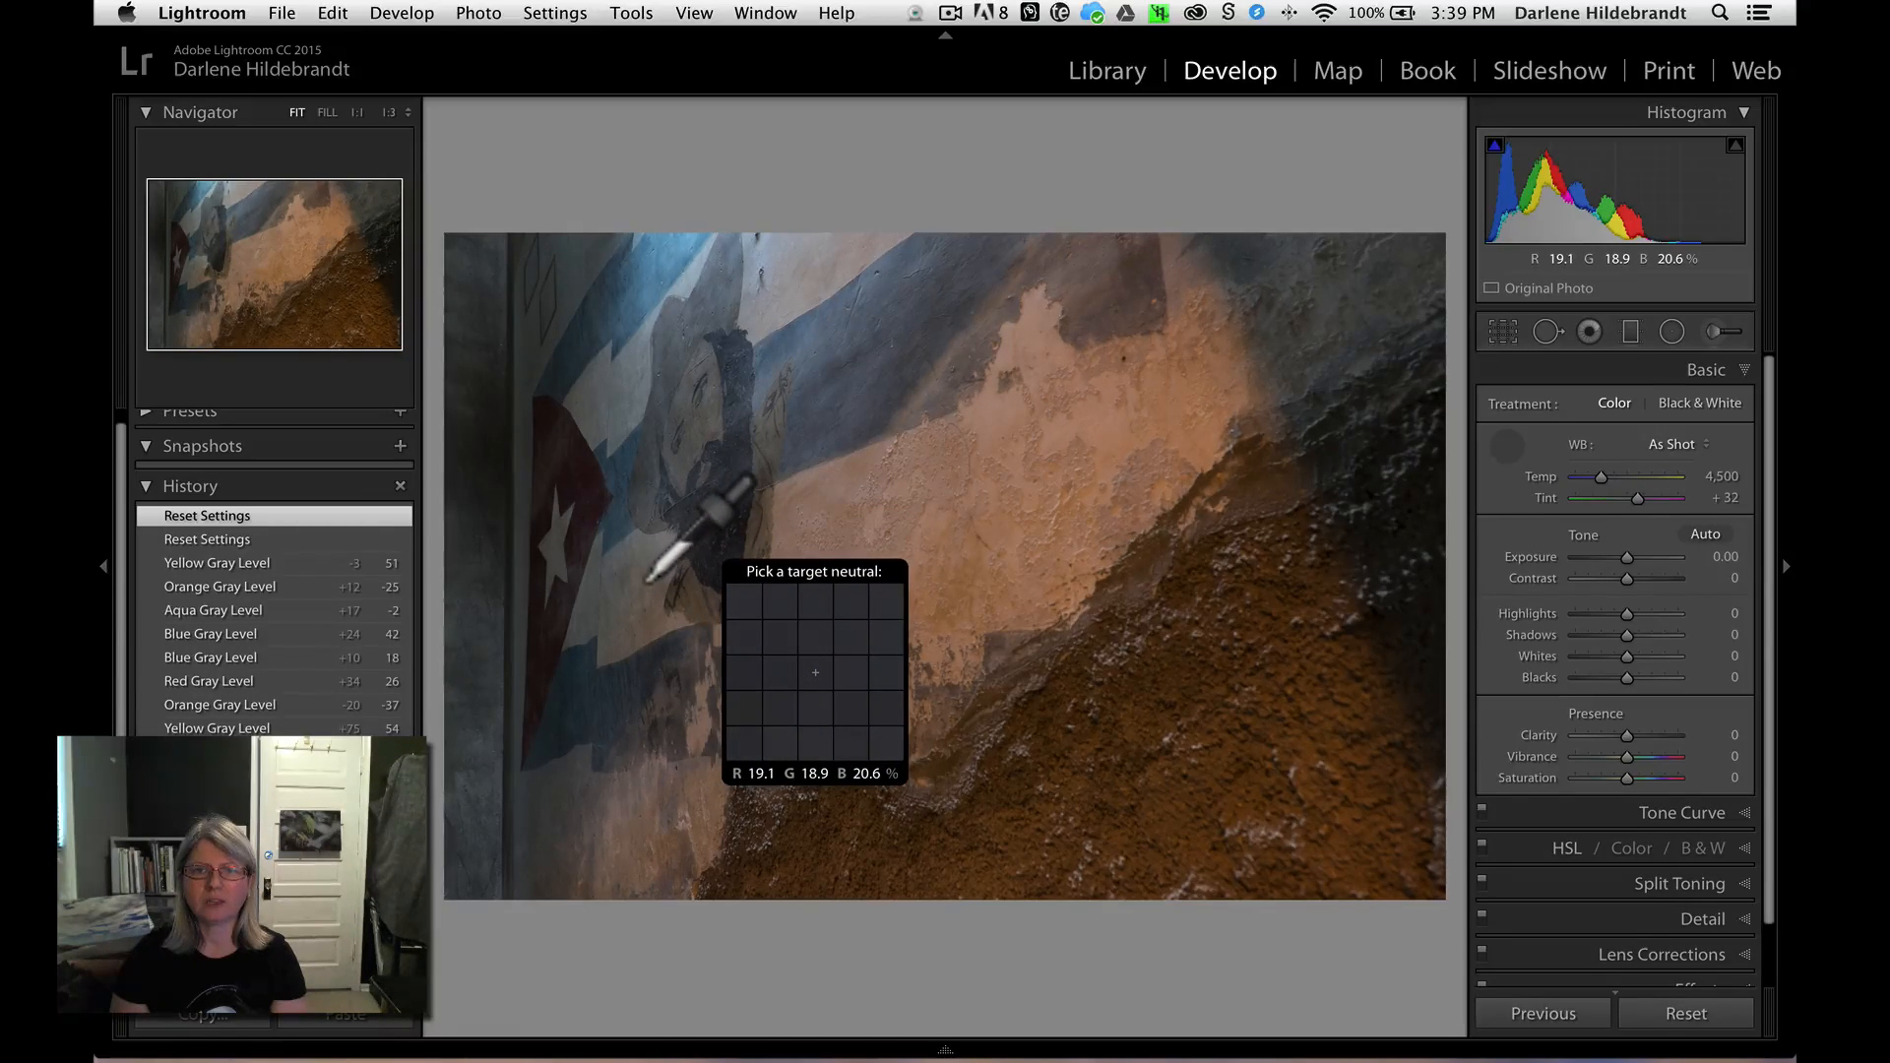
pyautogui.click(687, 545)
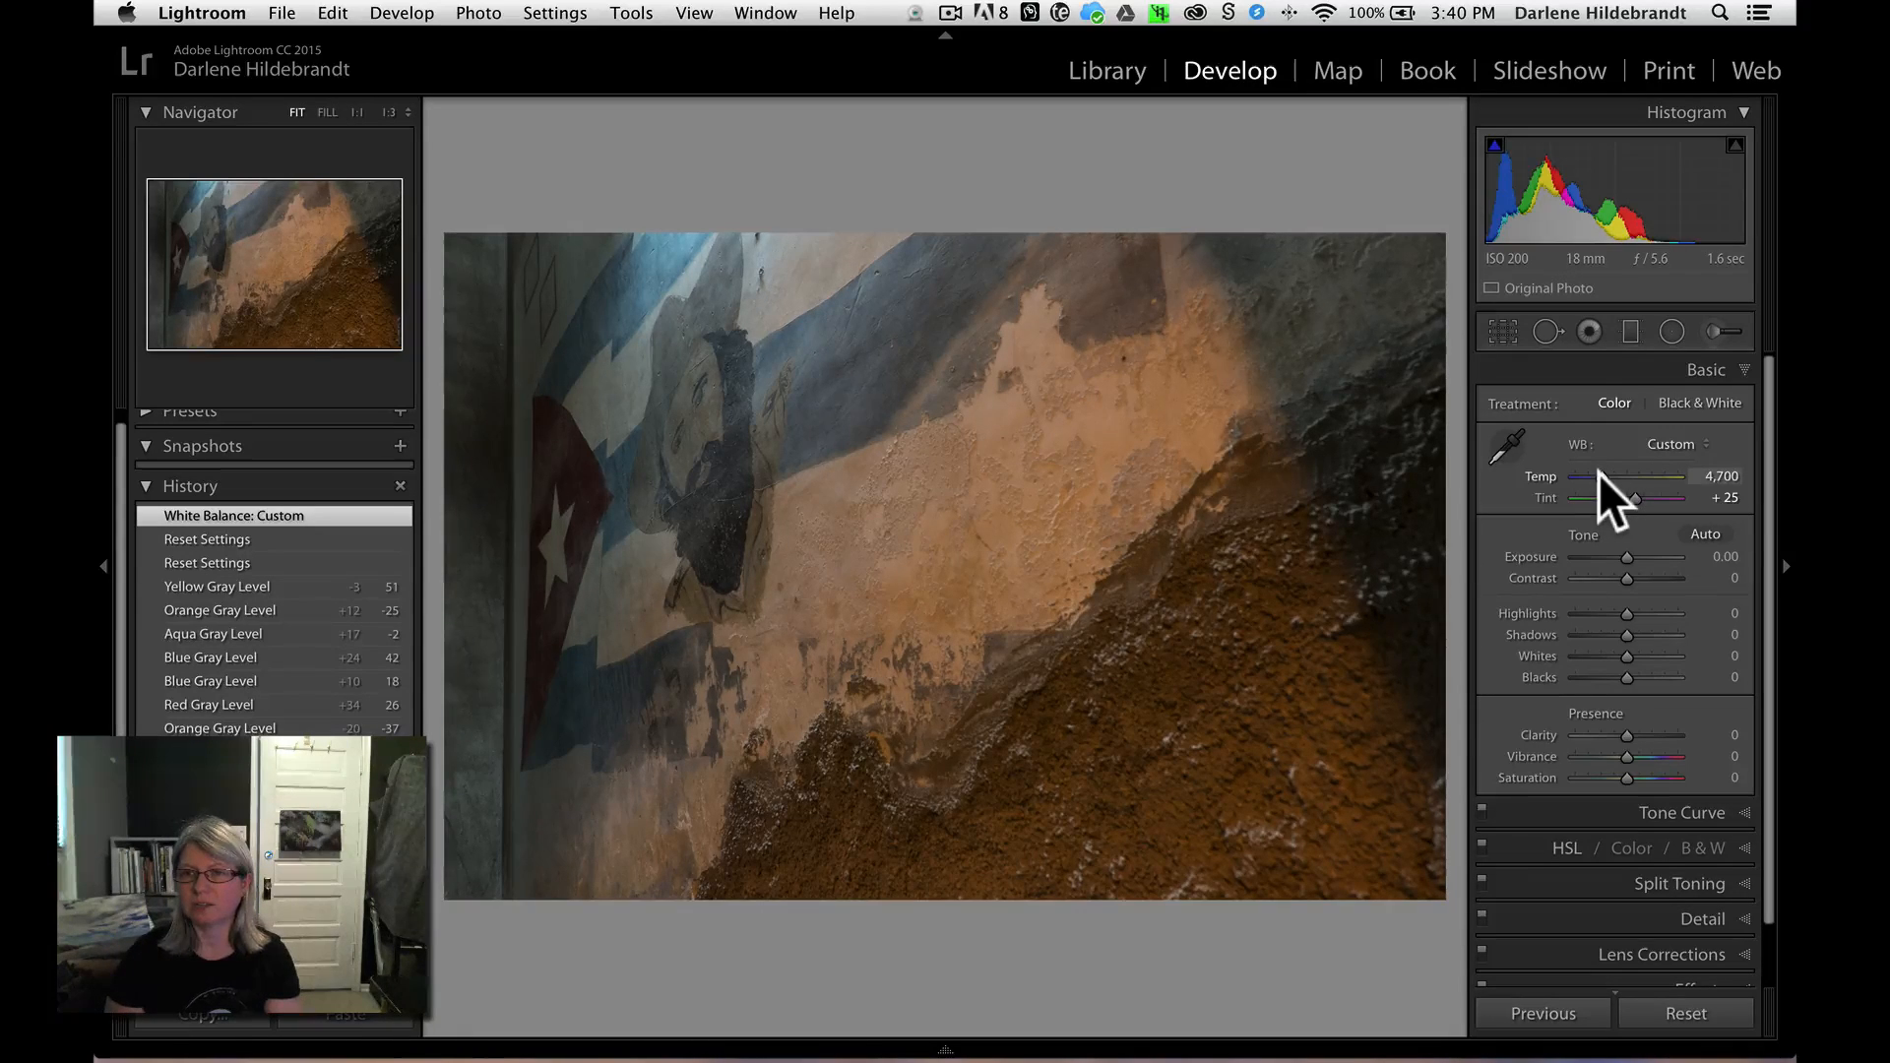
# - Sweep the mural photo's temperature between 2,000 and 50,000, and settle on a Temp of about 6,800 and a Tint of +46
pyautogui.moveTo(1603, 475); pyautogui.dragTo(1430, 453)
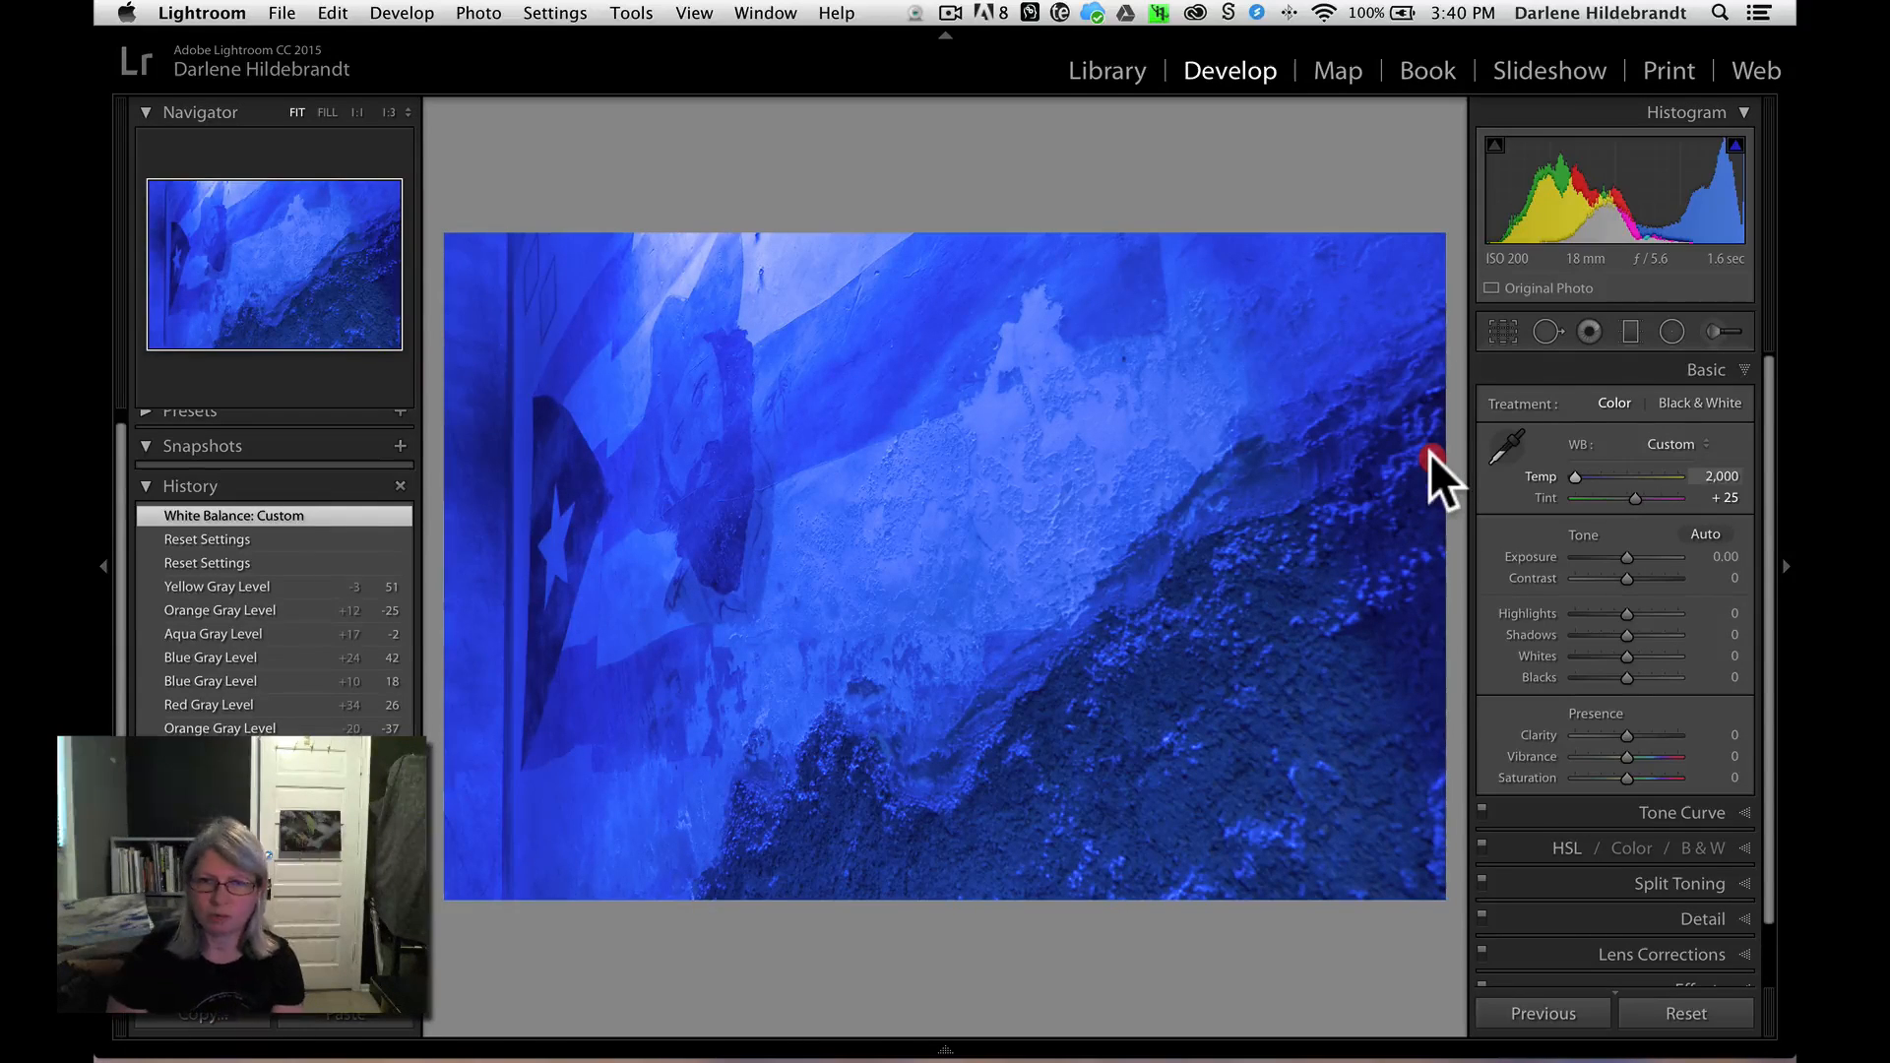
pyautogui.moveTo(1430, 453); pyautogui.dragTo(1754, 482)
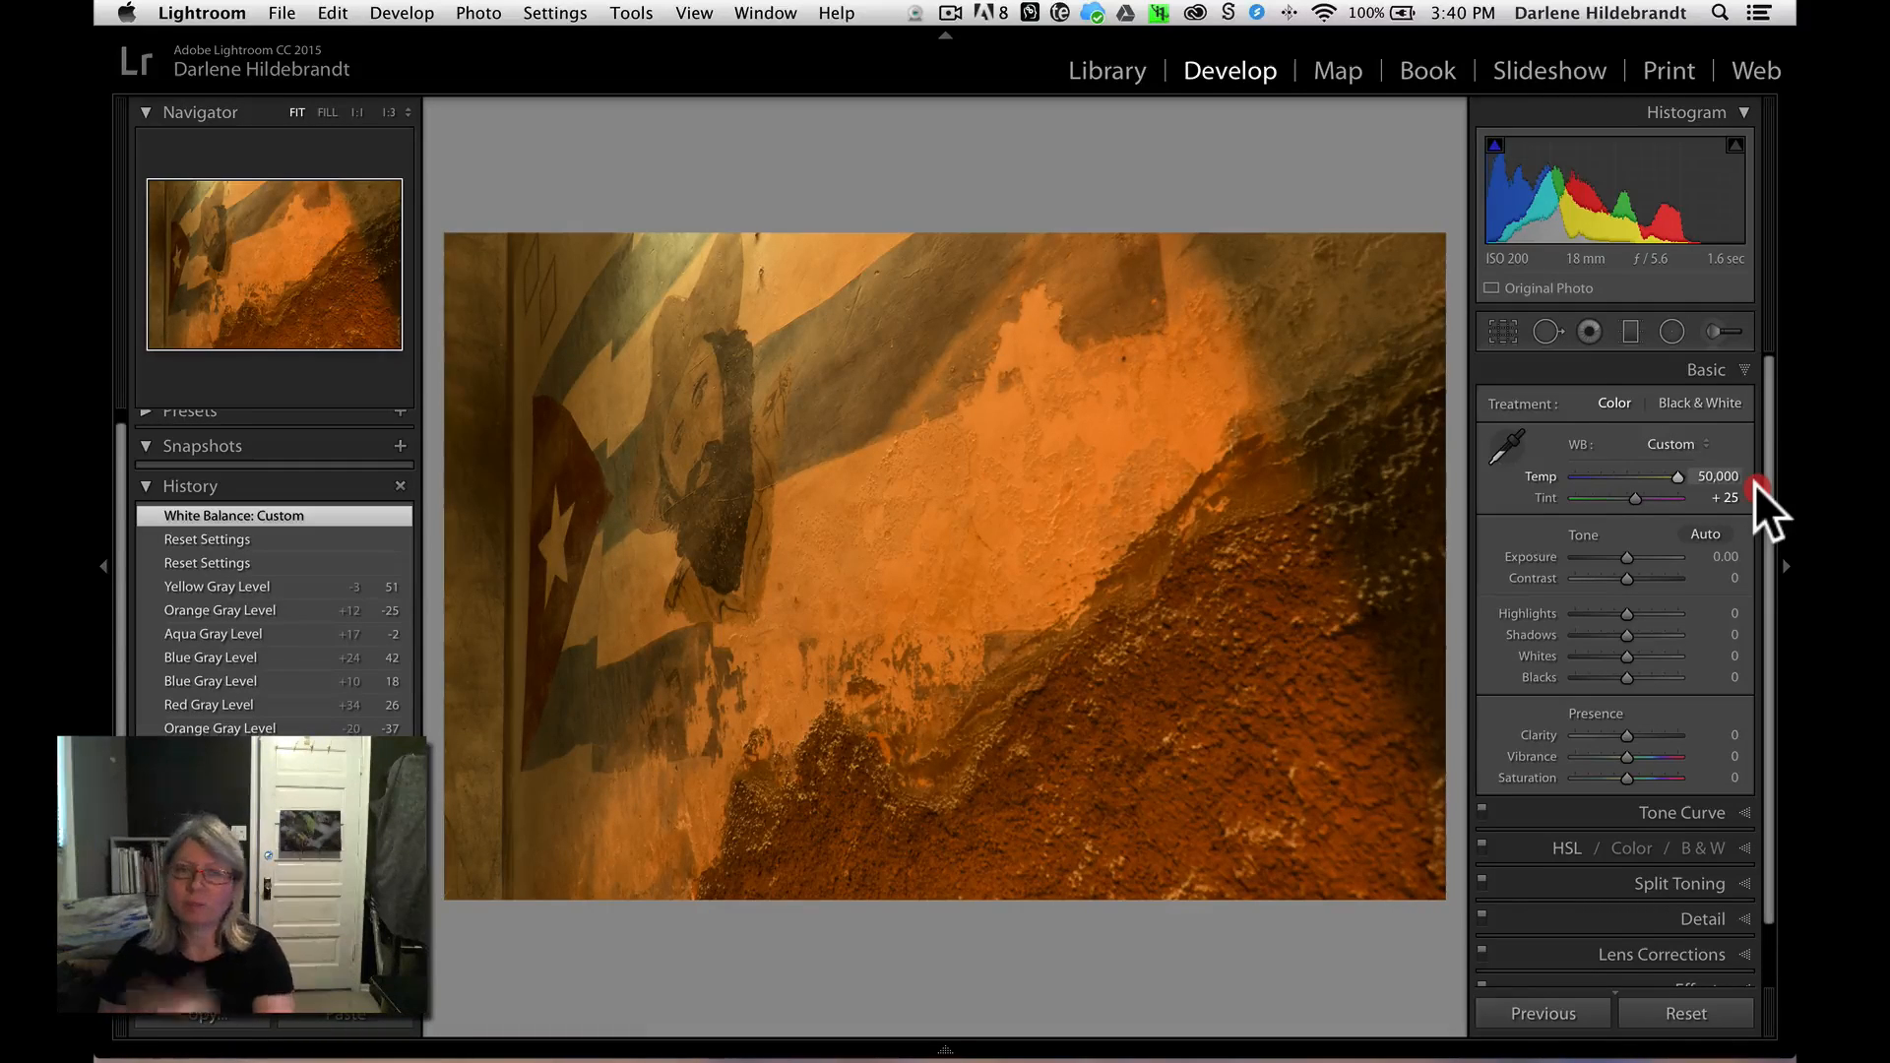
pyautogui.moveTo(1755, 482); pyautogui.dragTo(1625, 467)
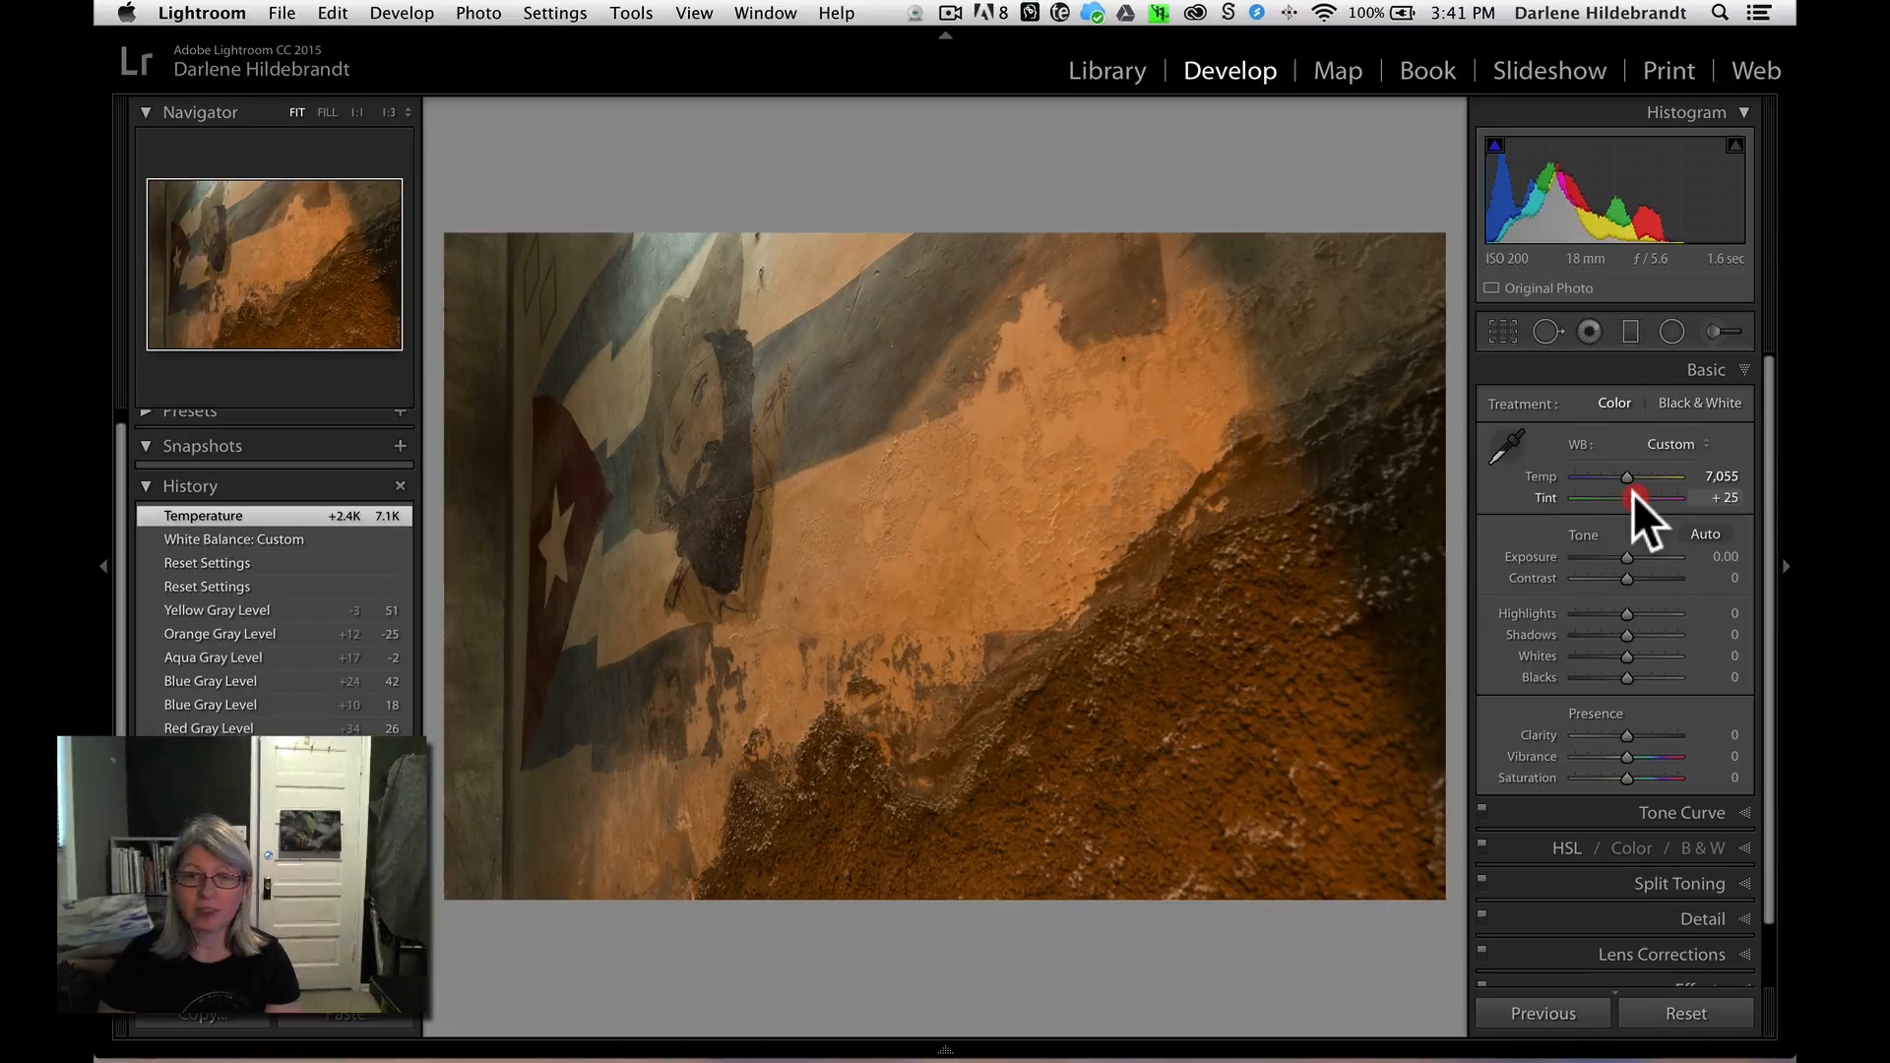
pyautogui.moveTo(1632, 493)
pyautogui.mouseDown()
pyautogui.moveTo(1474, 493)
pyautogui.moveTo(1792, 498)
pyautogui.moveTo(1623, 496)
pyautogui.moveTo(1638, 486)
pyautogui.mouseUp()
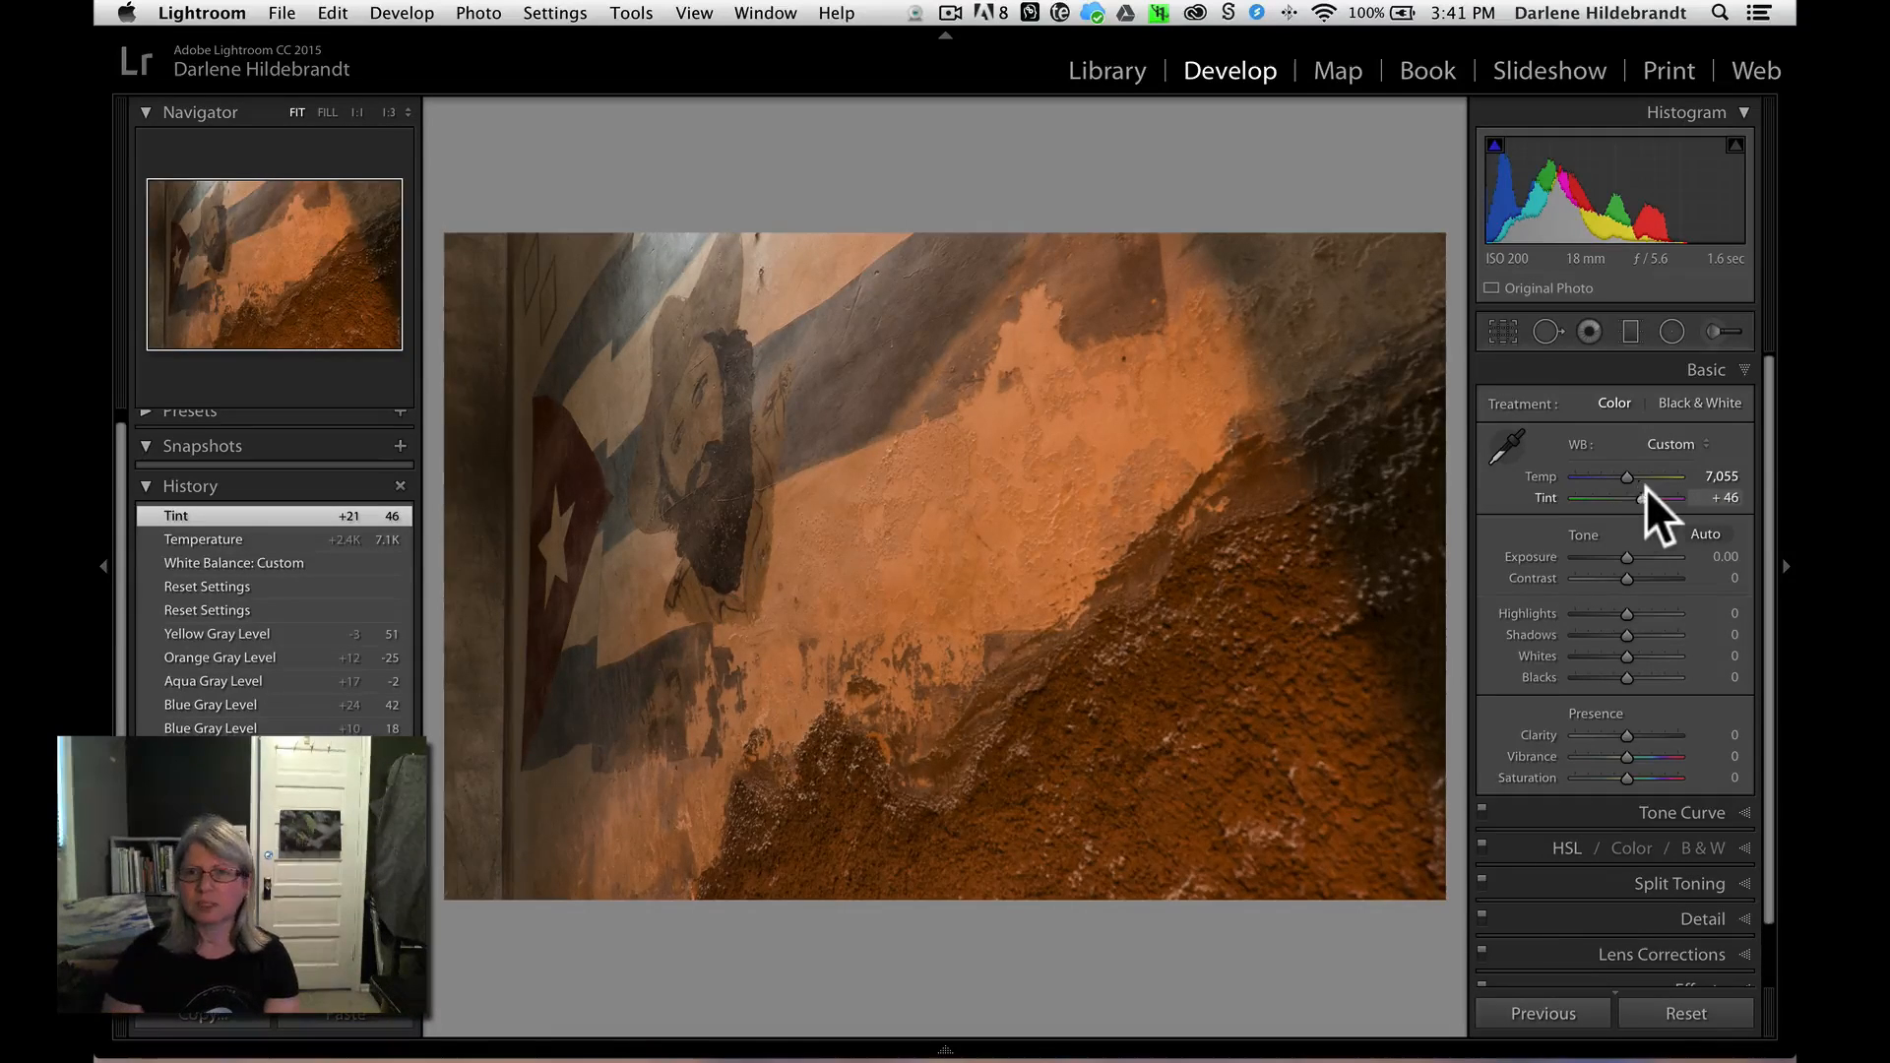
pyautogui.moveTo(1696, 475); pyautogui.dragTo(1704, 478)
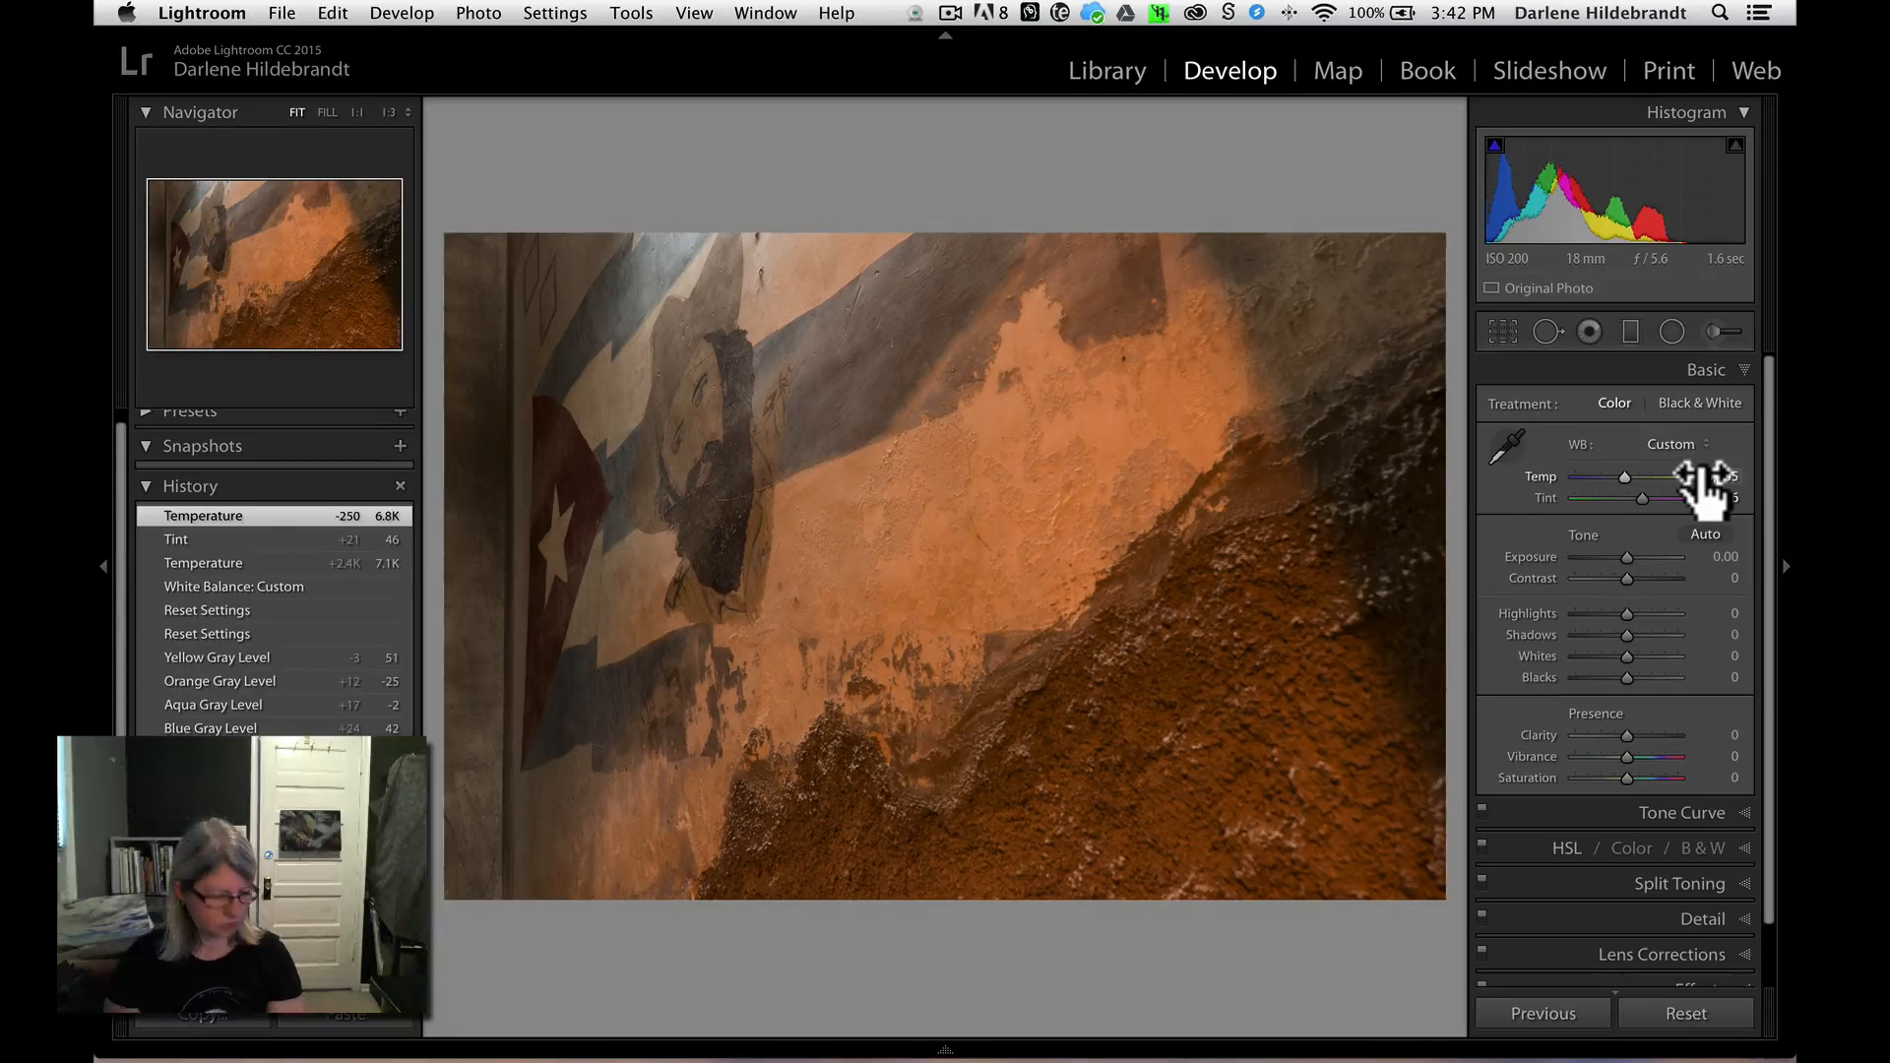
# - Open the photo of the two men in straw hats in the Develop module
pyautogui.press('g')
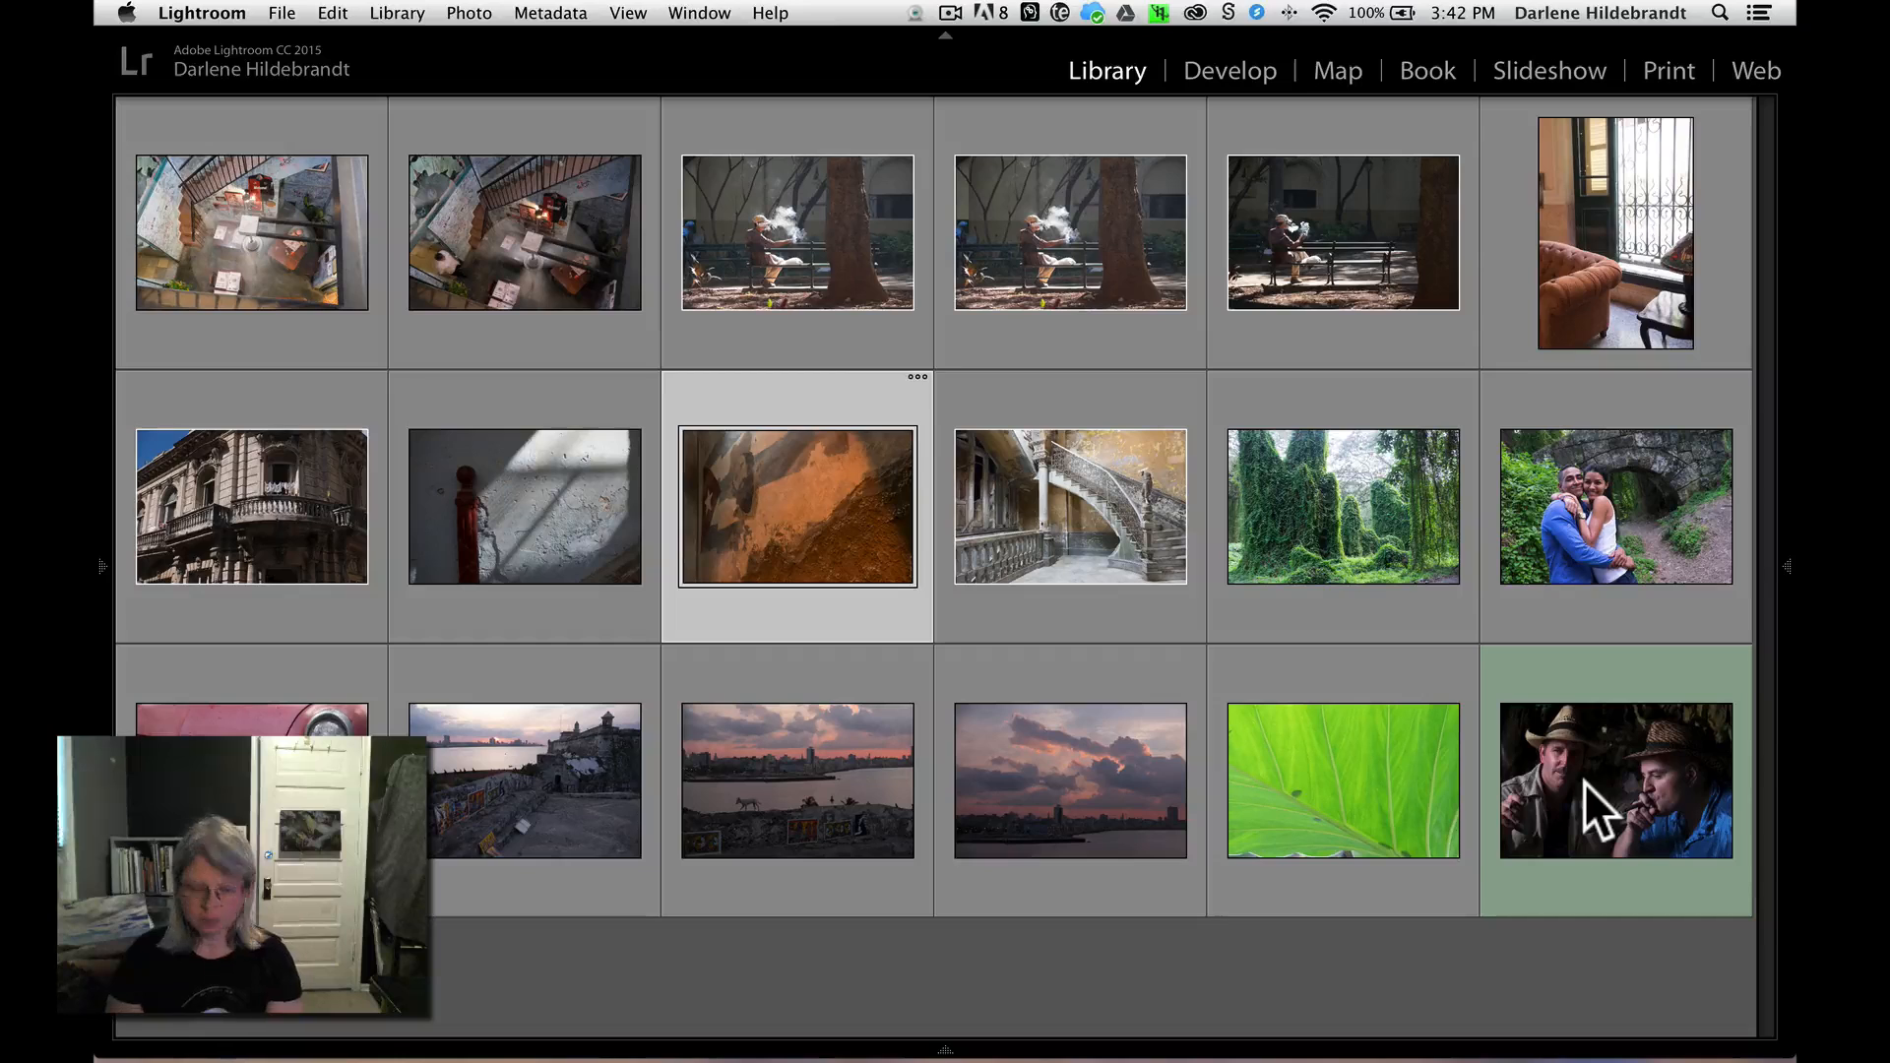
pyautogui.click(1585, 783)
pyautogui.press('d')
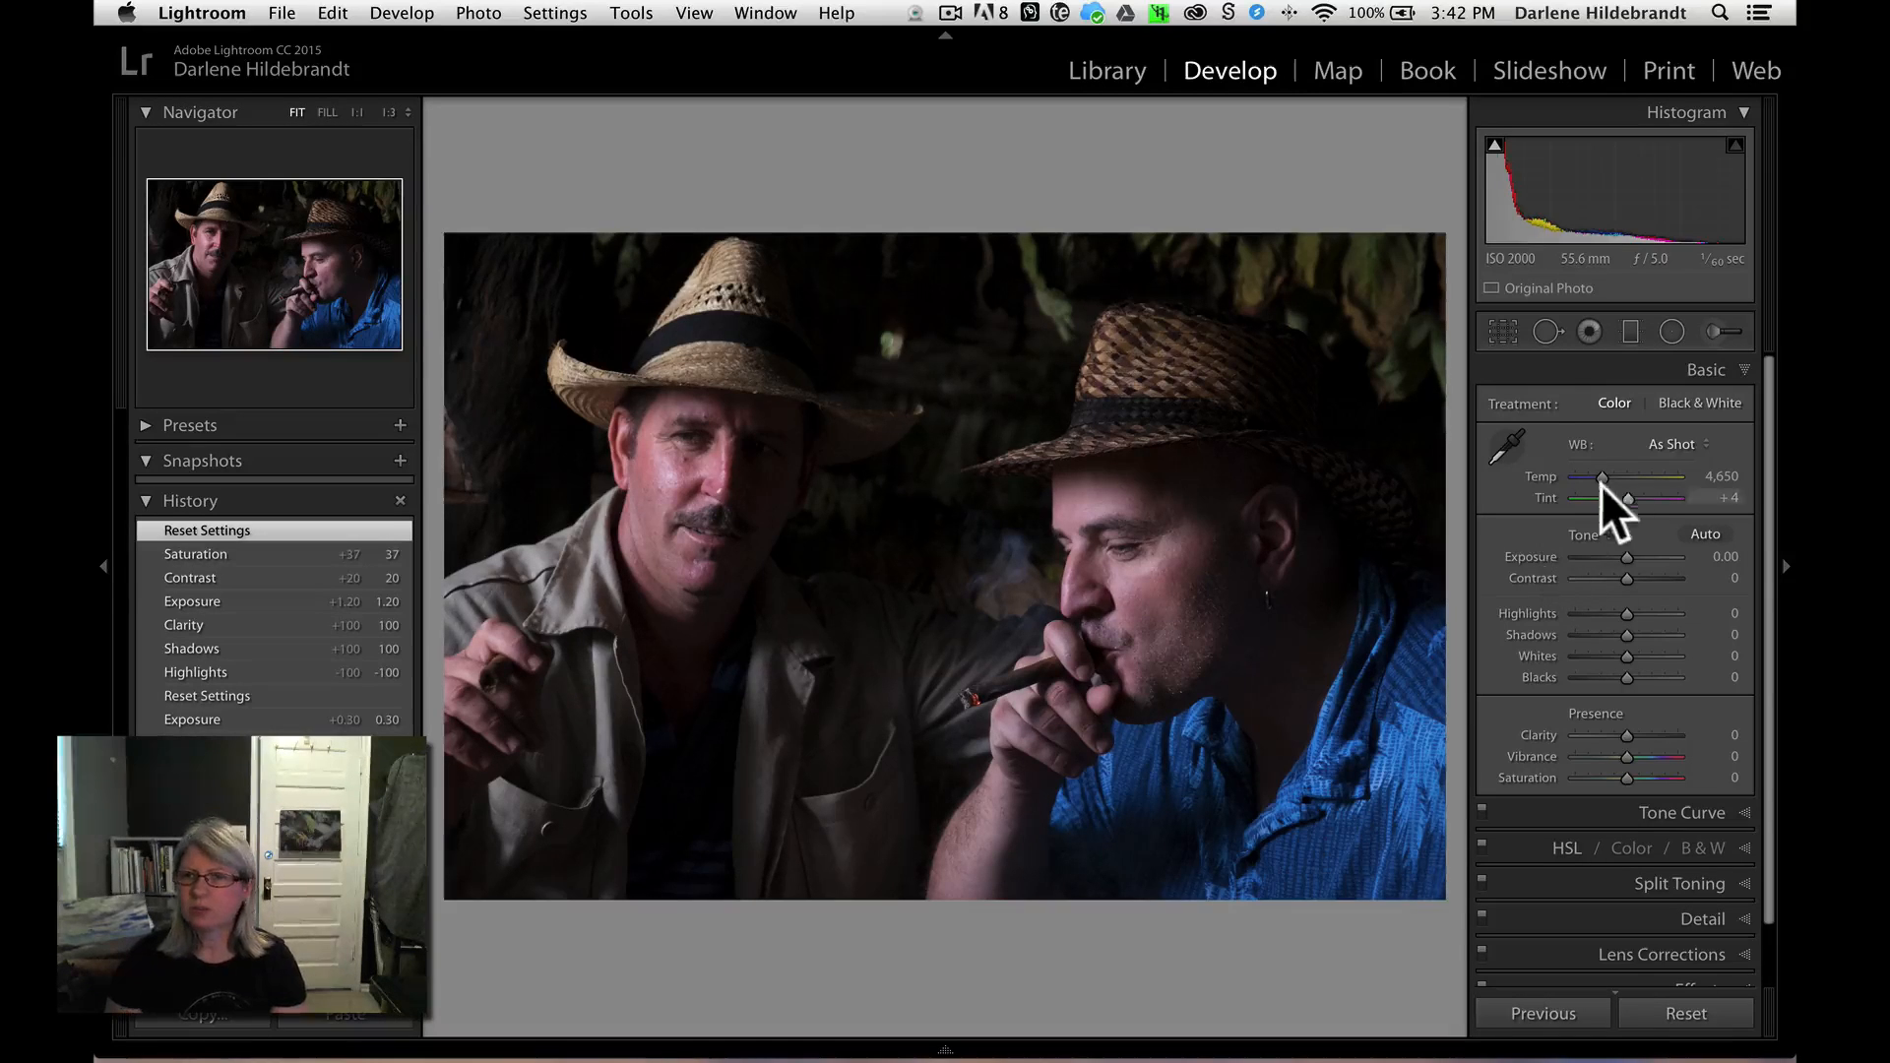
# - Compare the Cloudy, Shade and Daylight white balance presets on the portrait and settle on Cloudy
pyautogui.click(1668, 440)
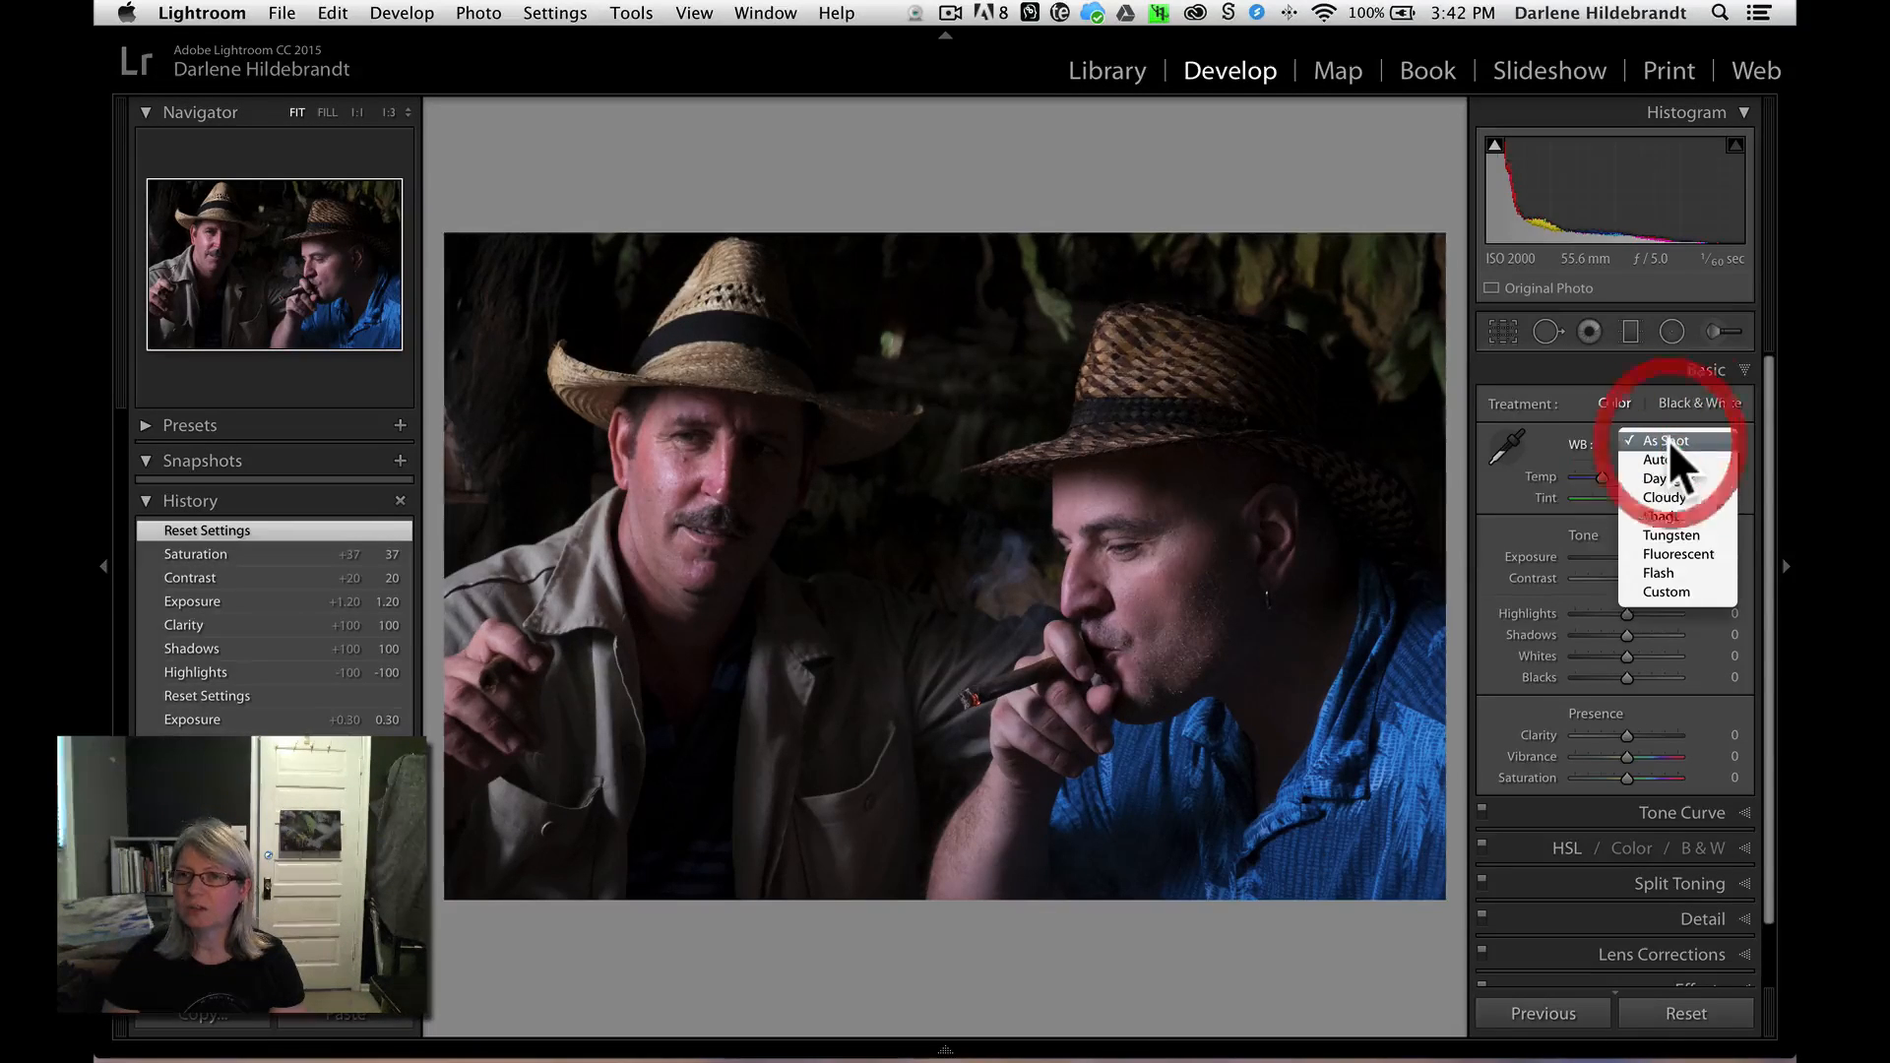
pyautogui.click(1655, 496)
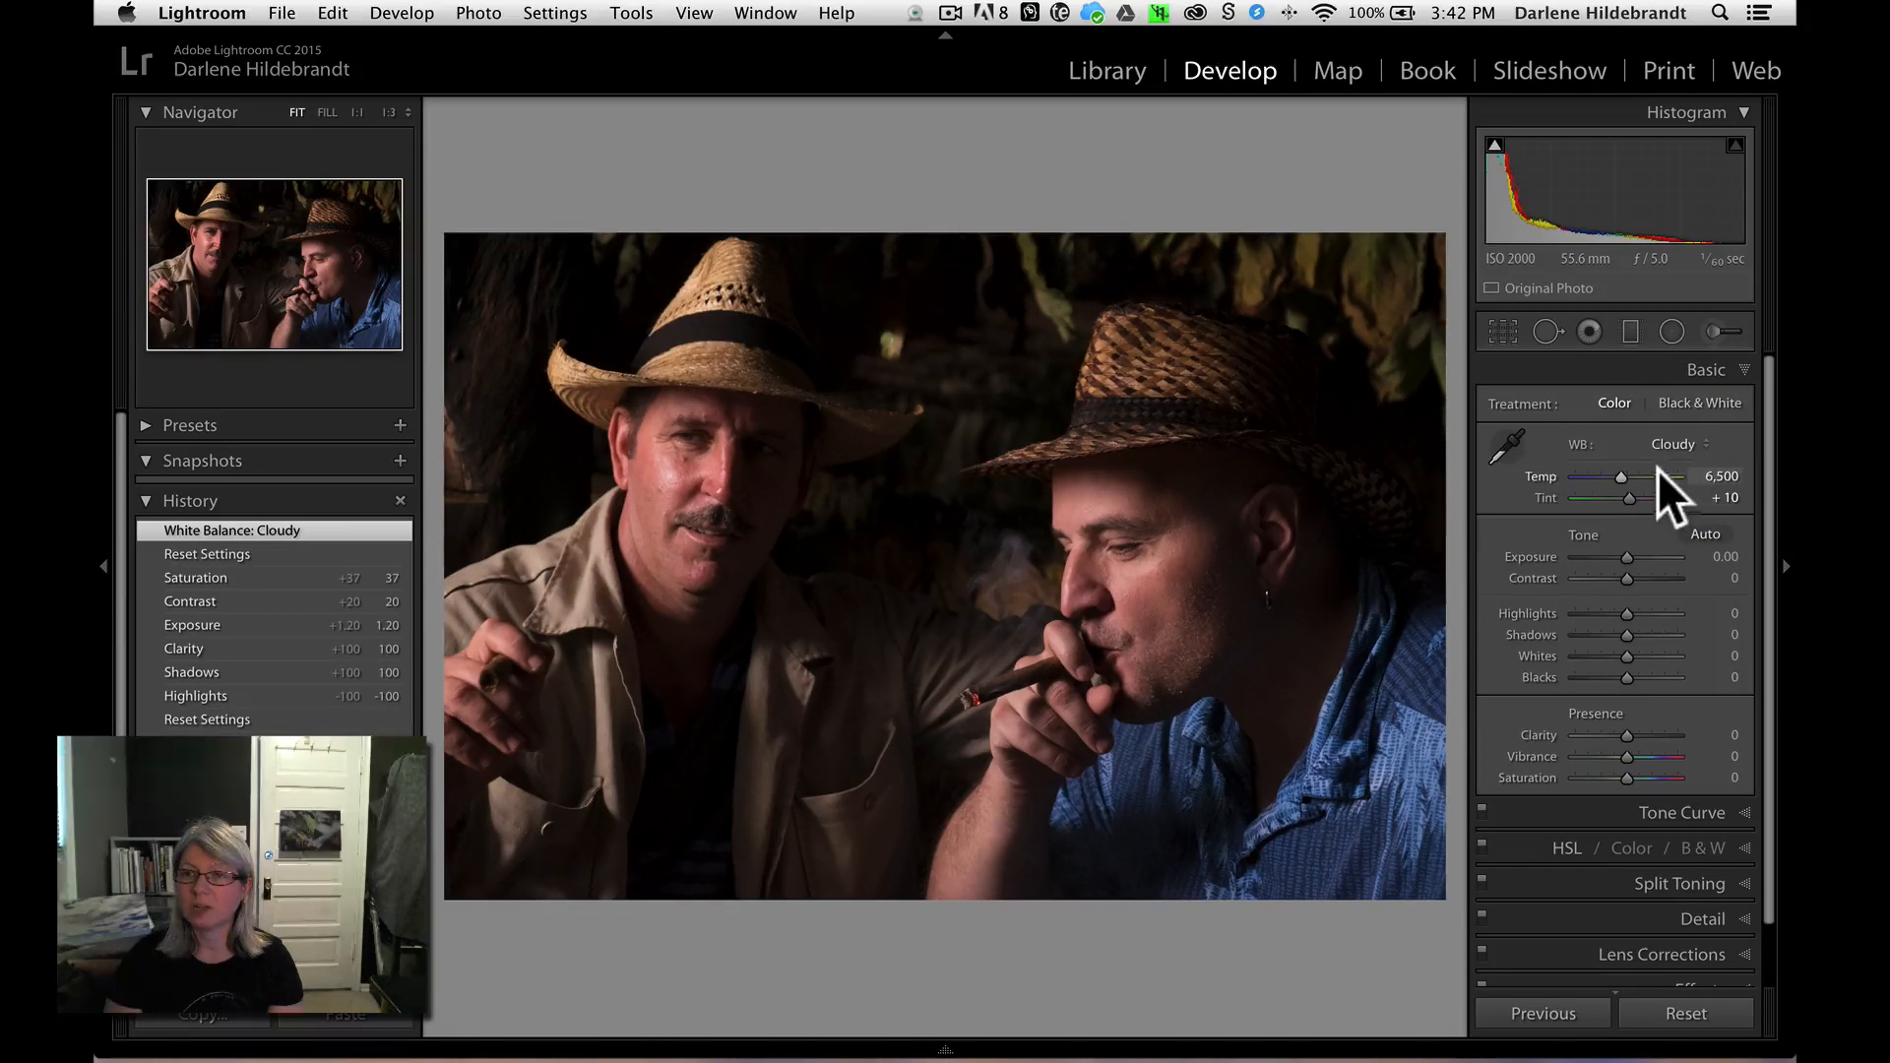
pyautogui.click(1670, 441)
pyautogui.click(1669, 459)
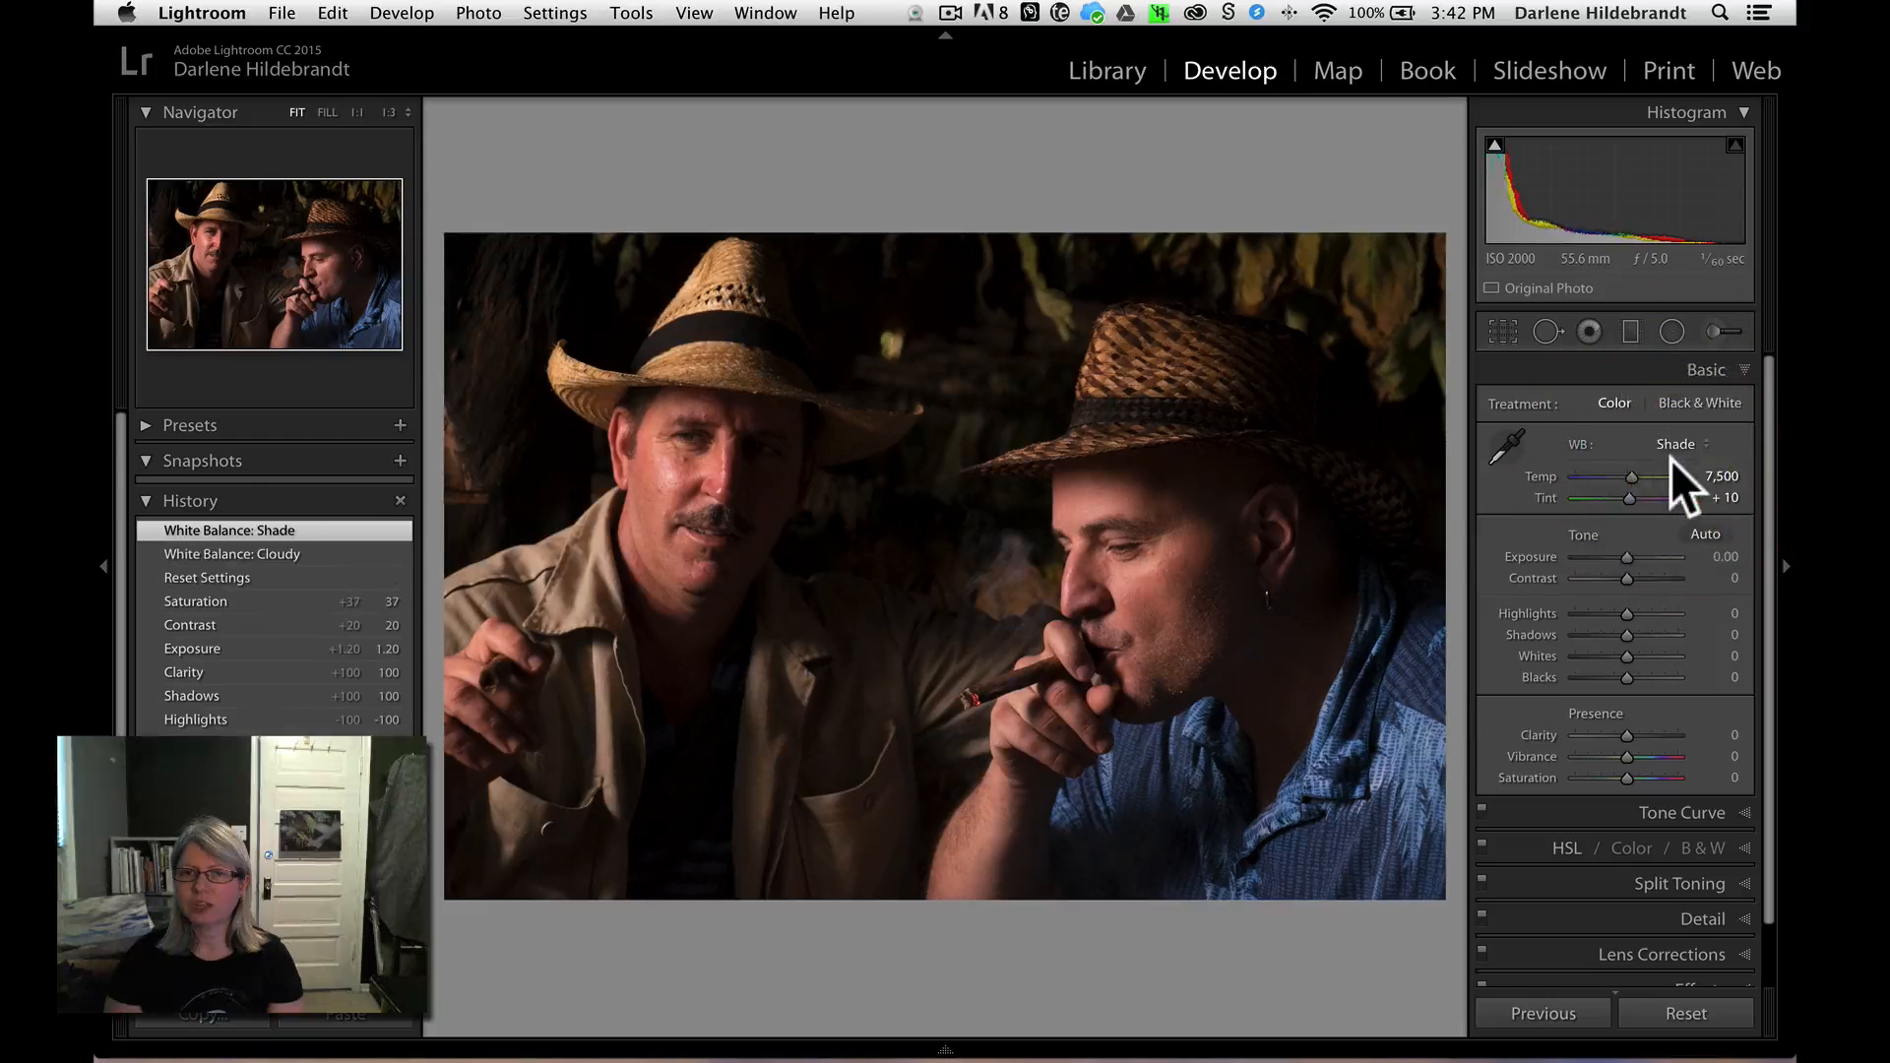
pyautogui.click(1670, 440)
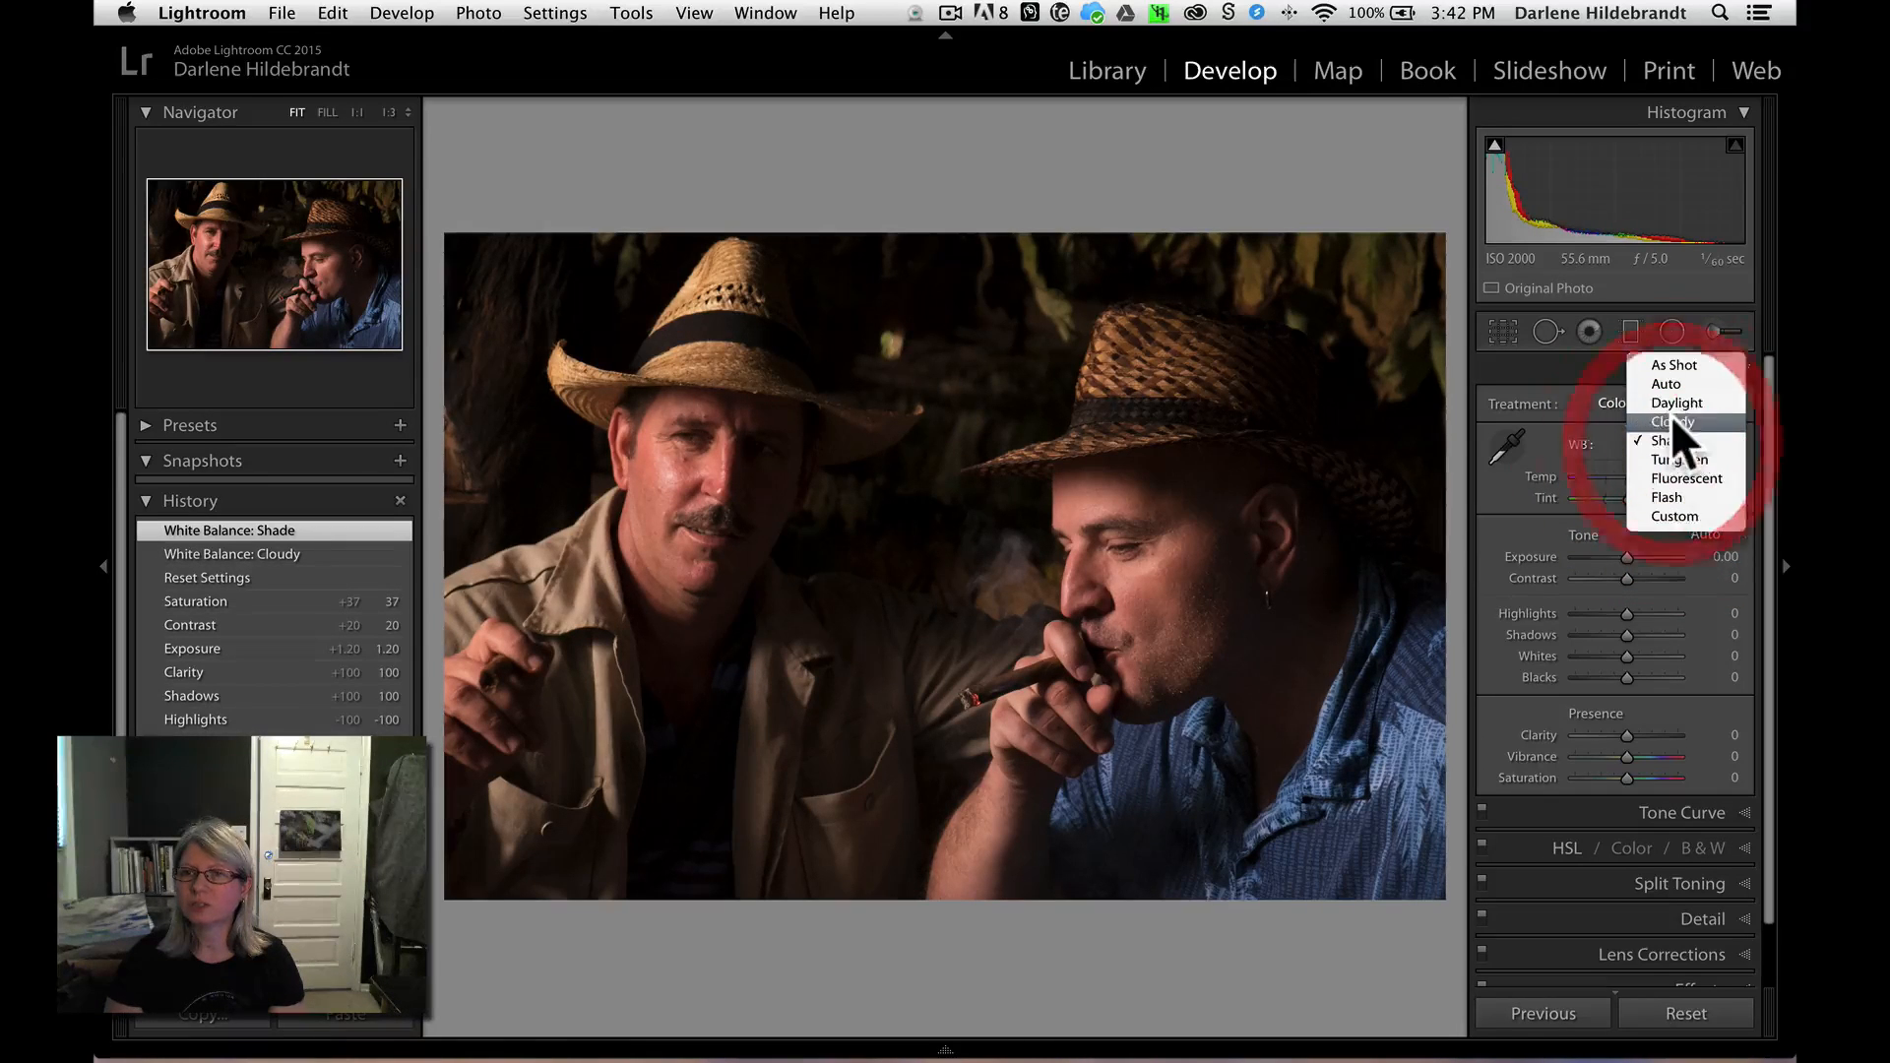
pyautogui.click(1672, 403)
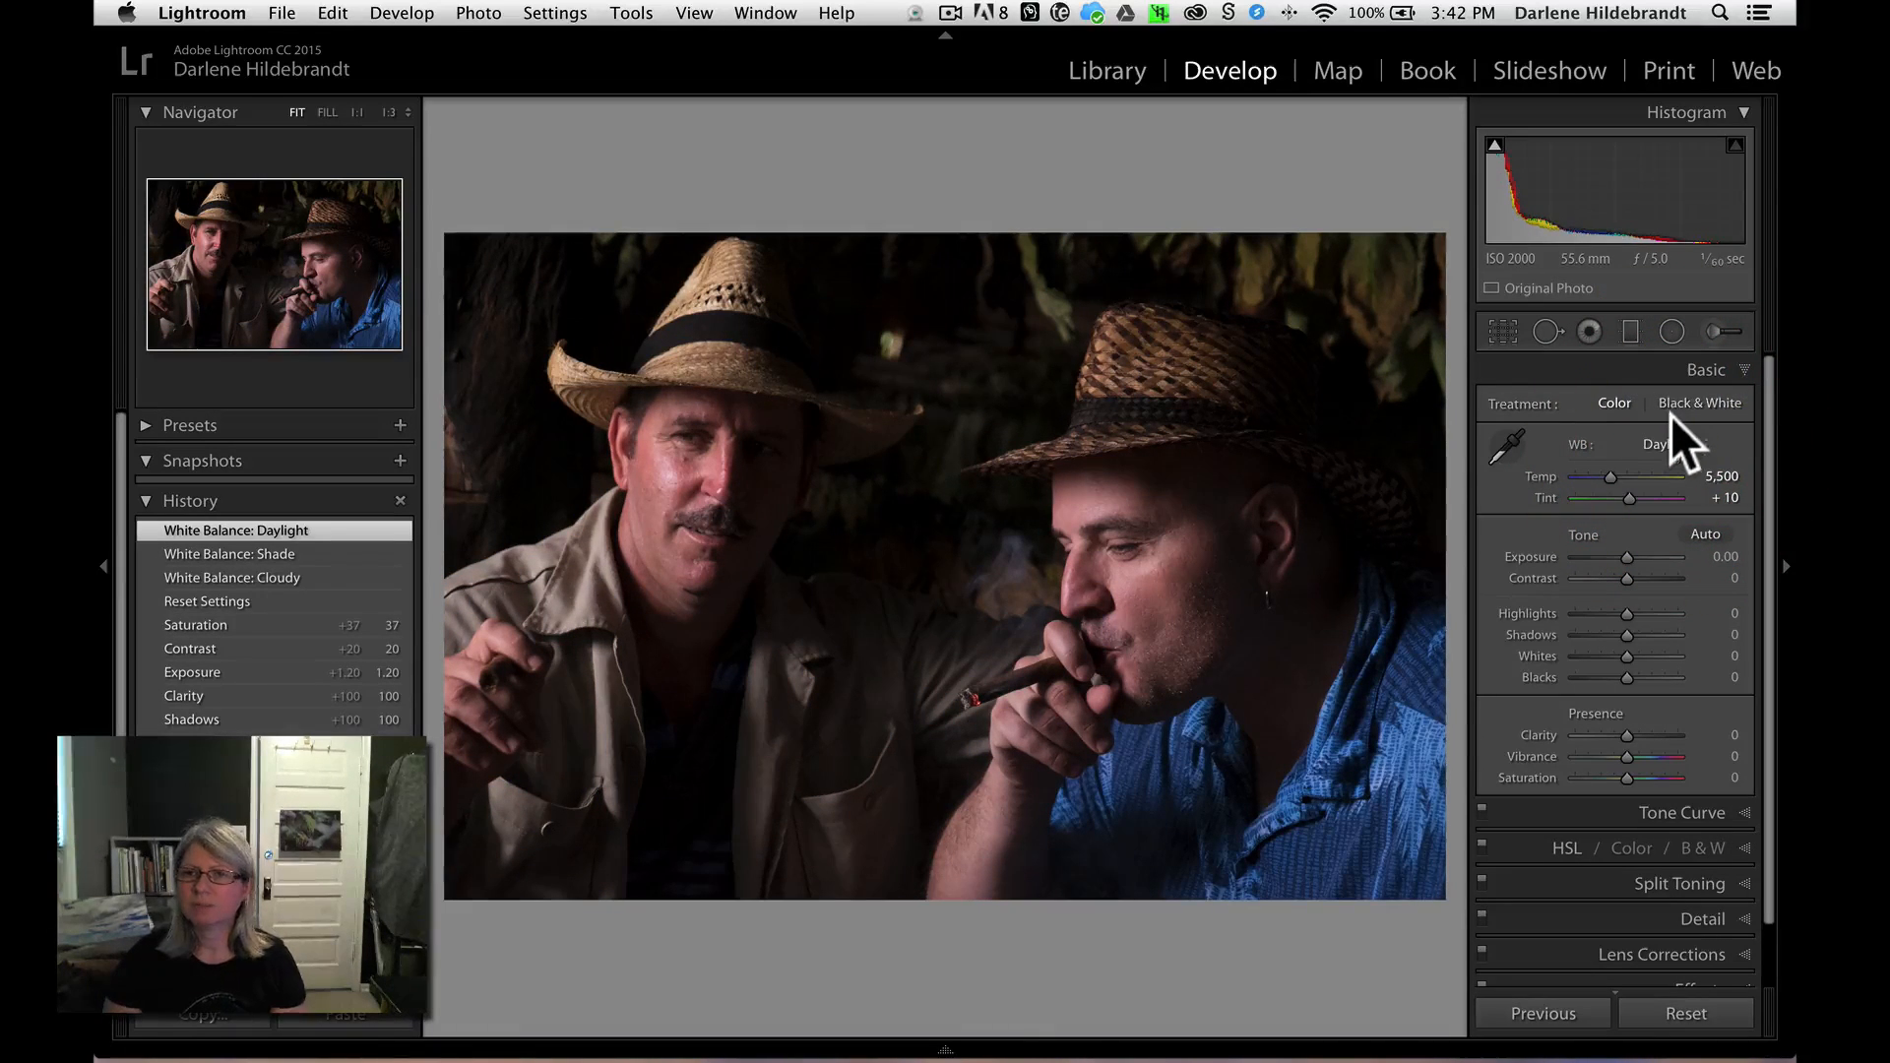
pyautogui.click(1662, 440)
pyautogui.click(1659, 458)
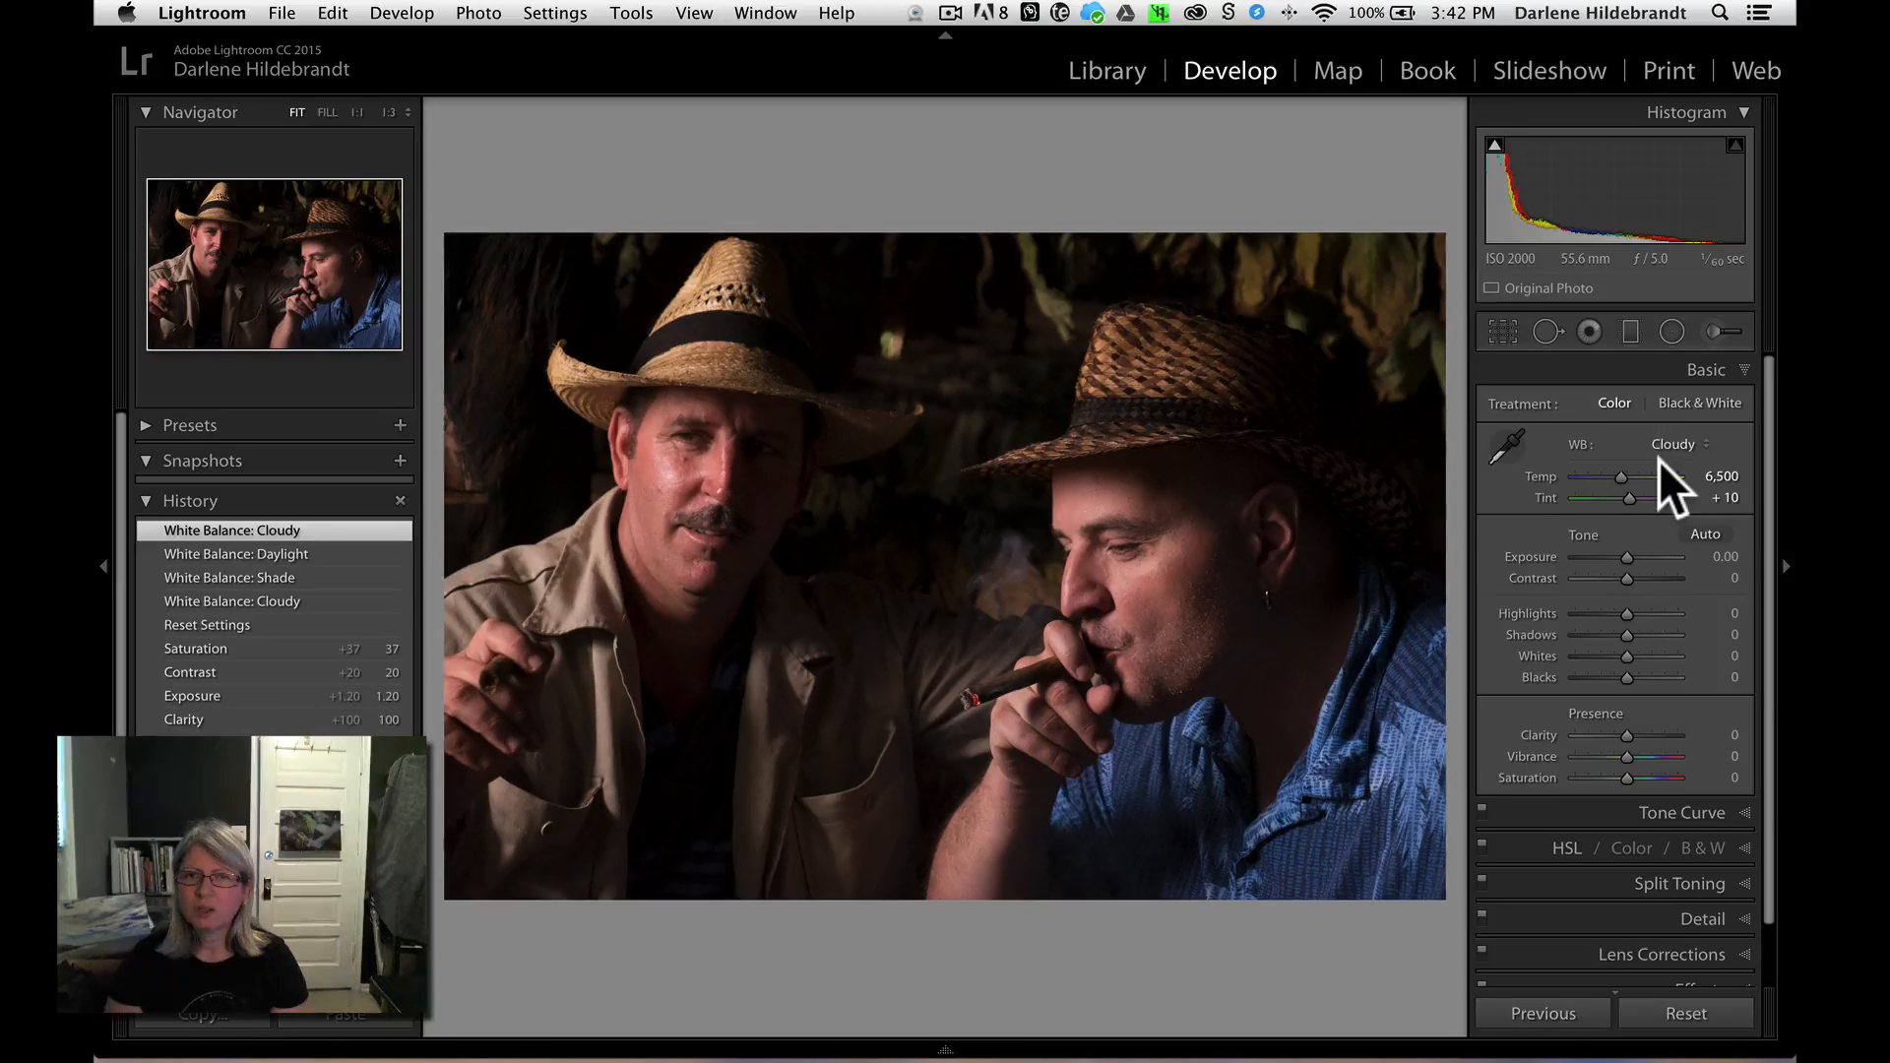
# - Try sampling the left man's black hat band as the white balance neutral, and undo it
pyautogui.click(1507, 451)
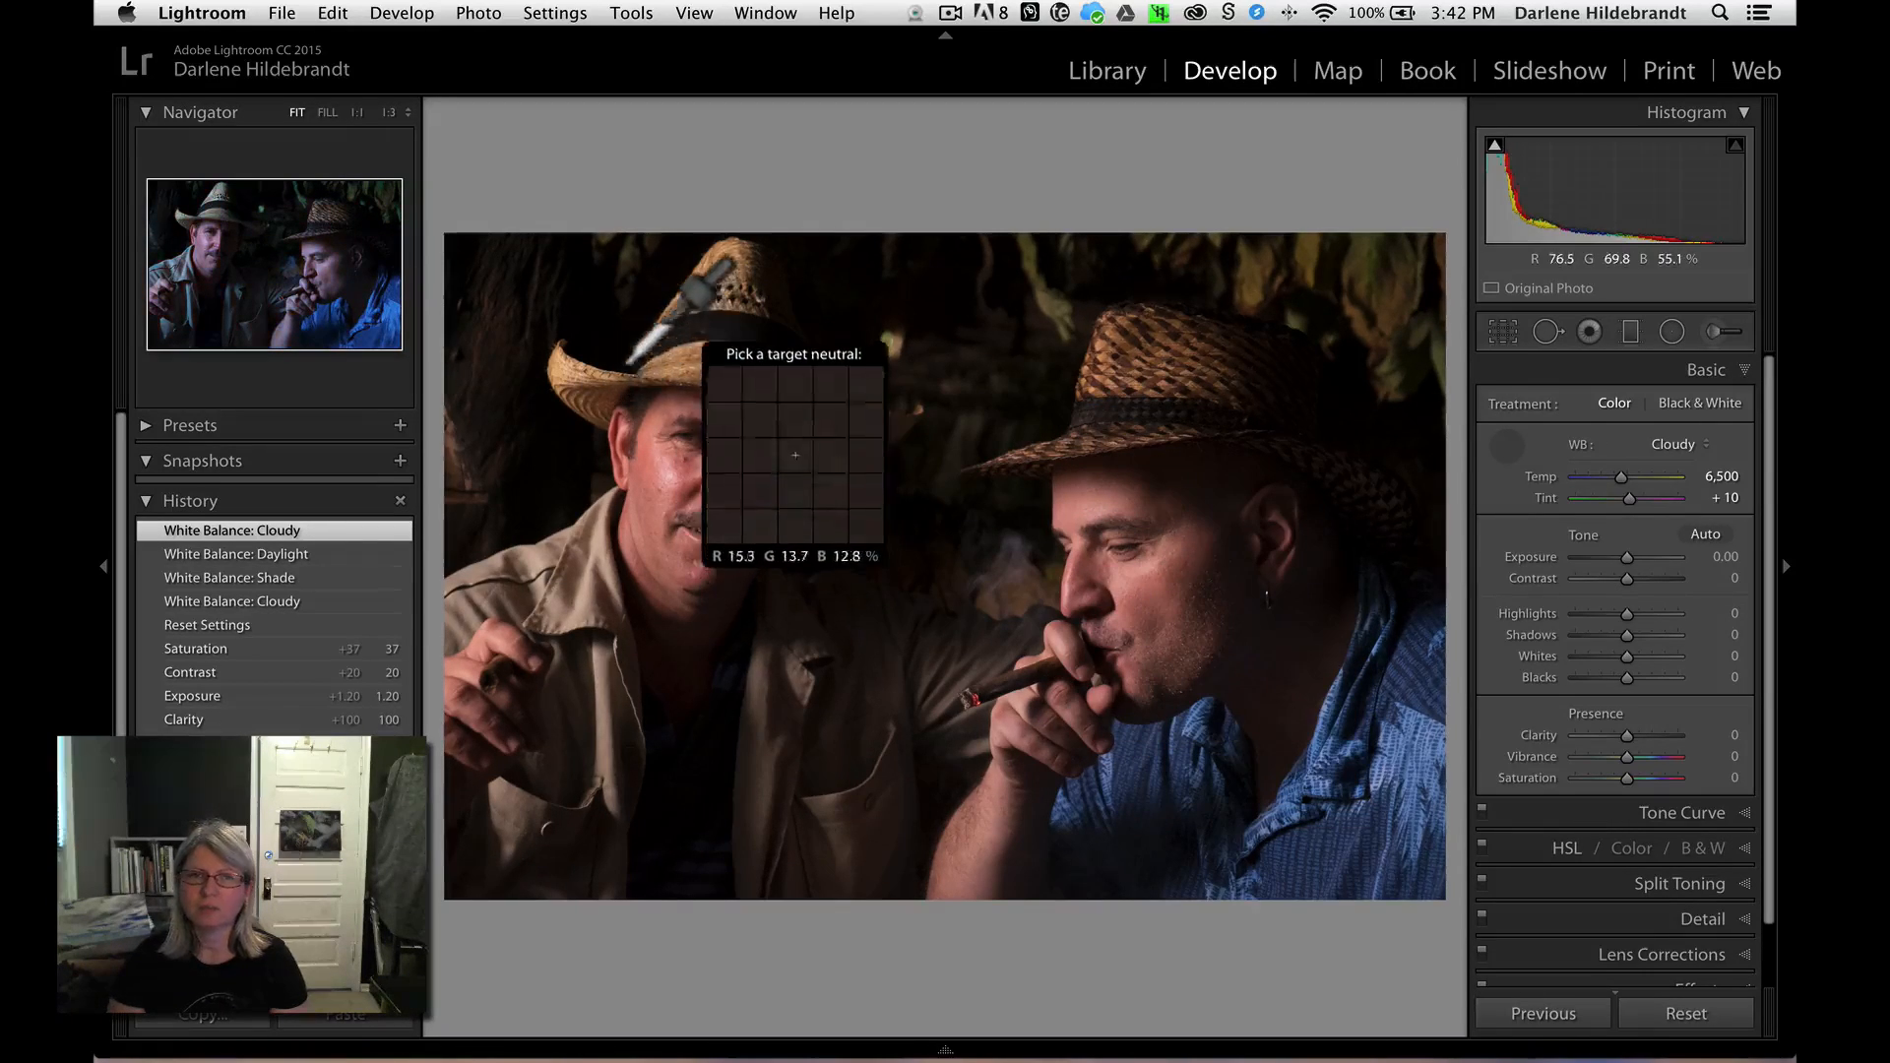
pyautogui.click(689, 330)
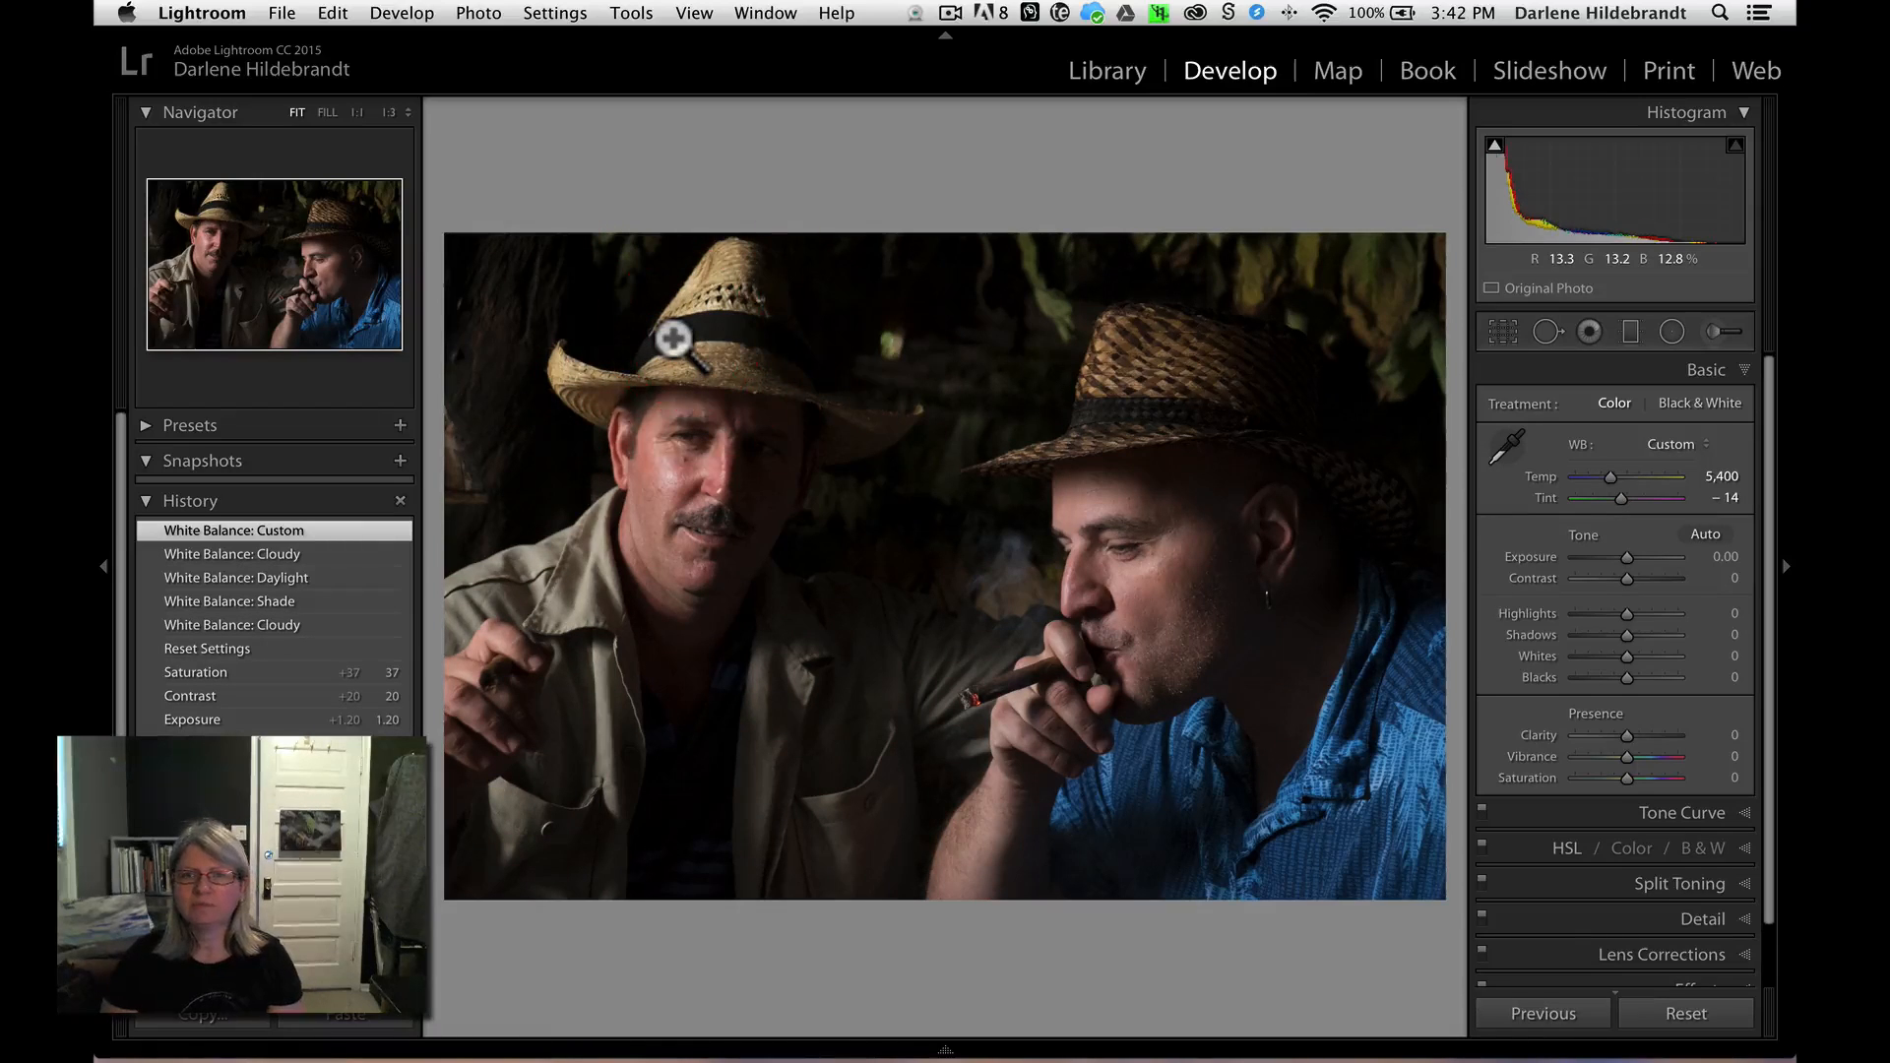
pyautogui.press('super')
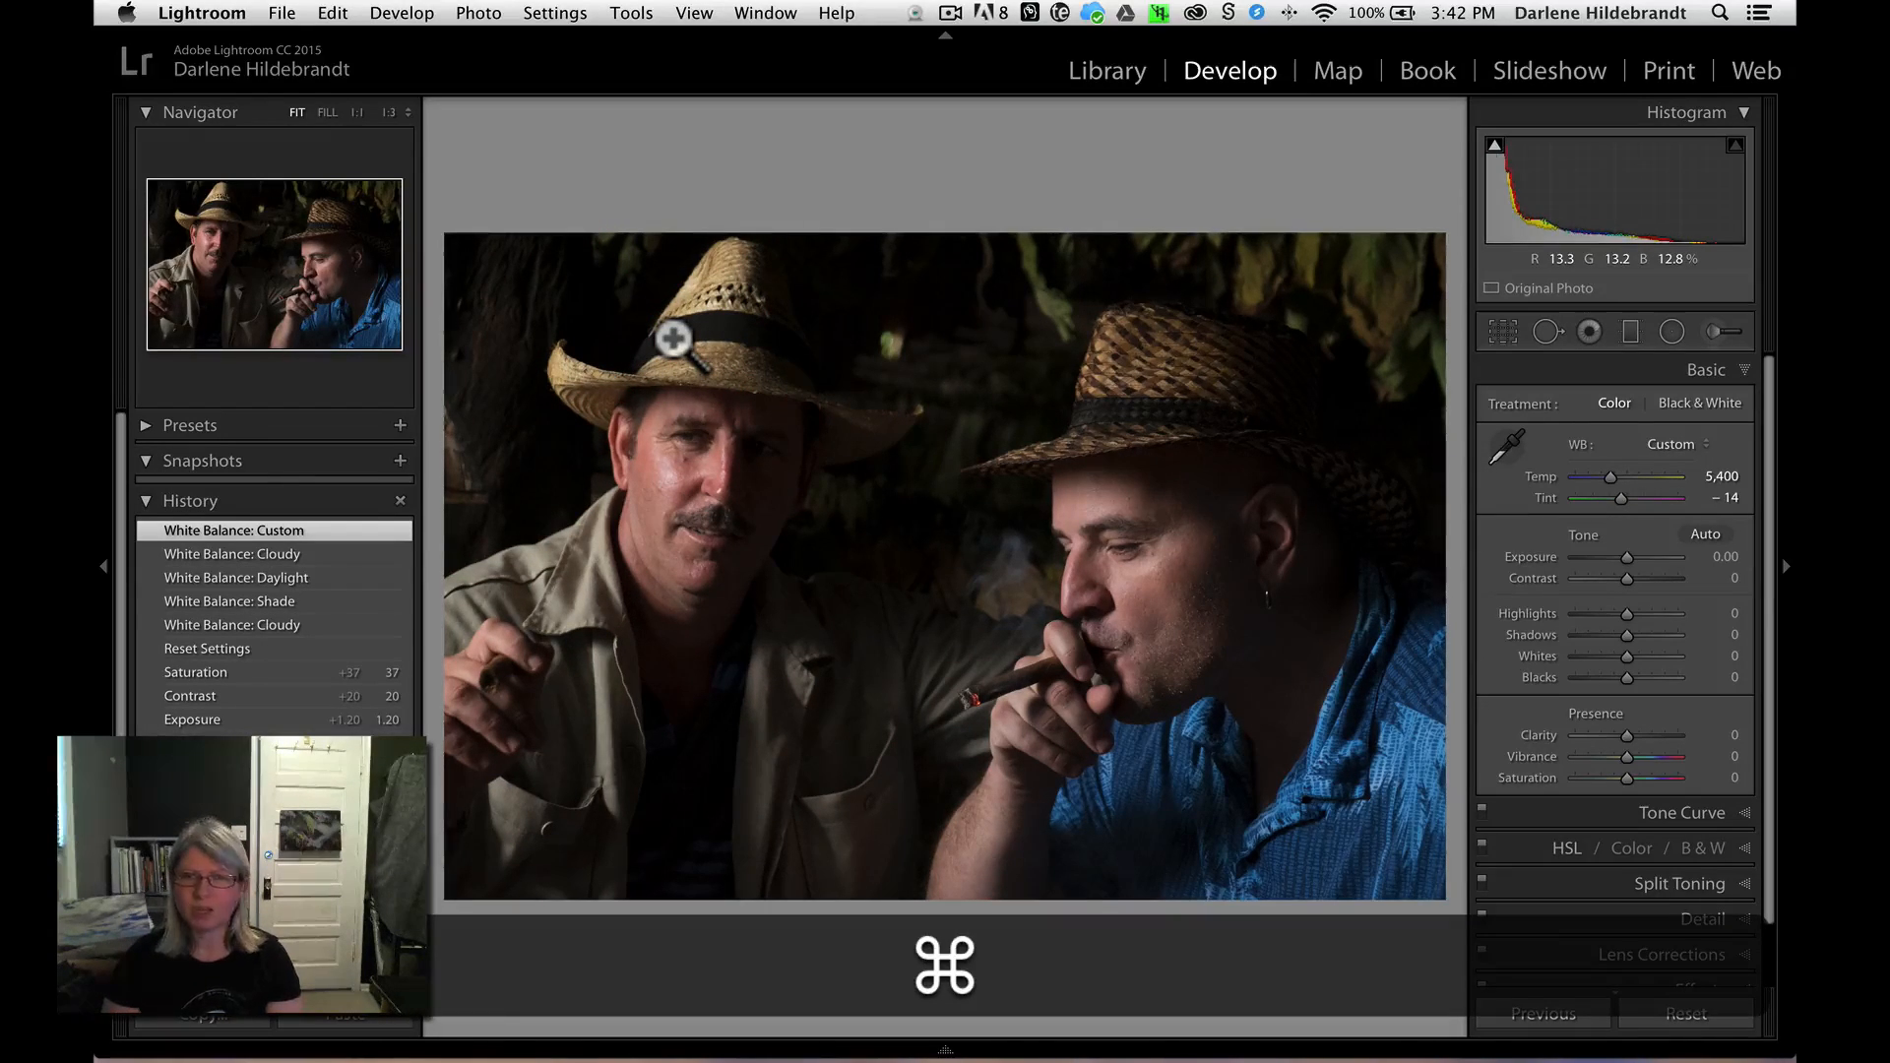
pyautogui.press('super+z')
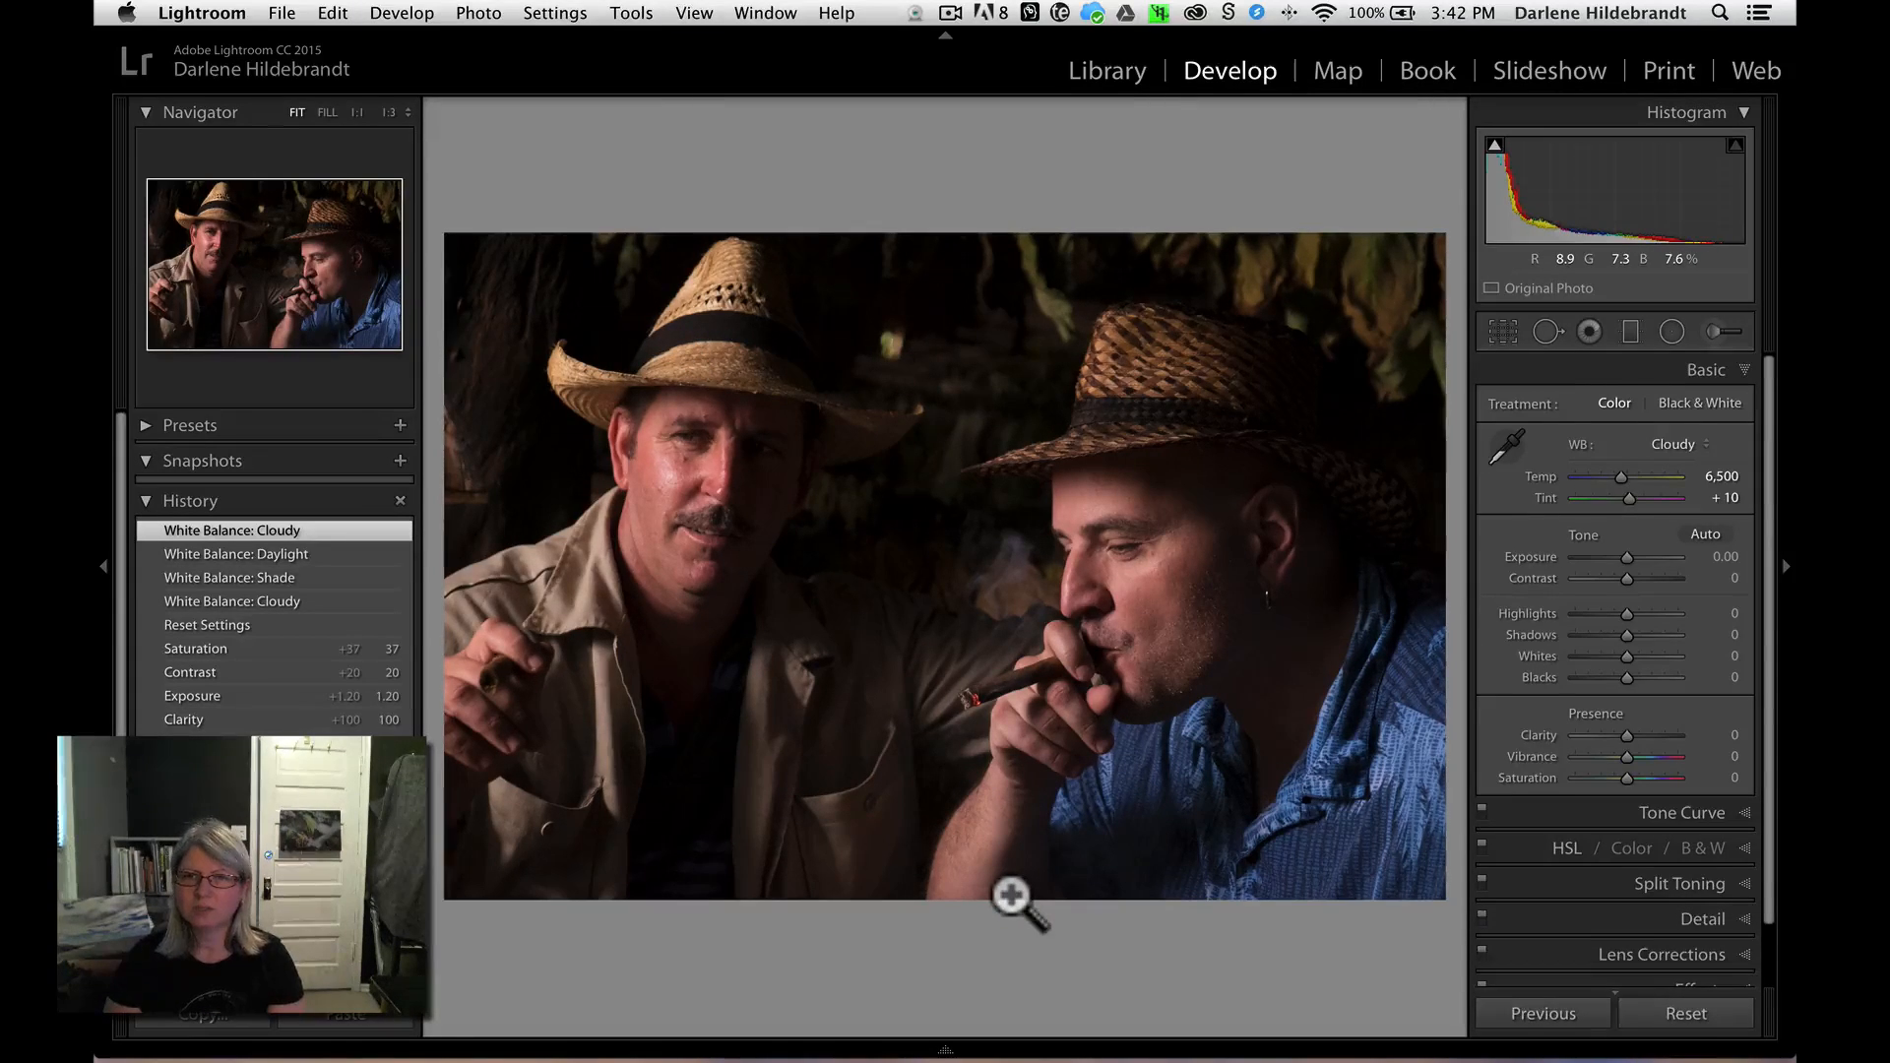
# - Return to the Library grid and open the pink sunset photo with the large cloud over the skyline in the Develop module
pyautogui.press('g')
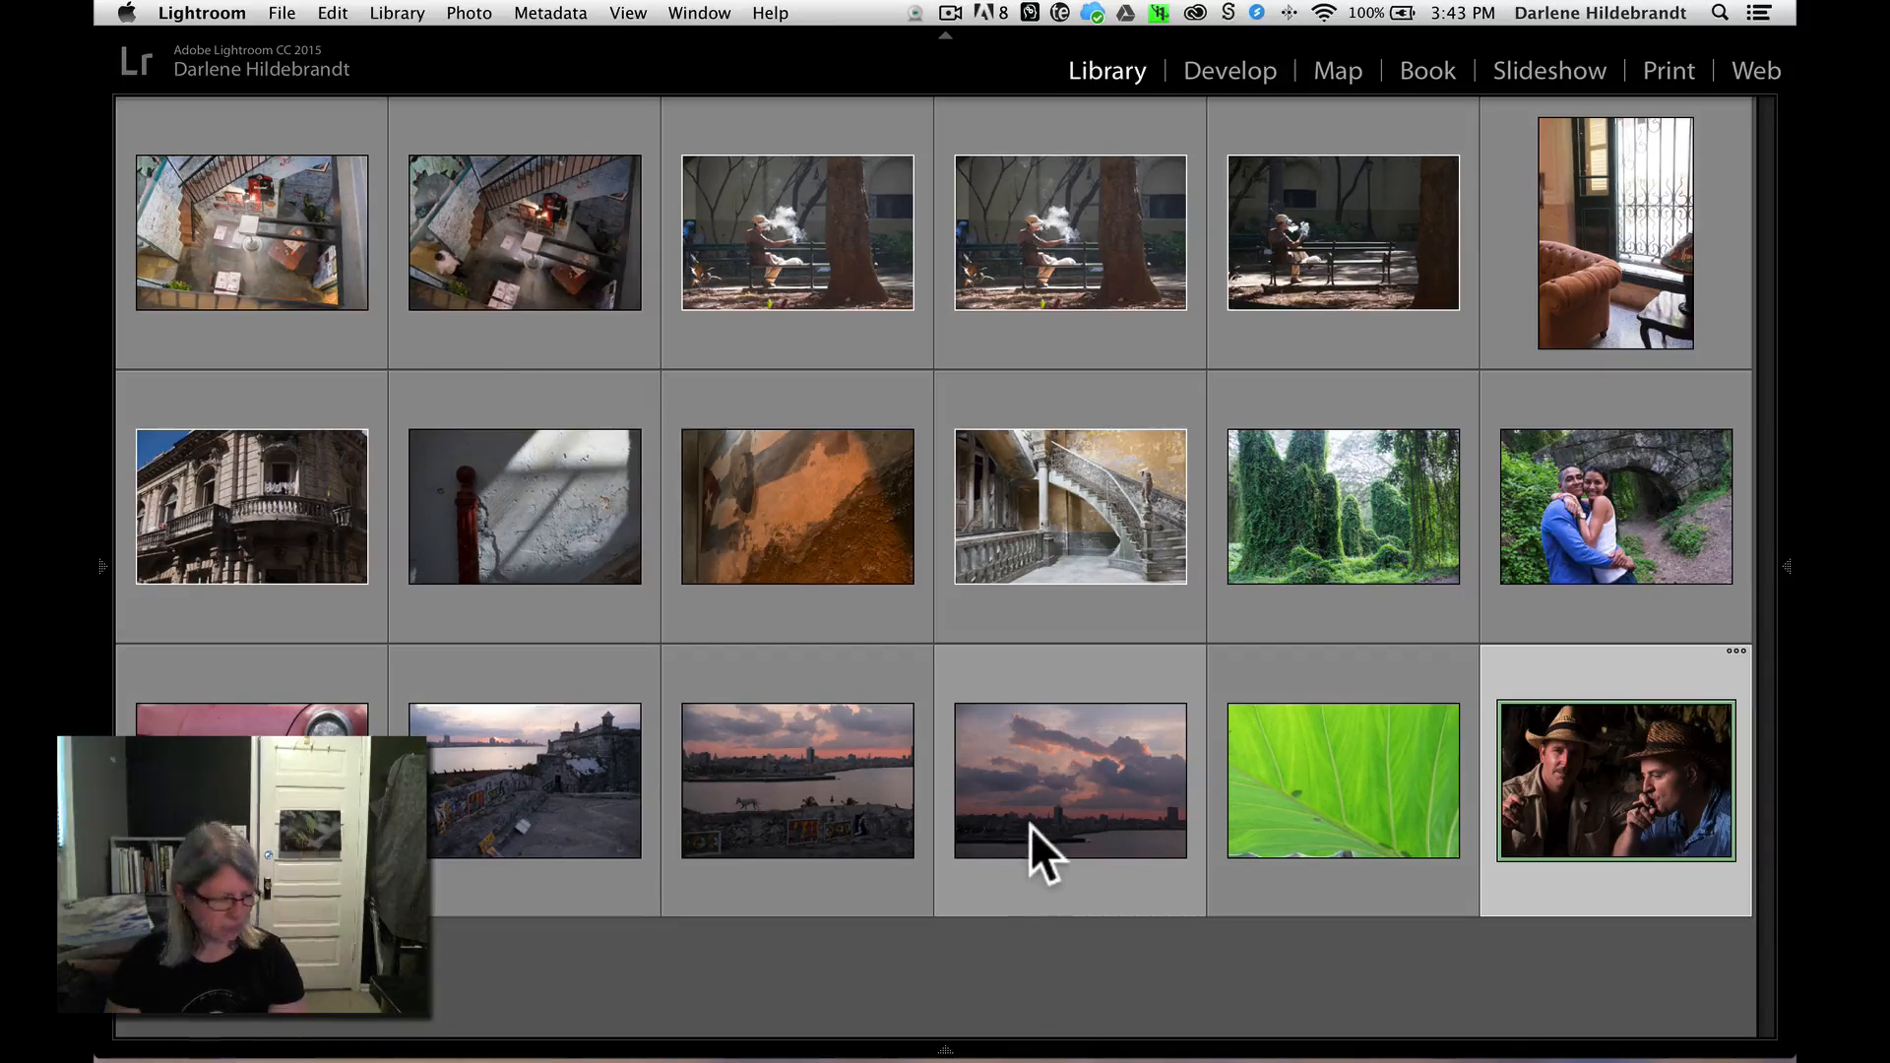
pyautogui.click(1030, 825)
pyautogui.press('g')
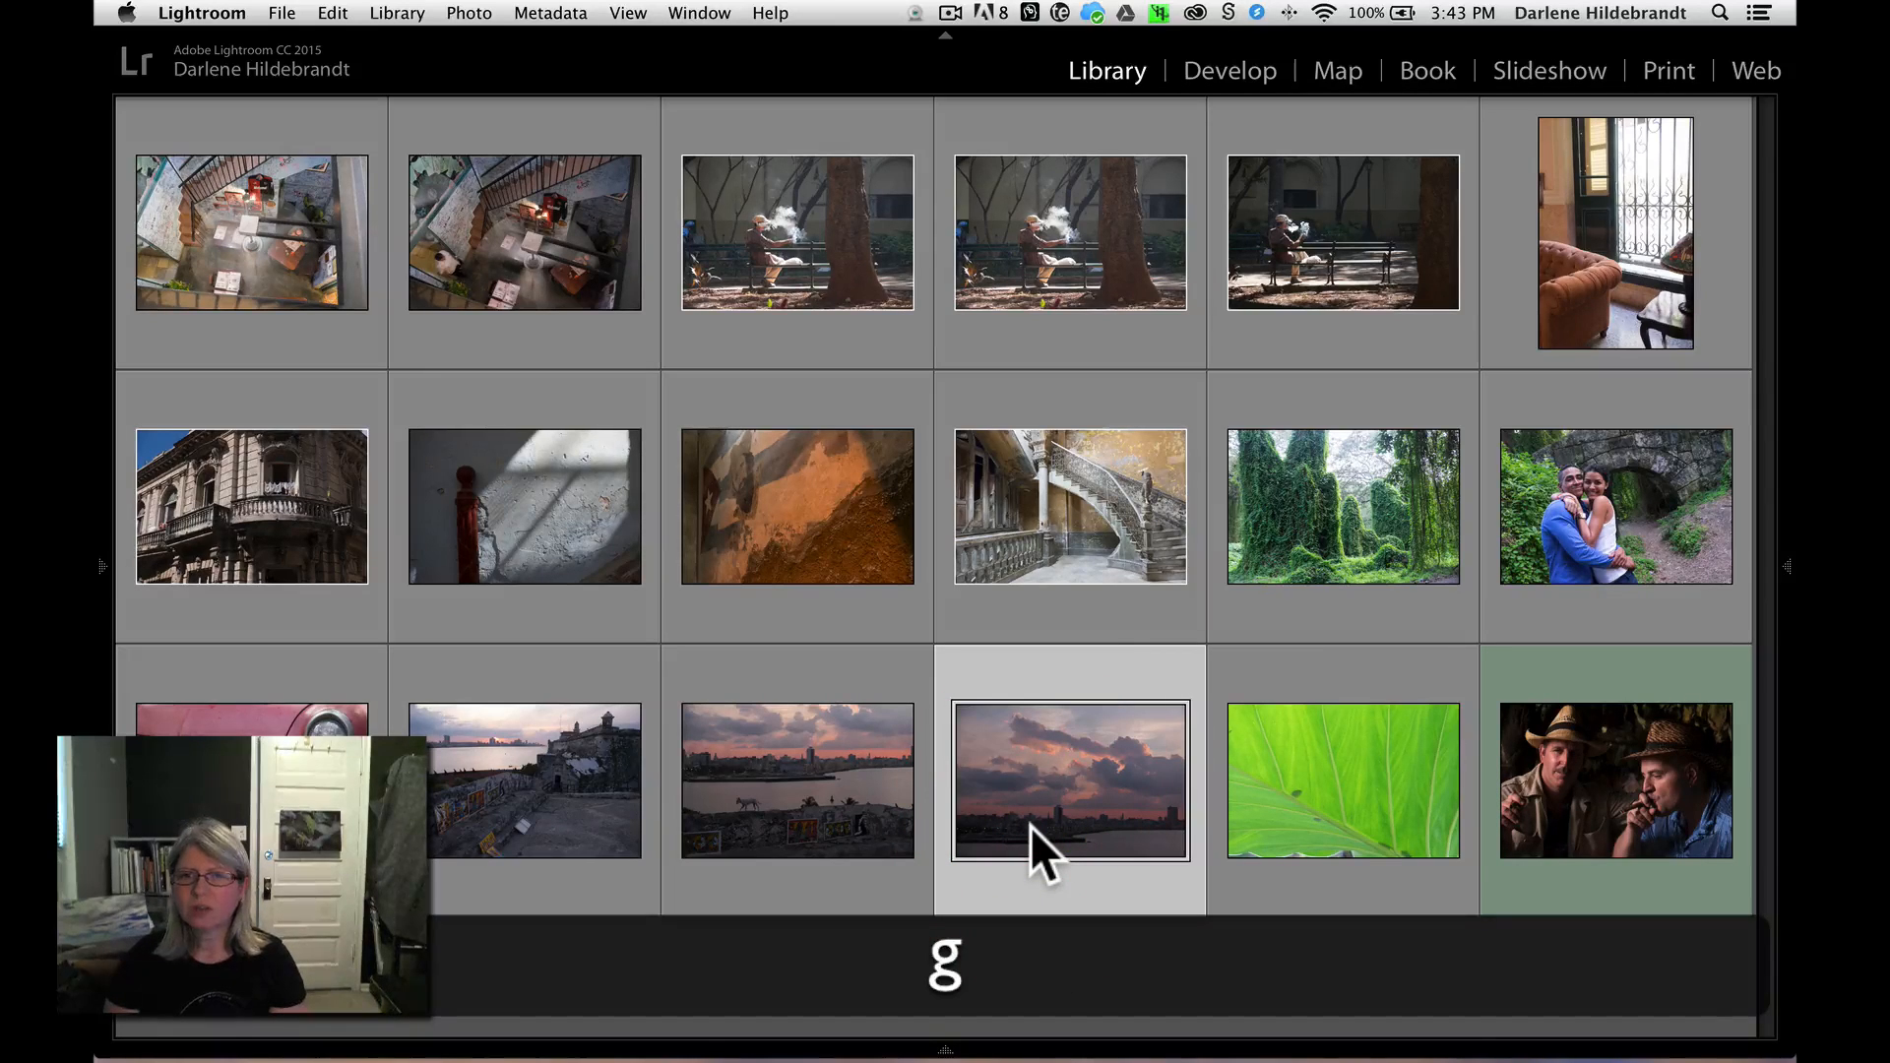
pyautogui.press('d')
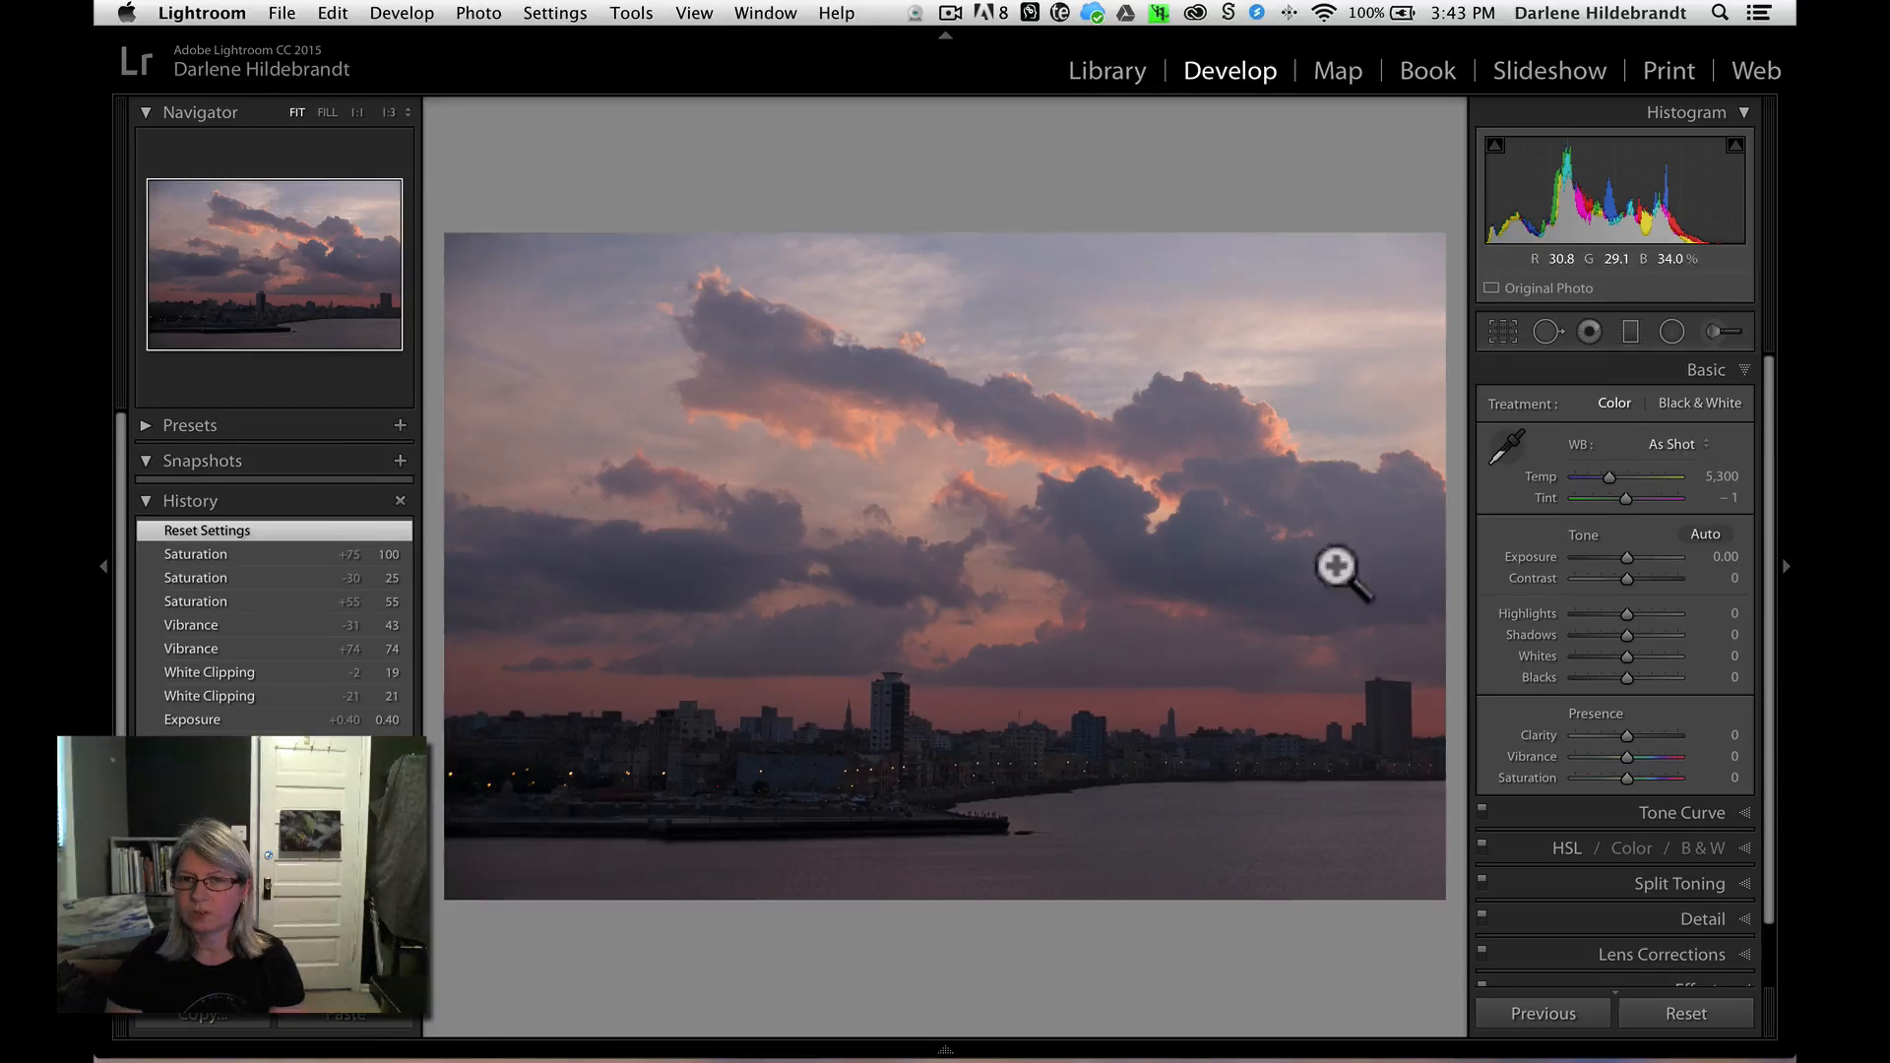
# - Try the Cloudy, Shade and Daylight white balance presets on the sunset skyline photo
pyautogui.click(1657, 442)
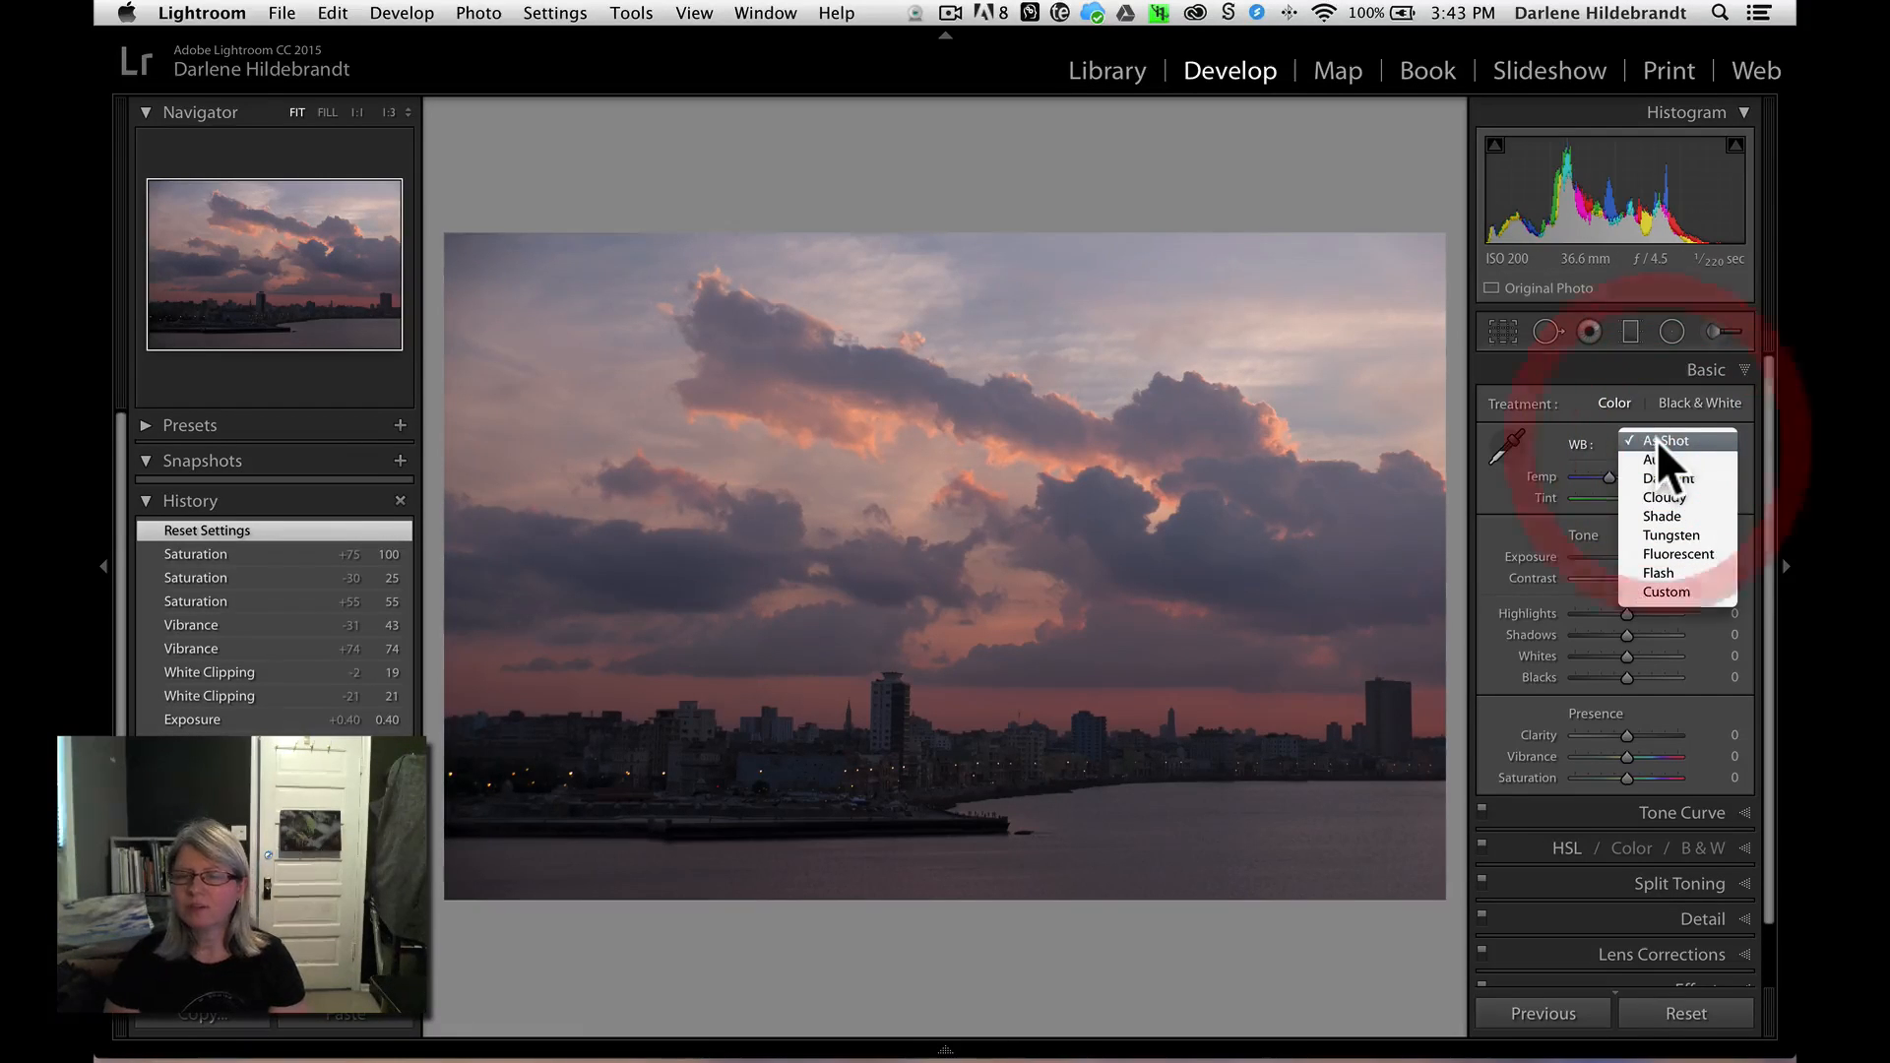
pyautogui.click(1666, 497)
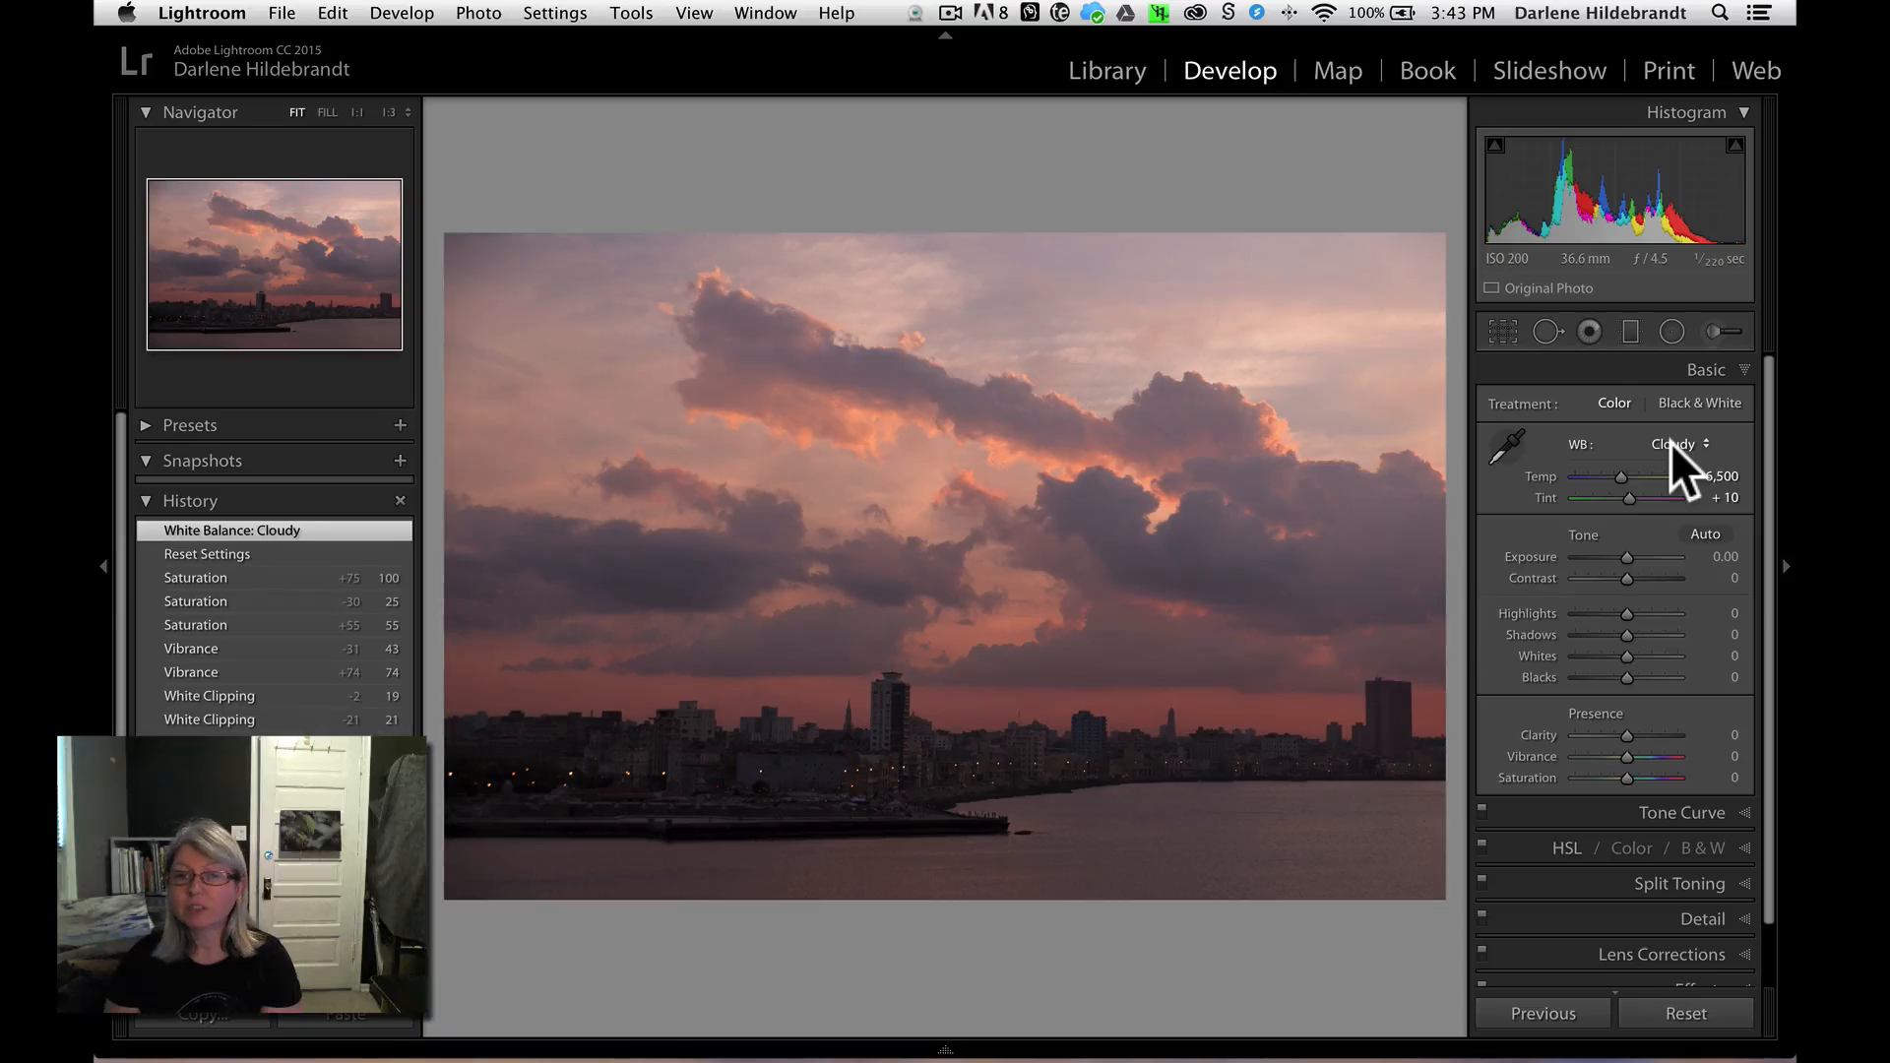
pyautogui.click(1670, 441)
pyautogui.click(1666, 459)
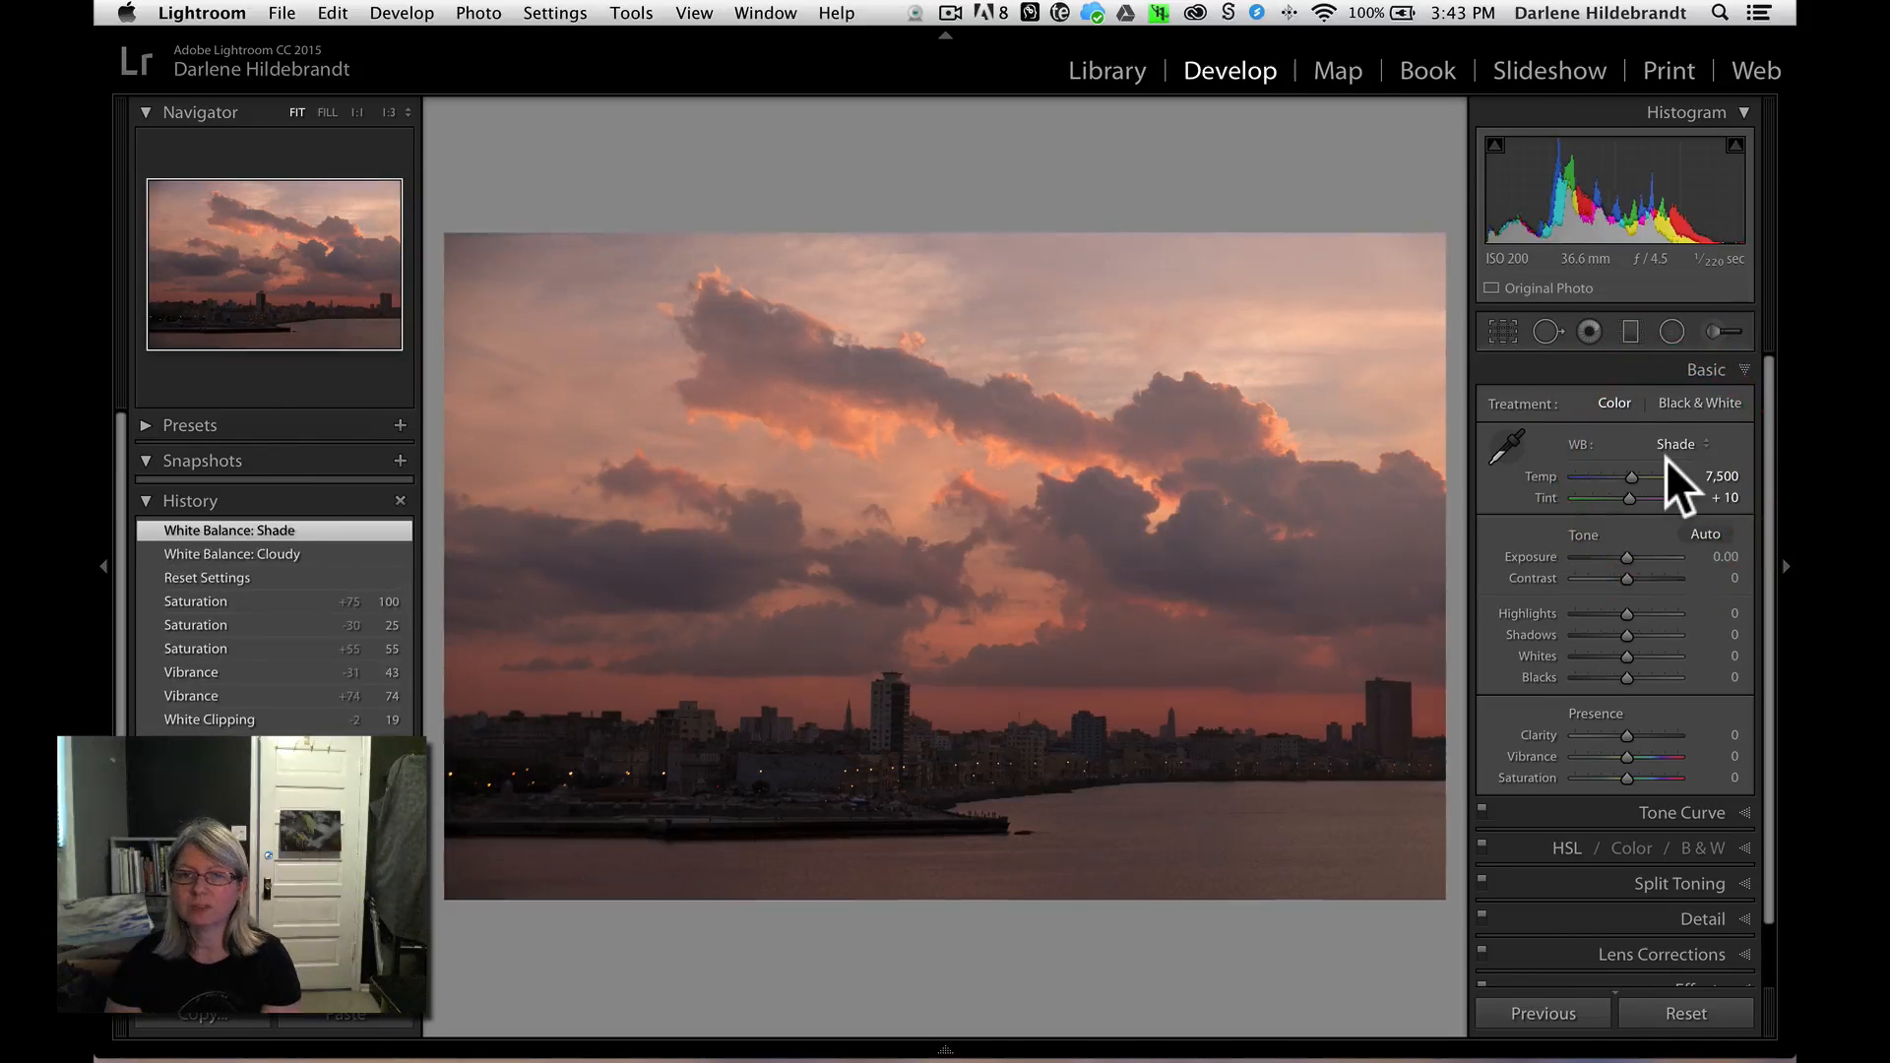
pyautogui.click(1668, 445)
pyautogui.click(1667, 404)
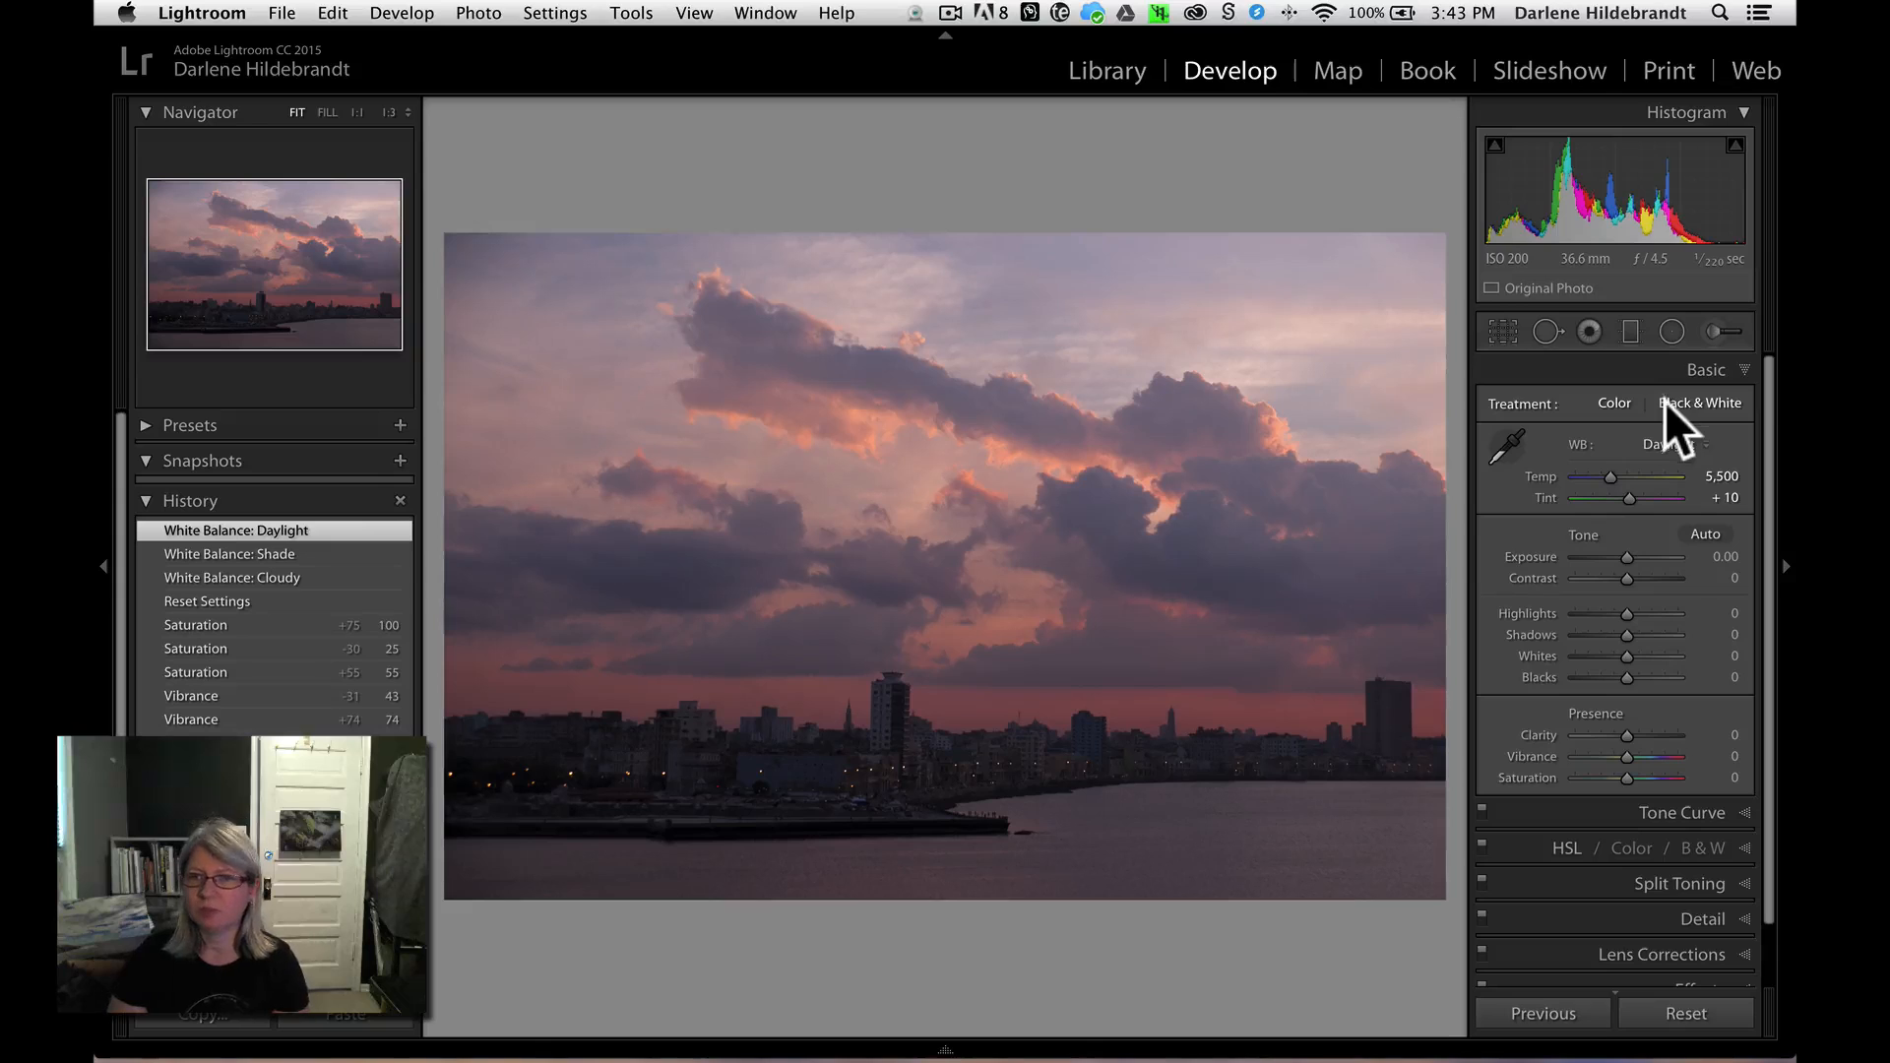
# - Set the sunset's white balance to Cloudy and fine-tune it to a Temp of 7,288 and a Tint of +54
pyautogui.click(1668, 450)
pyautogui.click(1670, 459)
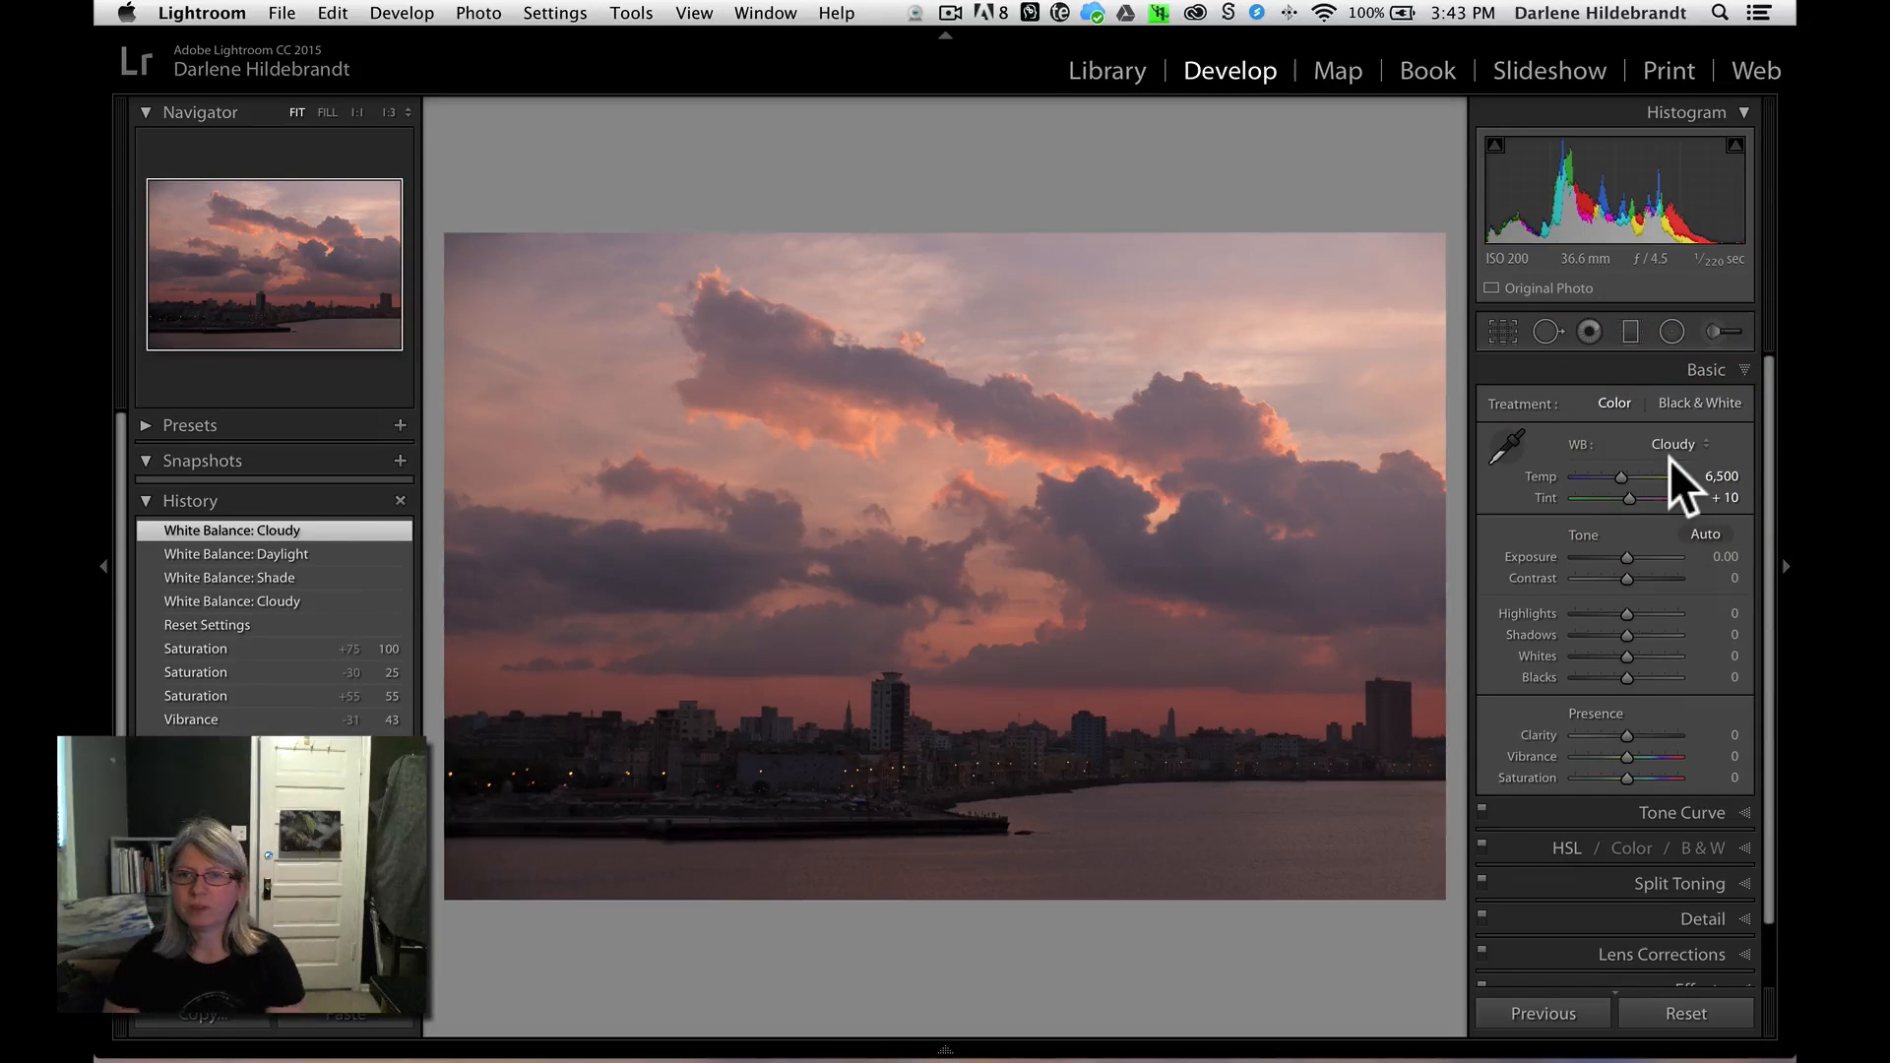
pyautogui.moveTo(1619, 474)
pyautogui.mouseDown()
pyautogui.moveTo(1684, 476)
pyautogui.moveTo(1587, 467)
pyautogui.moveTo(1629, 469)
pyautogui.moveTo(1638, 492)
pyautogui.mouseUp()
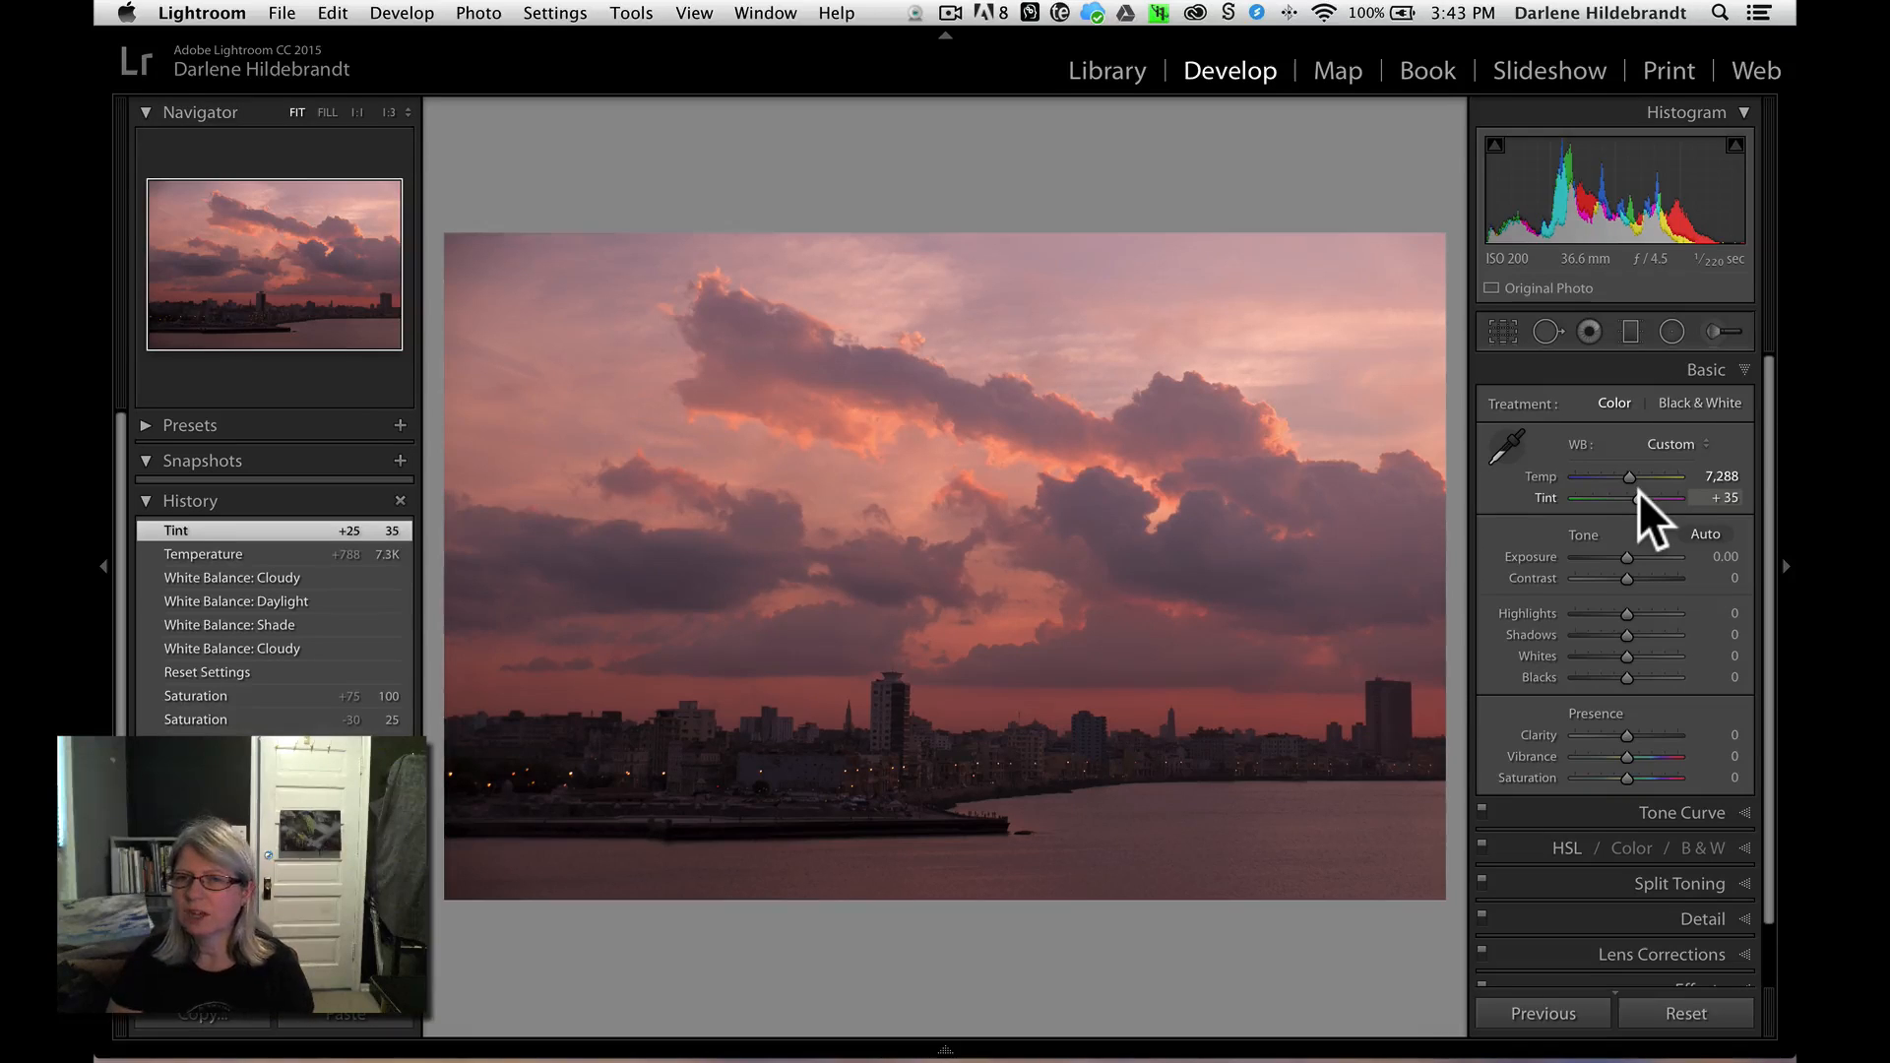
pyautogui.moveTo(1638, 492); pyautogui.dragTo(1644, 492)
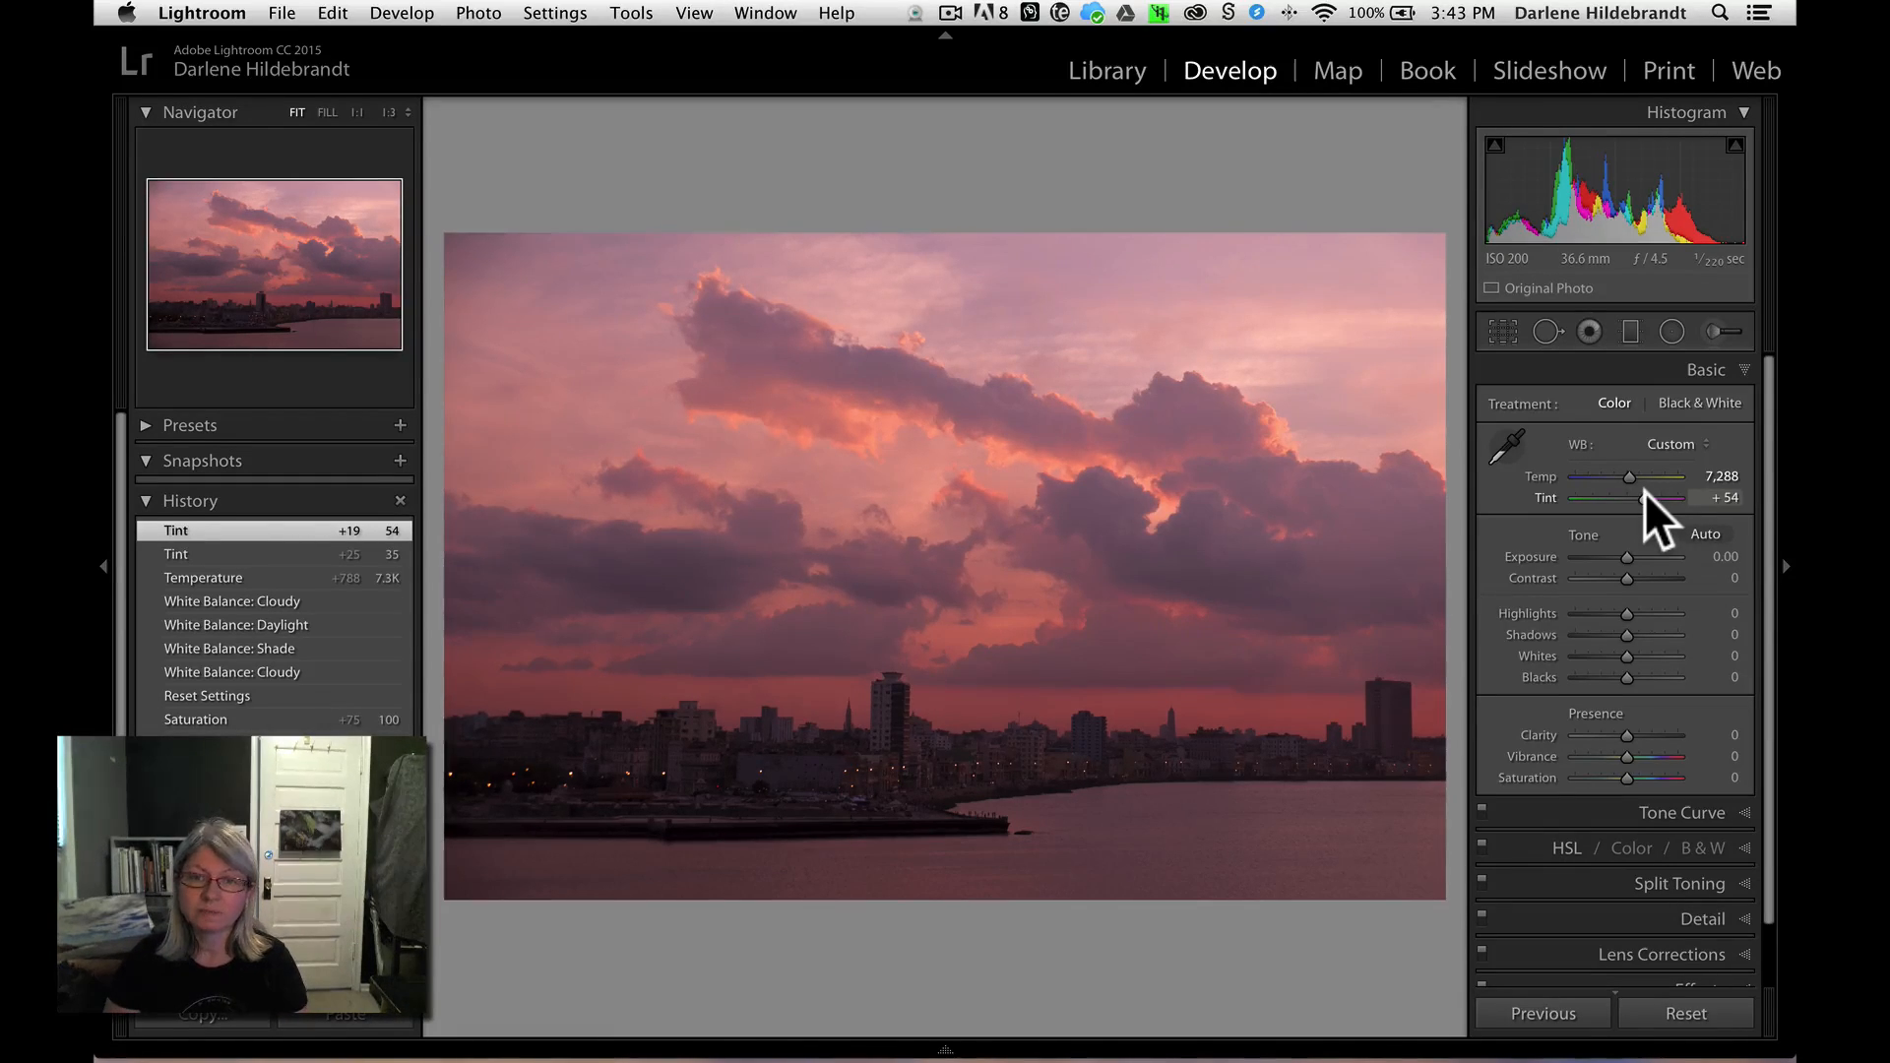
# - Open the photo of the red post against the sunlit wall in the Develop module and bring the tone sliders into close view
pyautogui.press('g')
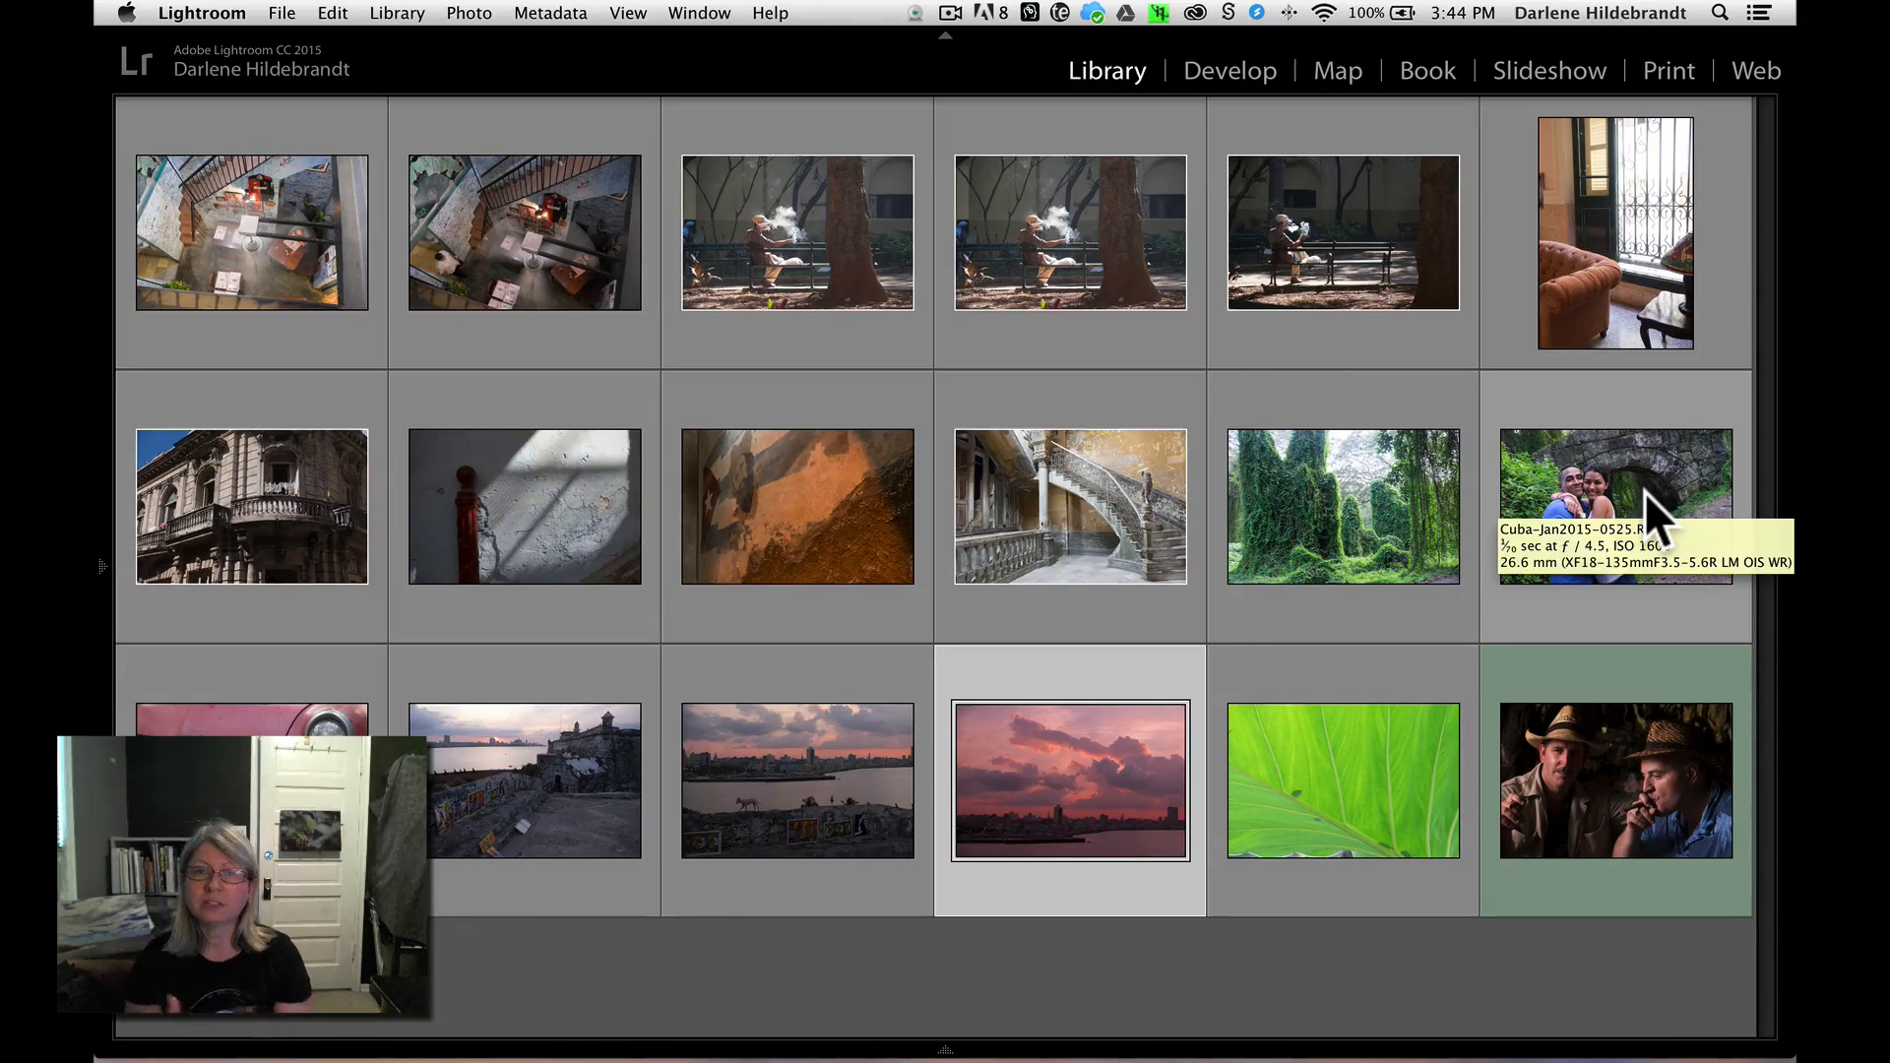
pyautogui.click(518, 518)
pyautogui.press('d')
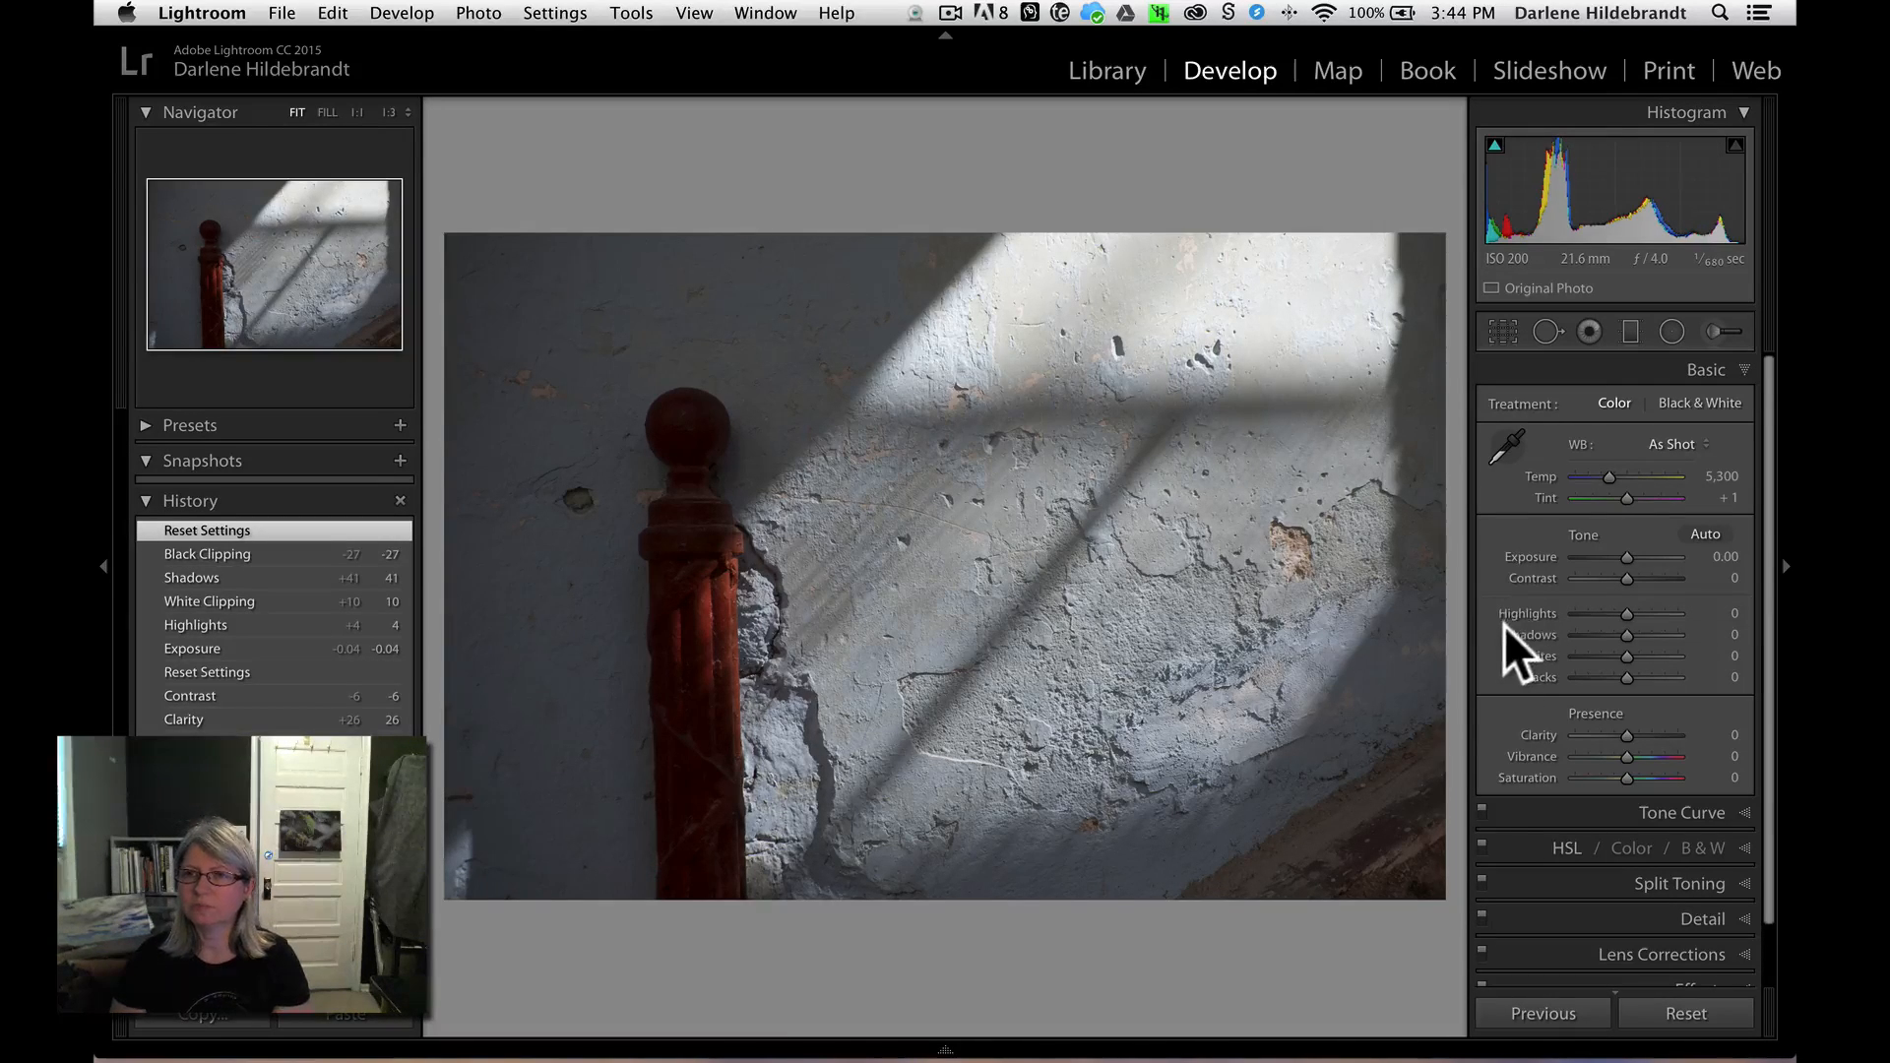
pyautogui.scroll(2, 1622, 379)
pyautogui.scroll(5, 1623, 379)
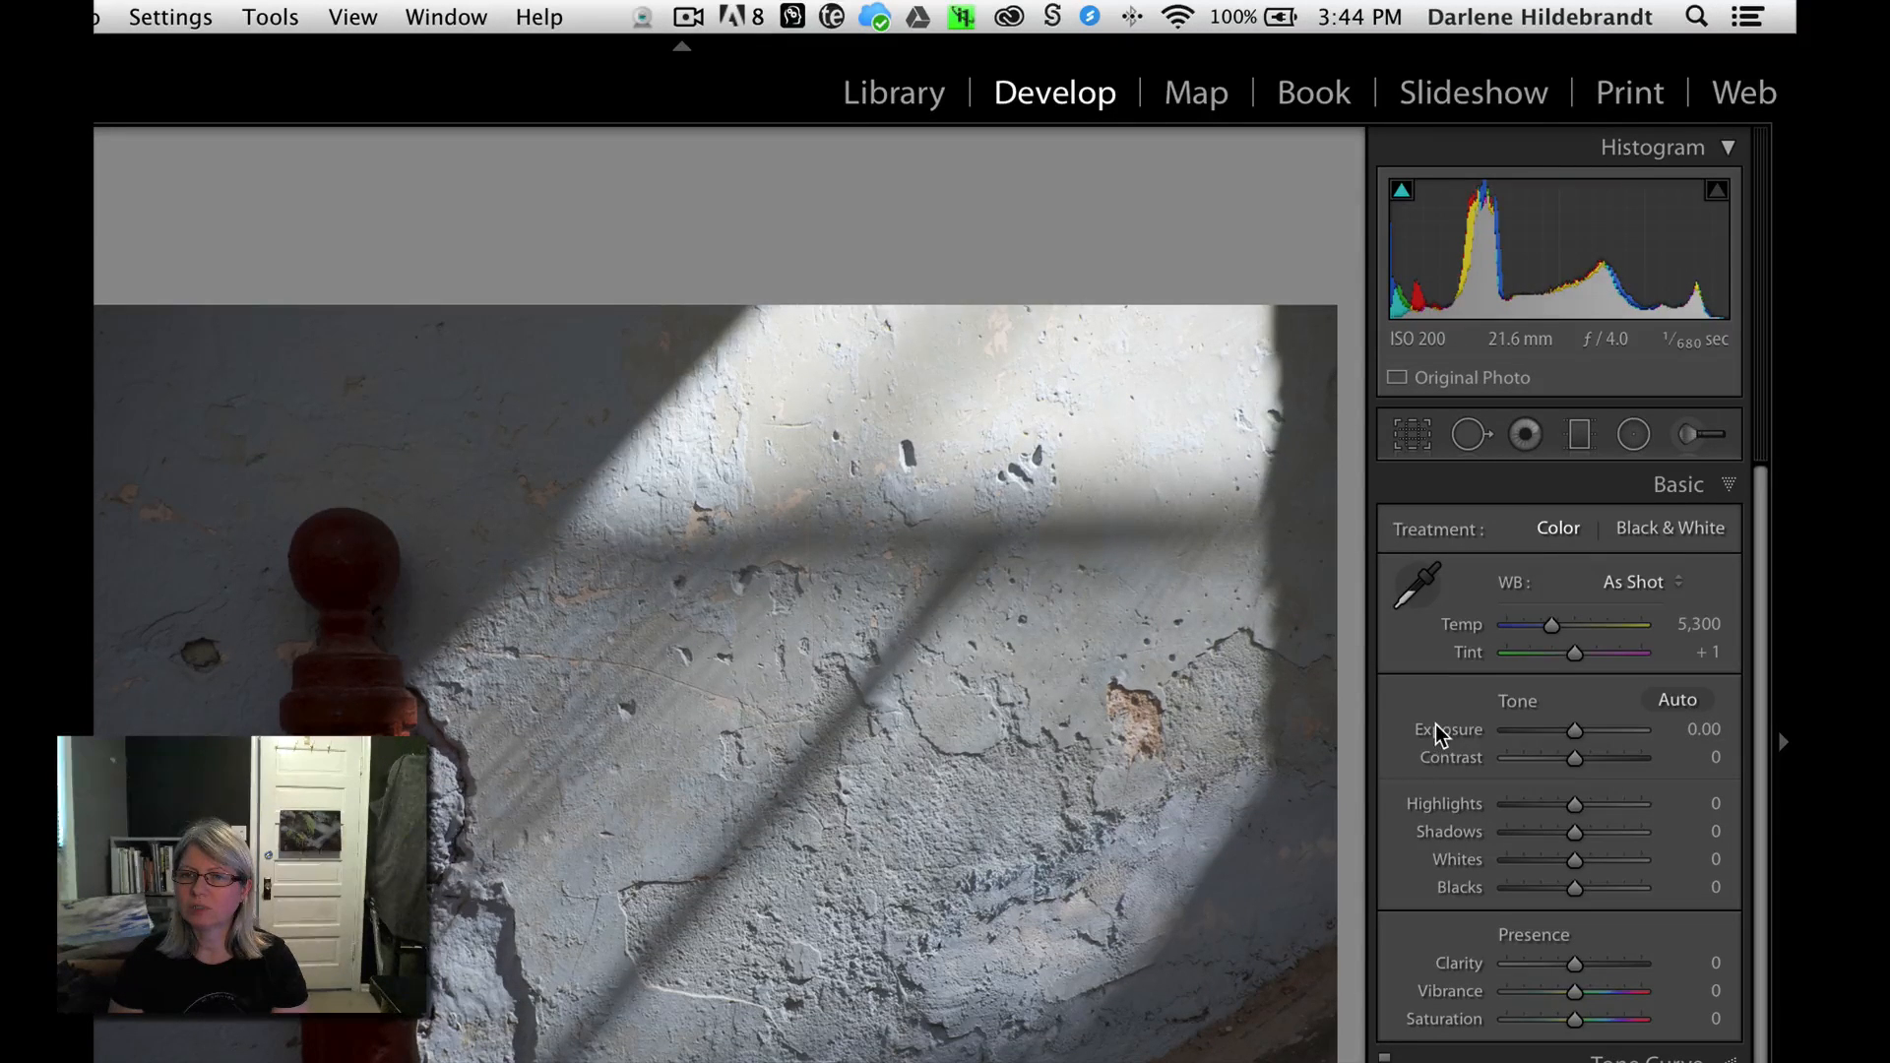
# - Try an Exposure of +0.15 and Auto tone on the red post photo, undoing Auto tone and resetting Exposure to 0
pyautogui.moveTo(1574, 735); pyautogui.dragTo(1575, 741)
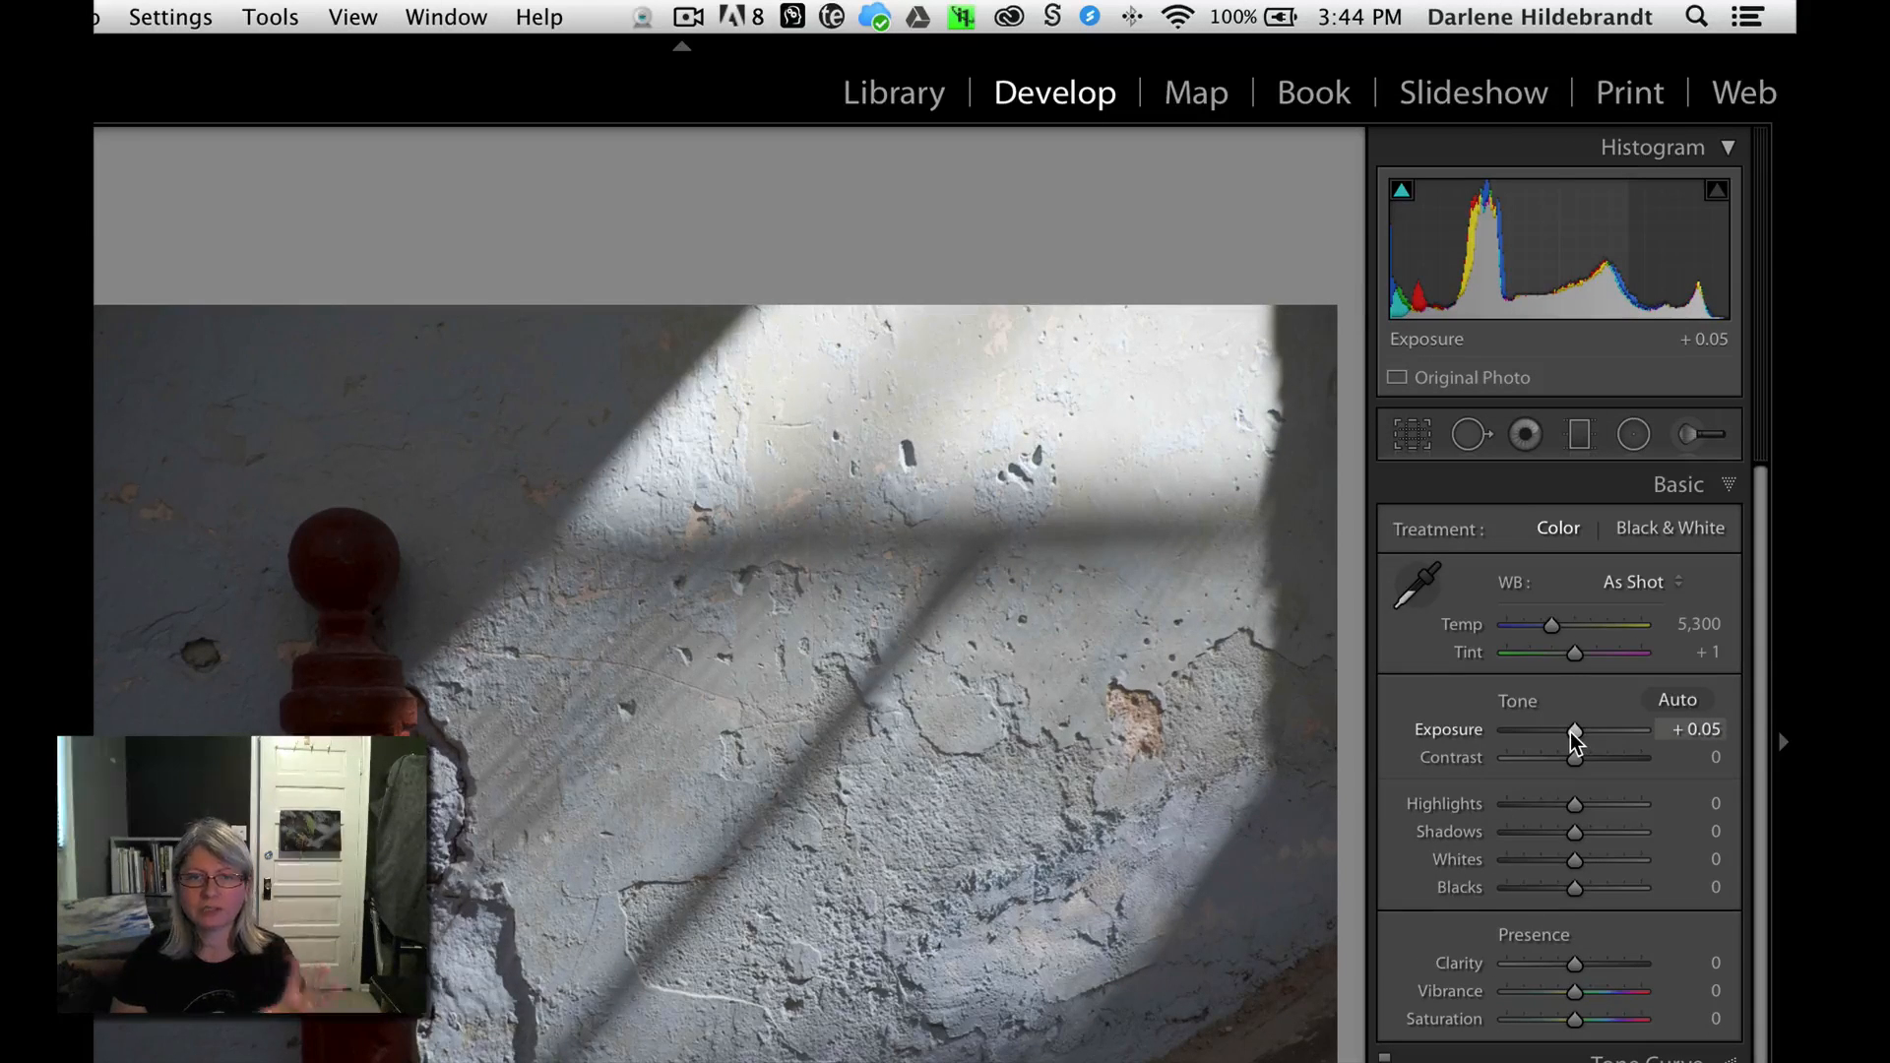
pyautogui.moveTo(1575, 741); pyautogui.dragTo(1577, 740)
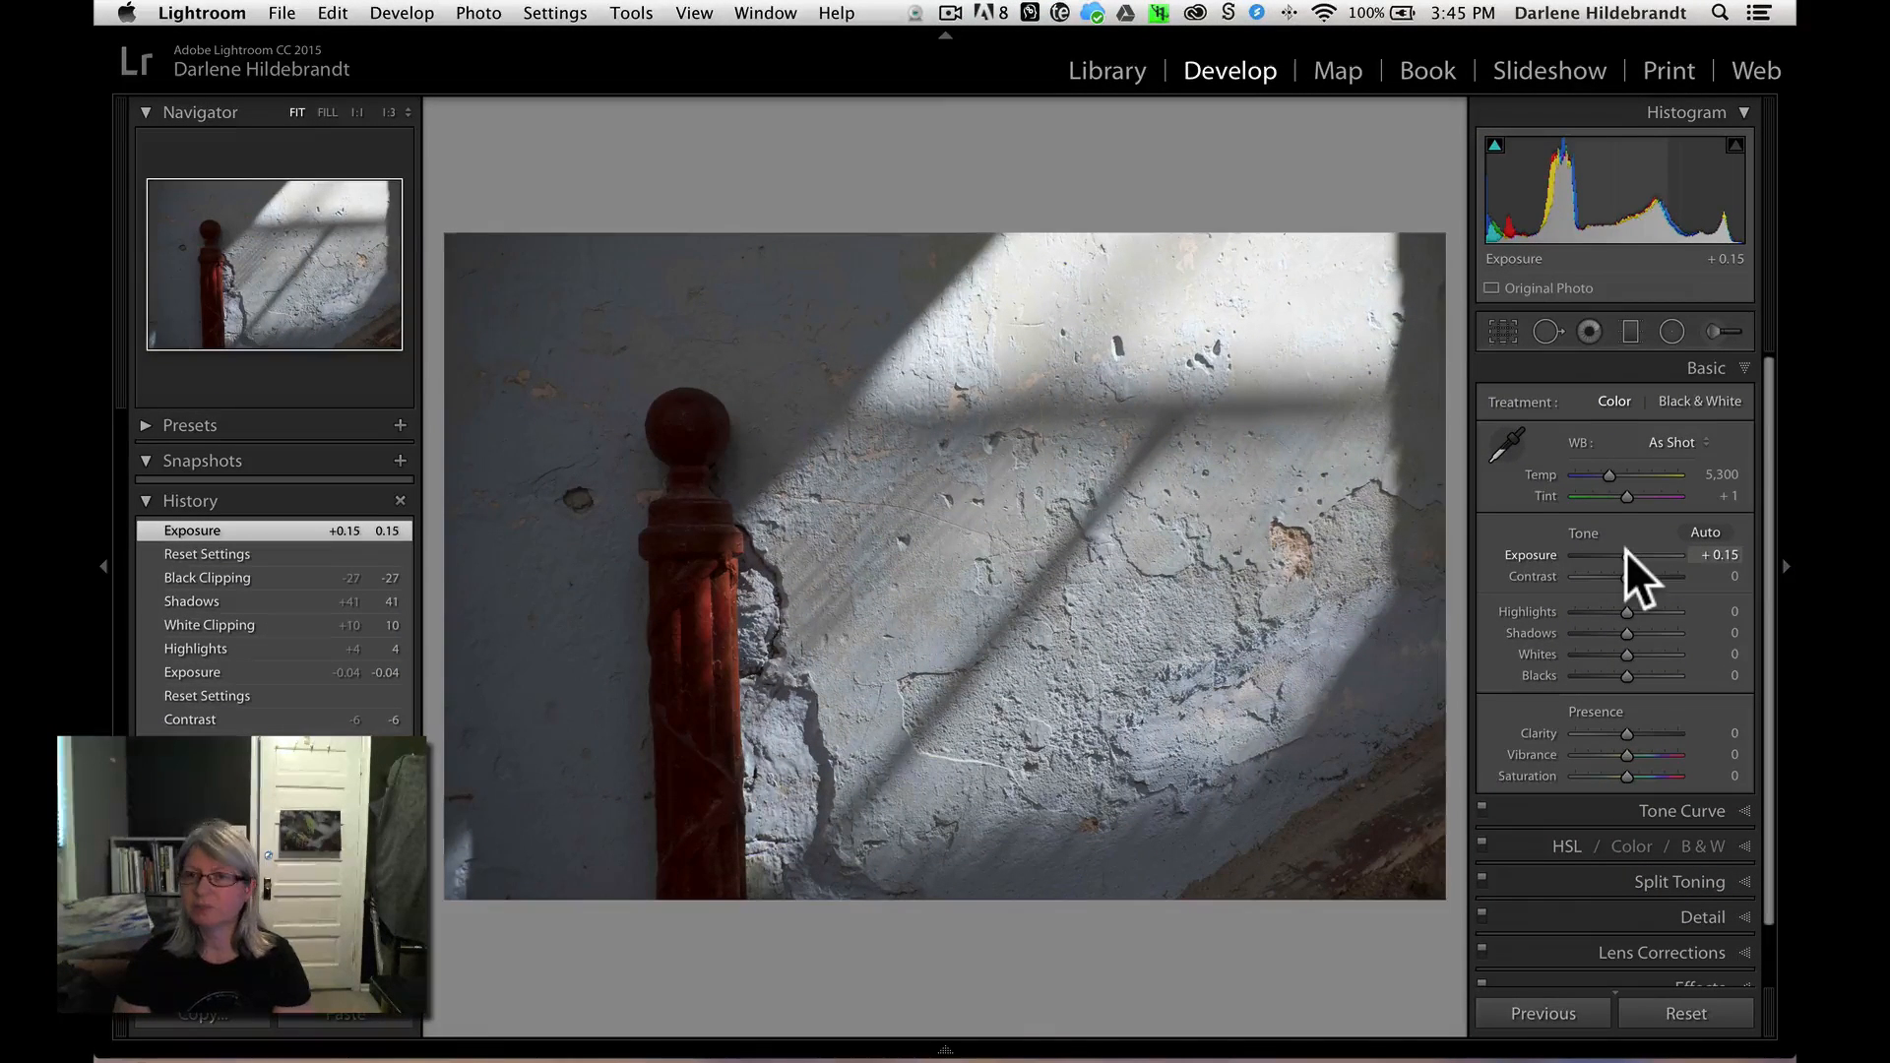
pyautogui.click(1695, 529)
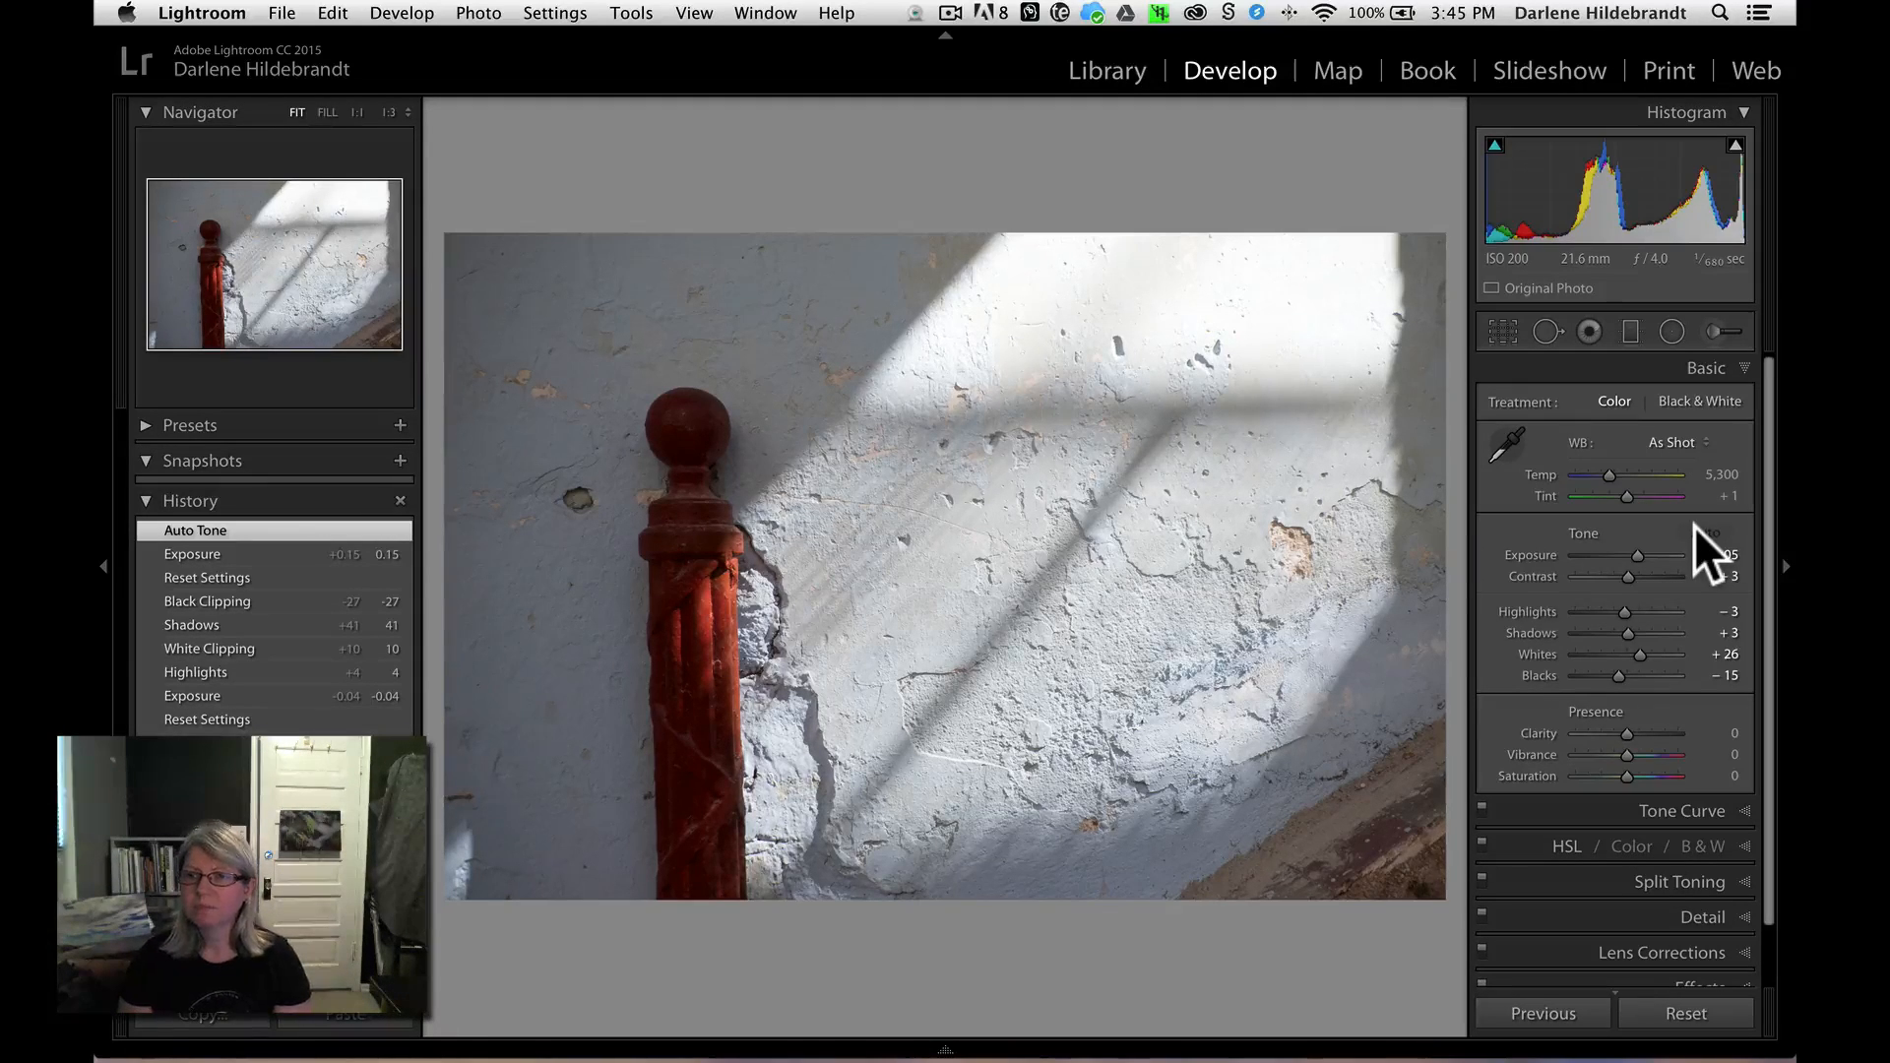
pyautogui.press('super+z')
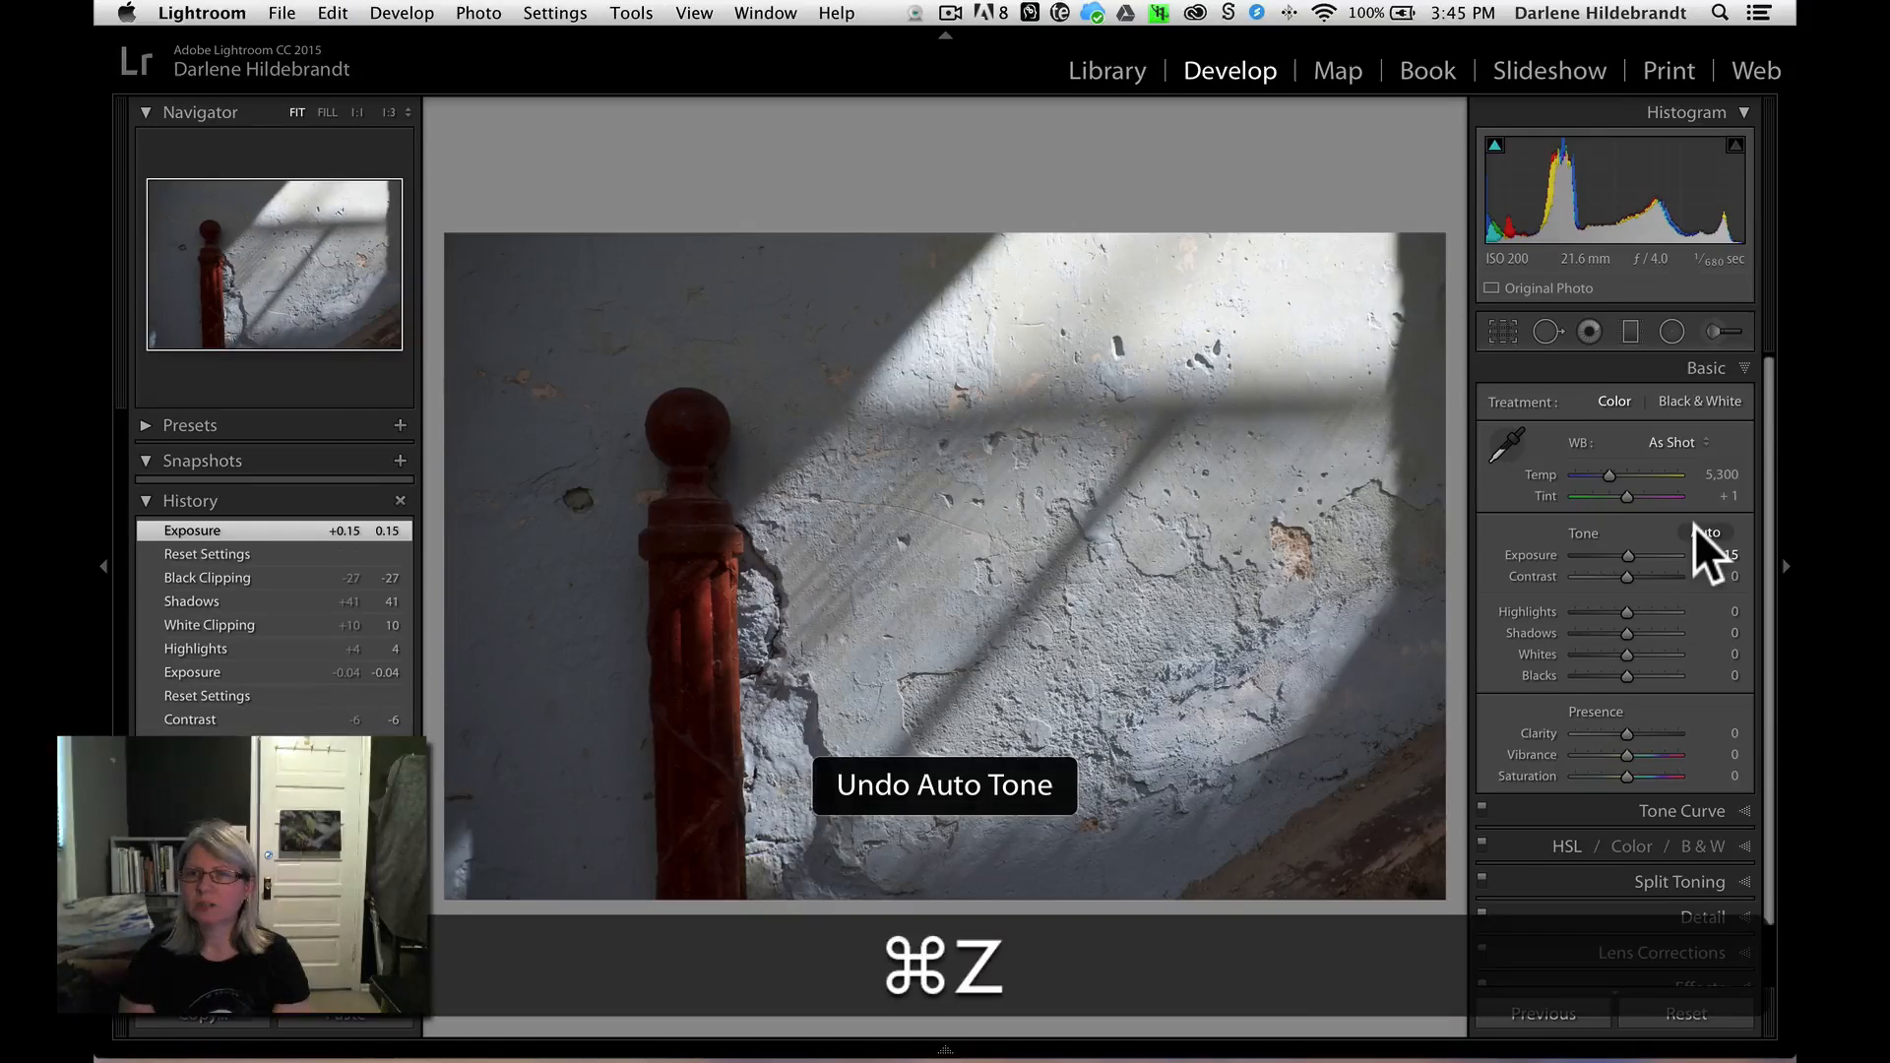
pyautogui.doubleClick(1538, 552)
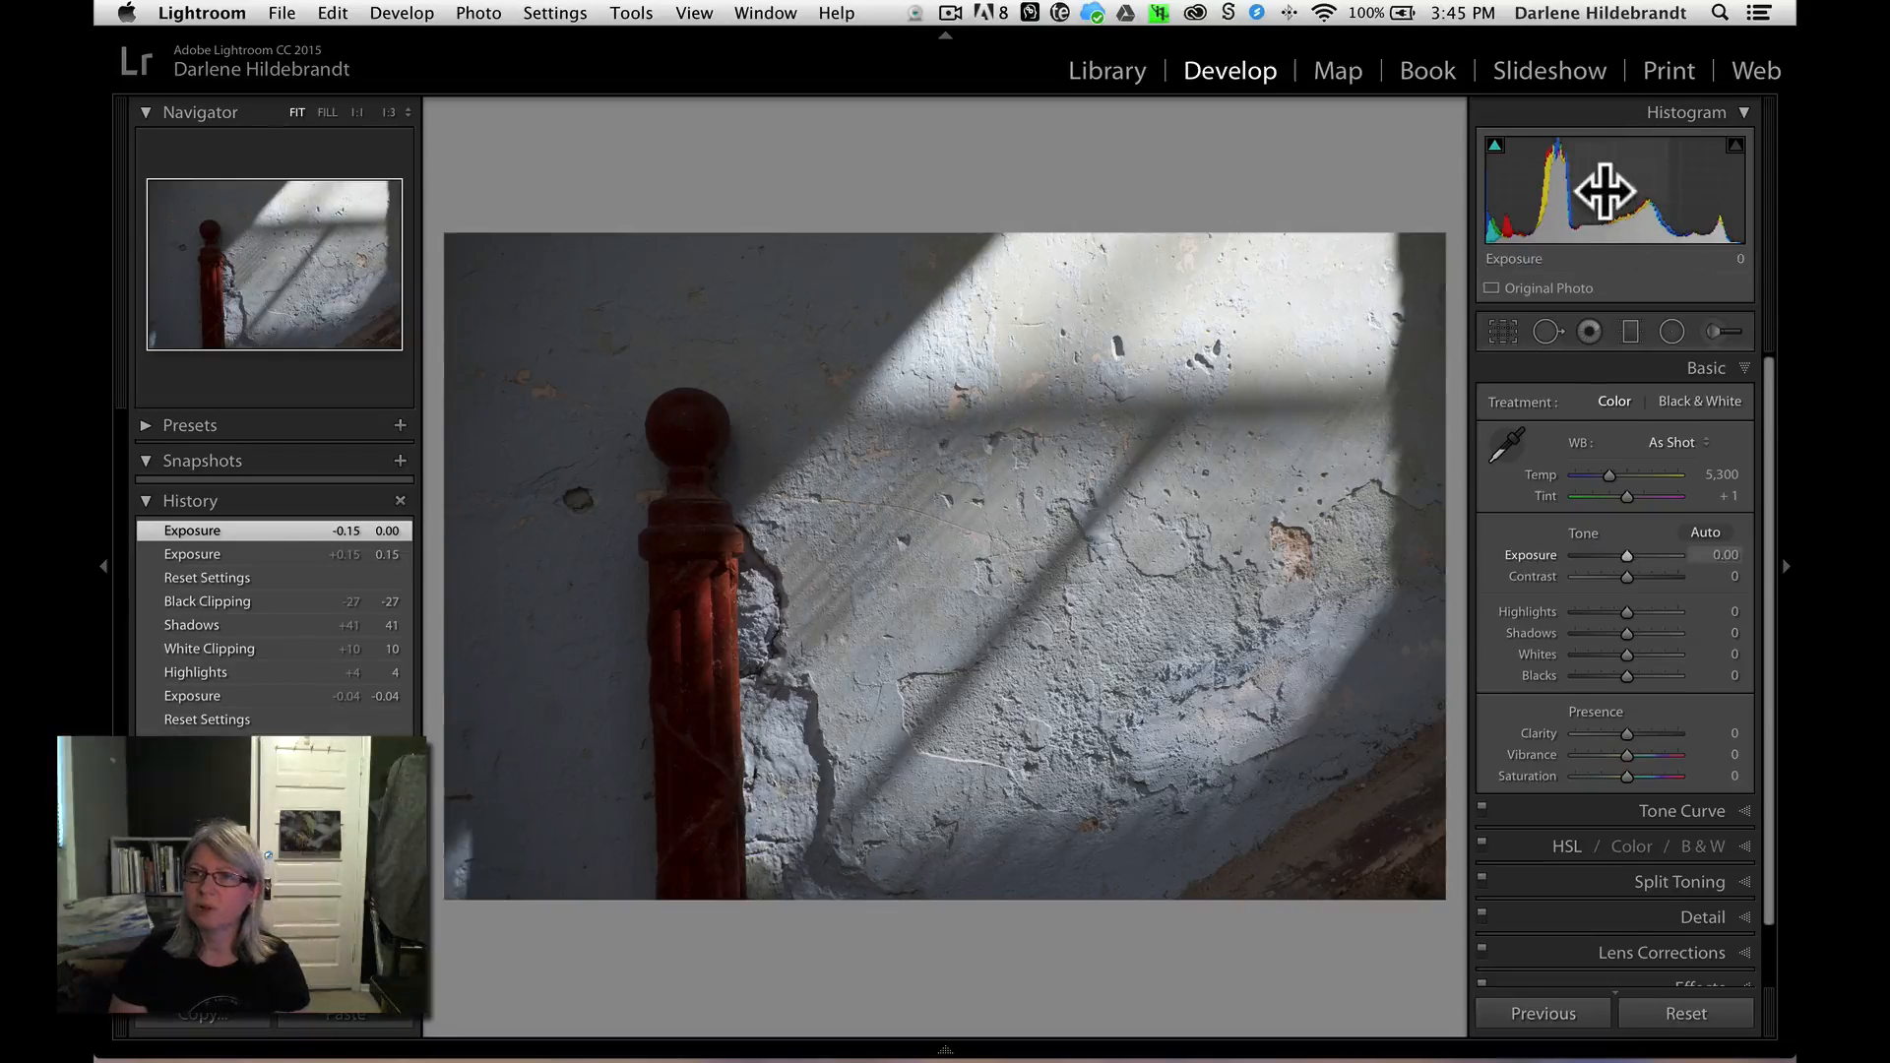
# - Try brightening the photo to an Exposure of +1.64 and darkening it to -0.52, and reset Exposure to 0
pyautogui.press('super')
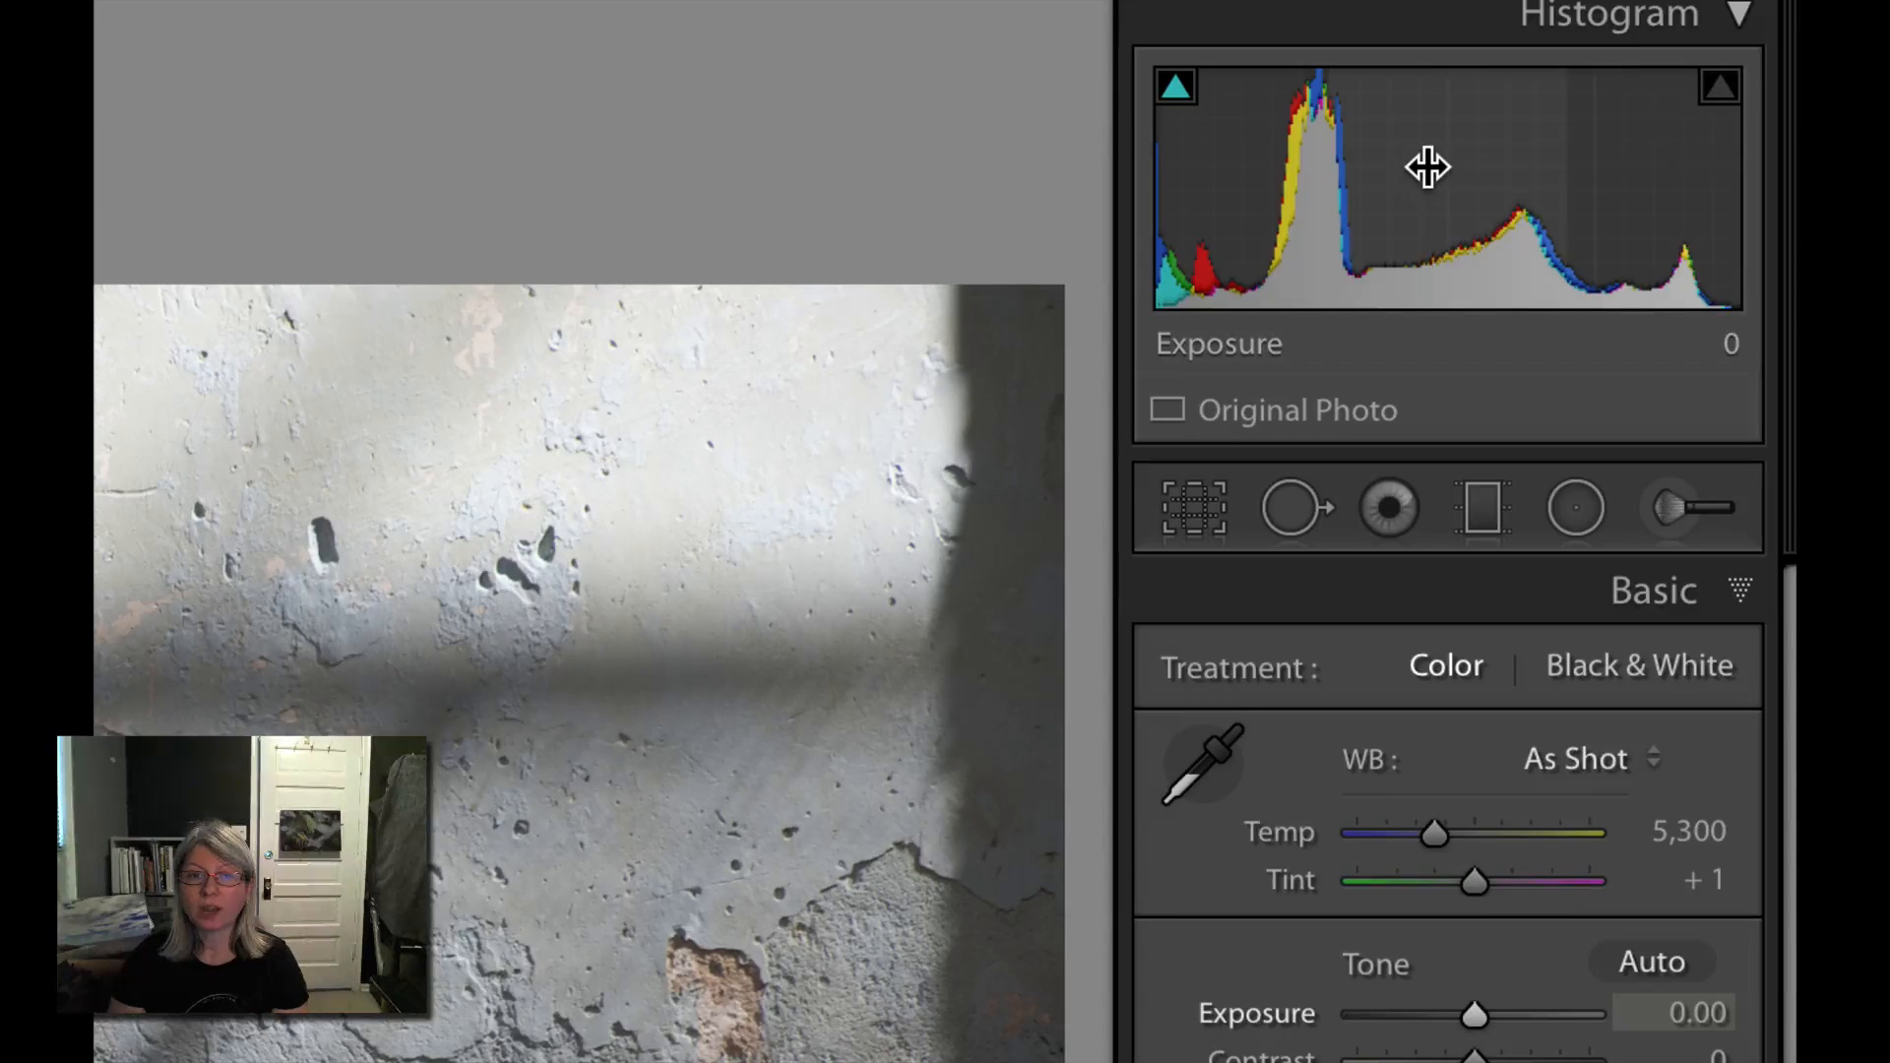
pyautogui.press('super')
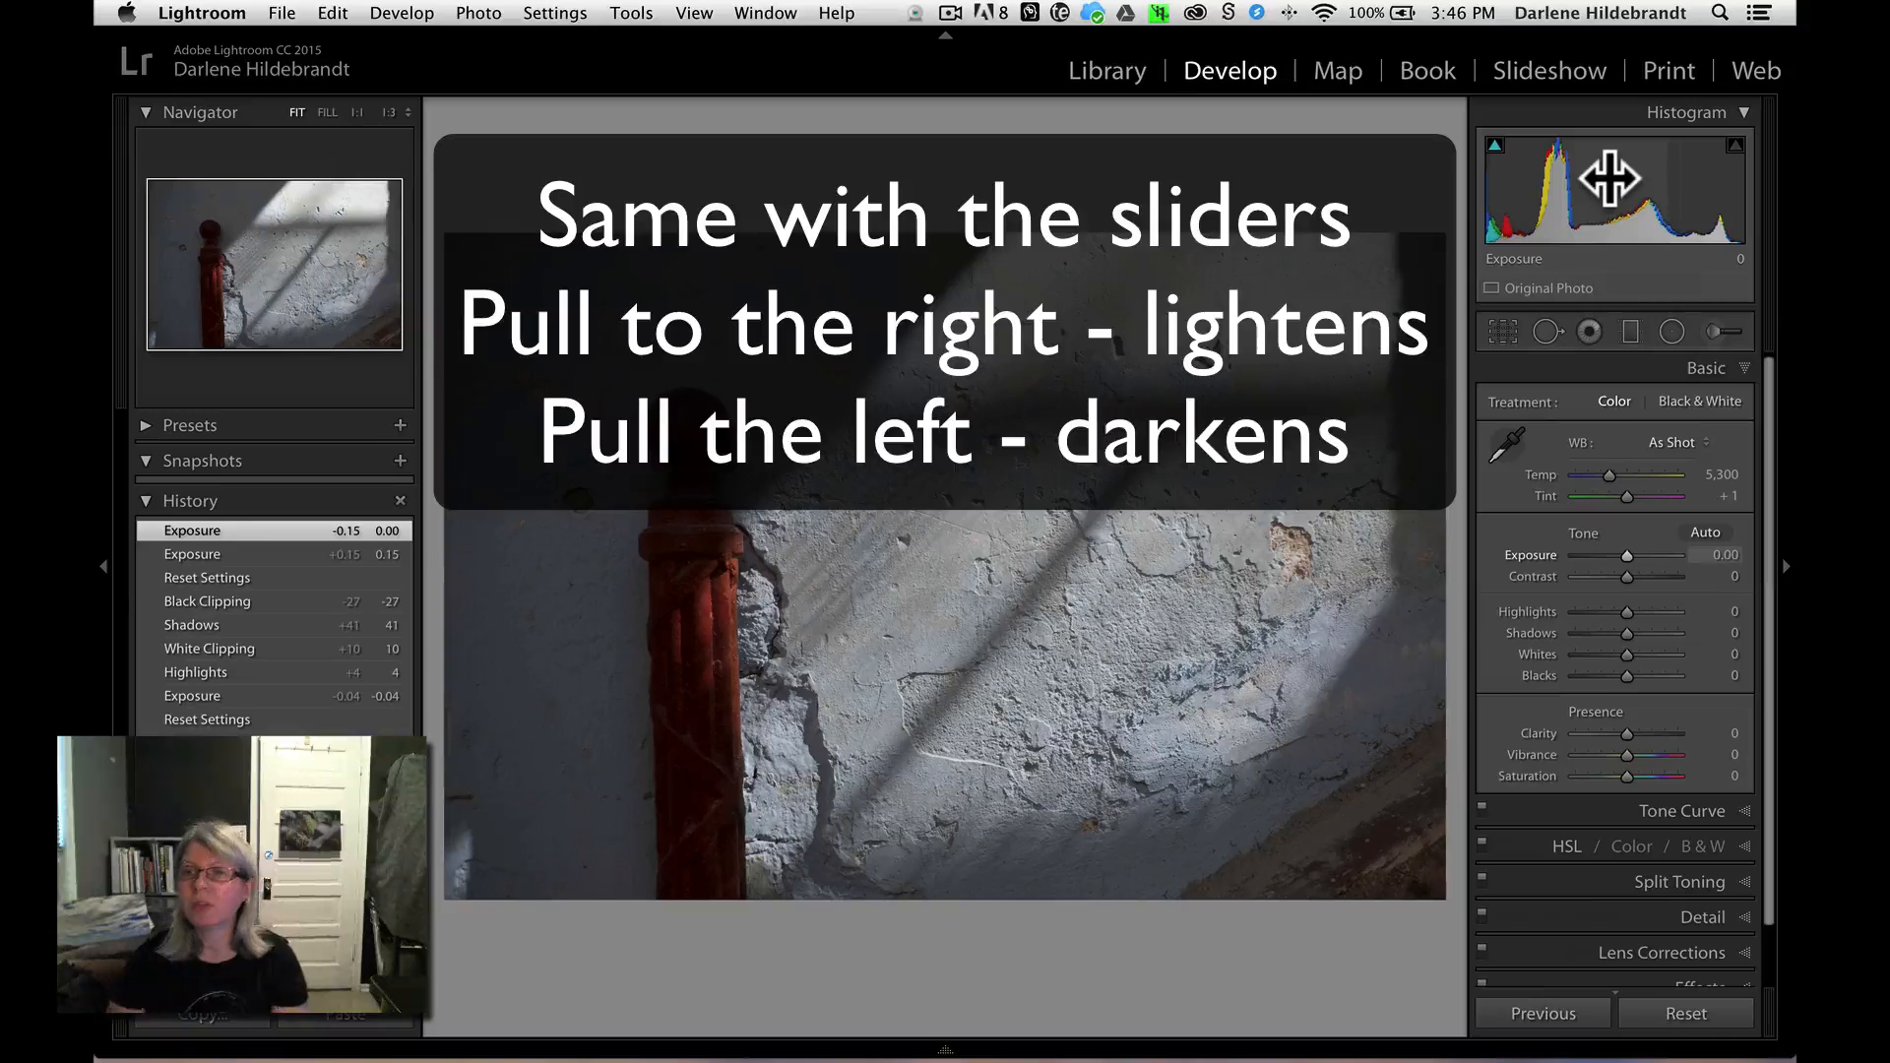
pyautogui.moveTo(1610, 178); pyautogui.dragTo(1683, 179)
pyautogui.moveTo(1637, 556); pyautogui.dragTo(1645, 556)
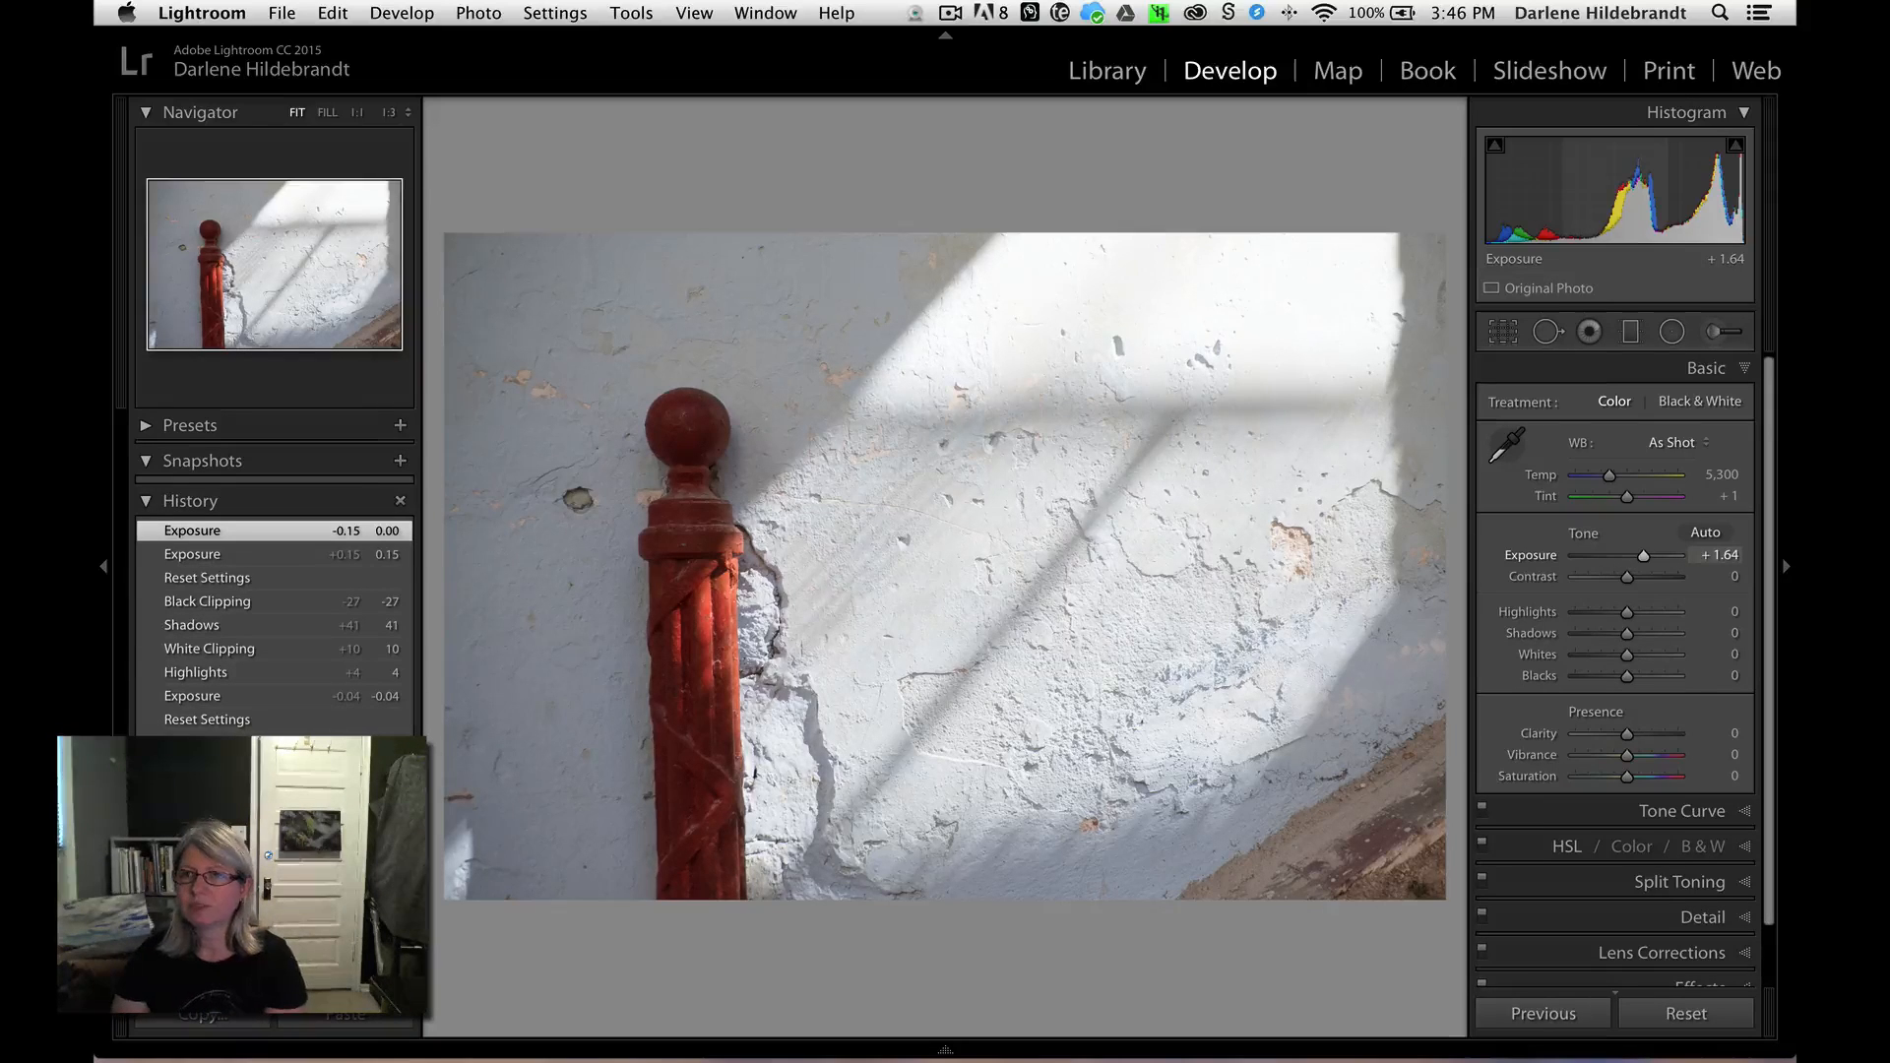
pyautogui.moveTo(1643, 556); pyautogui.dragTo(1622, 556)
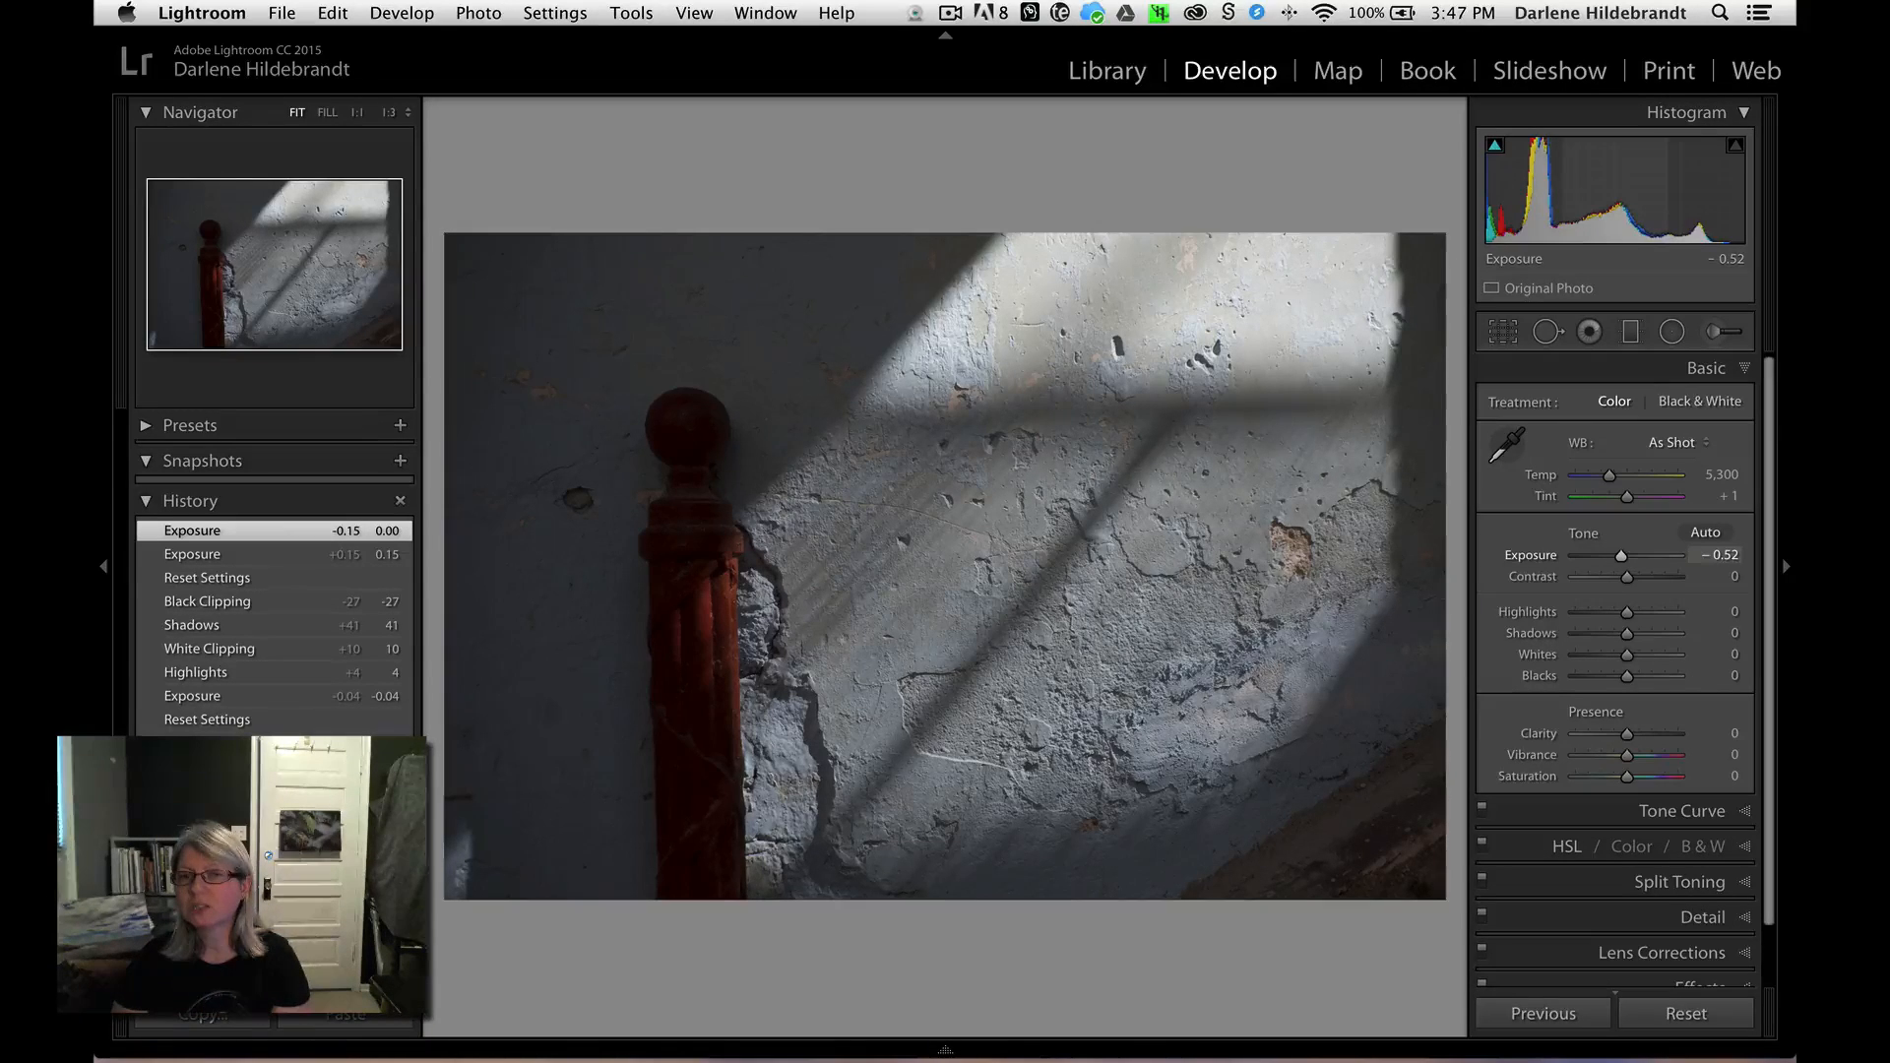
pyautogui.moveTo(1608, 177); pyautogui.dragTo(1607, 178)
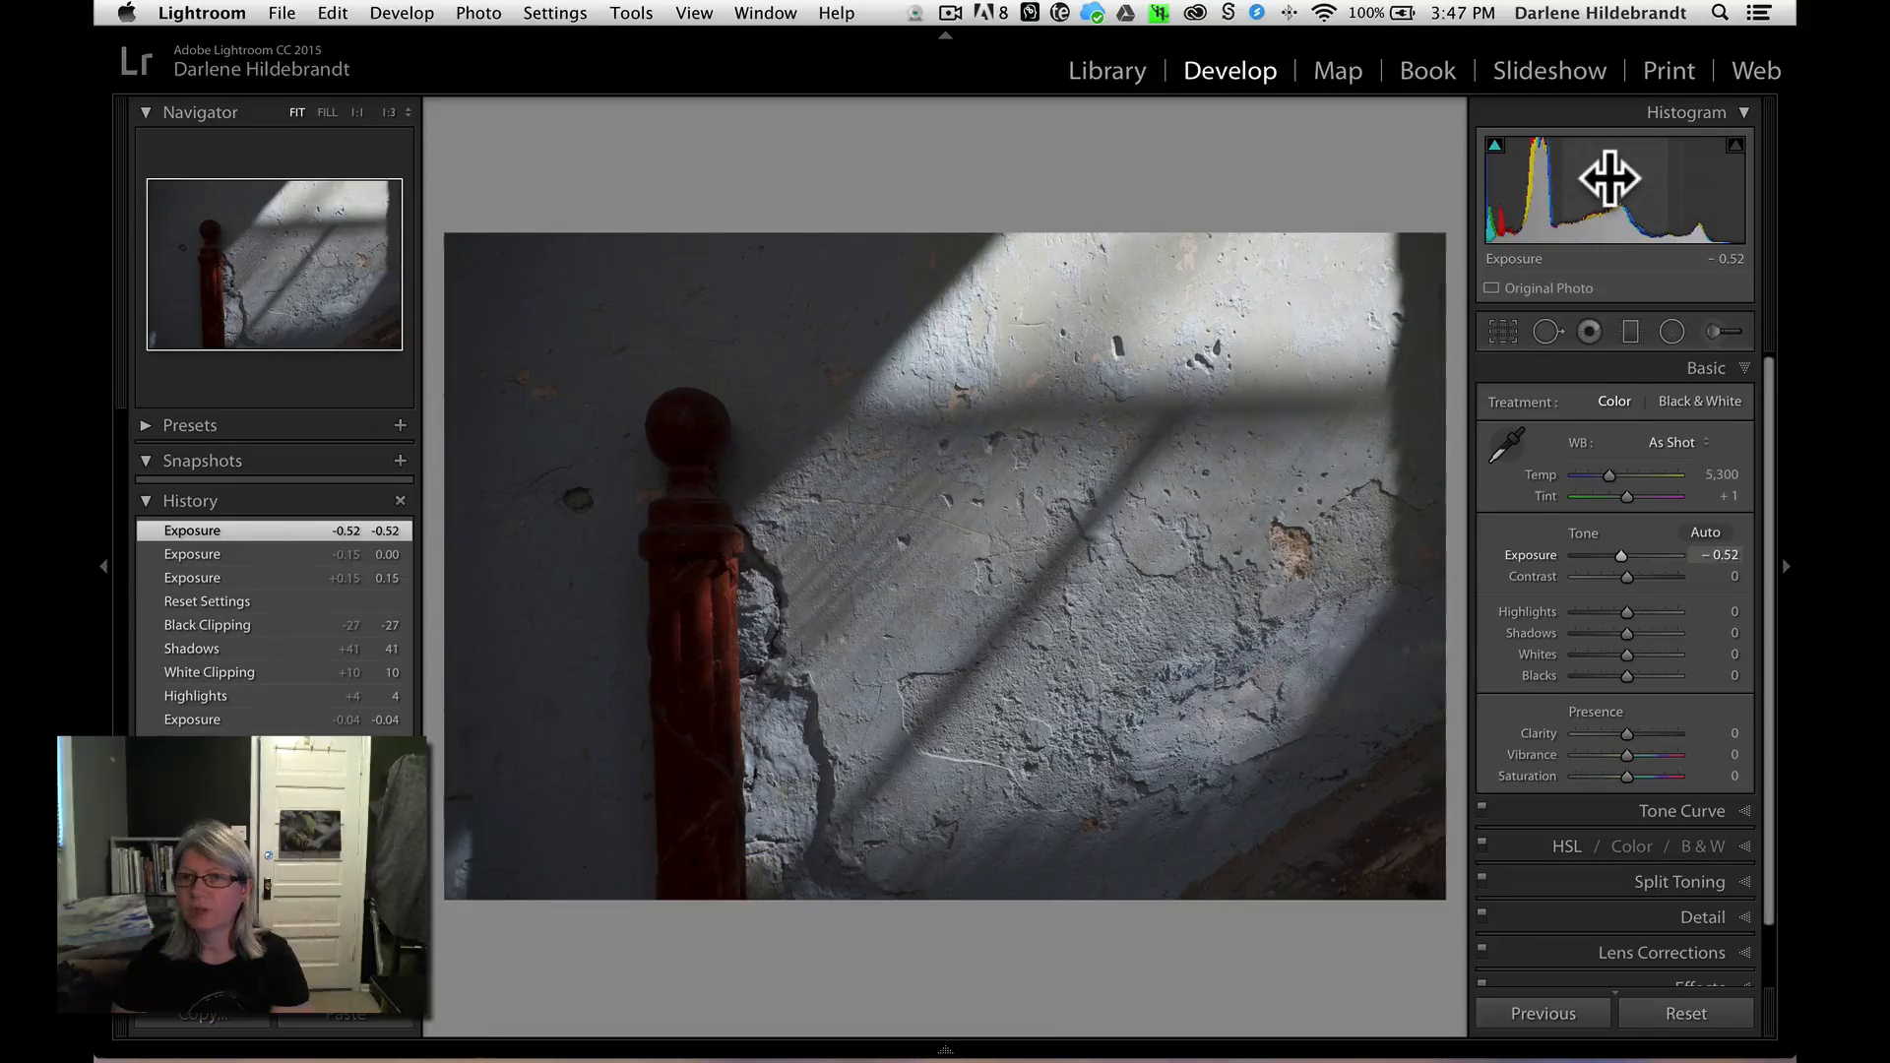
pyautogui.doubleClick(1532, 555)
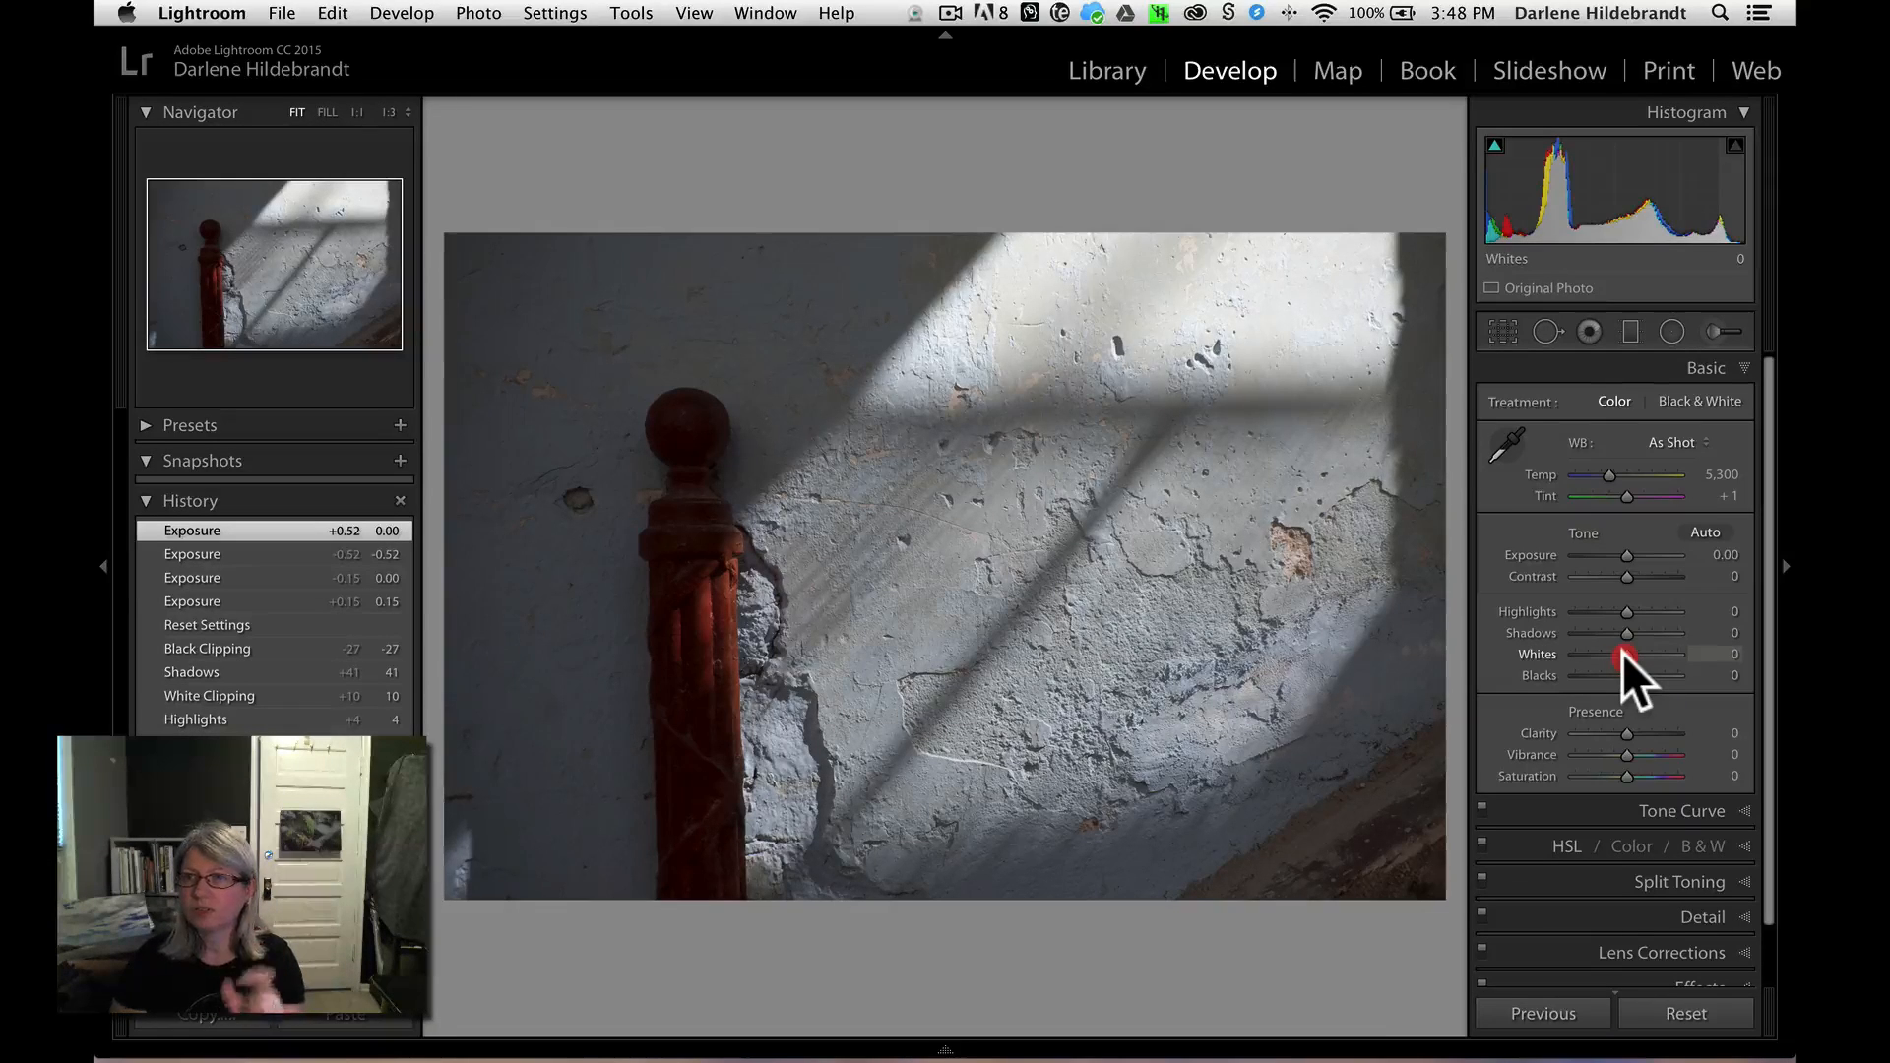
# - Try Whites at +100 and -100, checking the highlight clipping for each extreme, and reset Whites to 0
pyautogui.moveTo(1623, 653); pyautogui.dragTo(1697, 651)
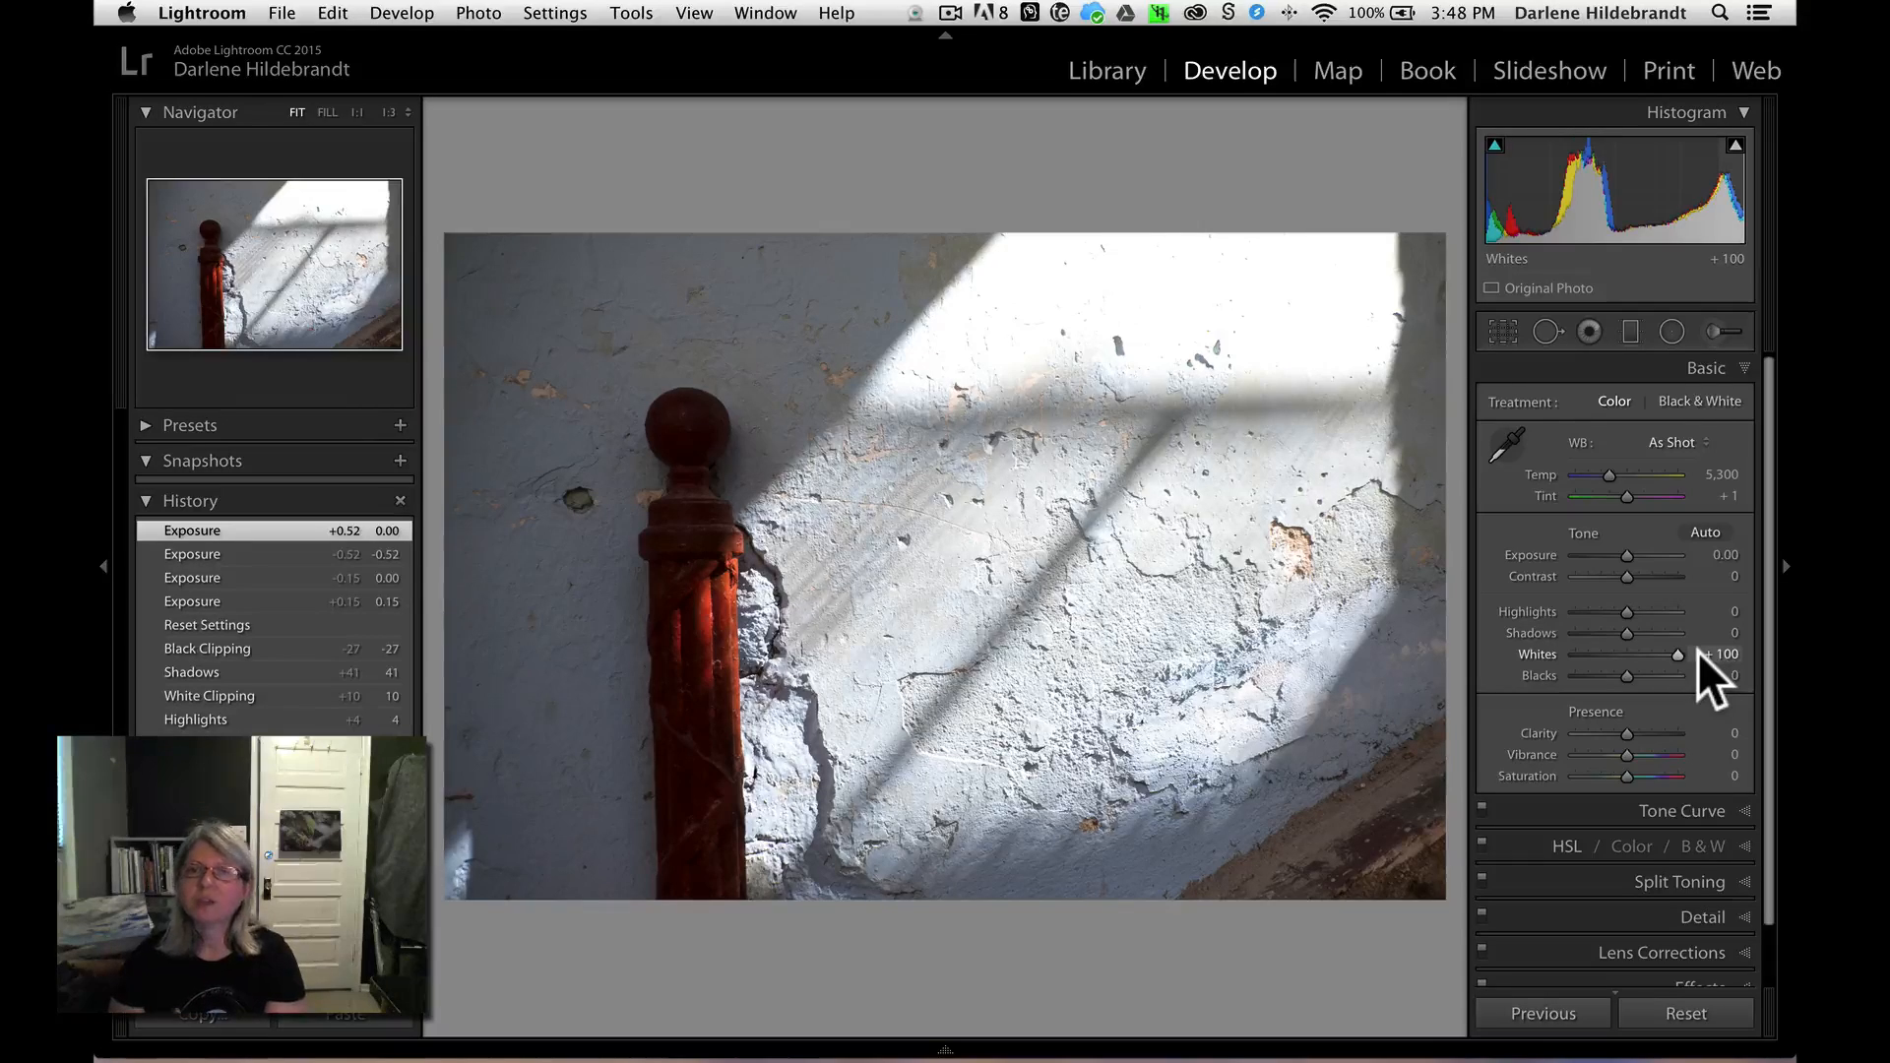
pyautogui.moveTo(1697, 652); pyautogui.dragTo(1698, 652)
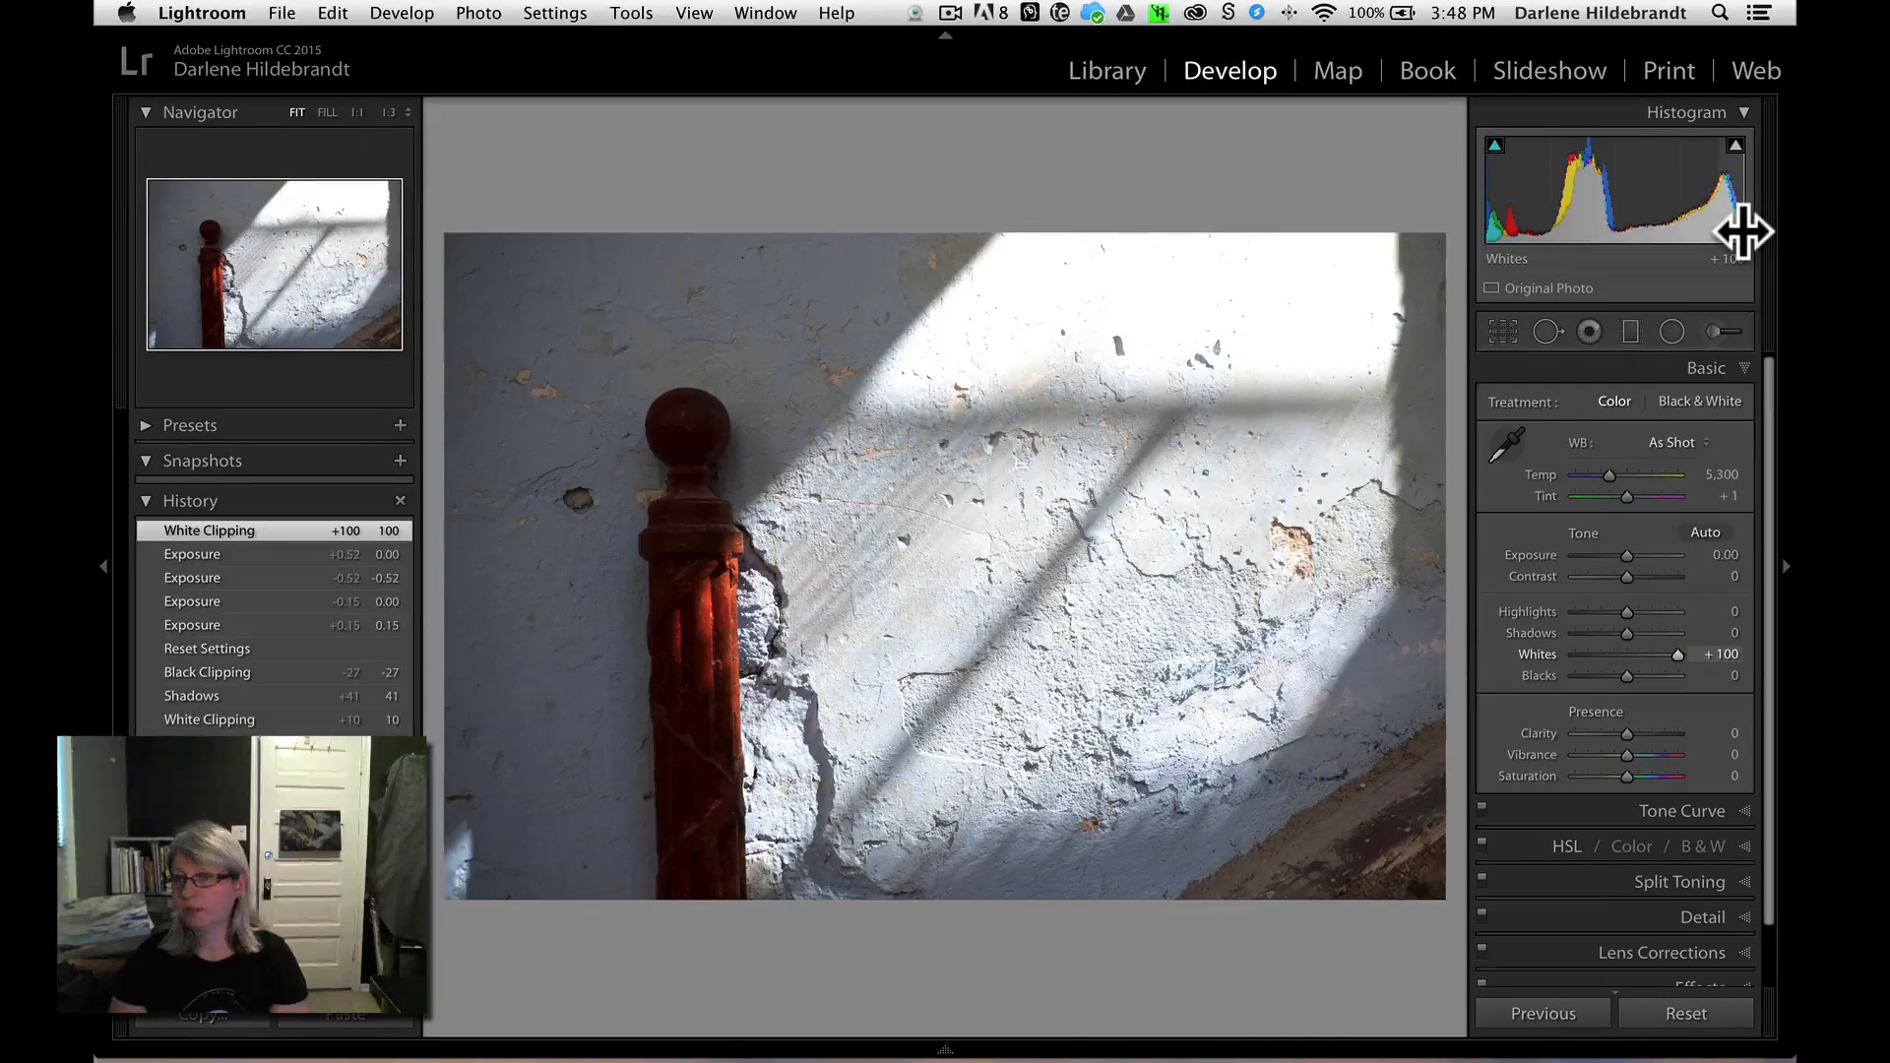
pyautogui.click(1736, 148)
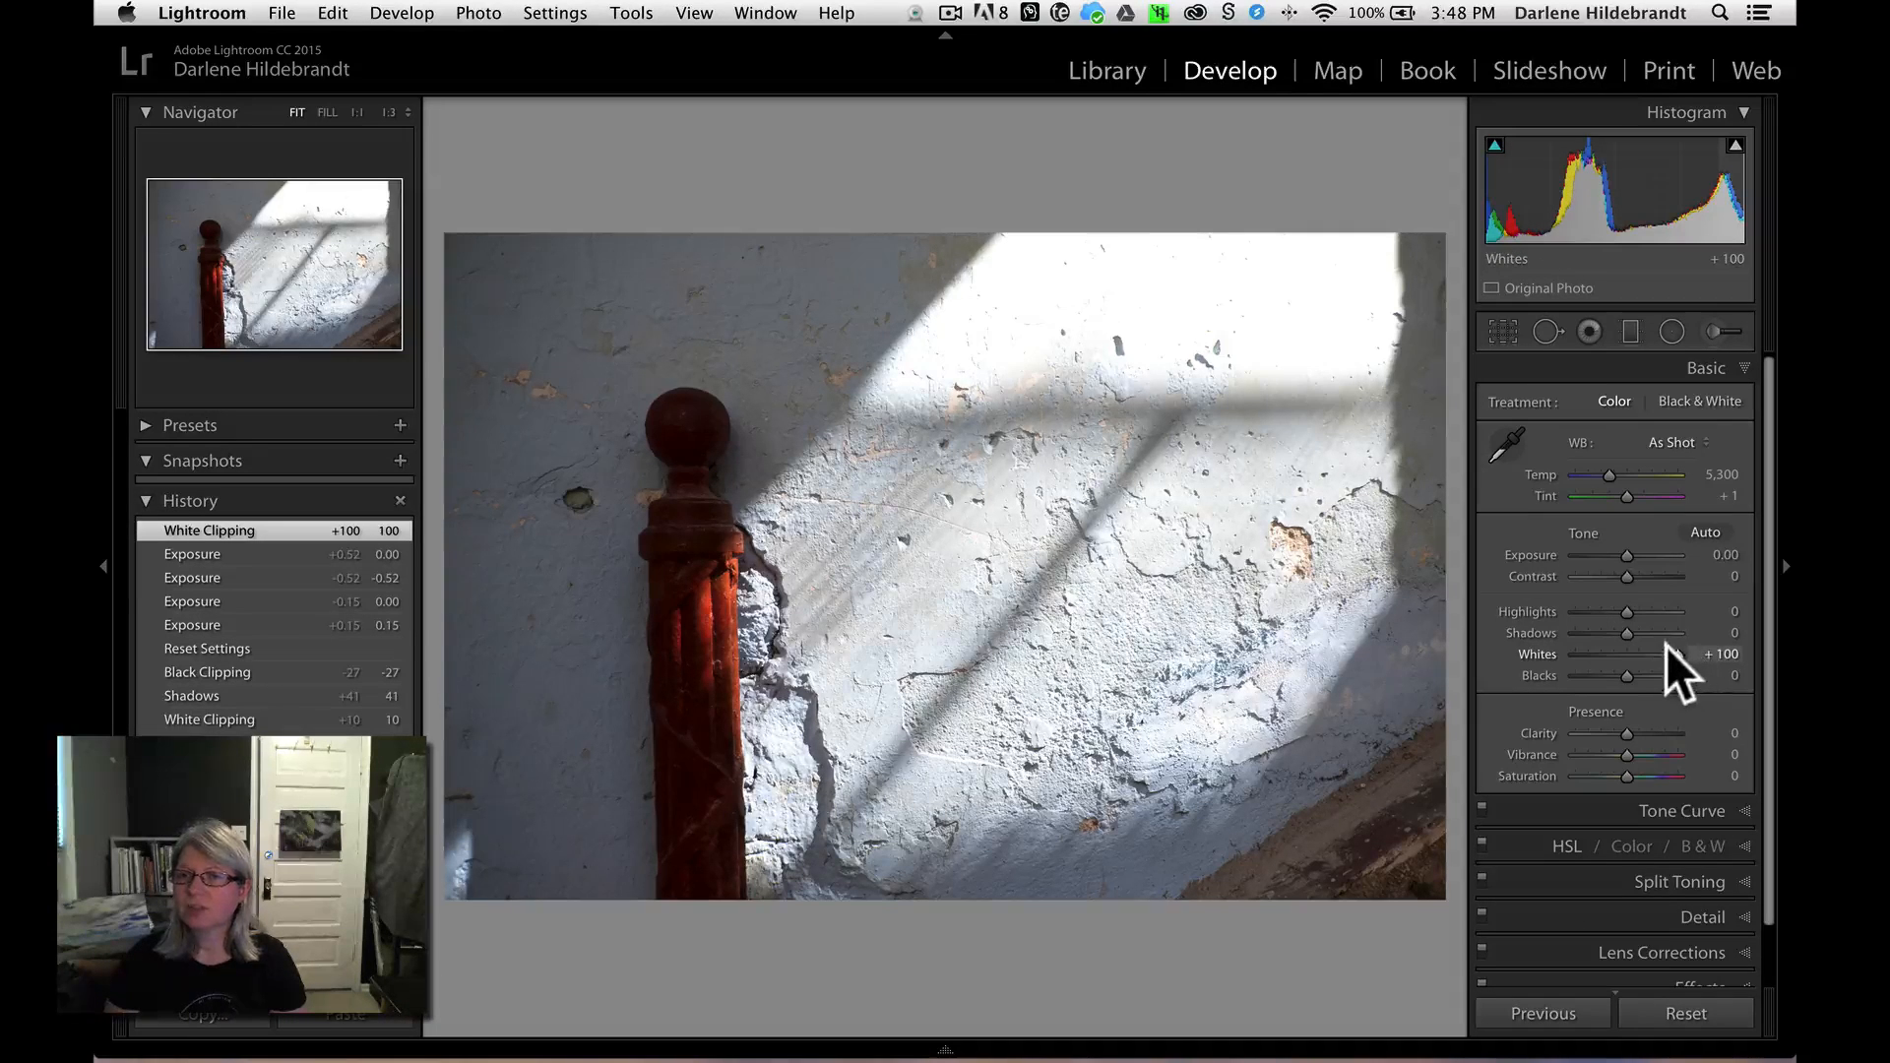
pyautogui.moveTo(1680, 652); pyautogui.dragTo(1501, 642)
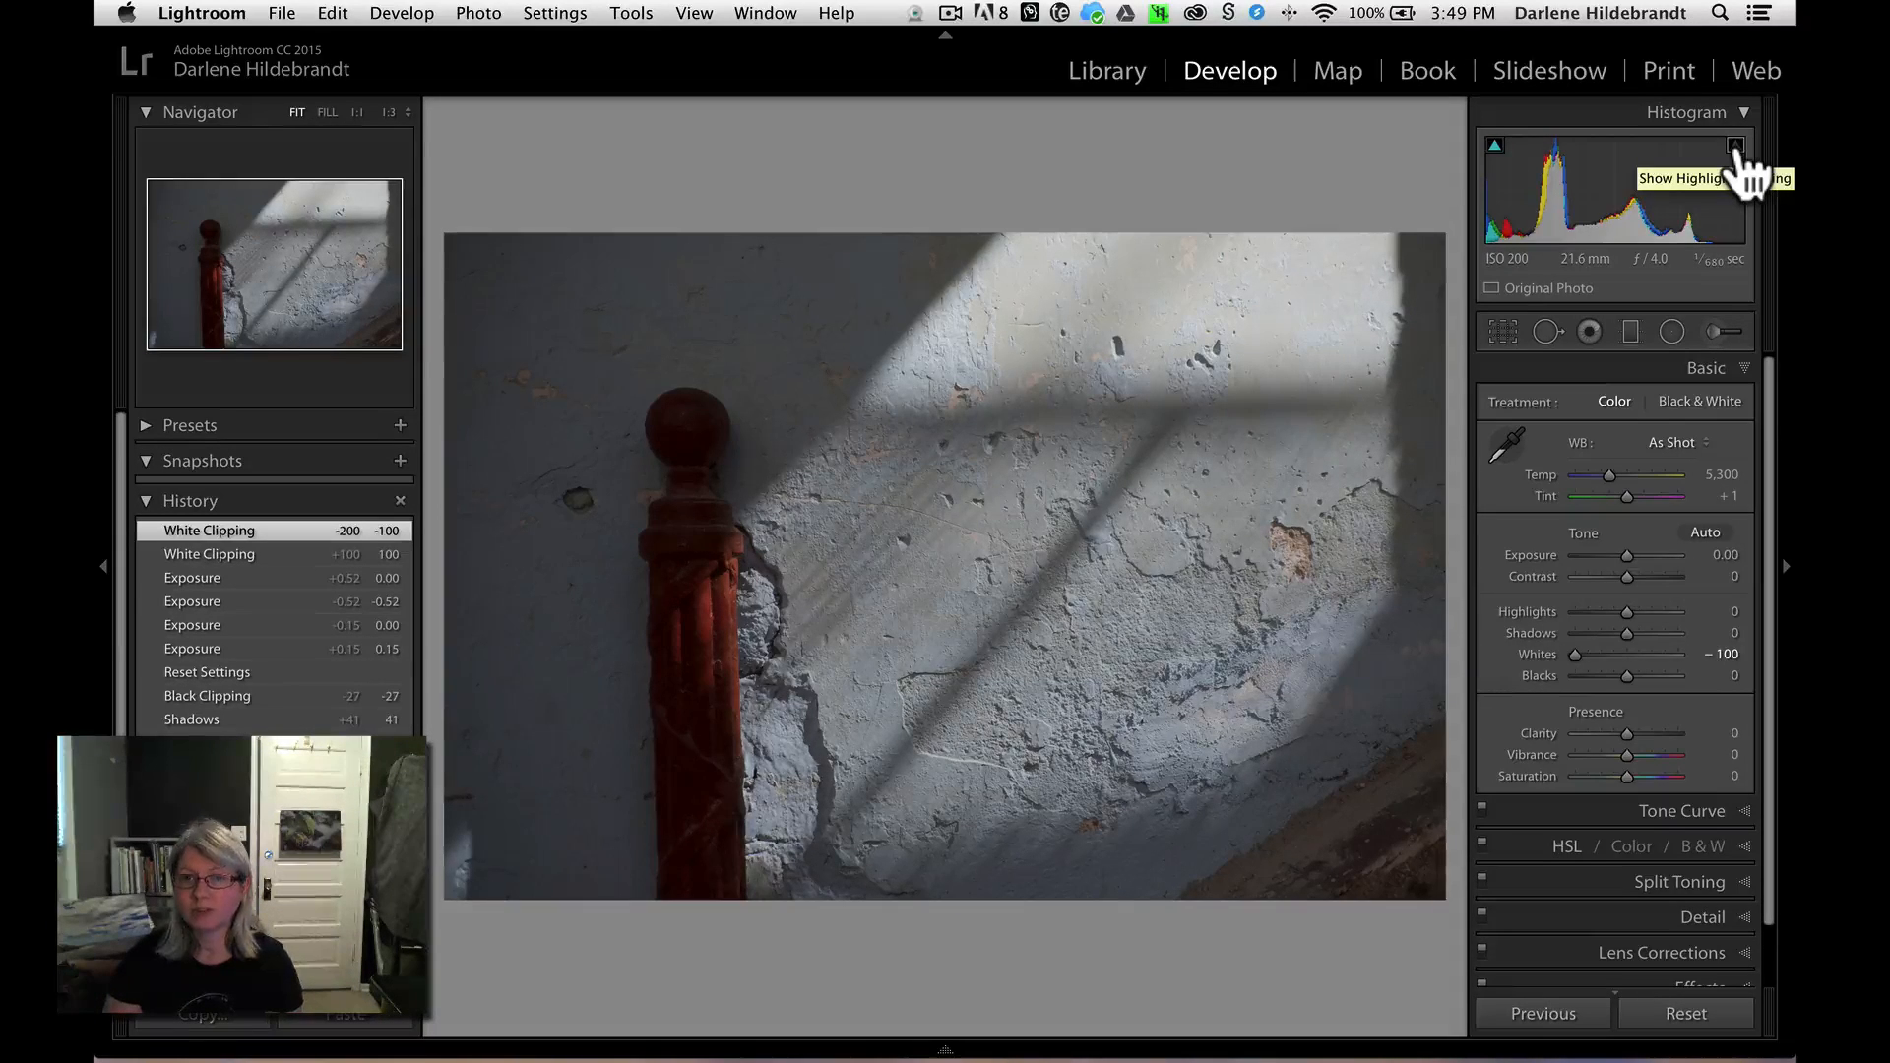
pyautogui.doubleClick(1534, 650)
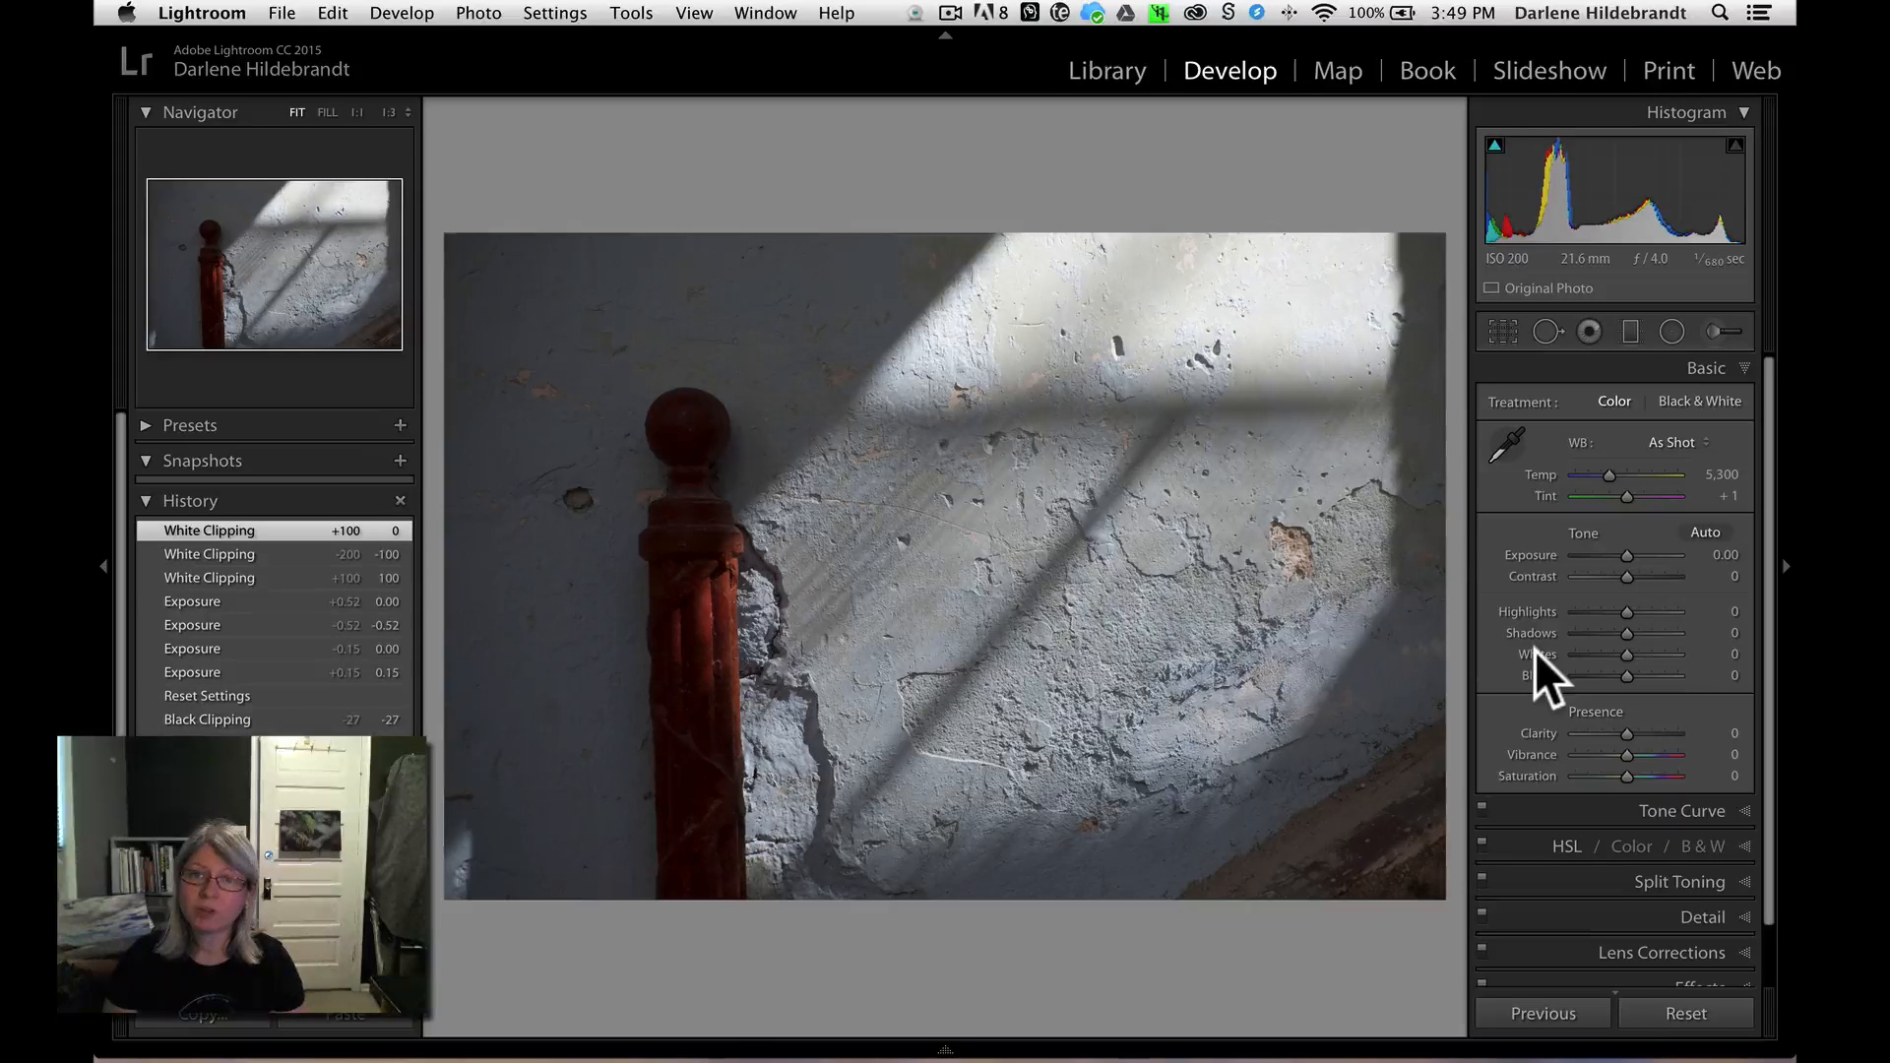
# - Try Whites at +55 and +5 with the highlight clipping preview over the photo, and reset Whites to 0
pyautogui.press('alt')
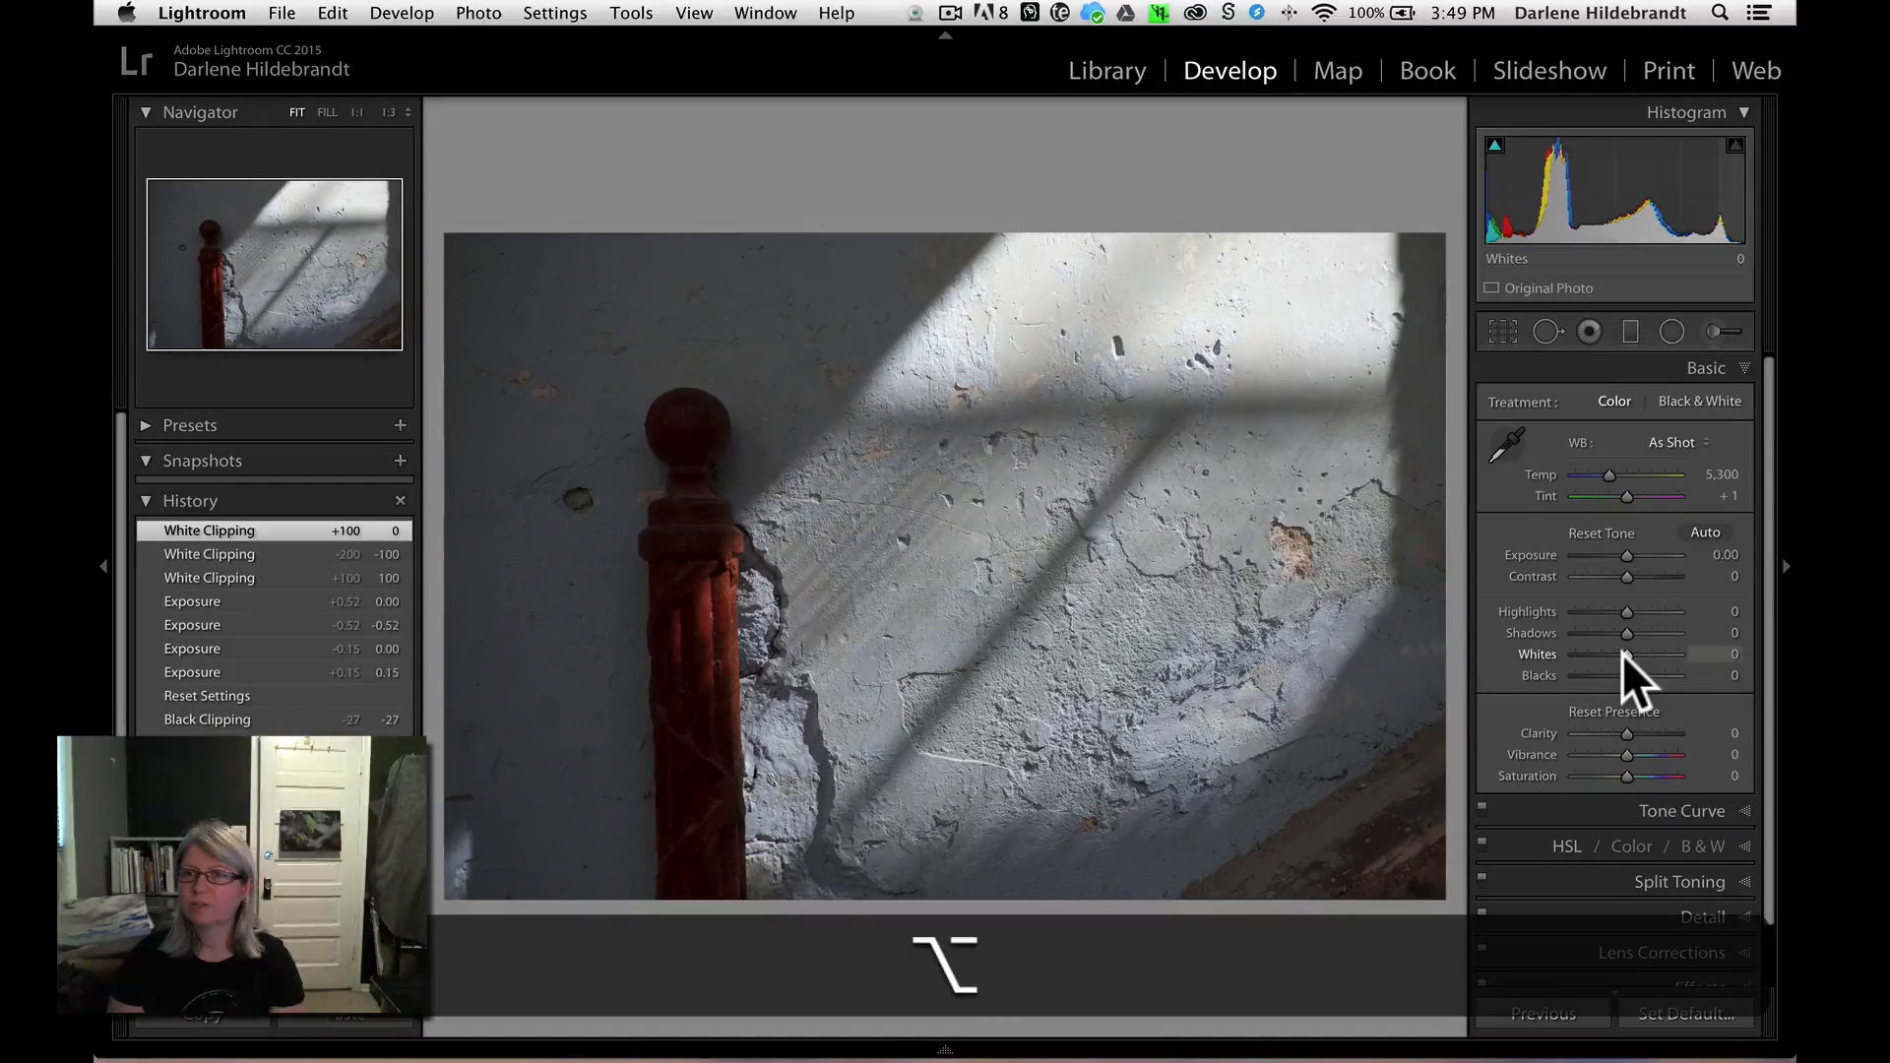
pyautogui.keyDown('alt'); pyautogui.click(1623, 654); pyautogui.keyUp('alt')
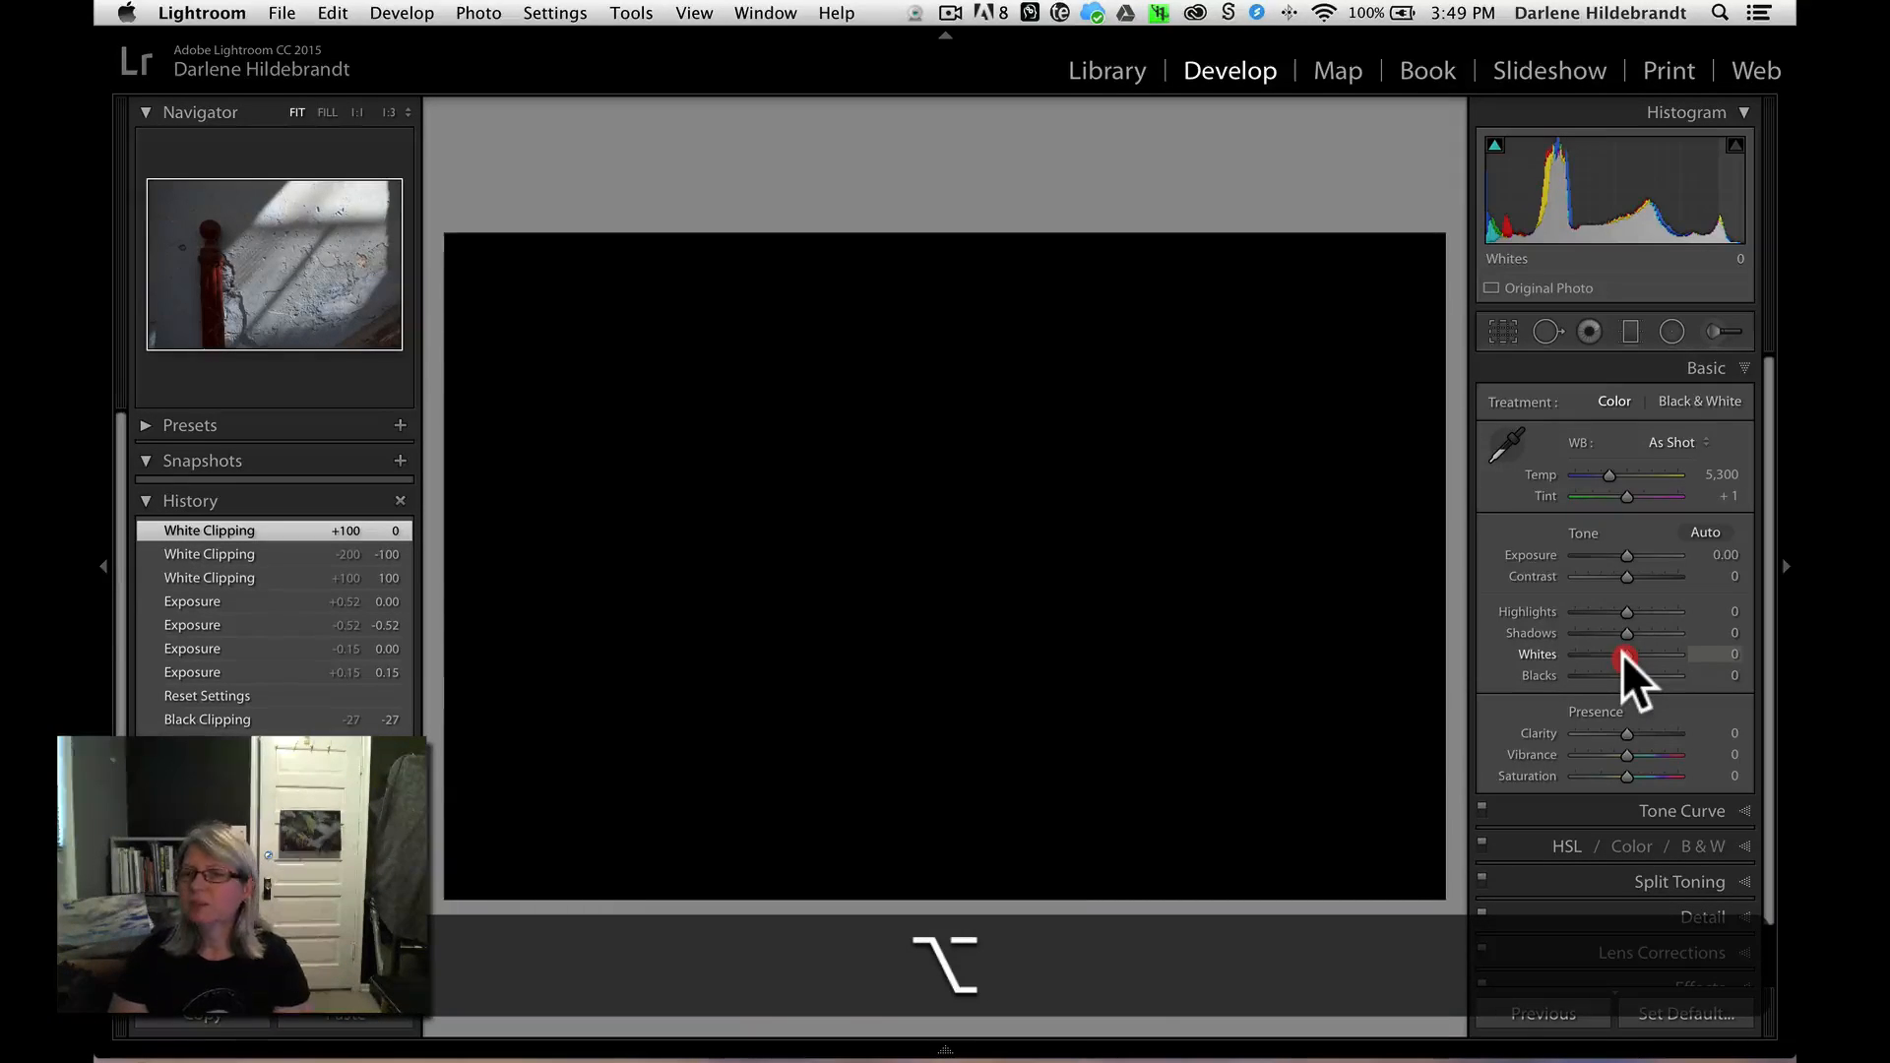
pyautogui.moveTo(1623, 654); pyautogui.dragTo(1650, 654)
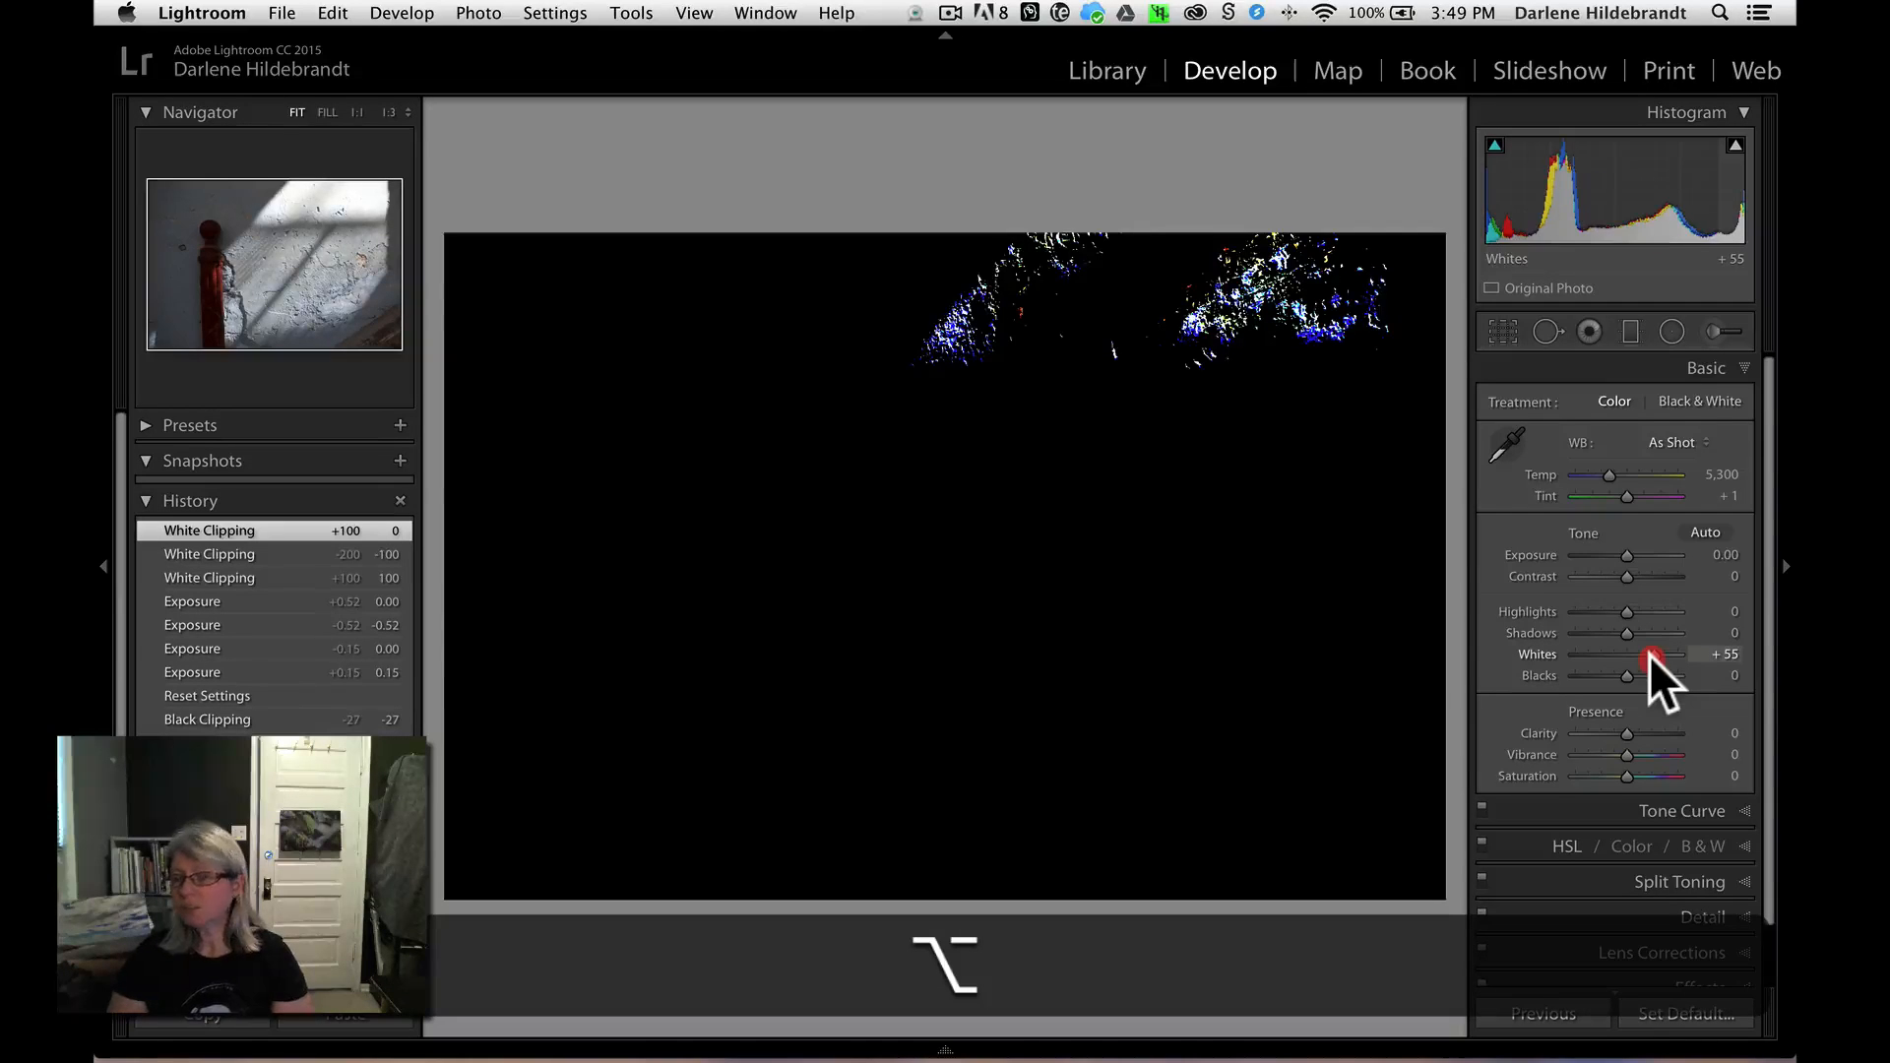
pyautogui.moveTo(1650, 654); pyautogui.dragTo(1625, 652)
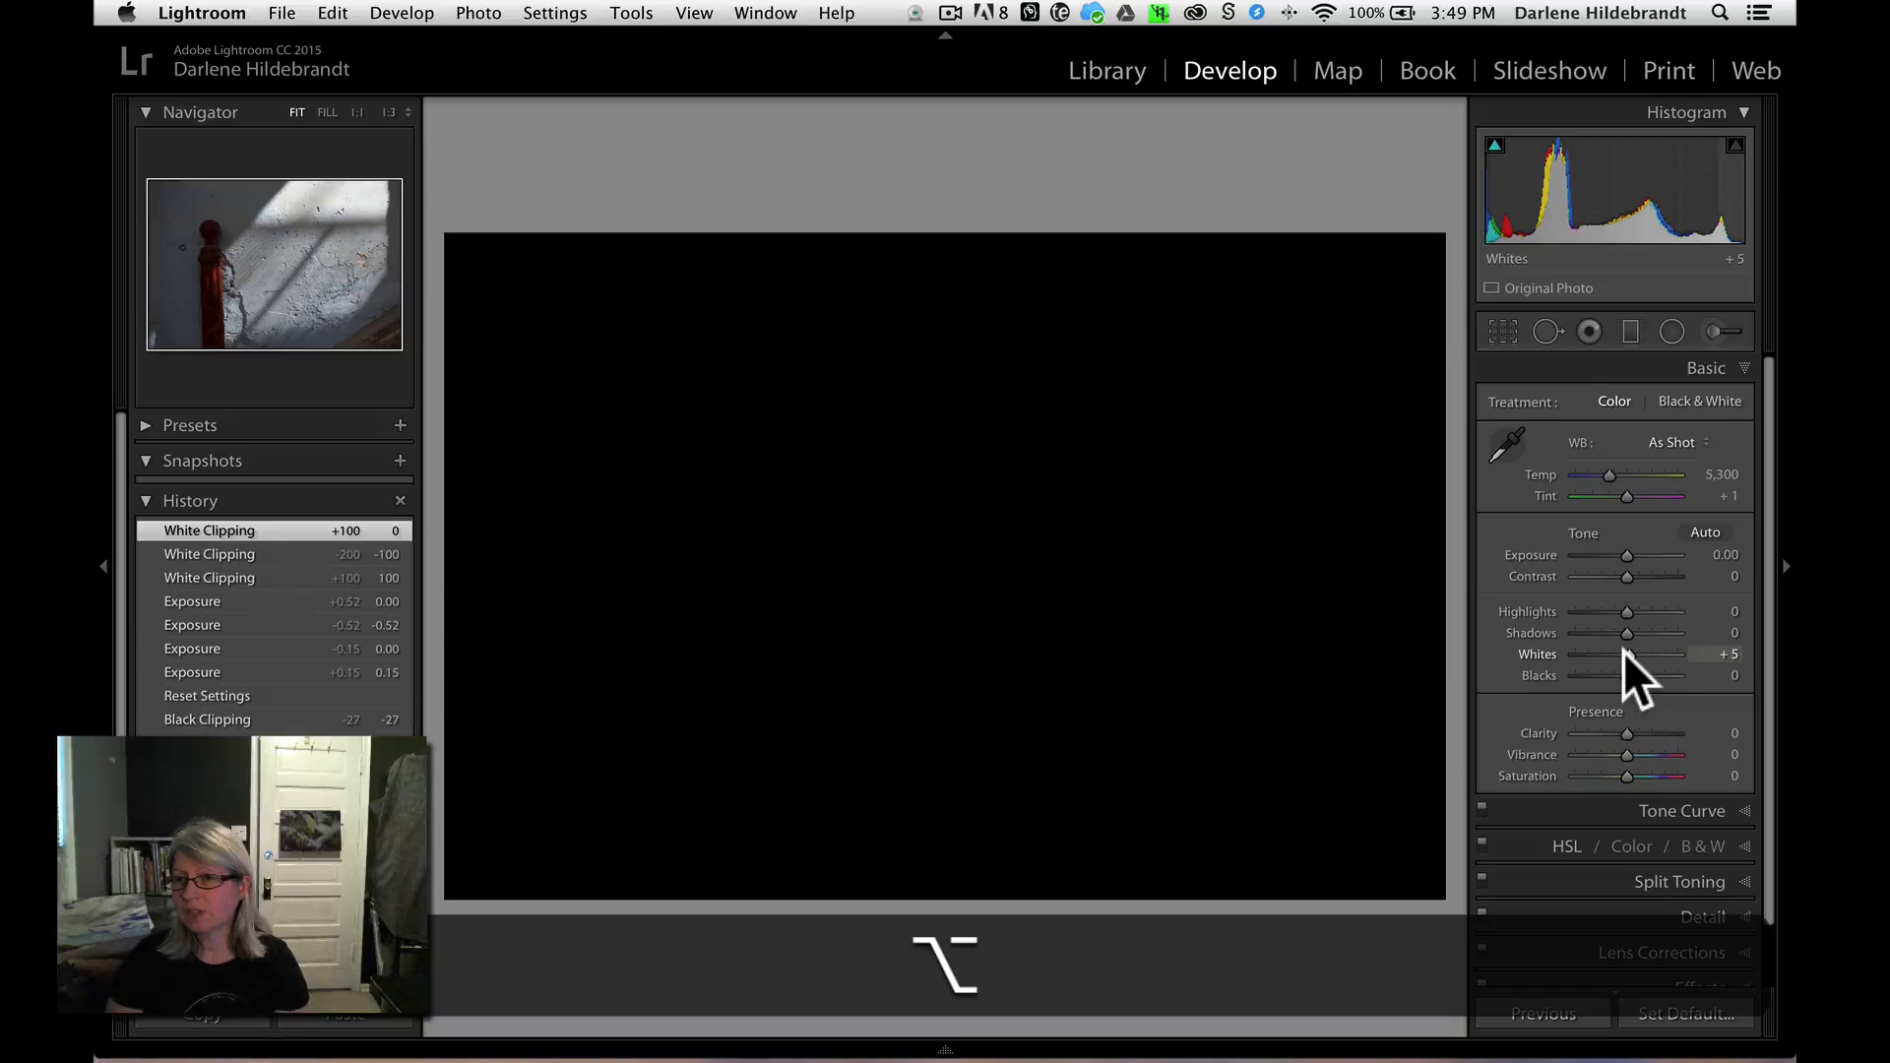
pyautogui.moveTo(1623, 652); pyautogui.dragTo(1623, 652)
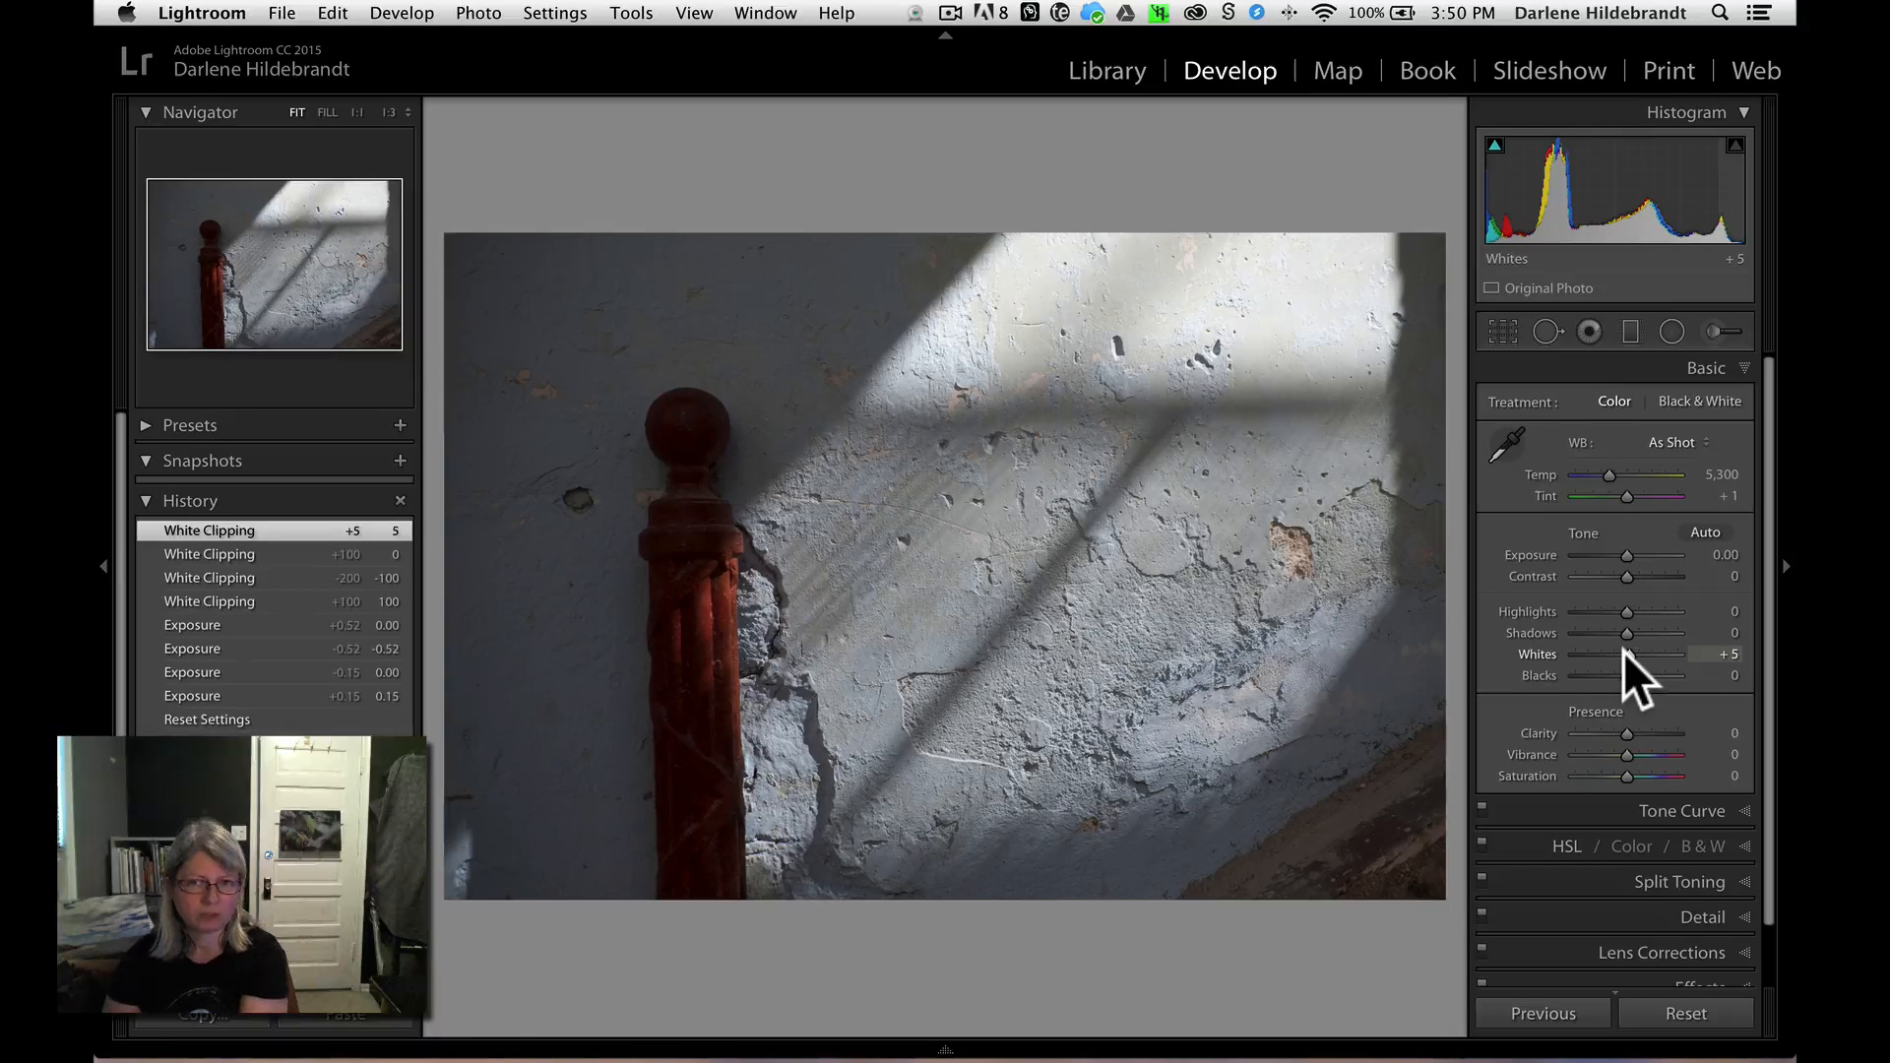
pyautogui.doubleClick(1538, 653)
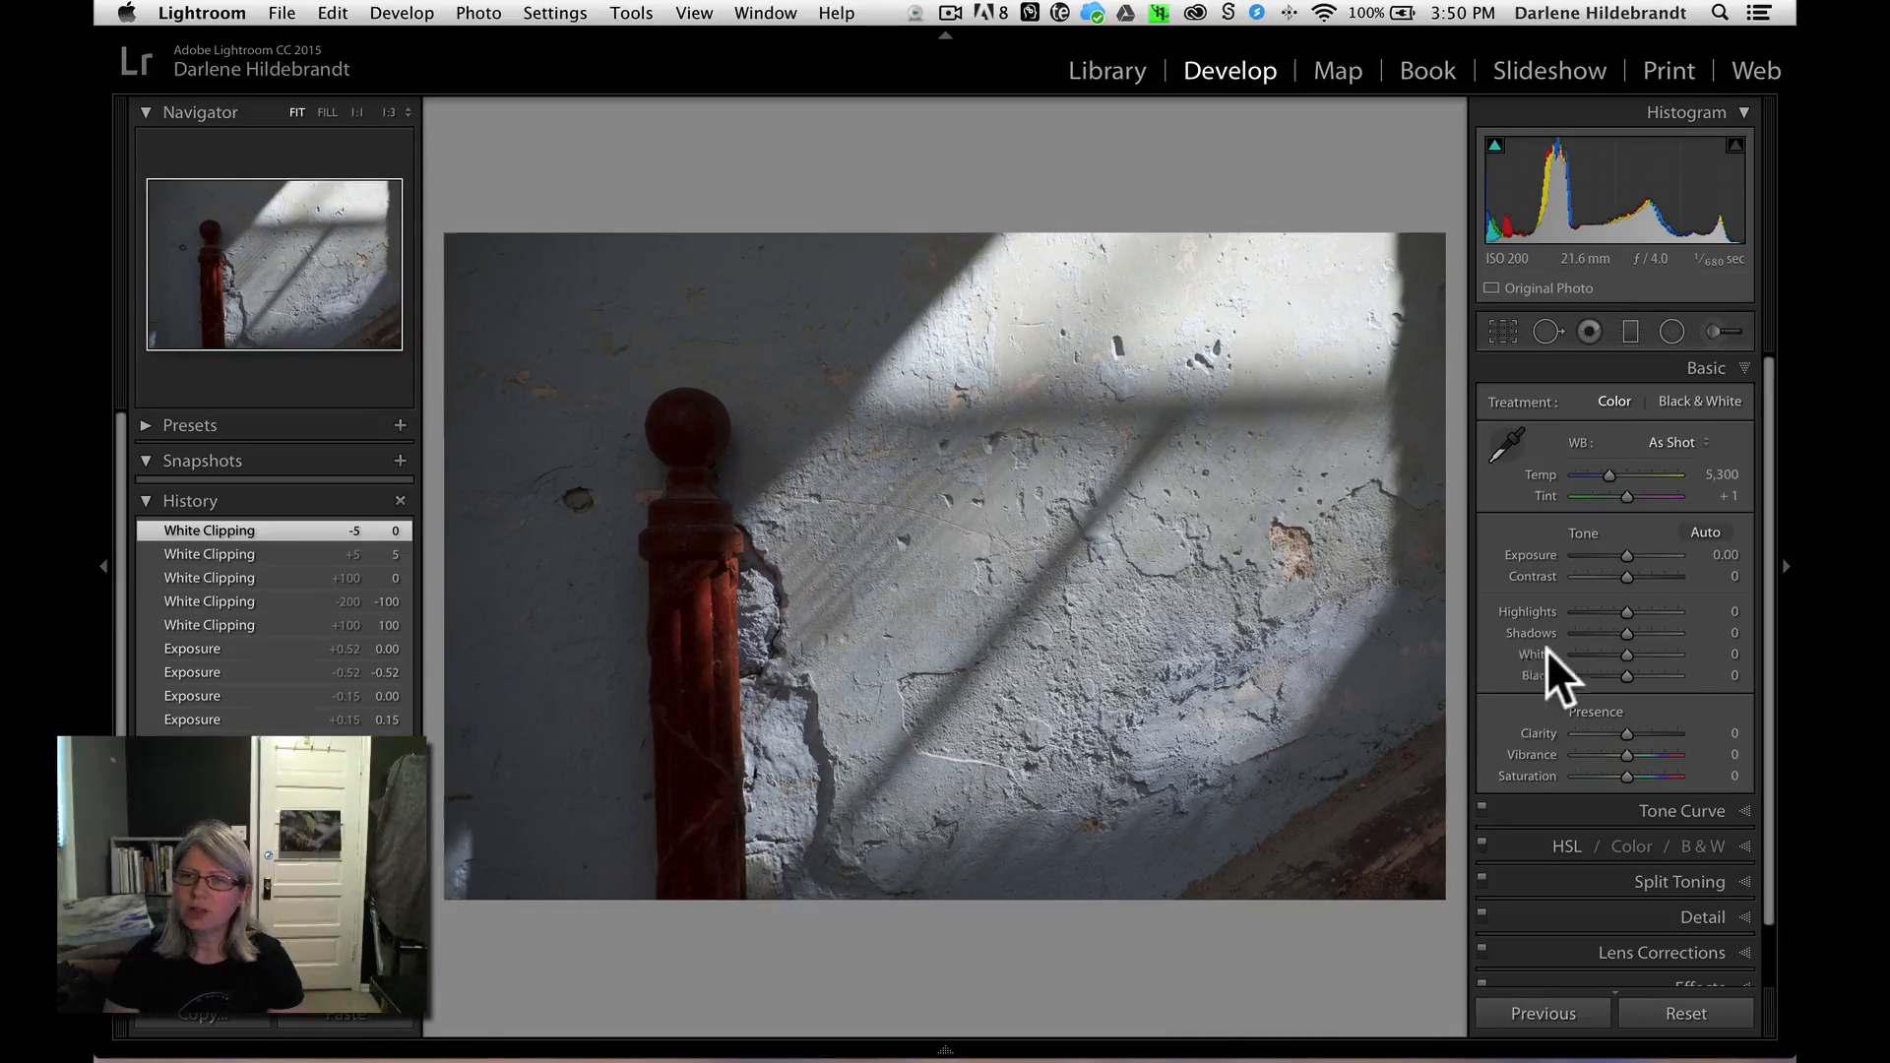
# - Set Whites automatically to +28 and check the photo with the clipping warnings briefly switched on
pyautogui.press('shift')
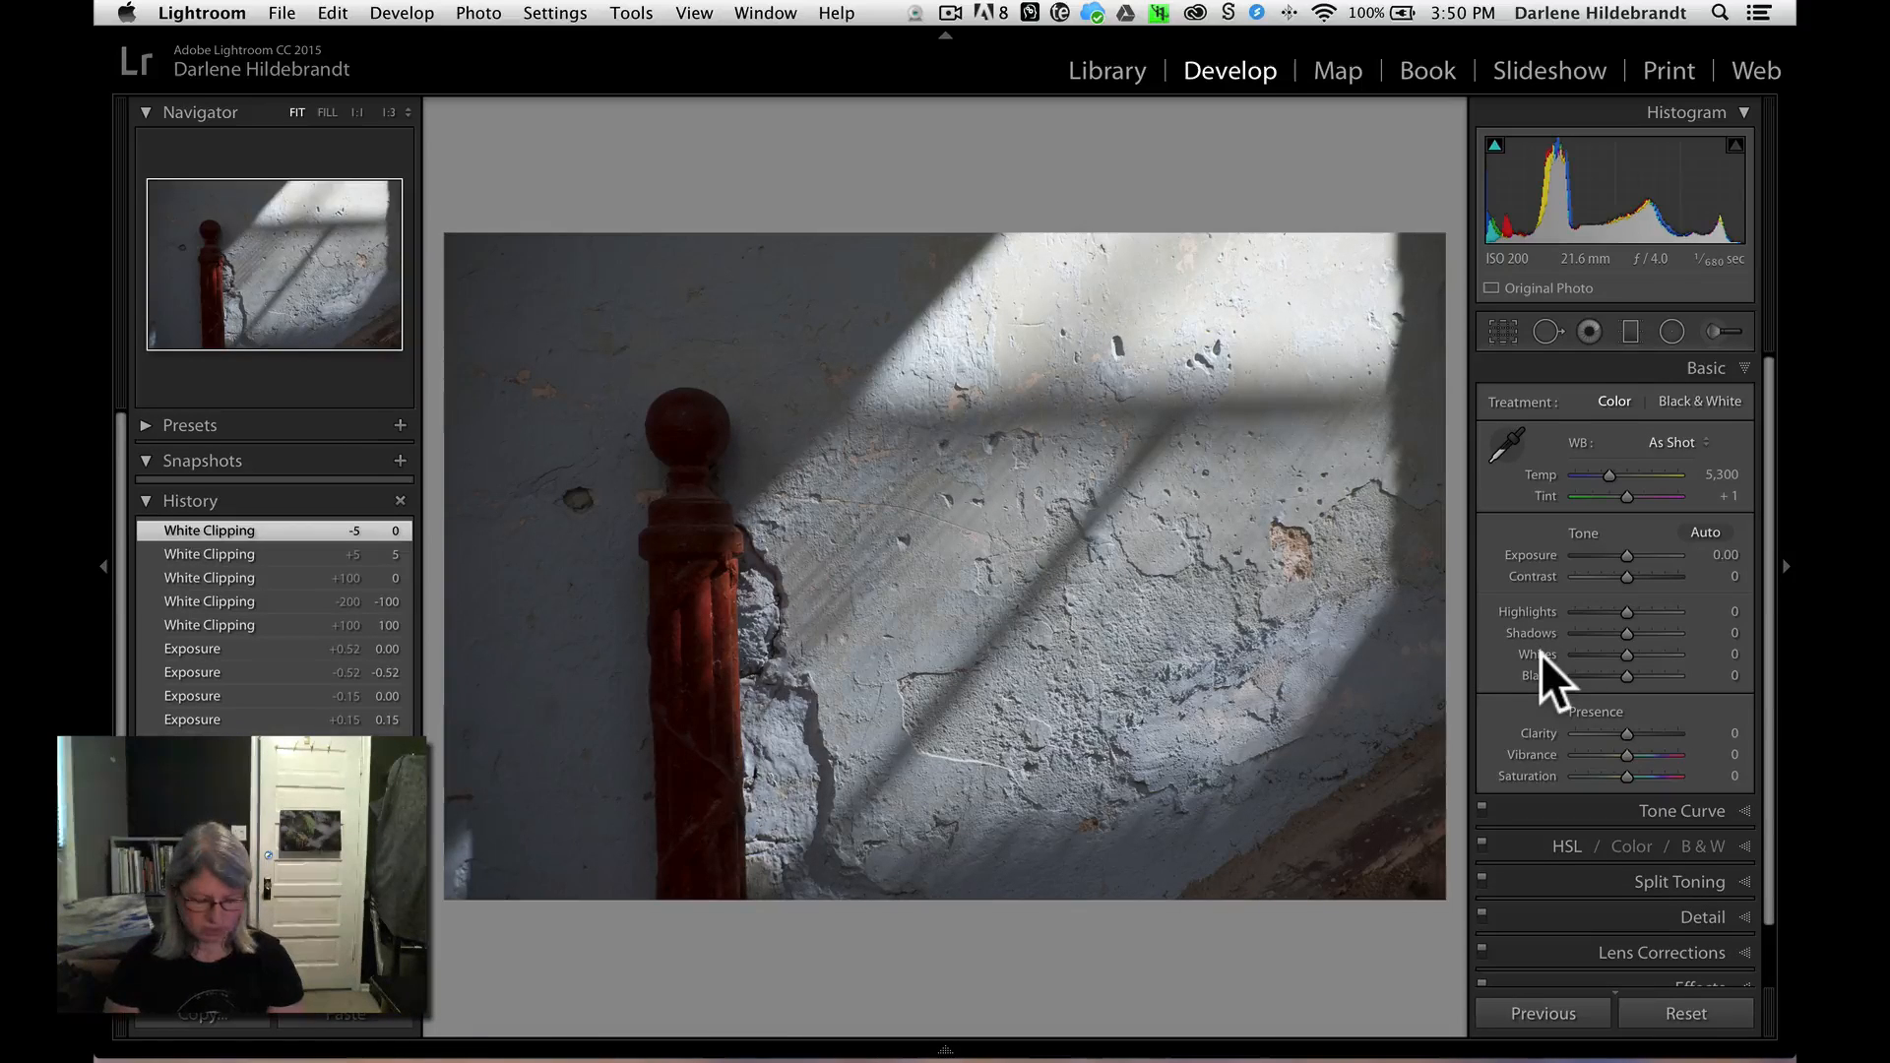
pyautogui.press('shift')
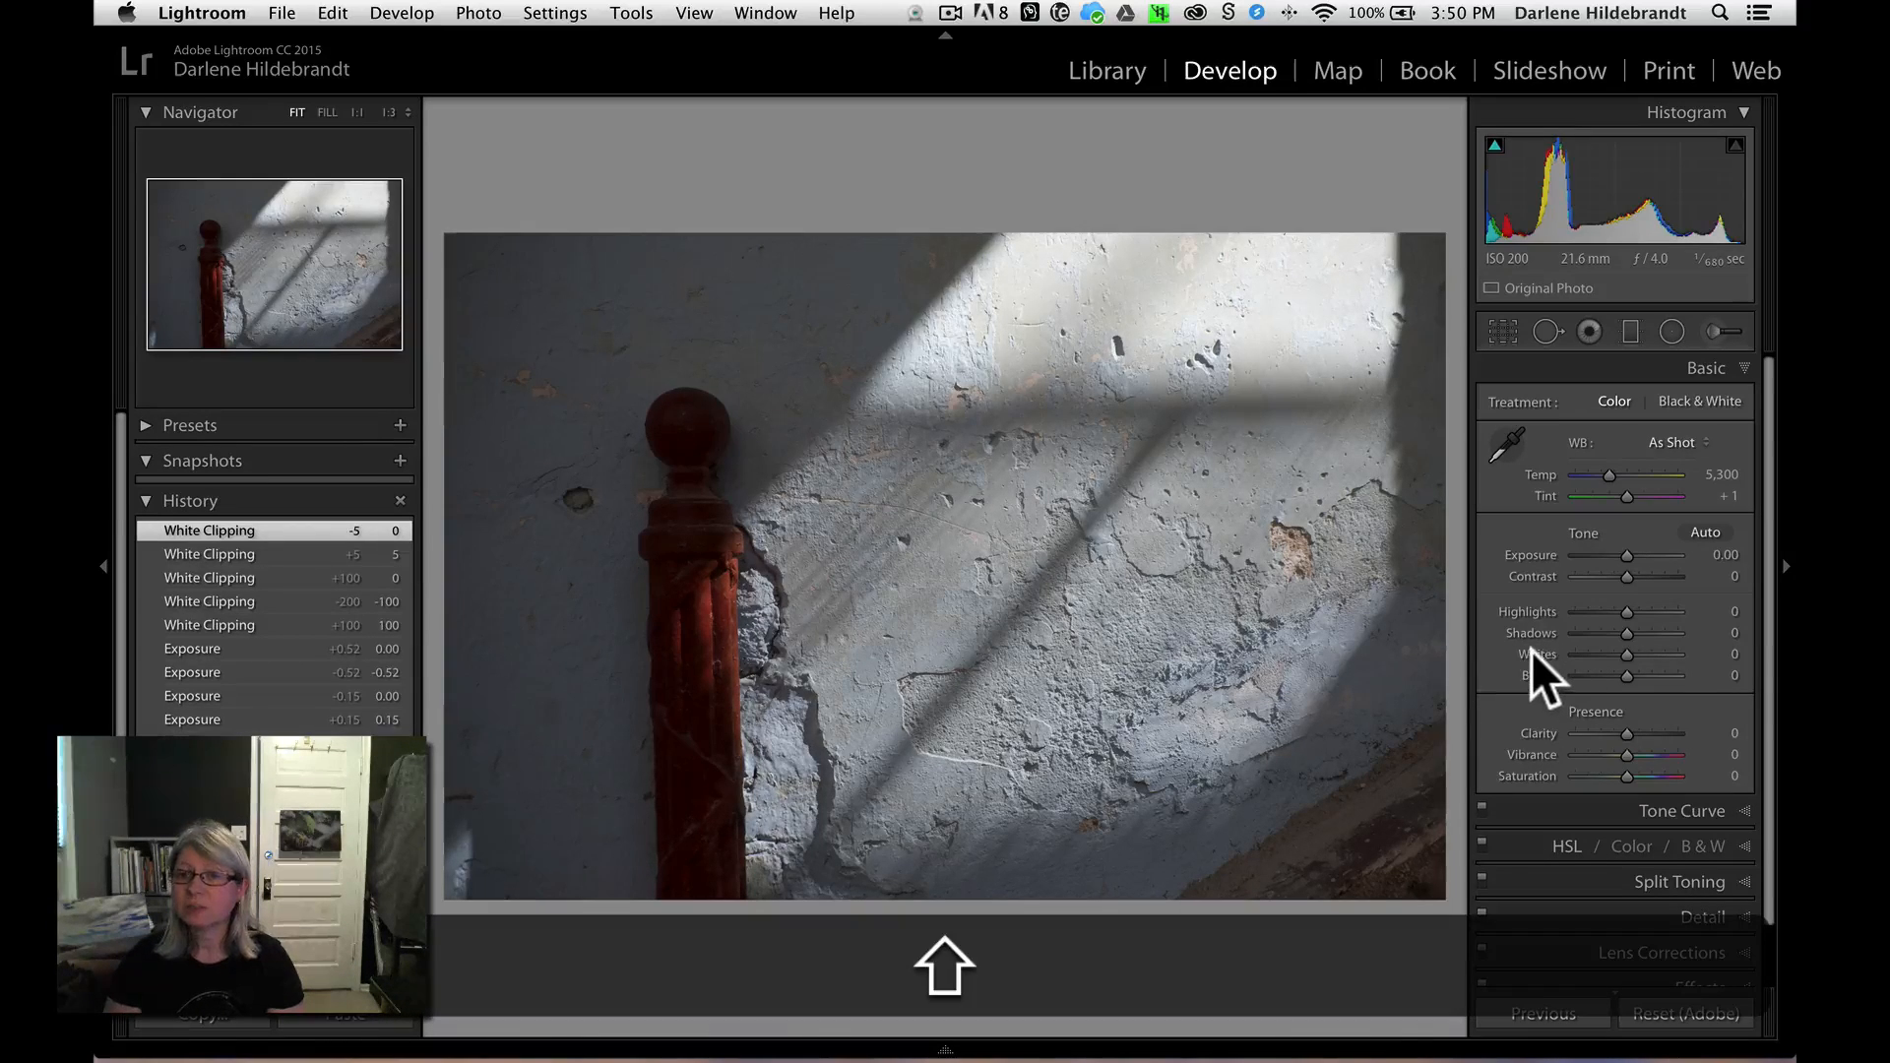
pyautogui.keyDown('shift'); pyautogui.doubleClick(1532, 650); pyautogui.keyUp('shift')
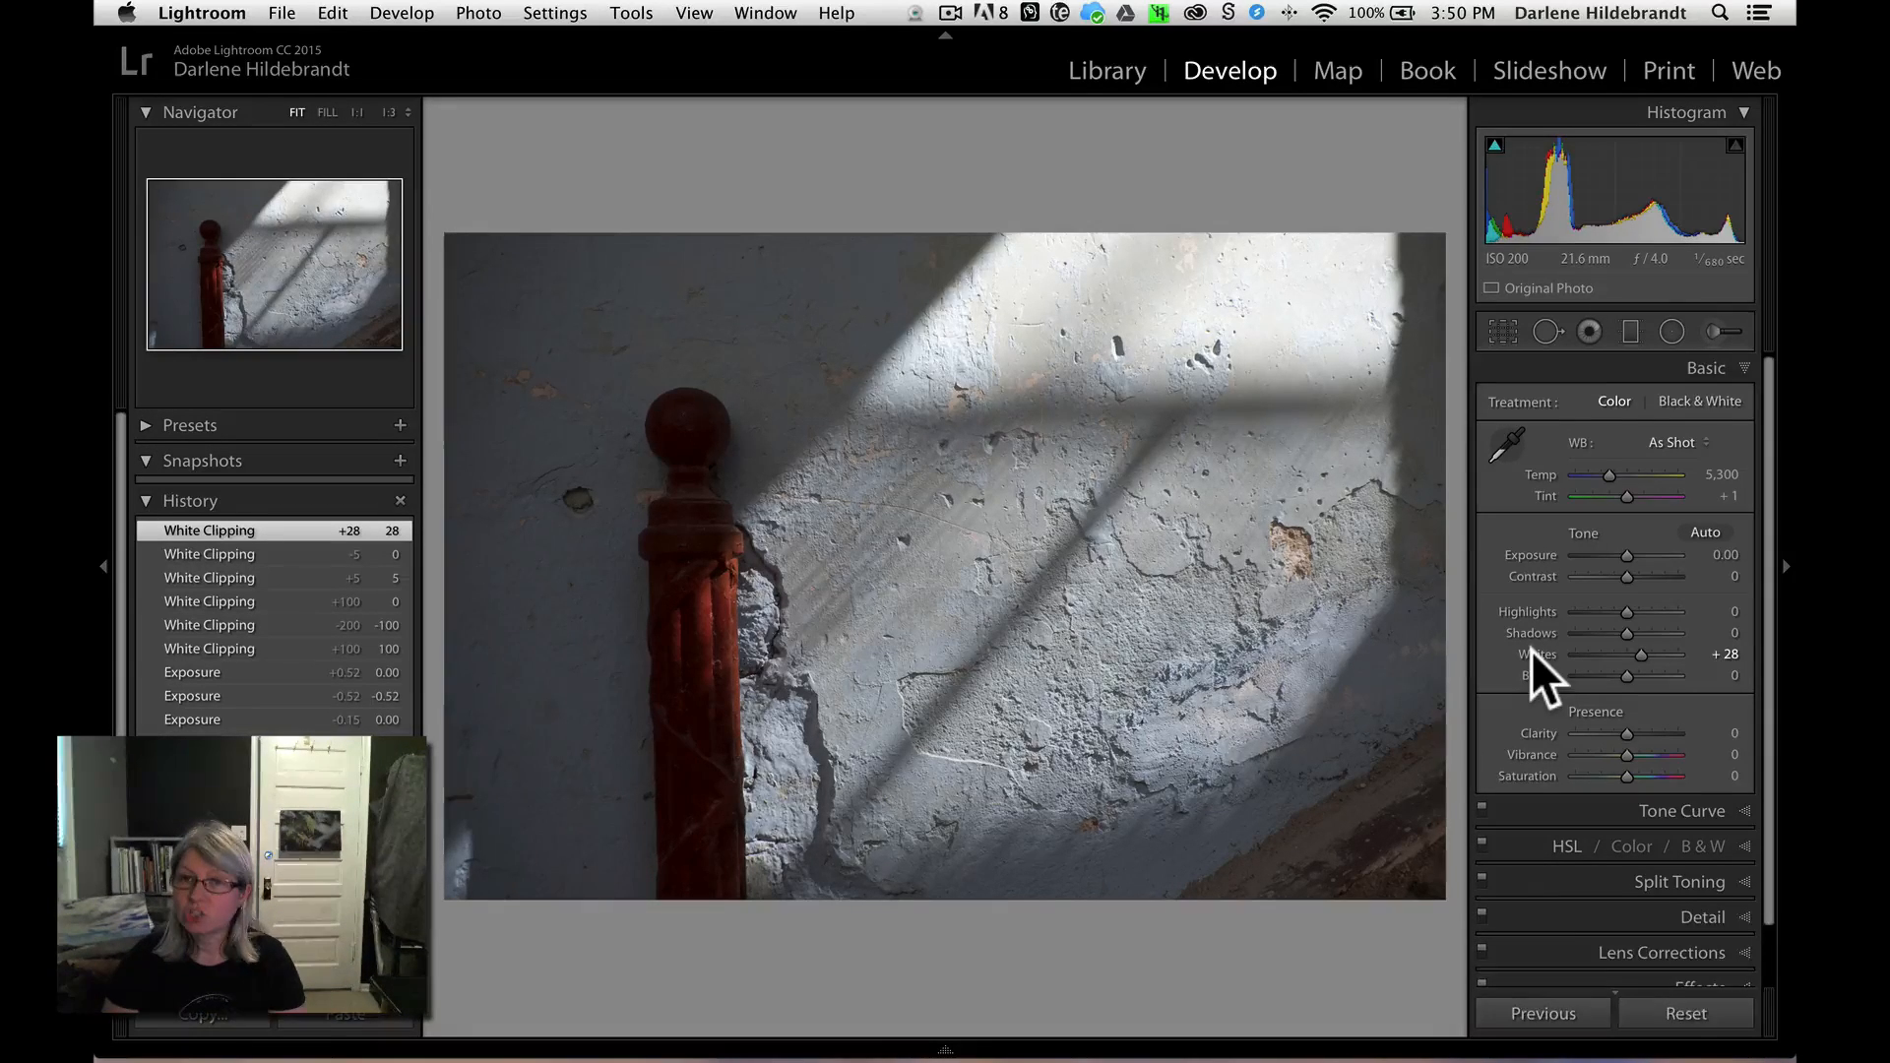
pyautogui.press('j')
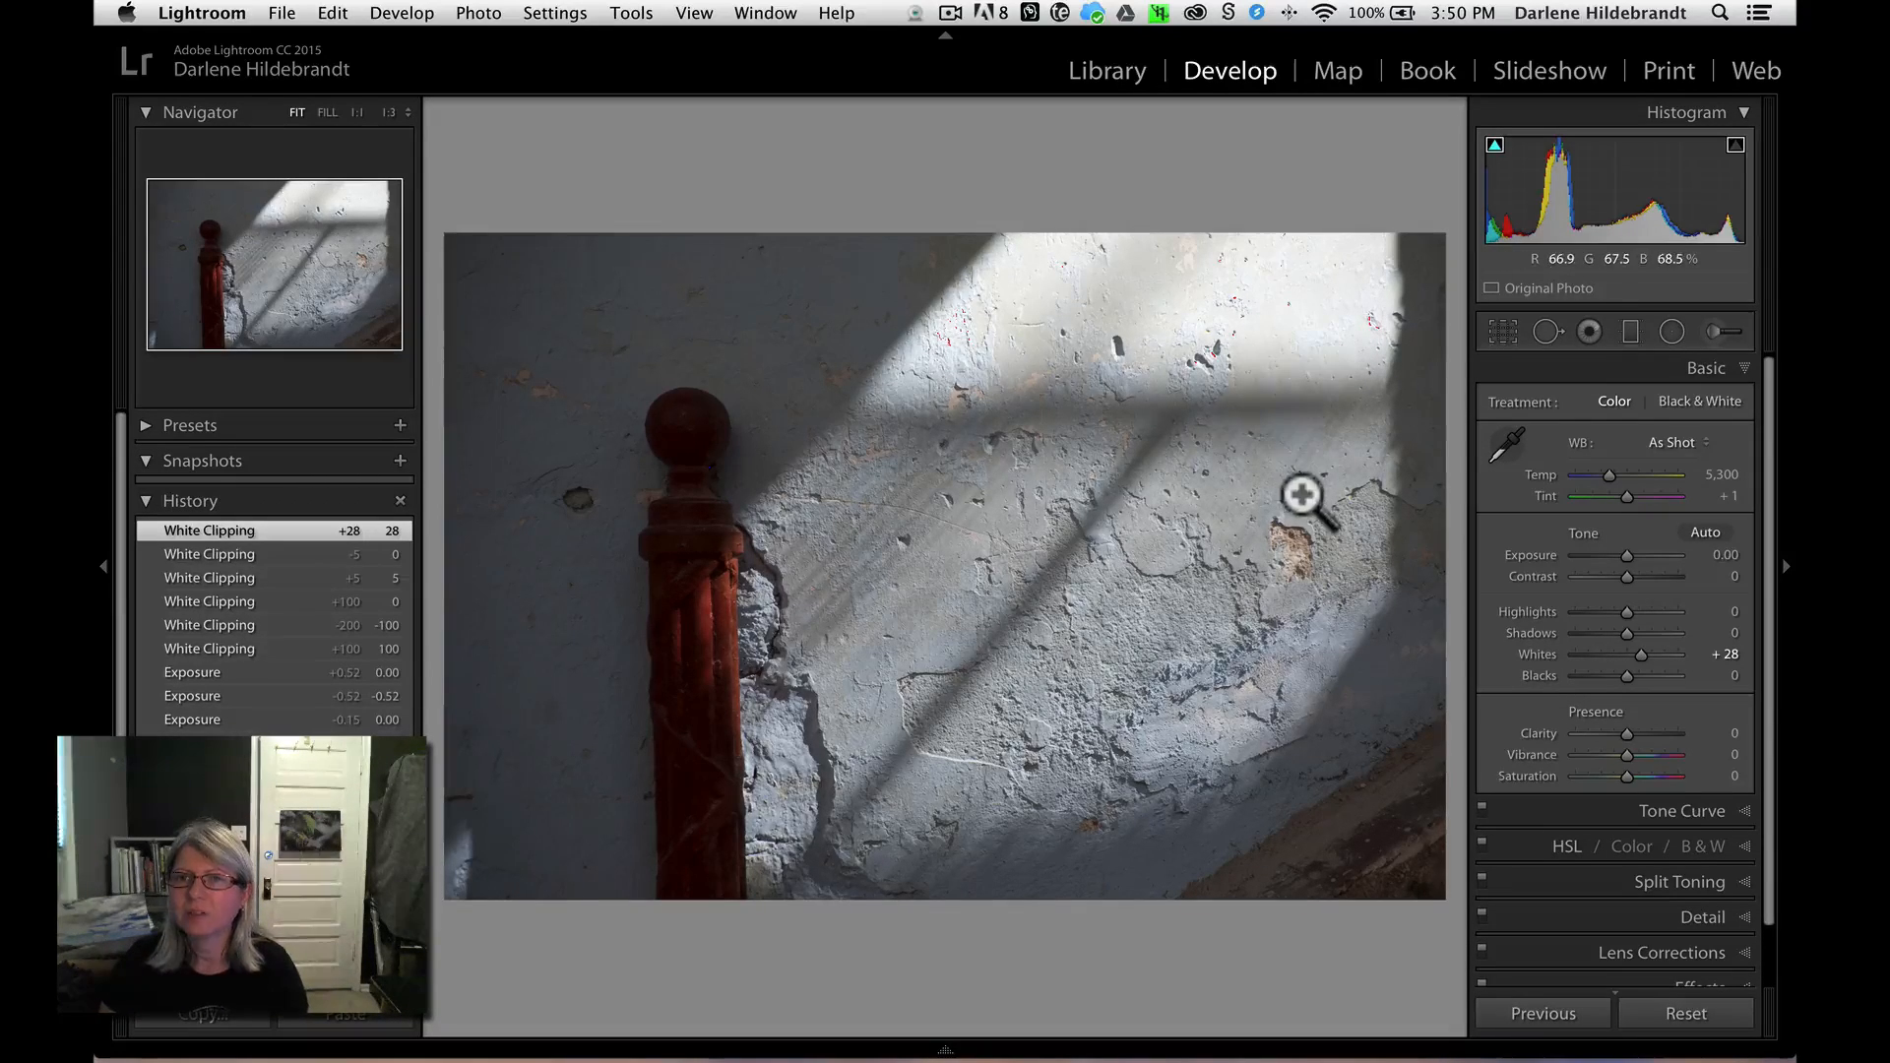
pyautogui.press('j')
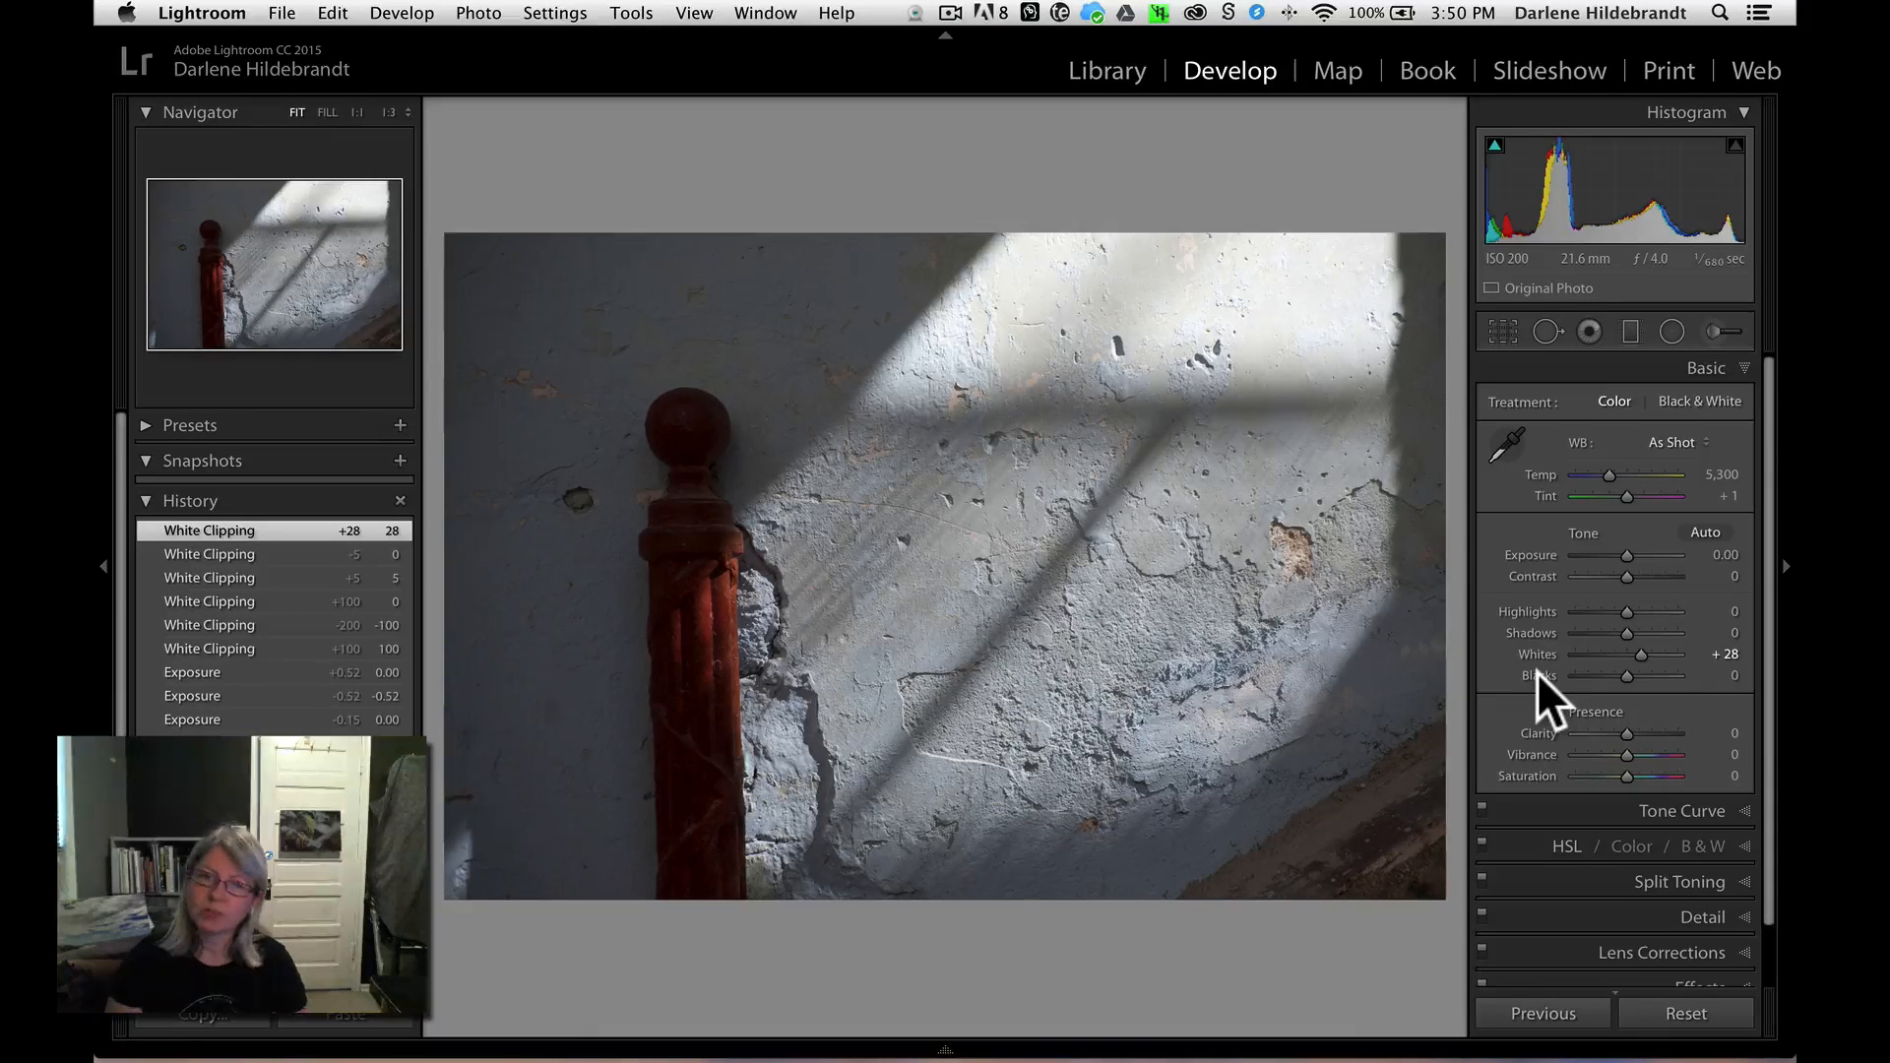
# - Try Blacks at +38 and settle on -11, using the shadow clipping preview to judge the dark areas of the post
pyautogui.keyDown('alt'); pyautogui.click(1626, 676); pyautogui.keyUp('alt')
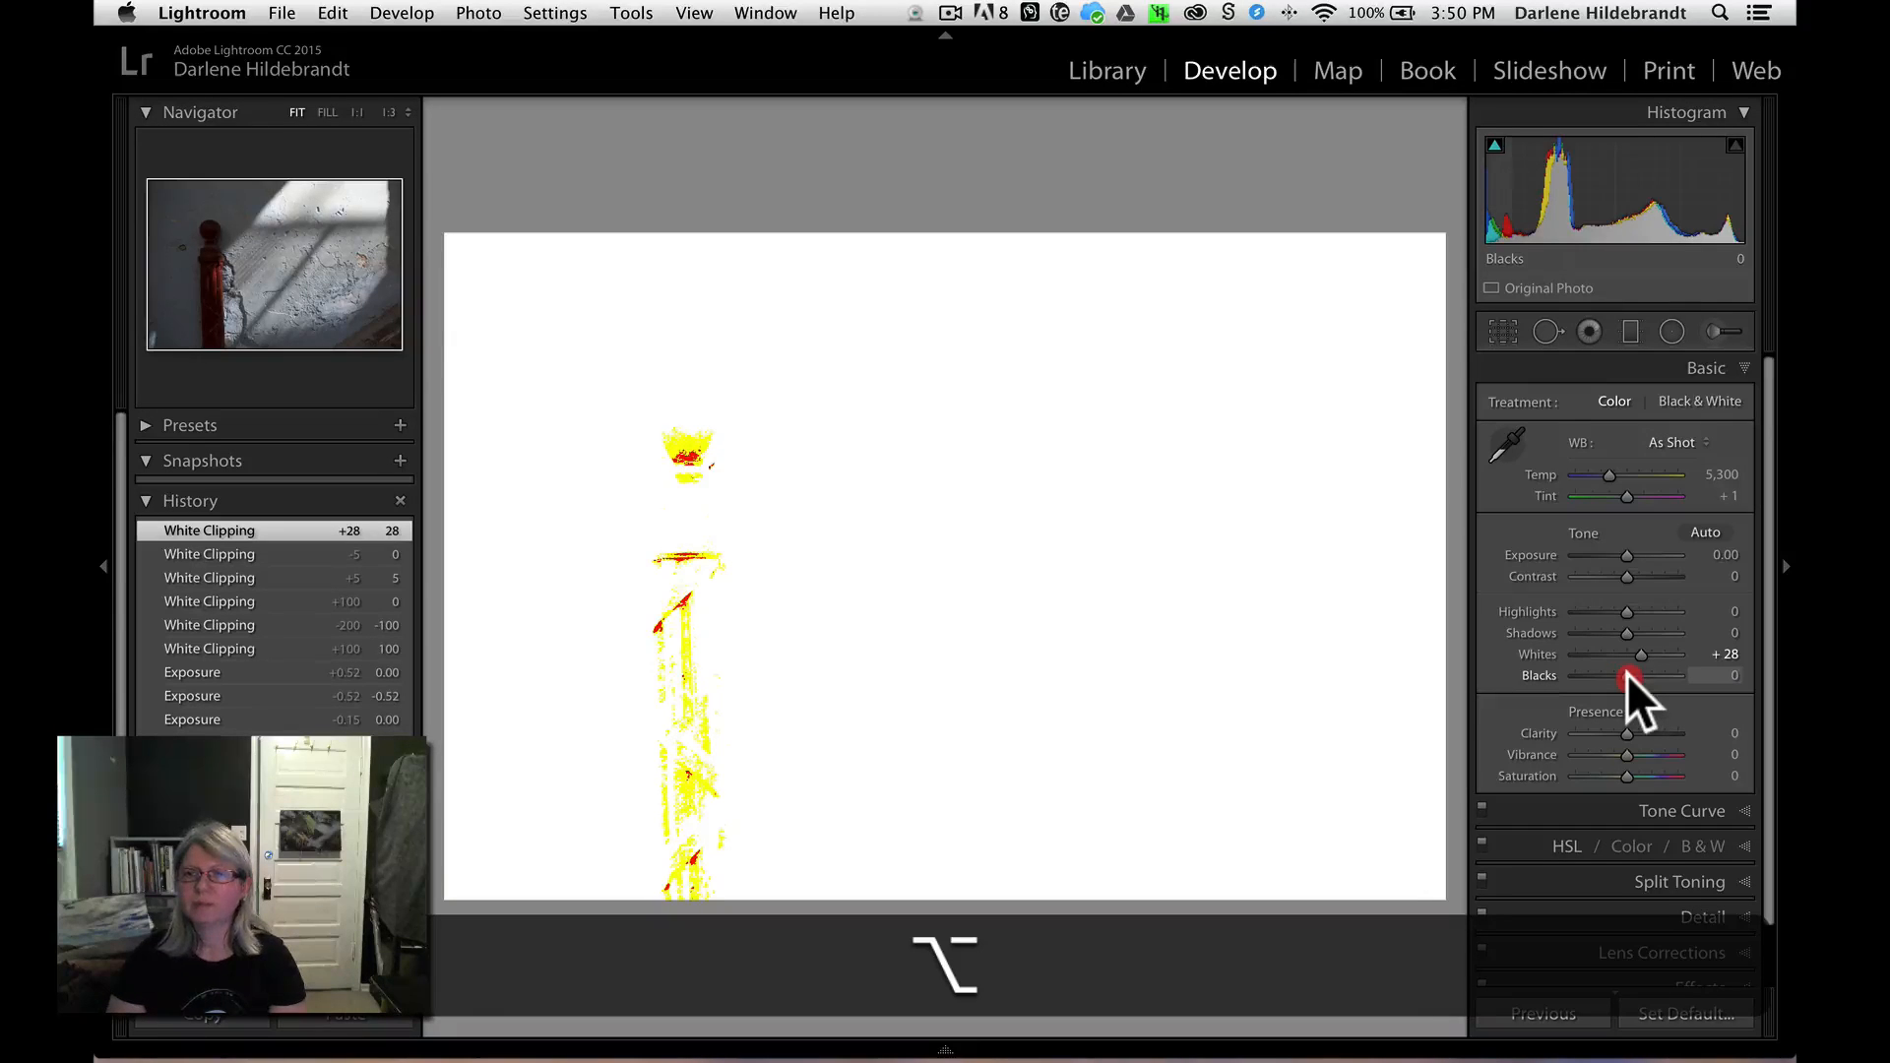
pyautogui.moveTo(1627, 673); pyautogui.dragTo(1646, 674)
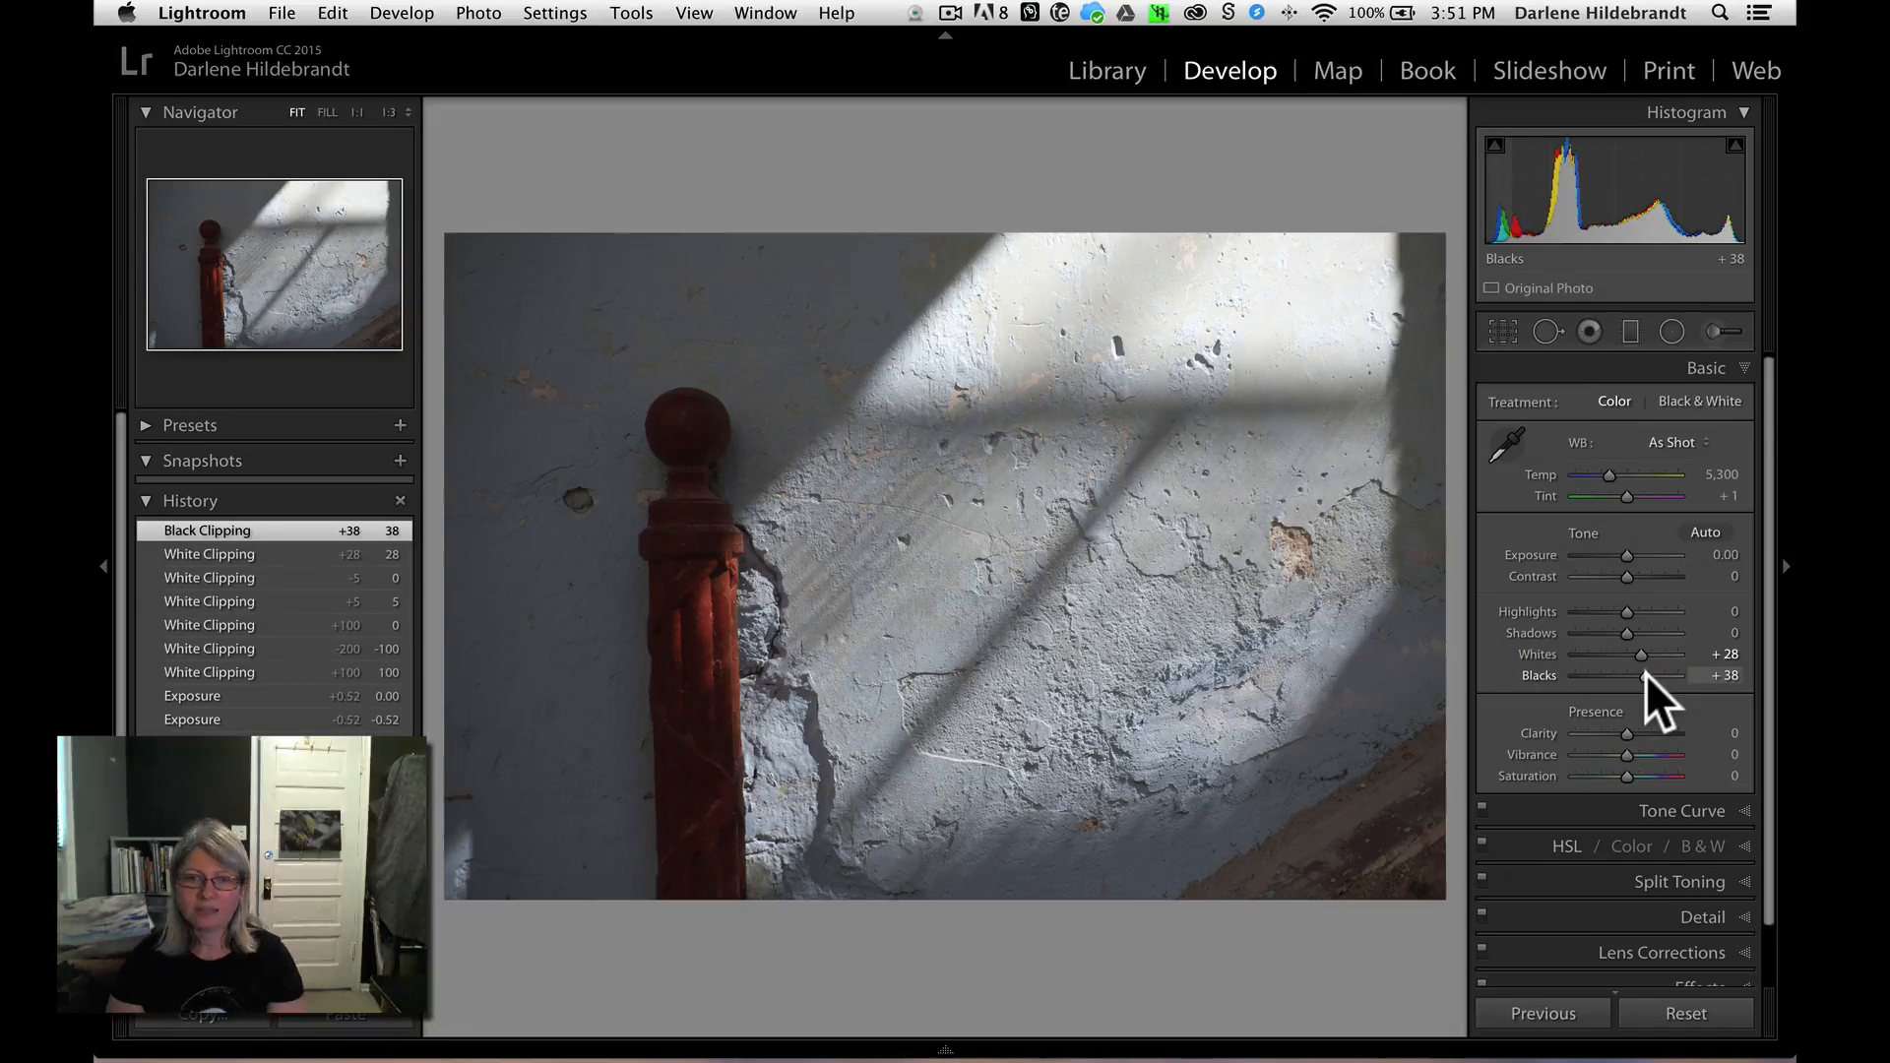
pyautogui.press('alt')
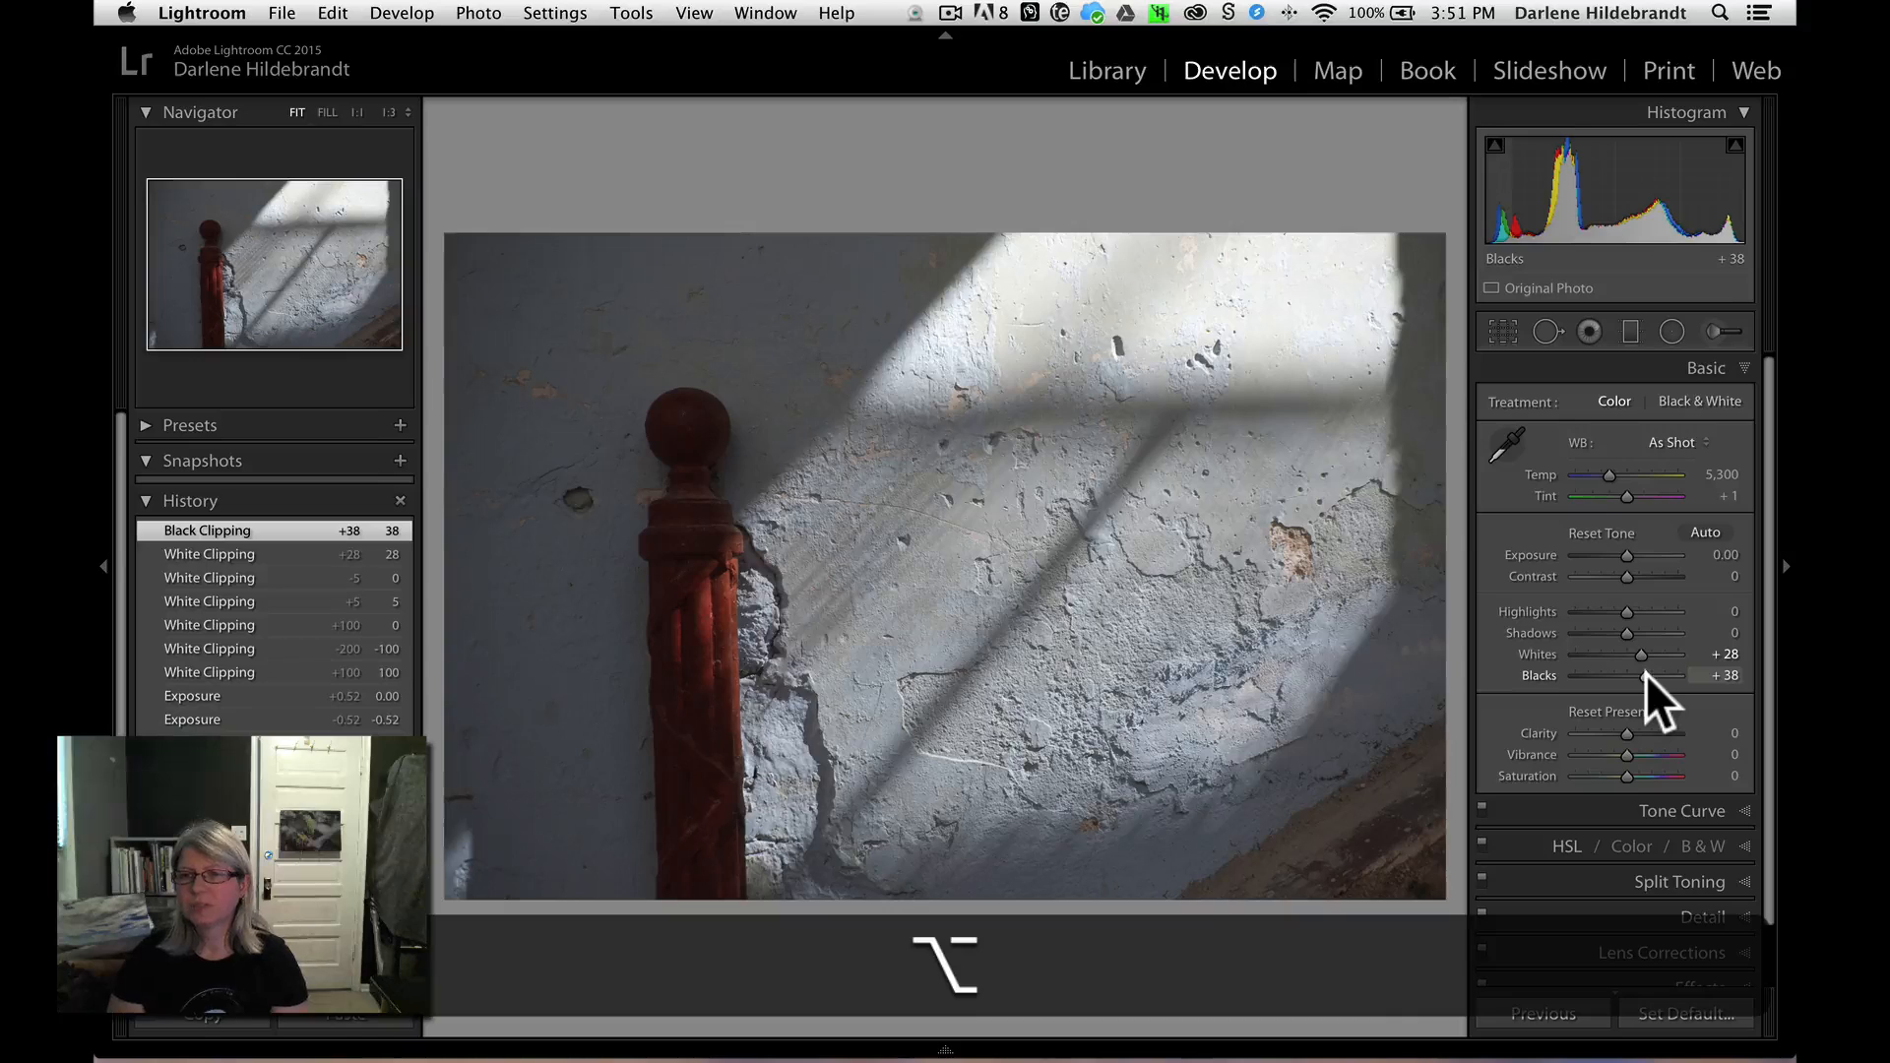
pyautogui.keyDown('alt'); pyautogui.click(1644, 676); pyautogui.keyUp('alt')
pyautogui.moveTo(1647, 673); pyautogui.dragTo(1617, 673)
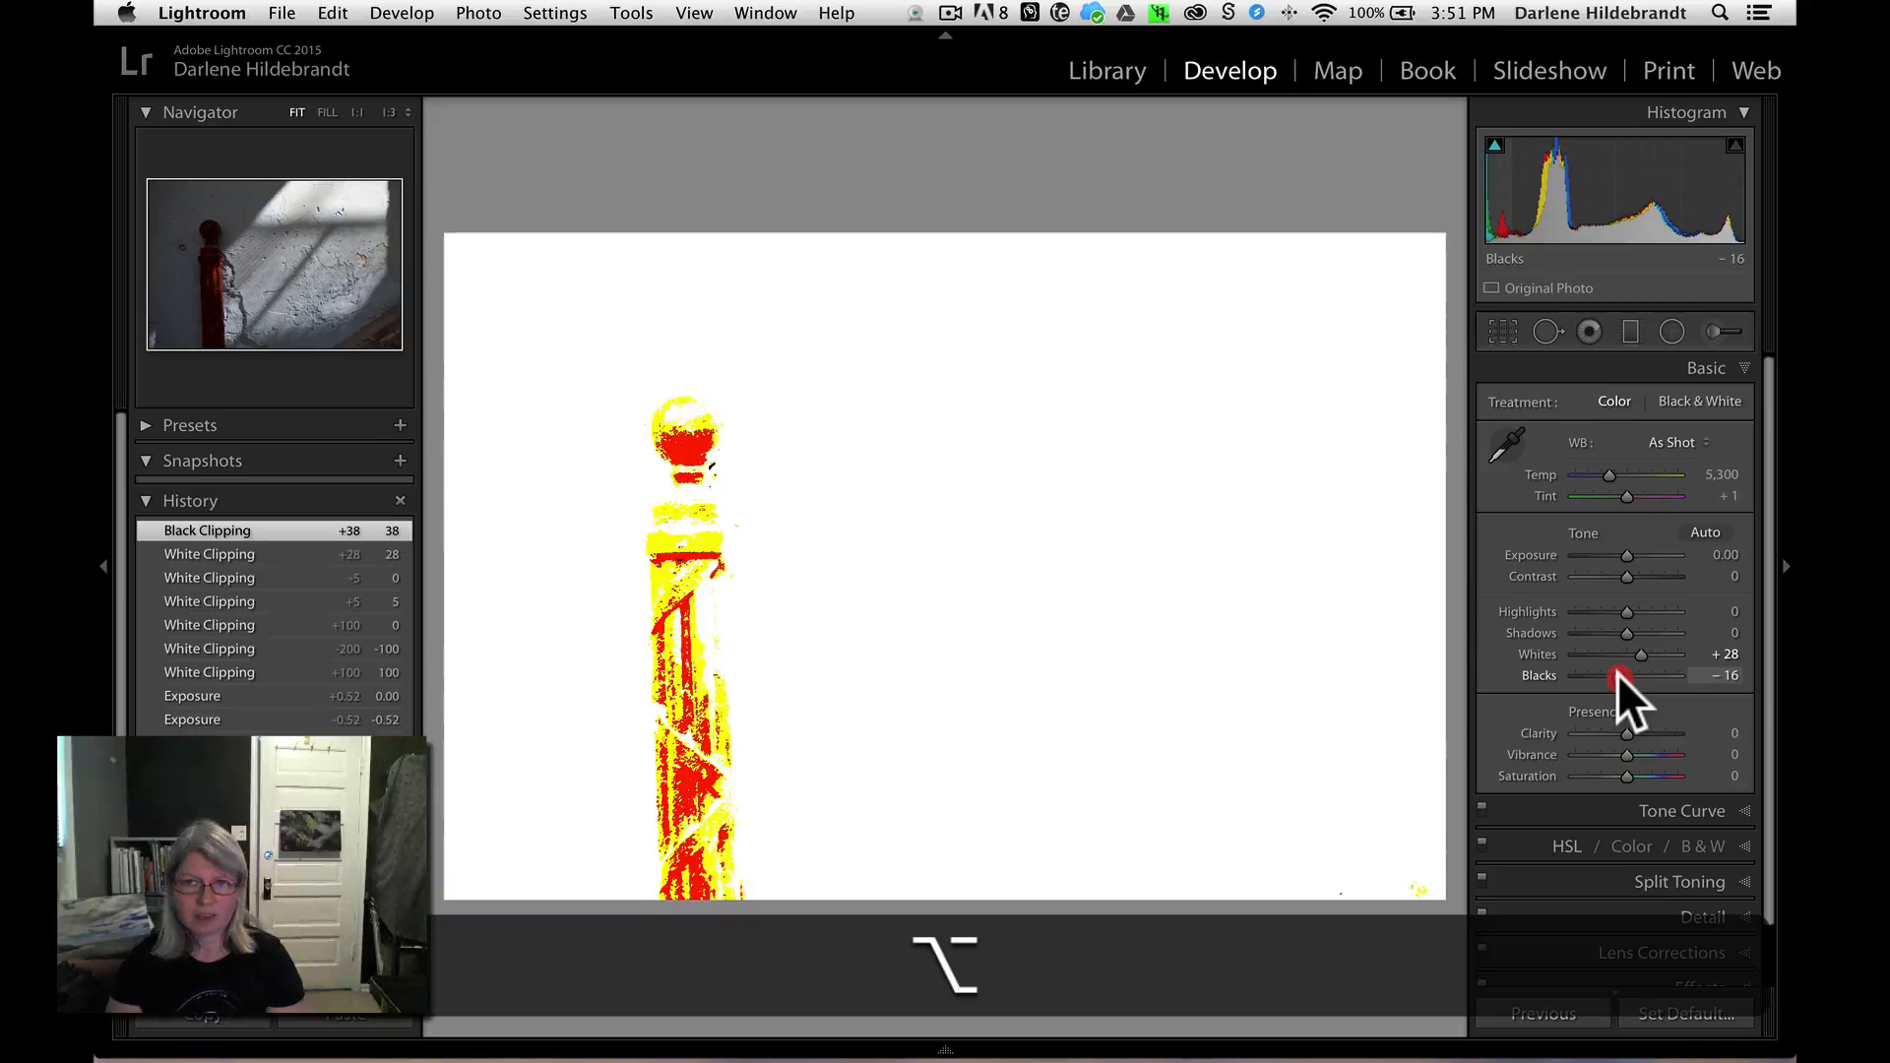
pyautogui.moveTo(1616, 673); pyautogui.dragTo(1621, 673)
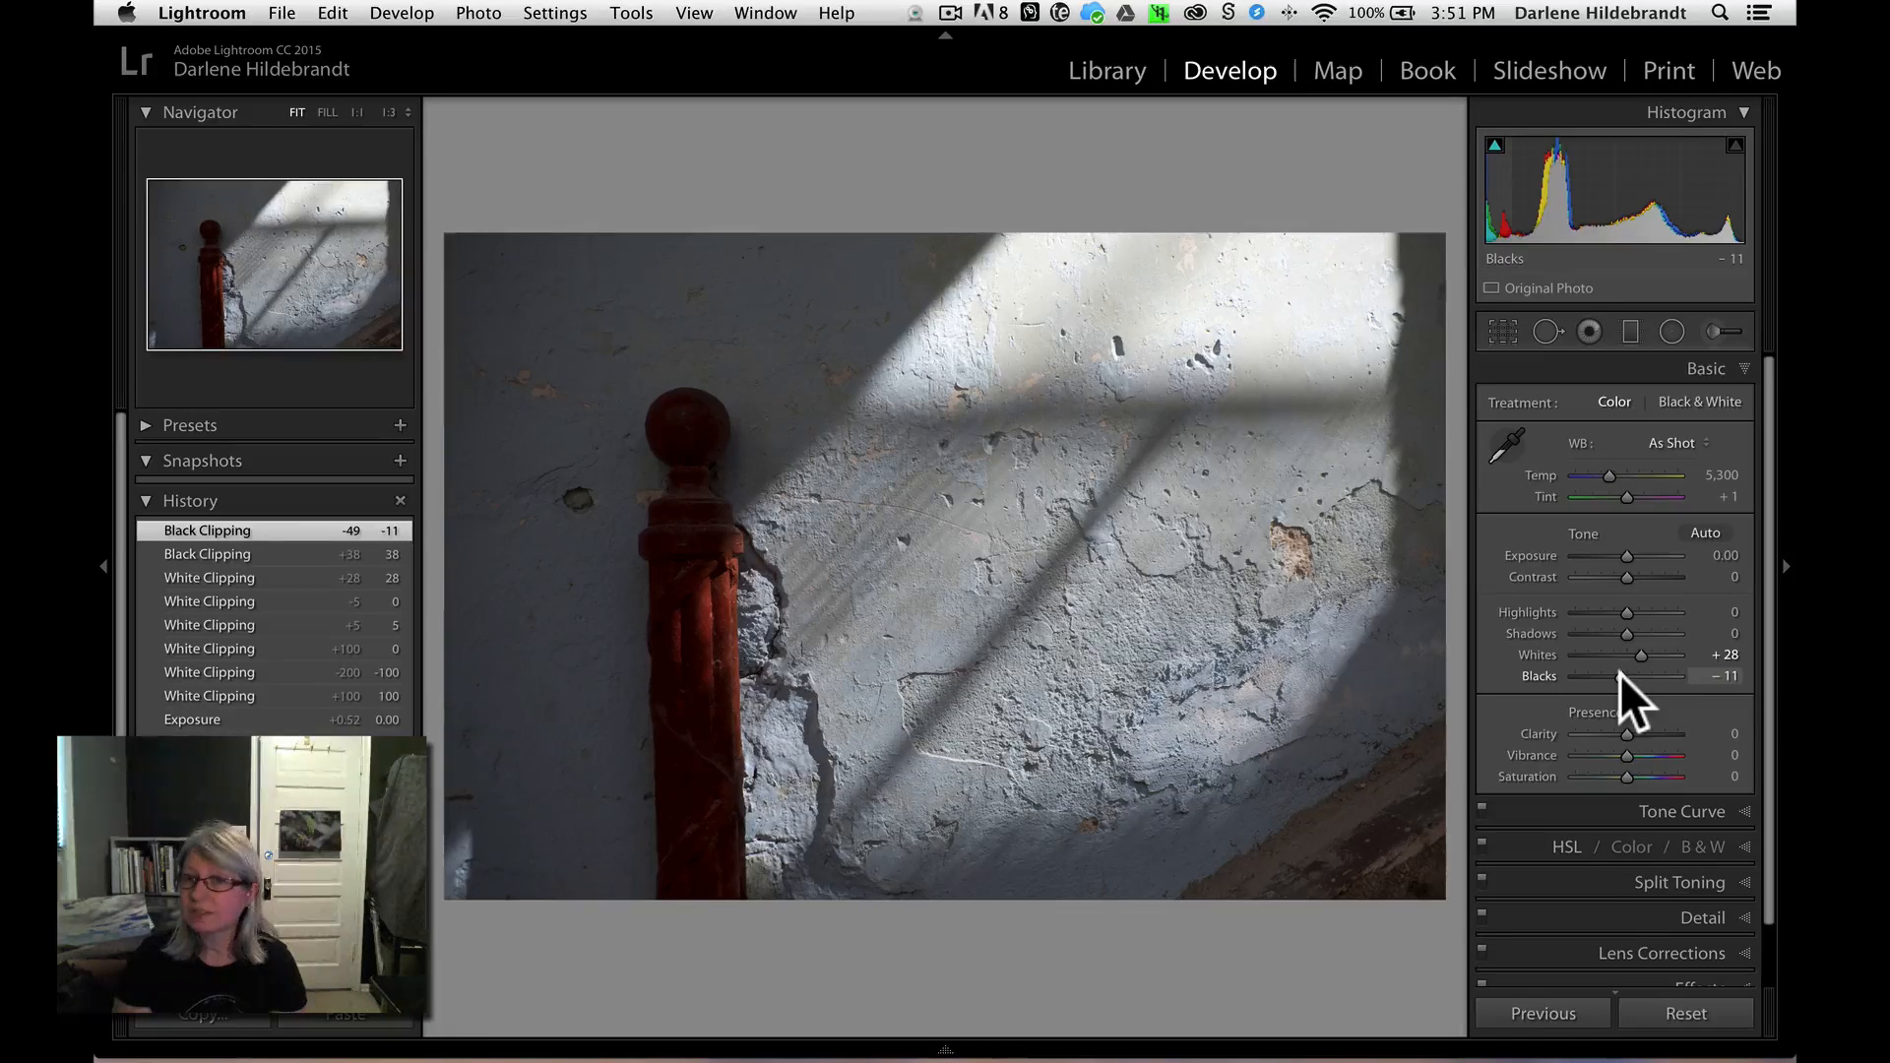
# - Compare the red post photo before and after the Whites and Blacks adjustments, and return to the Library grid
pyautogui.press('\\')
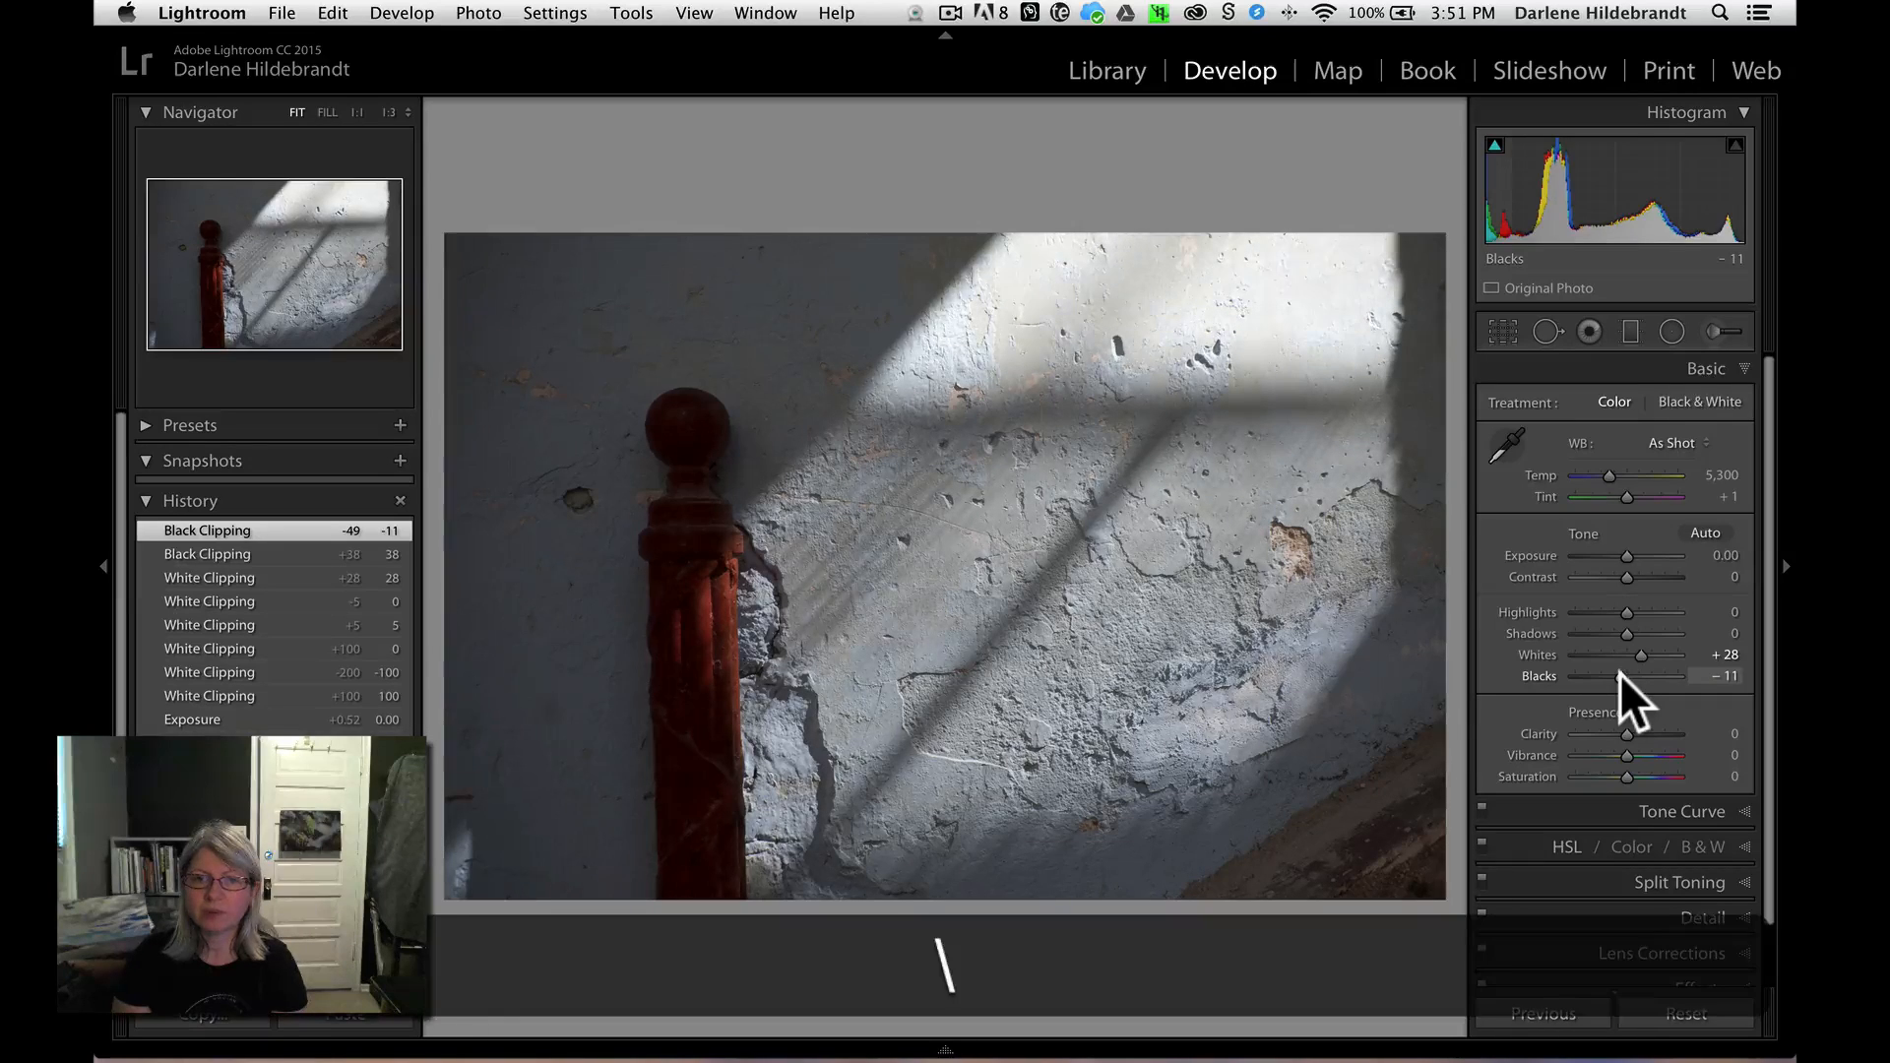
pyautogui.press('\\')
pyautogui.press('\\')
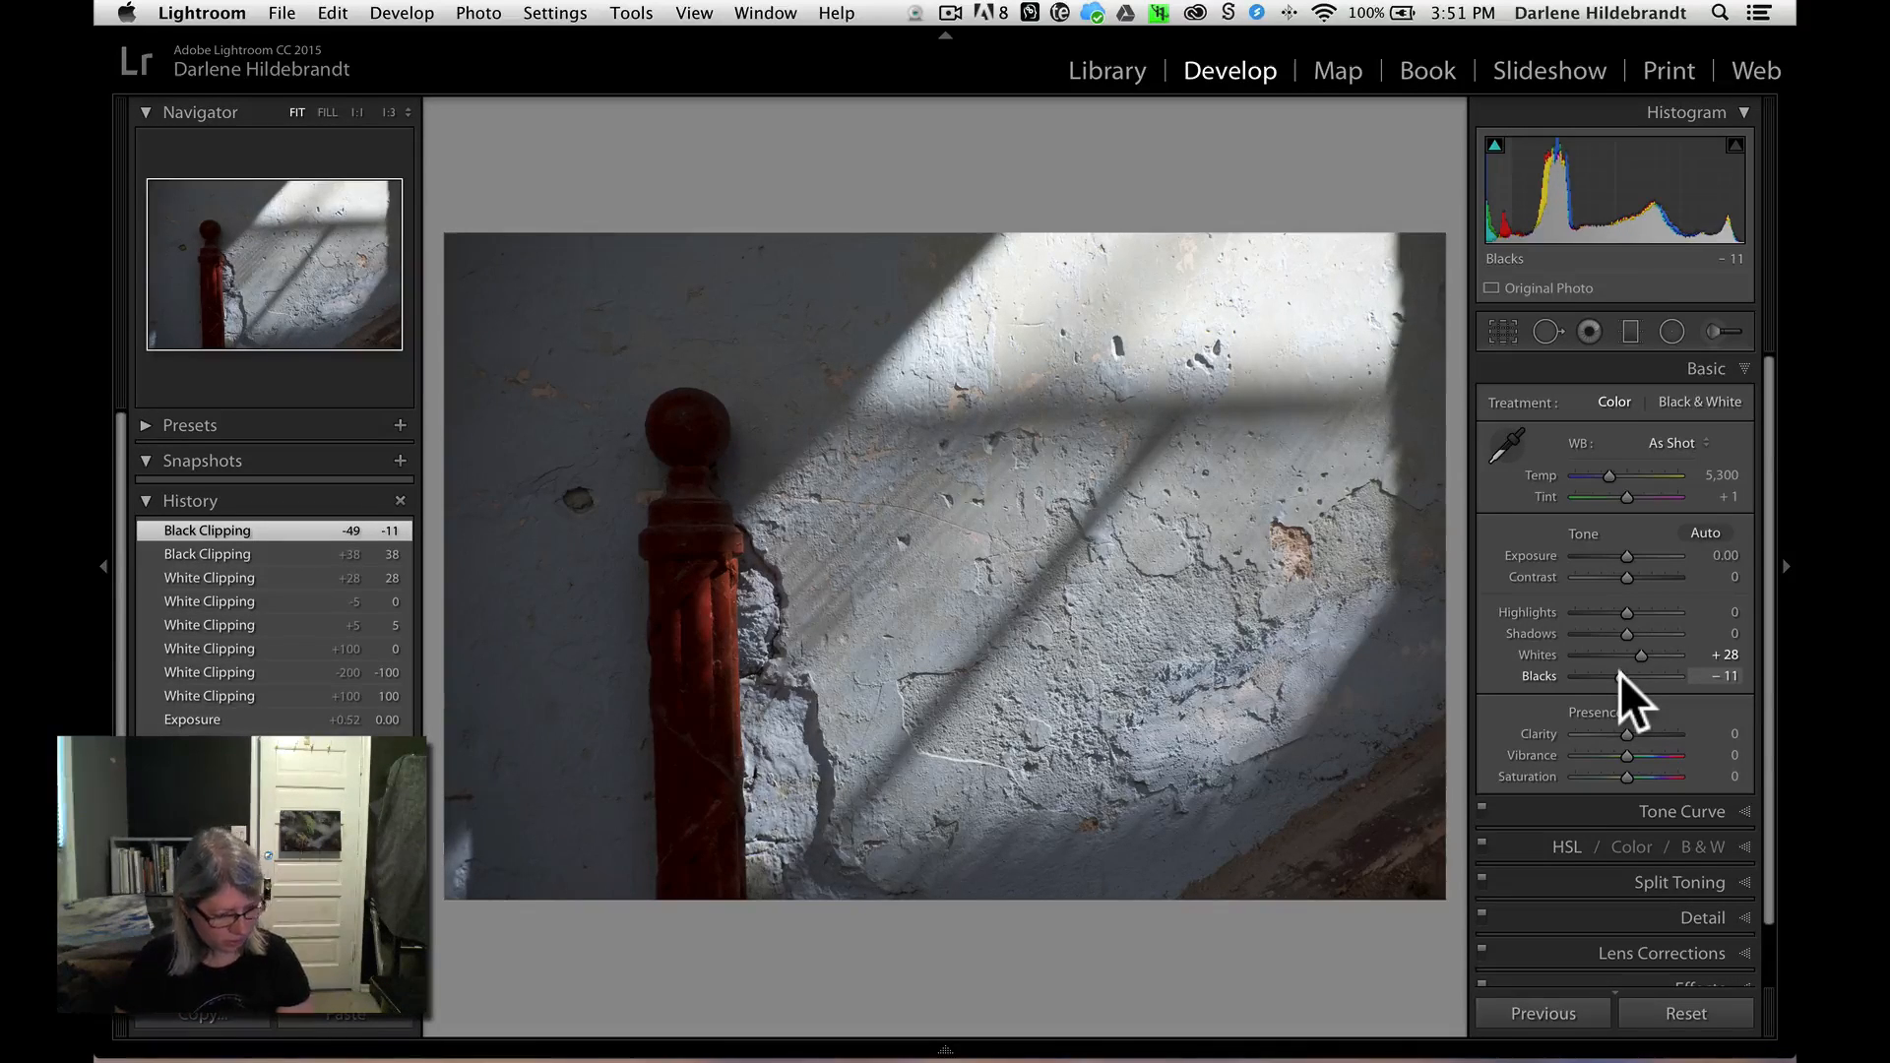
pyautogui.press('g')
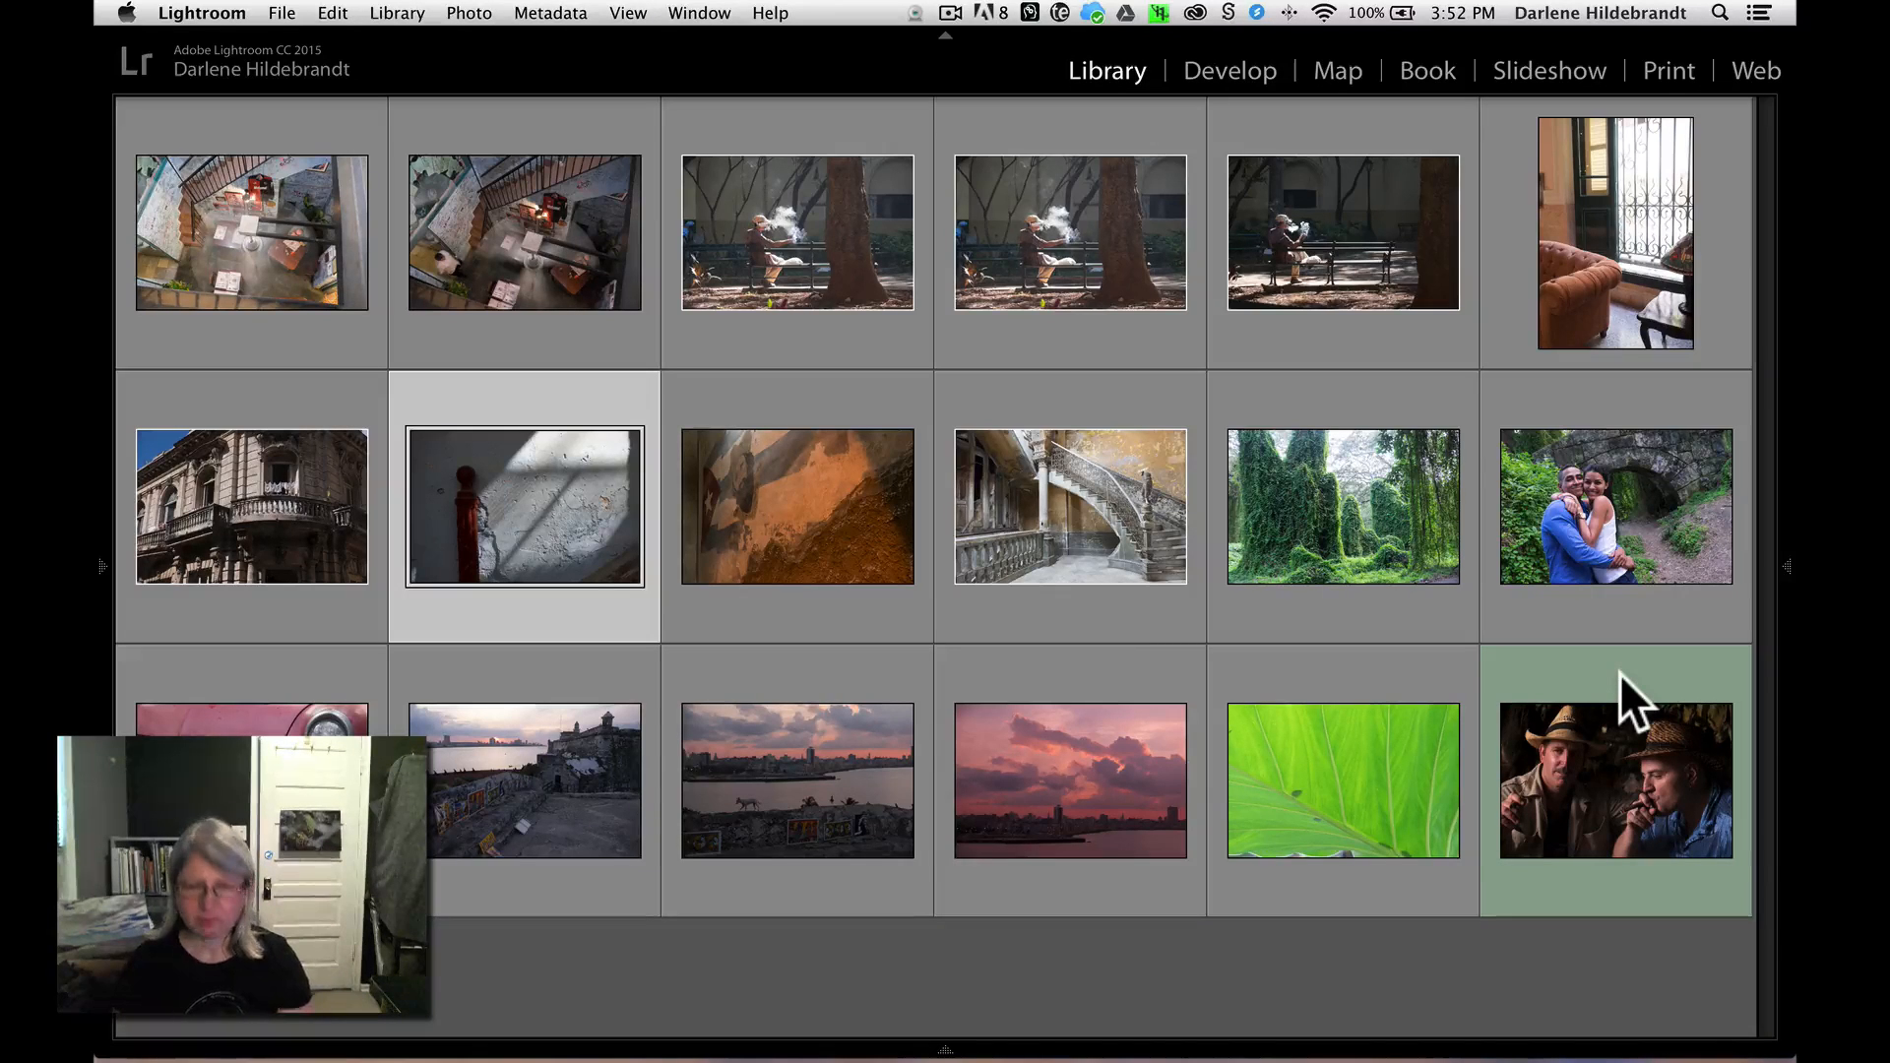
# - Open the orange mural wall photo in the Develop module and raise its Exposure to +0.85
pyautogui.press('Right')
pyautogui.press('d')
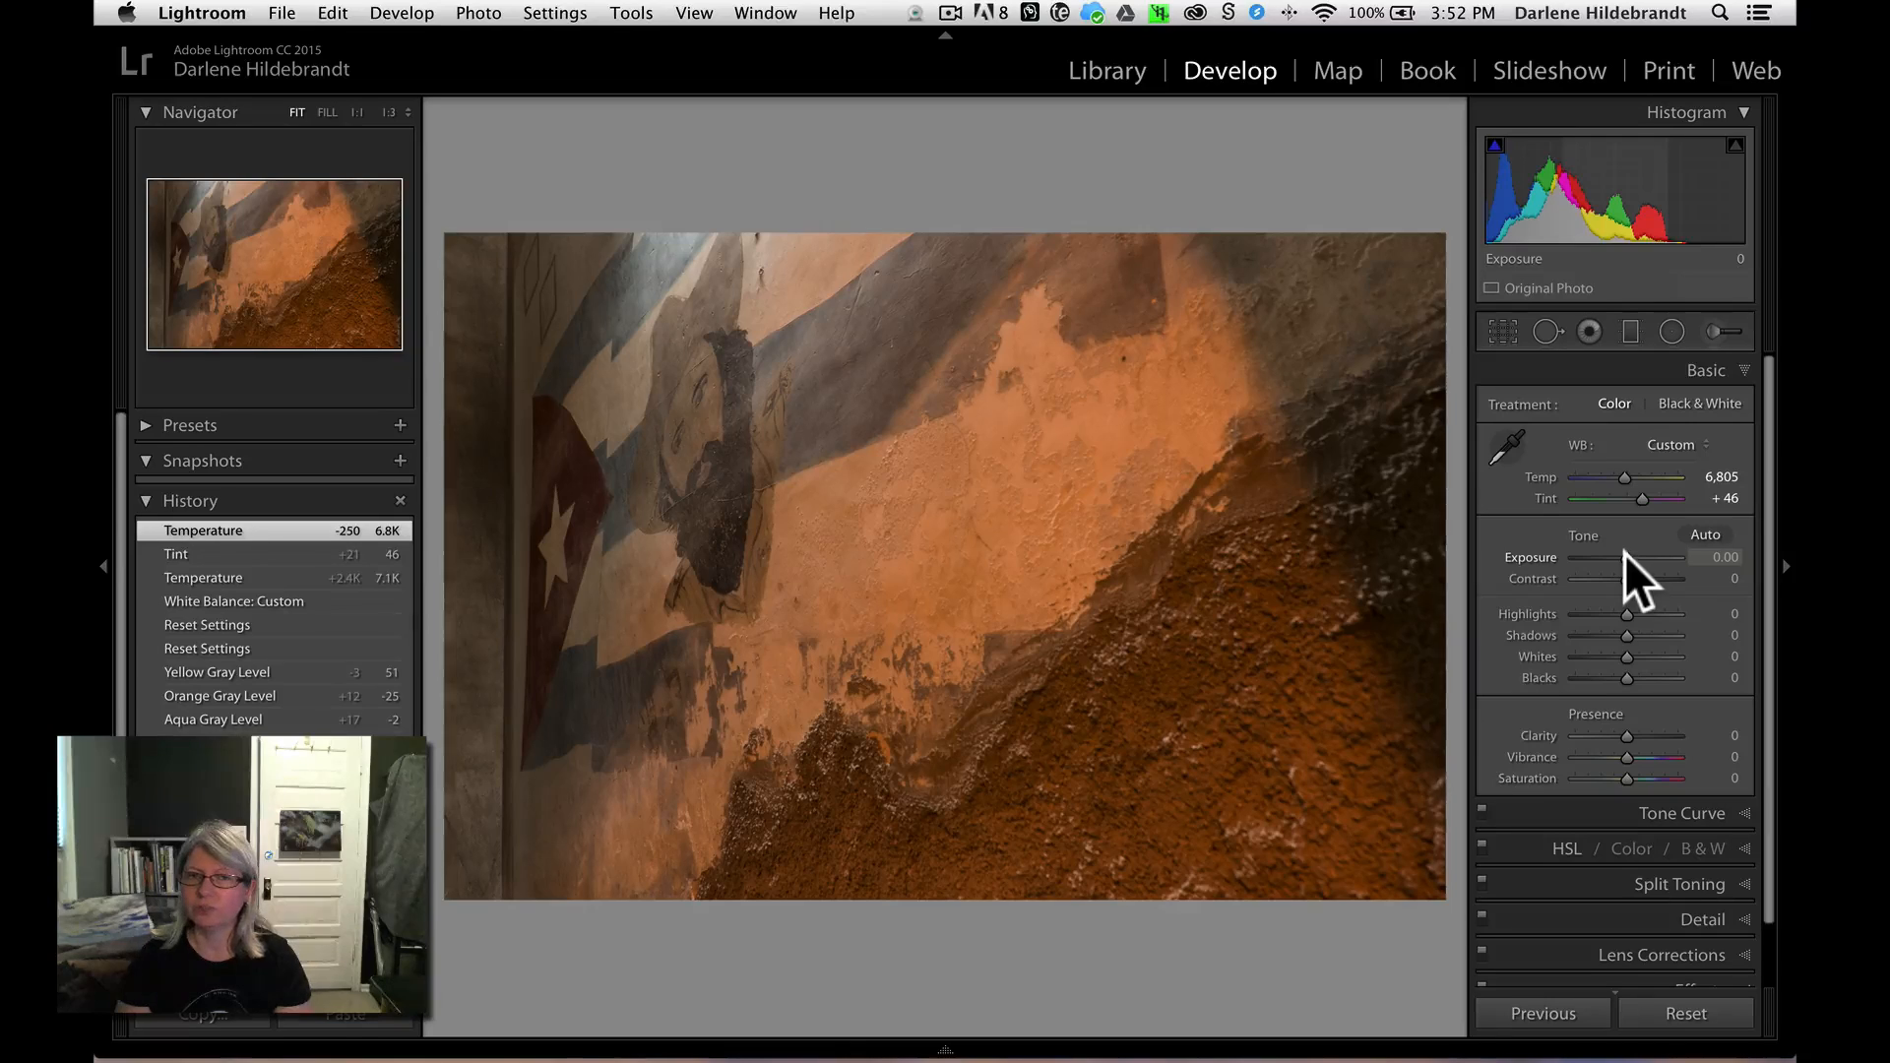
pyautogui.moveTo(1624, 555); pyautogui.dragTo(1632, 549)
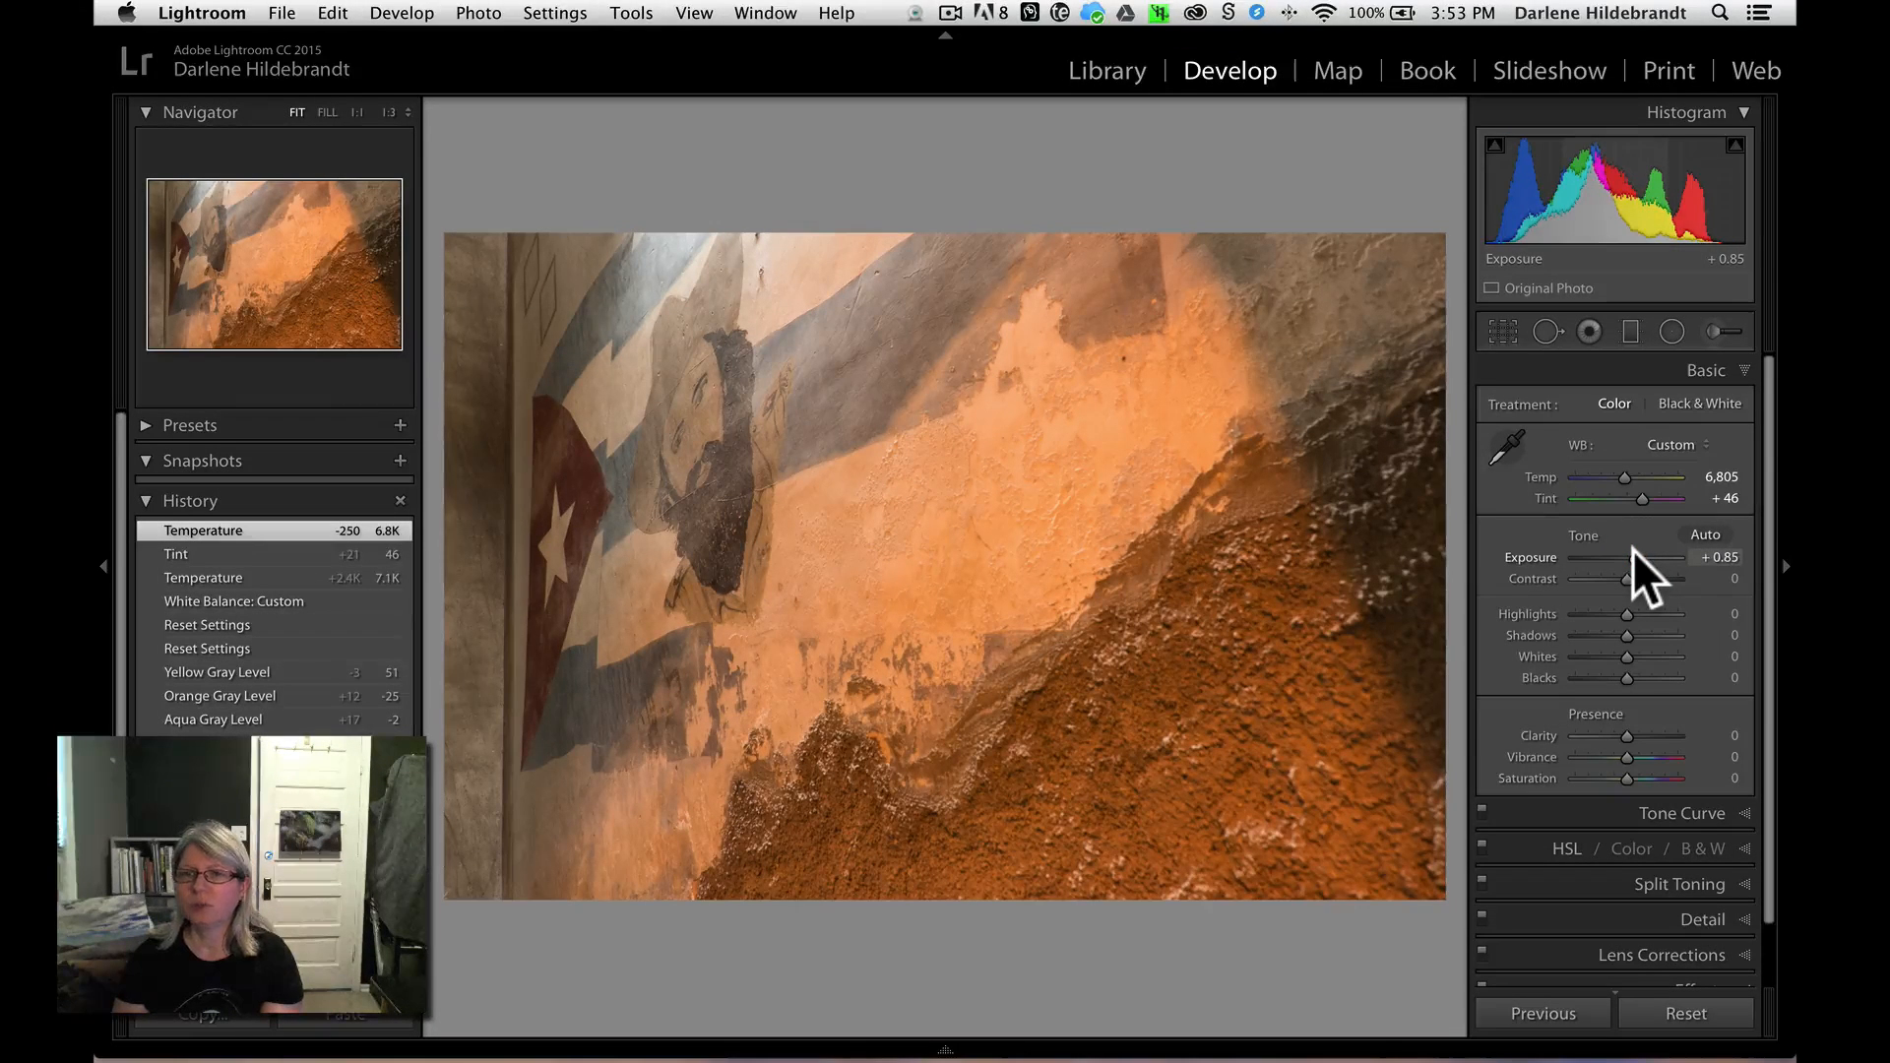
pyautogui.click(1633, 549)
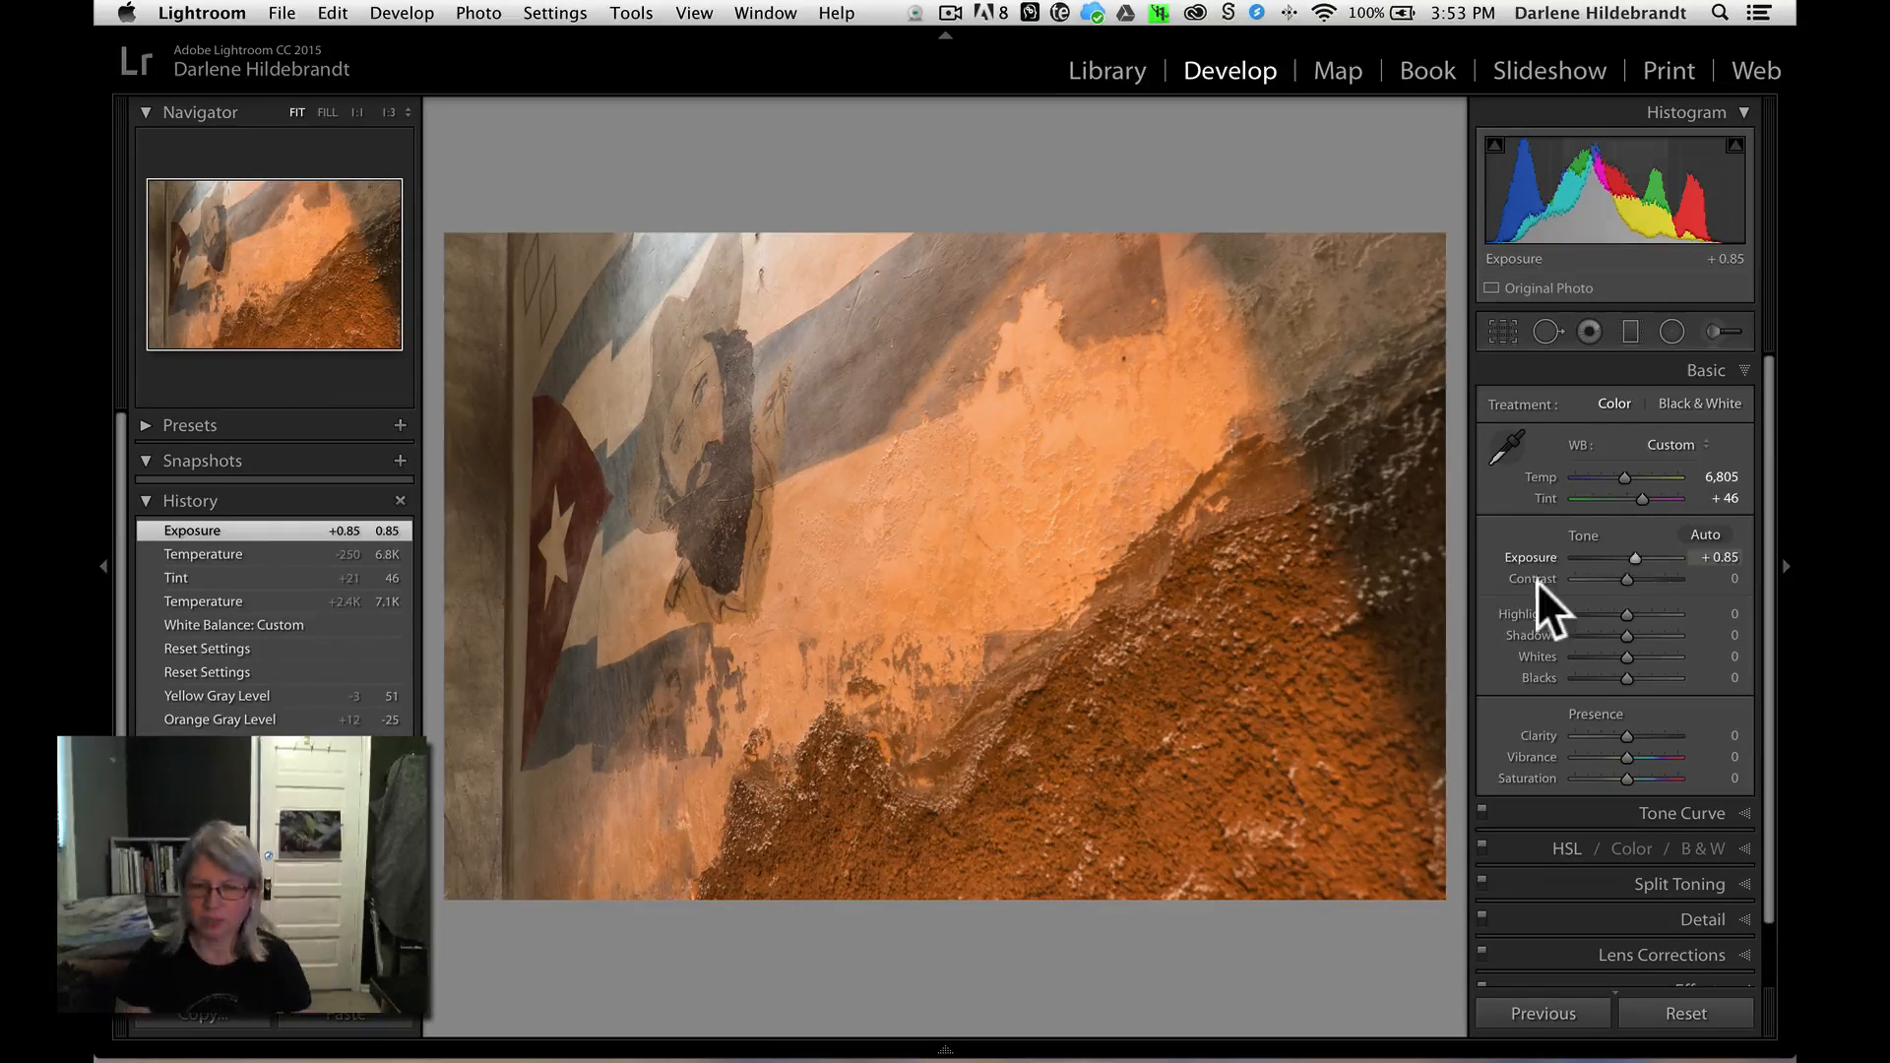
# - Create a virtual copy of the mural wall photo and reset the copy's Exposure to 0
pyautogui.moveTo(944, 1048)
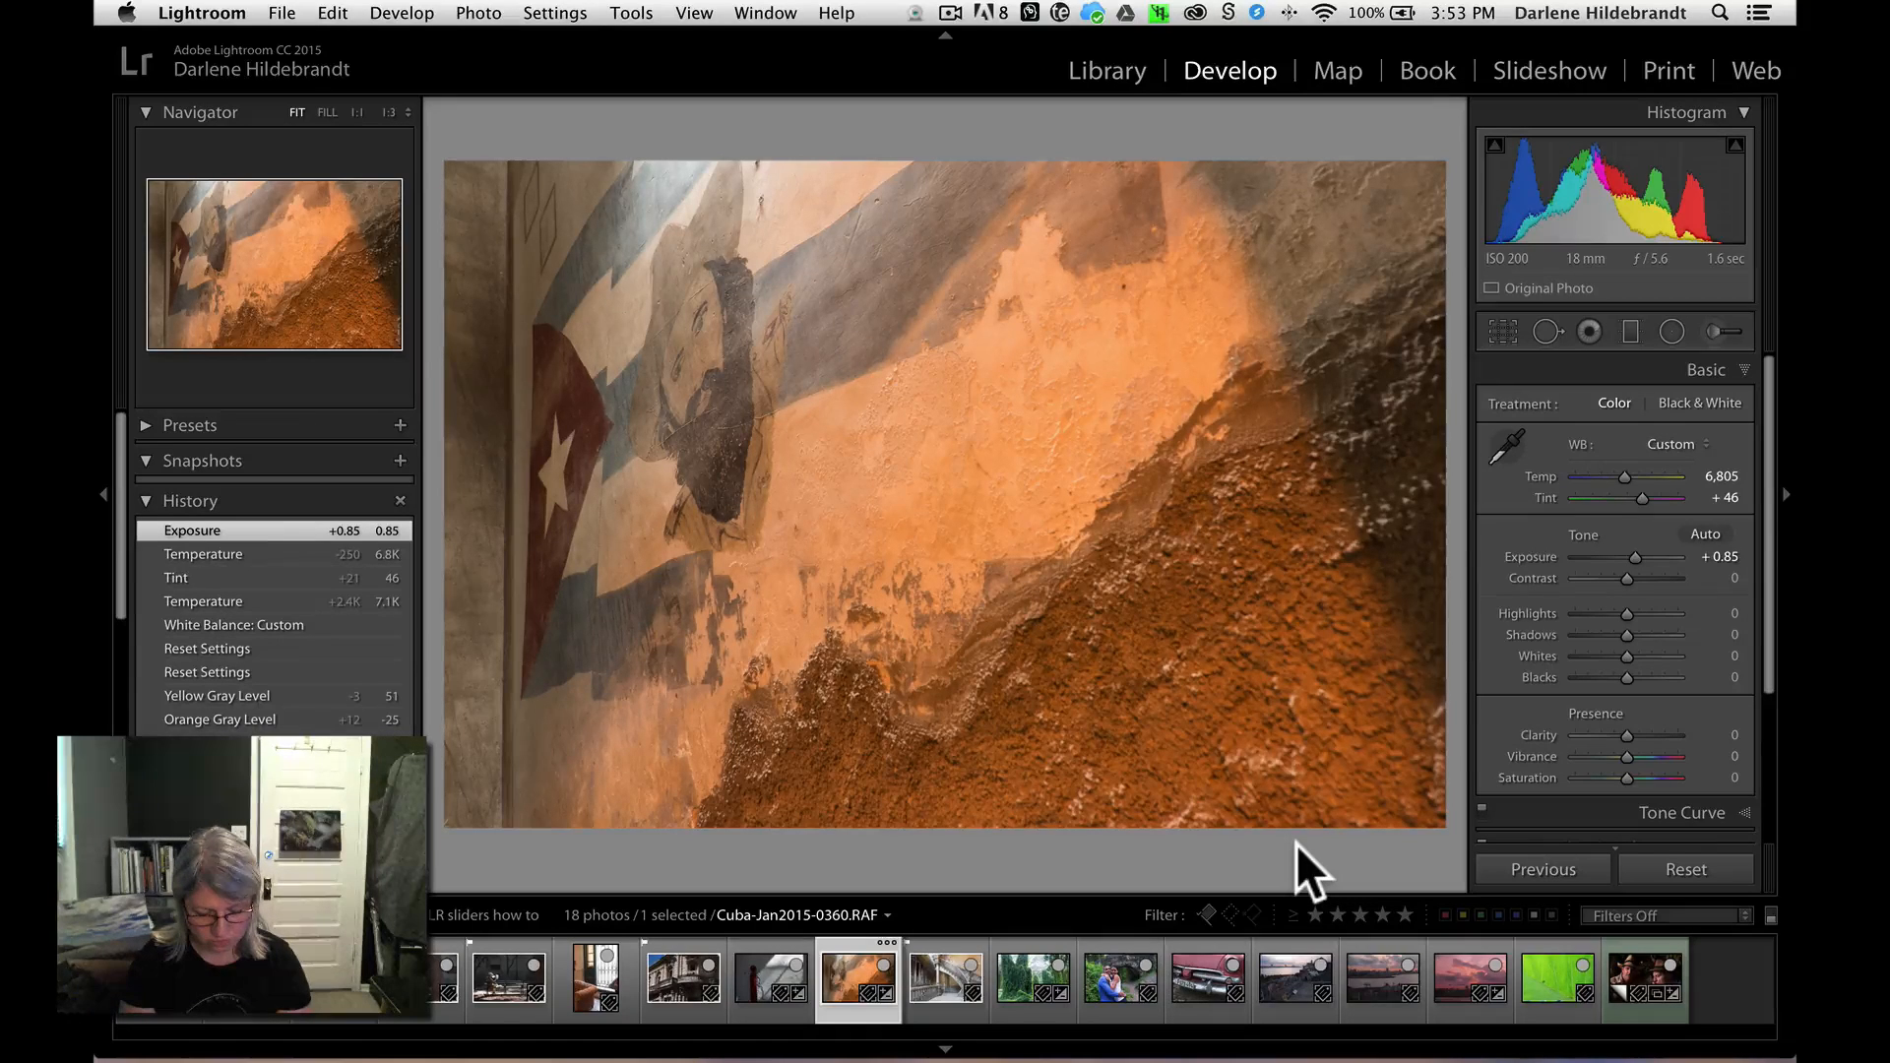
pyautogui.press('super')
pyautogui.press('super+apostrophe')
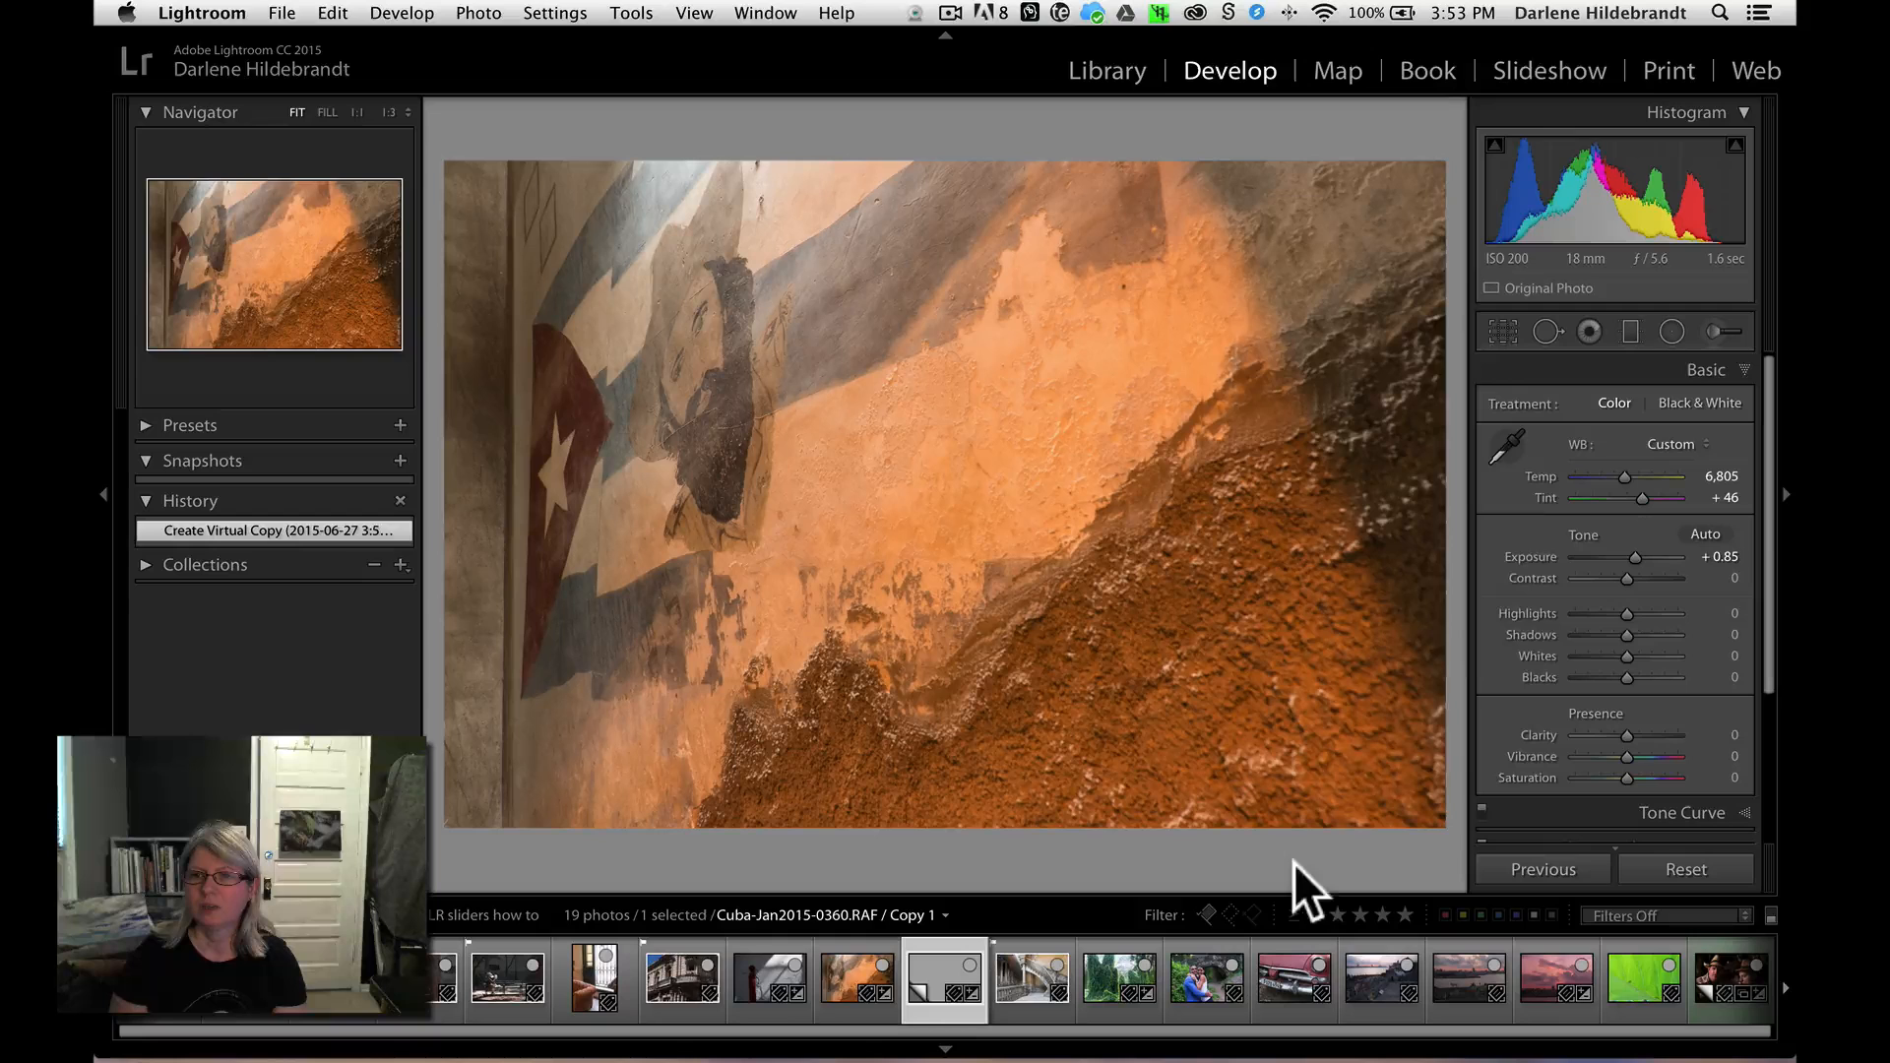
pyautogui.doubleClick(1528, 548)
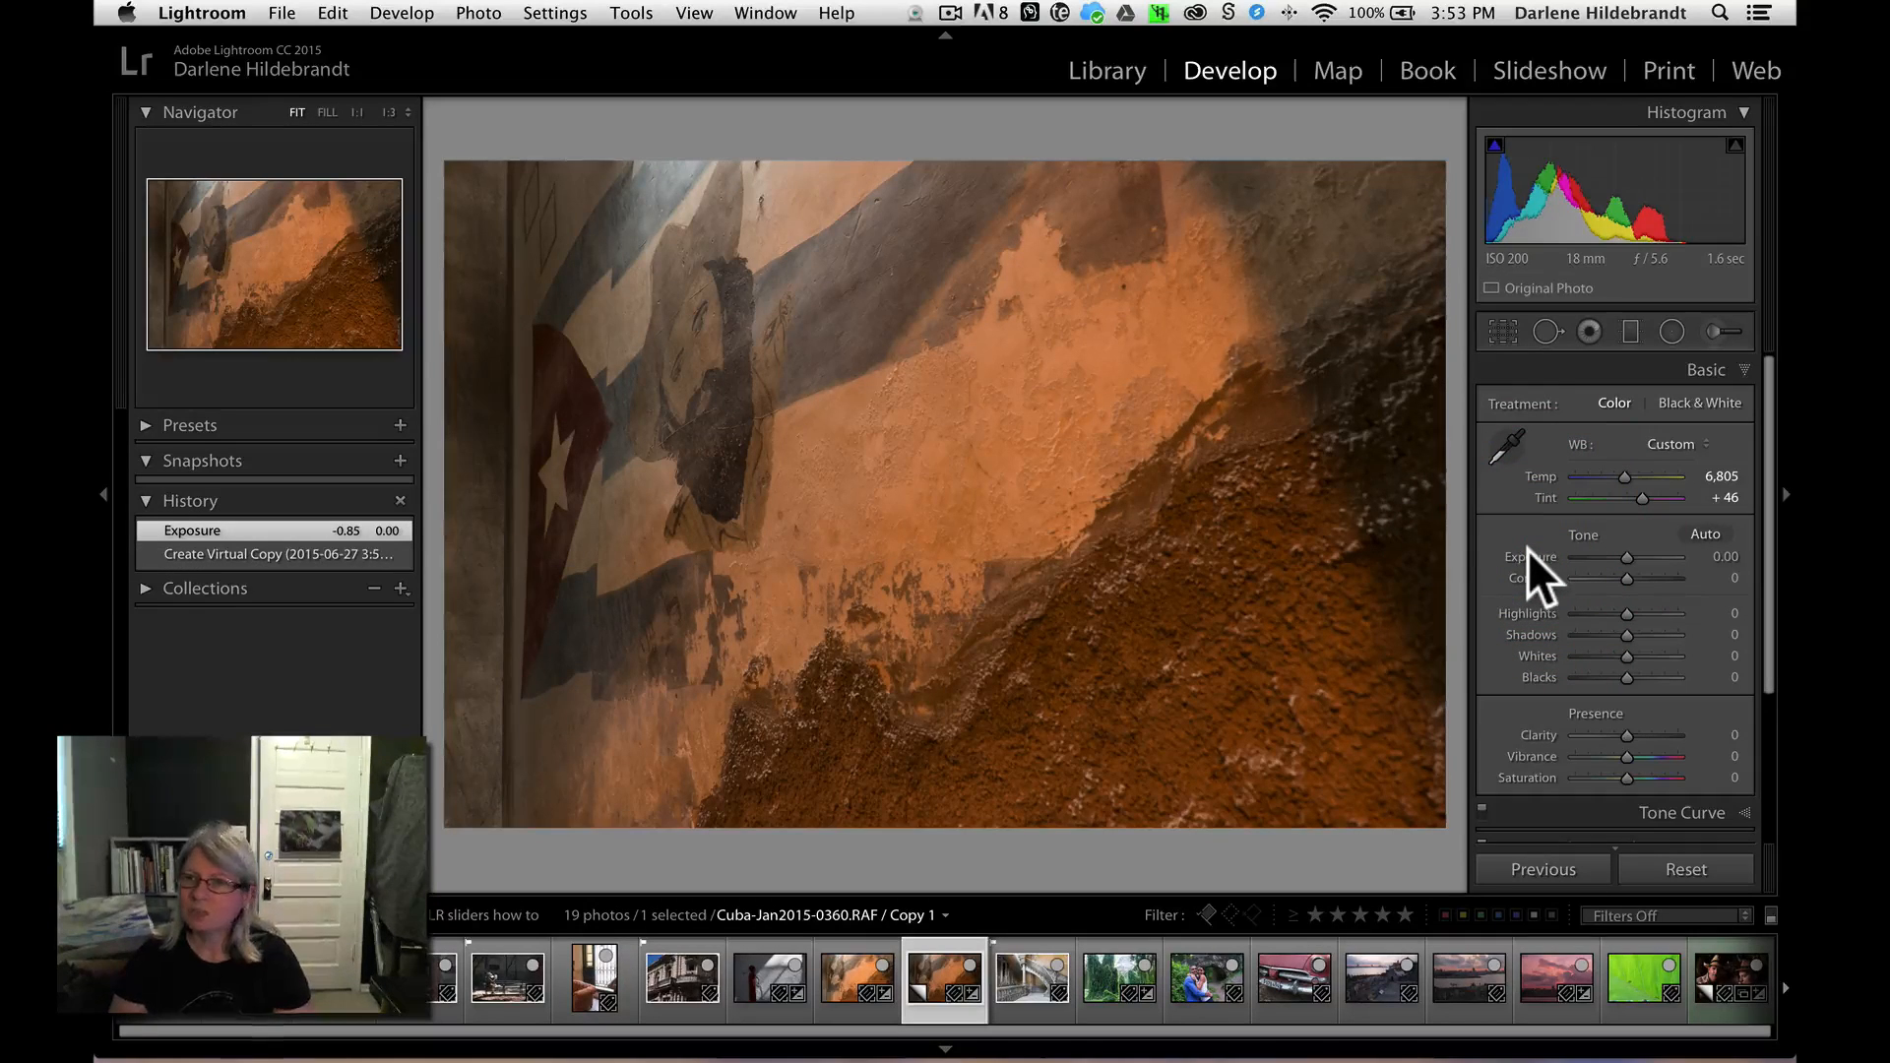
# - Raise Whites to +62 on the mural copy, judging it with the highlight clipping preview
pyautogui.keyDown('alt'); pyautogui.click(1626, 656); pyautogui.keyUp('alt')
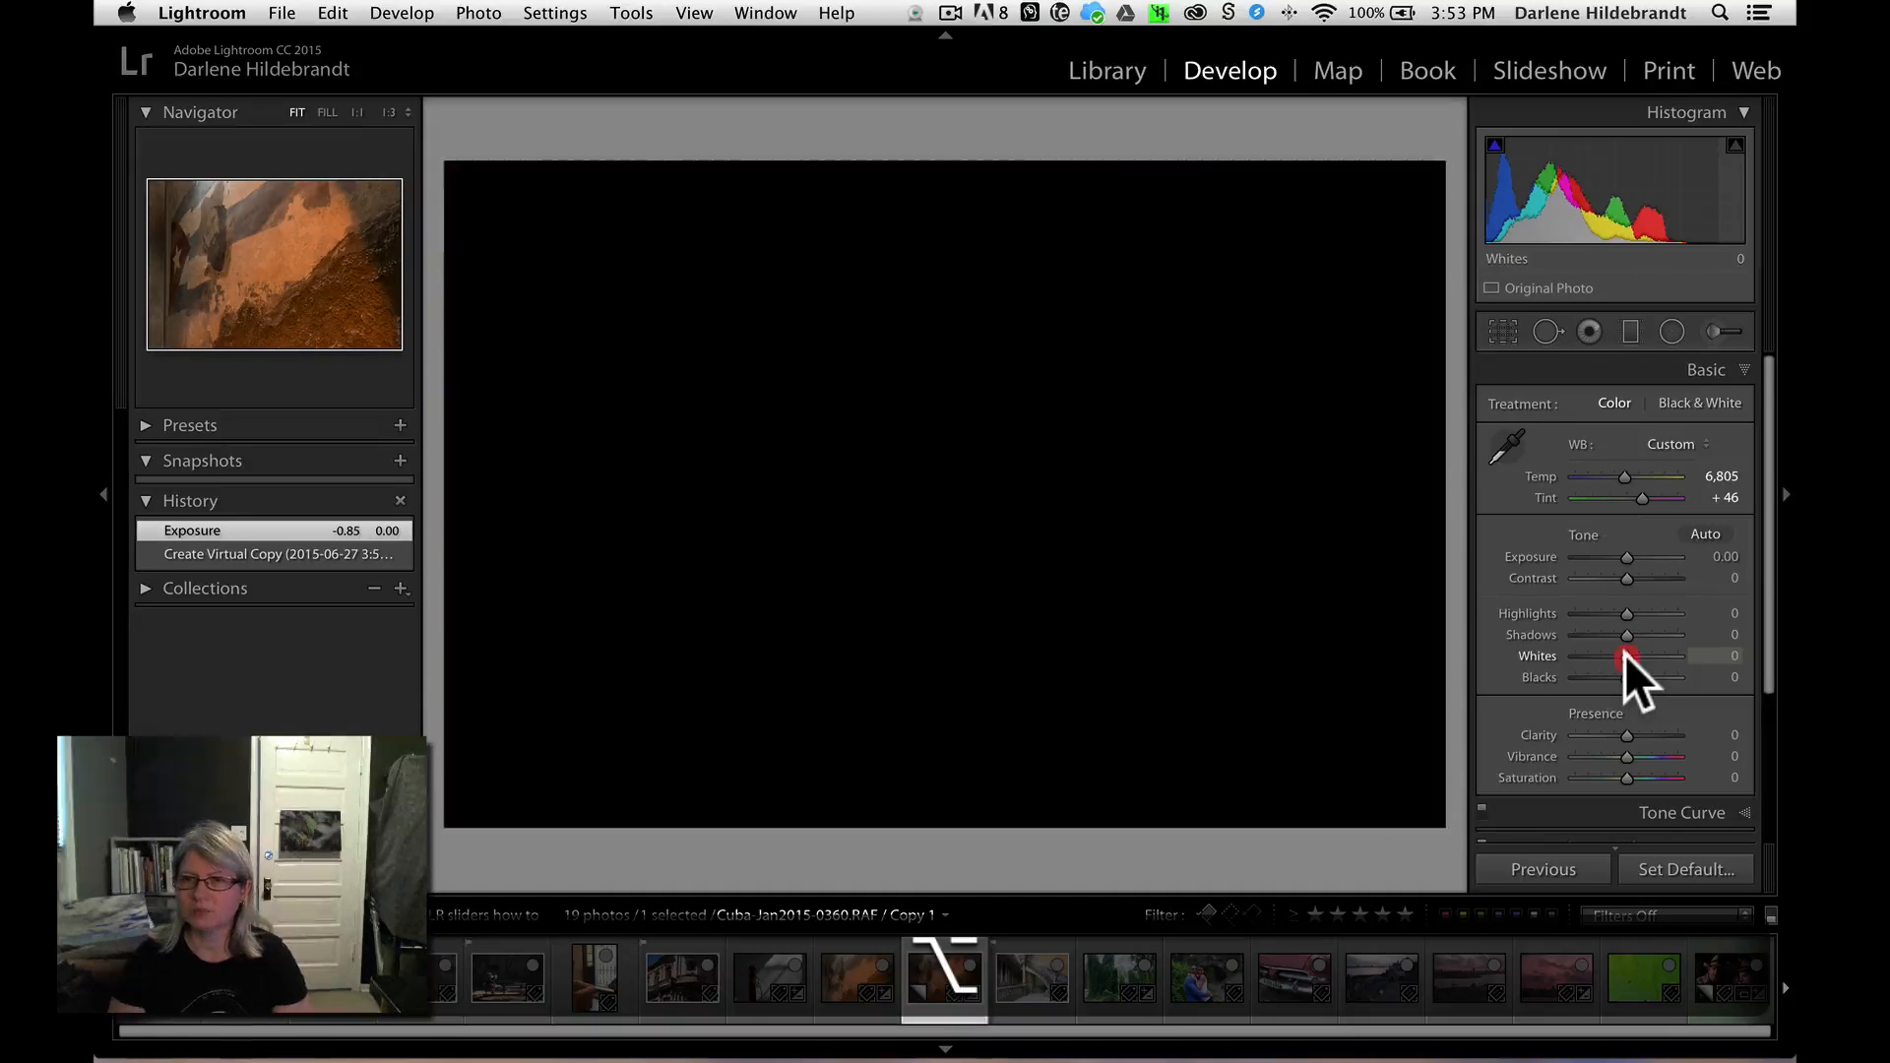
pyautogui.moveTo(1624, 654); pyautogui.dragTo(1654, 648)
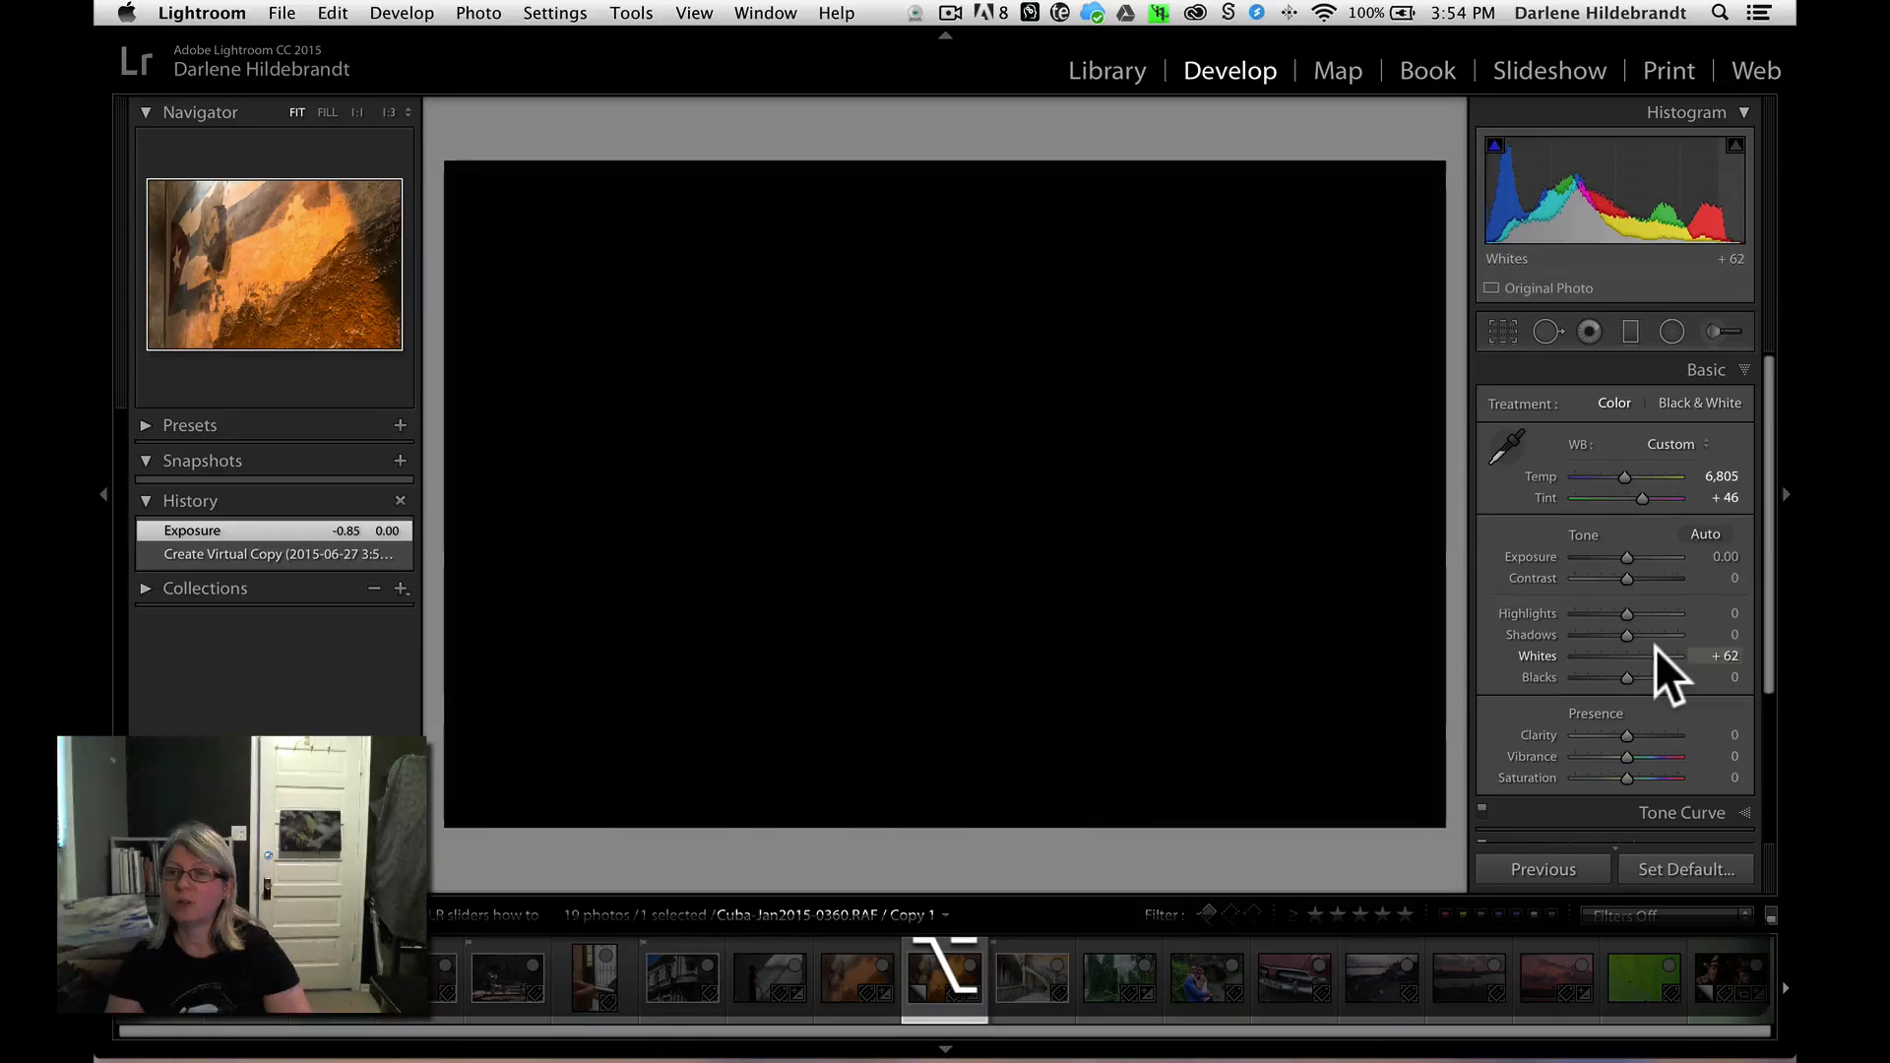
pyautogui.moveTo(1656, 647); pyautogui.dragTo(1656, 648)
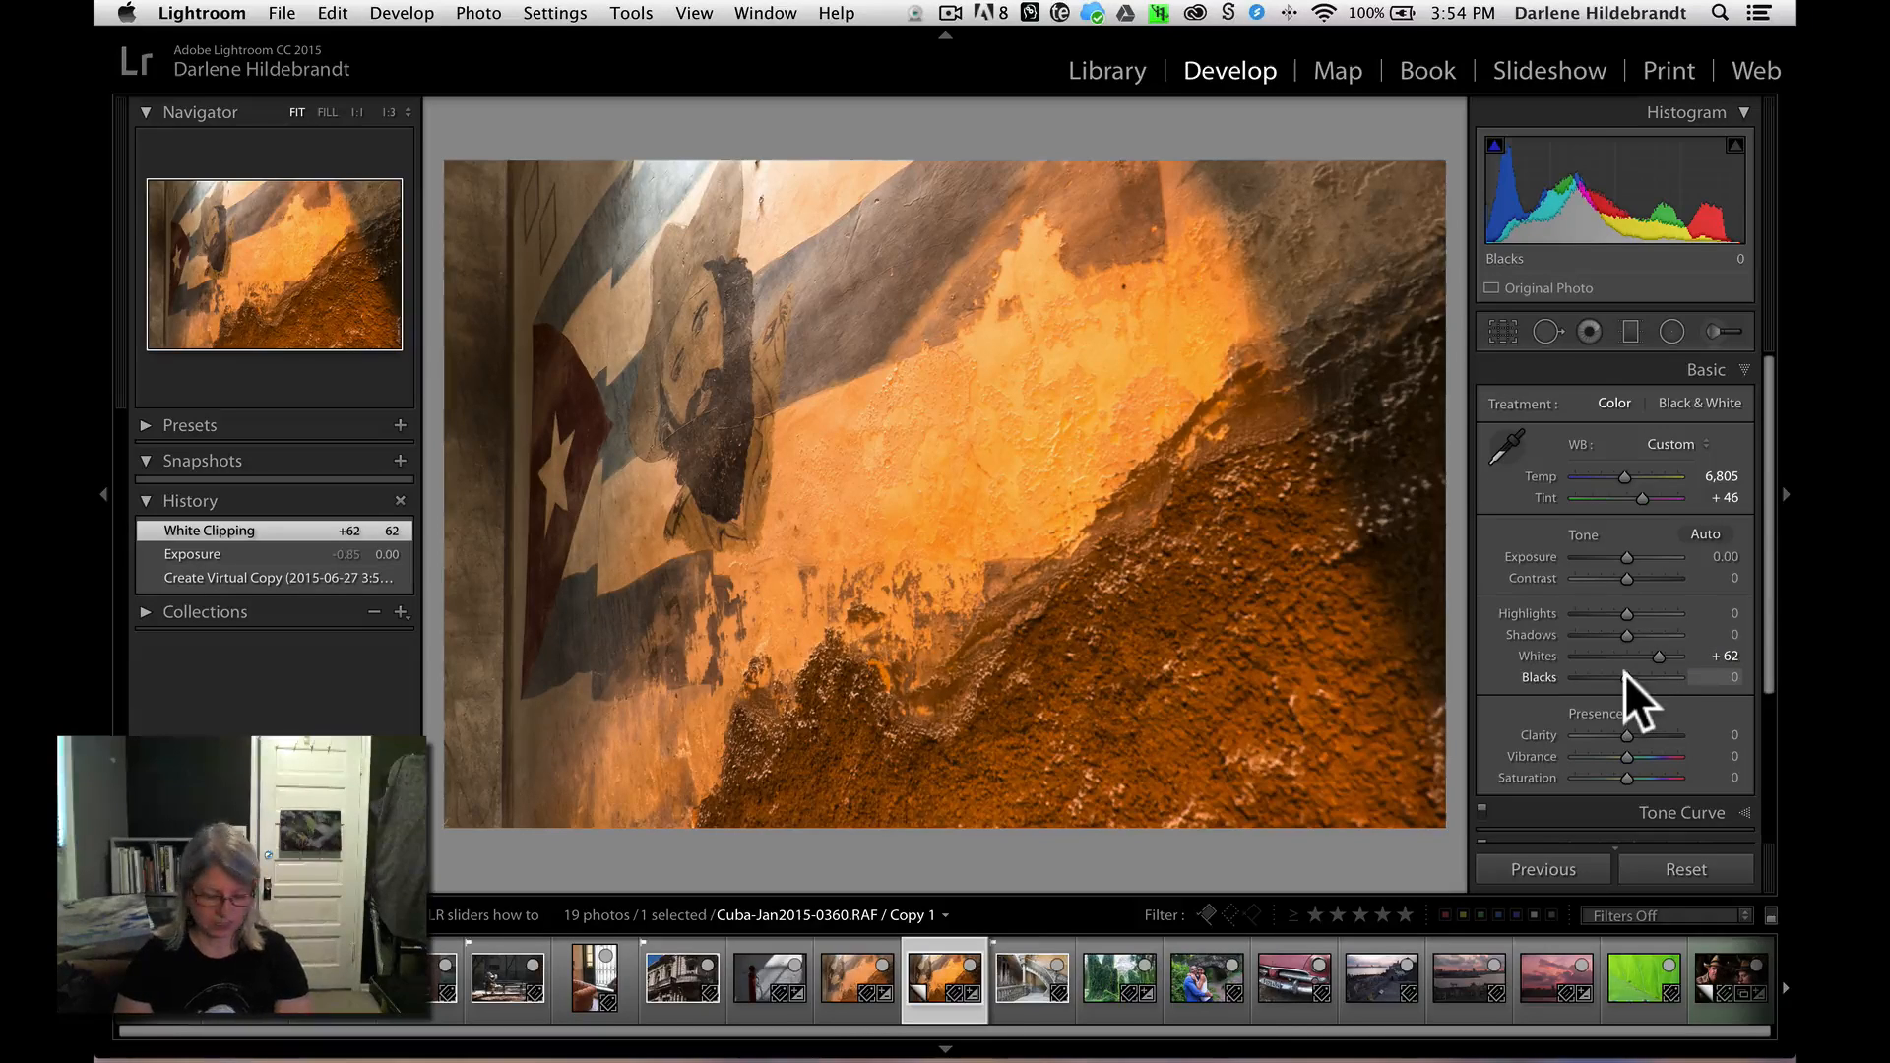
# - Lower Blacks to -22 using the shadow clipping preview, and compare the mural copy before and after the adjustments
pyautogui.keyDown('alt'); pyautogui.click(1625, 675); pyautogui.keyUp('alt')
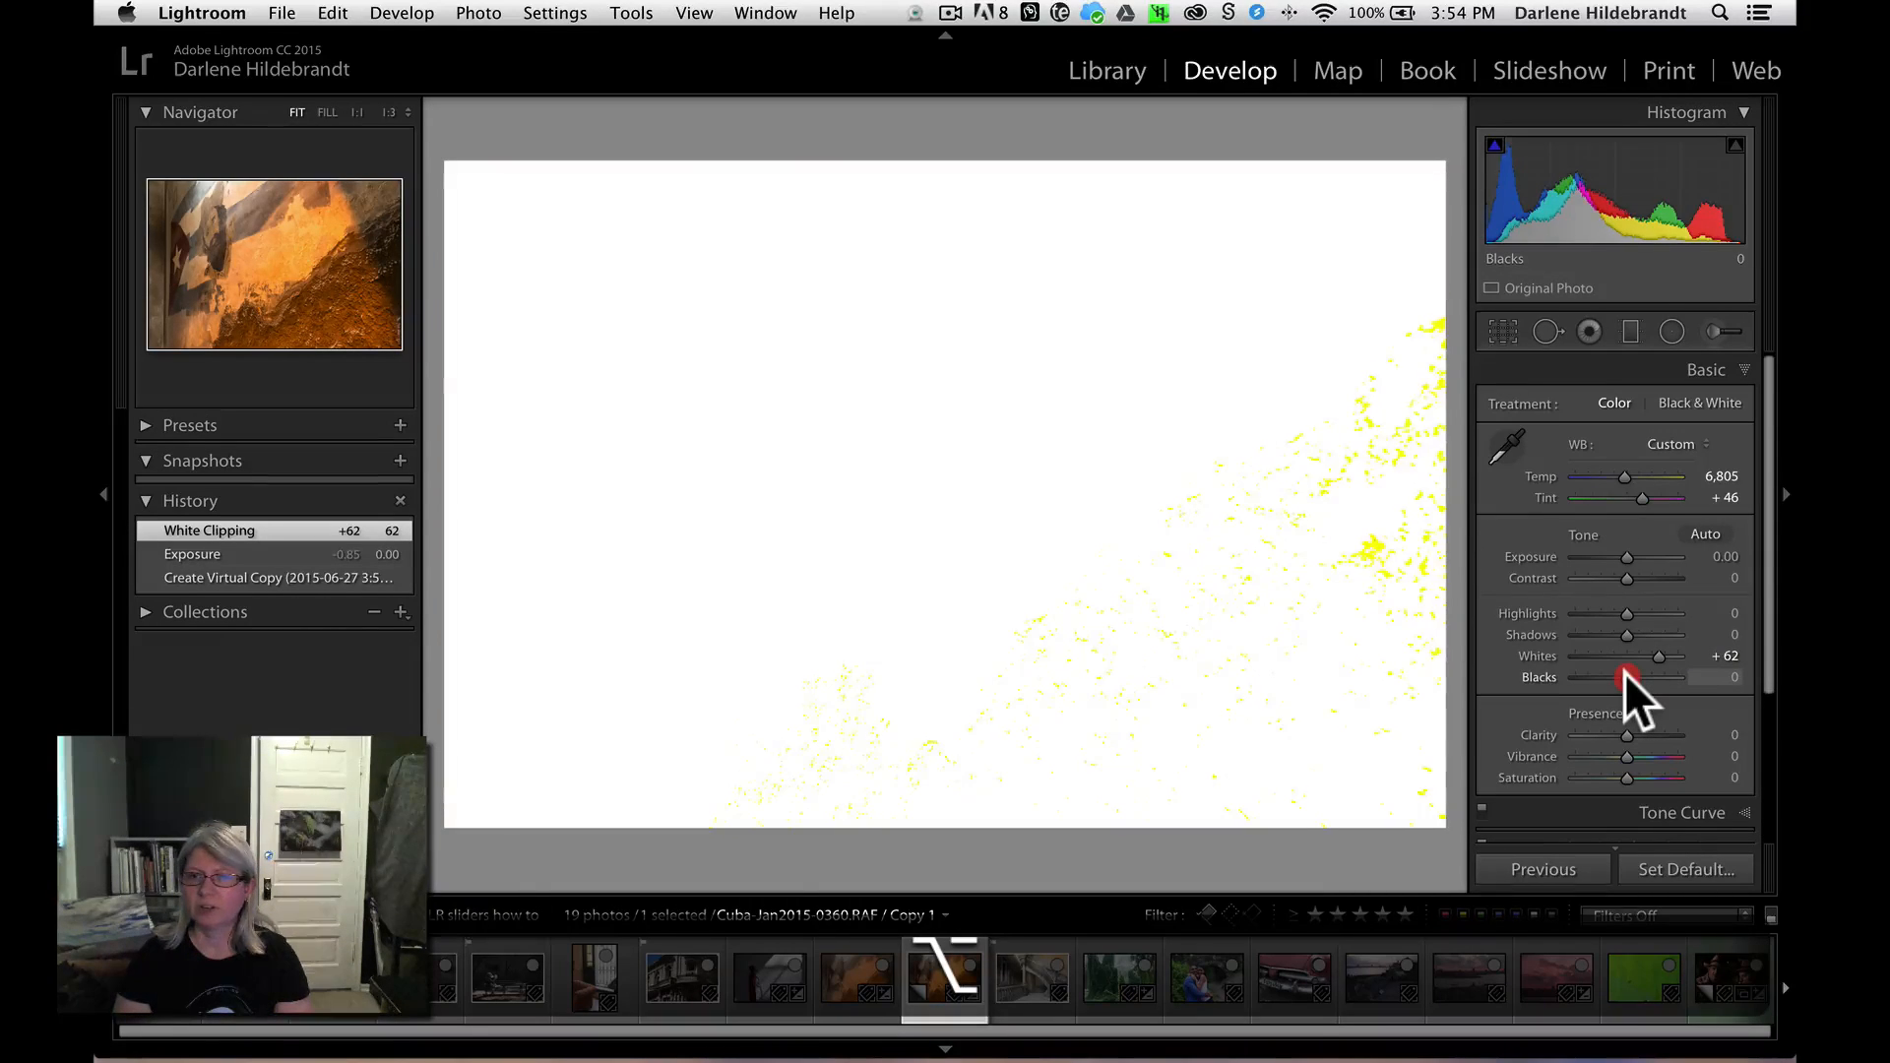
pyautogui.moveTo(1625, 672); pyautogui.dragTo(1610, 671)
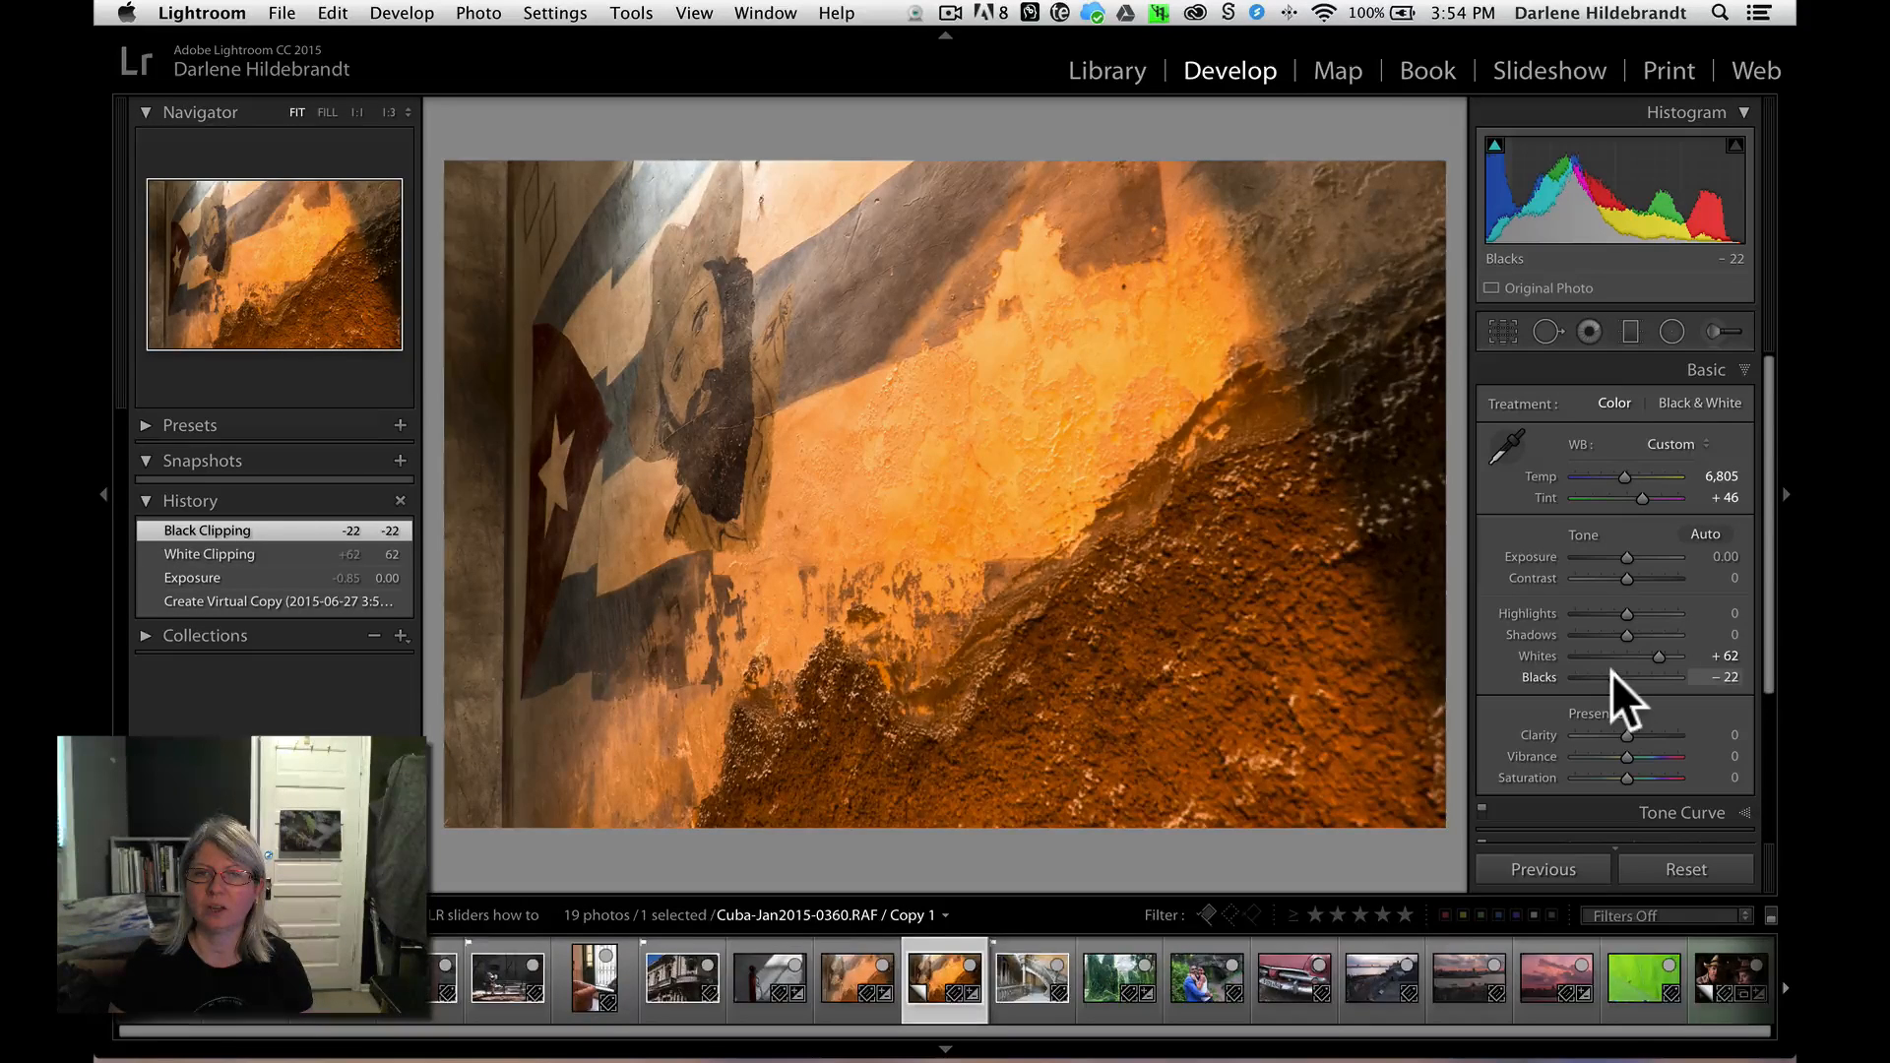
pyautogui.press('\\')
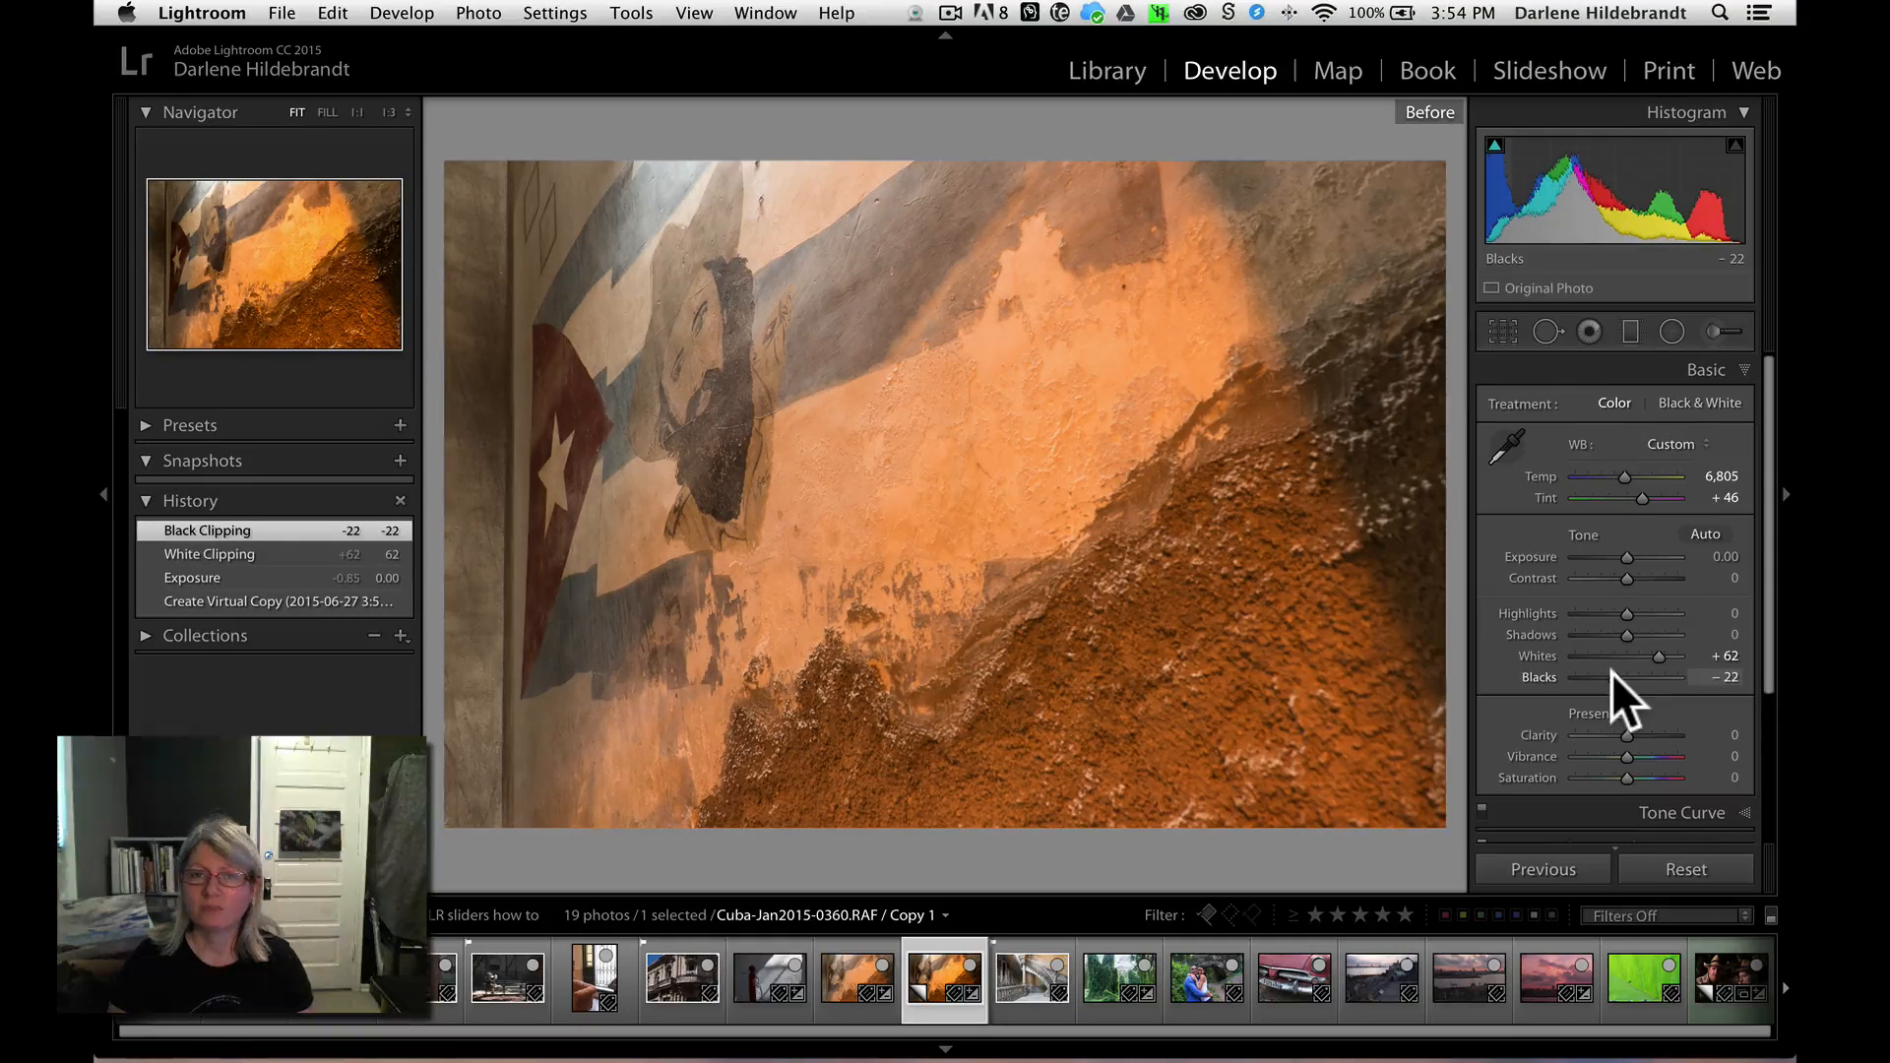
pyautogui.press('\\')
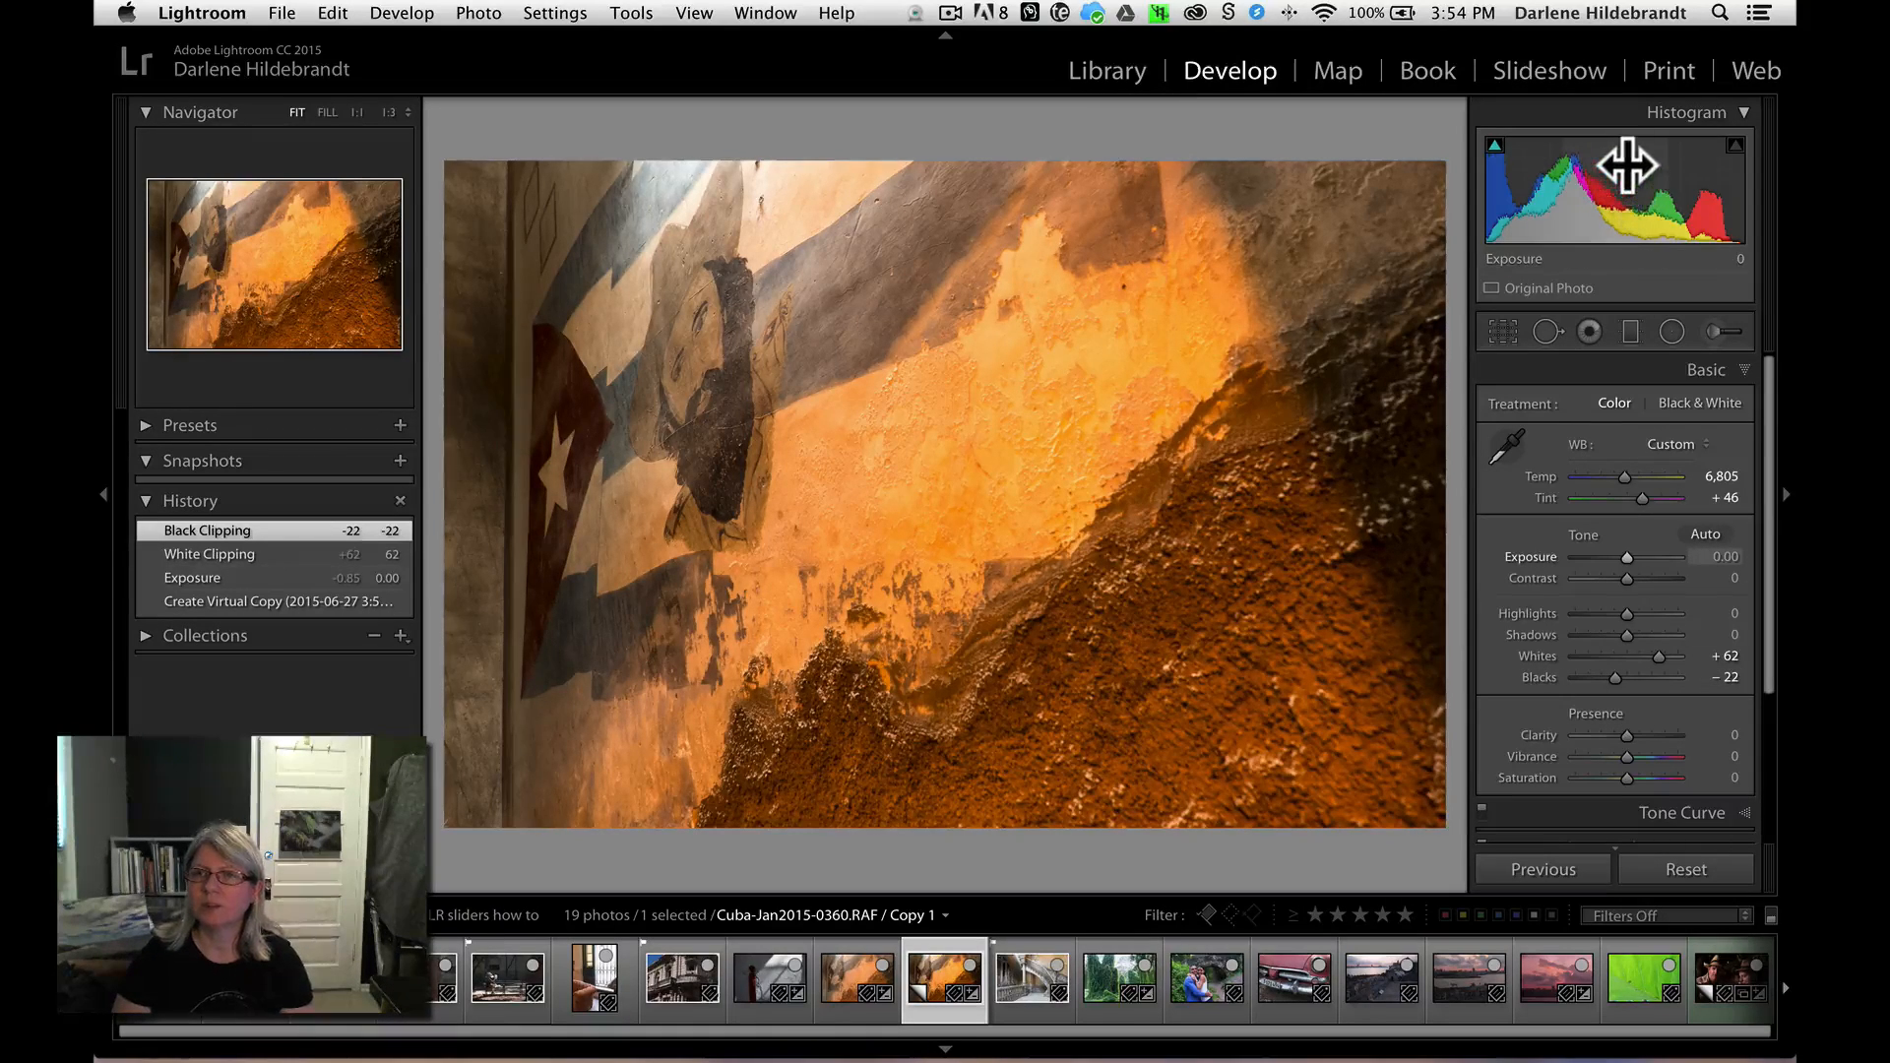
# - Try Exposure at +0.20, +0.30 and +0.10 on the mural copy, and reset it to 0
pyautogui.moveTo(1621, 159); pyautogui.dragTo(1642, 159)
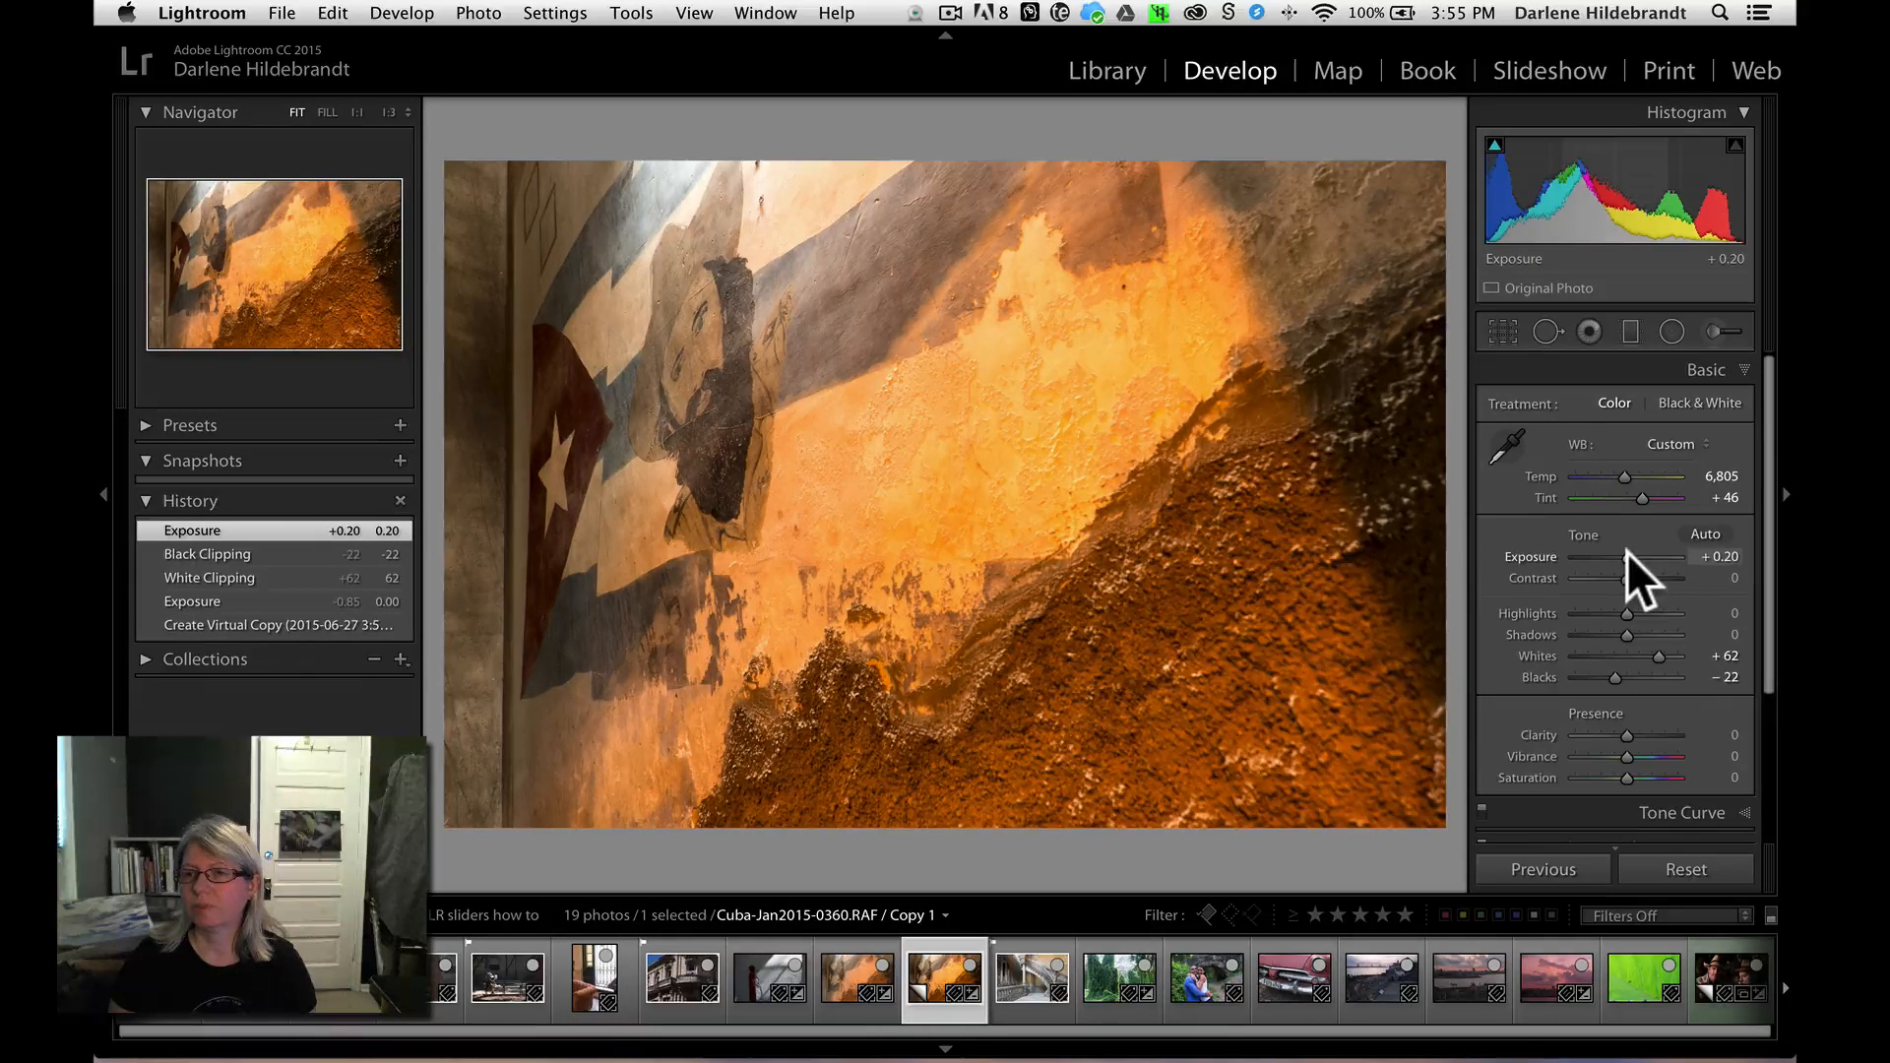
pyautogui.moveTo(1627, 552); pyautogui.dragTo(1628, 552)
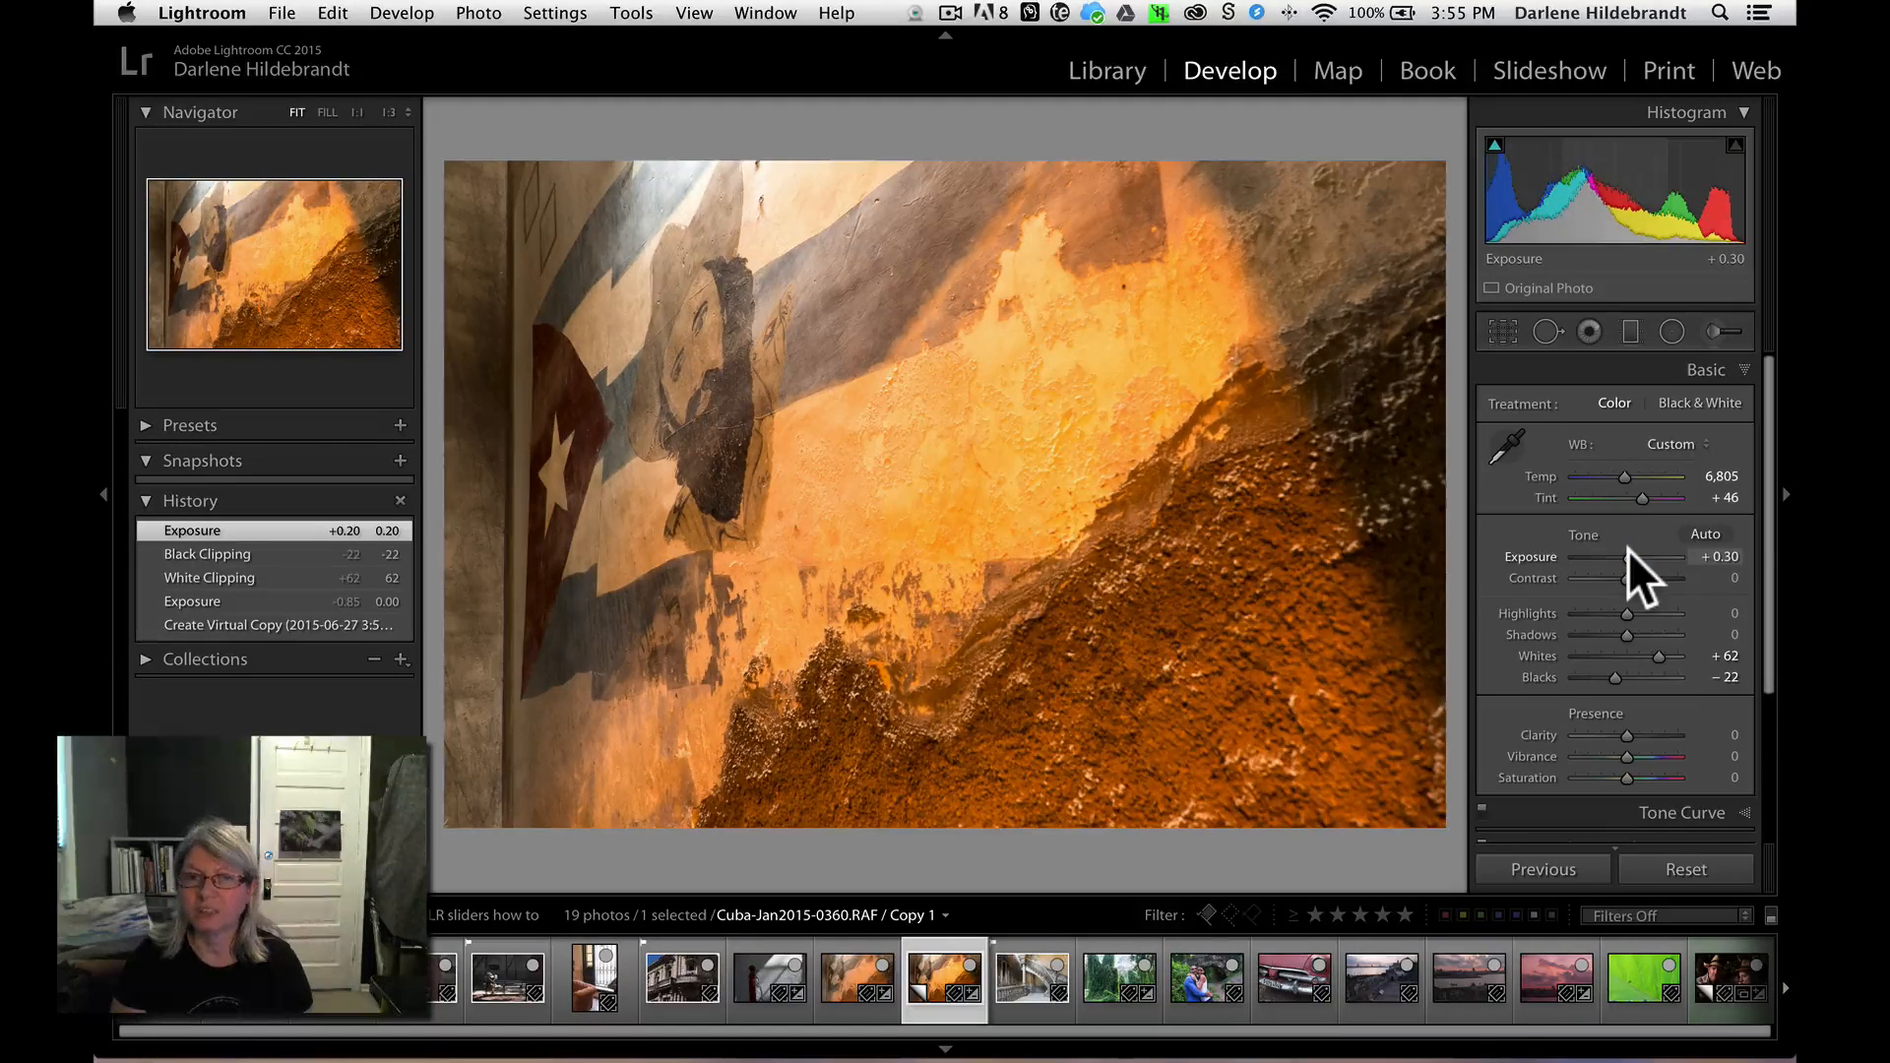
pyautogui.click(1629, 550)
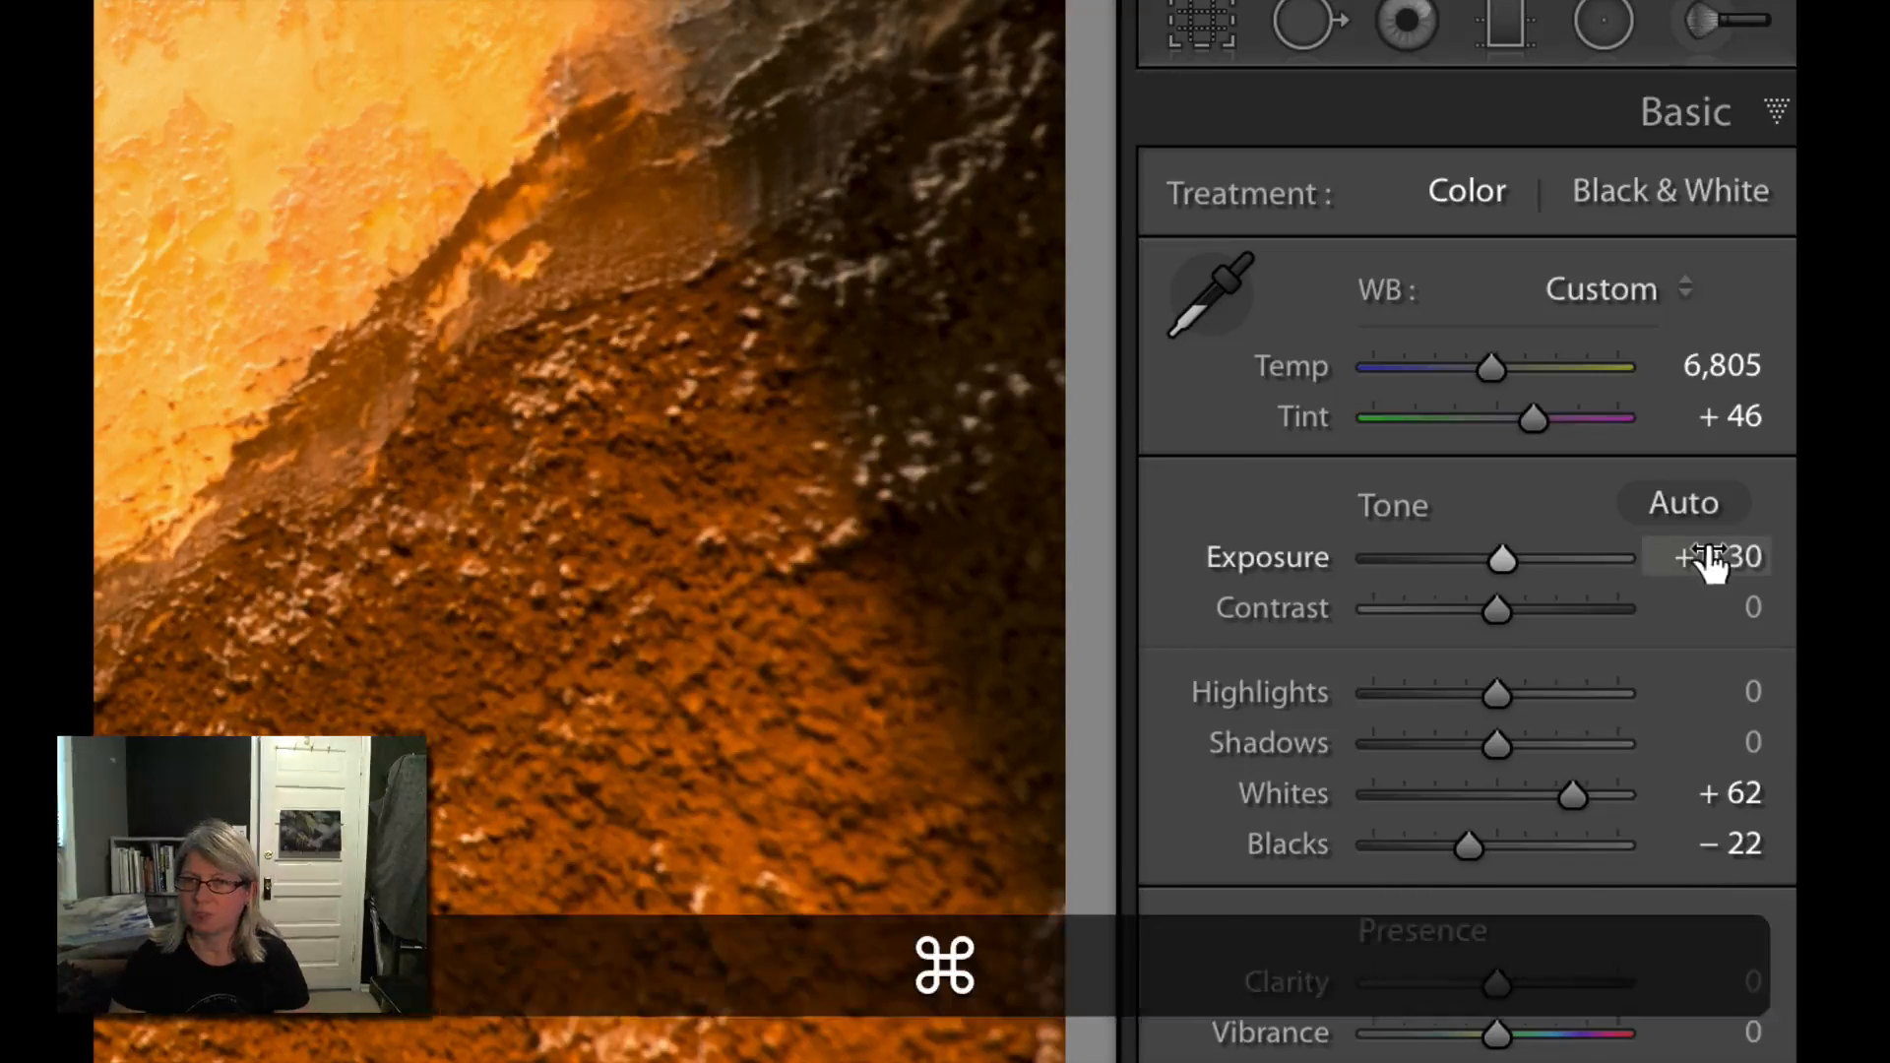
pyautogui.scroll(-5, 1710, 561)
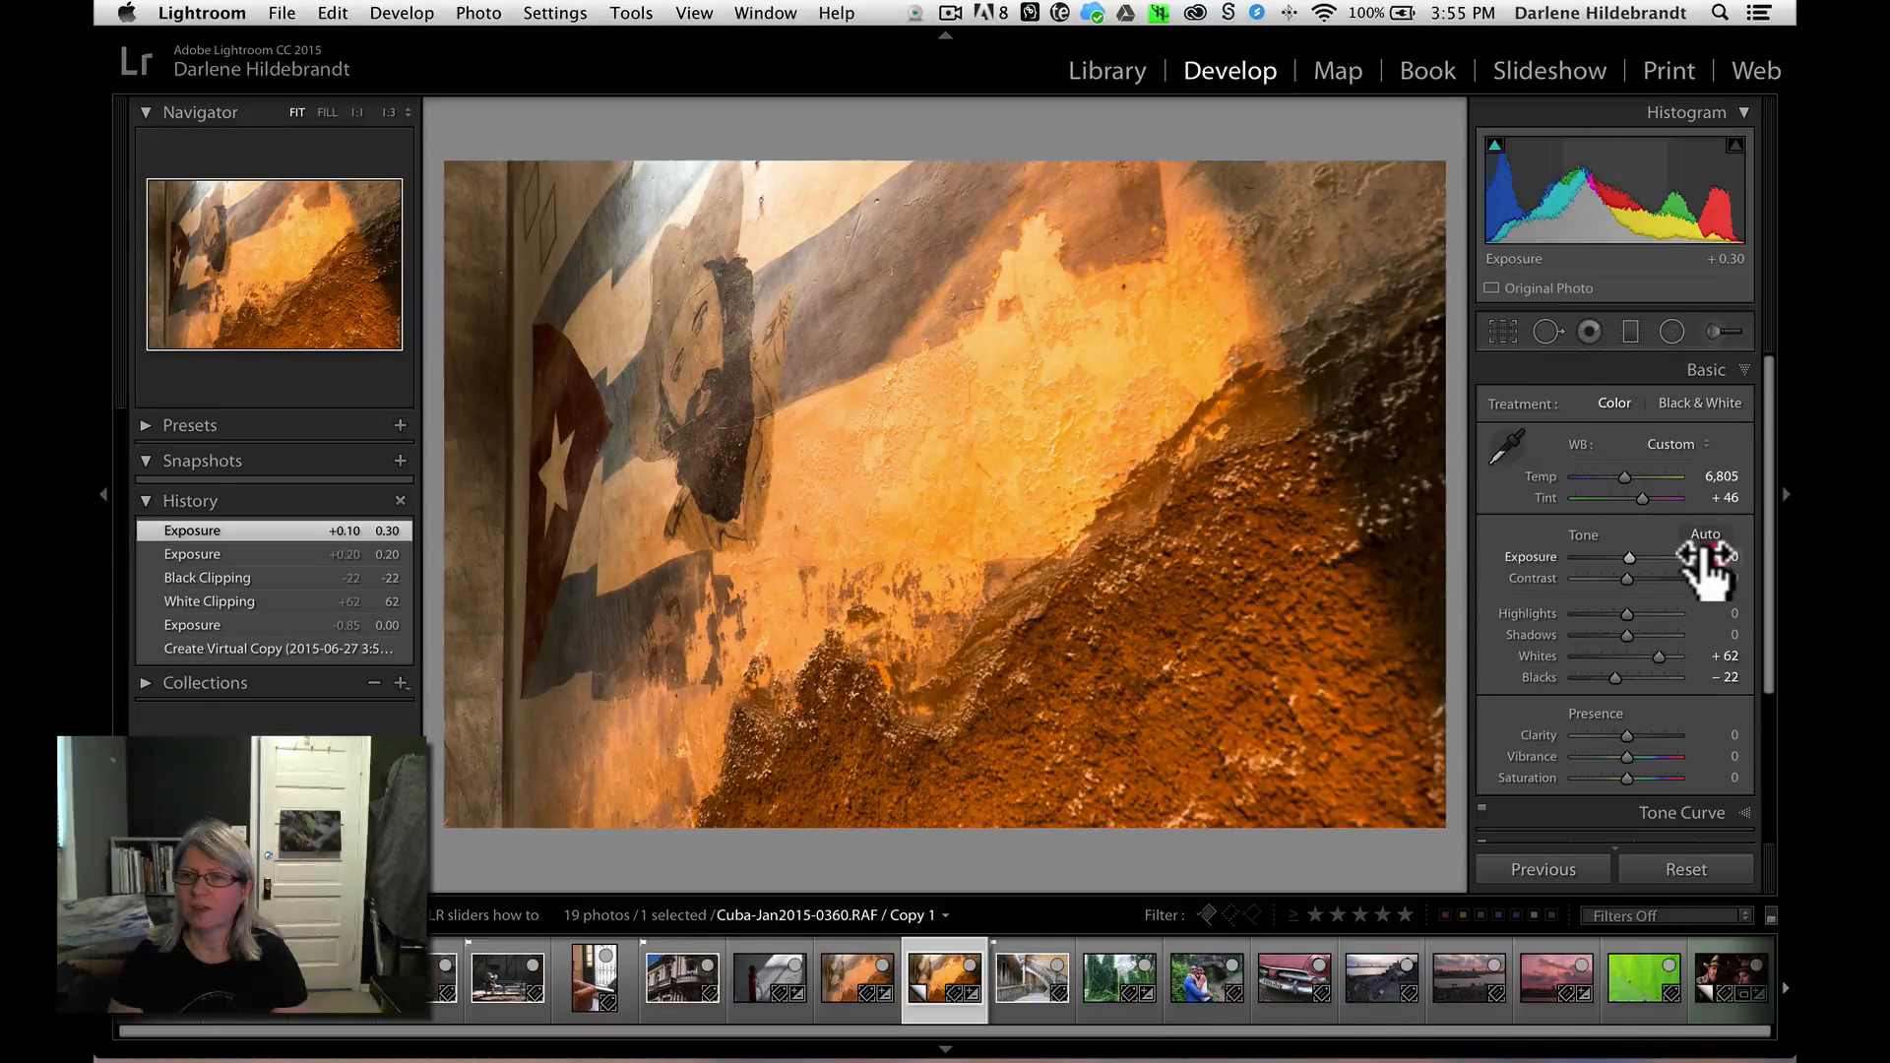
pyautogui.moveTo(1706, 558)
pyautogui.mouseDown()
pyautogui.moveTo(1689, 559)
pyautogui.moveTo(1725, 558)
pyautogui.moveTo(1706, 558)
pyautogui.mouseUp()
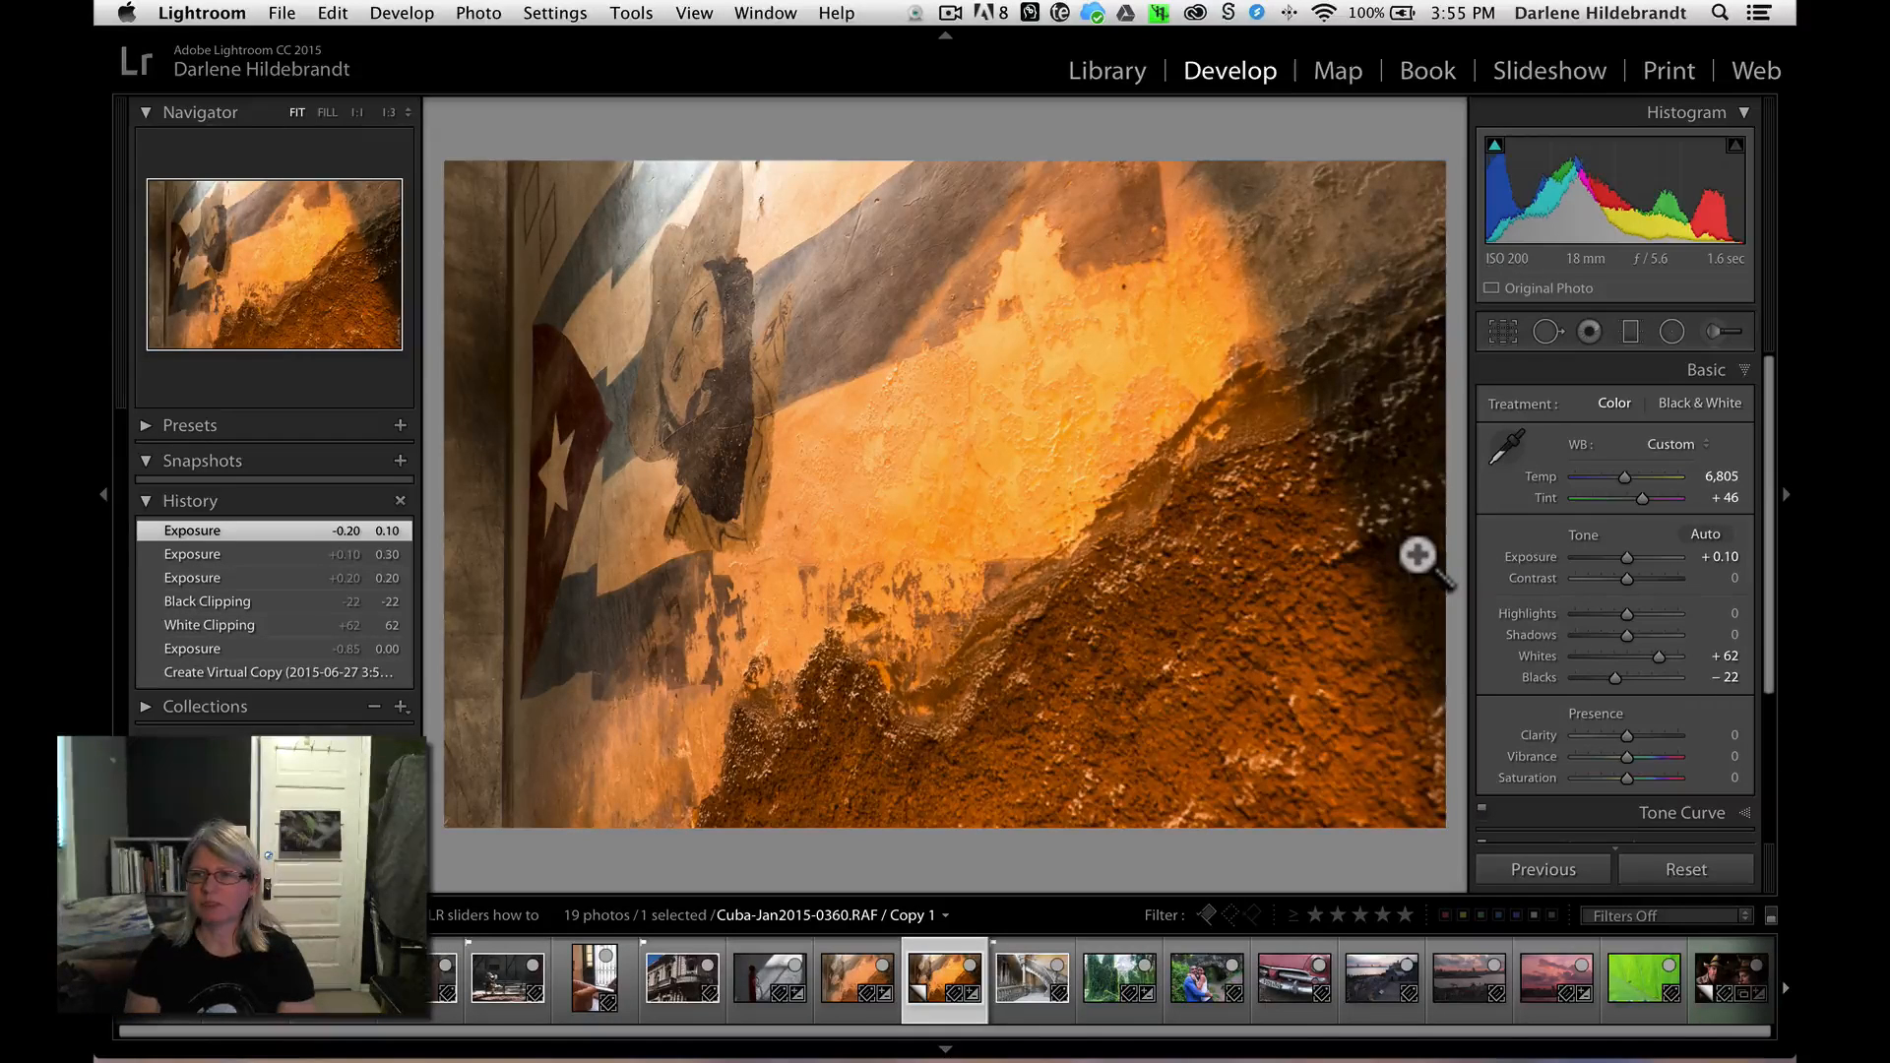
pyautogui.doubleClick(1536, 552)
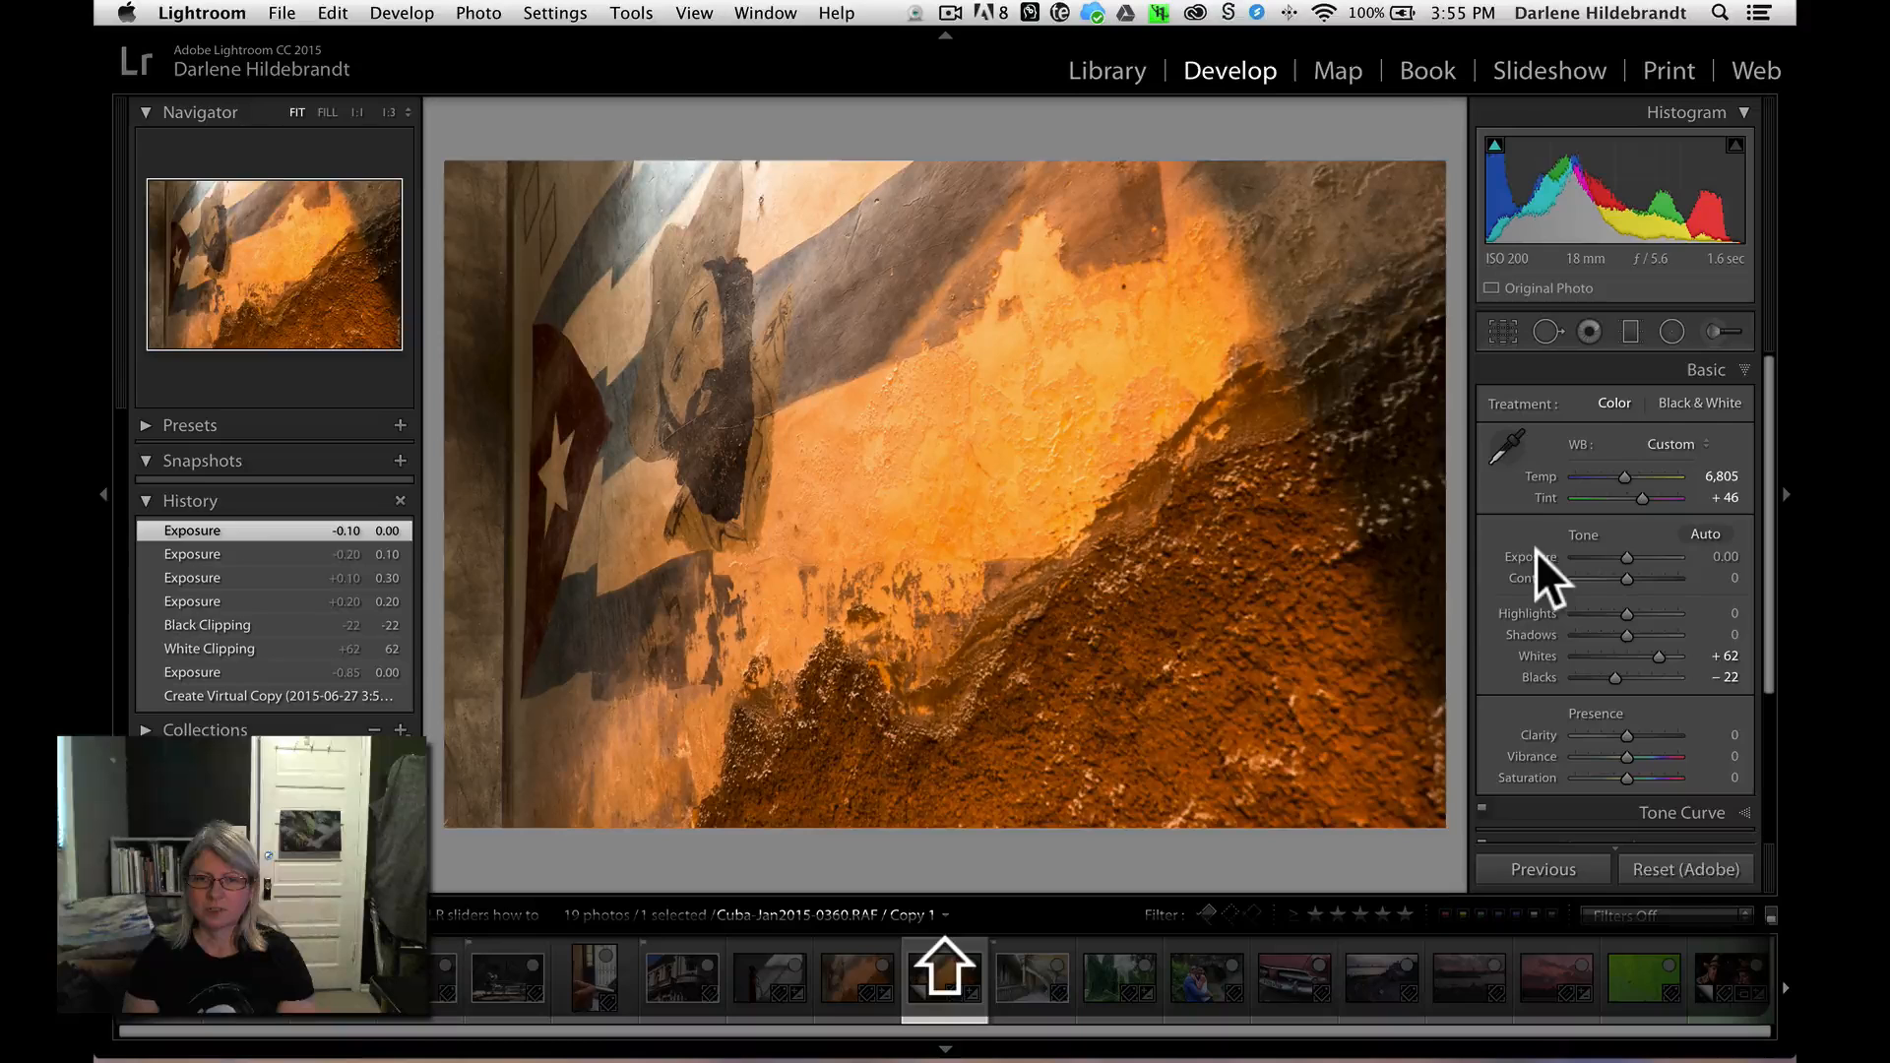
# - Compare the mural copy with its original, and set the copy's Exposure to +0.20 and Whites to +46
pyautogui.hotkey('shift', 'Left')
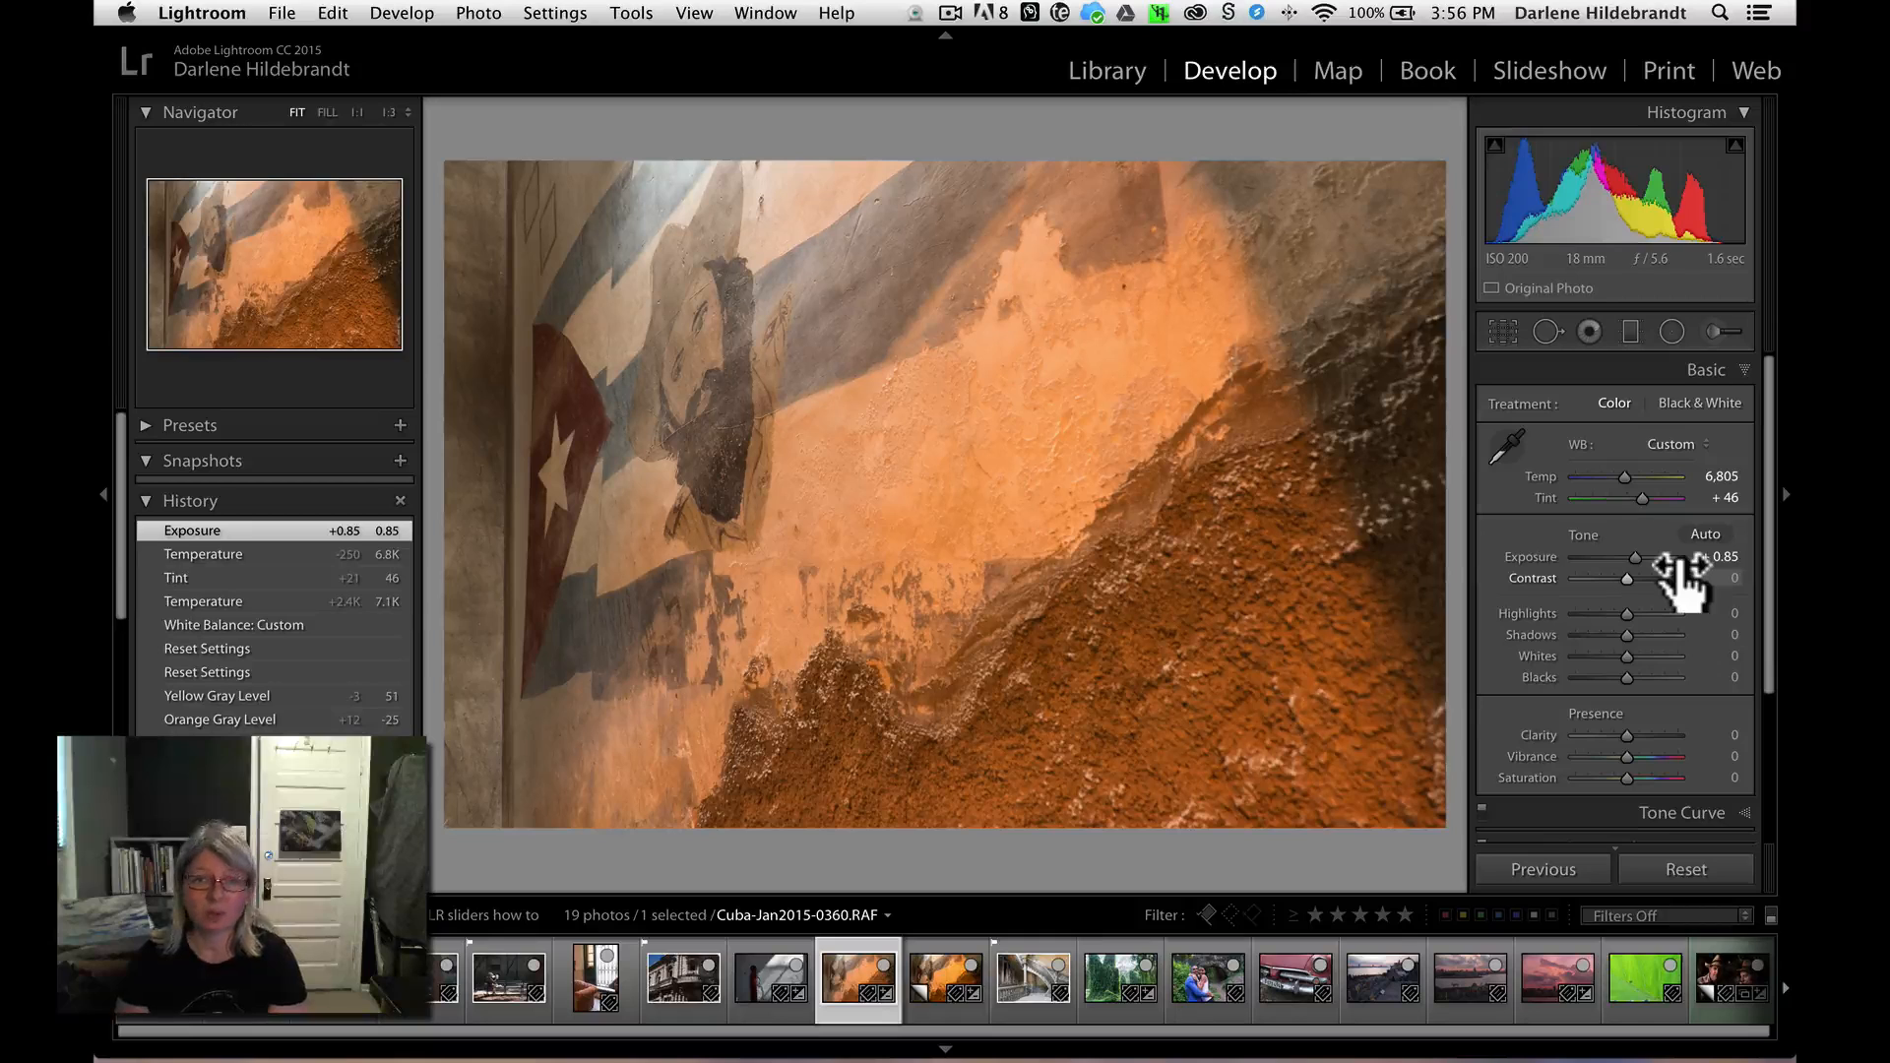
pyautogui.press('Right')
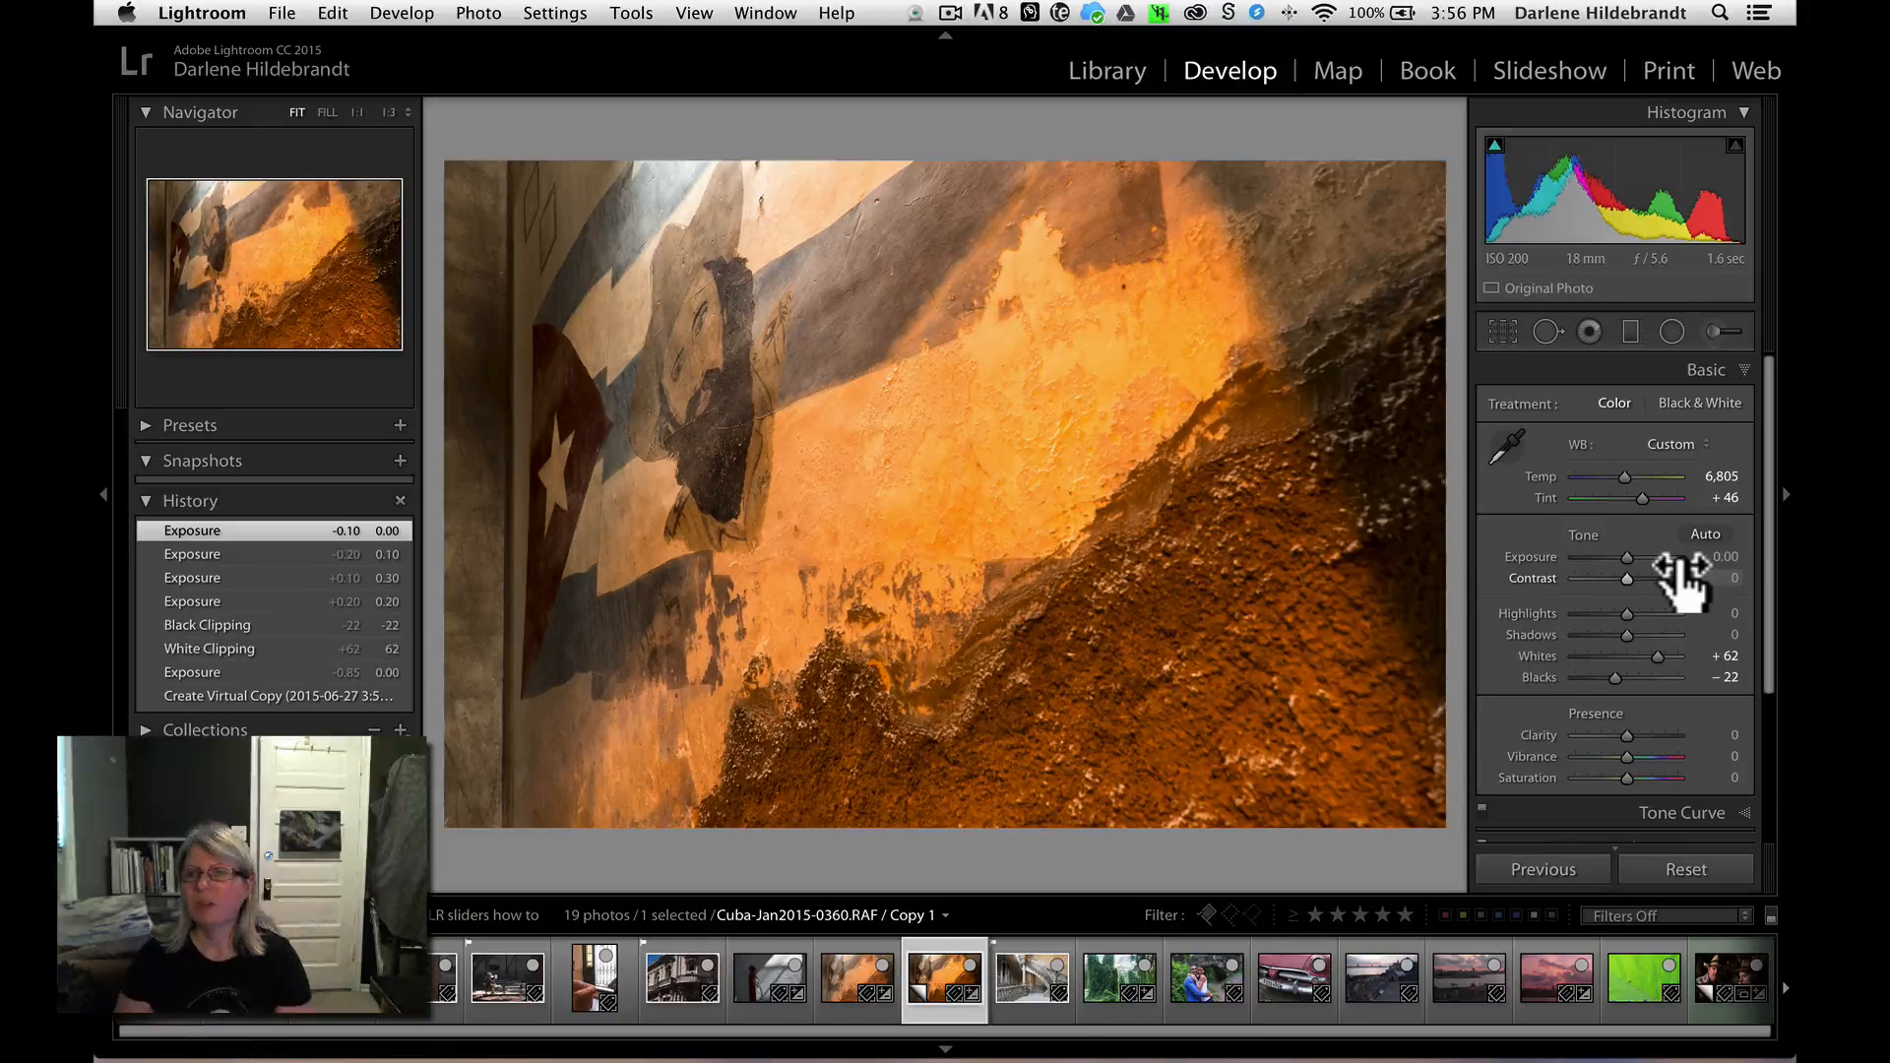
pyautogui.press('Up')
pyautogui.press('Up')
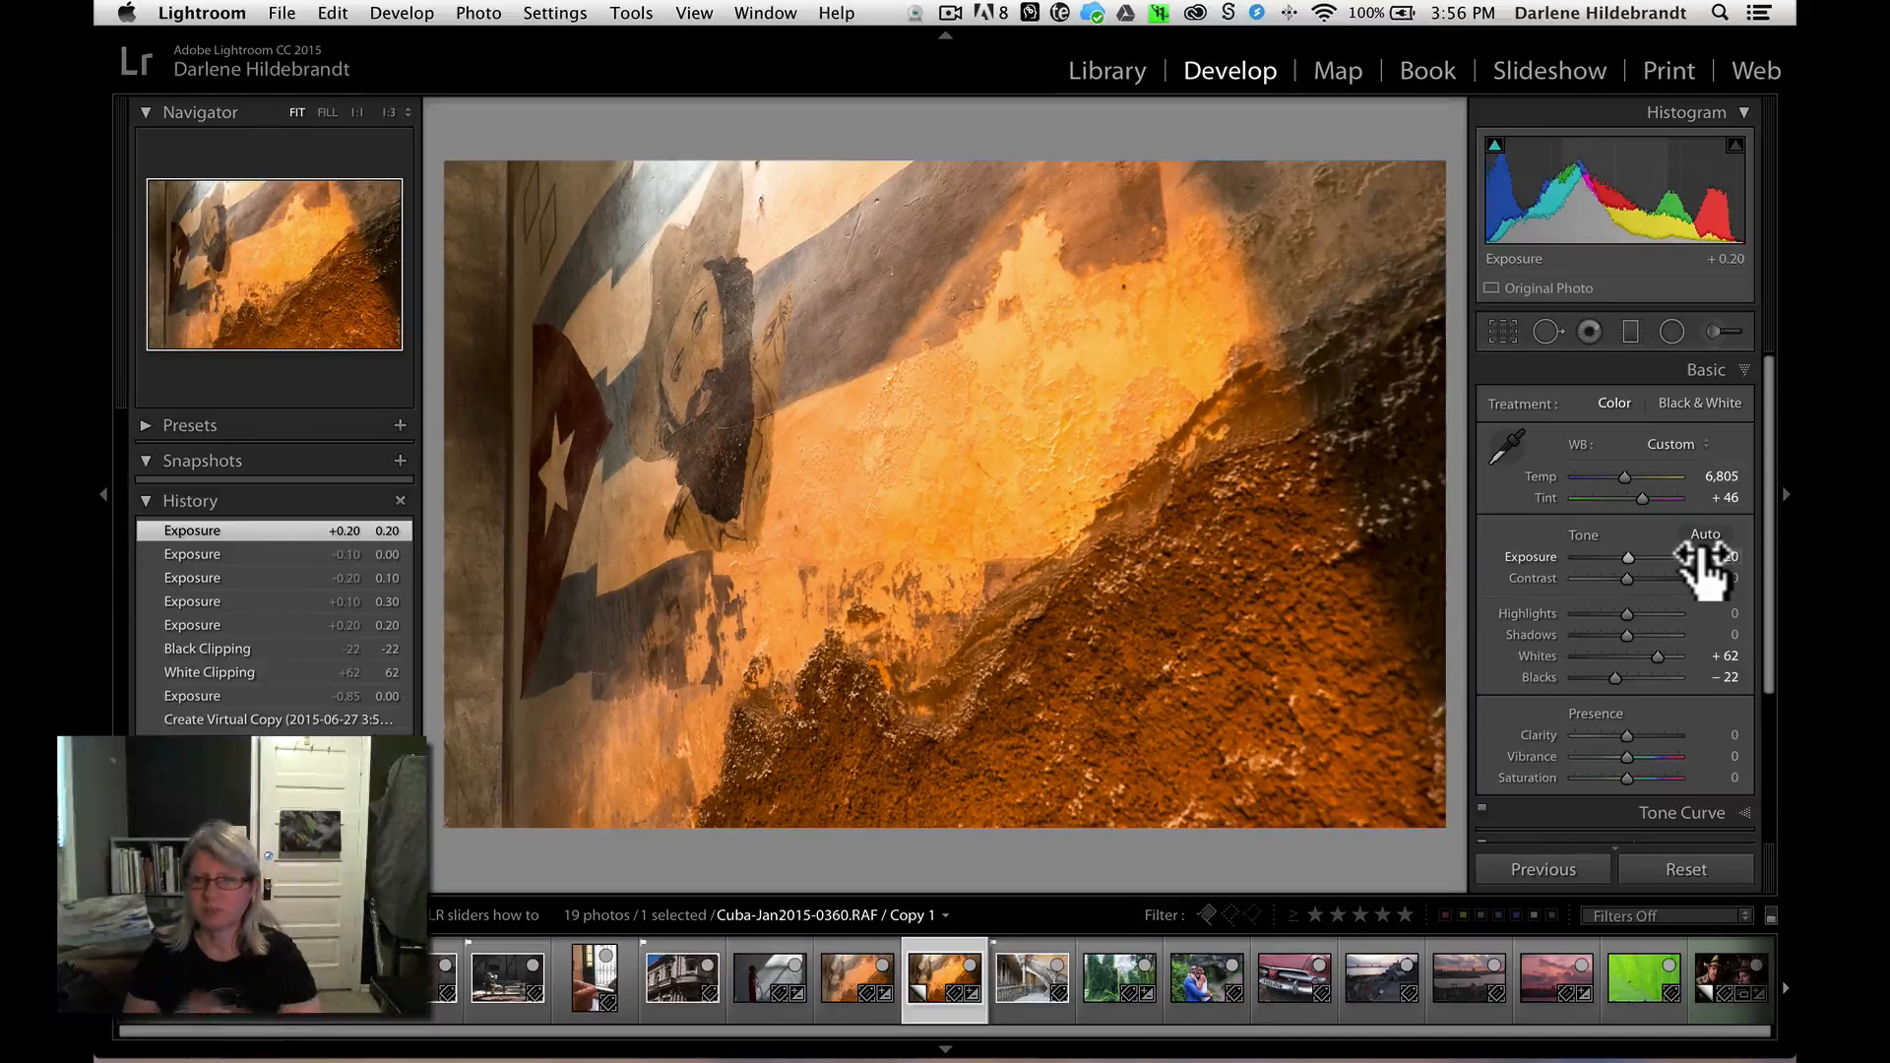
pyautogui.keyDown('alt'); pyautogui.click(1656, 656); pyautogui.keyUp('alt')
pyautogui.moveTo(1654, 654); pyautogui.dragTo(1646, 650)
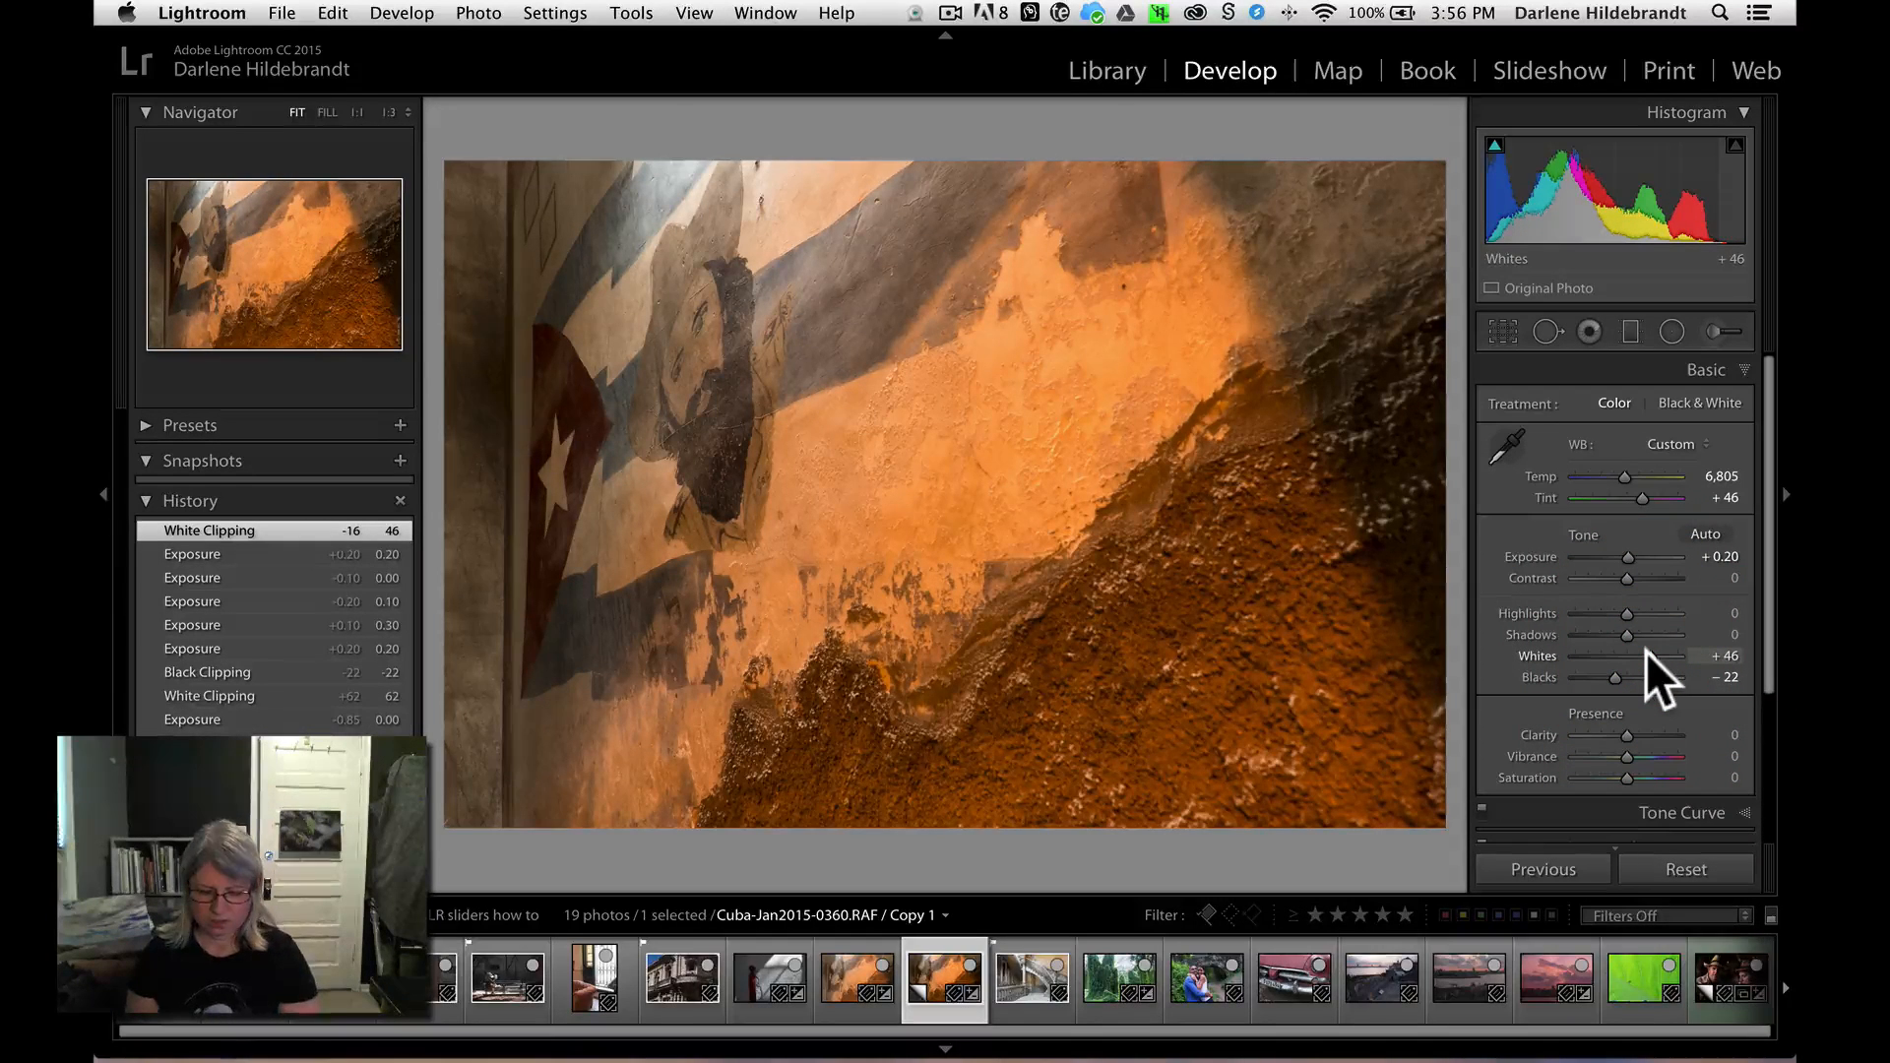
# - Return to the Library grid and open the photo of the man smoking on a bench in Develop
pyautogui.press('g')
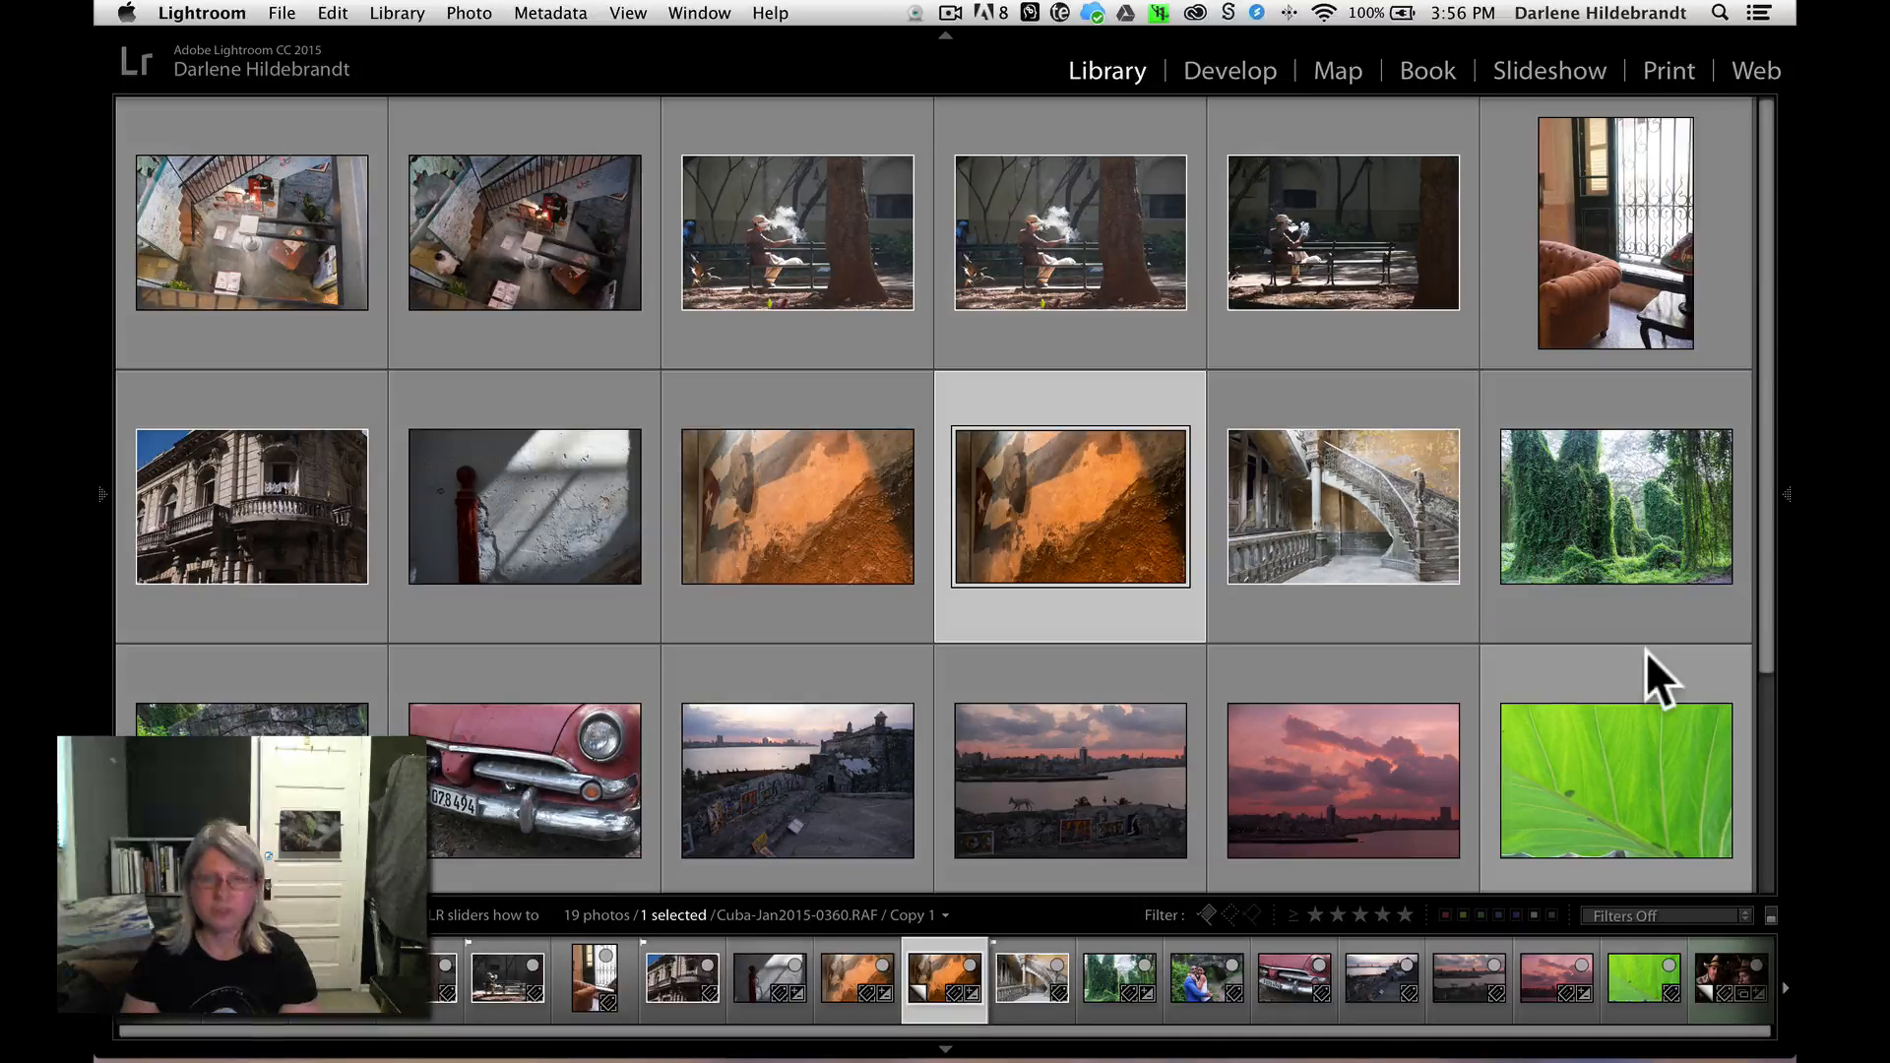
pyautogui.click(778, 268)
pyautogui.press('d')
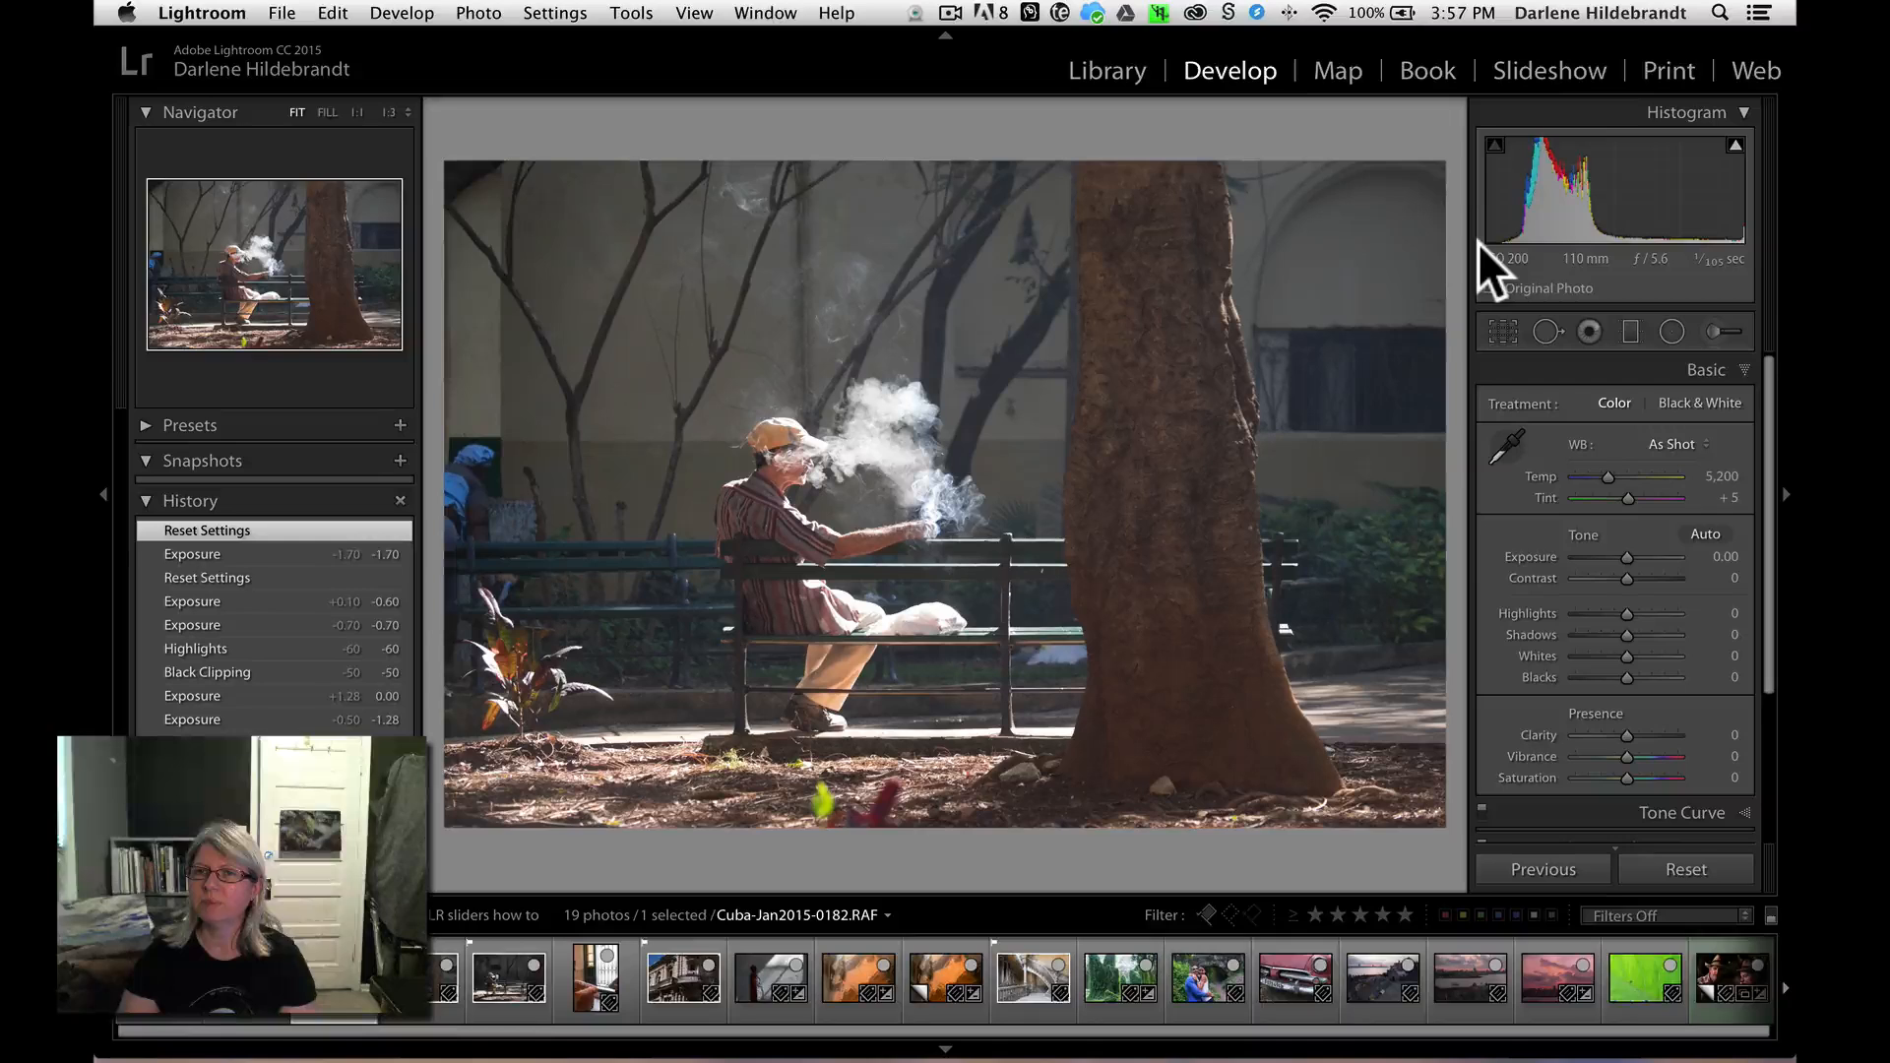
# - Examine the bench photo's histogram and clipped areas by switching the clipping warnings on and off
pyautogui.scroll(5, 1479, 242)
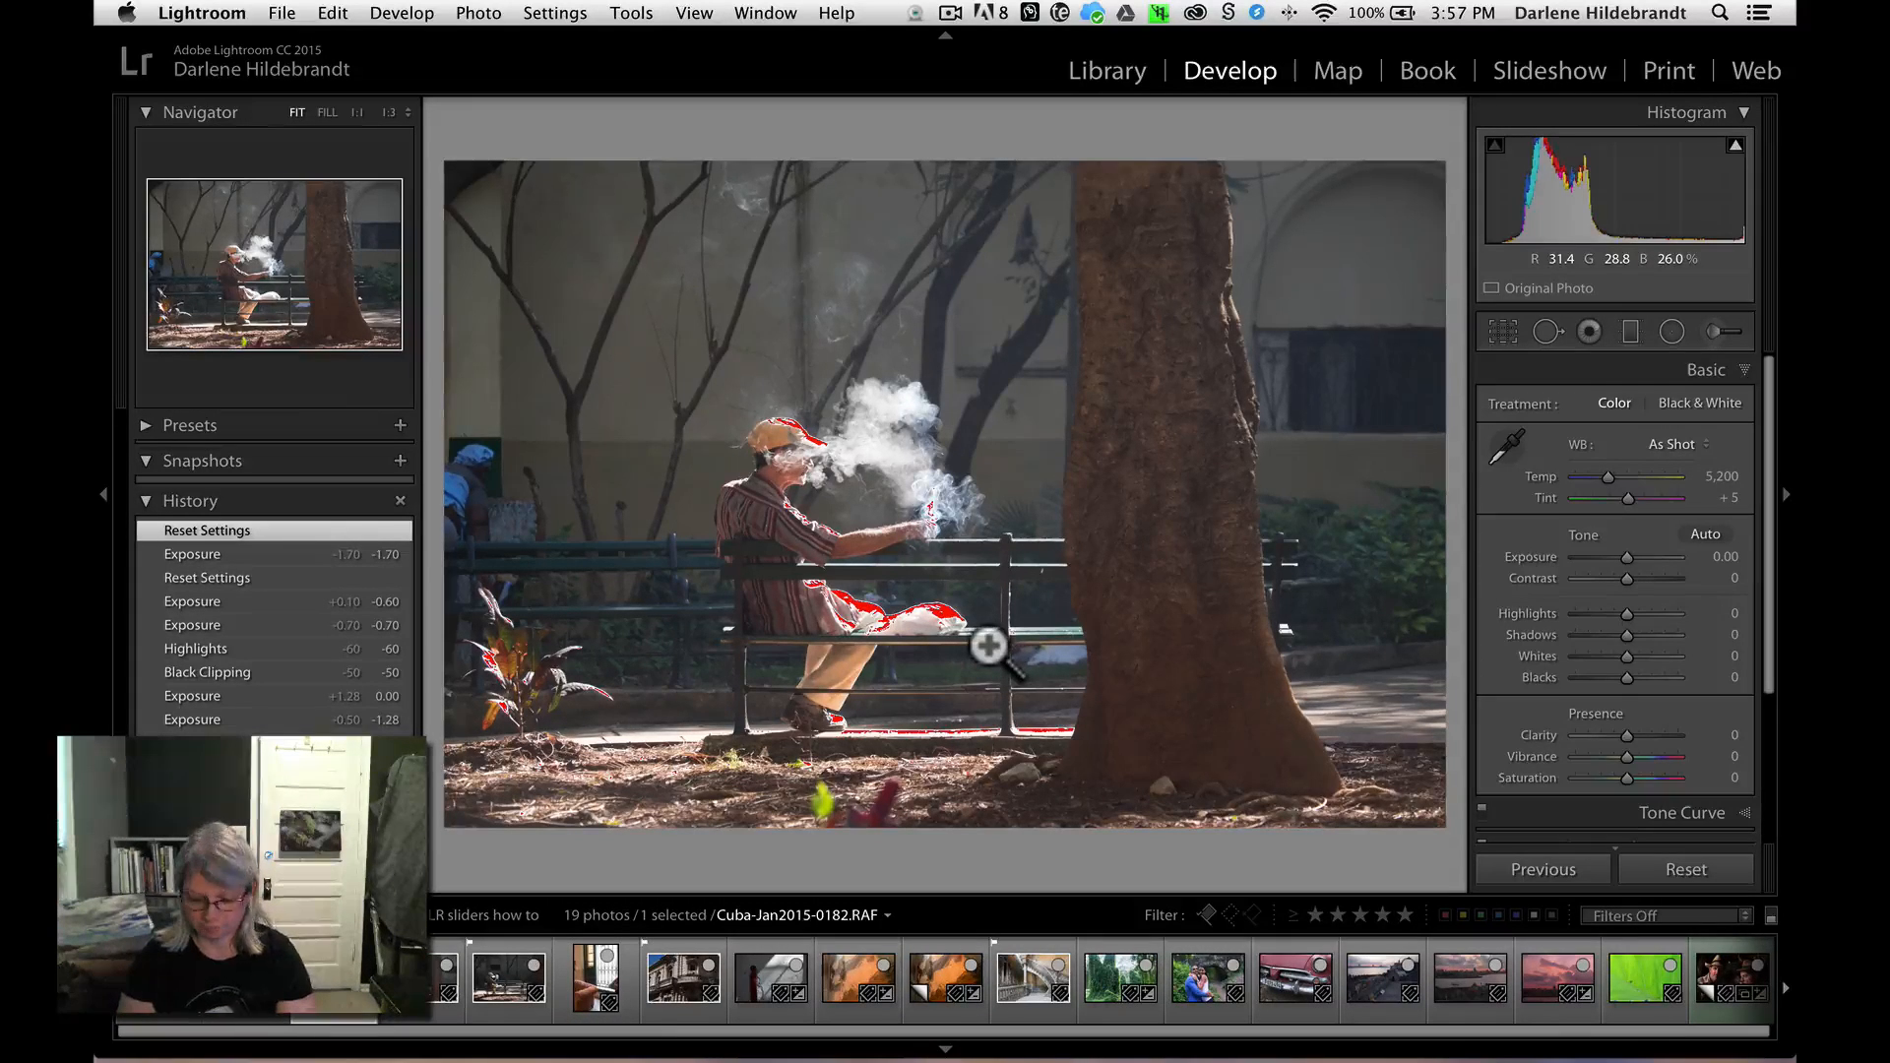
pyautogui.press('j')
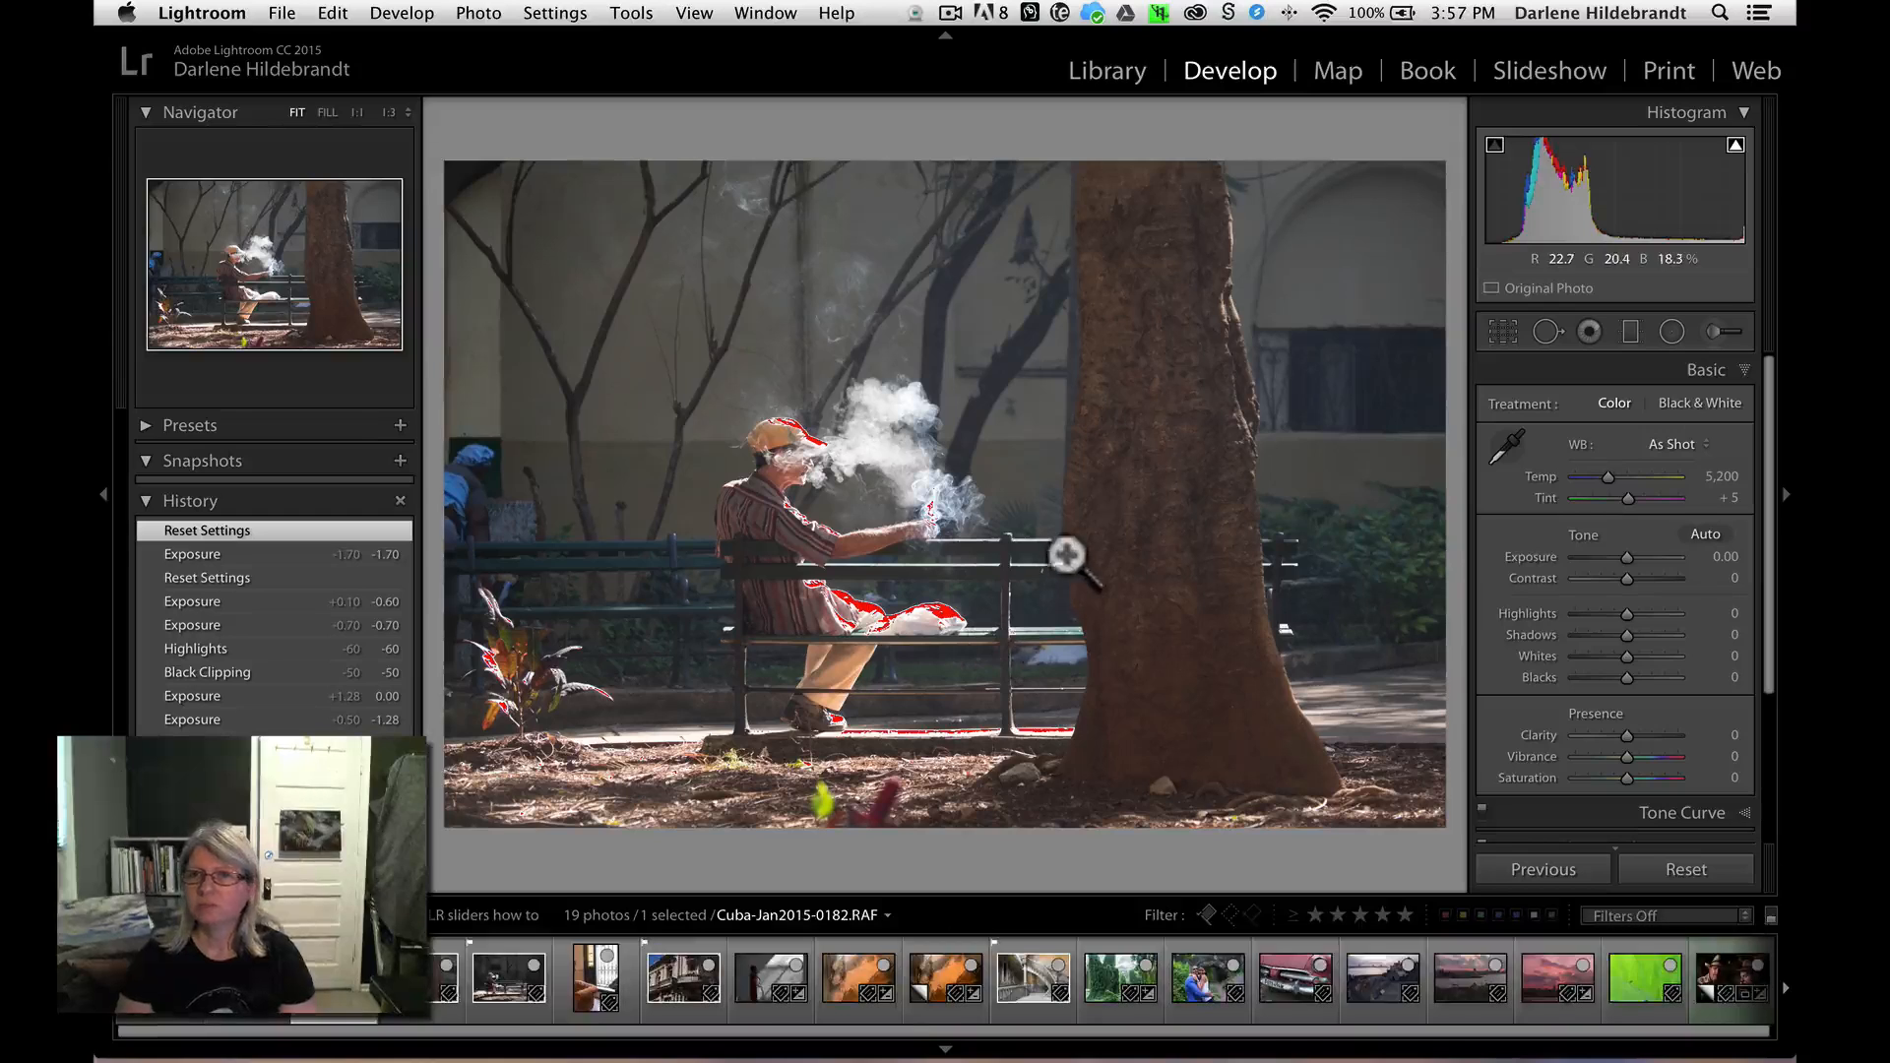
pyautogui.press('j')
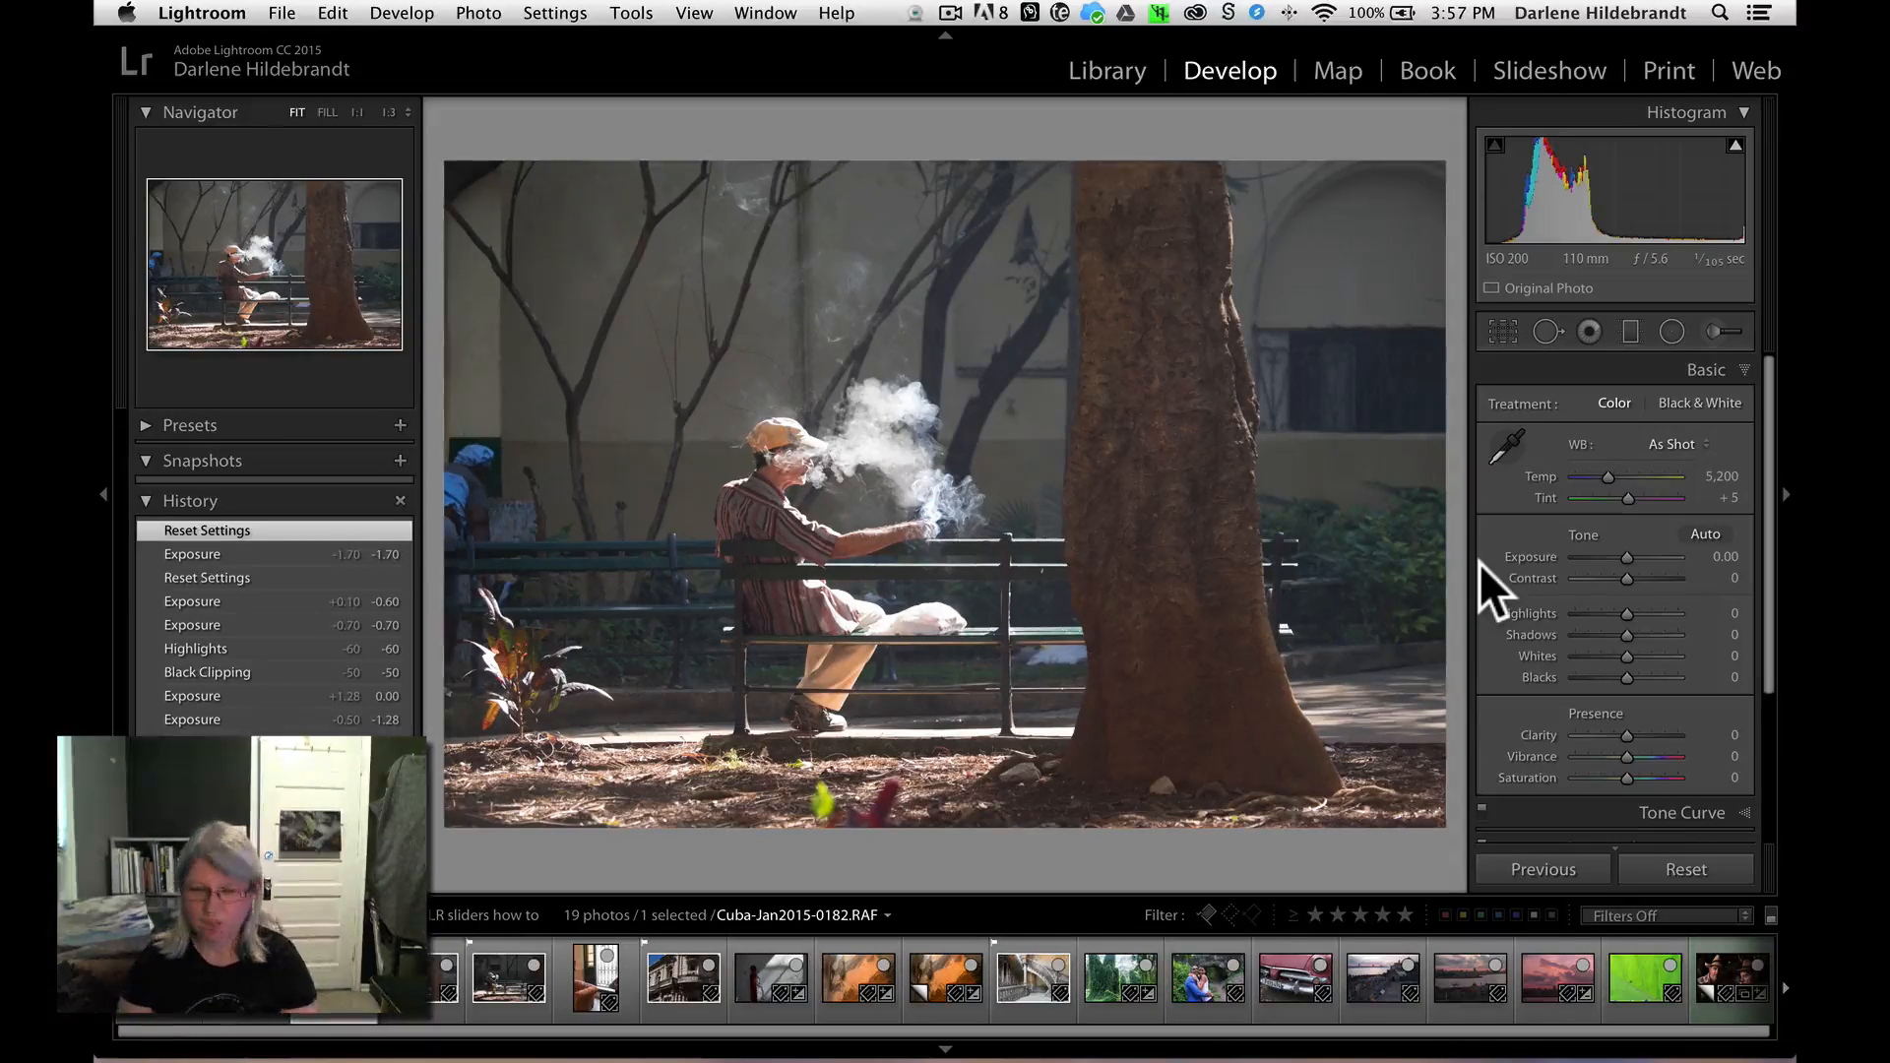
pyautogui.press('j')
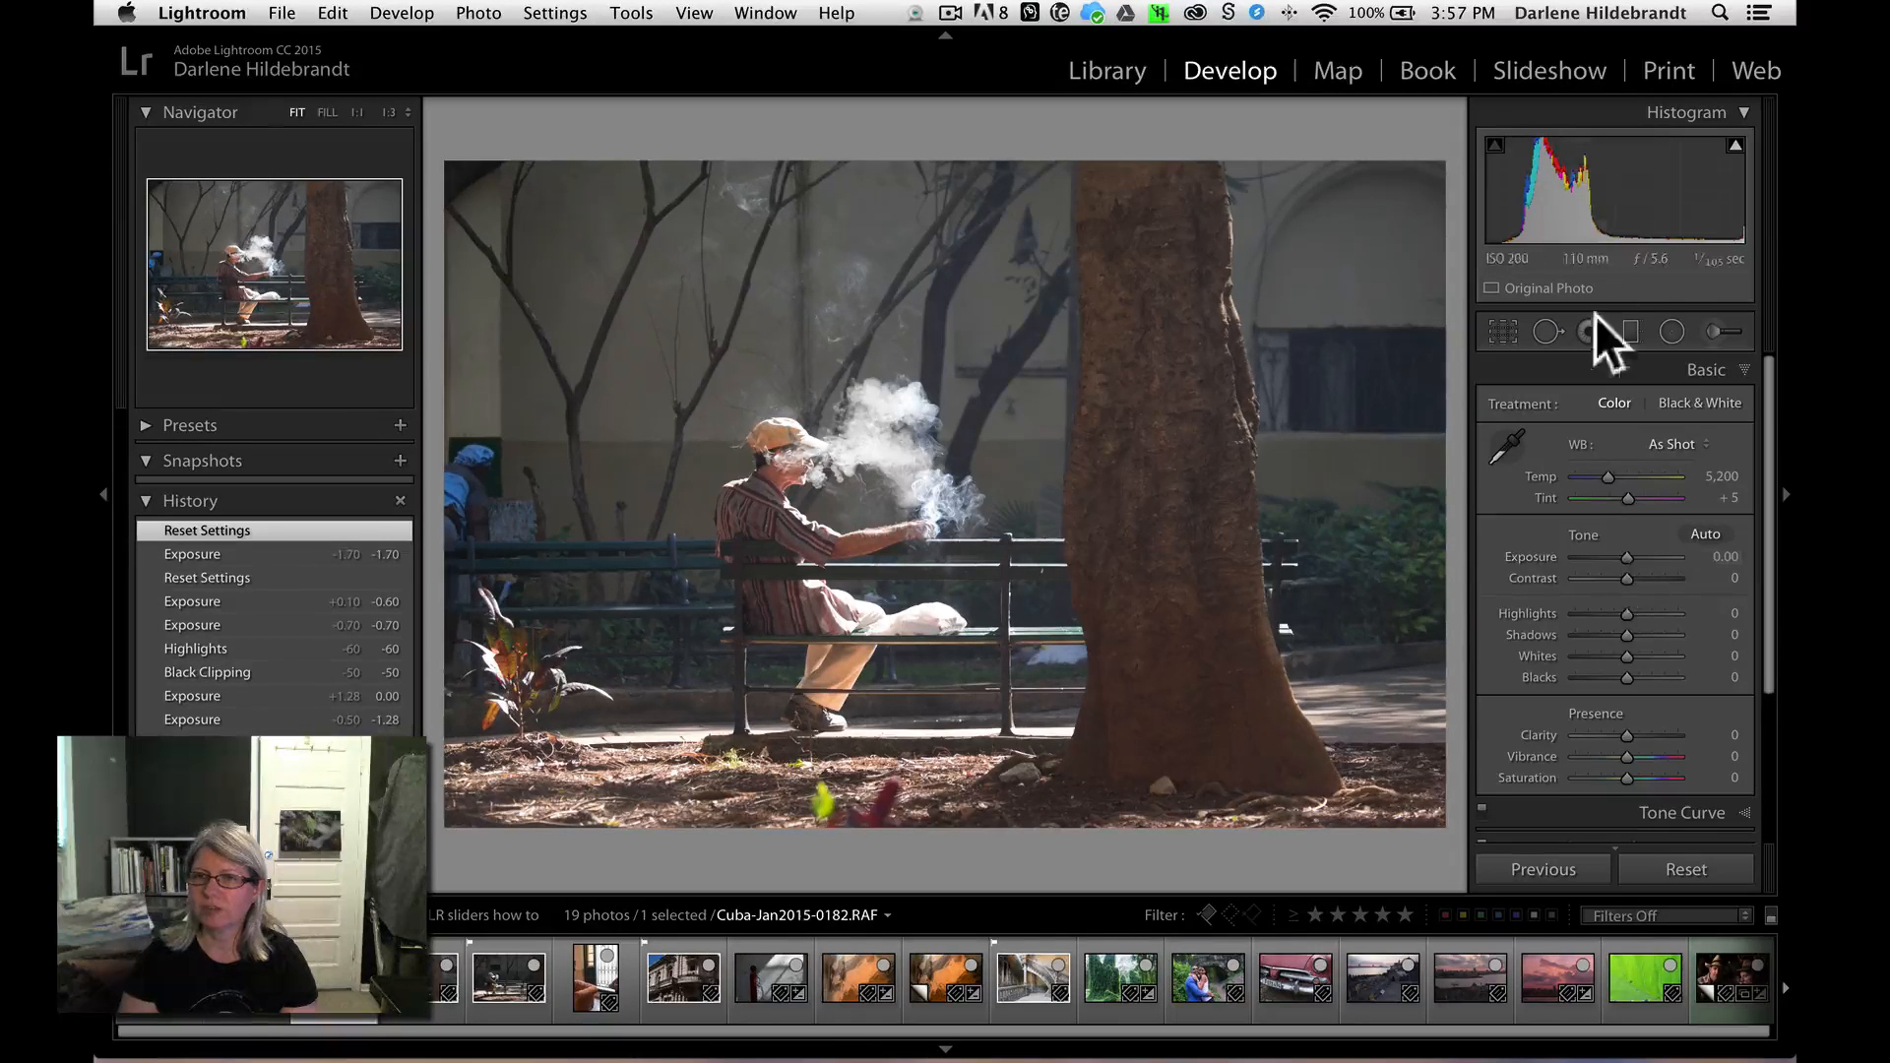
# - Lower the bench photo's Exposure to -1.40 and check the highlights with the clipping warnings, hiding them again
pyautogui.moveTo(1629, 554); pyautogui.dragTo(1610, 559)
pyautogui.press('j')
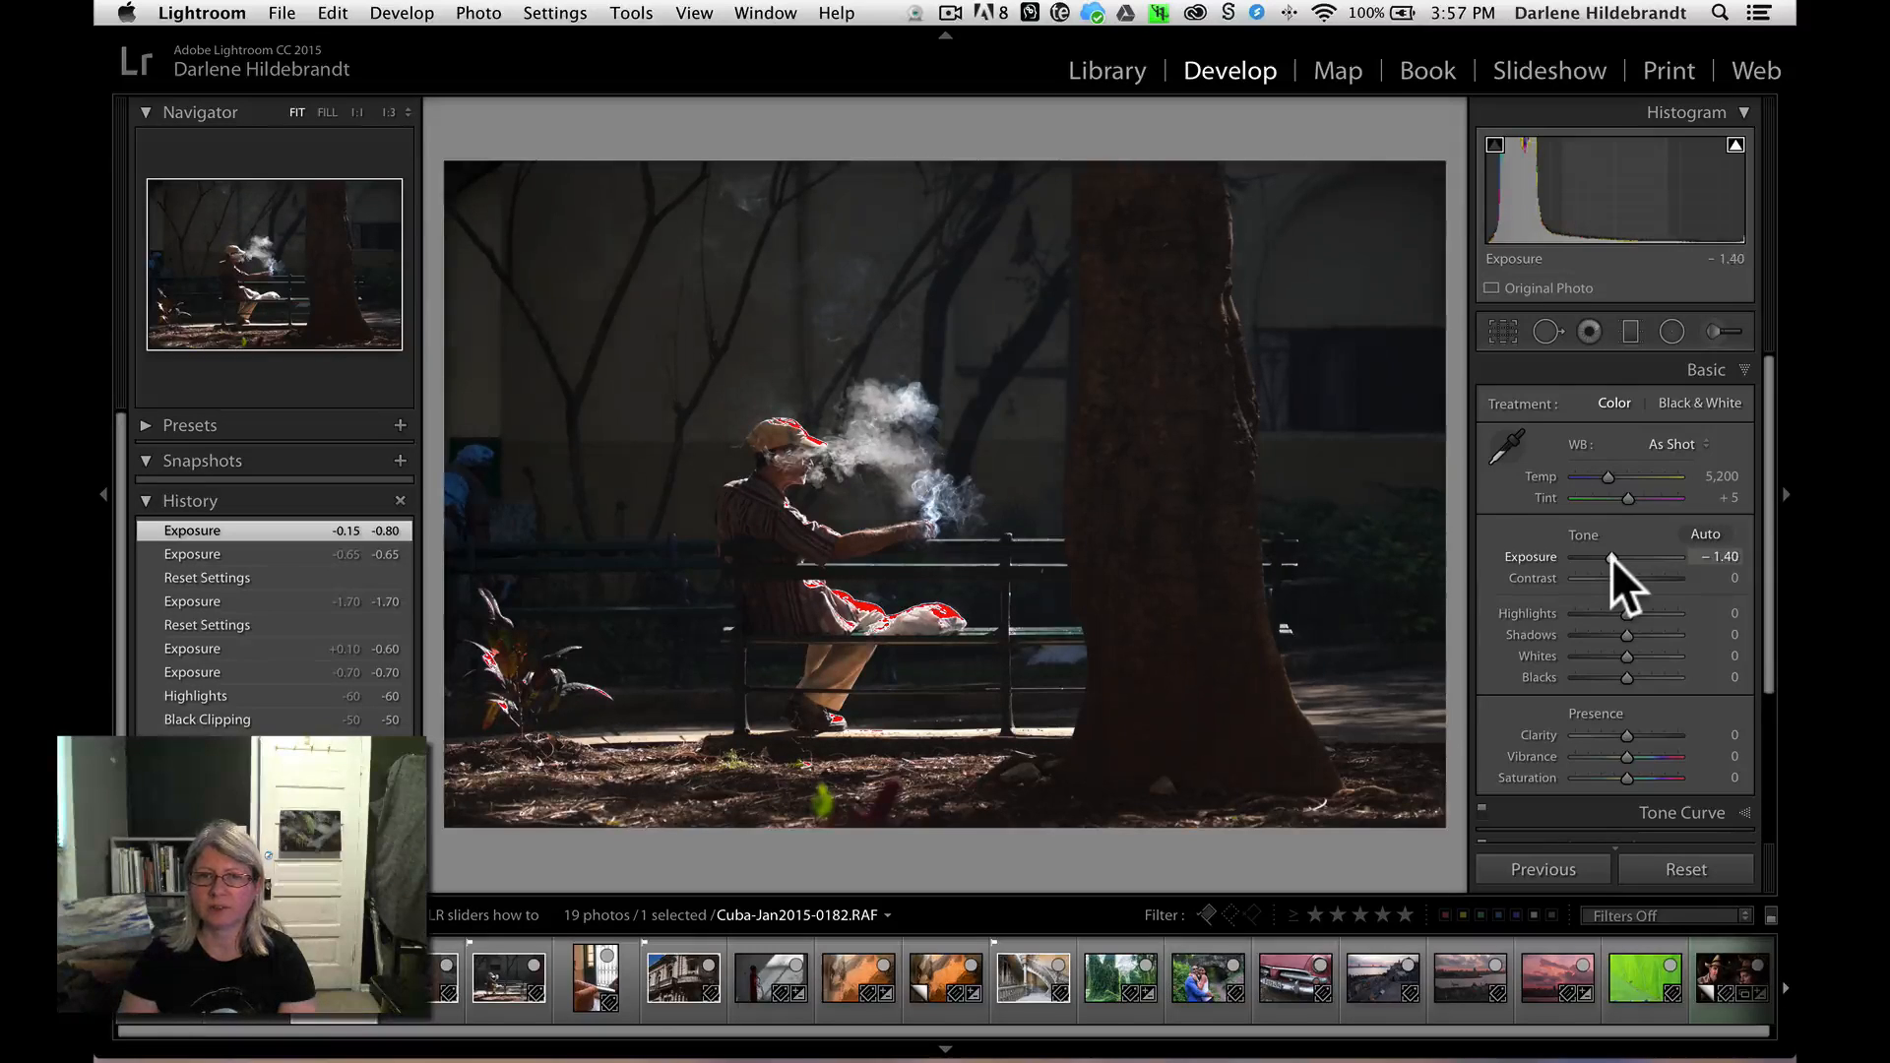
pyautogui.press('j')
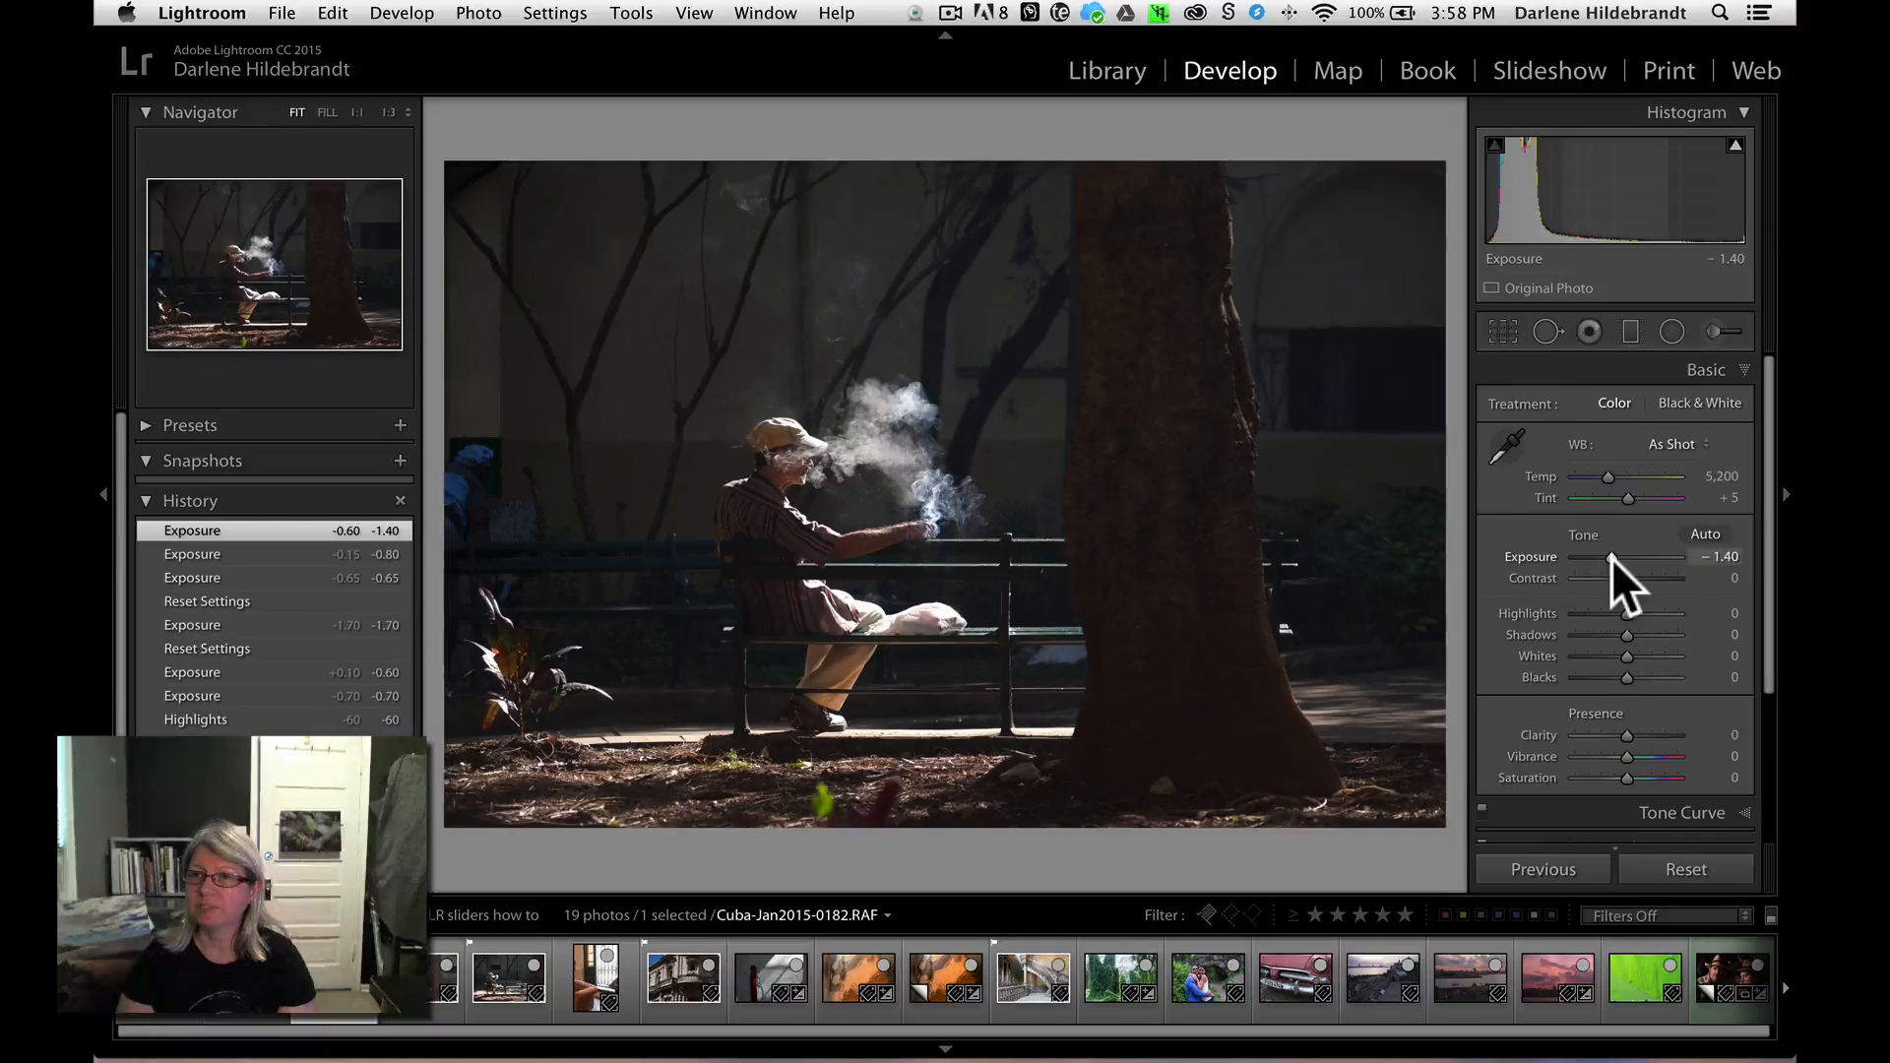
# - Lower Highlights to -34 on the bench photo, using the clipping preview to judge the bright areas
pyautogui.keyDown('alt'); pyautogui.click(1625, 611); pyautogui.keyUp('alt')
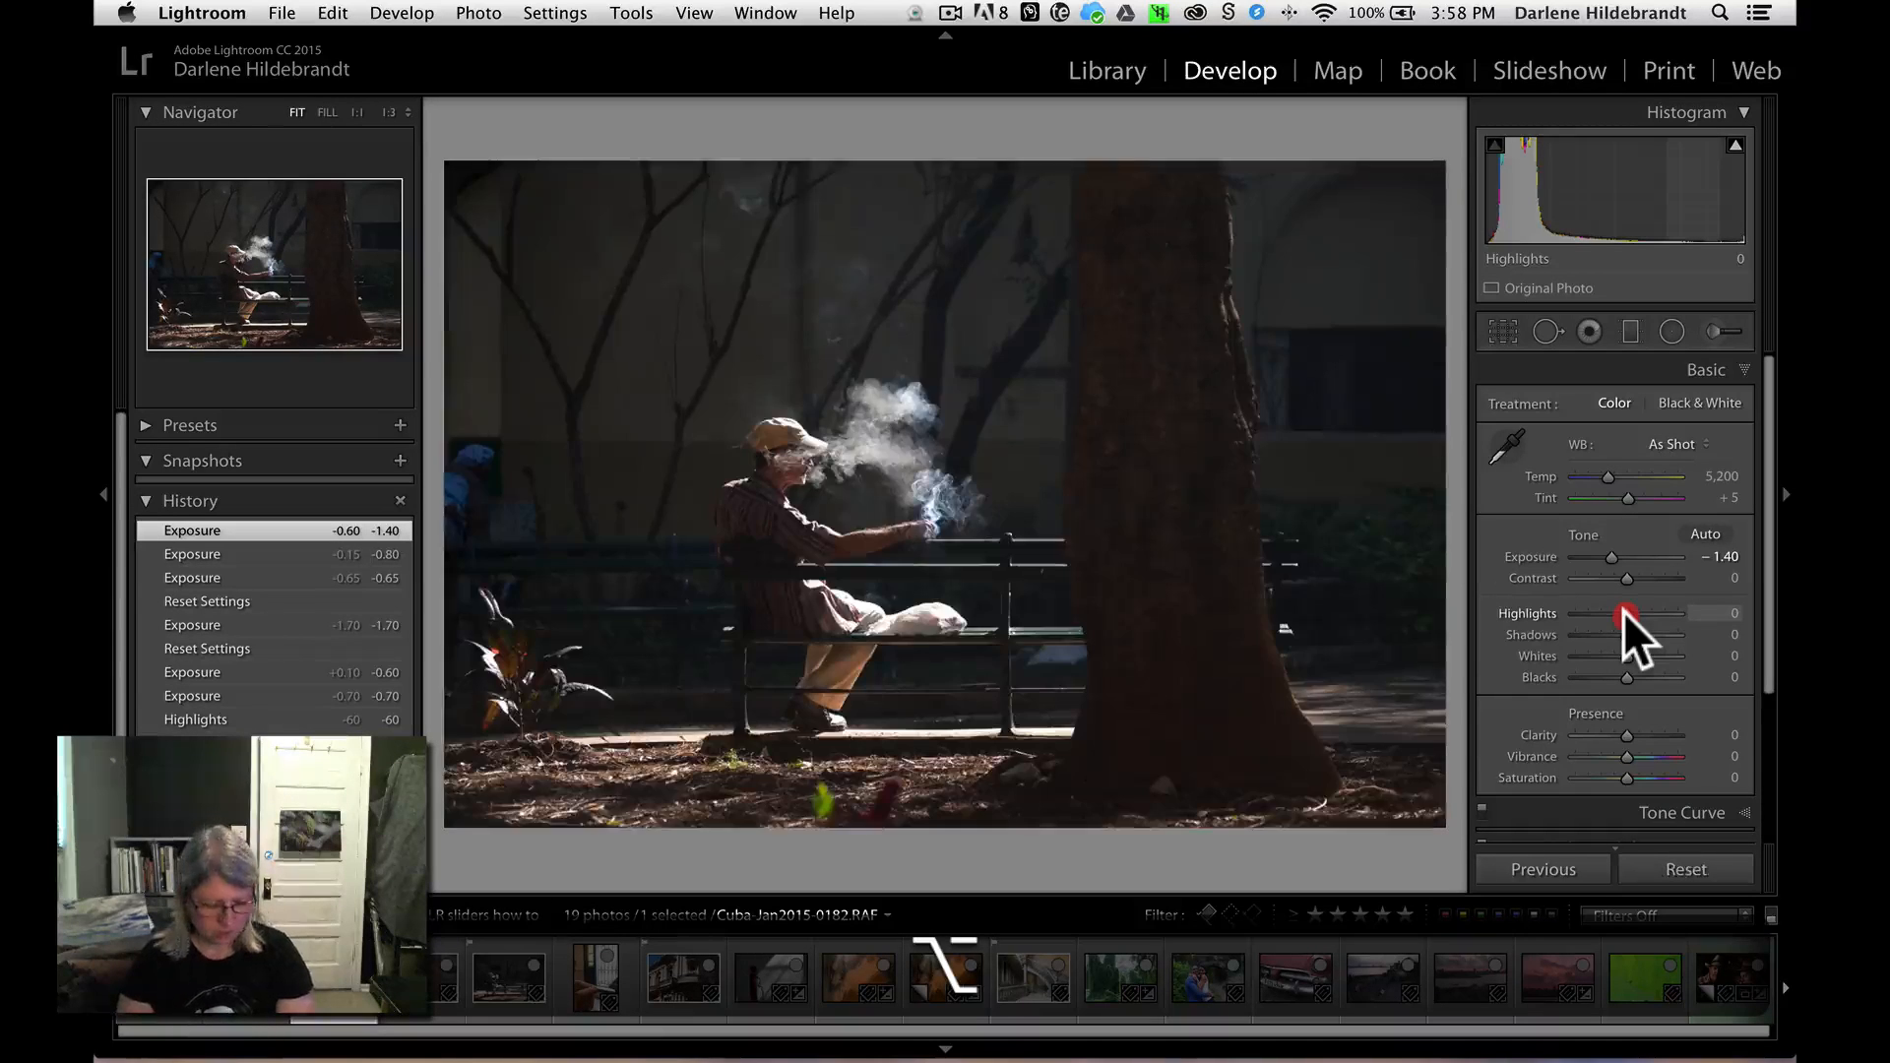
pyautogui.keyDown('alt'); pyautogui.click(1623, 611); pyautogui.keyUp('alt')
pyautogui.moveTo(1623, 611)
pyautogui.mouseDown()
pyautogui.moveTo(1644, 607)
pyautogui.moveTo(1608, 607)
pyautogui.mouseUp()
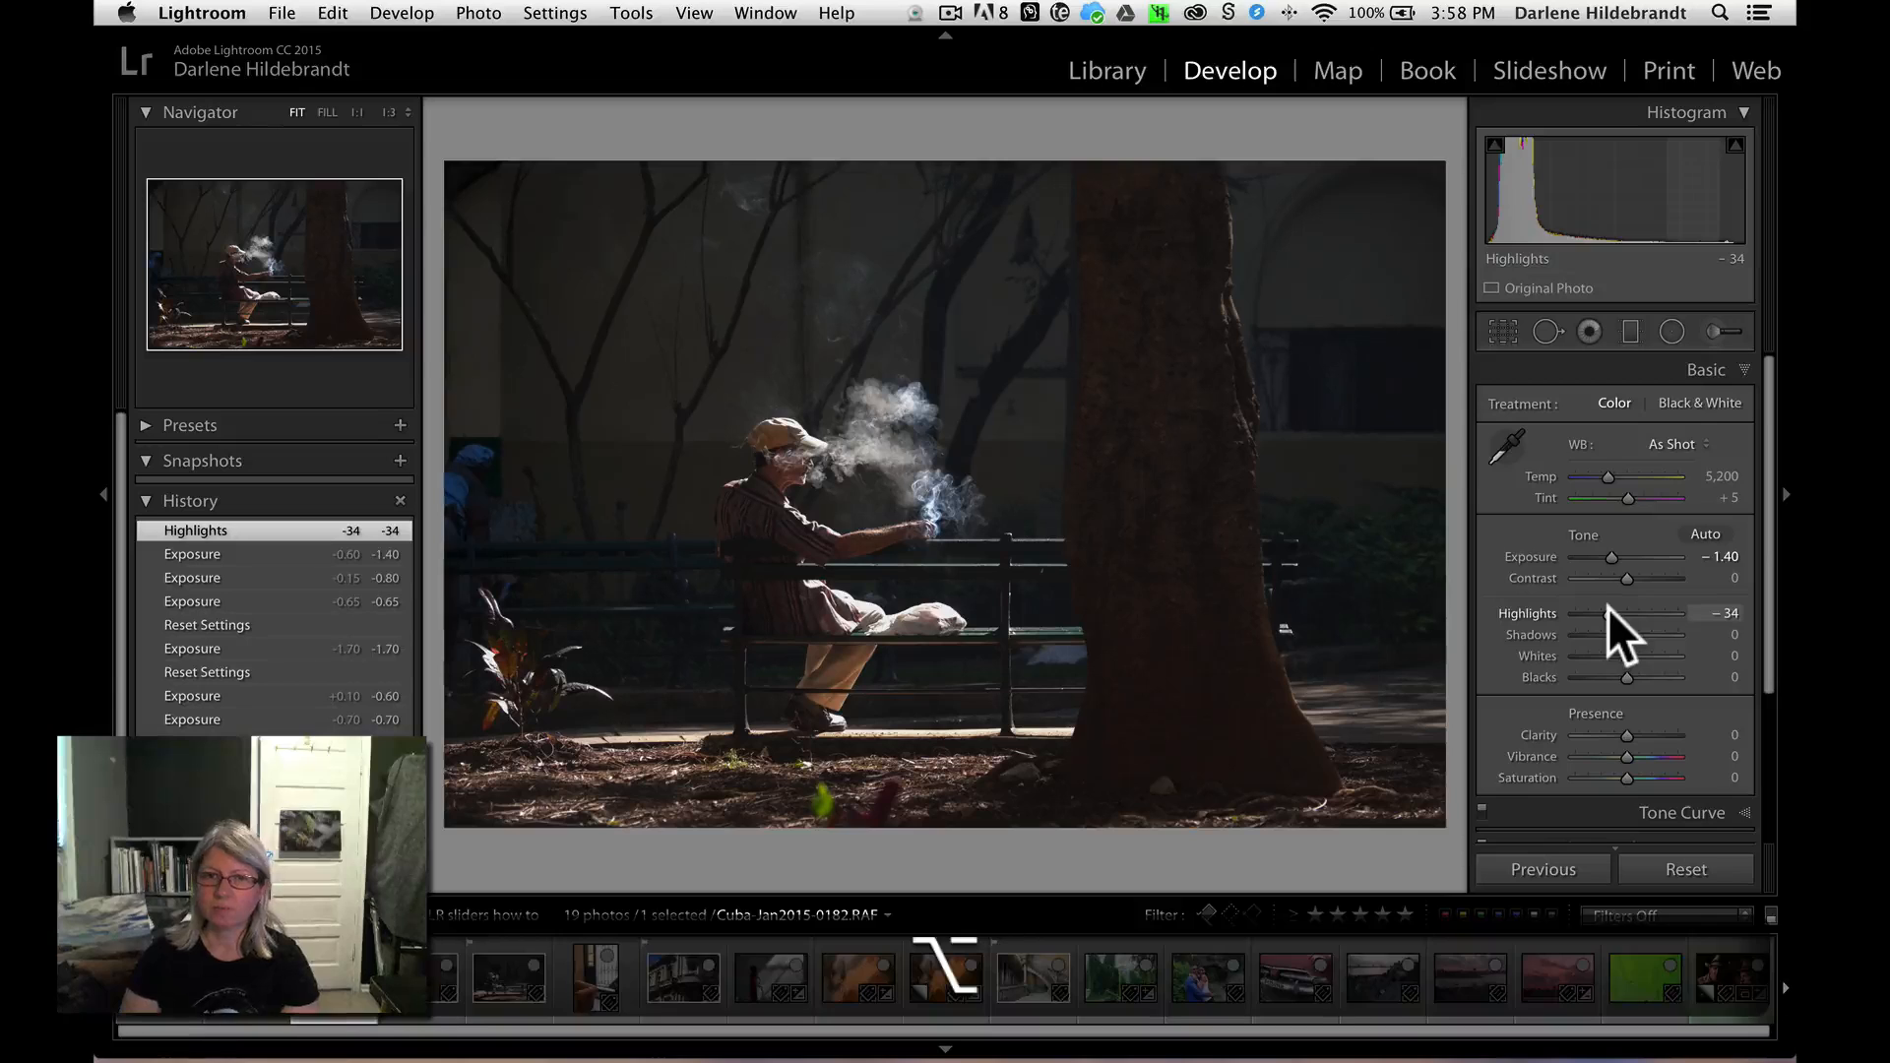
# - Adjust the bench photo's Exposure to -1.35 and toggle the clipping warnings to check it
pyautogui.click(1609, 553)
pyautogui.moveTo(1609, 554); pyautogui.dragTo(1608, 552)
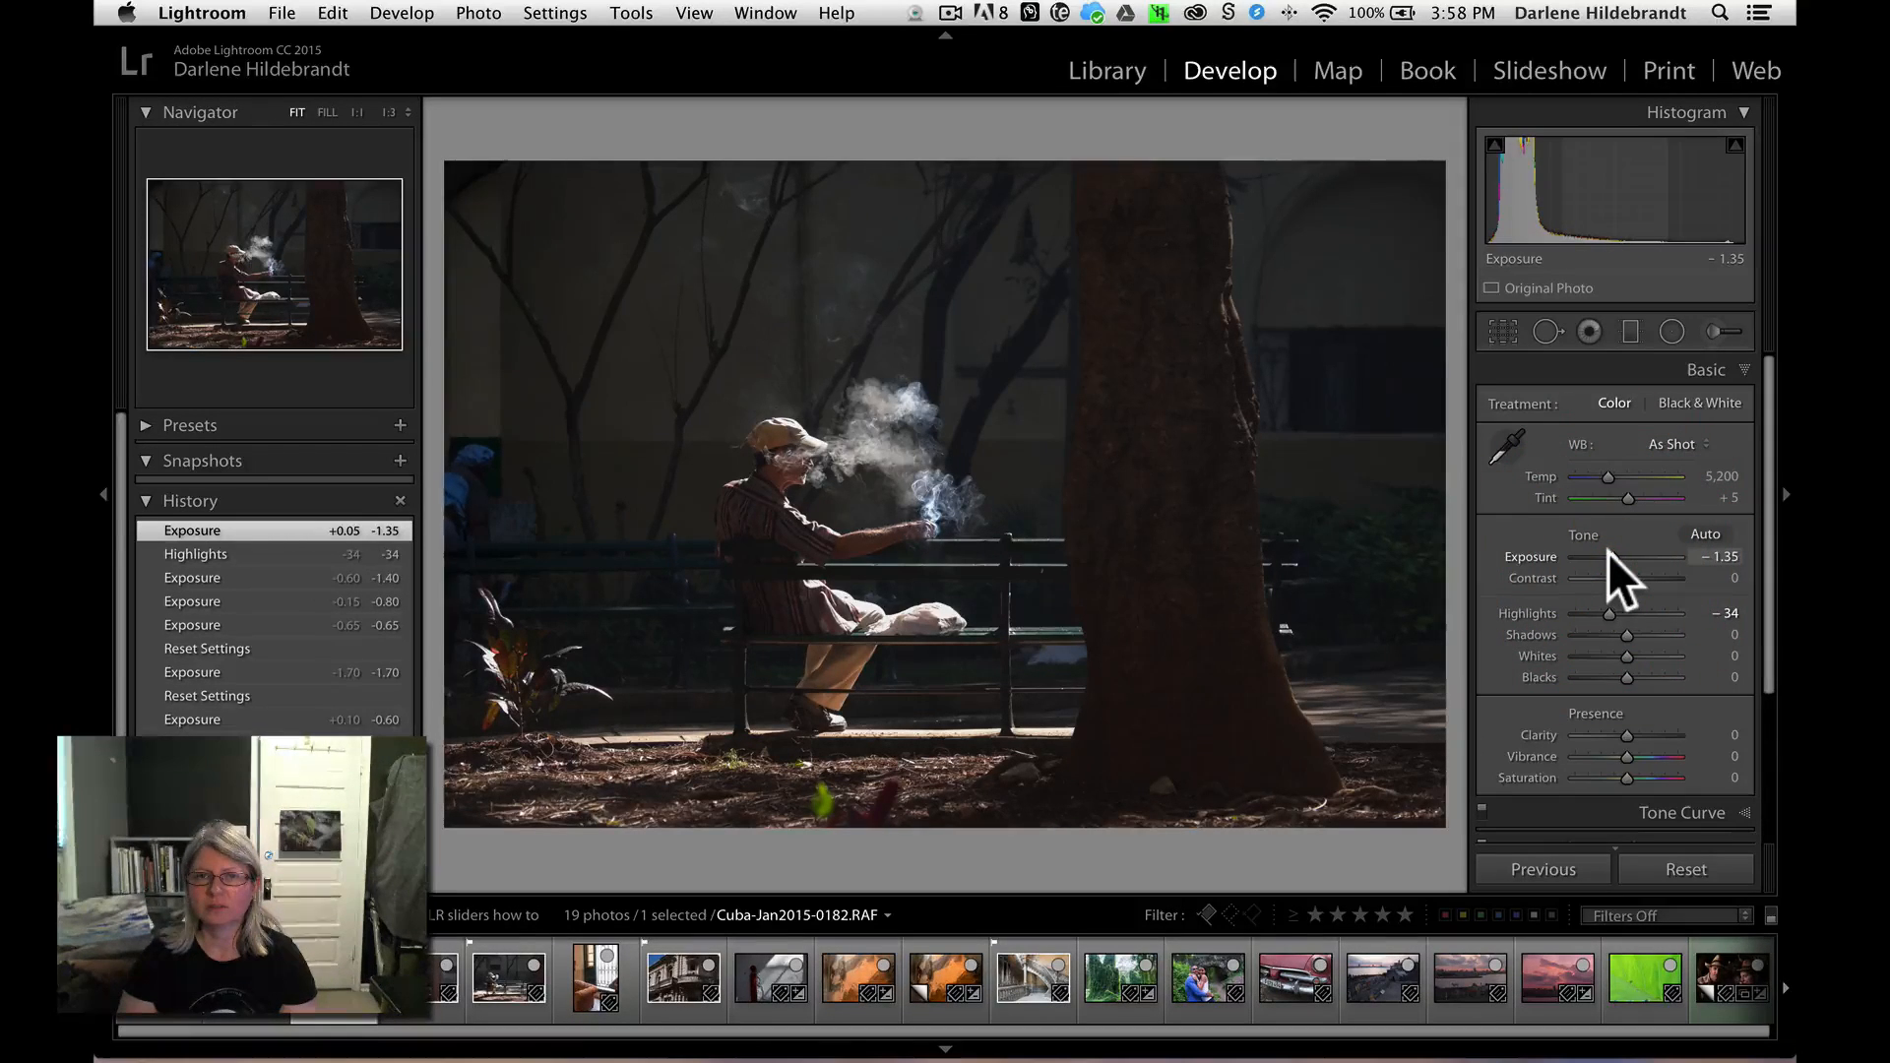
pyautogui.press('j')
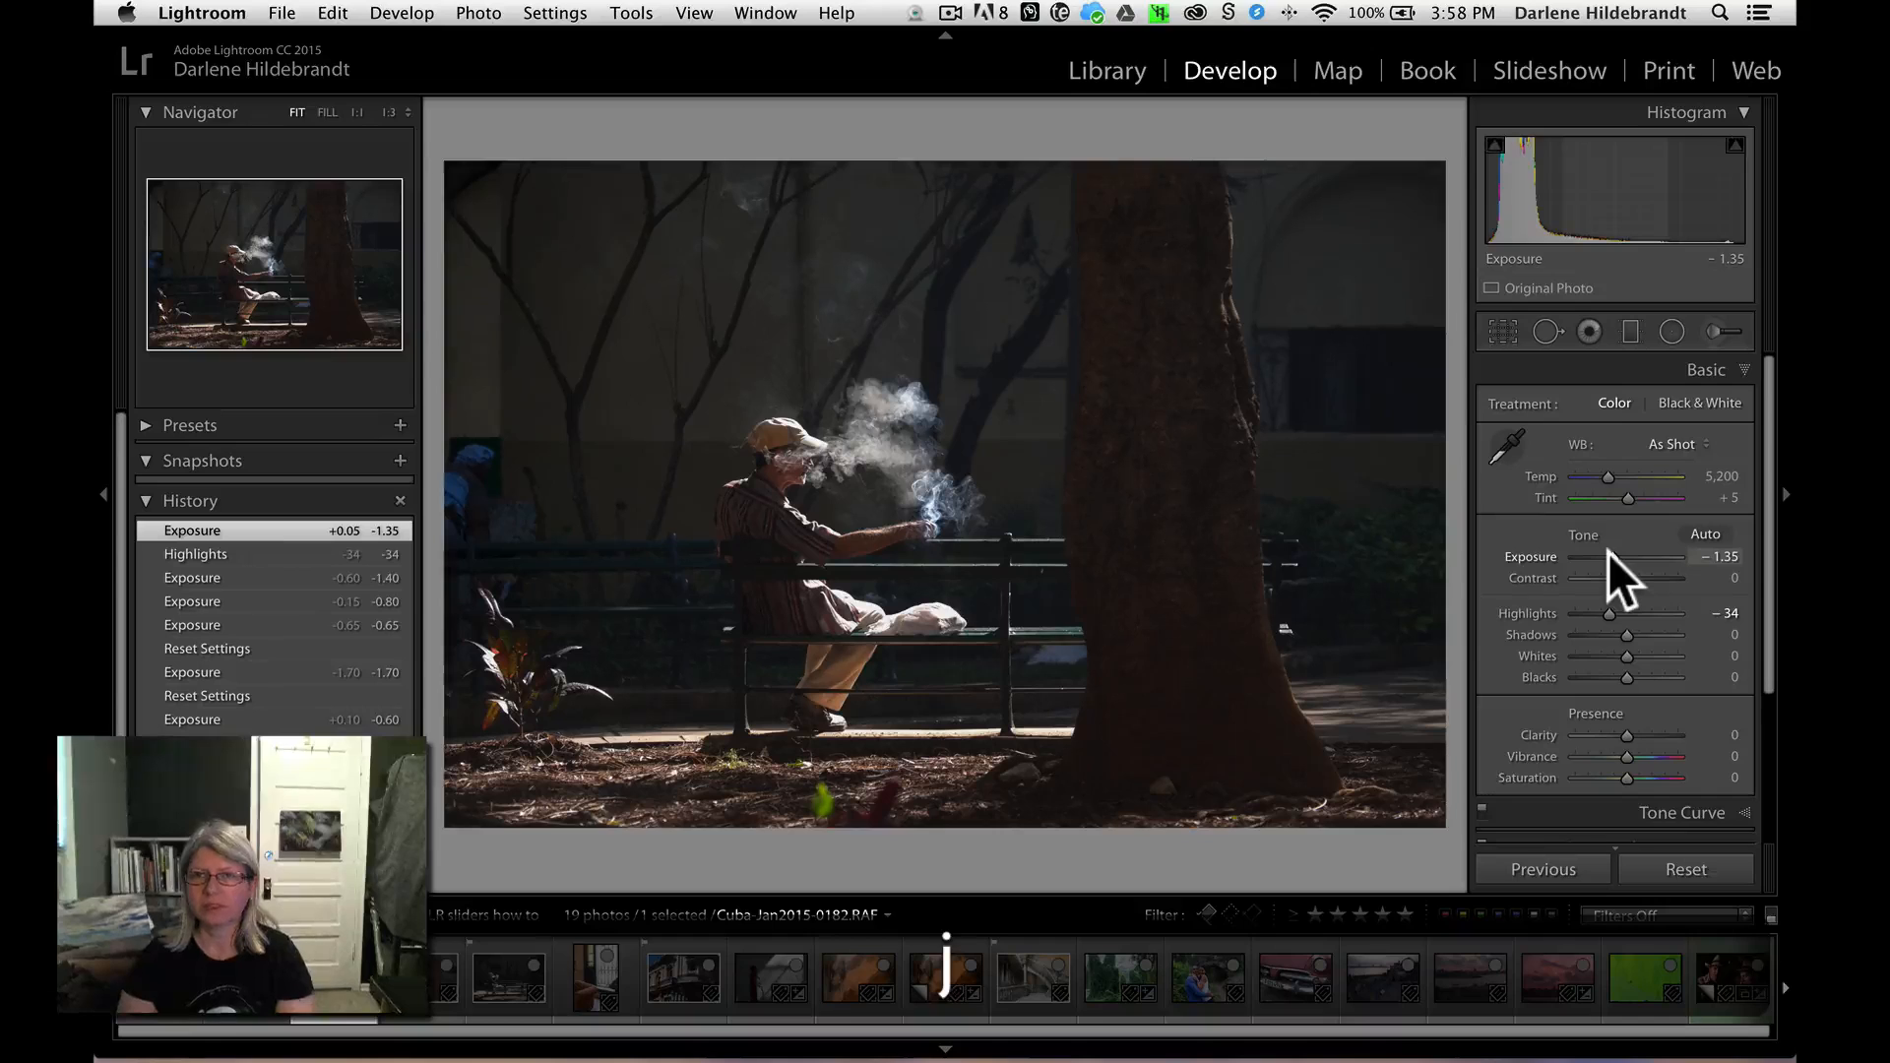
# - Set Highlights to -22 on the darkened bench photo
pyautogui.moveTo(1603, 605); pyautogui.dragTo(1609, 602)
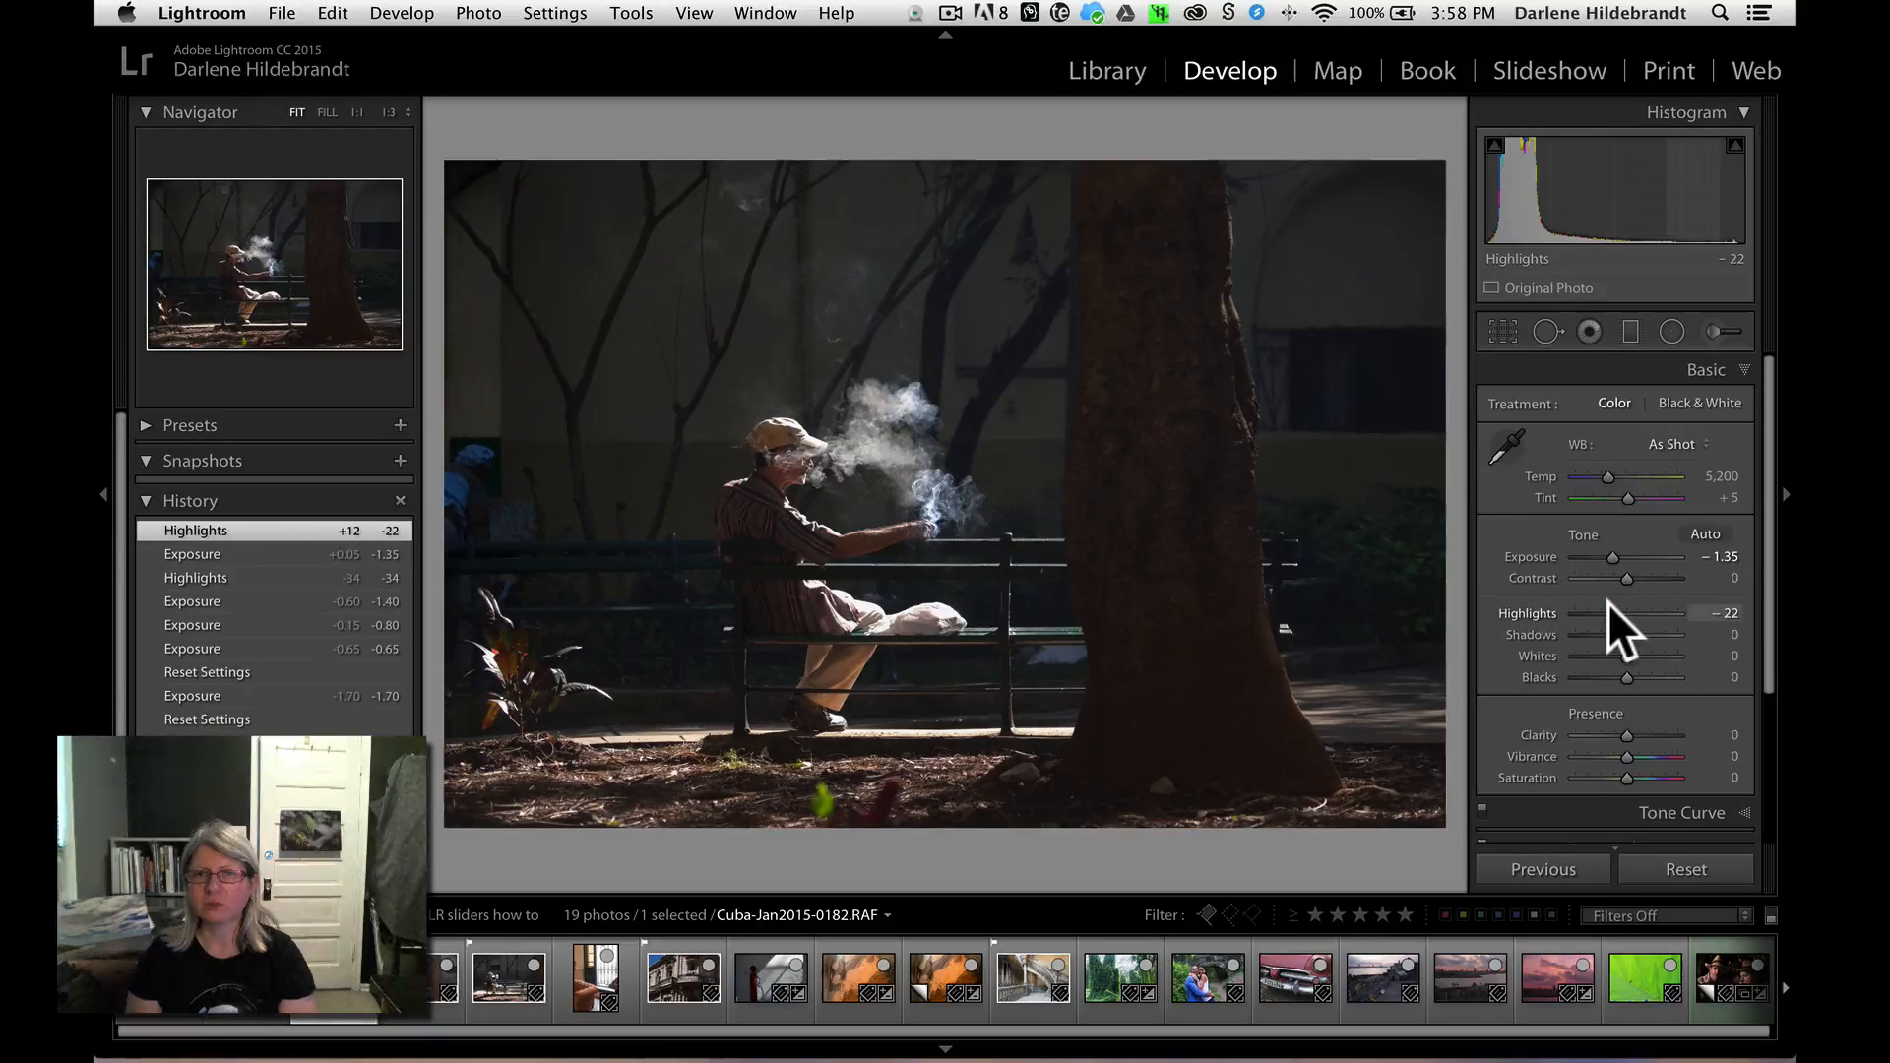
# - On the next bench photo copy, set Blacks to -58, Whites to -38 and Highlights to -54 with the clipping preview
pyautogui.press('Right')
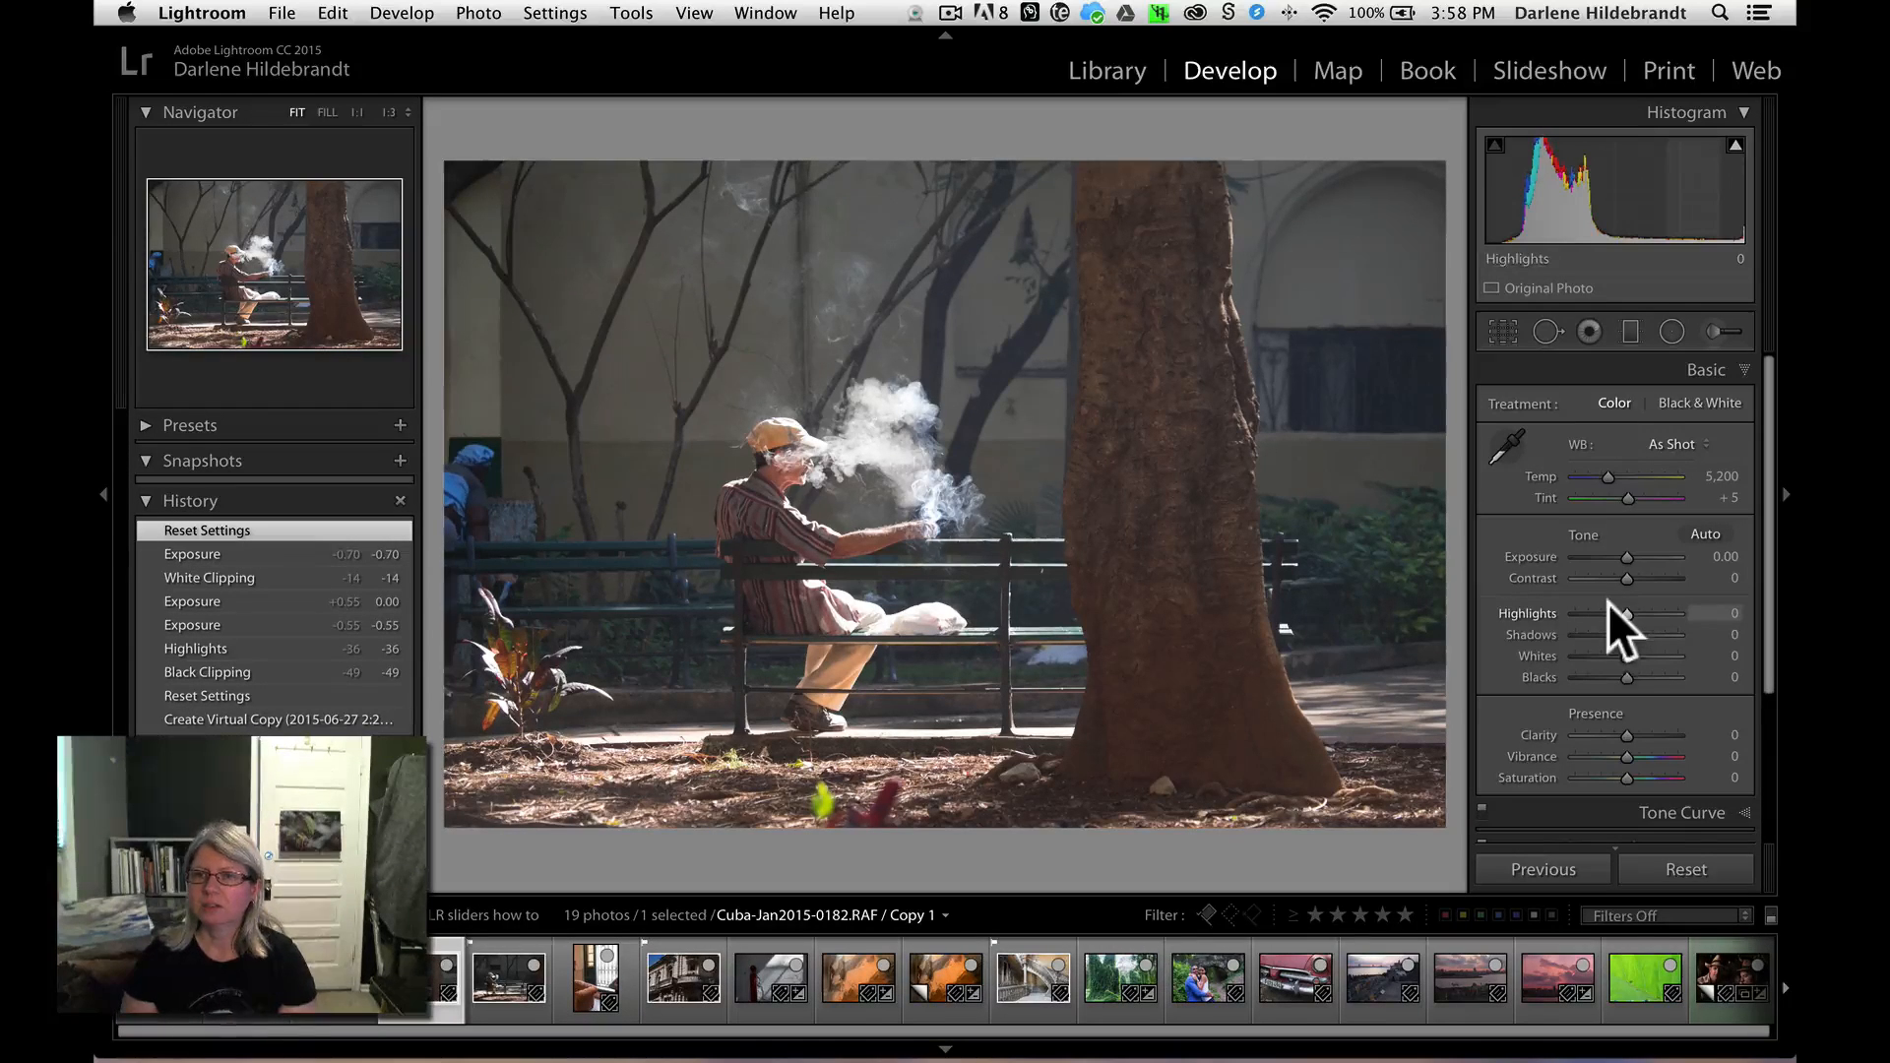
pyautogui.press('alt')
pyautogui.moveTo(1627, 675); pyautogui.dragTo(1597, 675)
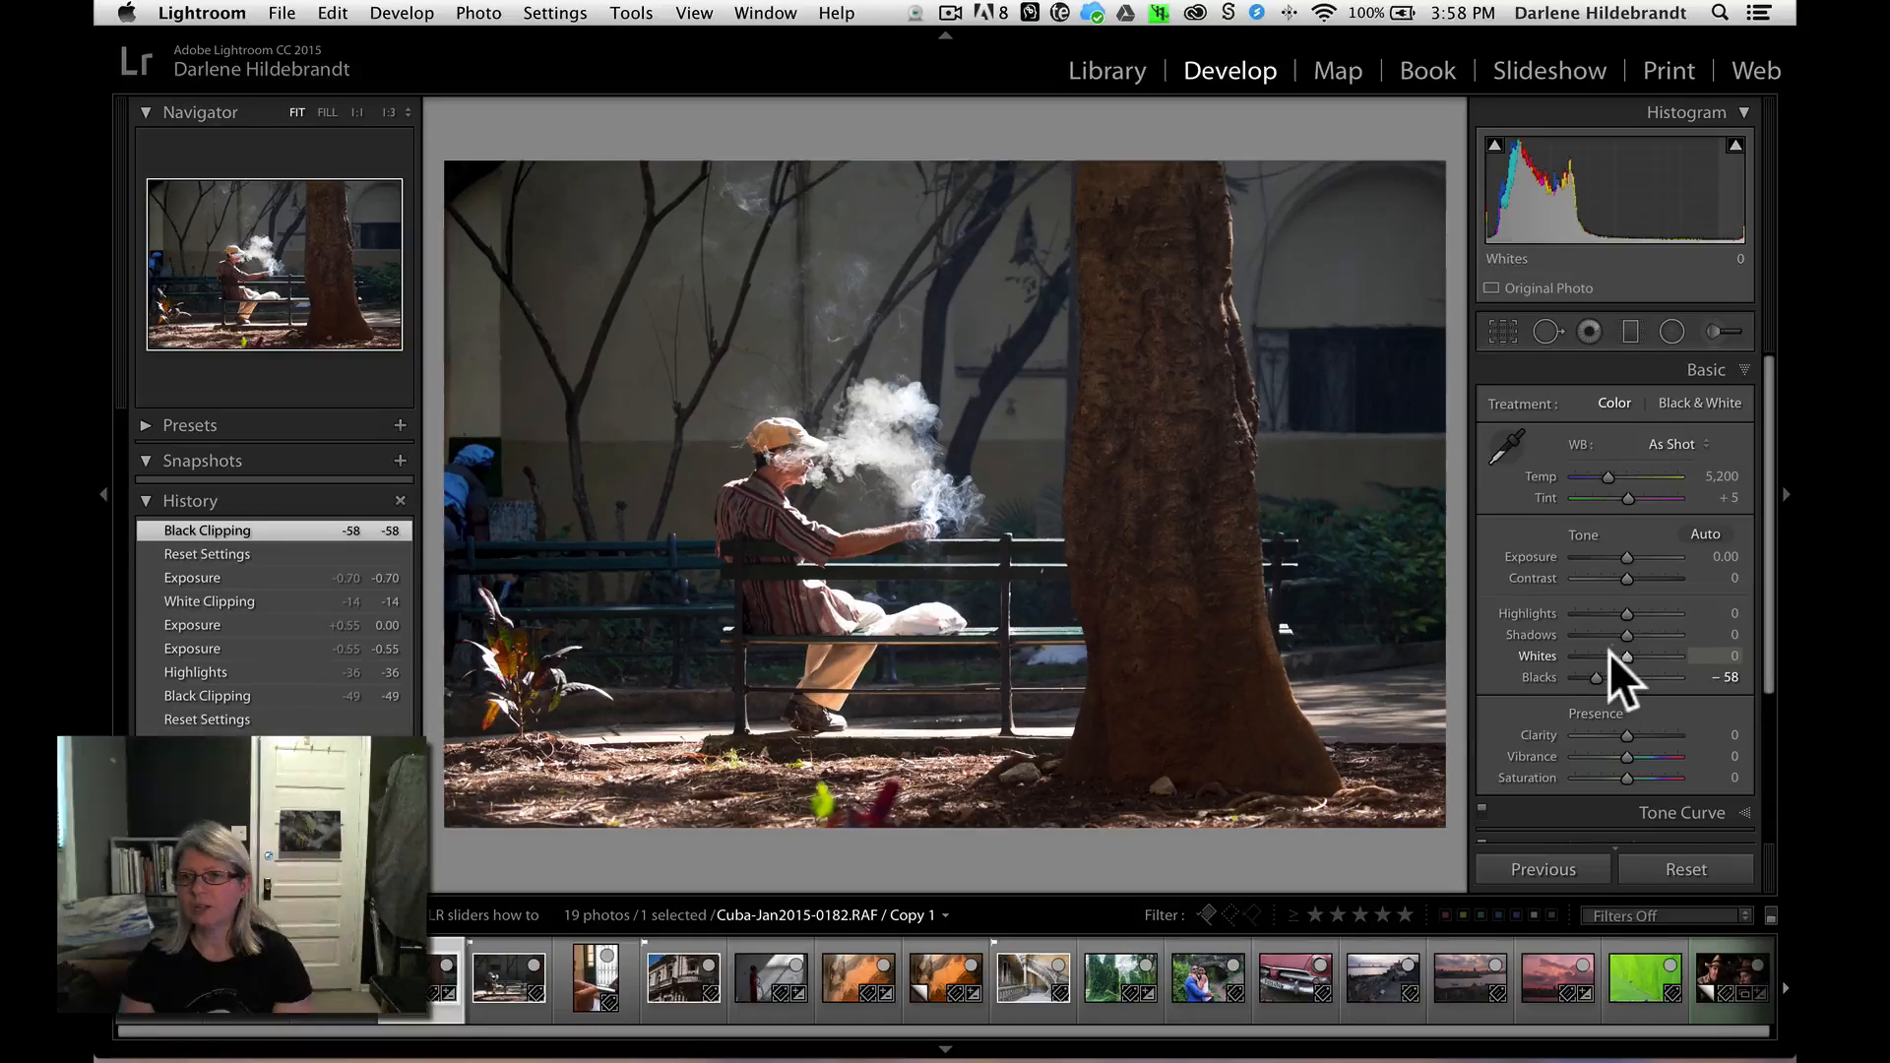
pyautogui.moveTo(1627, 648); pyautogui.dragTo(1614, 605)
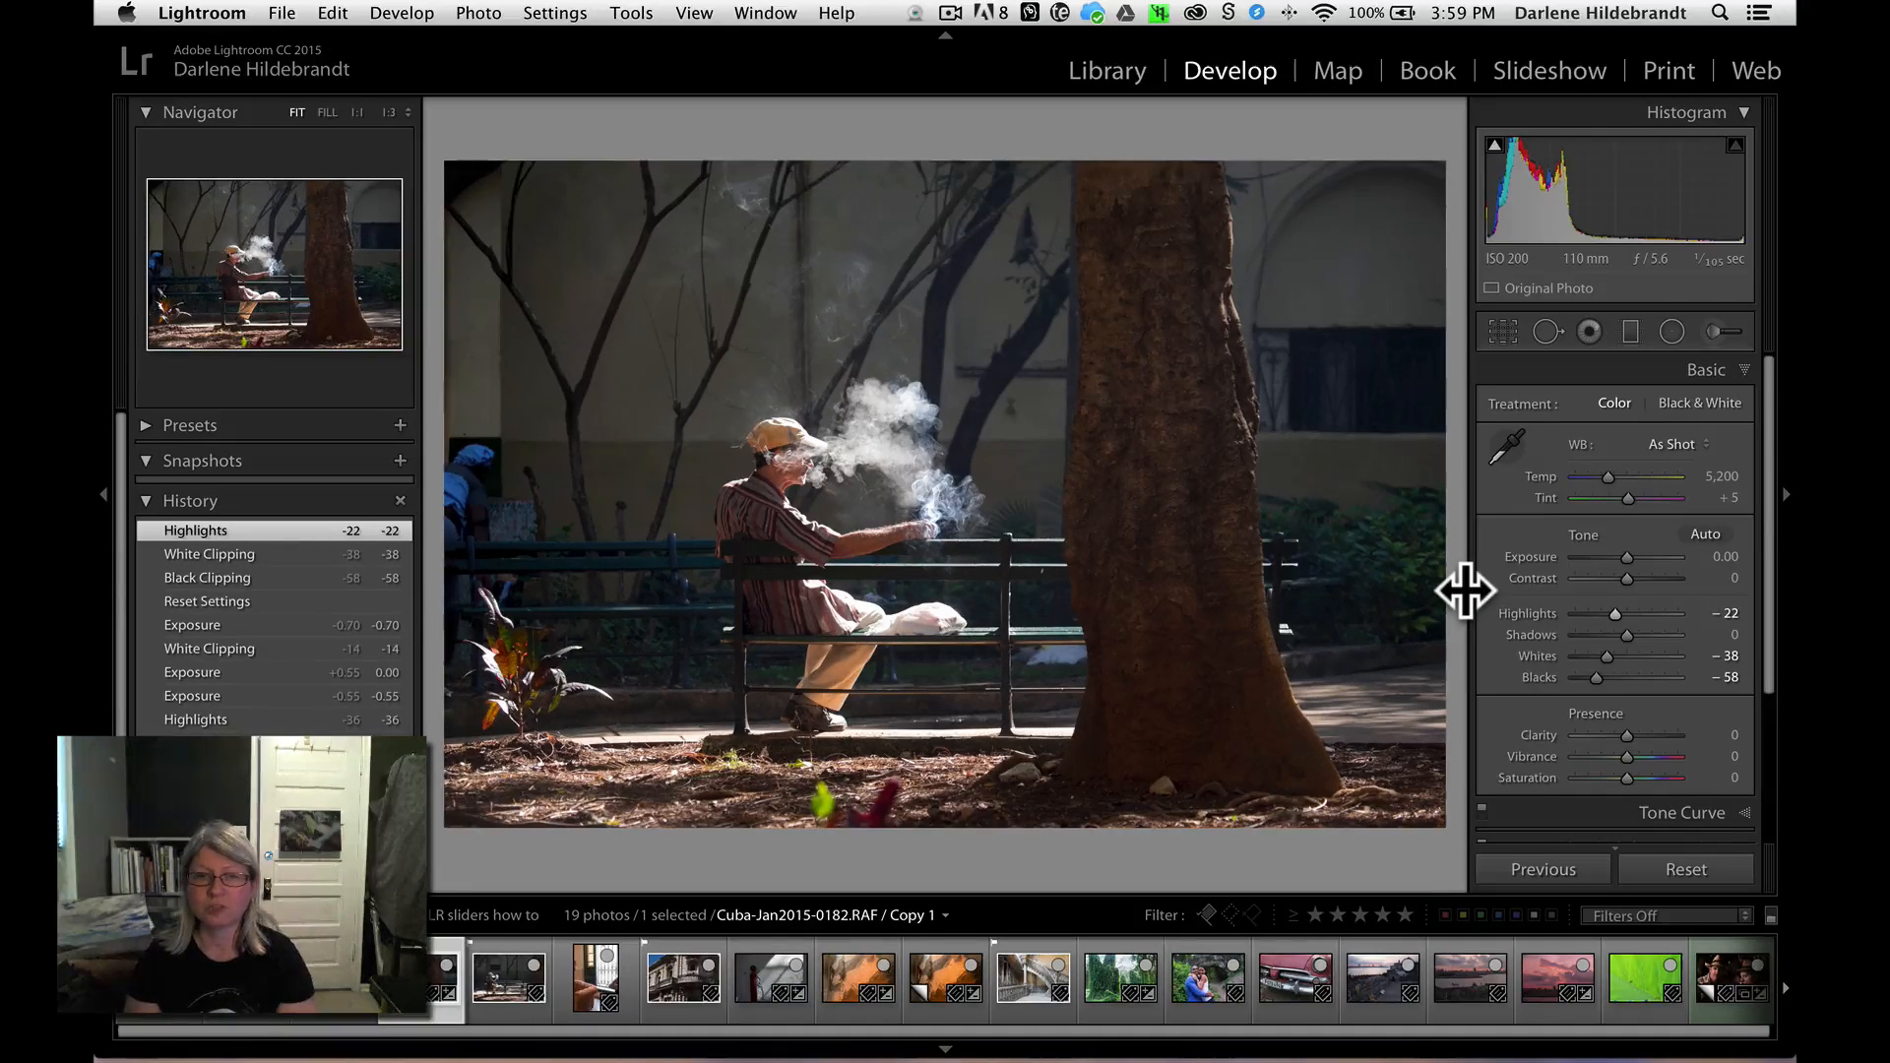
pyautogui.press('Left')
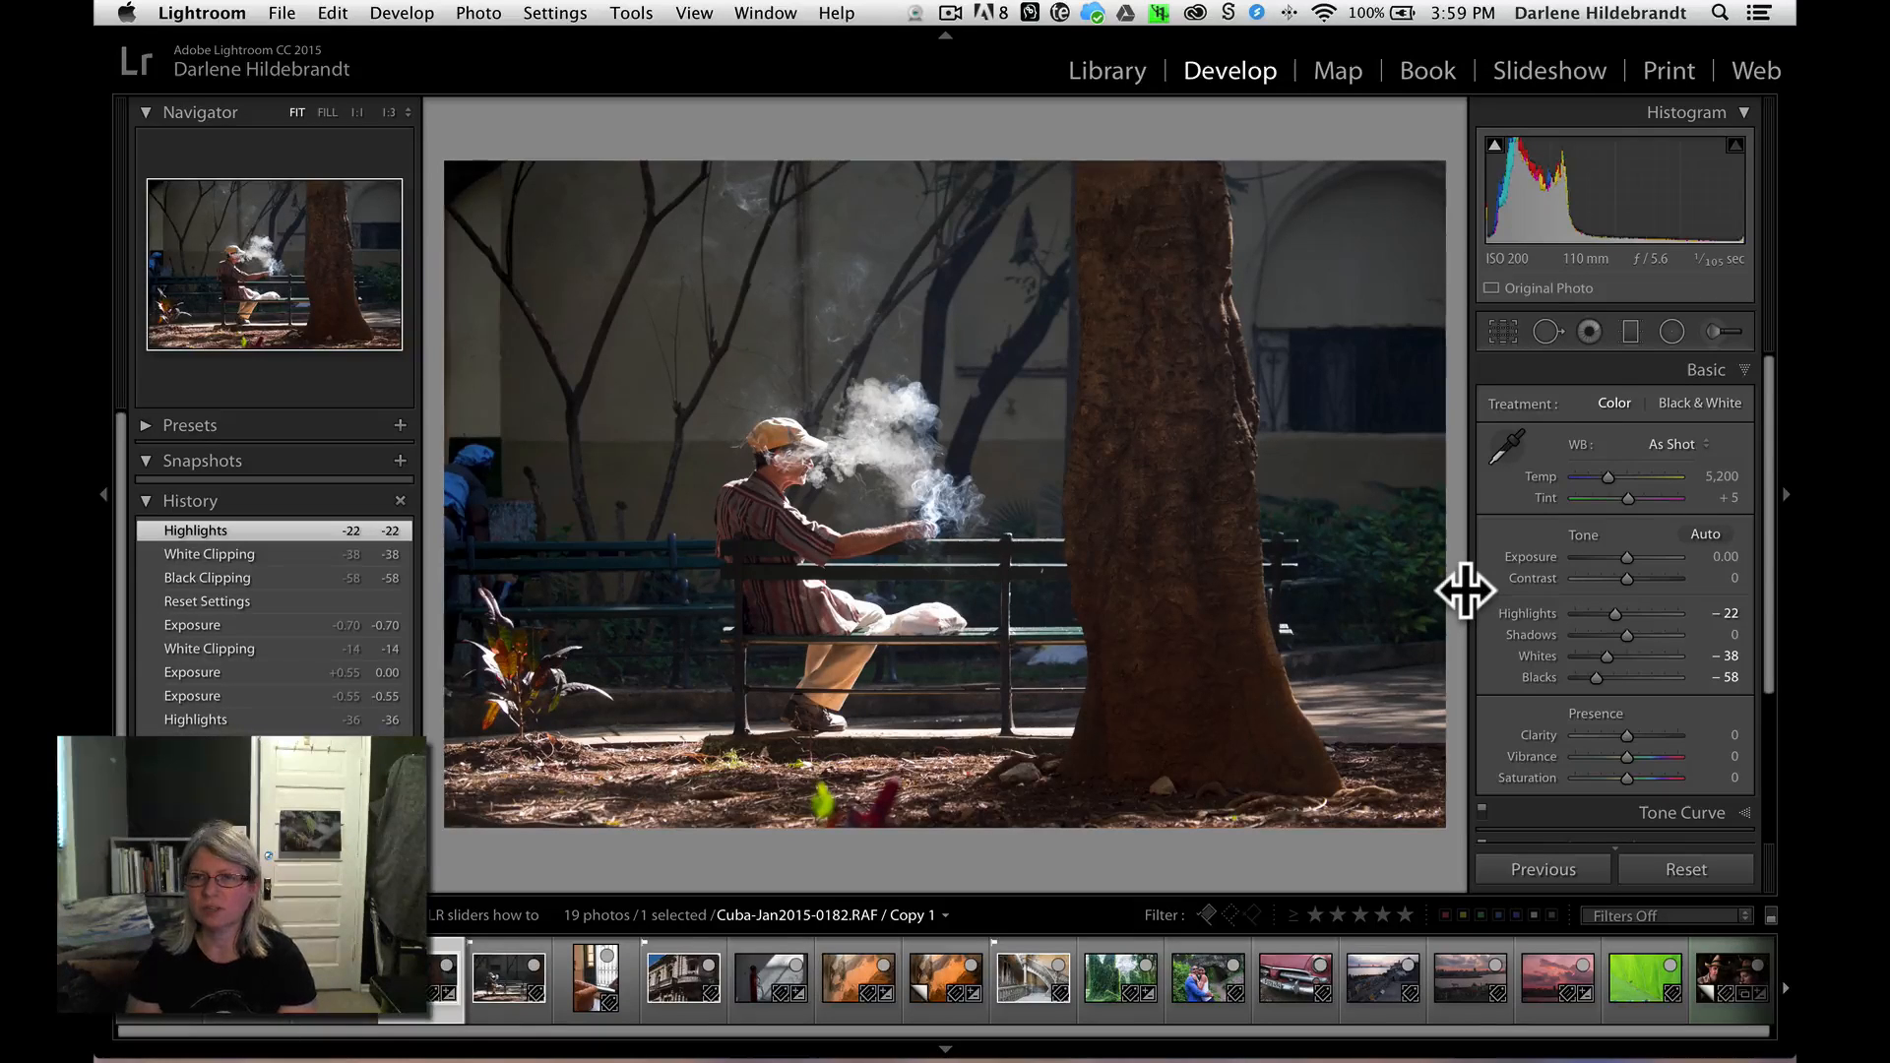
pyautogui.moveTo(1611, 611); pyautogui.dragTo(1599, 609)
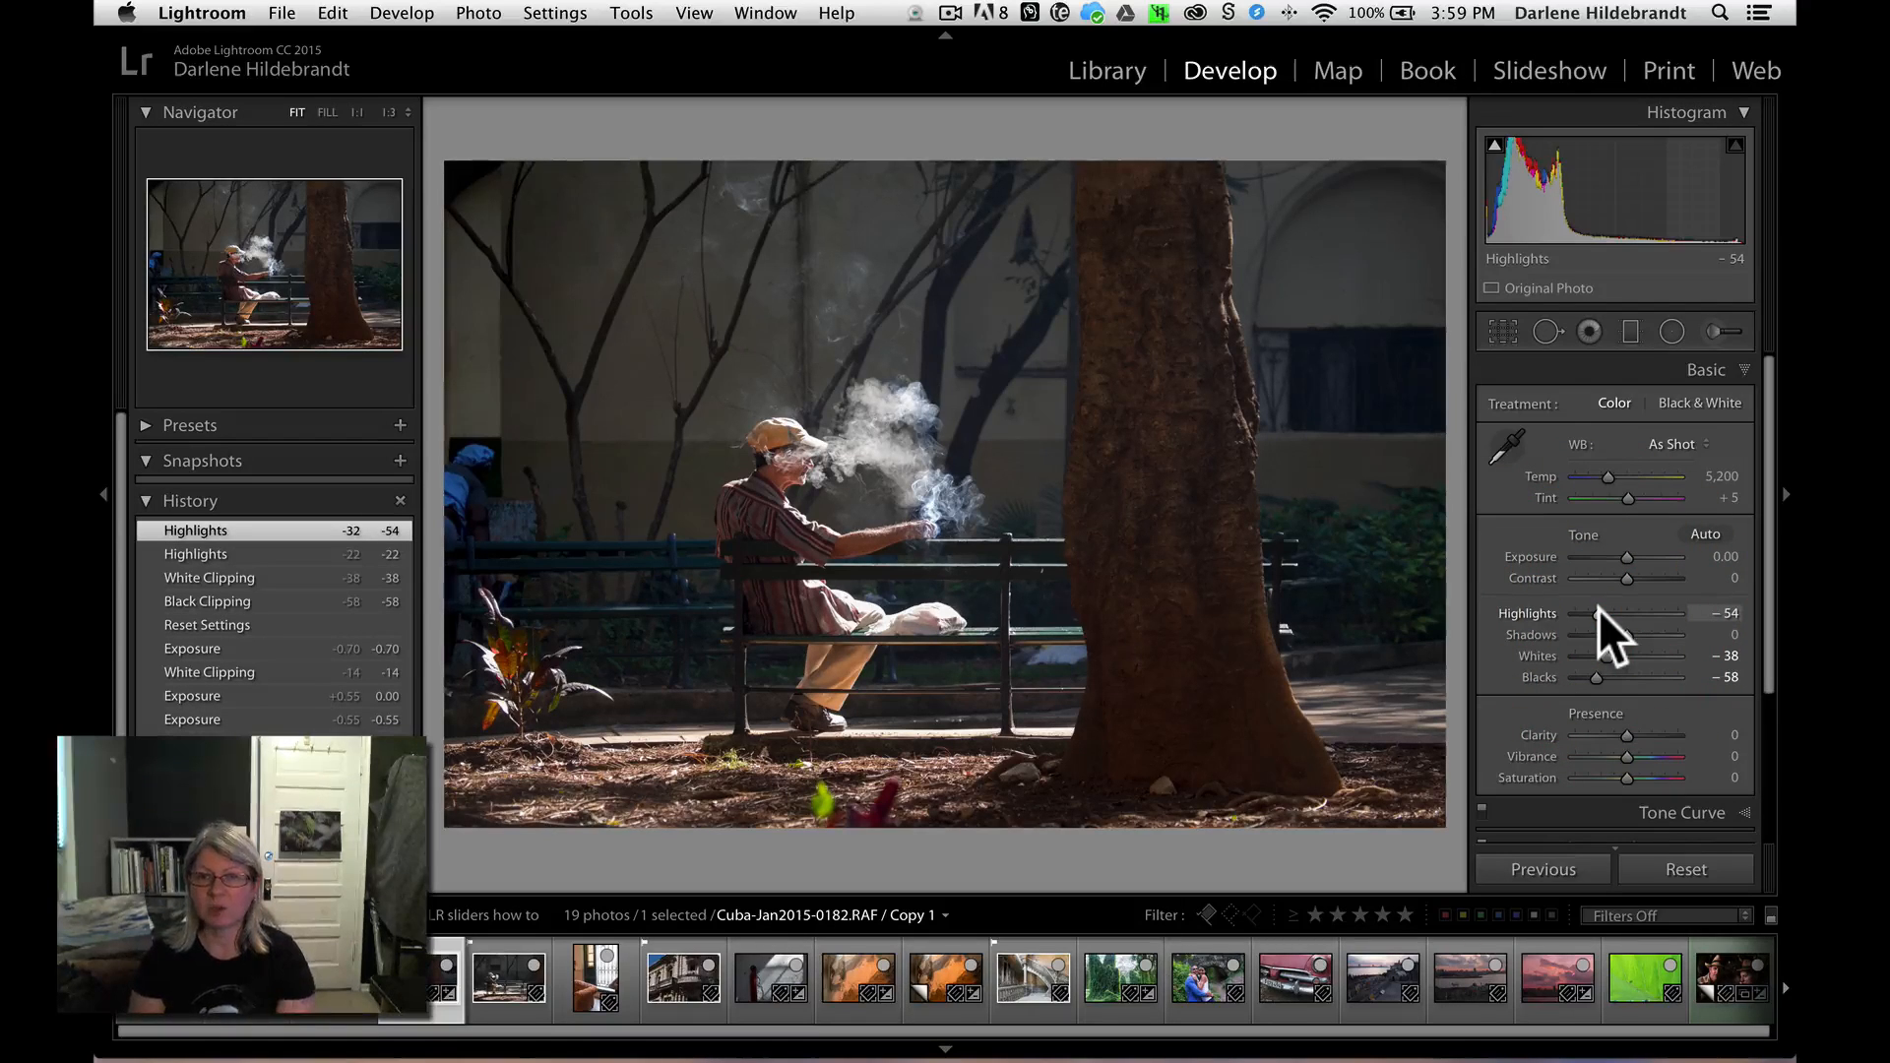
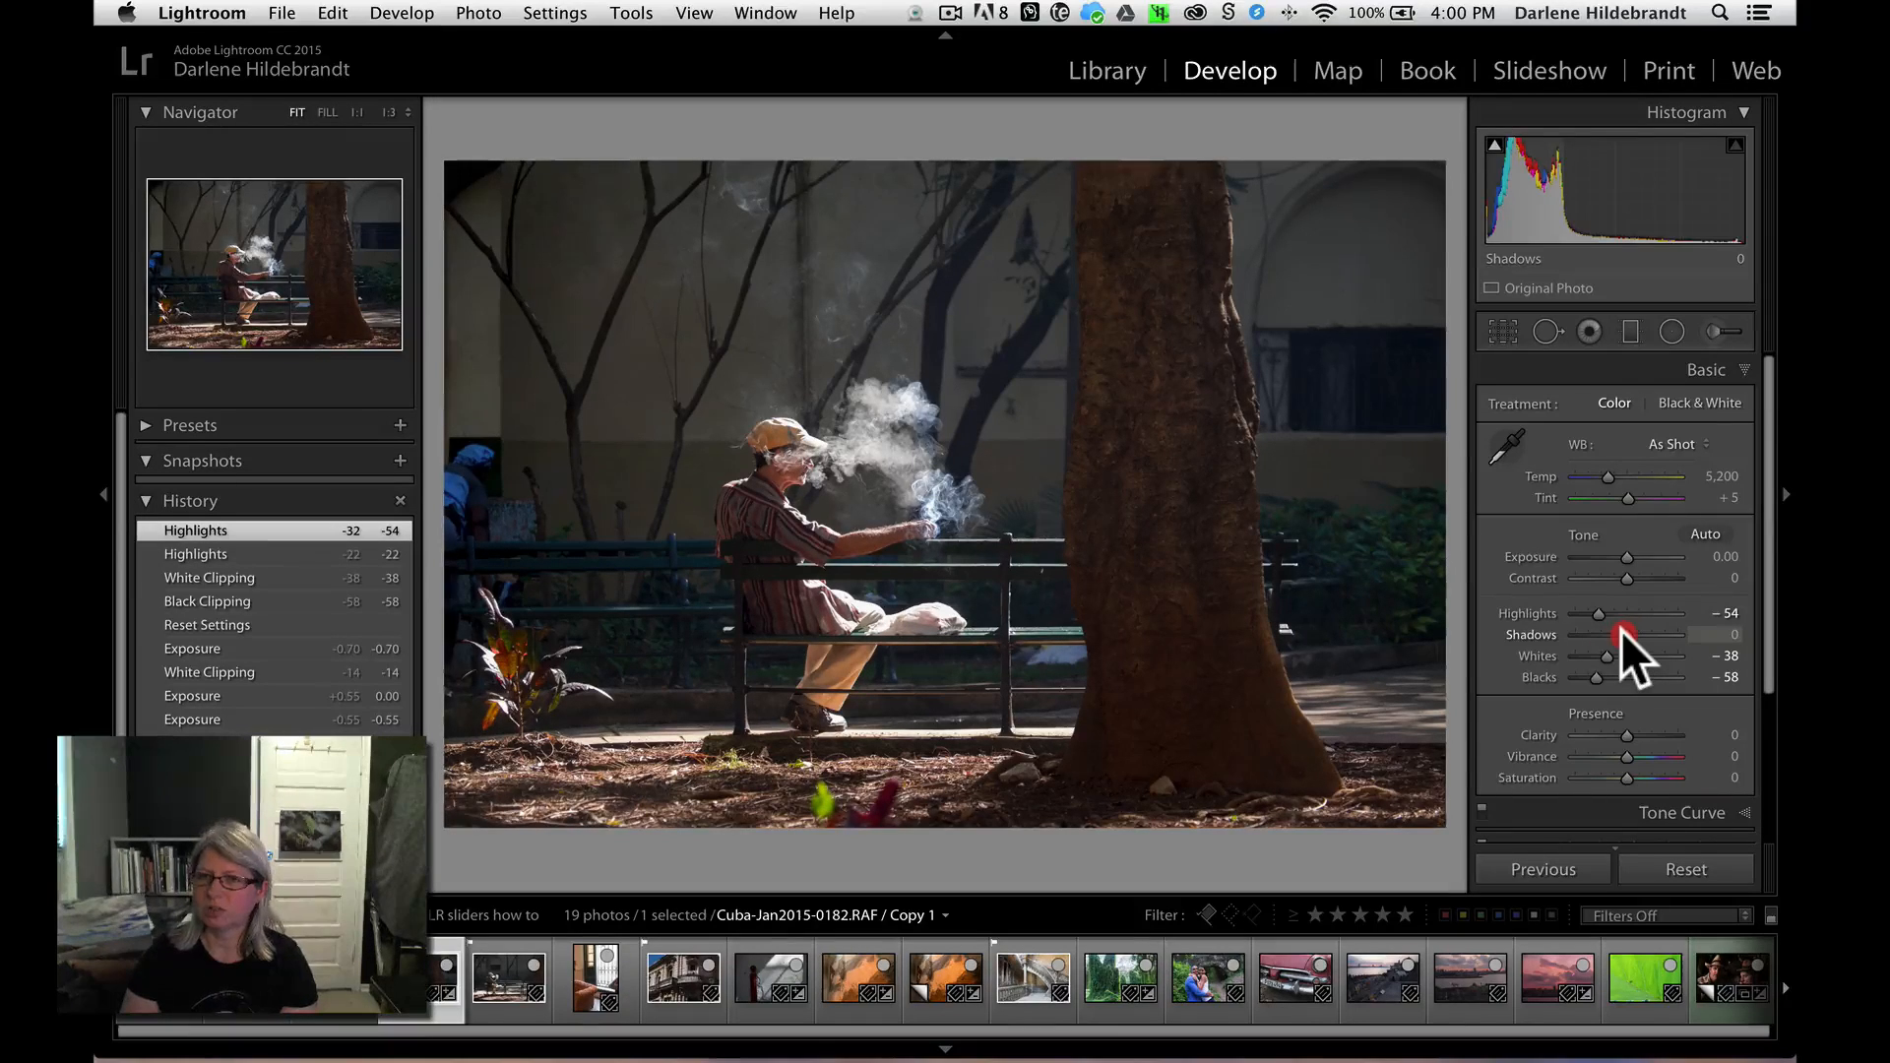
# - Try Shadows at +100 and -100 on the bench photo copy and return it to 0
pyautogui.moveTo(1621, 631); pyautogui.dragTo(1750, 629)
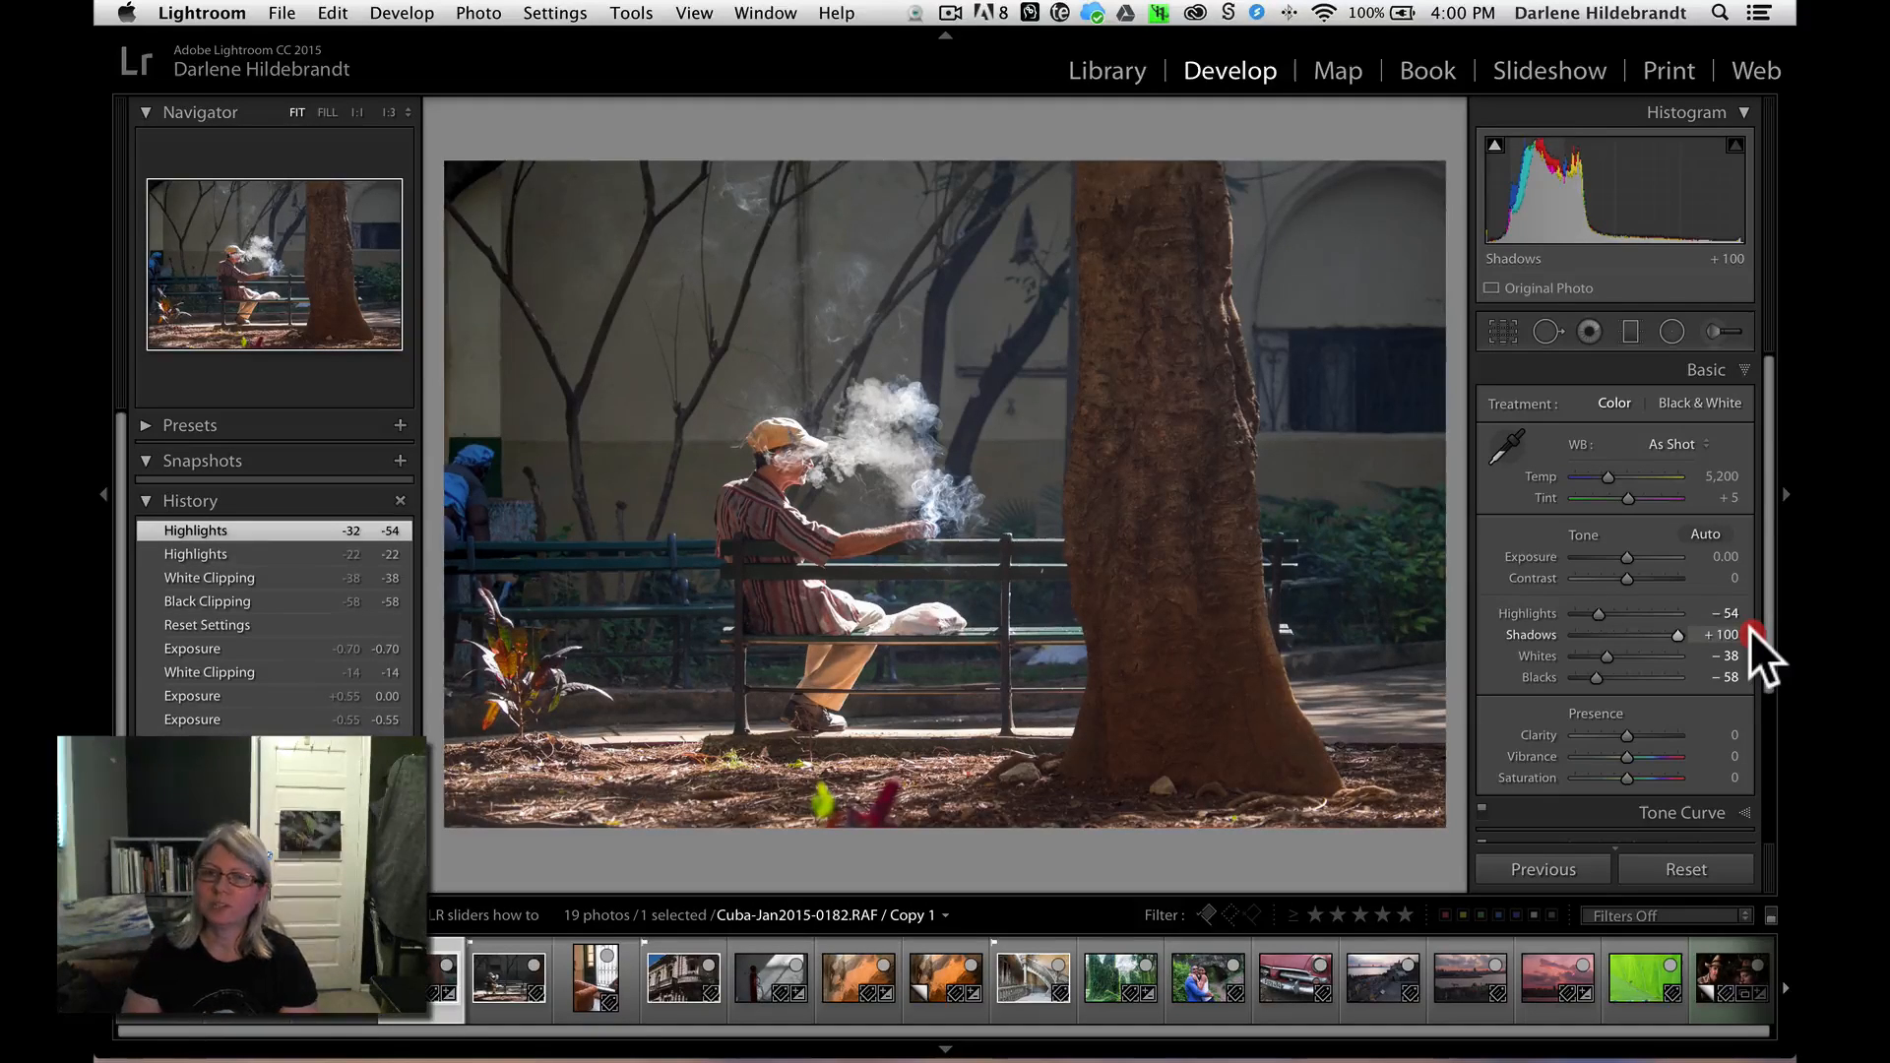
pyautogui.moveTo(1751, 630); pyautogui.dragTo(1472, 631)
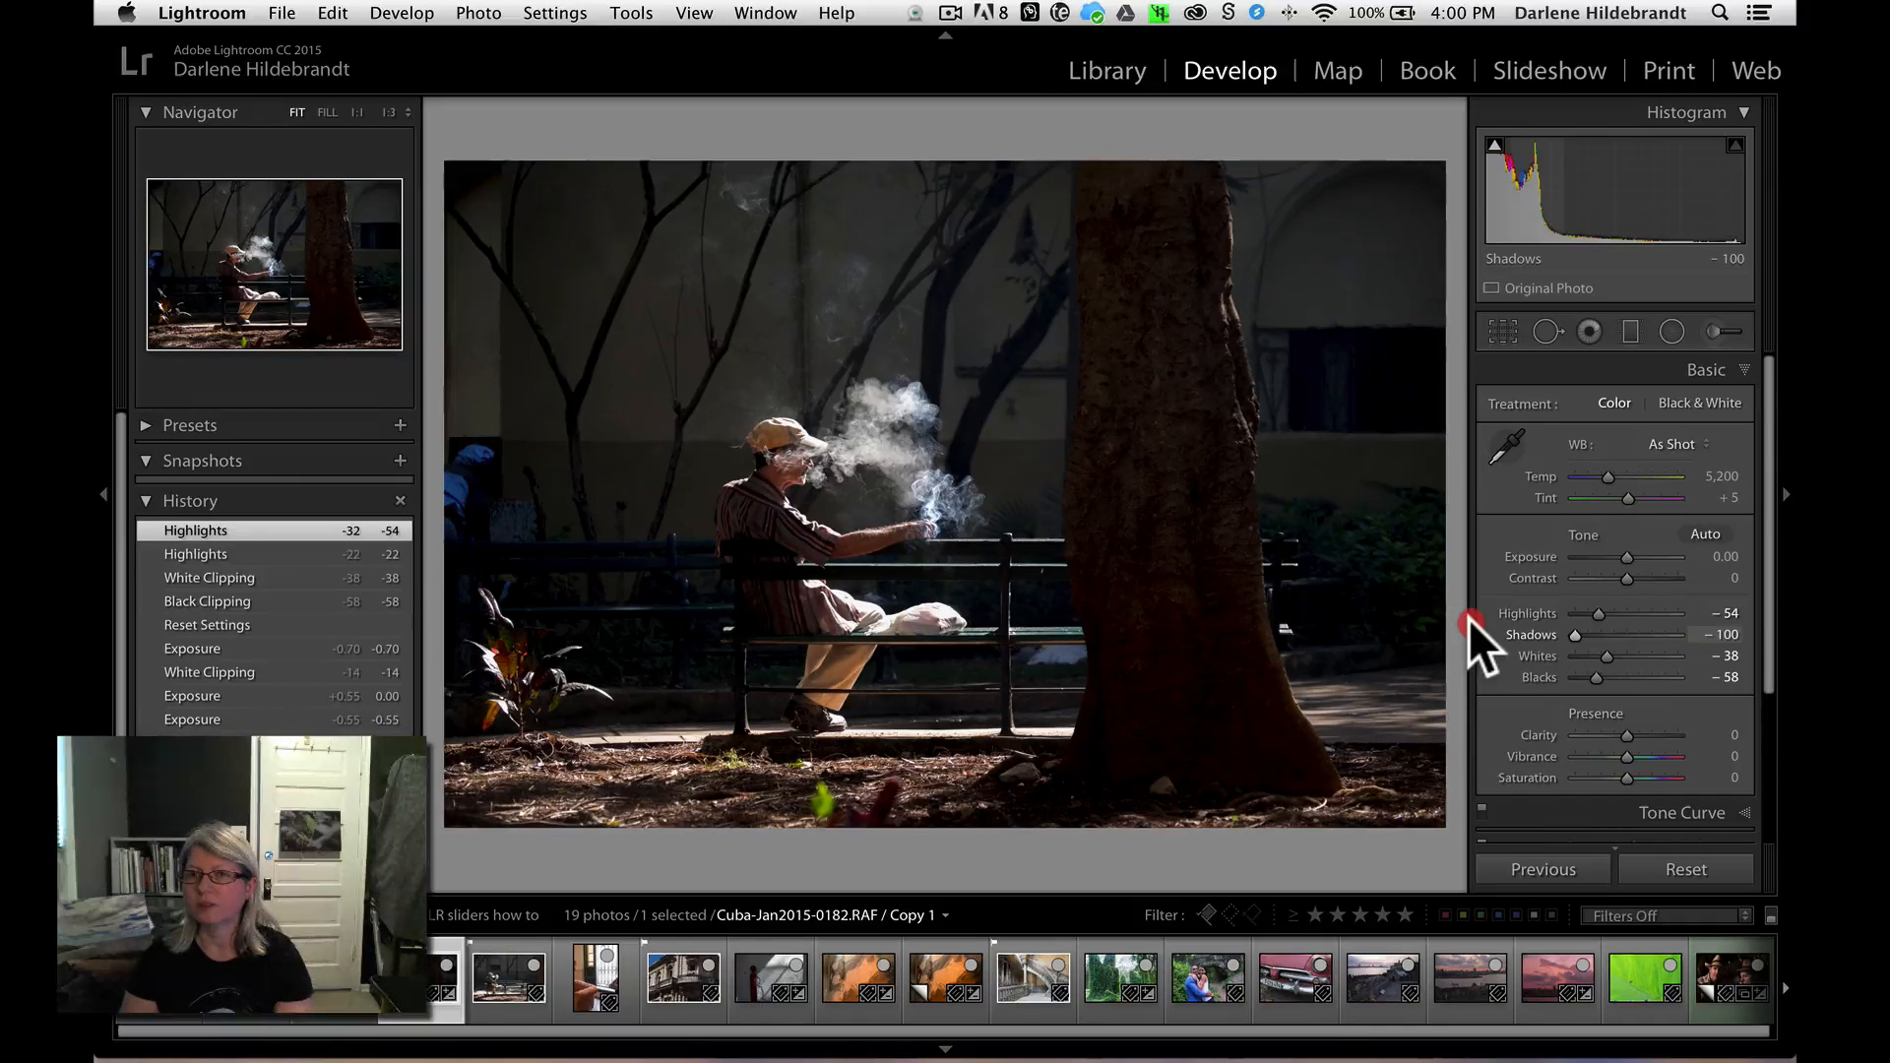
pyautogui.moveTo(1470, 622); pyautogui.dragTo(1617, 620)
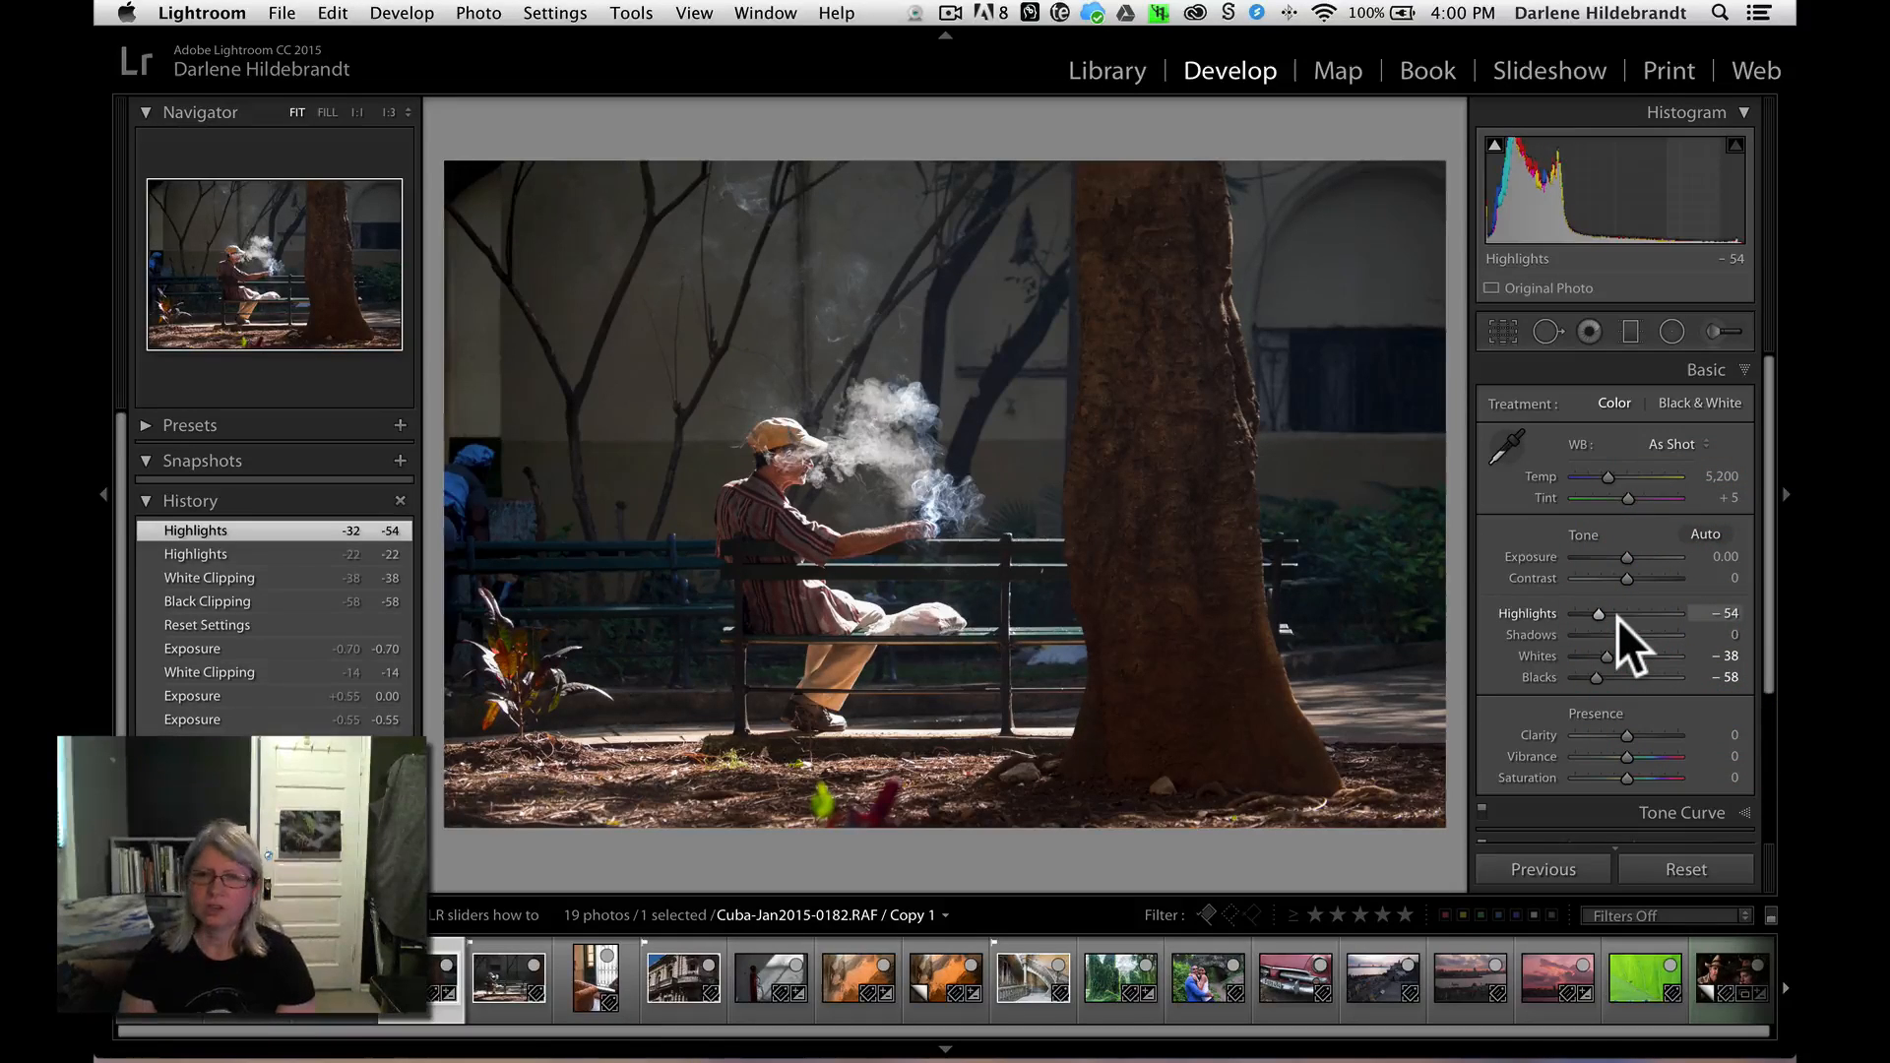
# - Open the photo of two men in straw hats for developing and set Whites to +41 and Blacks to -1
pyautogui.press('g')
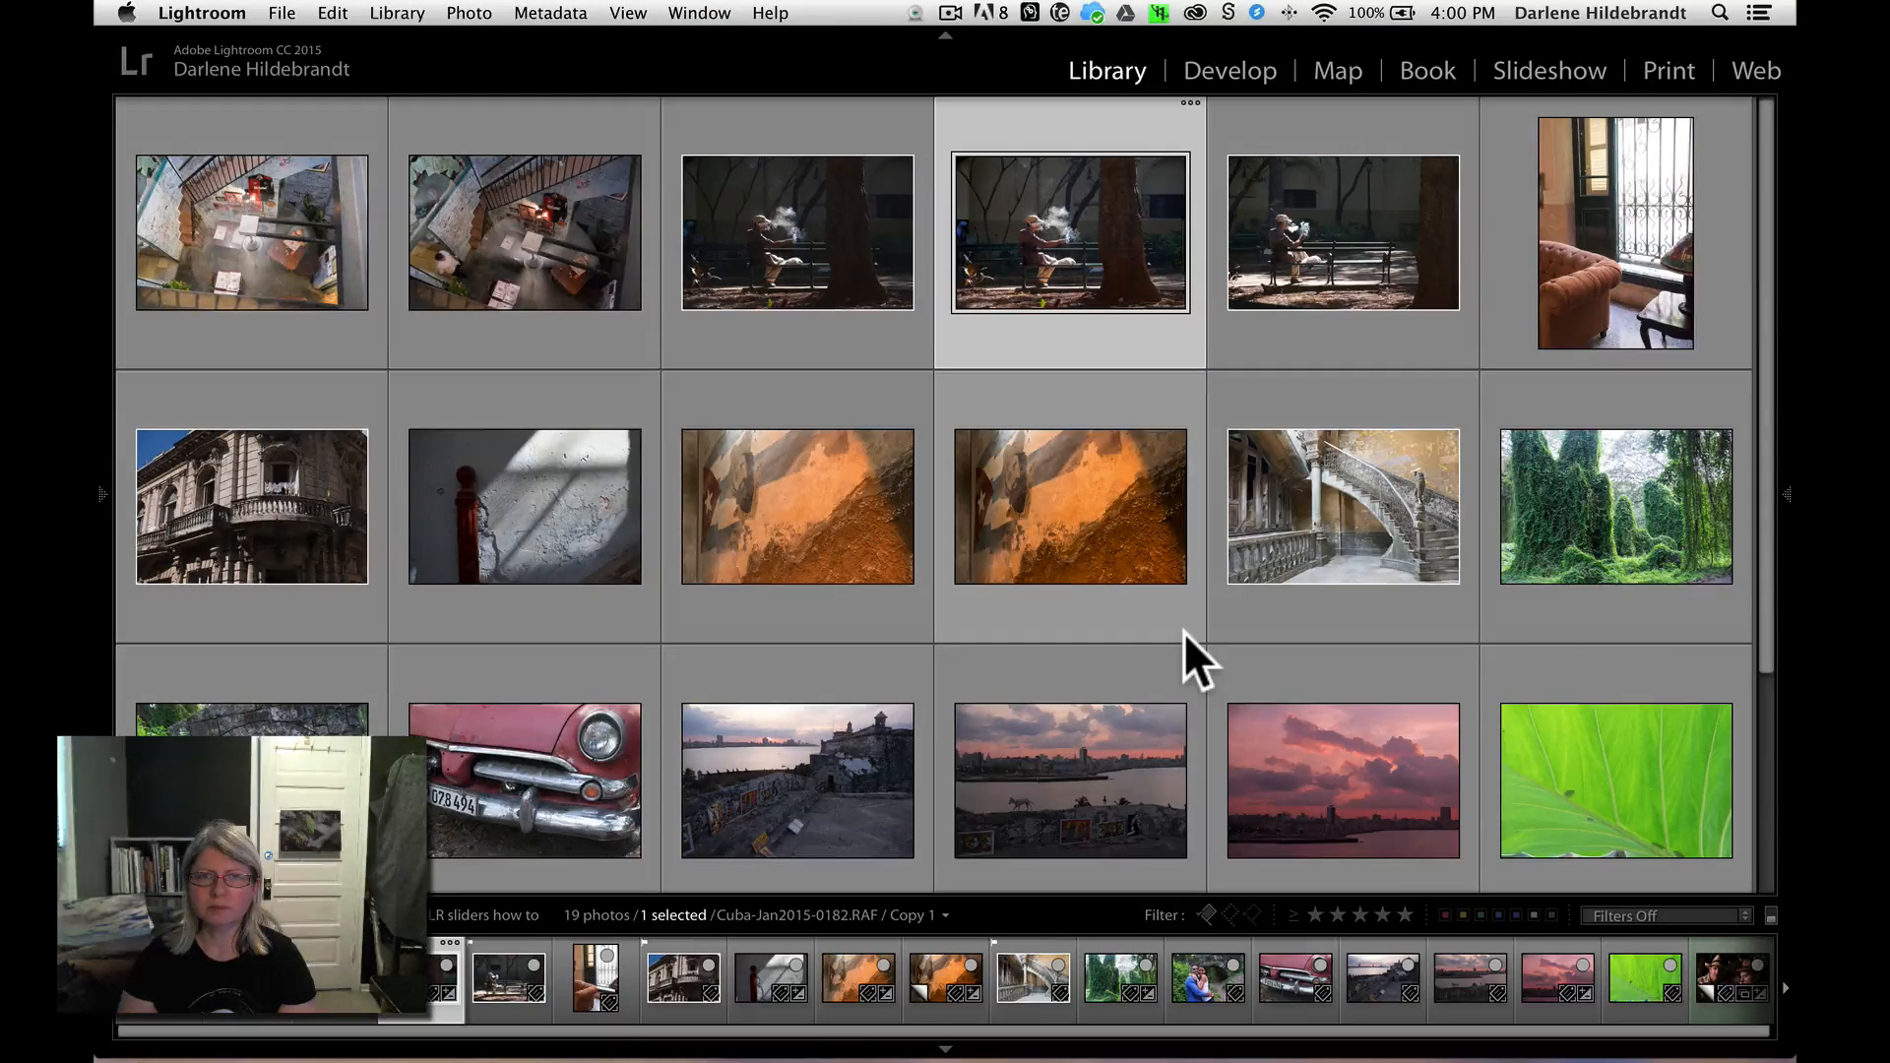
pyautogui.scroll(-5, 1190, 654)
pyautogui.click(203, 684)
pyautogui.press('d')
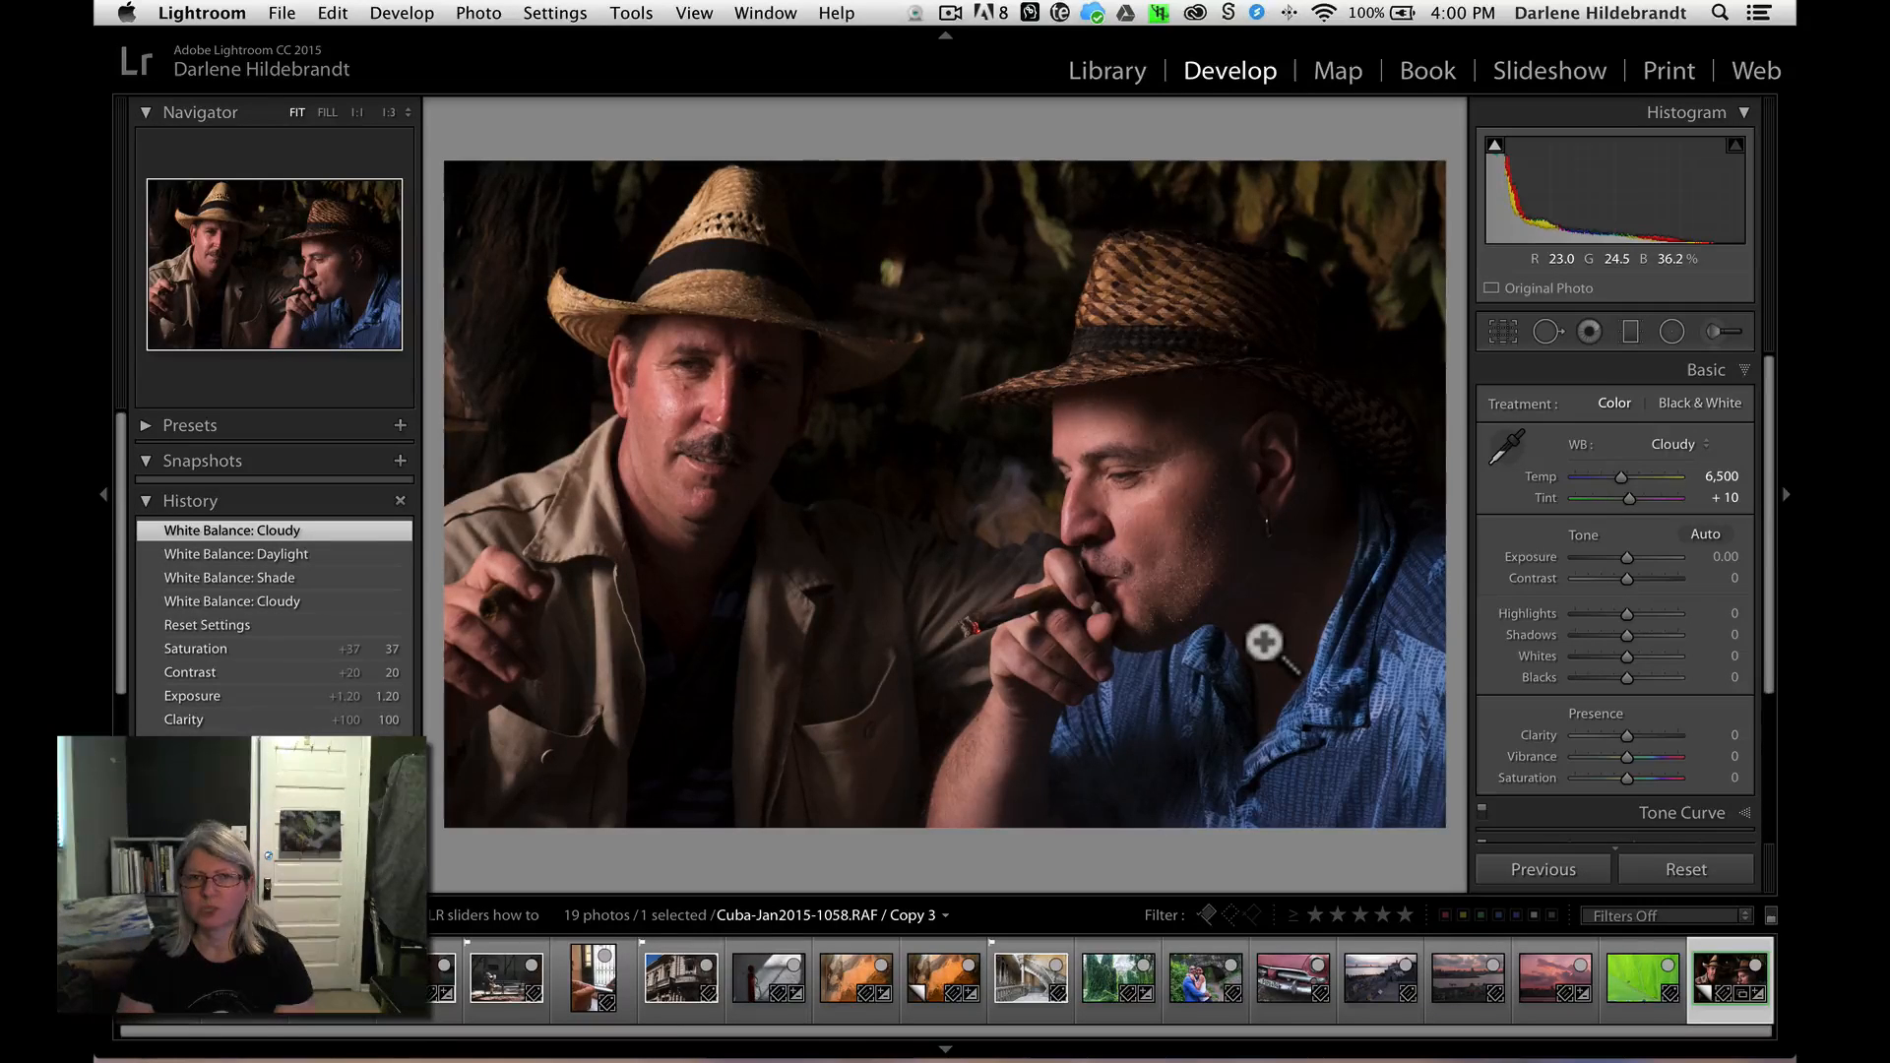
pyautogui.moveTo(1625, 655)
pyautogui.mouseDown()
pyautogui.moveTo(1650, 649)
pyautogui.moveTo(1625, 673)
pyautogui.mouseUp()
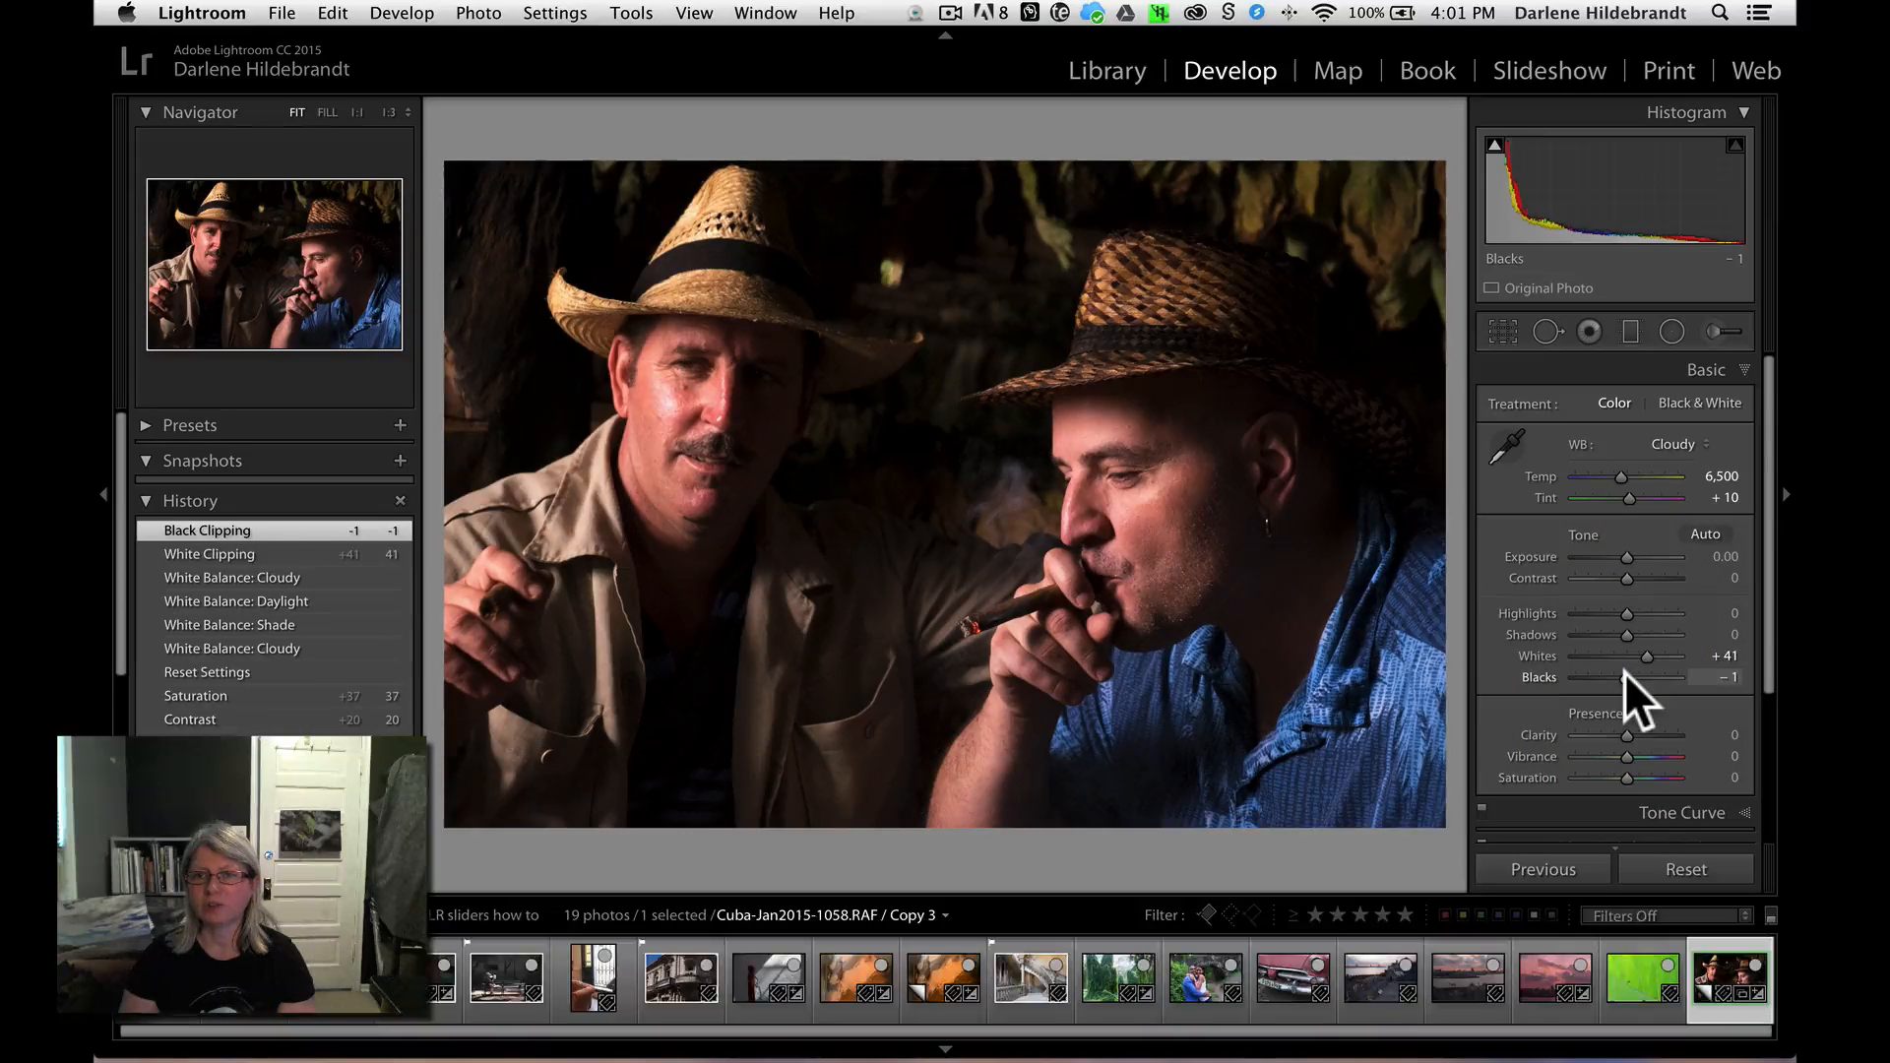
# - Set the white balance of the straw hats photo to Temp 6,000 and Tint 0
pyautogui.click(1711, 477)
pyautogui.press('Down')
pyautogui.press('Down')
pyautogui.press('Down')
pyautogui.press('Down')
pyautogui.press('Down')
pyautogui.press('Down')
pyautogui.press('Down')
pyautogui.moveTo(1708, 477); pyautogui.dragTo(1704, 501)
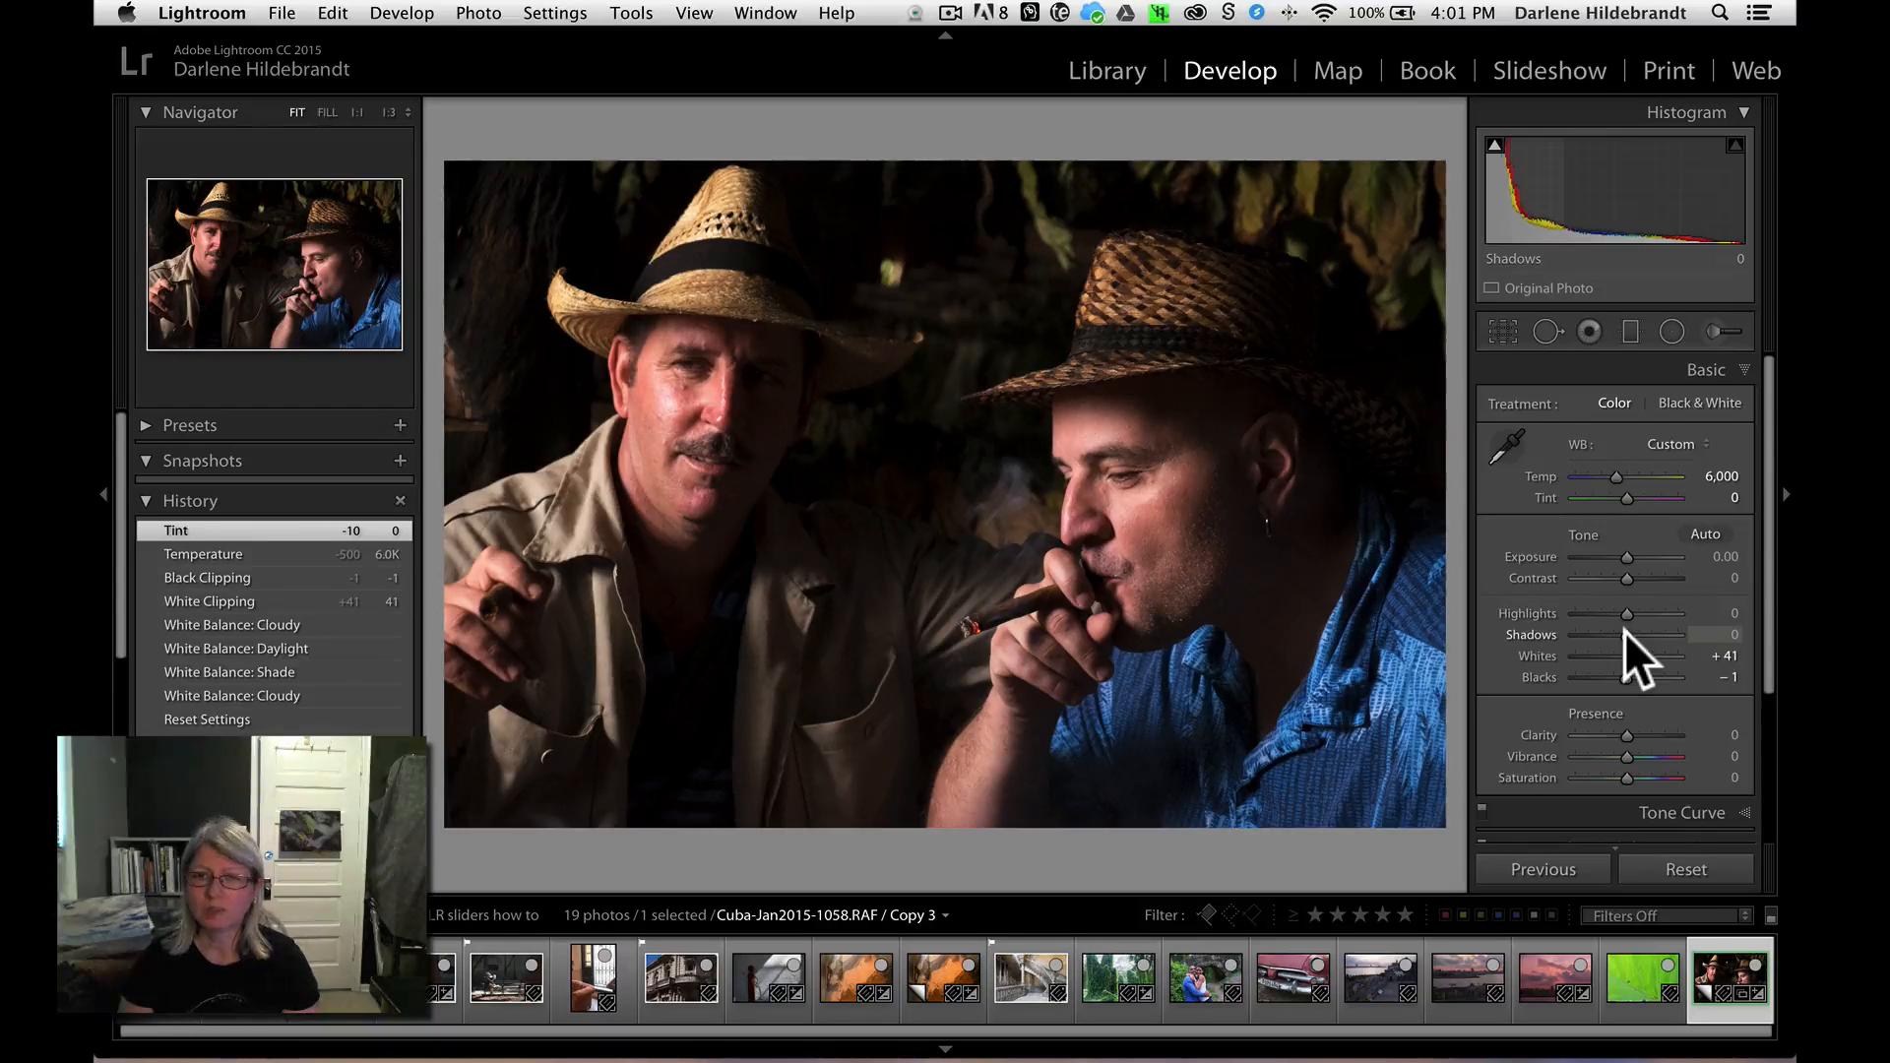
# - Try Shadows at +100, Highlights at -100 and Exposure at +0.70 on the straw hats photo
pyautogui.moveTo(1625, 636); pyautogui.dragTo(1756, 625)
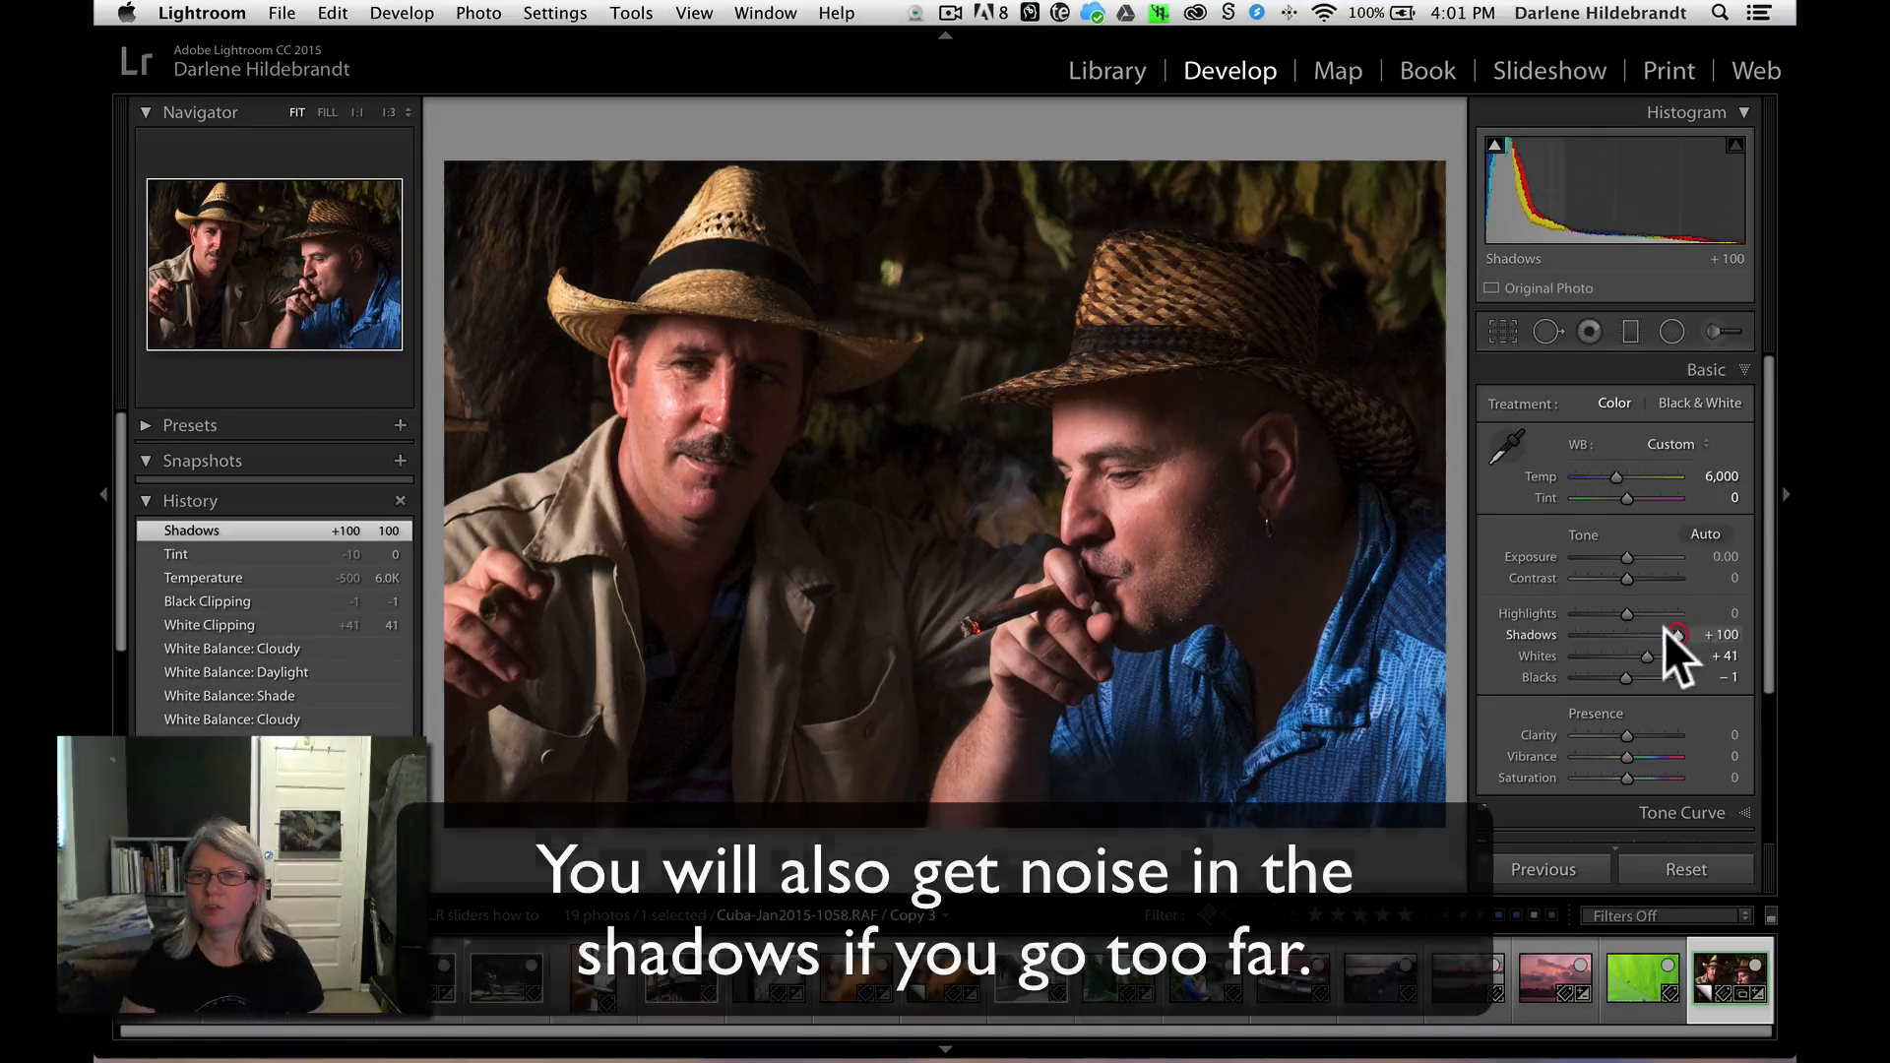
pyautogui.moveTo(1625, 612); pyautogui.dragTo(1455, 607)
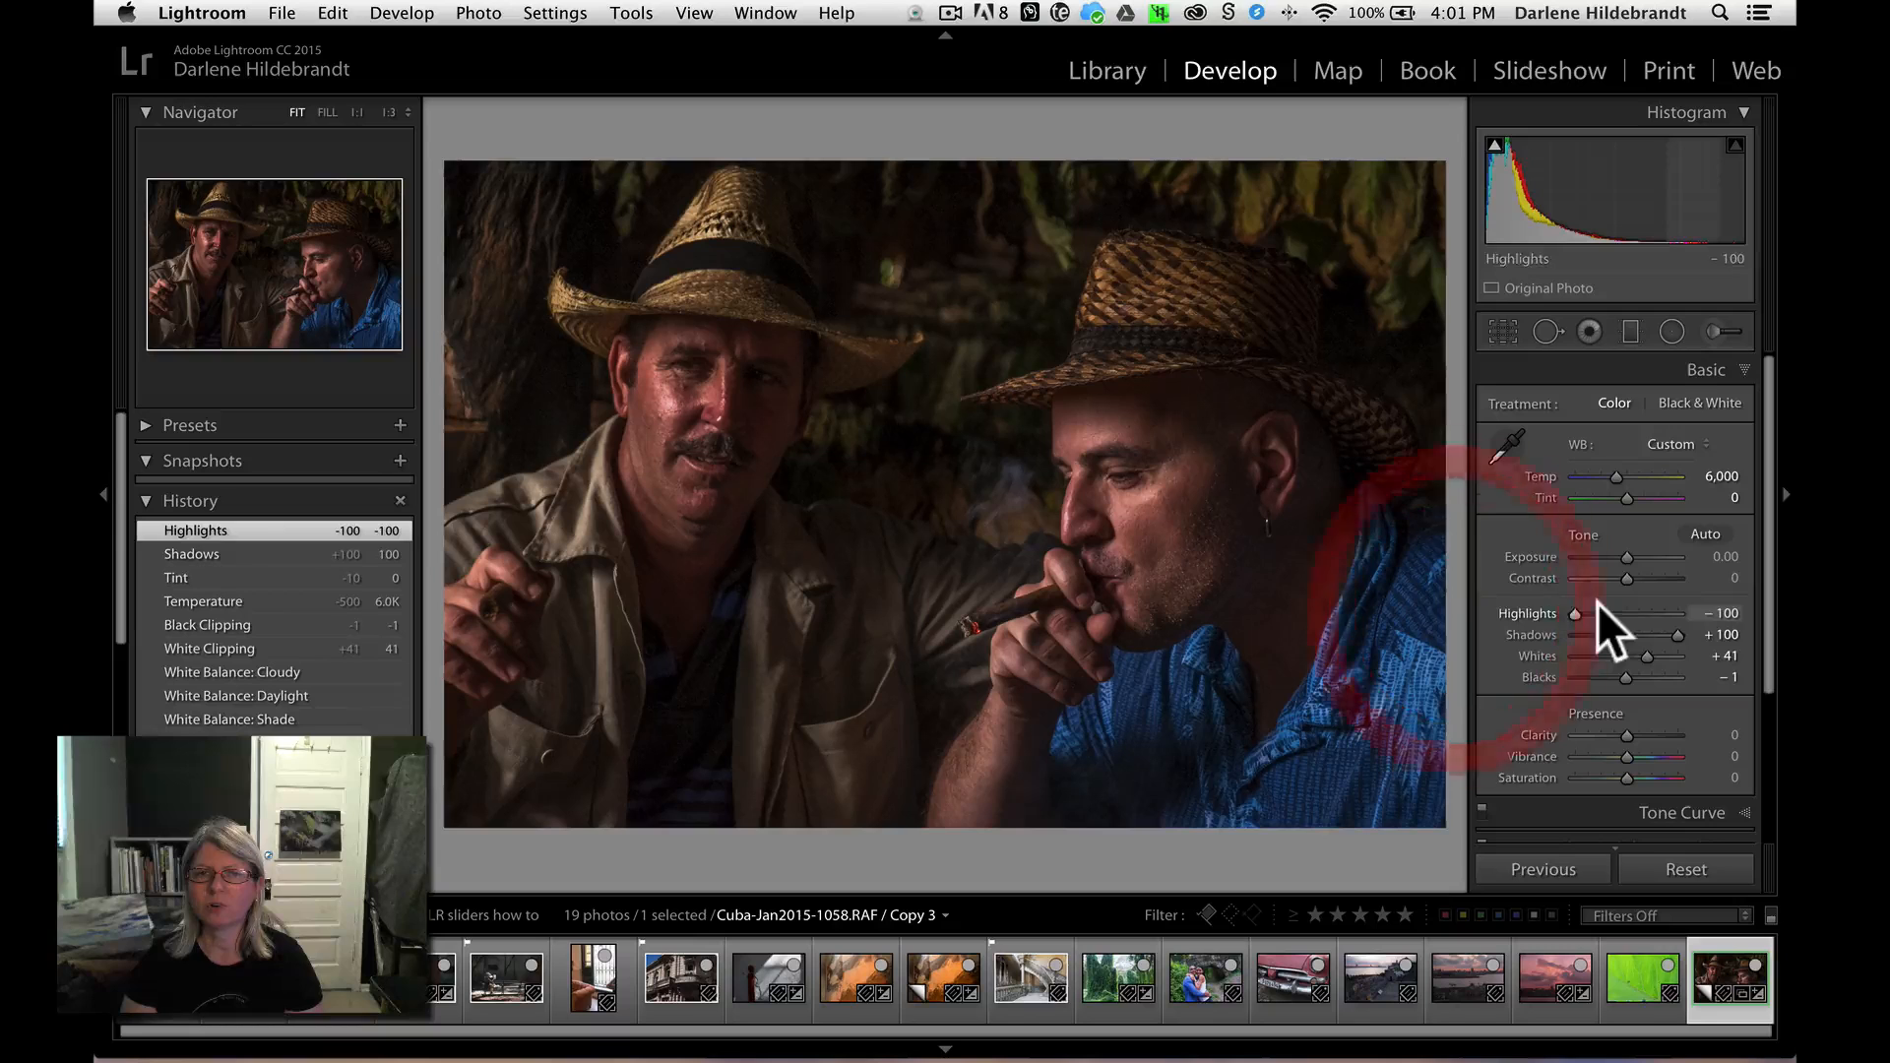
pyautogui.moveTo(1628, 559); pyautogui.dragTo(1630, 550)
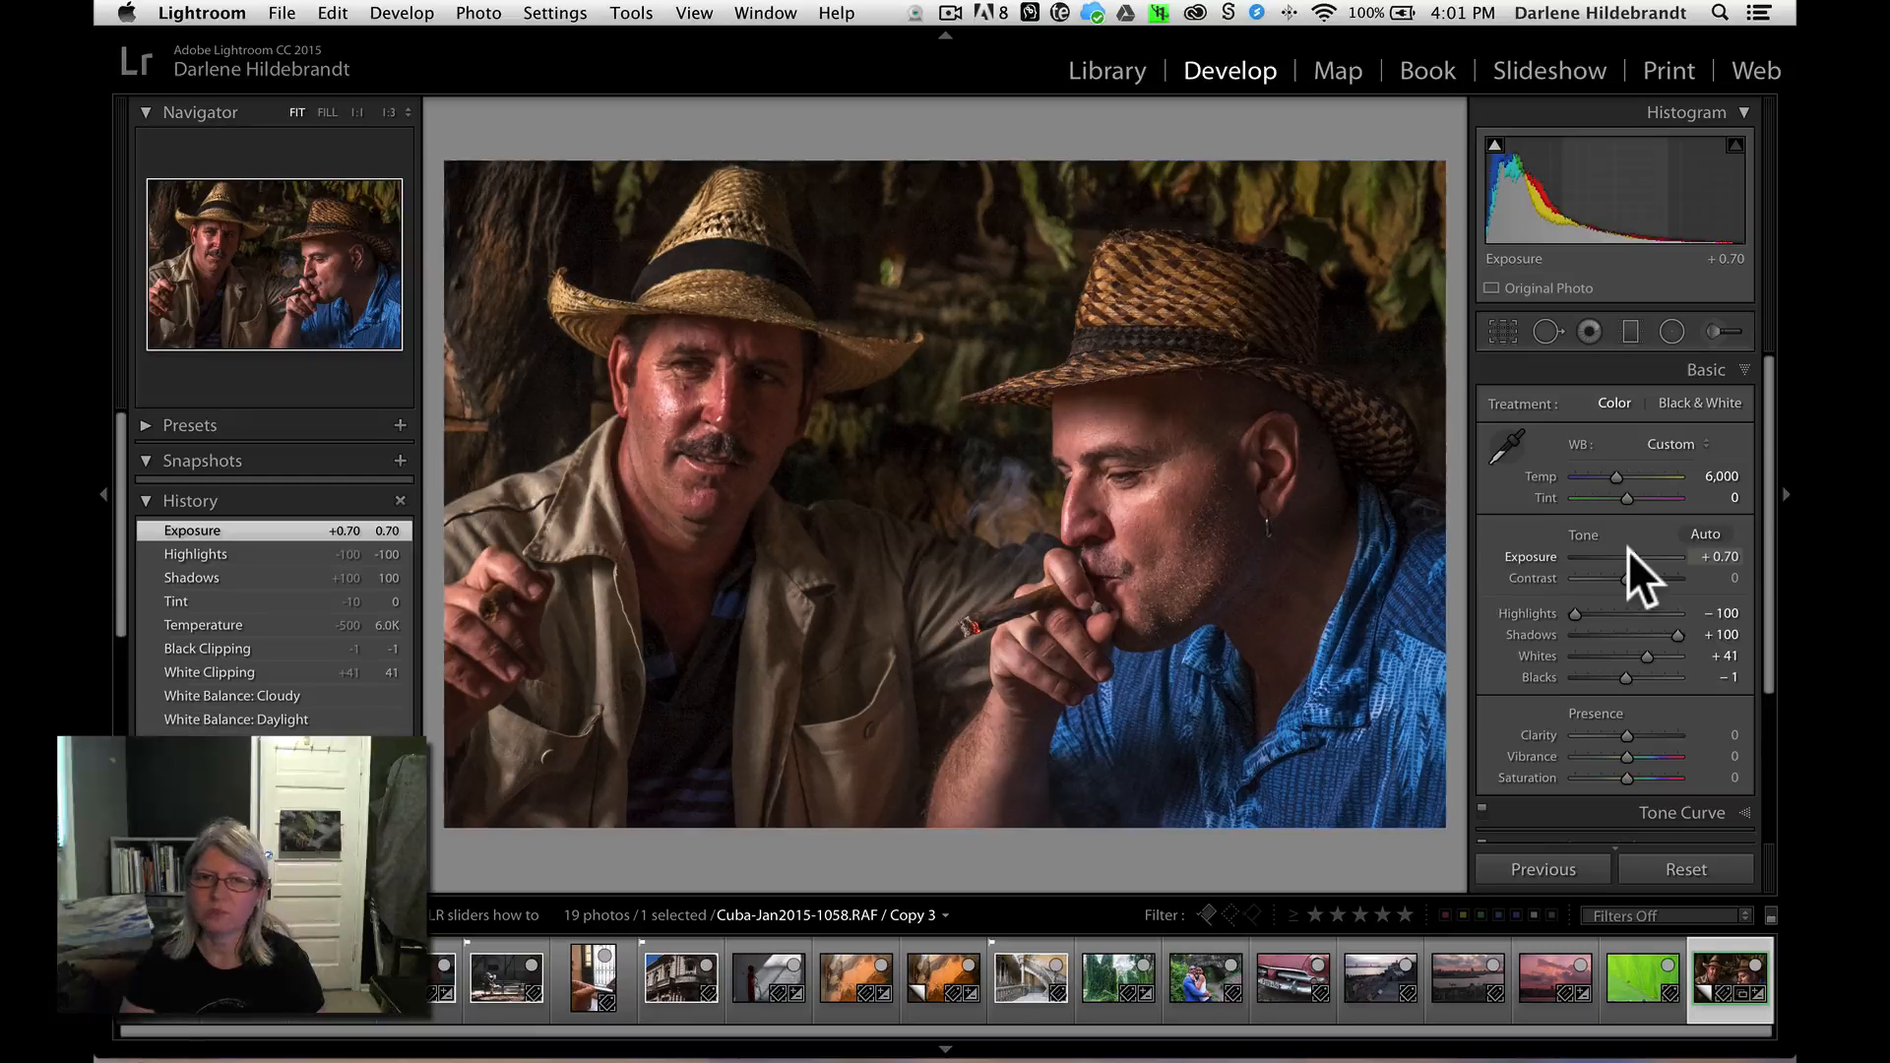
# - Reset Highlights to 0 on the straw hats photo and set Exposure to +0.45 and Shadows to +32
pyautogui.doubleClick(1524, 611)
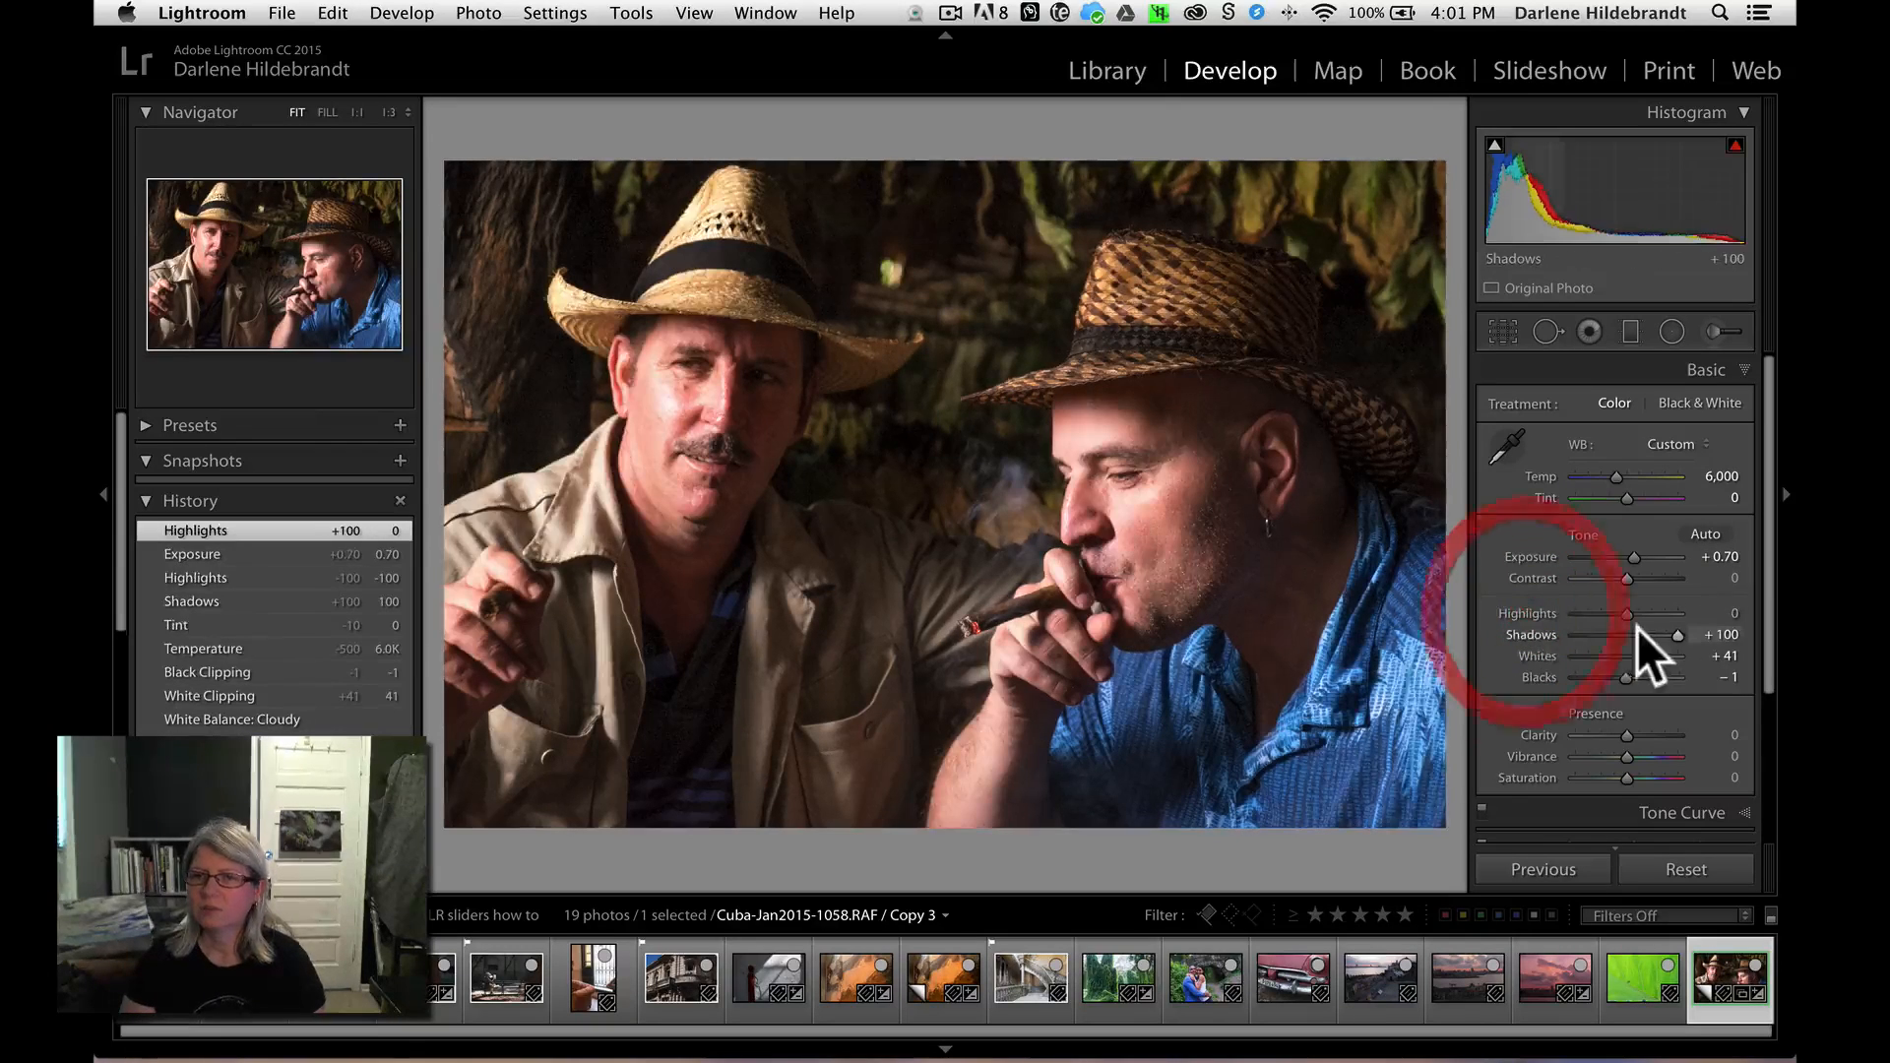
pyautogui.moveTo(1675, 628); pyautogui.dragTo(1644, 627)
pyautogui.moveTo(1634, 554); pyautogui.dragTo(1630, 554)
pyautogui.moveTo(1641, 630)
pyautogui.mouseDown()
pyautogui.moveTo(1688, 624)
pyautogui.moveTo(1642, 625)
pyautogui.mouseUp()
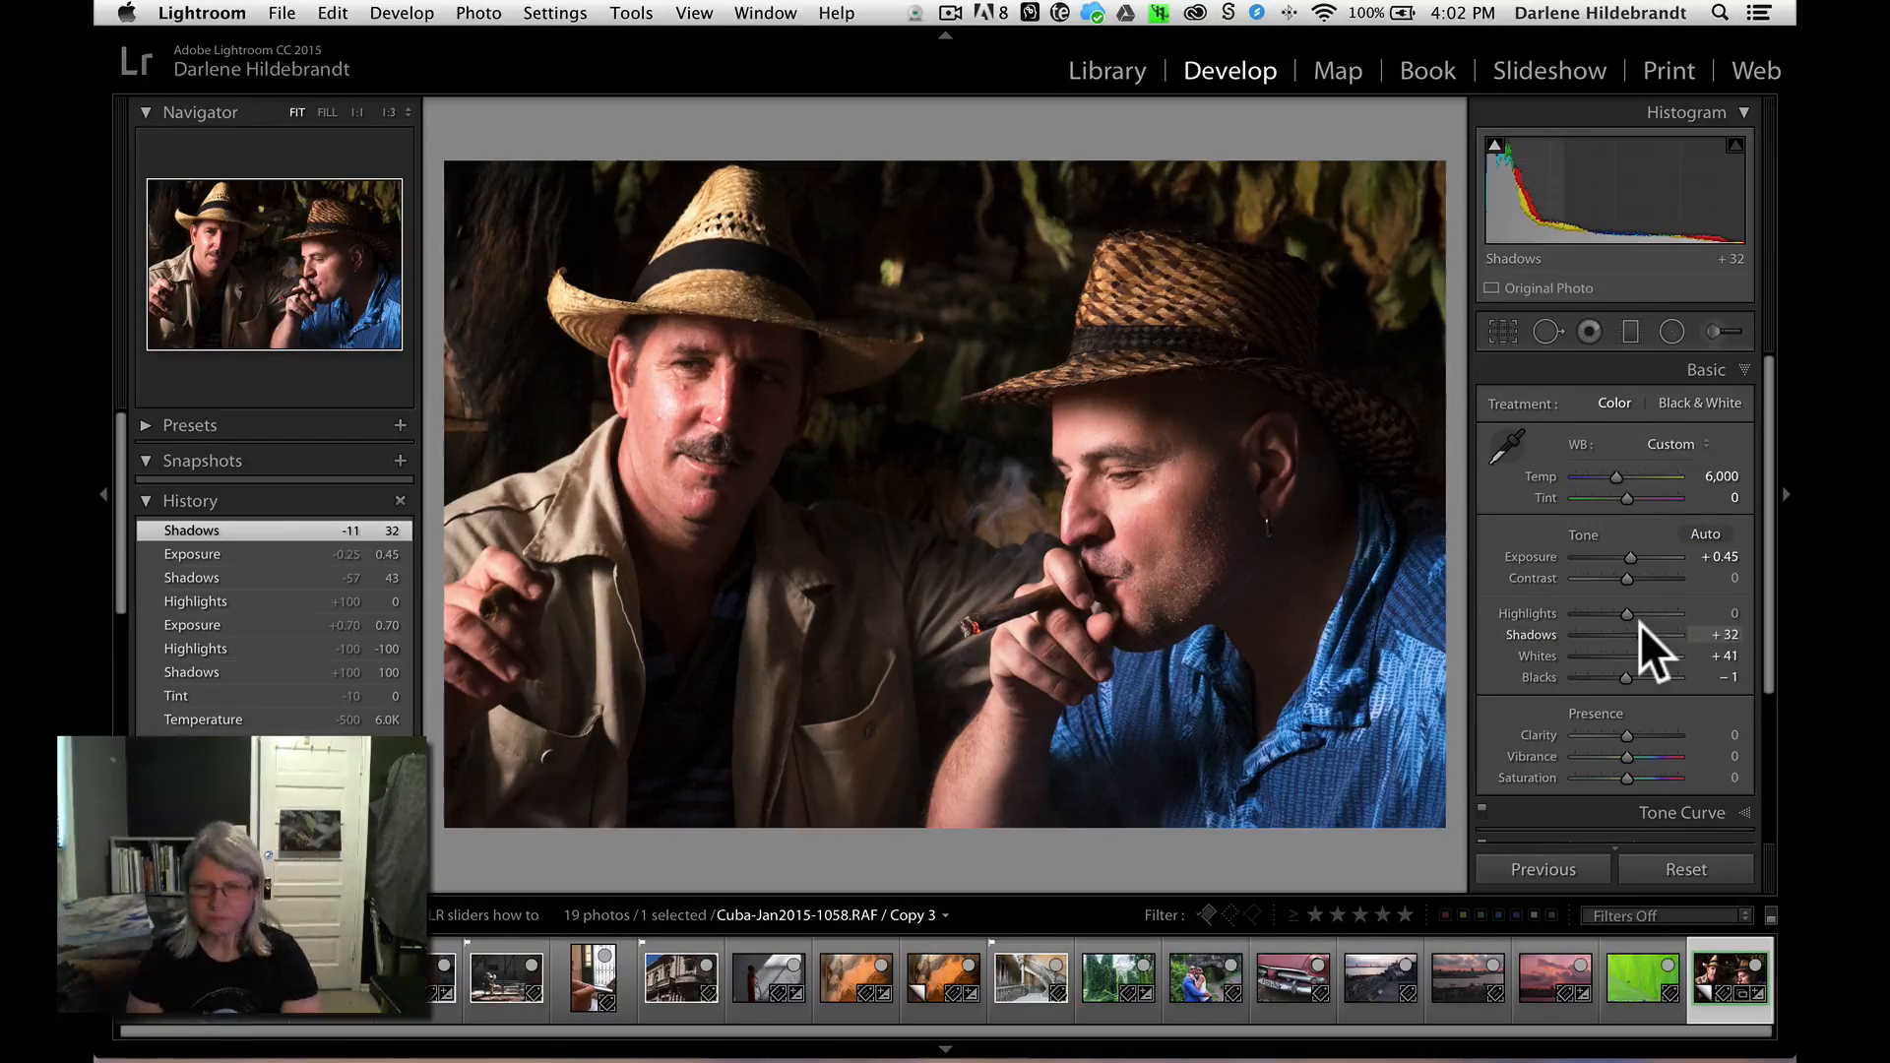
# - Try Contrast at -100 on the straw hats photo and return it to 0
pyautogui.press('g')
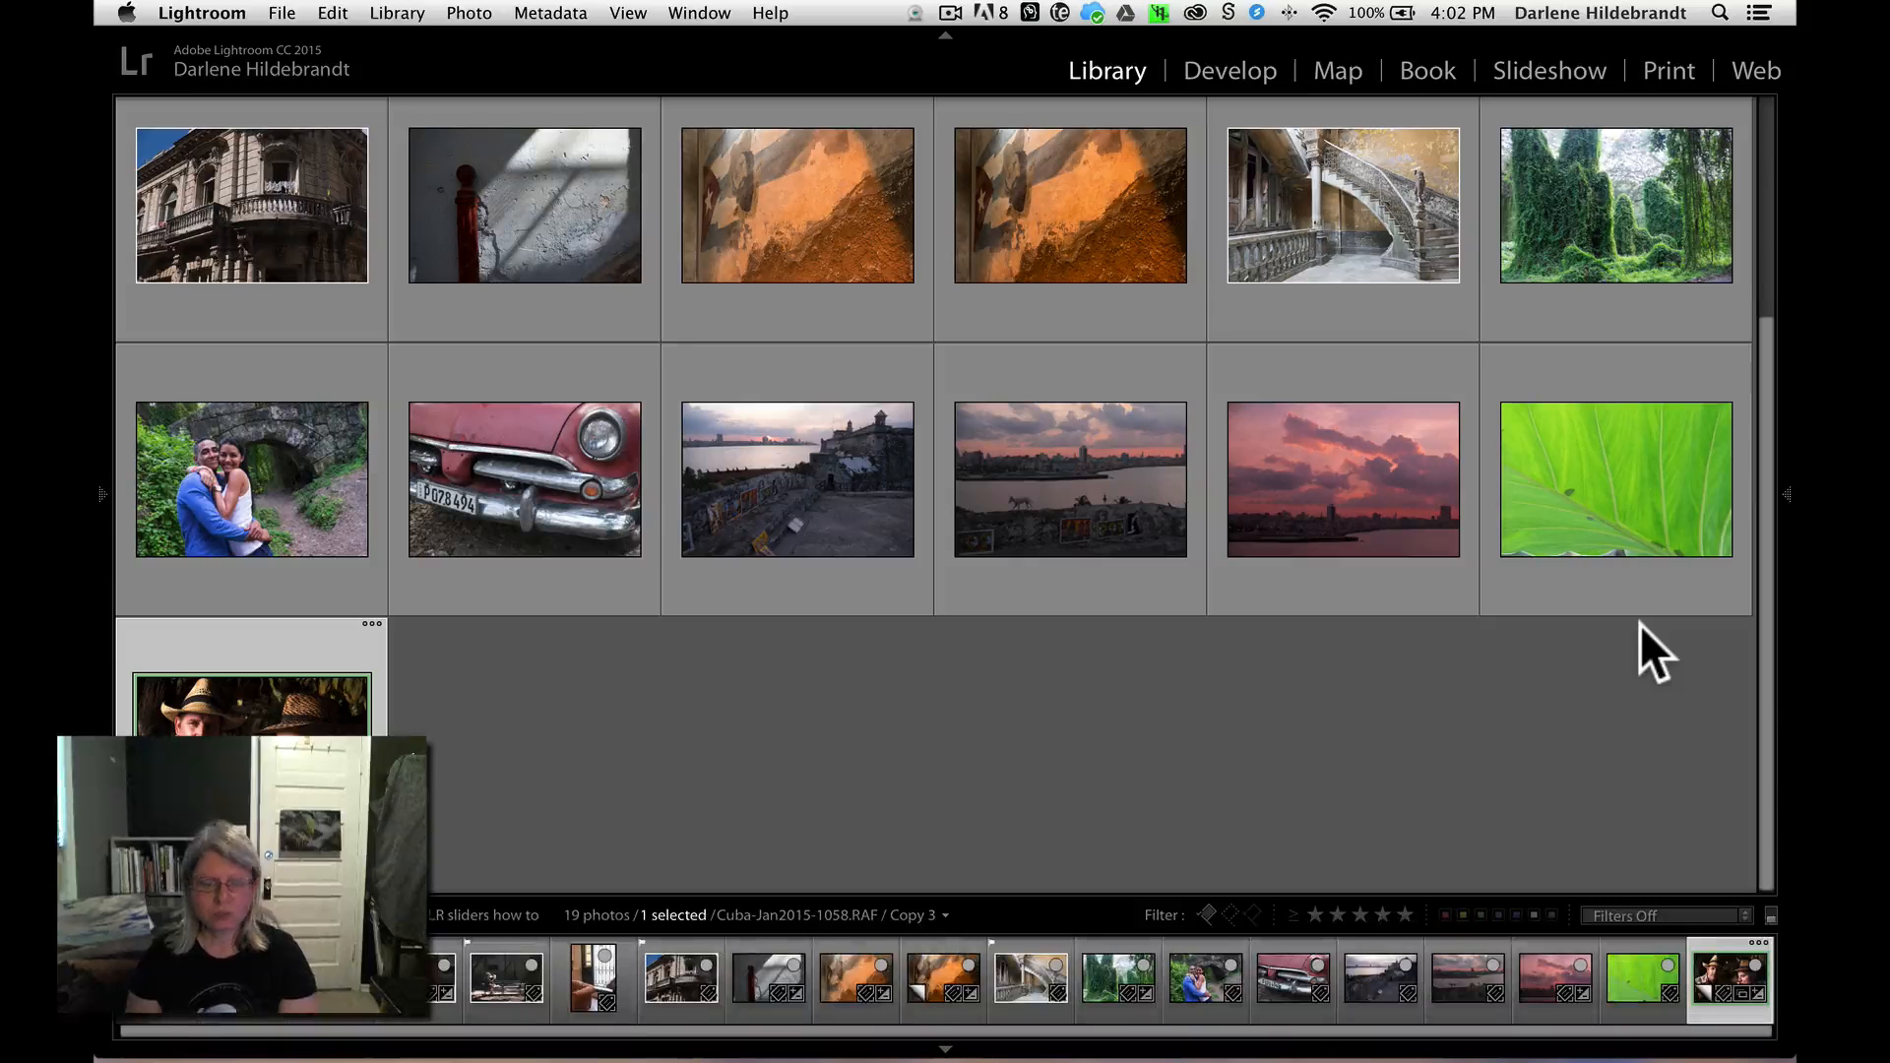
pyautogui.press('d')
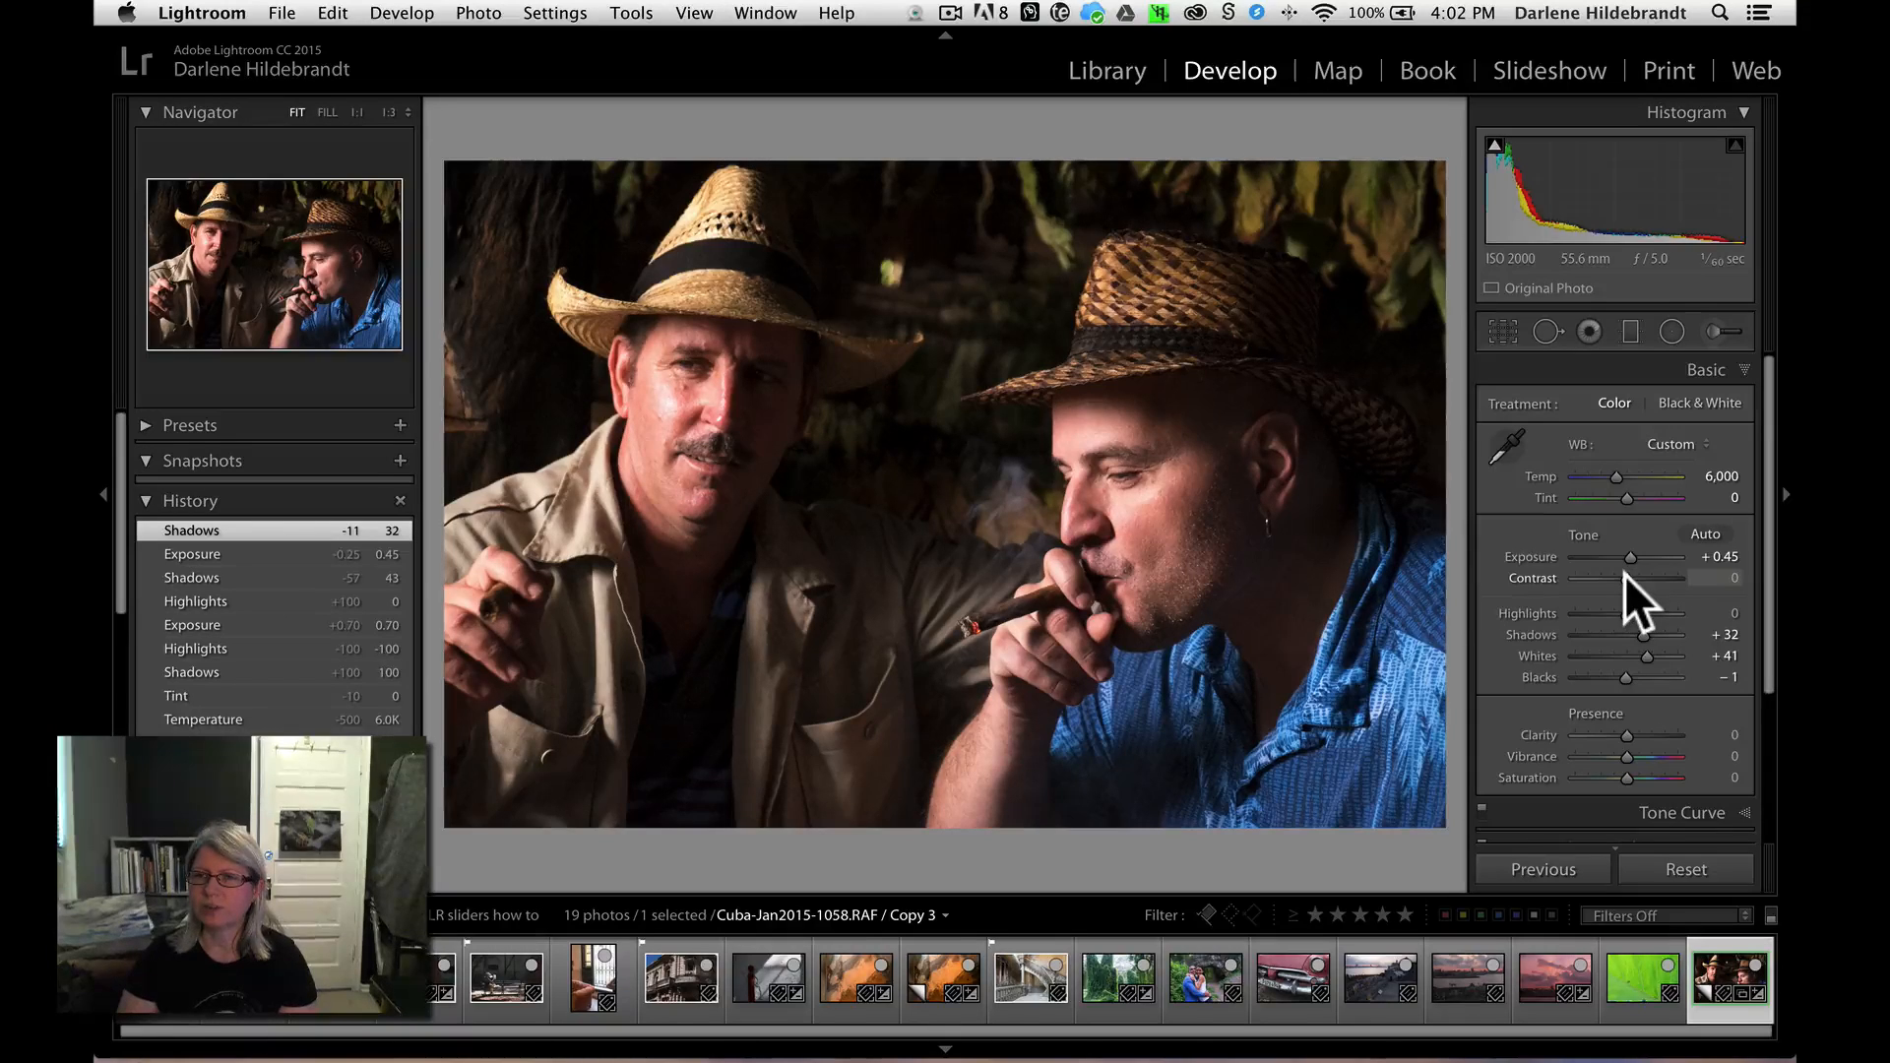
pyautogui.moveTo(1625, 574); pyautogui.dragTo(1461, 560)
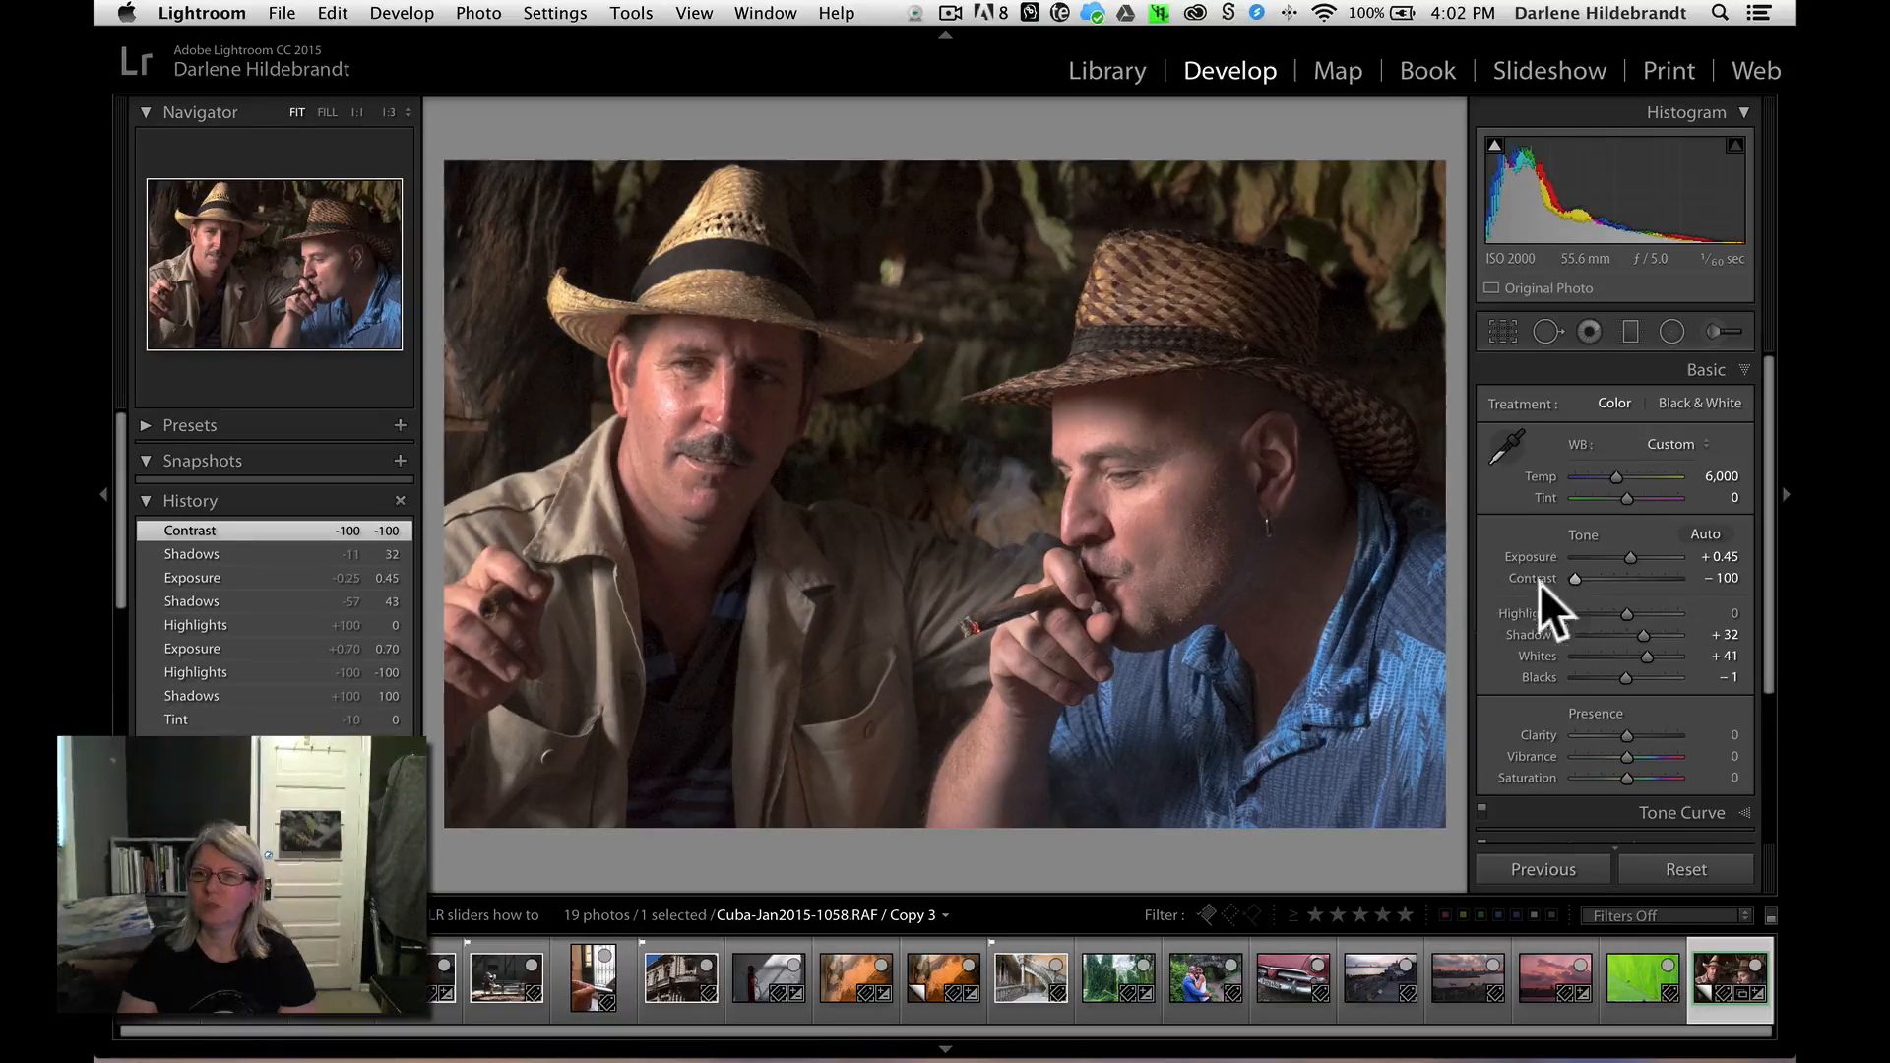
pyautogui.moveTo(1569, 570); pyautogui.dragTo(1626, 567)
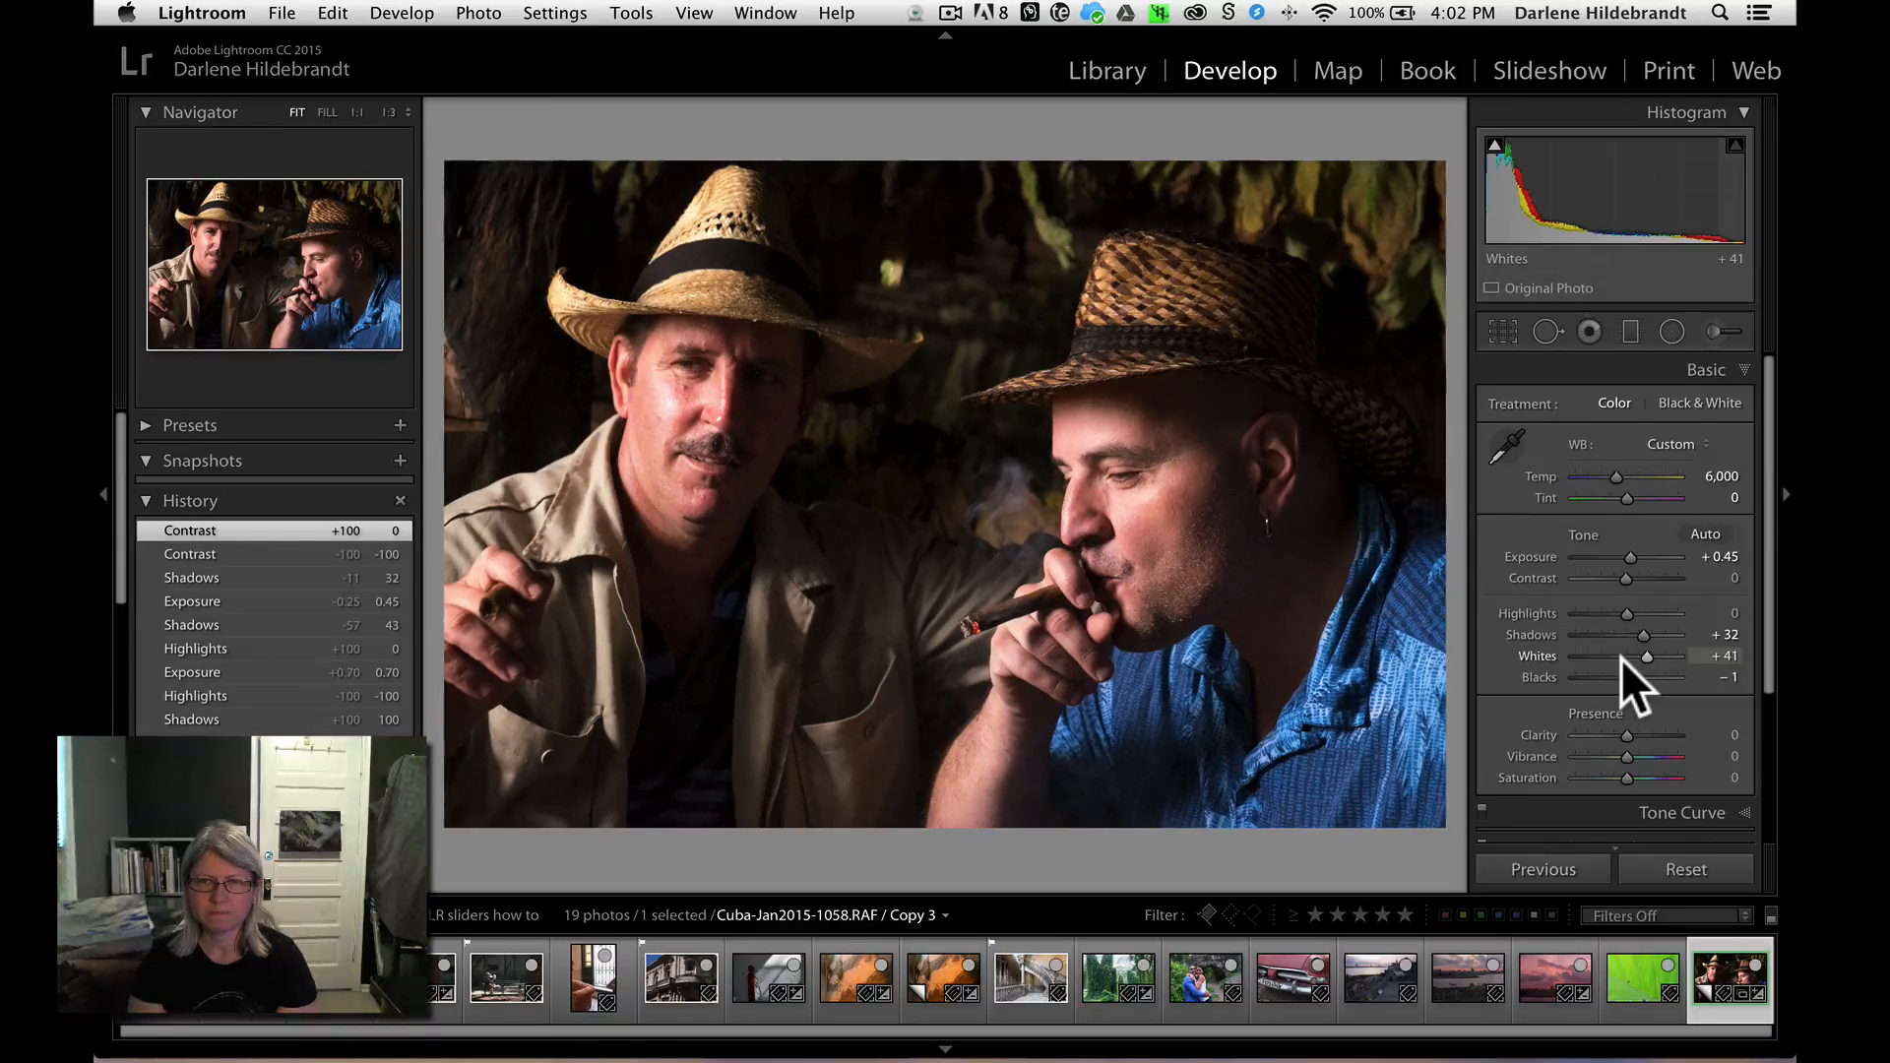
# - Open the first photo in the library, the restaurant interior seen from above, in the Develop module
pyautogui.press('g')
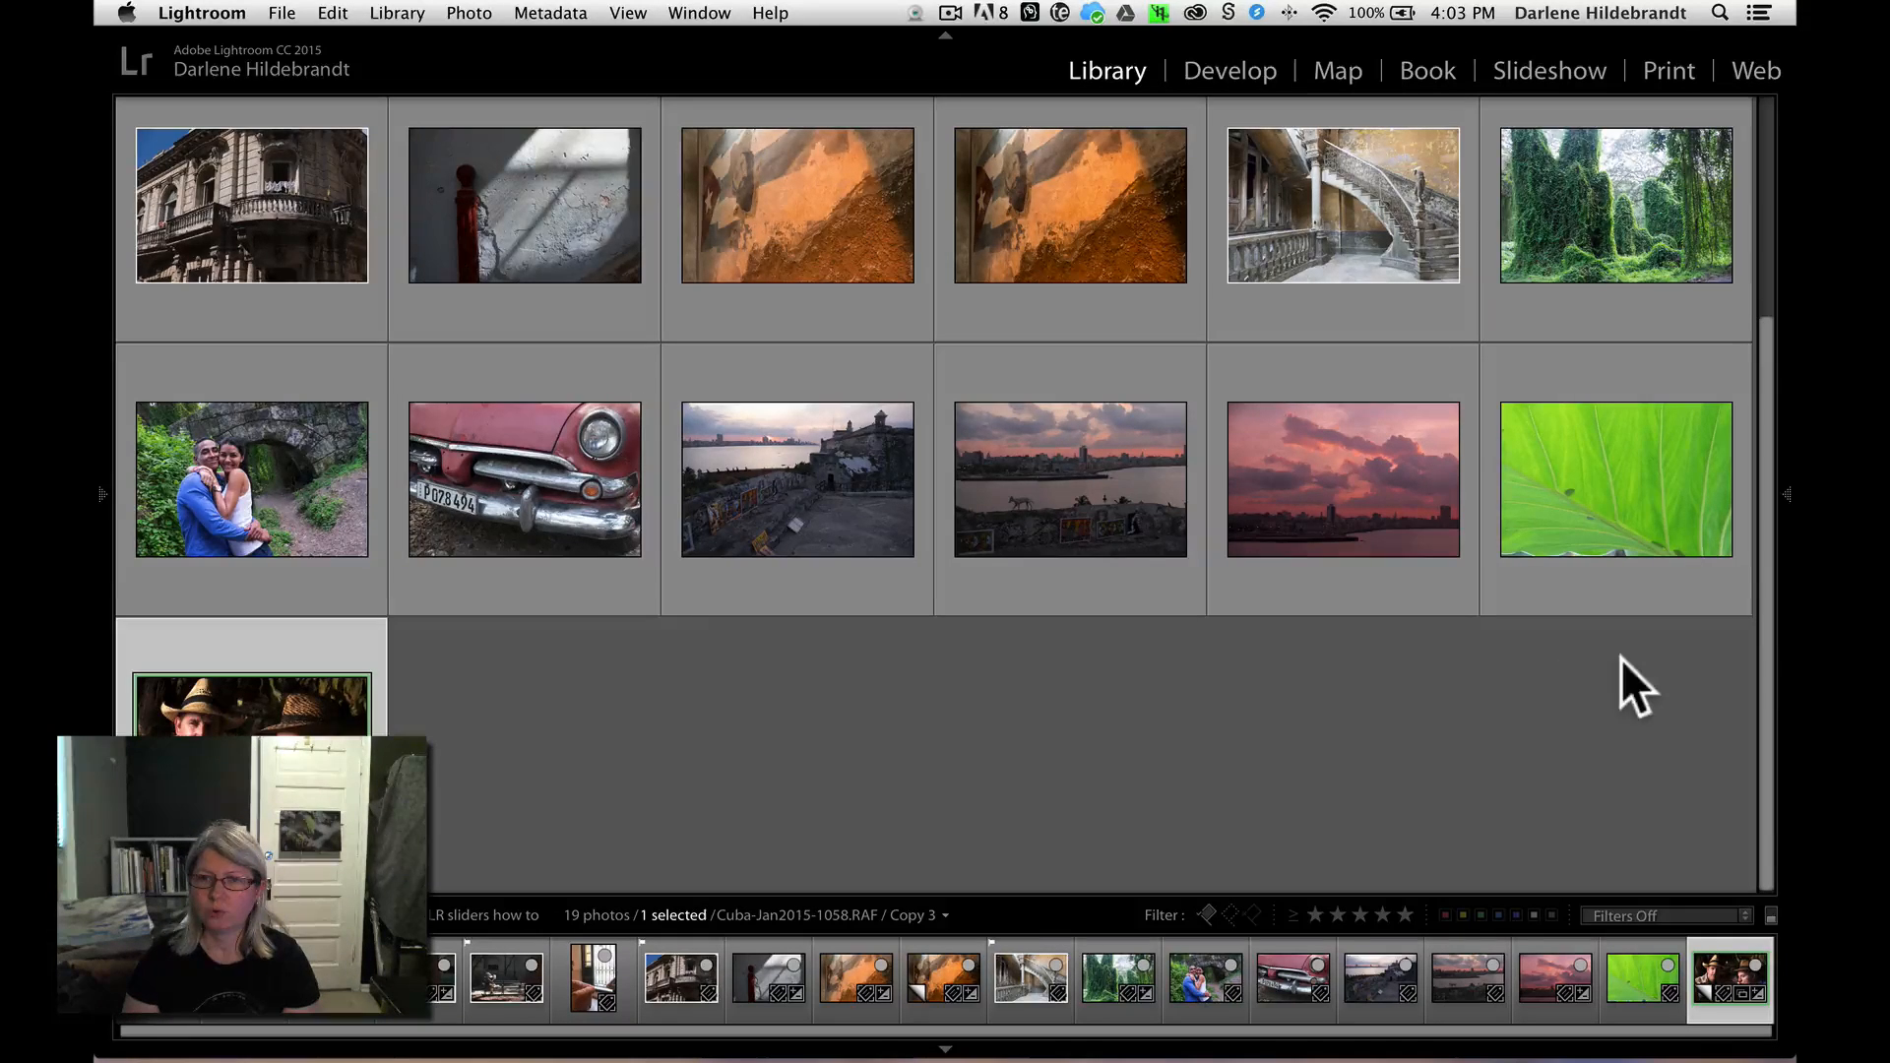
pyautogui.scroll(5, 1424, 676)
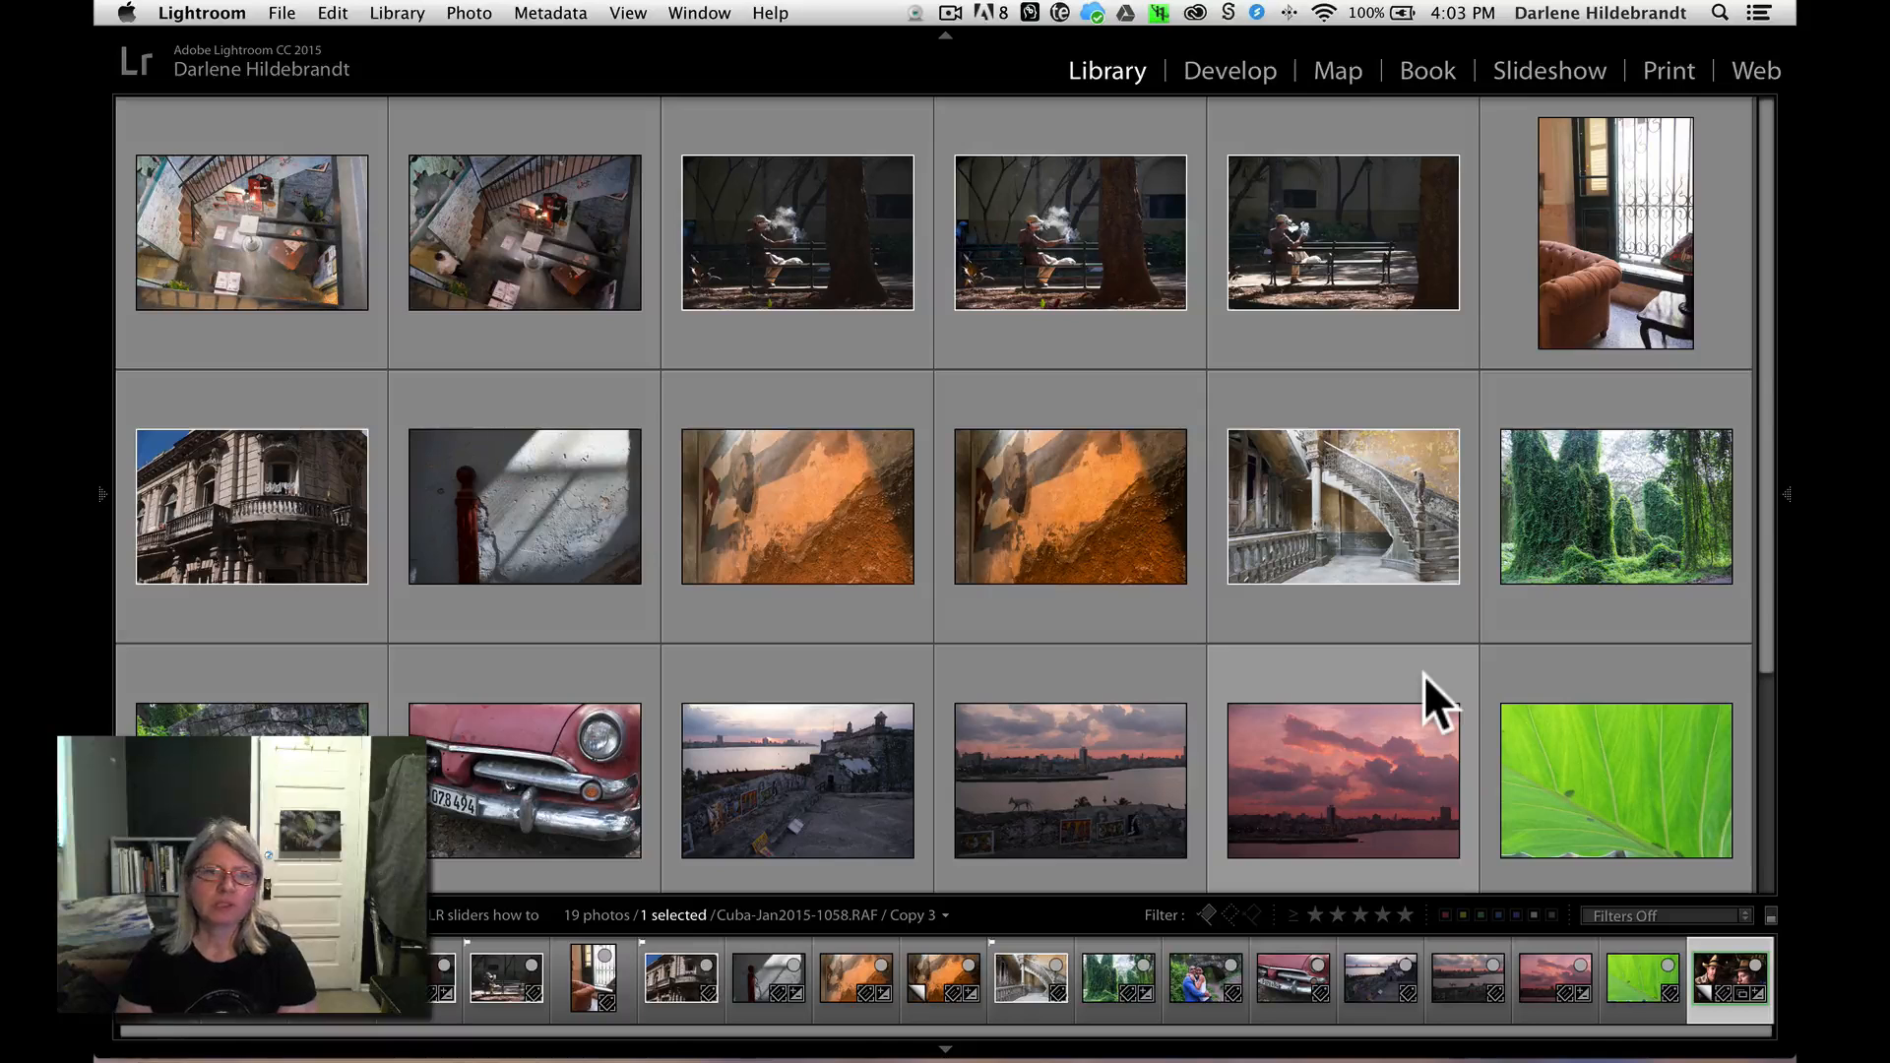
pyautogui.click(241, 261)
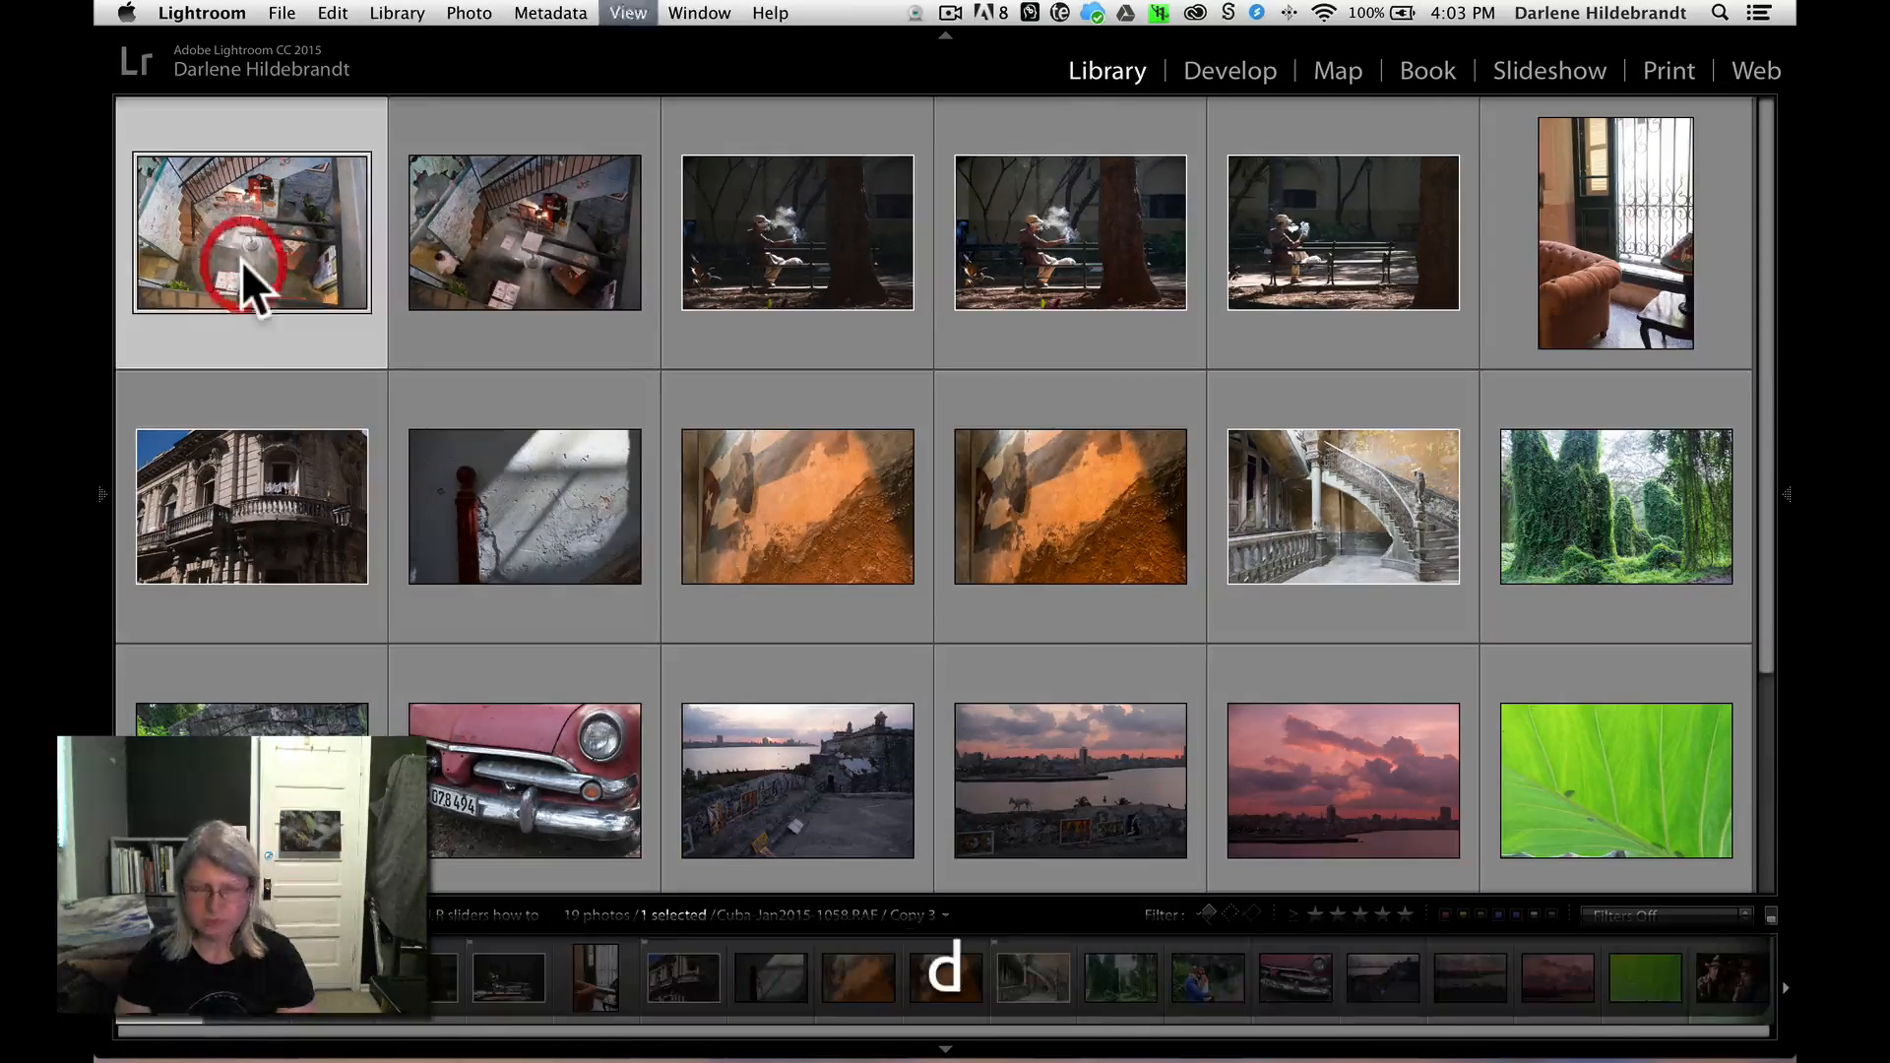
pyautogui.press('d')
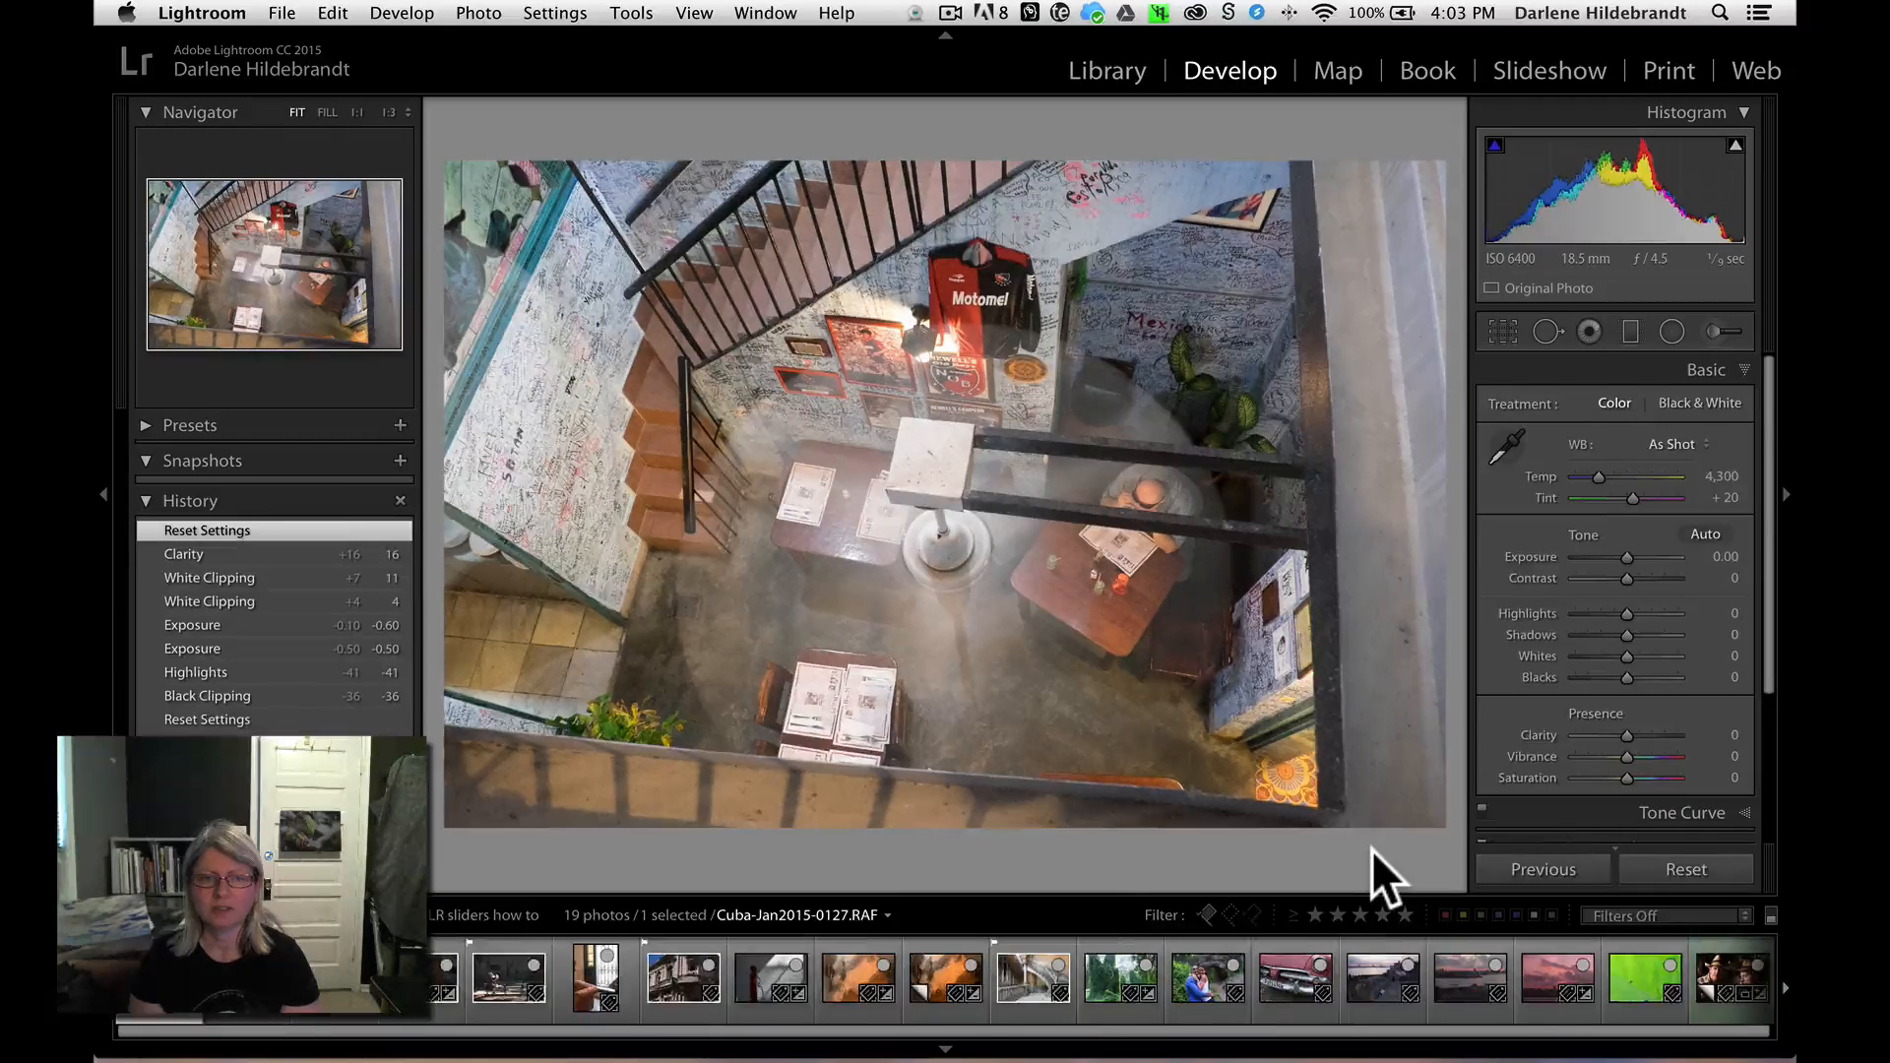
# - On the second, darker restaurant photo, set Whites to +6 with the clipping preview and Shadows to +36
pyautogui.press('Right')
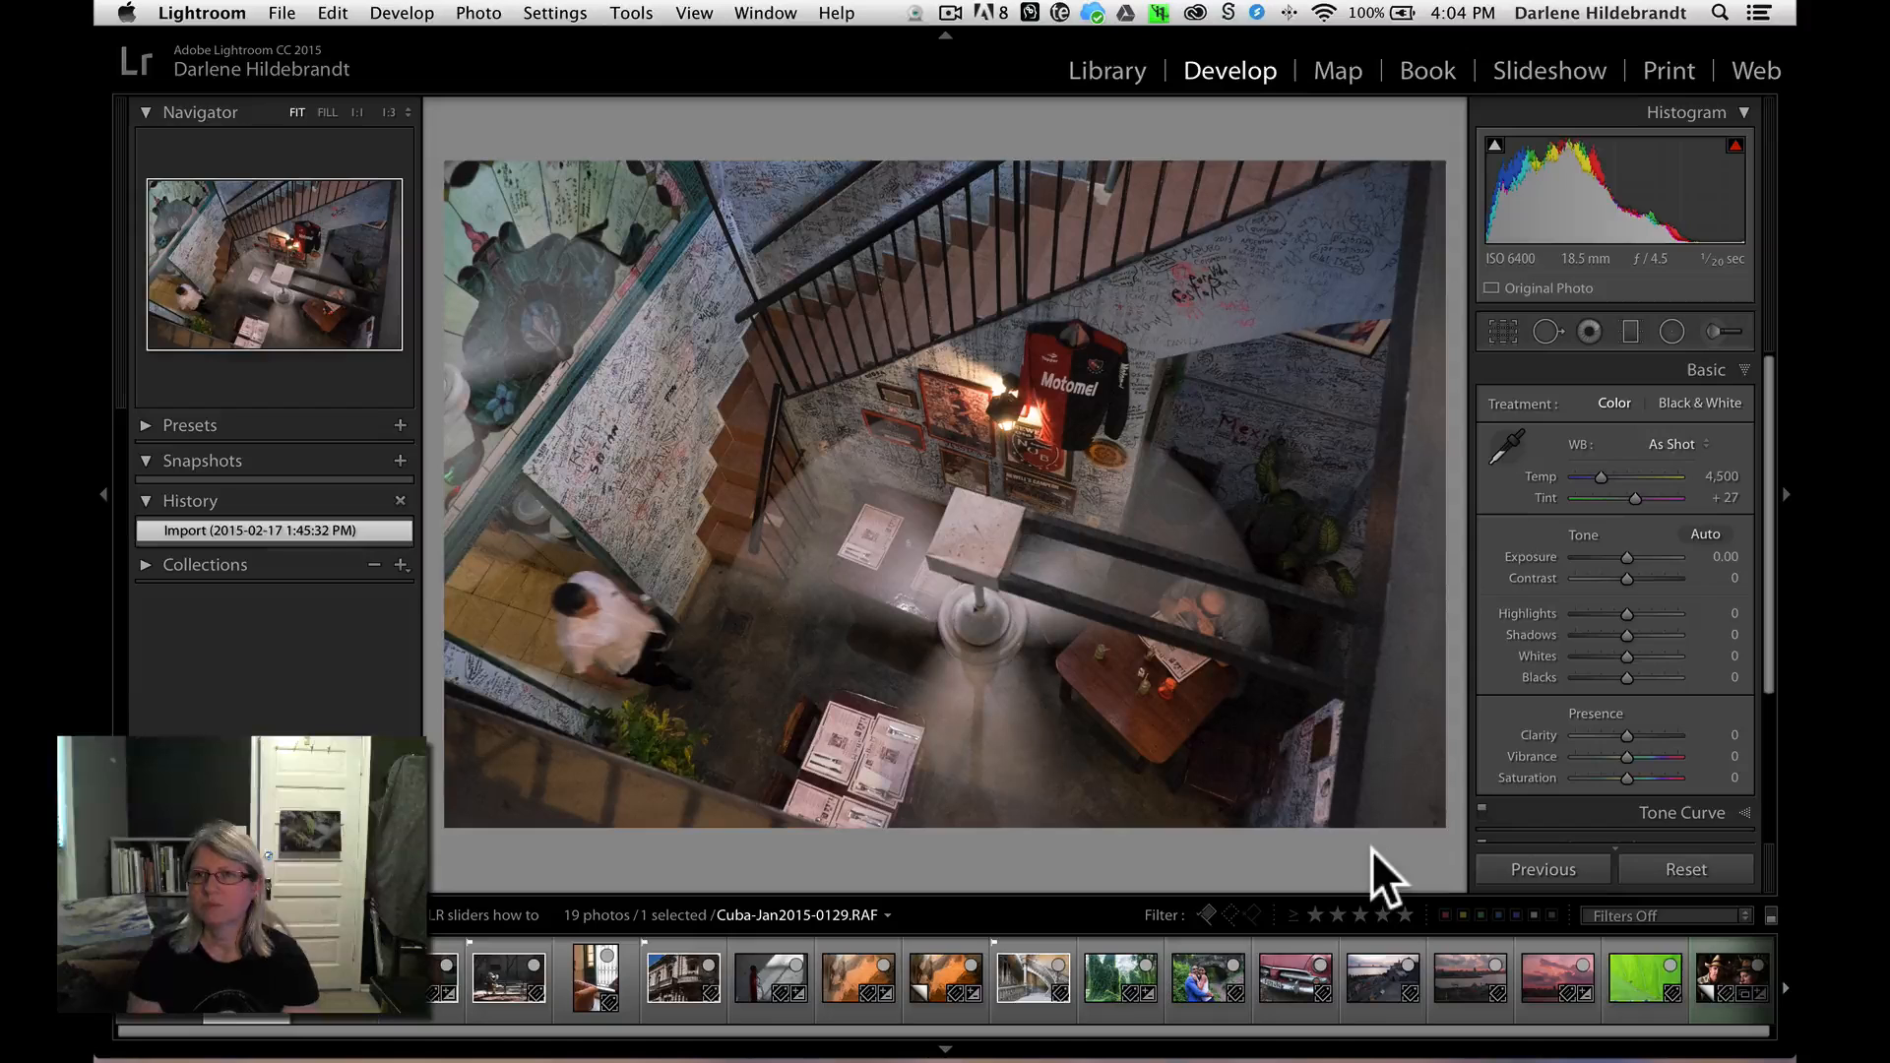
pyautogui.keyDown('alt'); pyautogui.click(1630, 656); pyautogui.keyUp('alt')
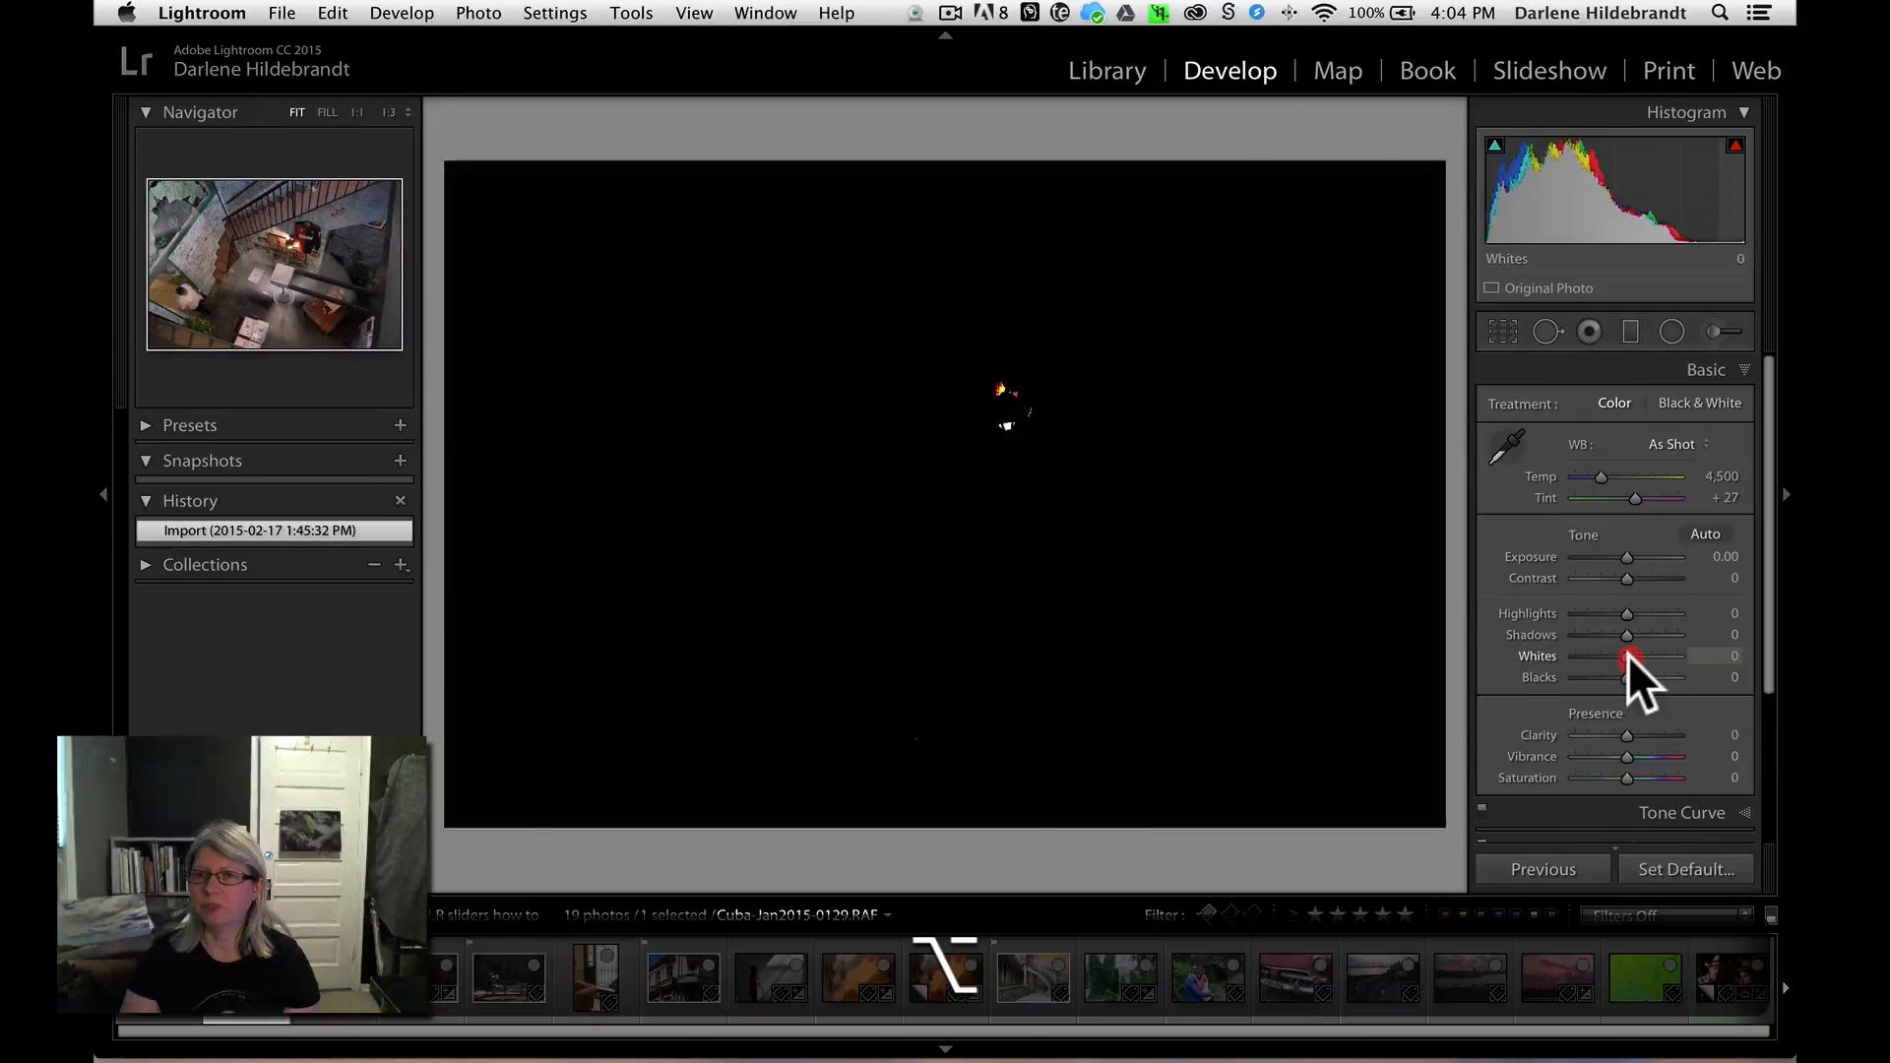
pyautogui.moveTo(1630, 655); pyautogui.dragTo(1632, 654)
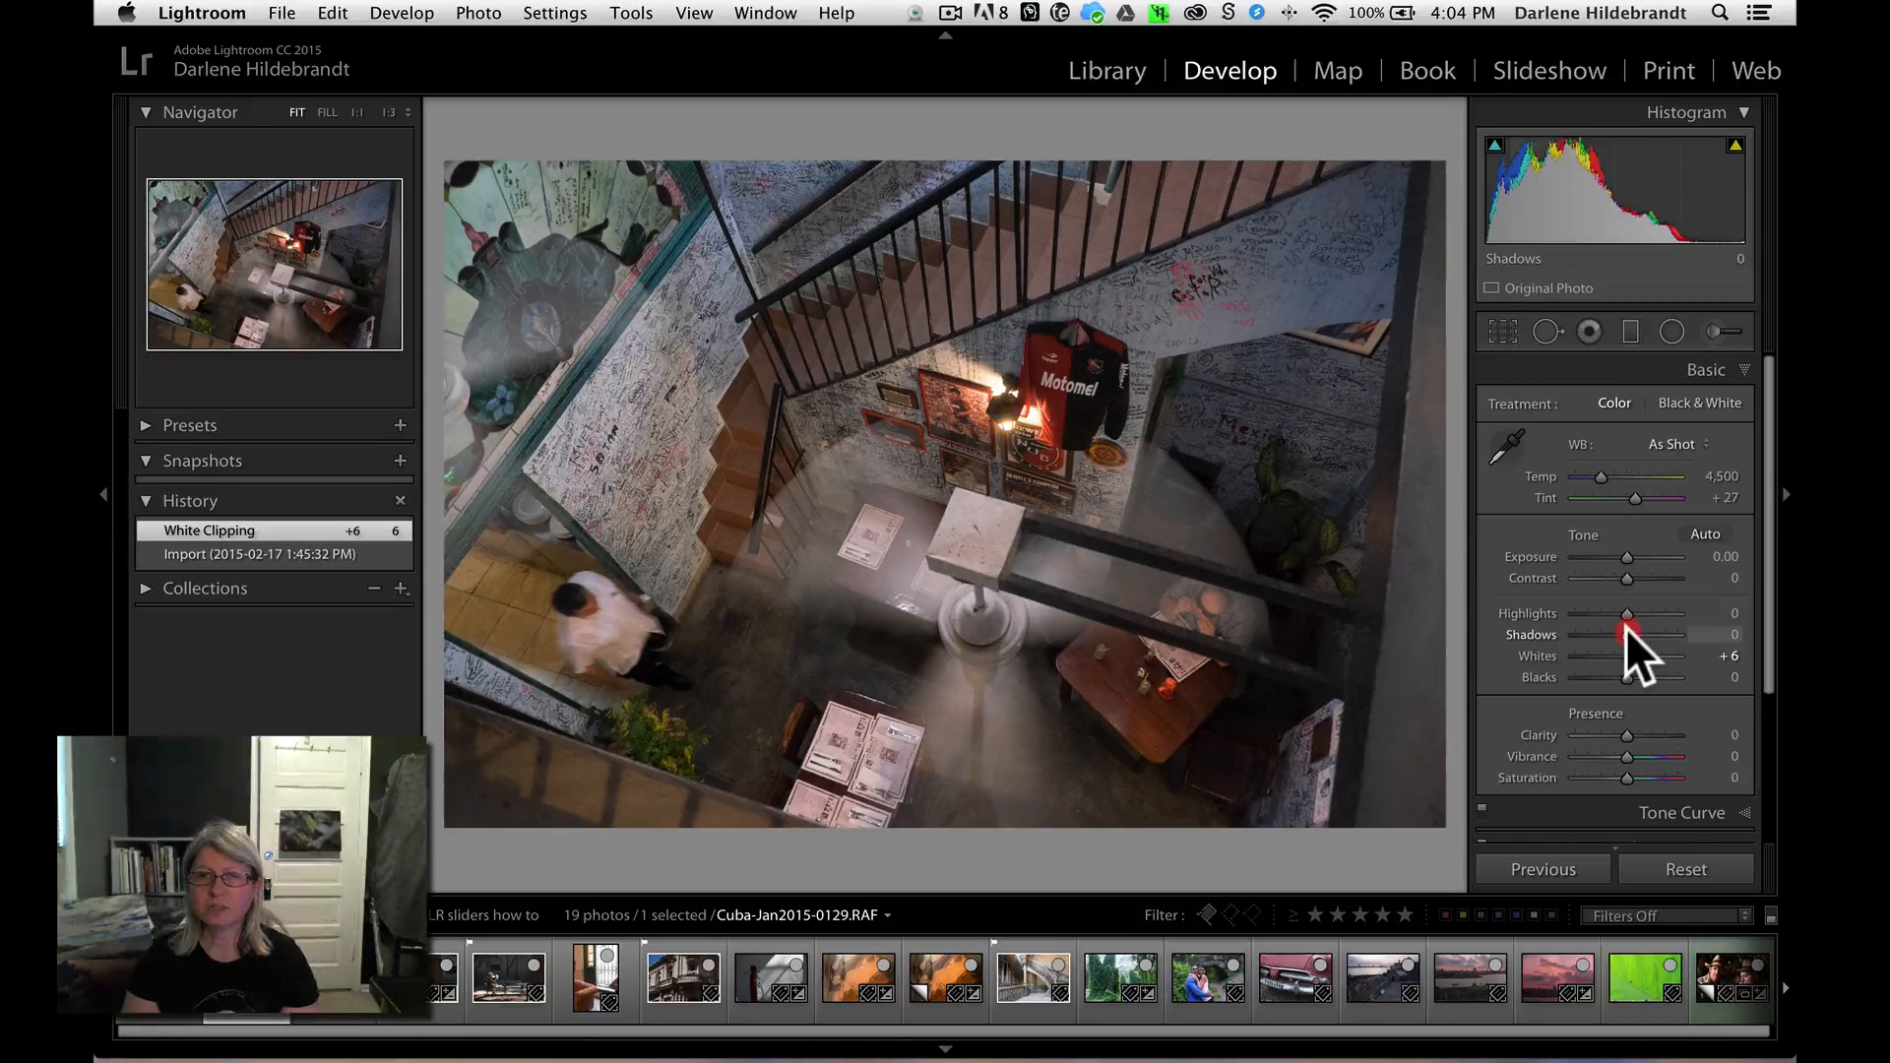
pyautogui.moveTo(1626, 631)
pyautogui.mouseDown()
pyautogui.moveTo(1730, 625)
pyautogui.moveTo(1597, 619)
pyautogui.moveTo(1765, 617)
pyautogui.moveTo(1647, 631)
pyautogui.mouseUp()
# - Set Exposure to +0.20 and Blacks to -18 on the darker restaurant photo, using the black clipping preview
pyautogui.click(1626, 557)
pyautogui.moveTo(1626, 558); pyautogui.dragTo(1624, 551)
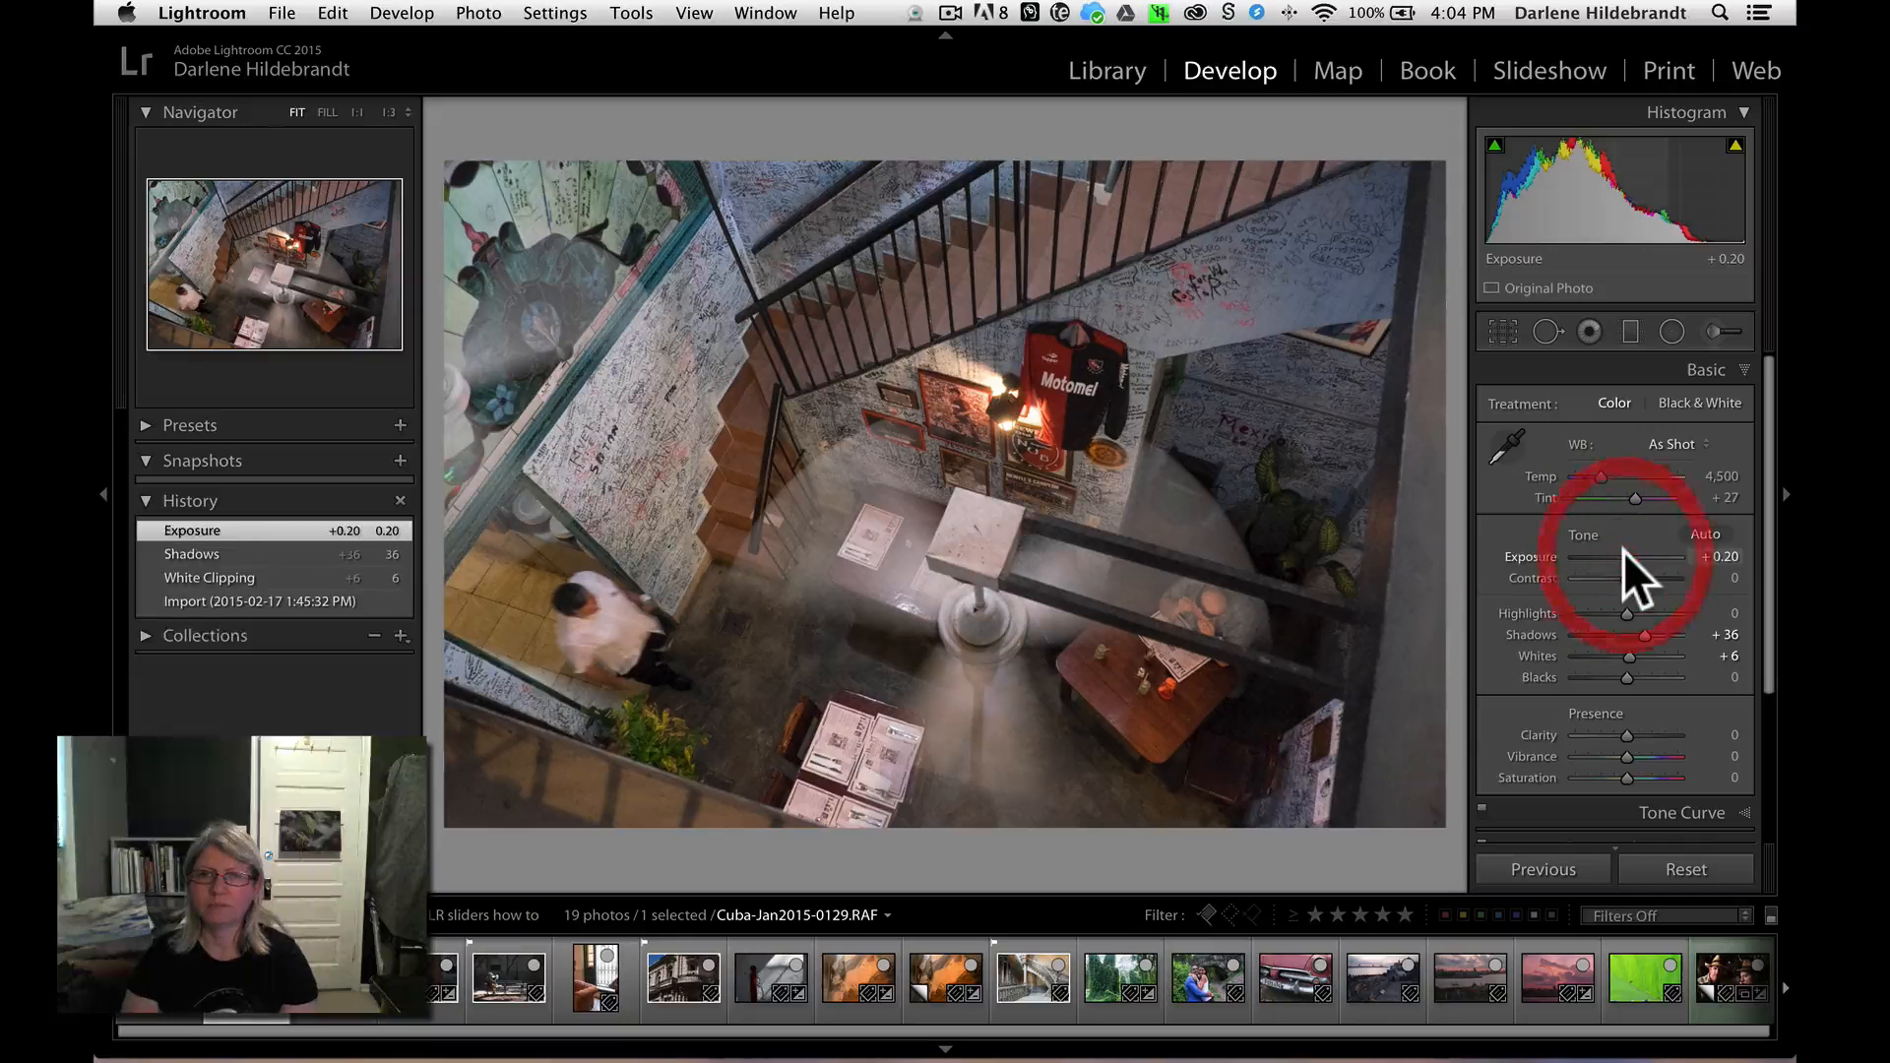
pyautogui.press('alt')
pyautogui.moveTo(1624, 676); pyautogui.dragTo(1615, 677)
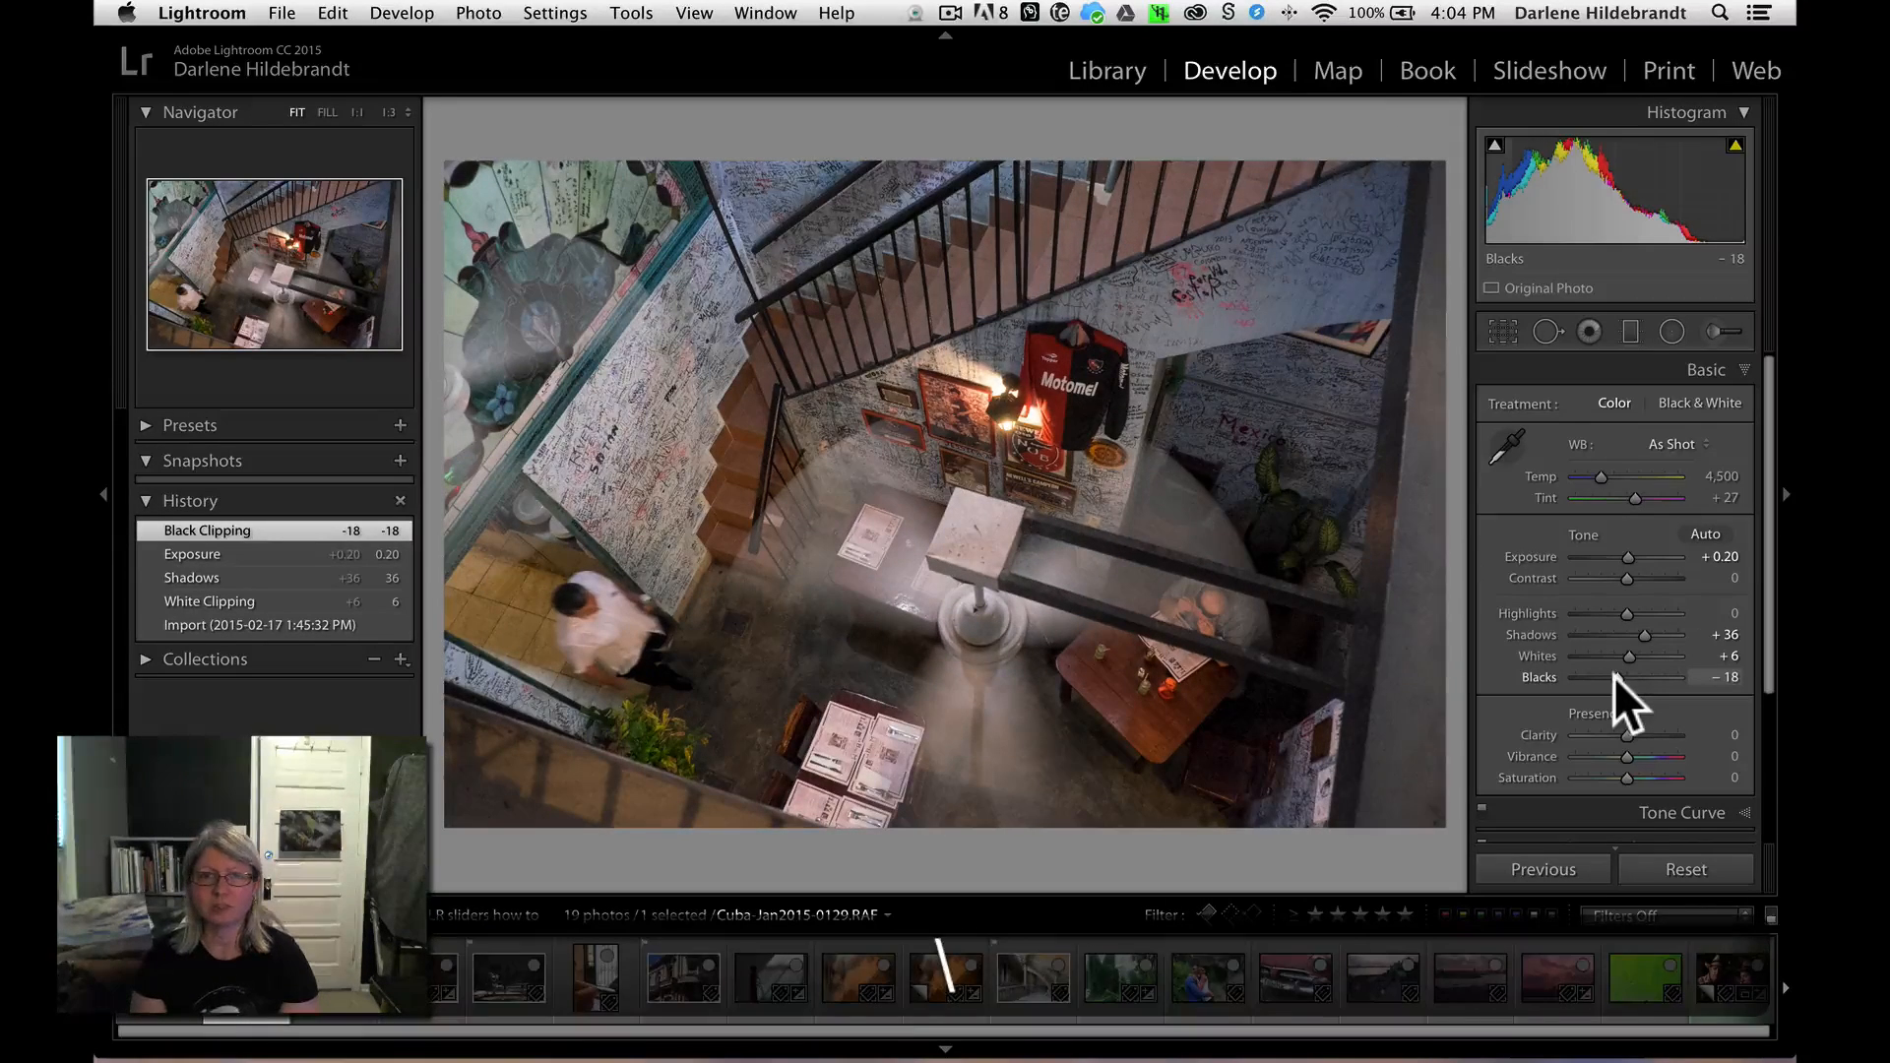
# - Lower the brighter restaurant photo's Exposure to -0.88 through its histogram and compare it with the darker version
pyautogui.press('Left')
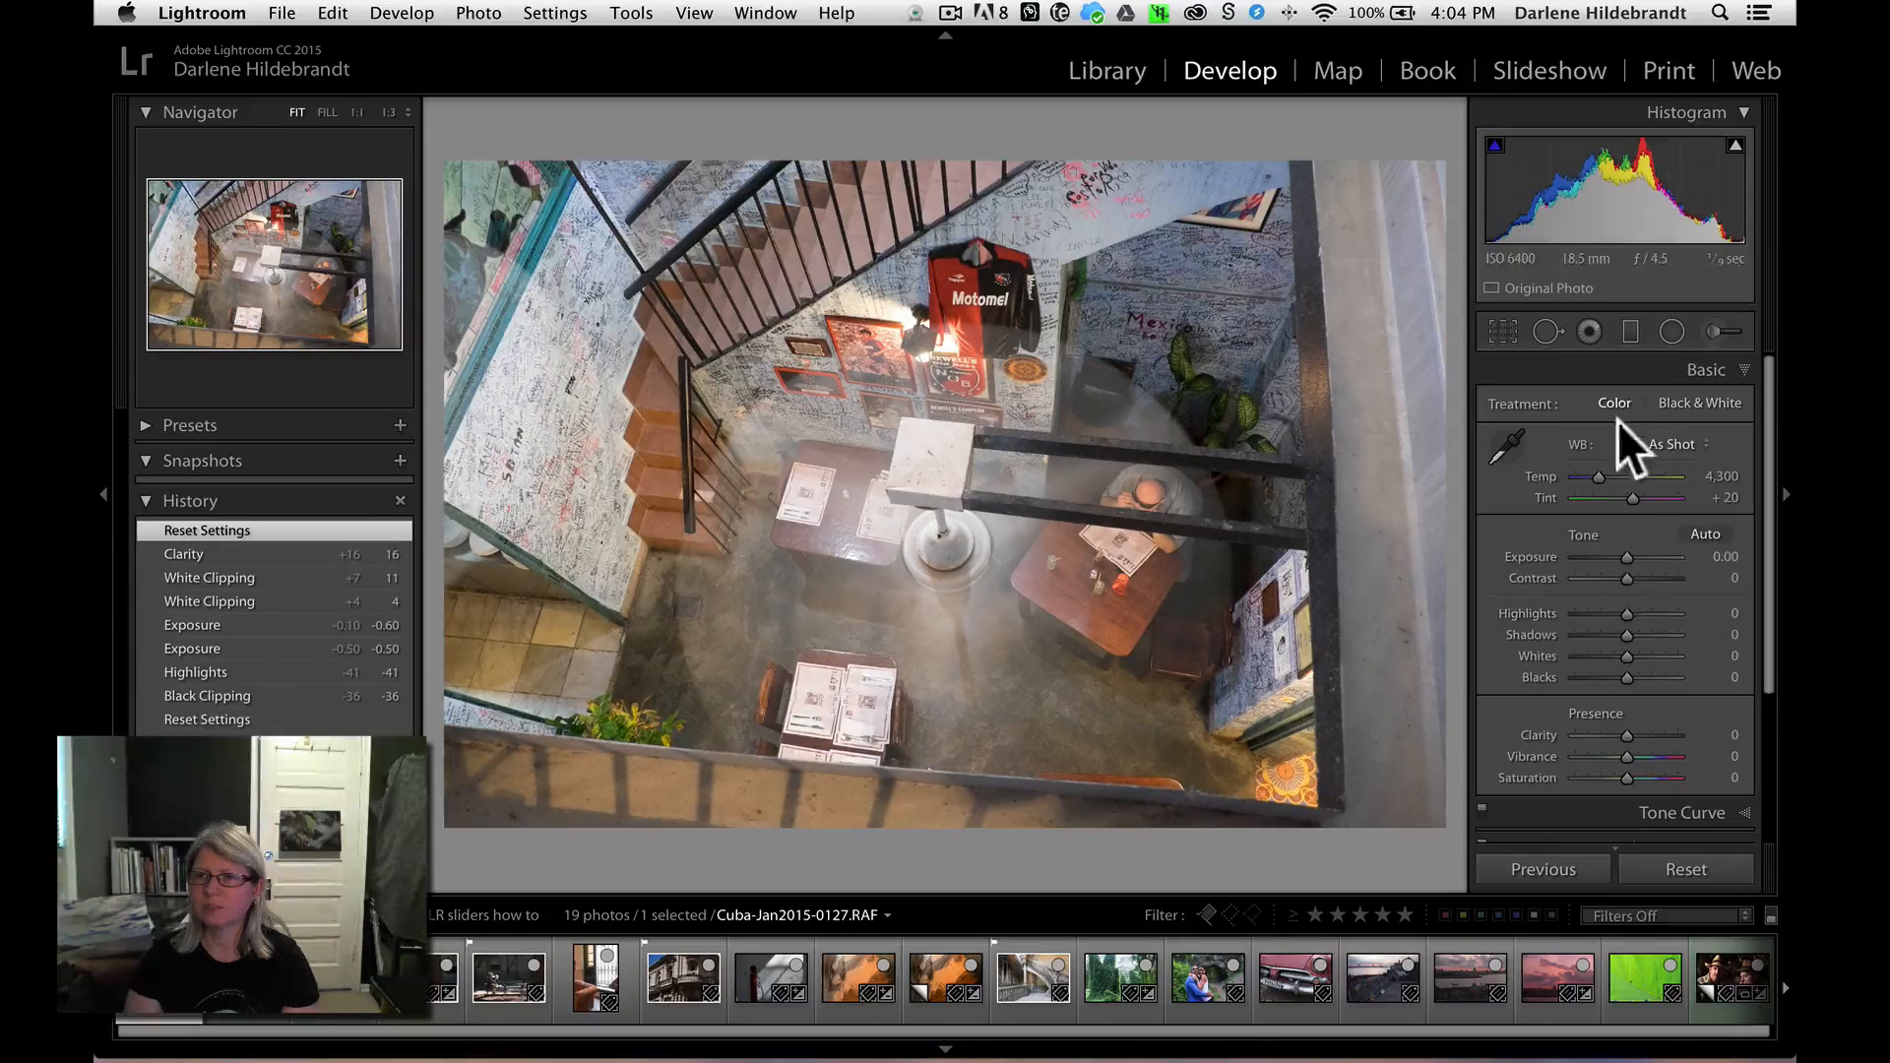
pyautogui.moveTo(1637, 188)
pyautogui.mouseDown()
pyautogui.moveTo(1570, 187)
pyautogui.moveTo(1621, 188)
pyautogui.mouseUp()
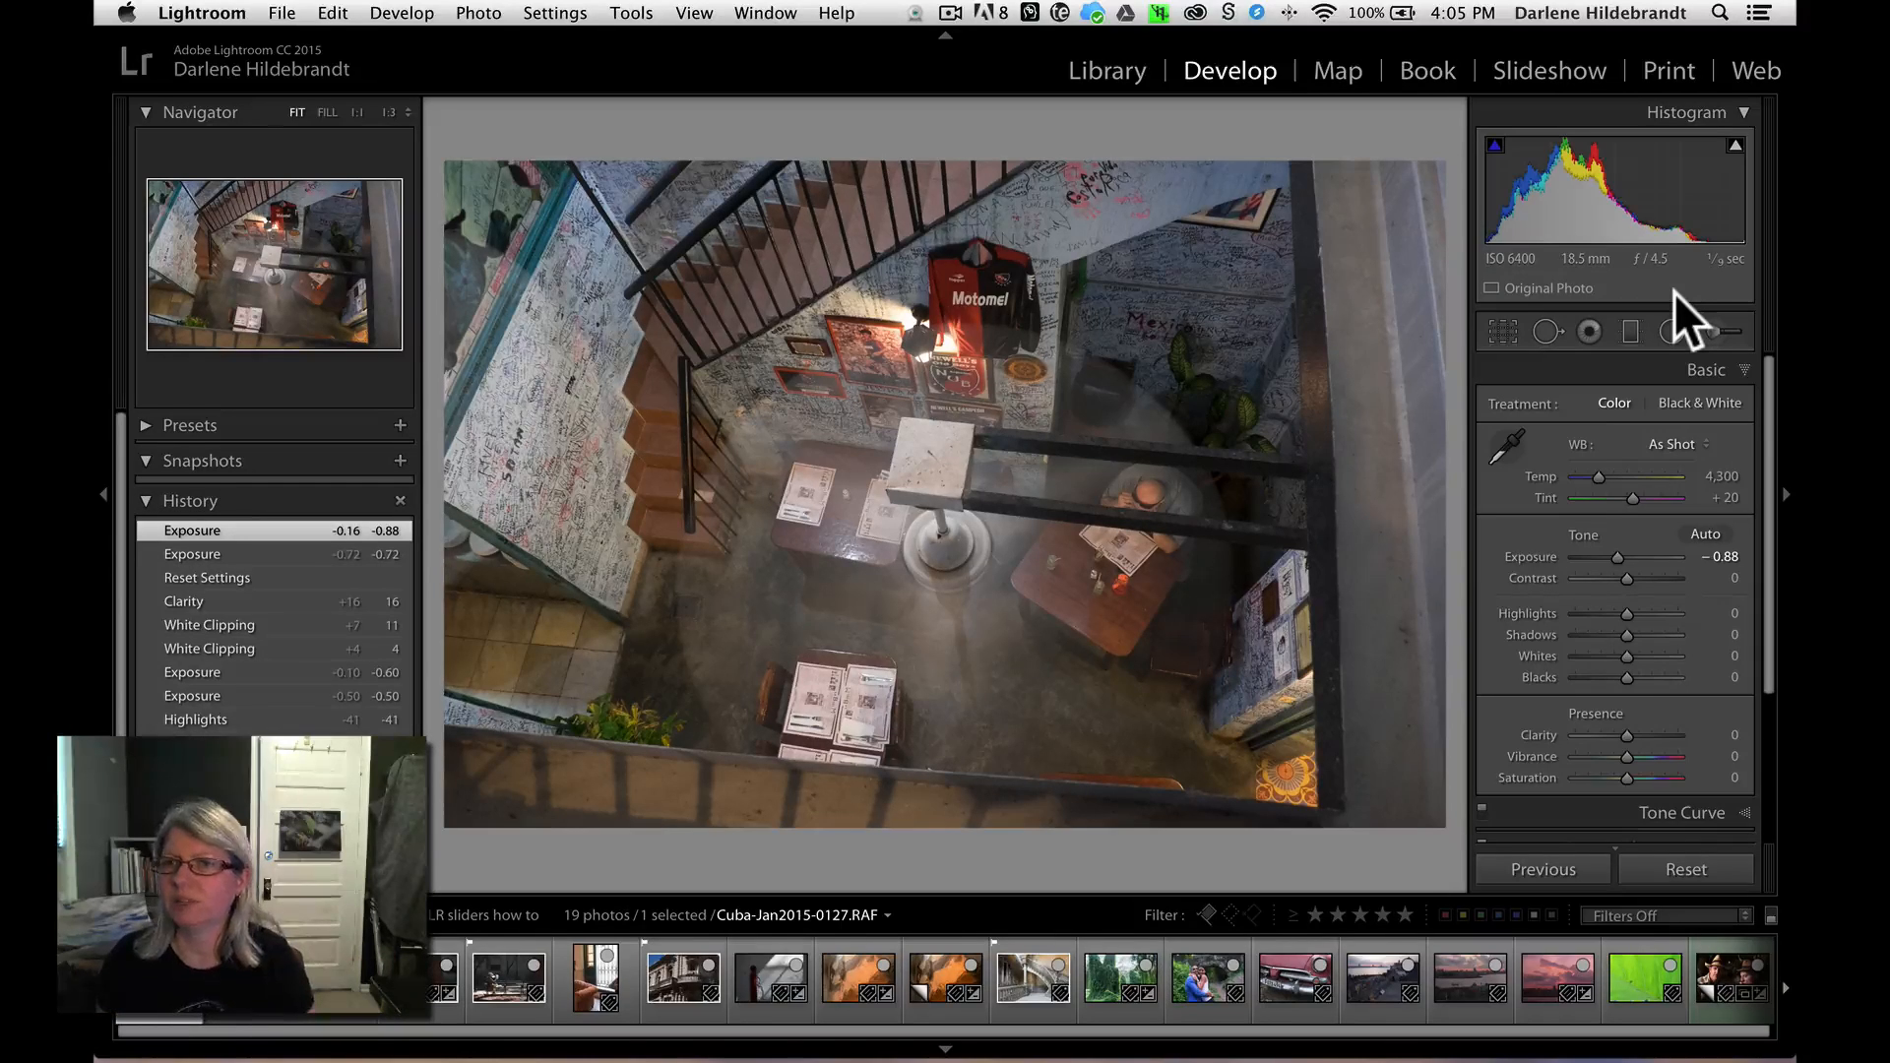
pyautogui.press('Right')
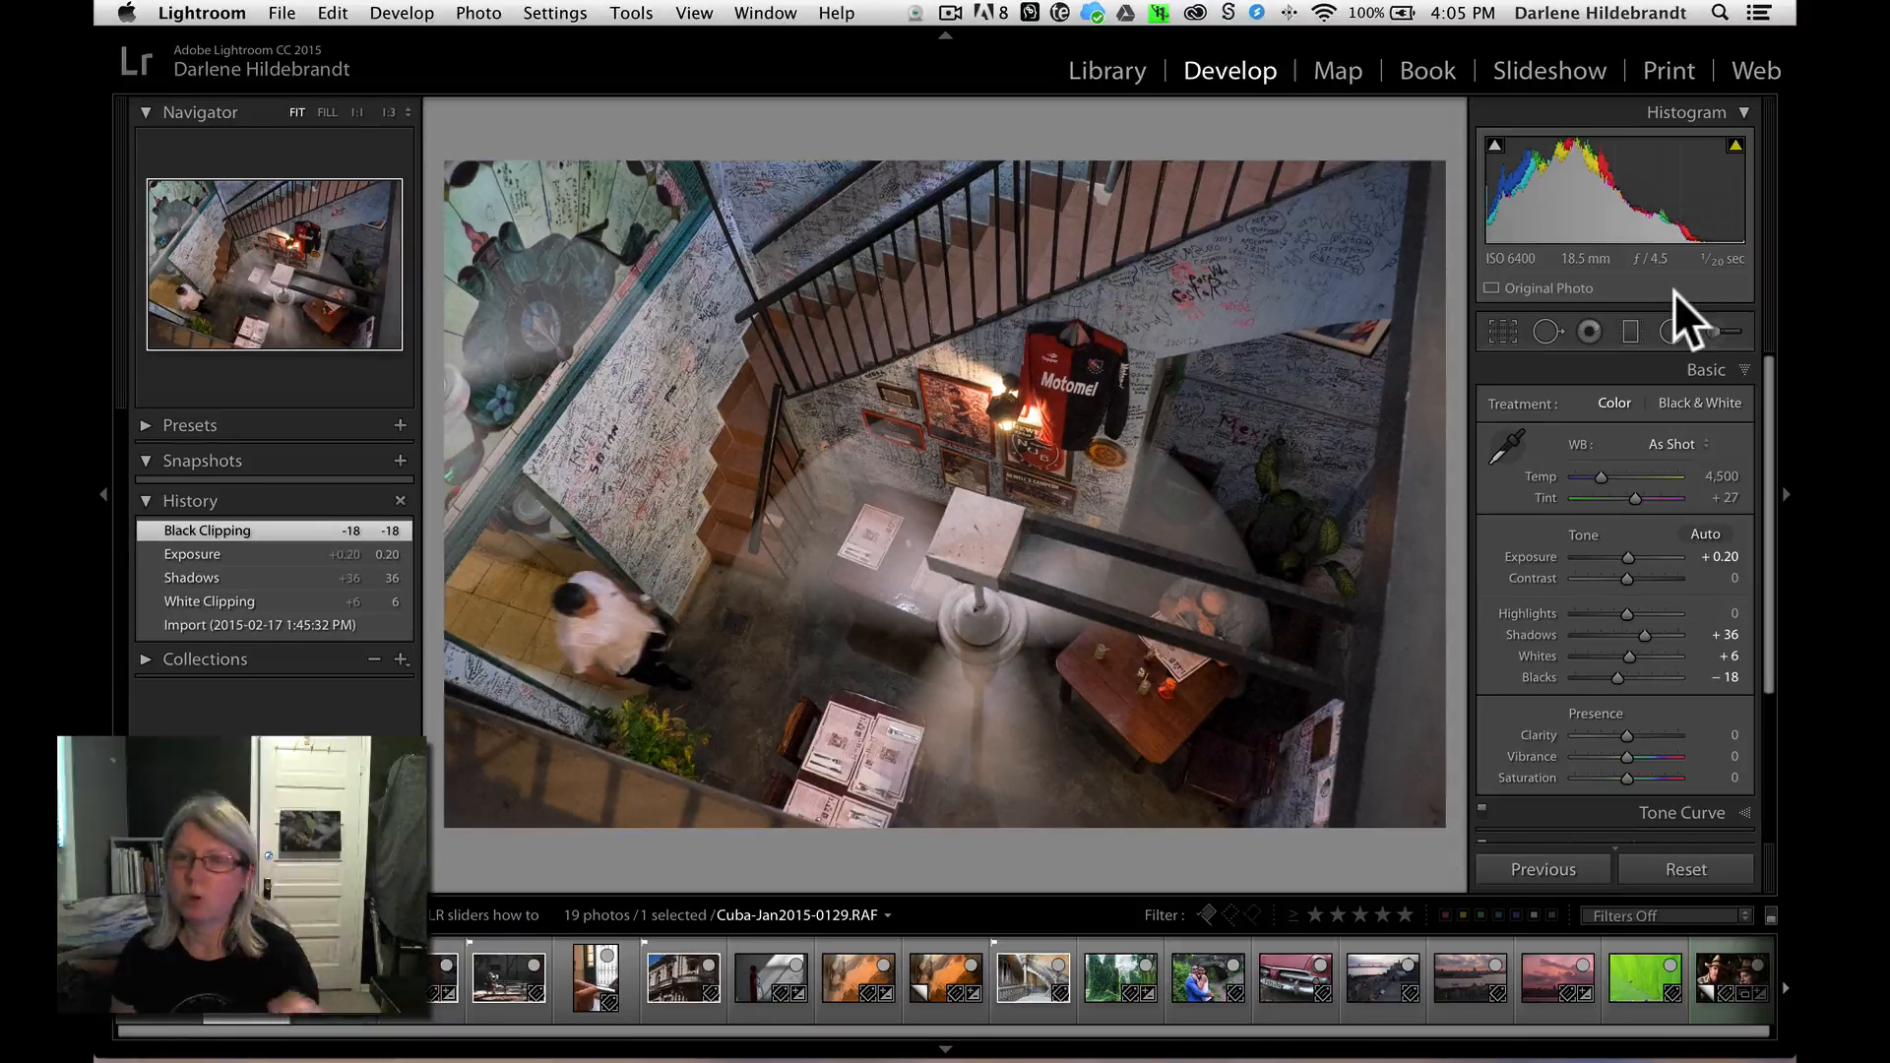
# - Switch from the restaurant photo to the red vintage car photo in the library and open it in the Develop module
pyautogui.press('Left')
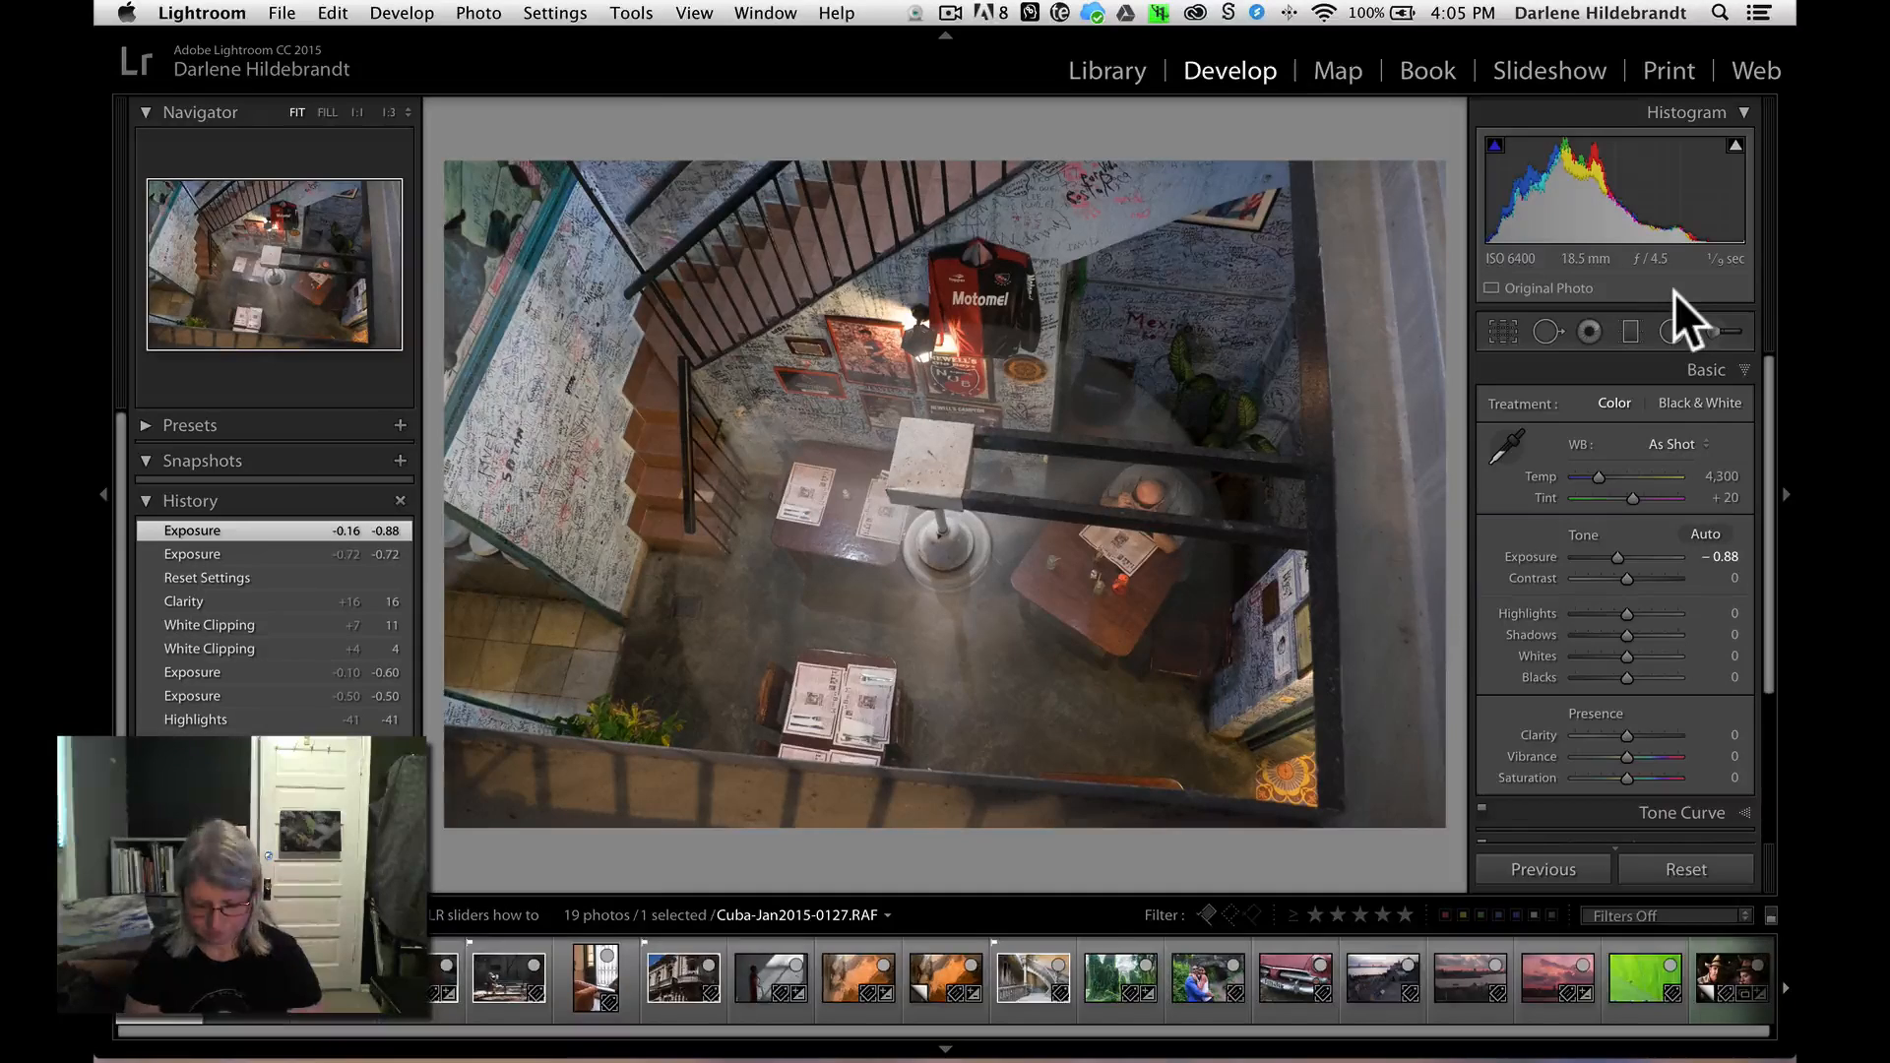
pyautogui.press('g')
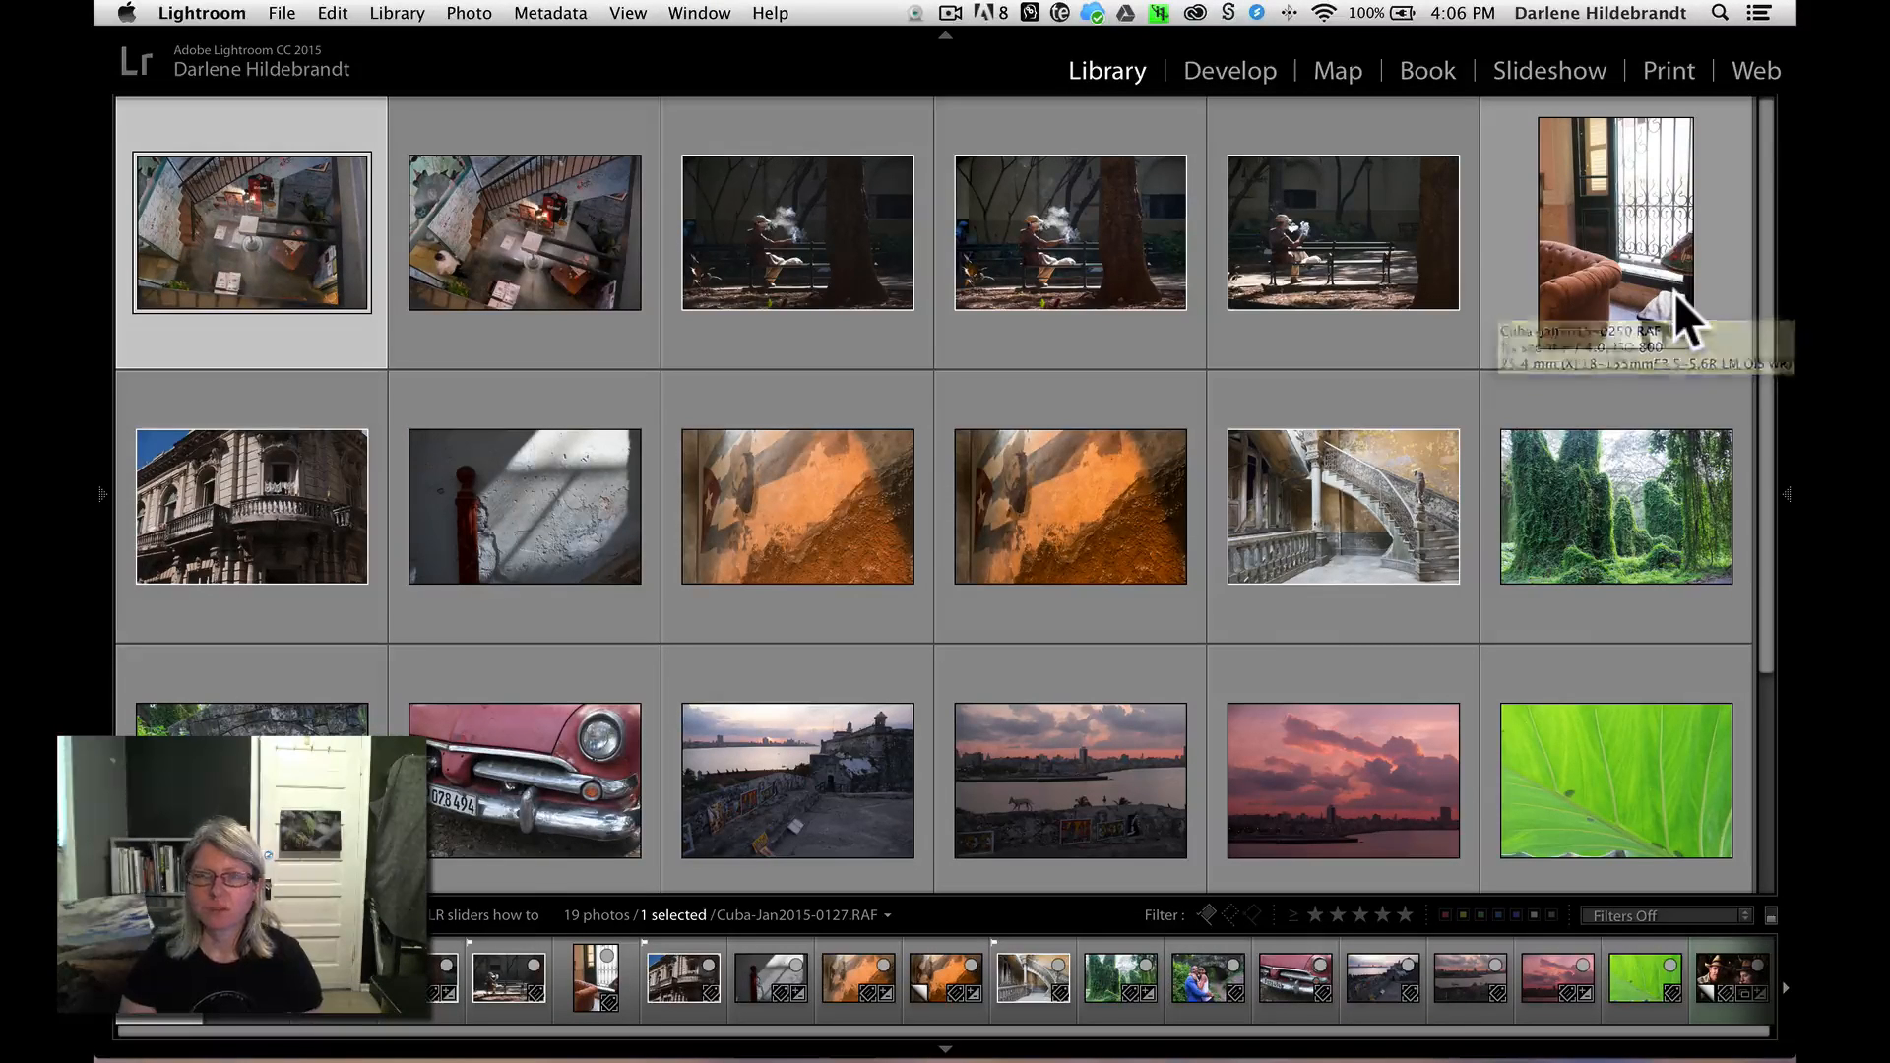
pyautogui.click(491, 762)
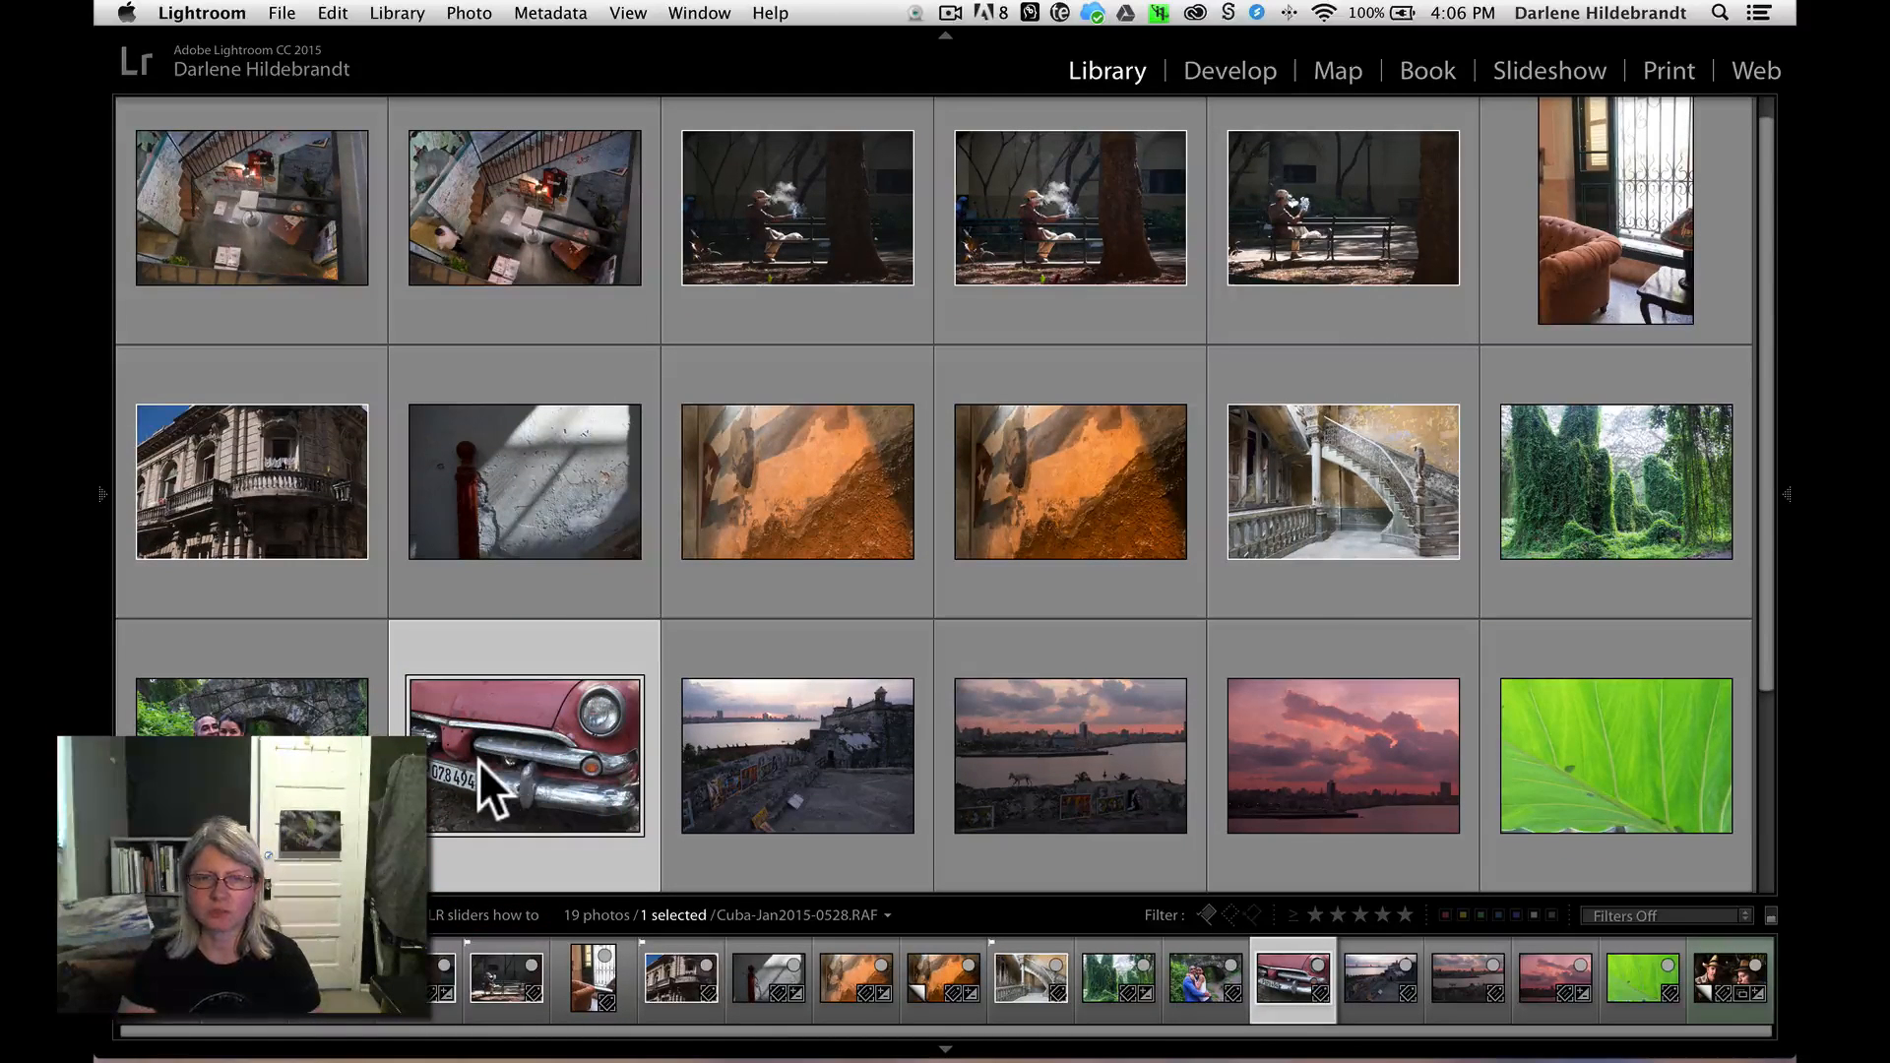
pyautogui.press('d')
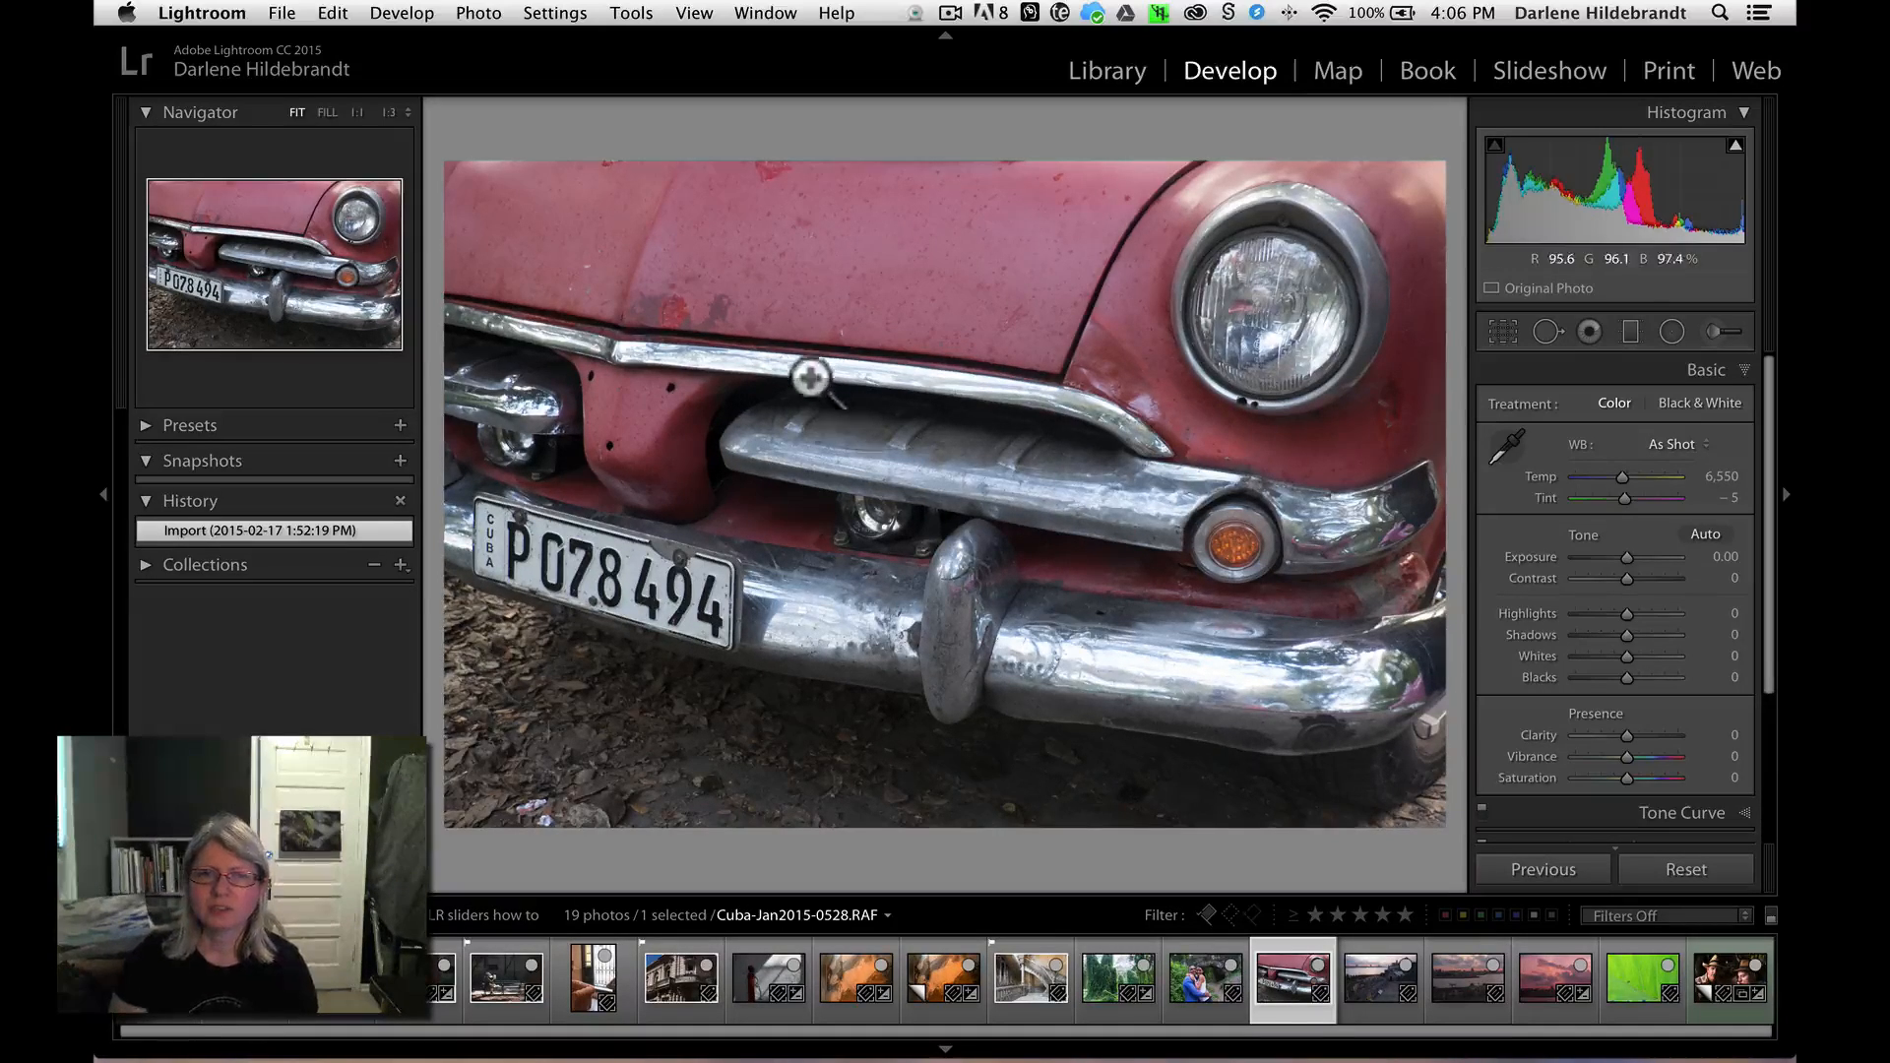
# - Zoom to 1:1 on the car's hood and chrome trim and try Clarity at +100
pyautogui.click(713, 366)
pyautogui.moveTo(977, 410); pyautogui.dragTo(941, 501)
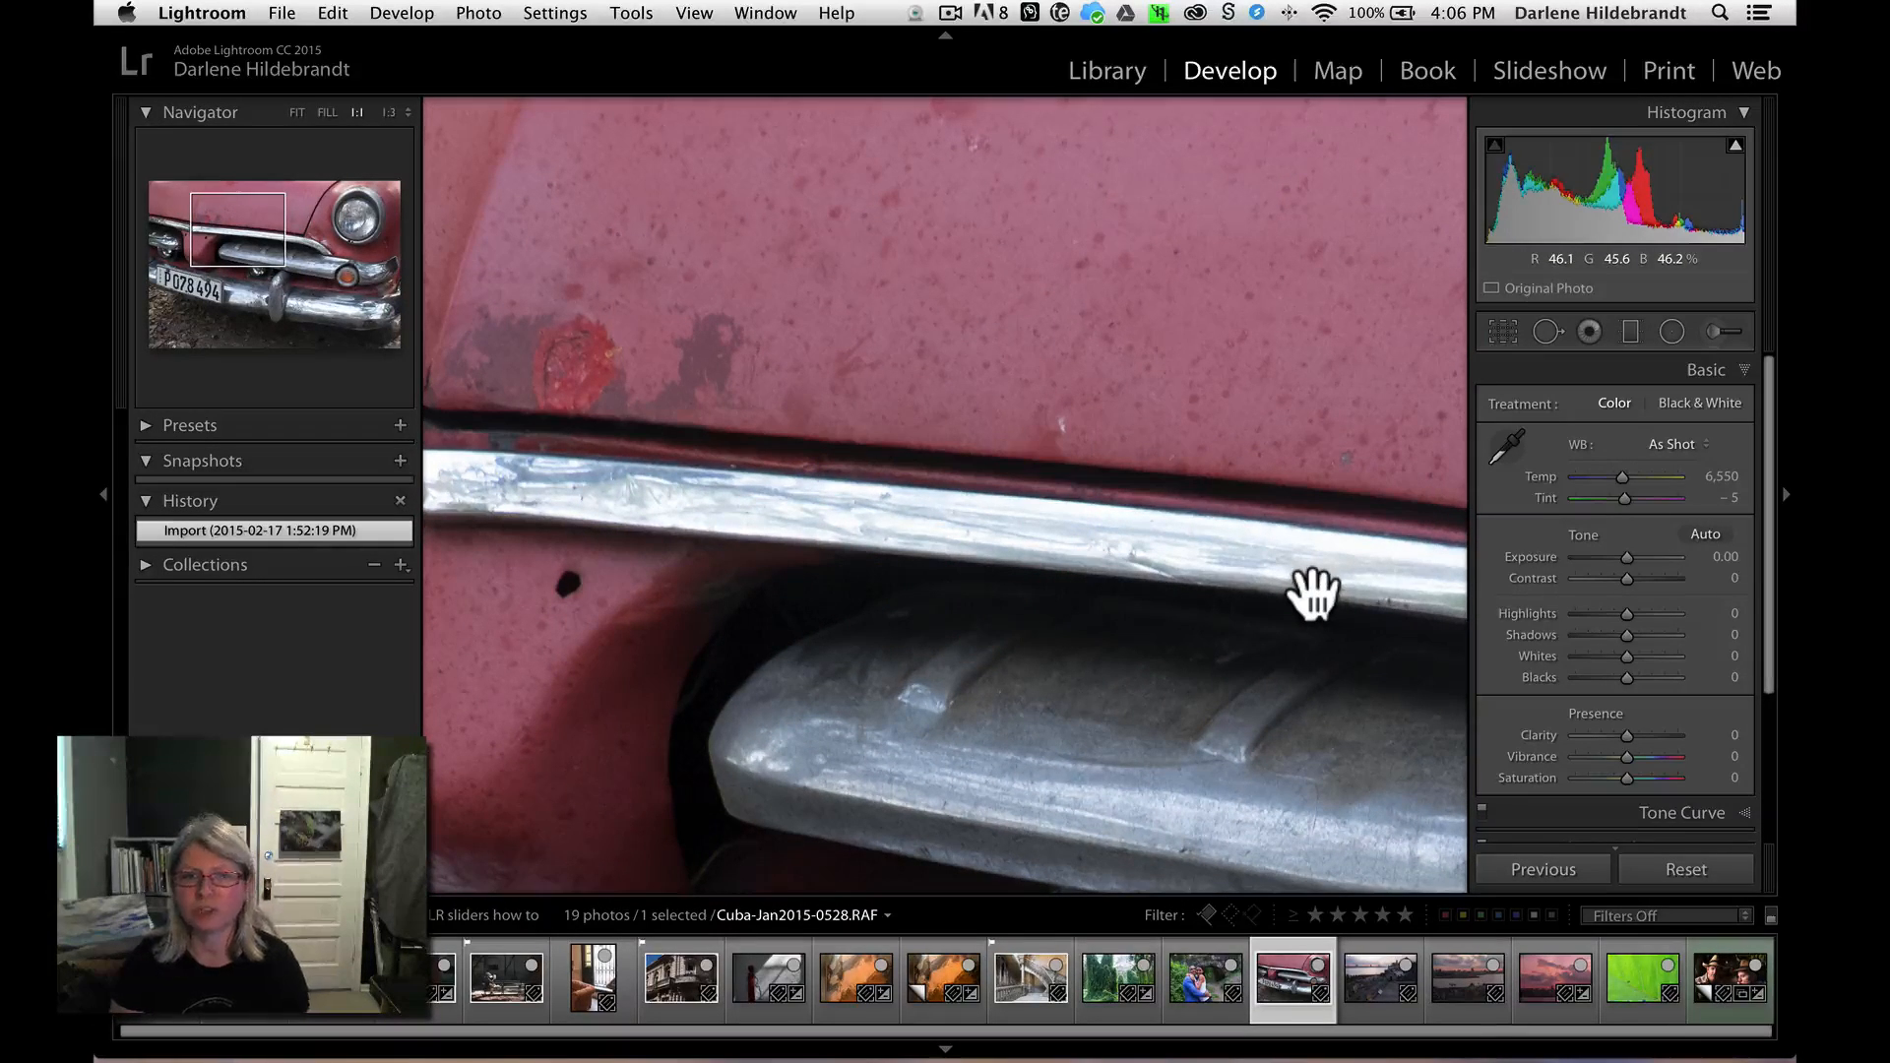
pyautogui.moveTo(1026, 417); pyautogui.dragTo(1055, 537)
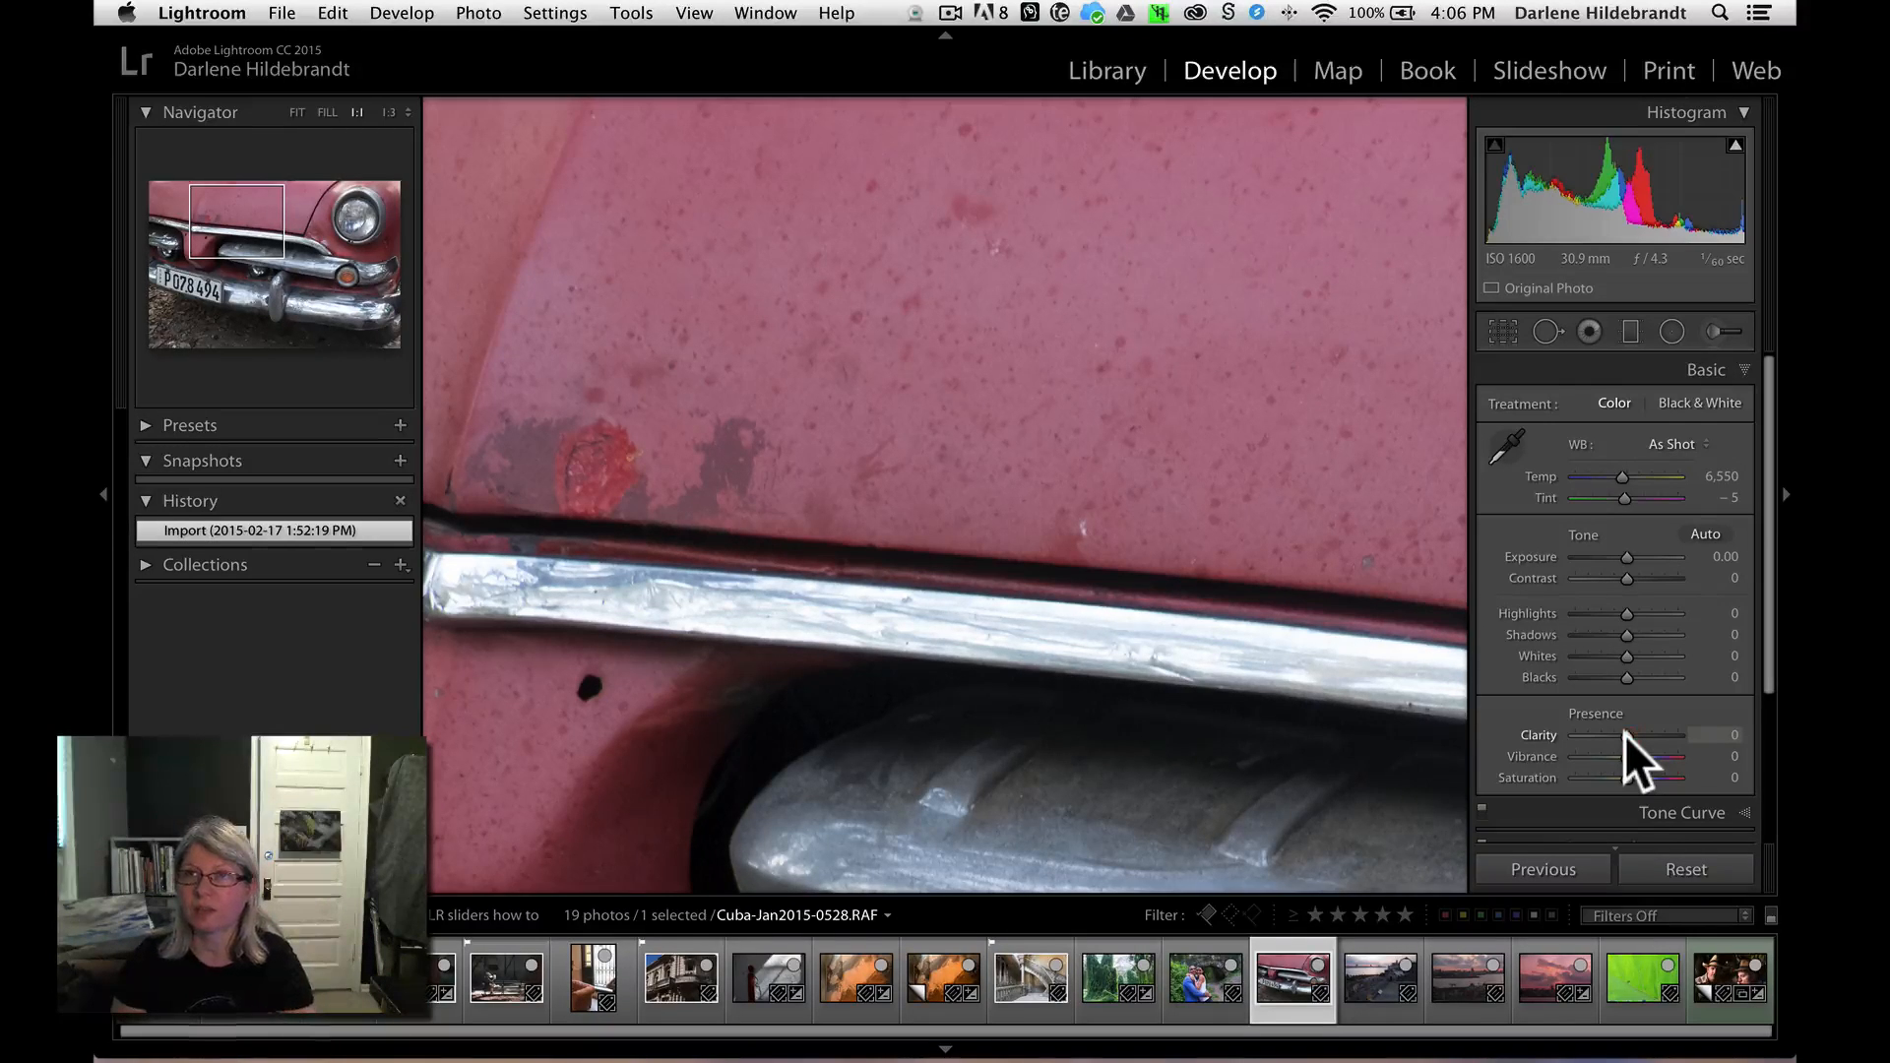
pyautogui.moveTo(1626, 735); pyautogui.dragTo(1715, 731)
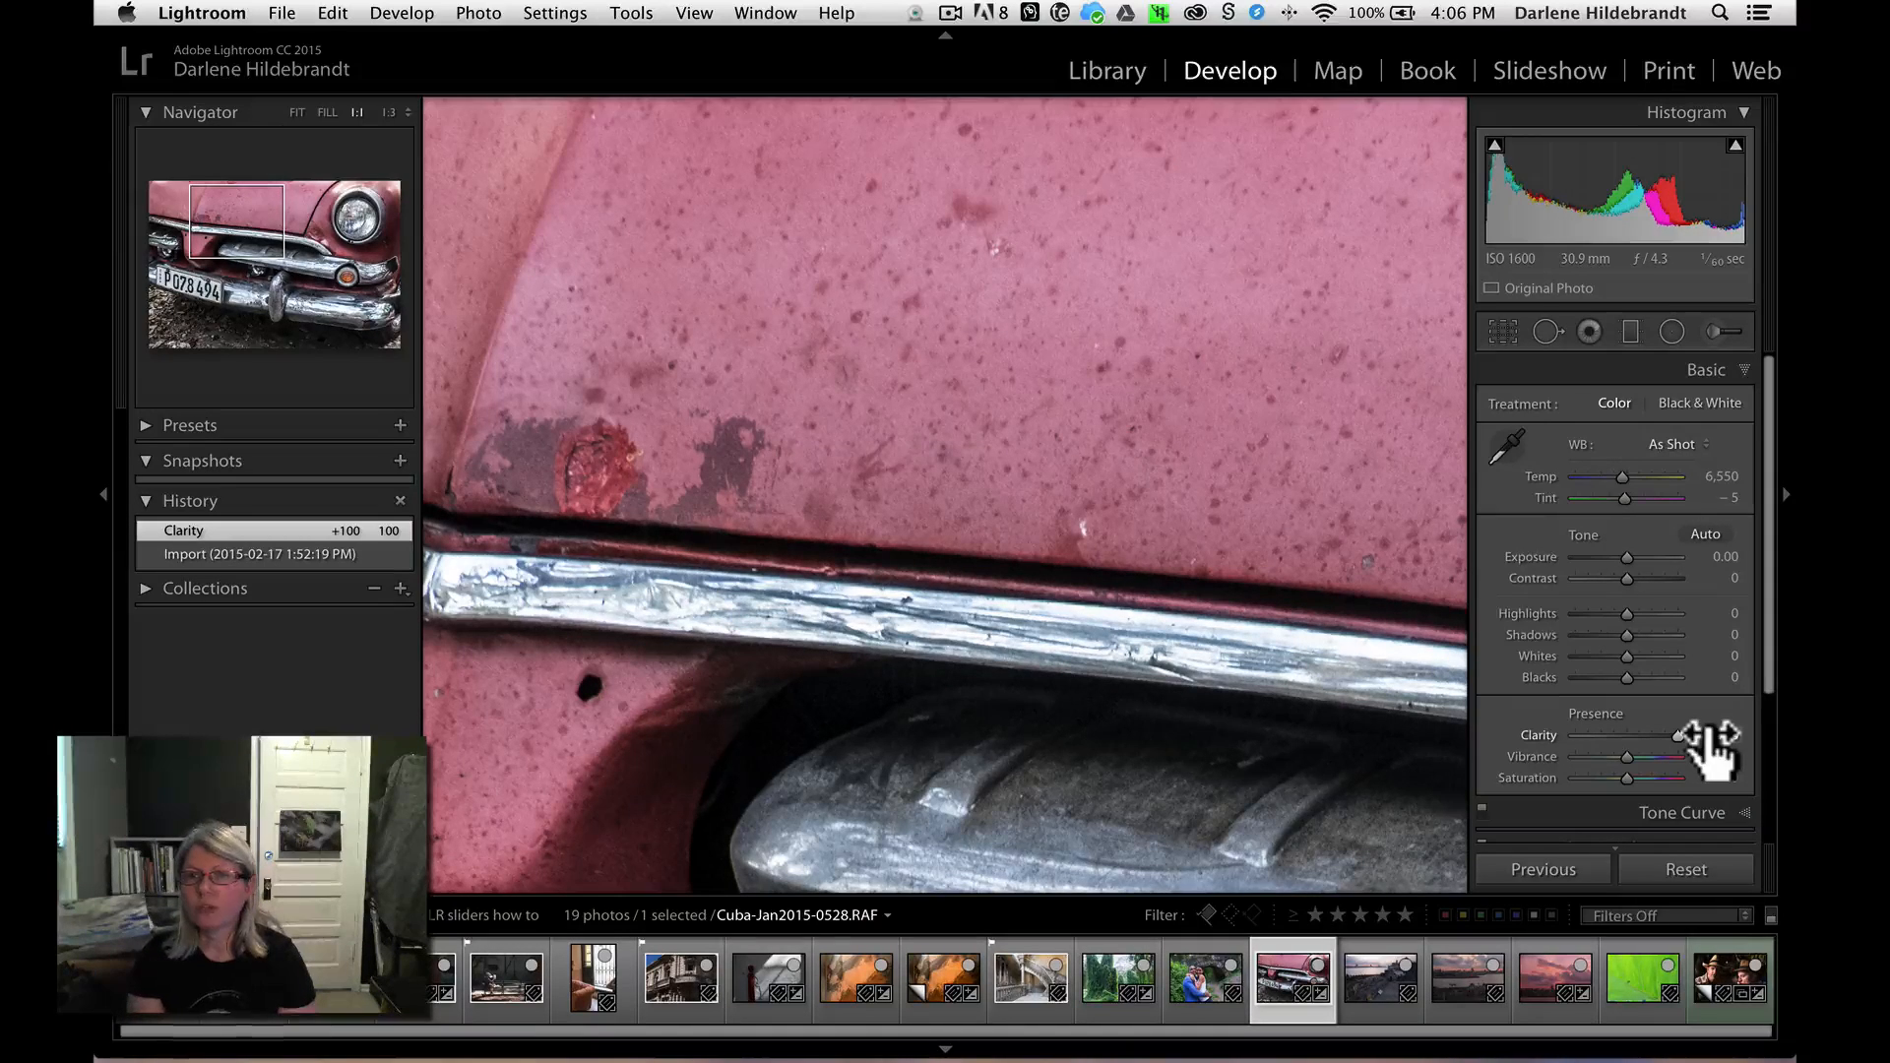
# - Examine the leaves, licence plate and bumper at 1:1 and try Clarity at -100
pyautogui.moveTo(1222, 847); pyautogui.dragTo(1214, 406)
pyautogui.moveTo(1151, 791); pyautogui.dragTo(1324, 417)
pyautogui.moveTo(1063, 580); pyautogui.dragTo(1232, 333)
pyautogui.moveTo(1122, 729); pyautogui.dragTo(1283, 536)
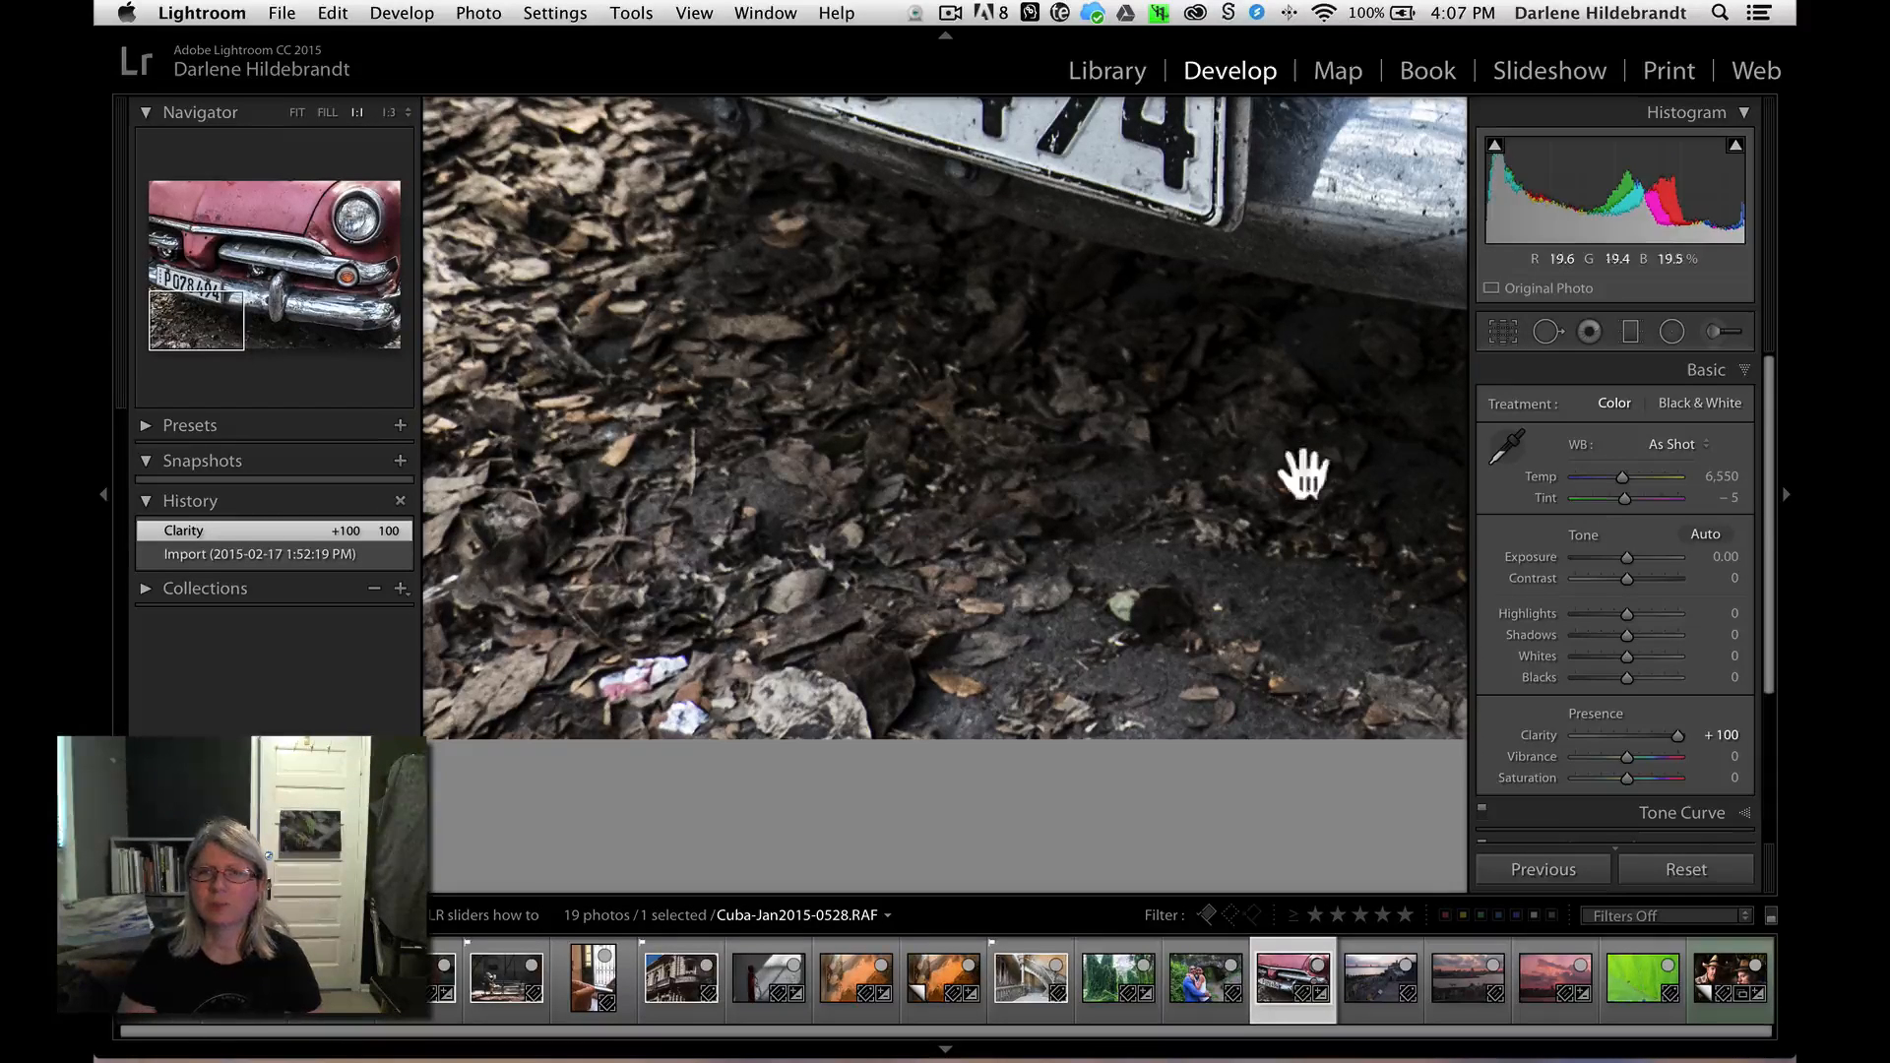
pyautogui.moveTo(1313, 295); pyautogui.dragTo(896, 653)
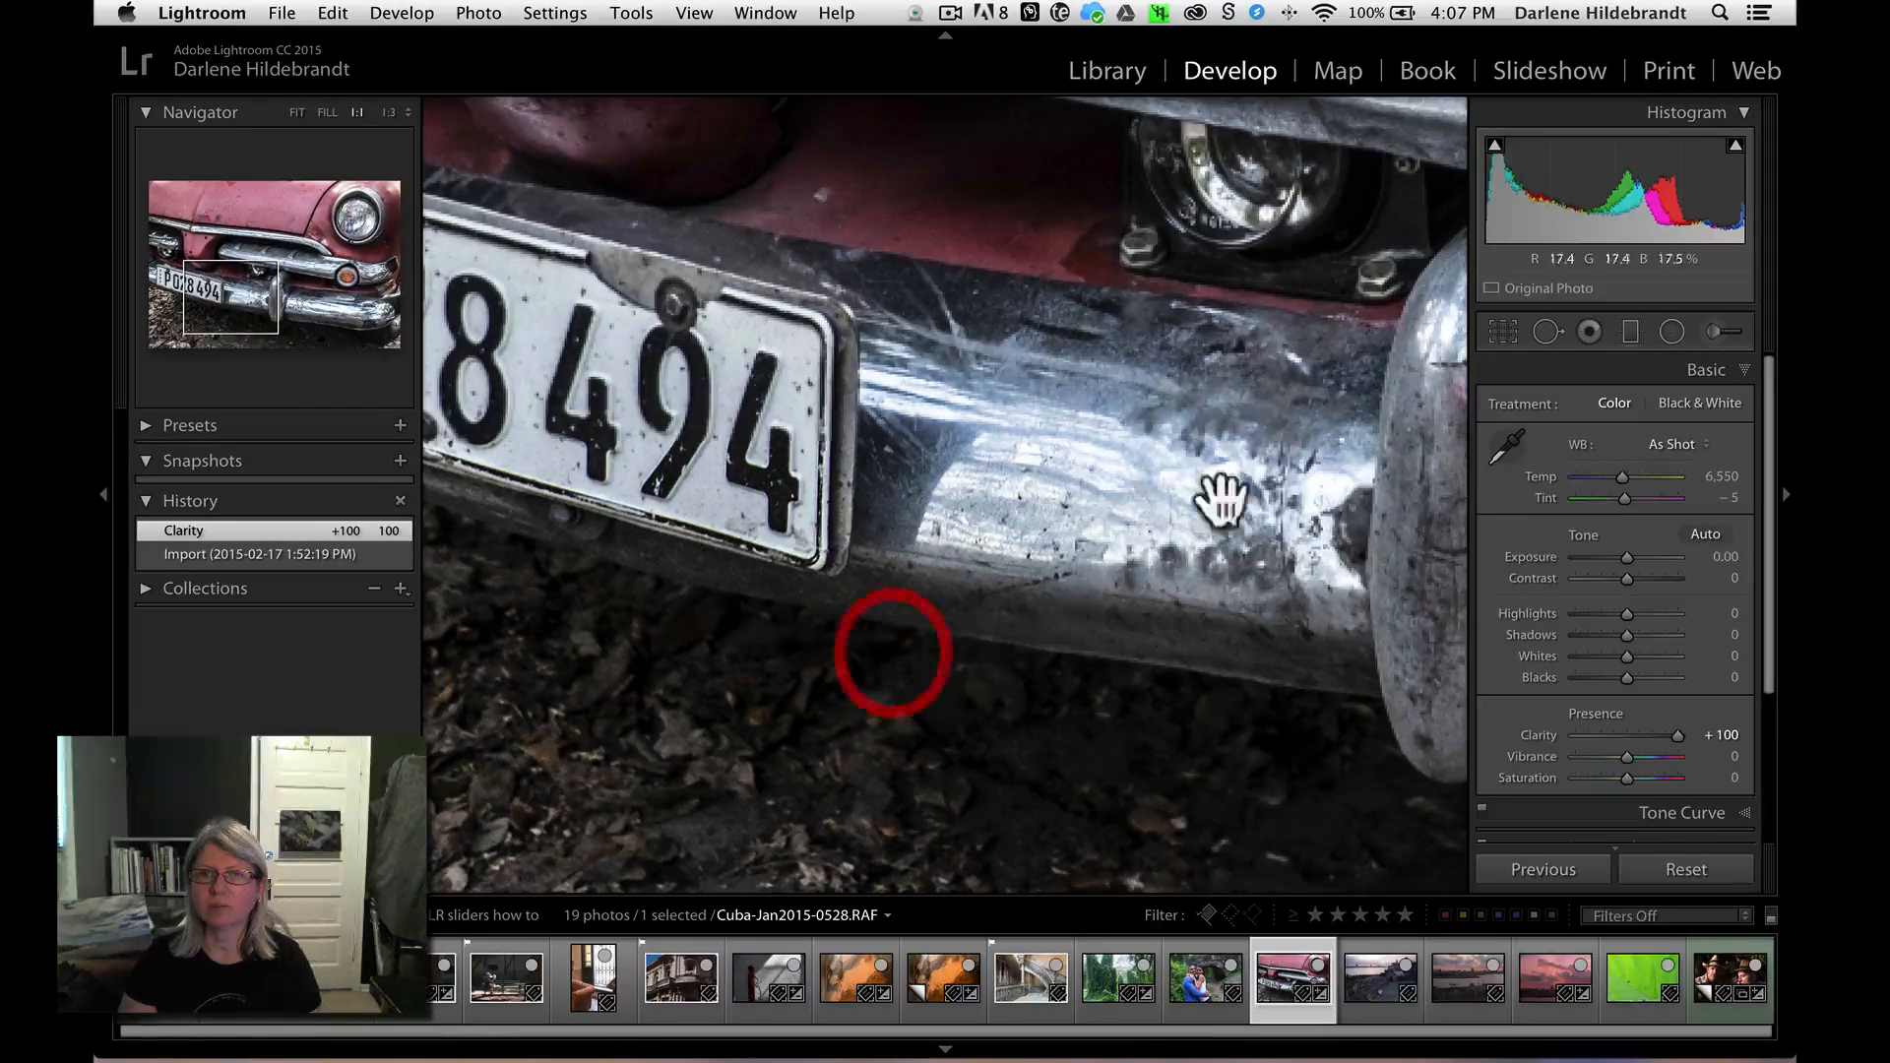
pyautogui.moveTo(1273, 384); pyautogui.dragTo(1268, 409)
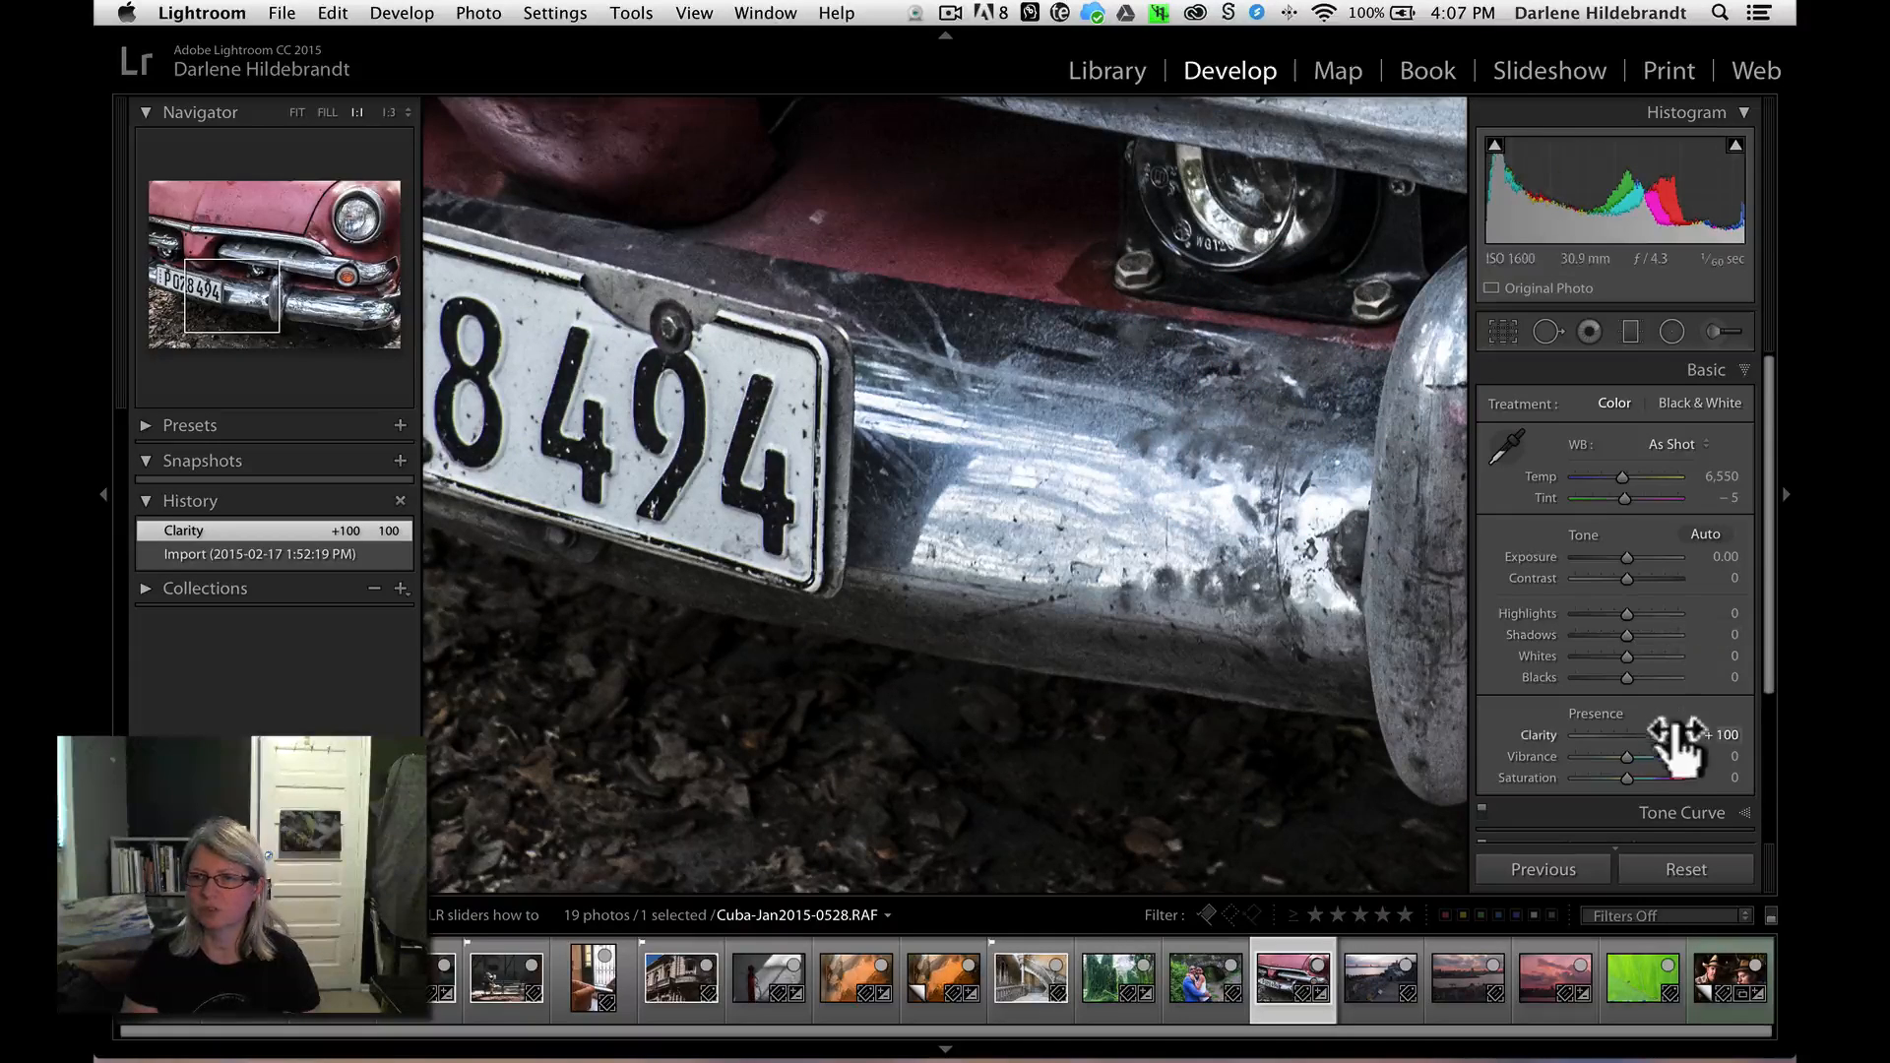
pyautogui.moveTo(1676, 731); pyautogui.dragTo(1502, 729)
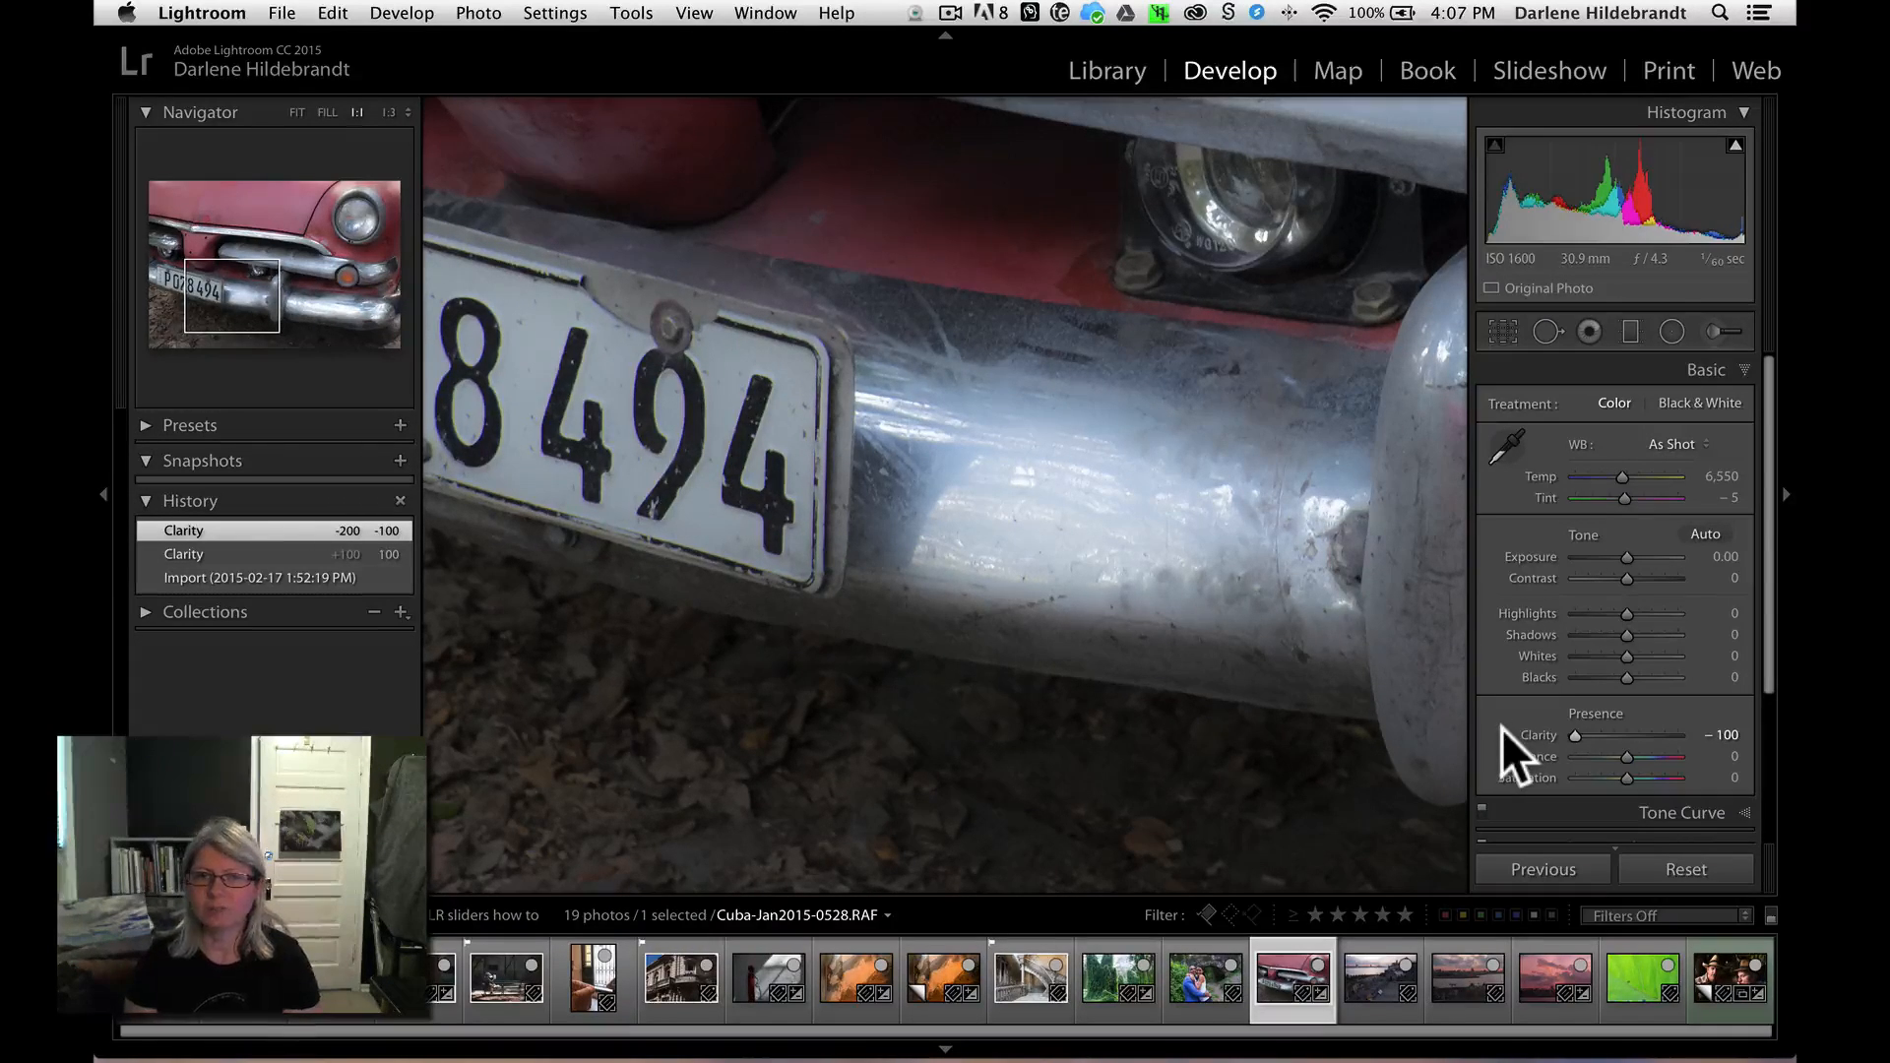
# - Try Clarity at +100 with the whole car in view and reset Clarity to 0
pyautogui.click(1206, 560)
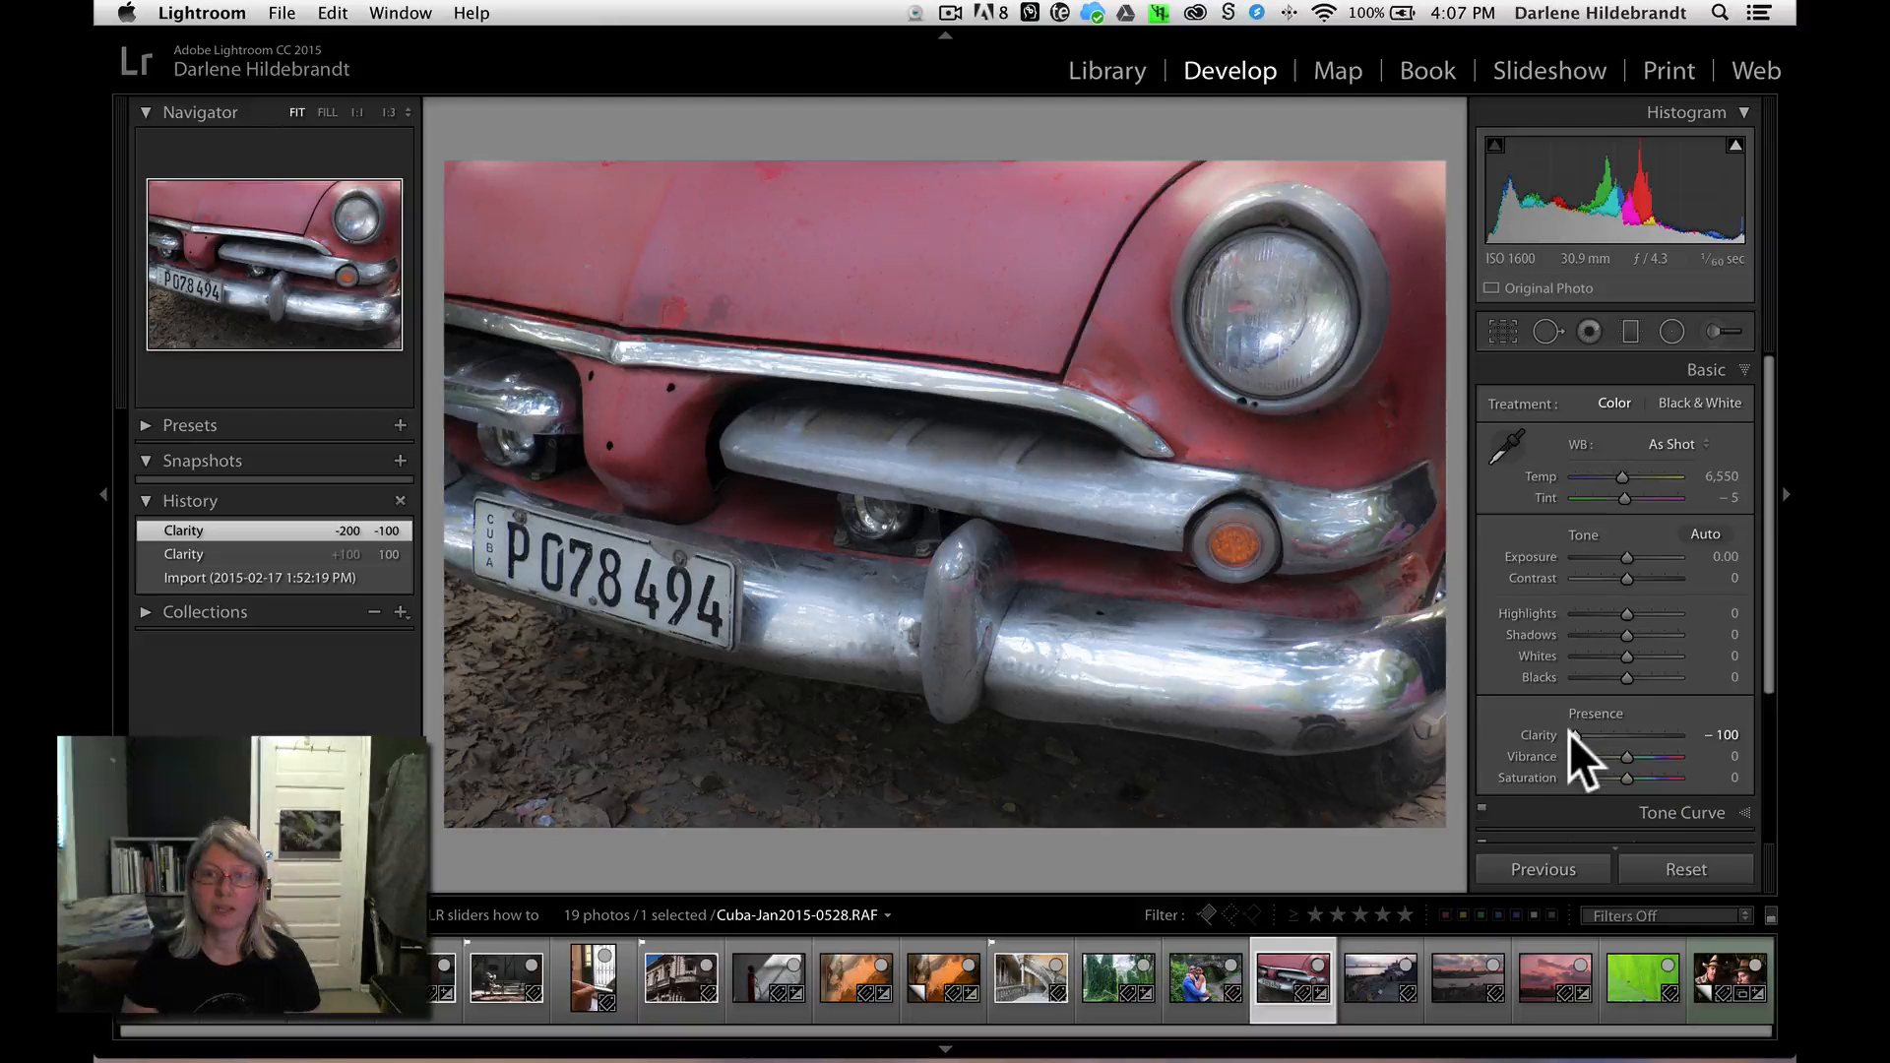
pyautogui.moveTo(1571, 733); pyautogui.dragTo(1749, 729)
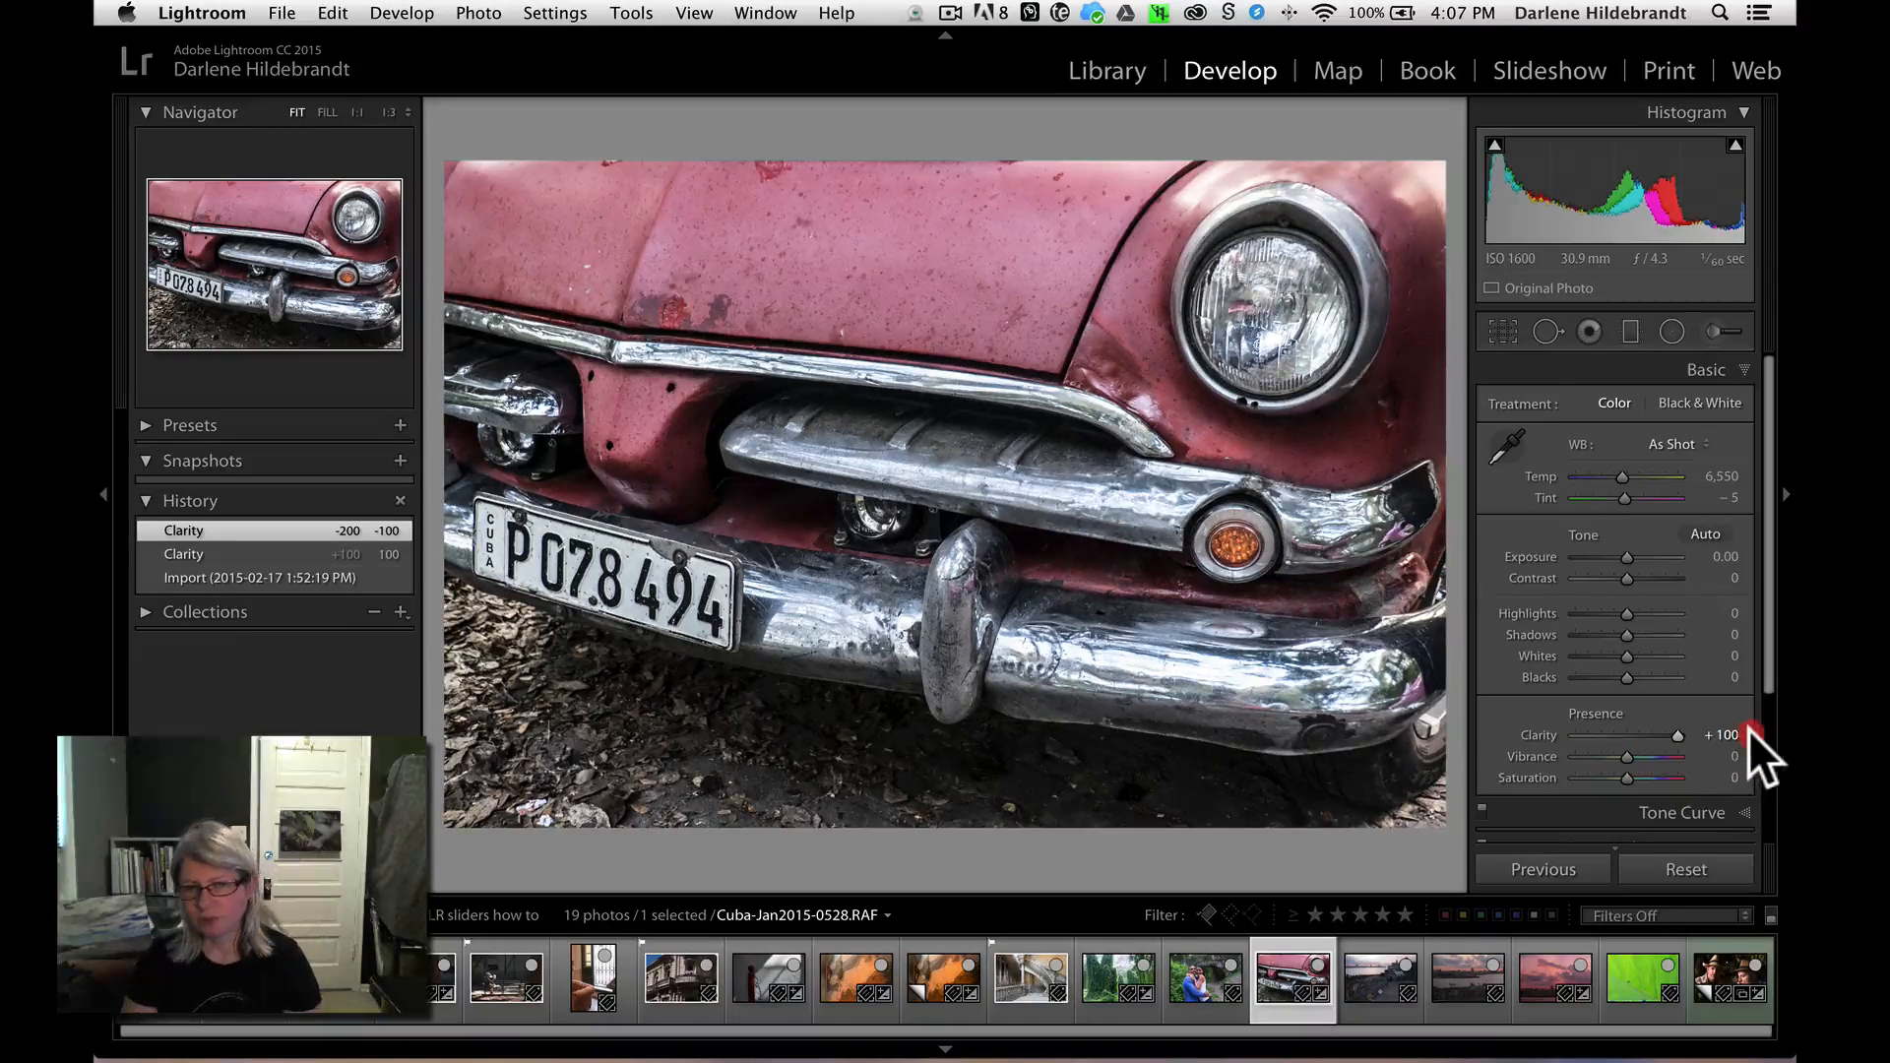
pyautogui.doubleClick(1536, 729)
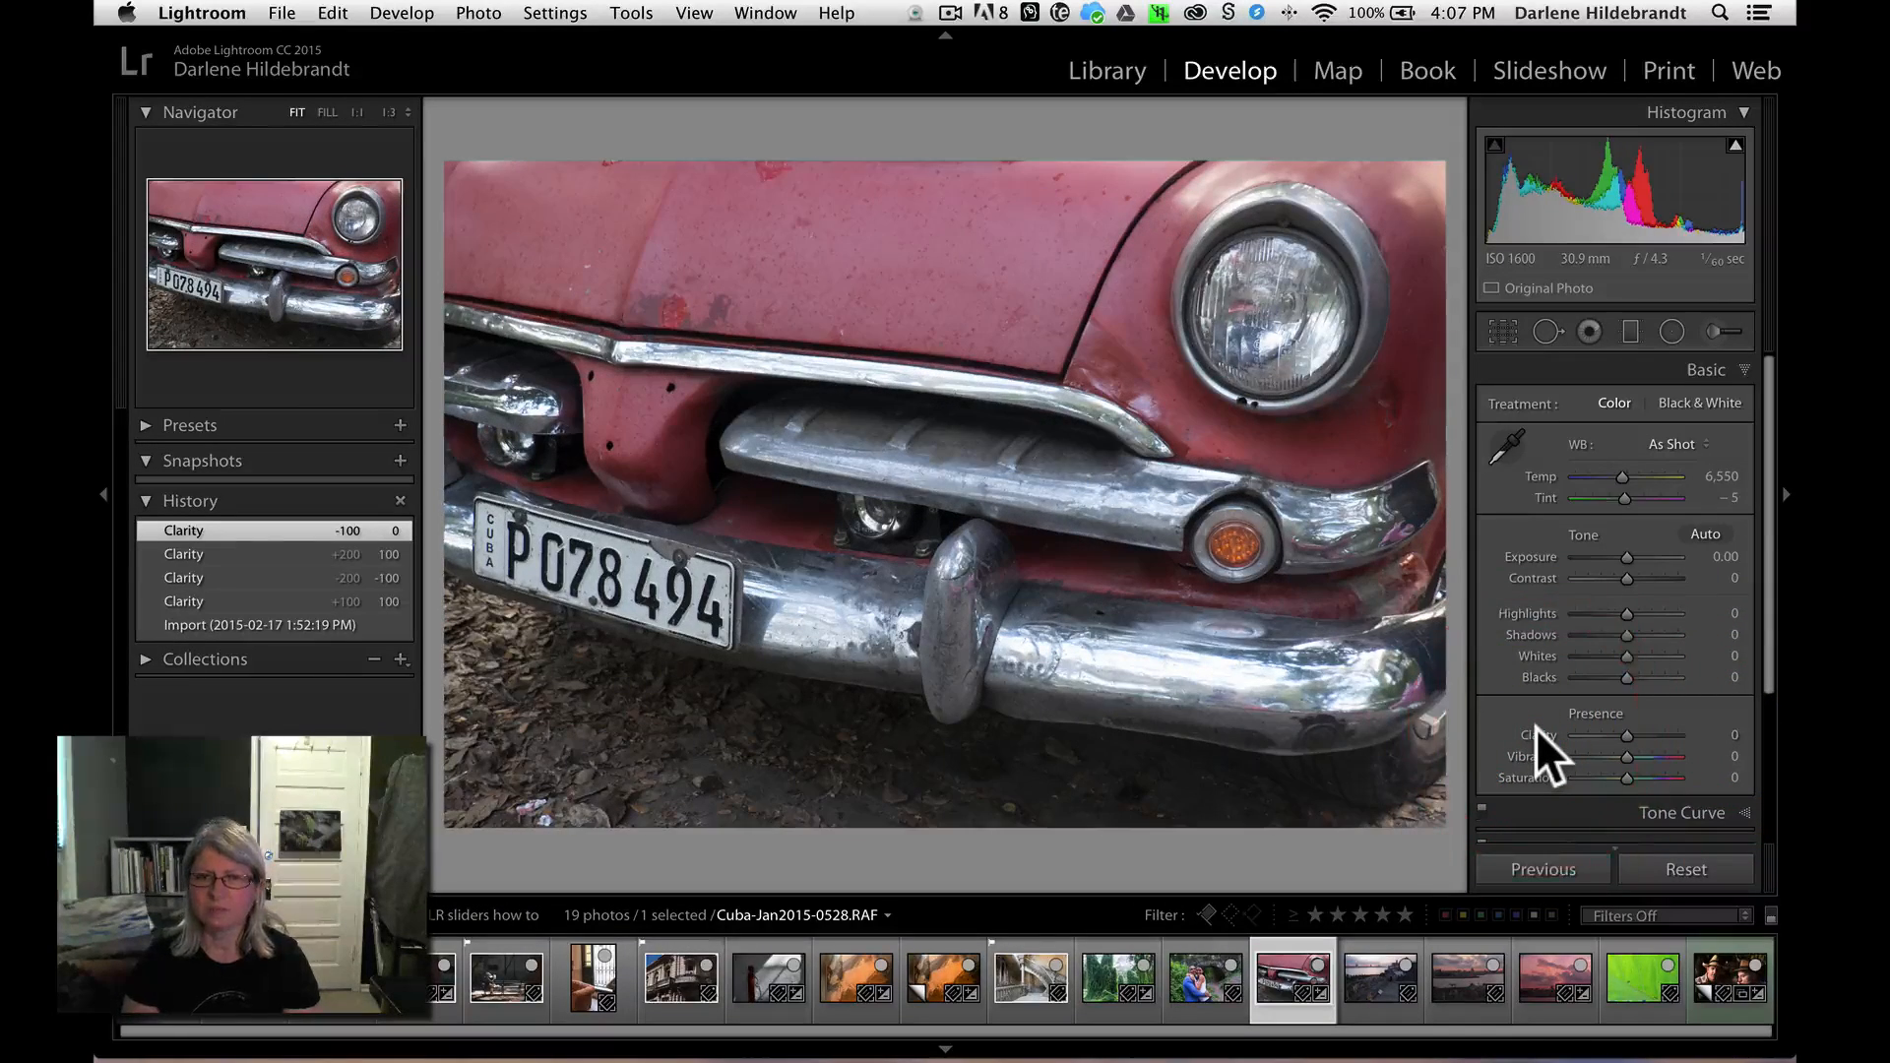
# - Open the last photo in the library, the two men in straw hats, in the Develop module
pyautogui.press('g')
pyautogui.scroll(-5, 990, 704)
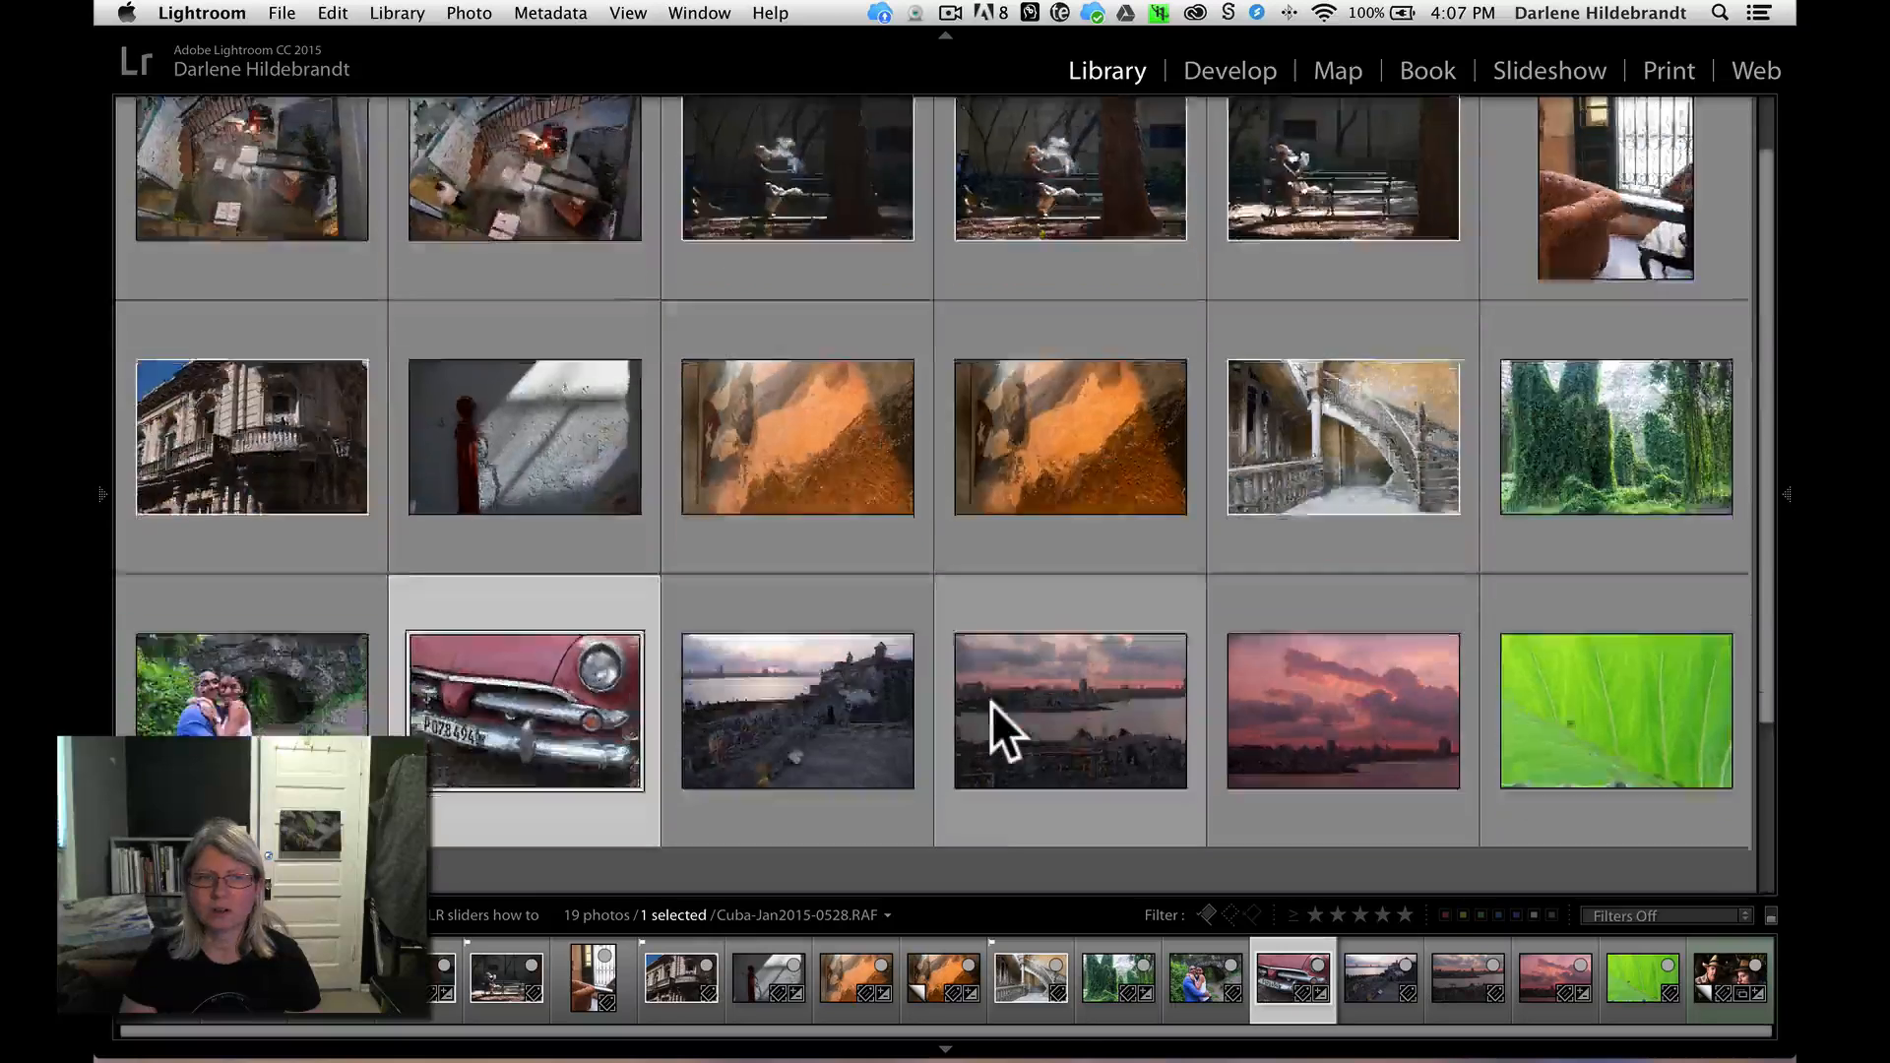
pyautogui.click(202, 690)
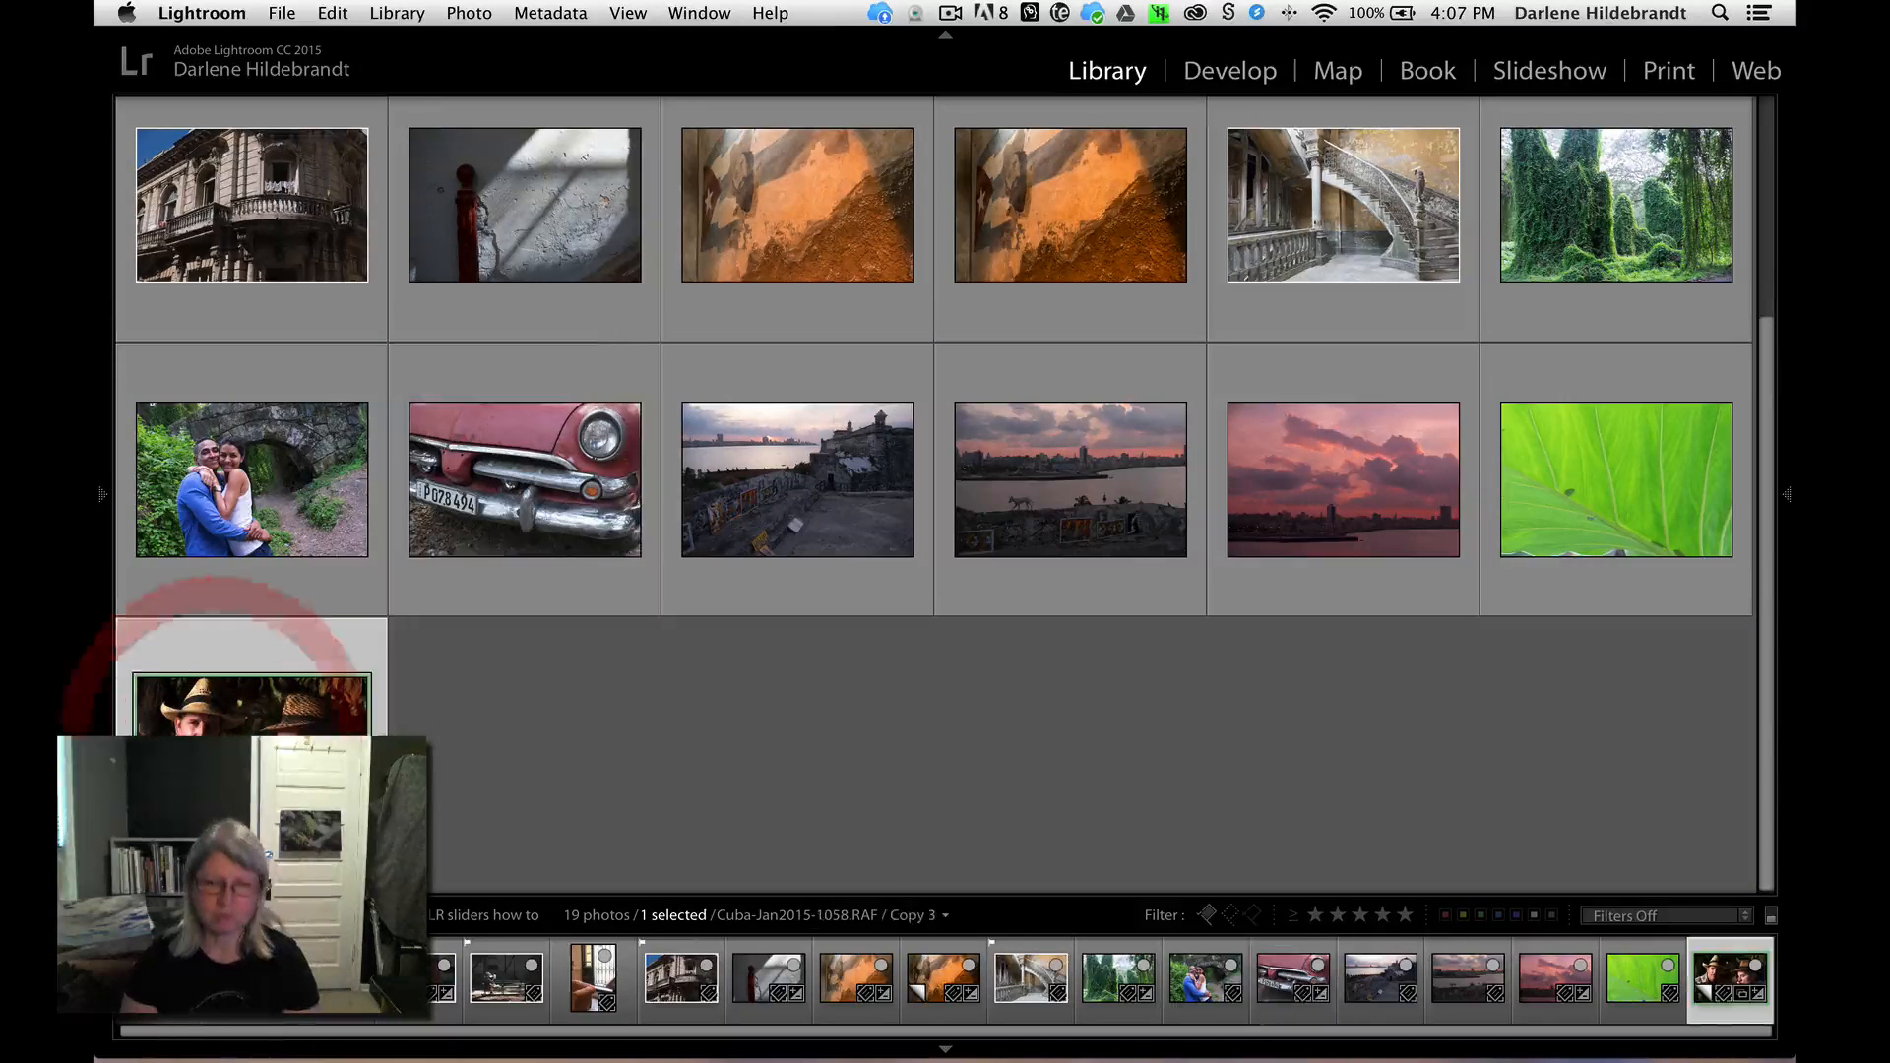
pyautogui.press('d')
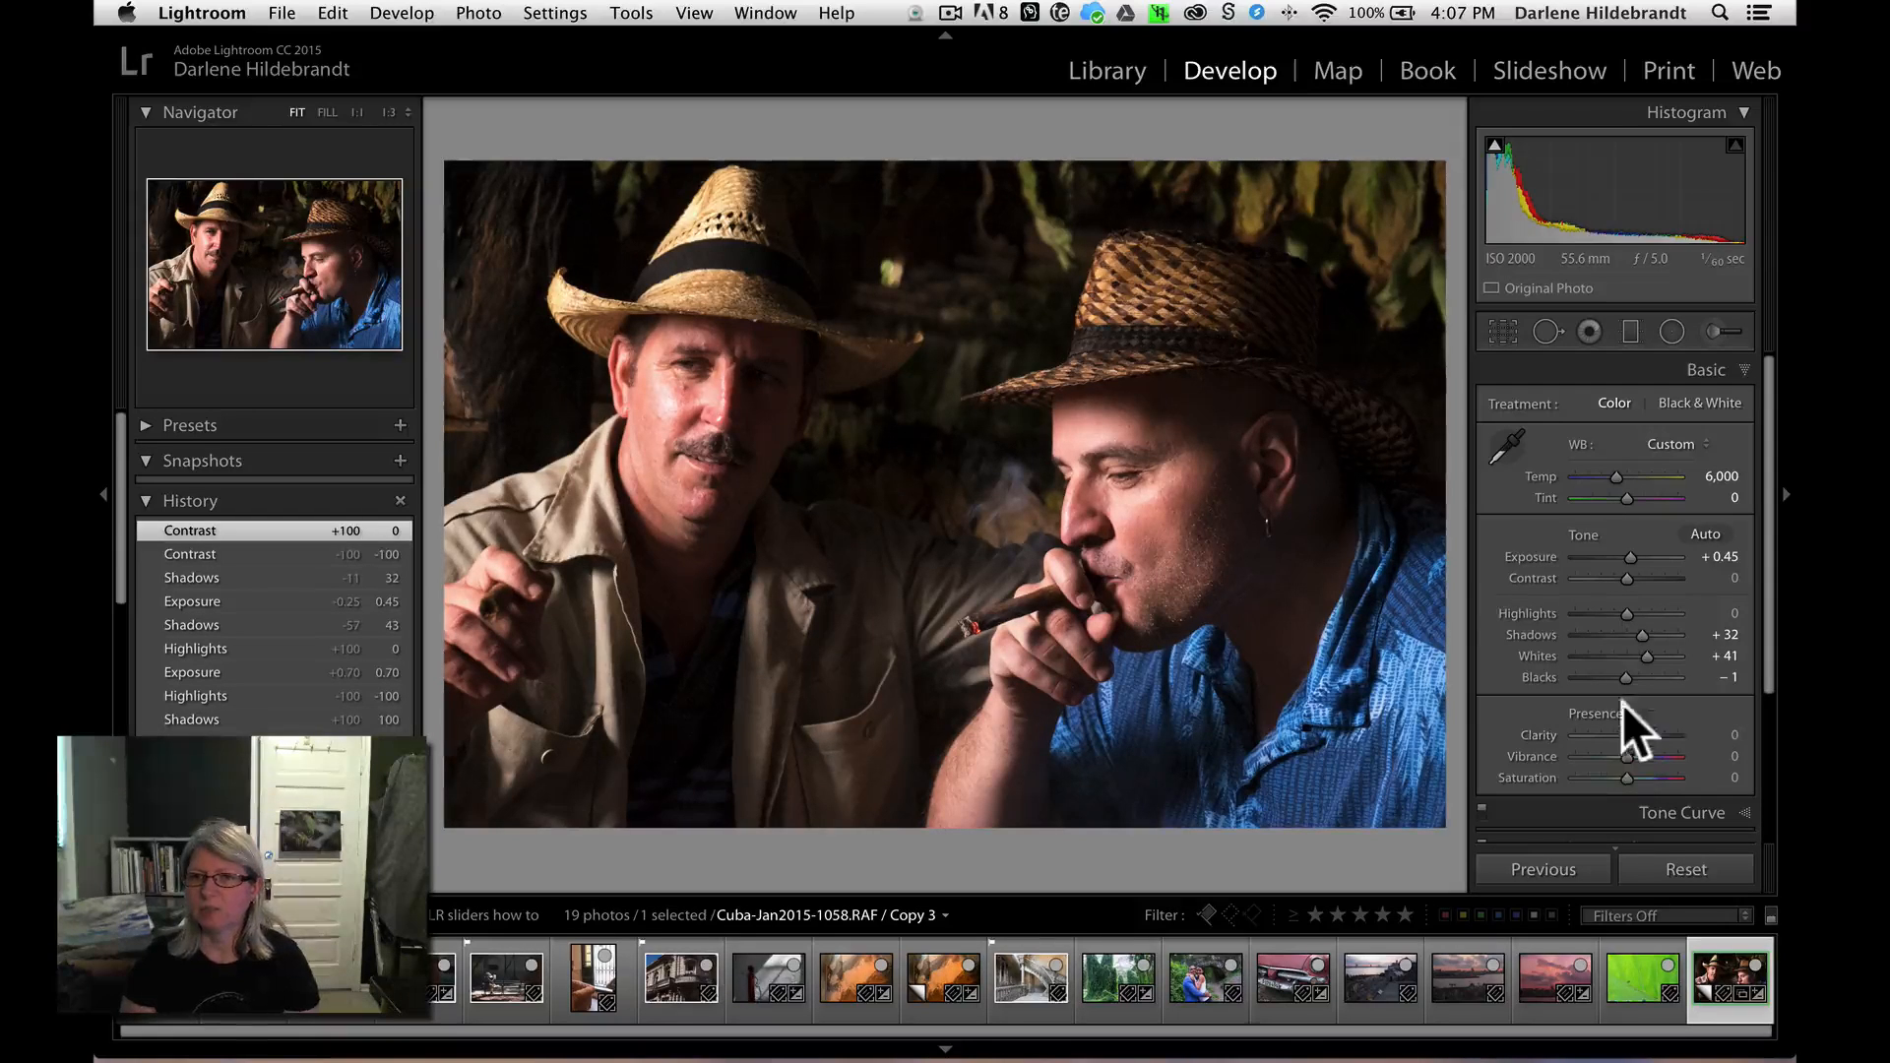
# - Try Clarity at +100 on the portrait and examine the moustached man's face at 1:1
pyautogui.moveTo(1626, 736); pyautogui.dragTo(1733, 732)
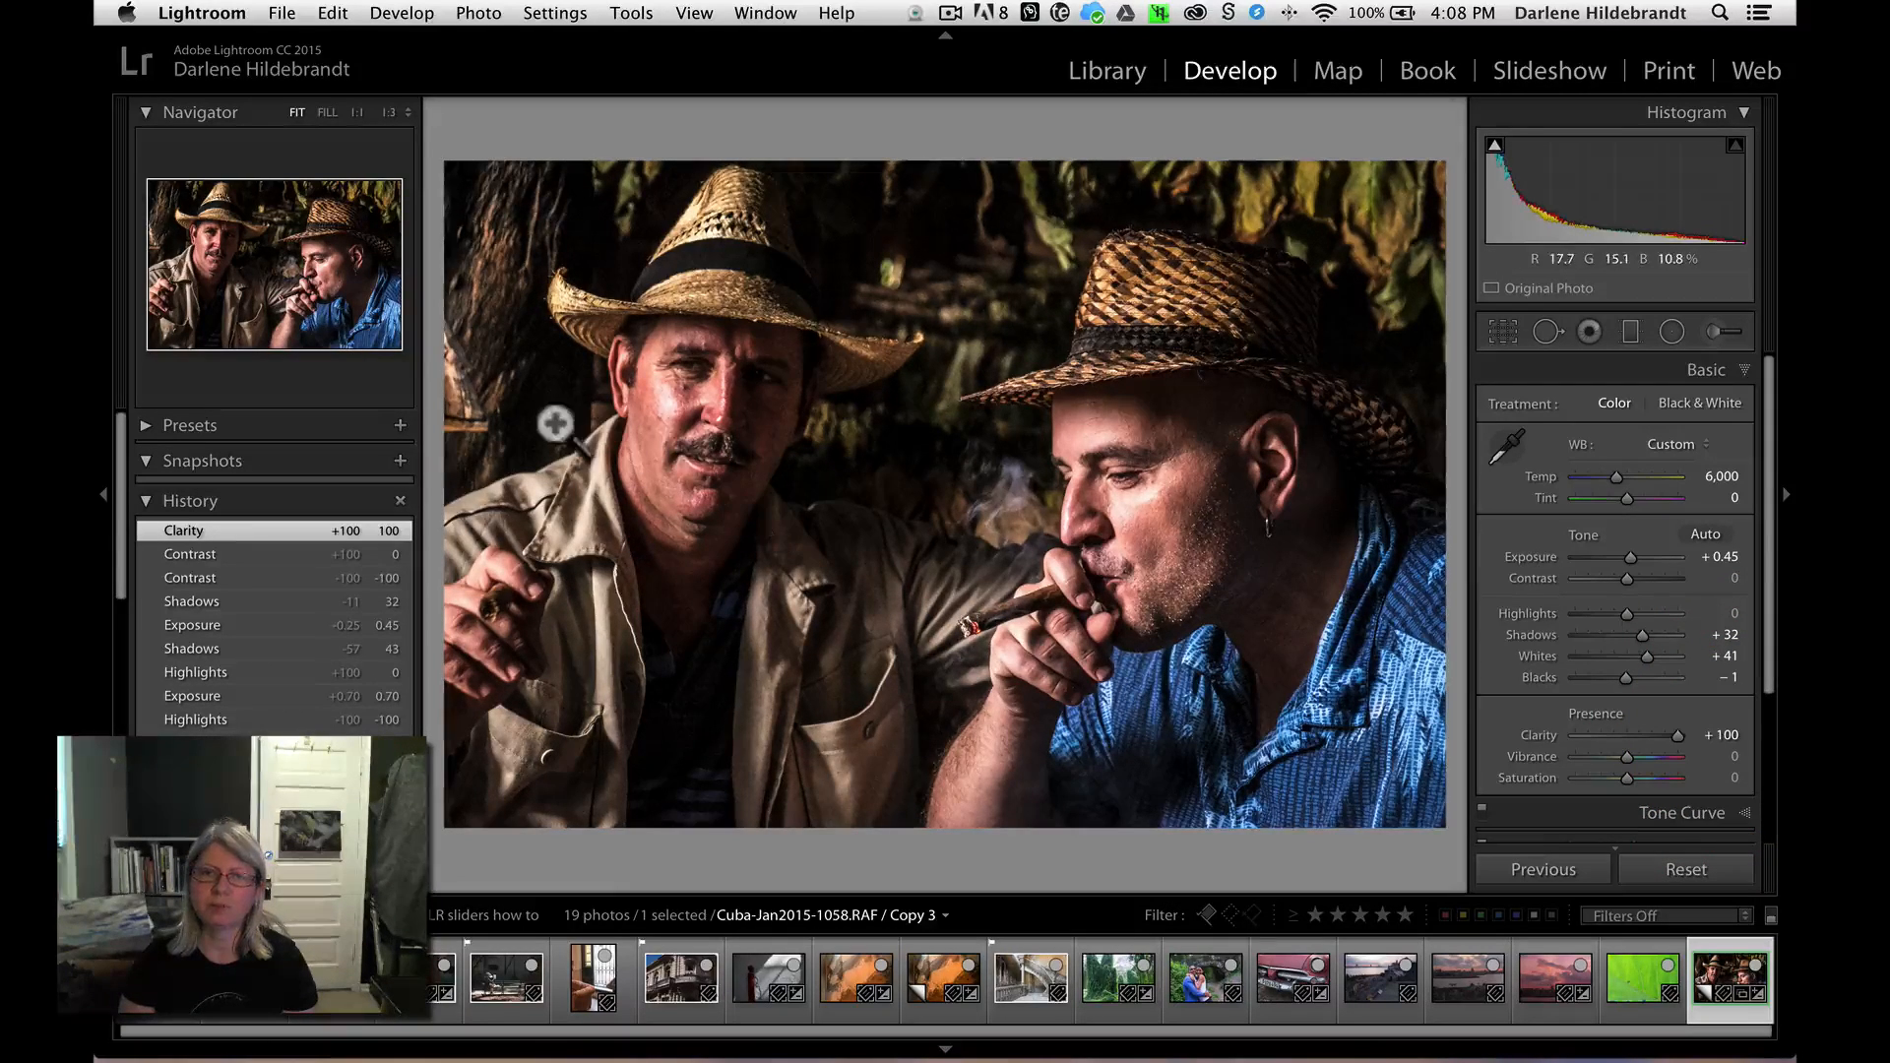
pyautogui.click(562, 423)
pyautogui.moveTo(719, 307); pyautogui.dragTo(655, 354)
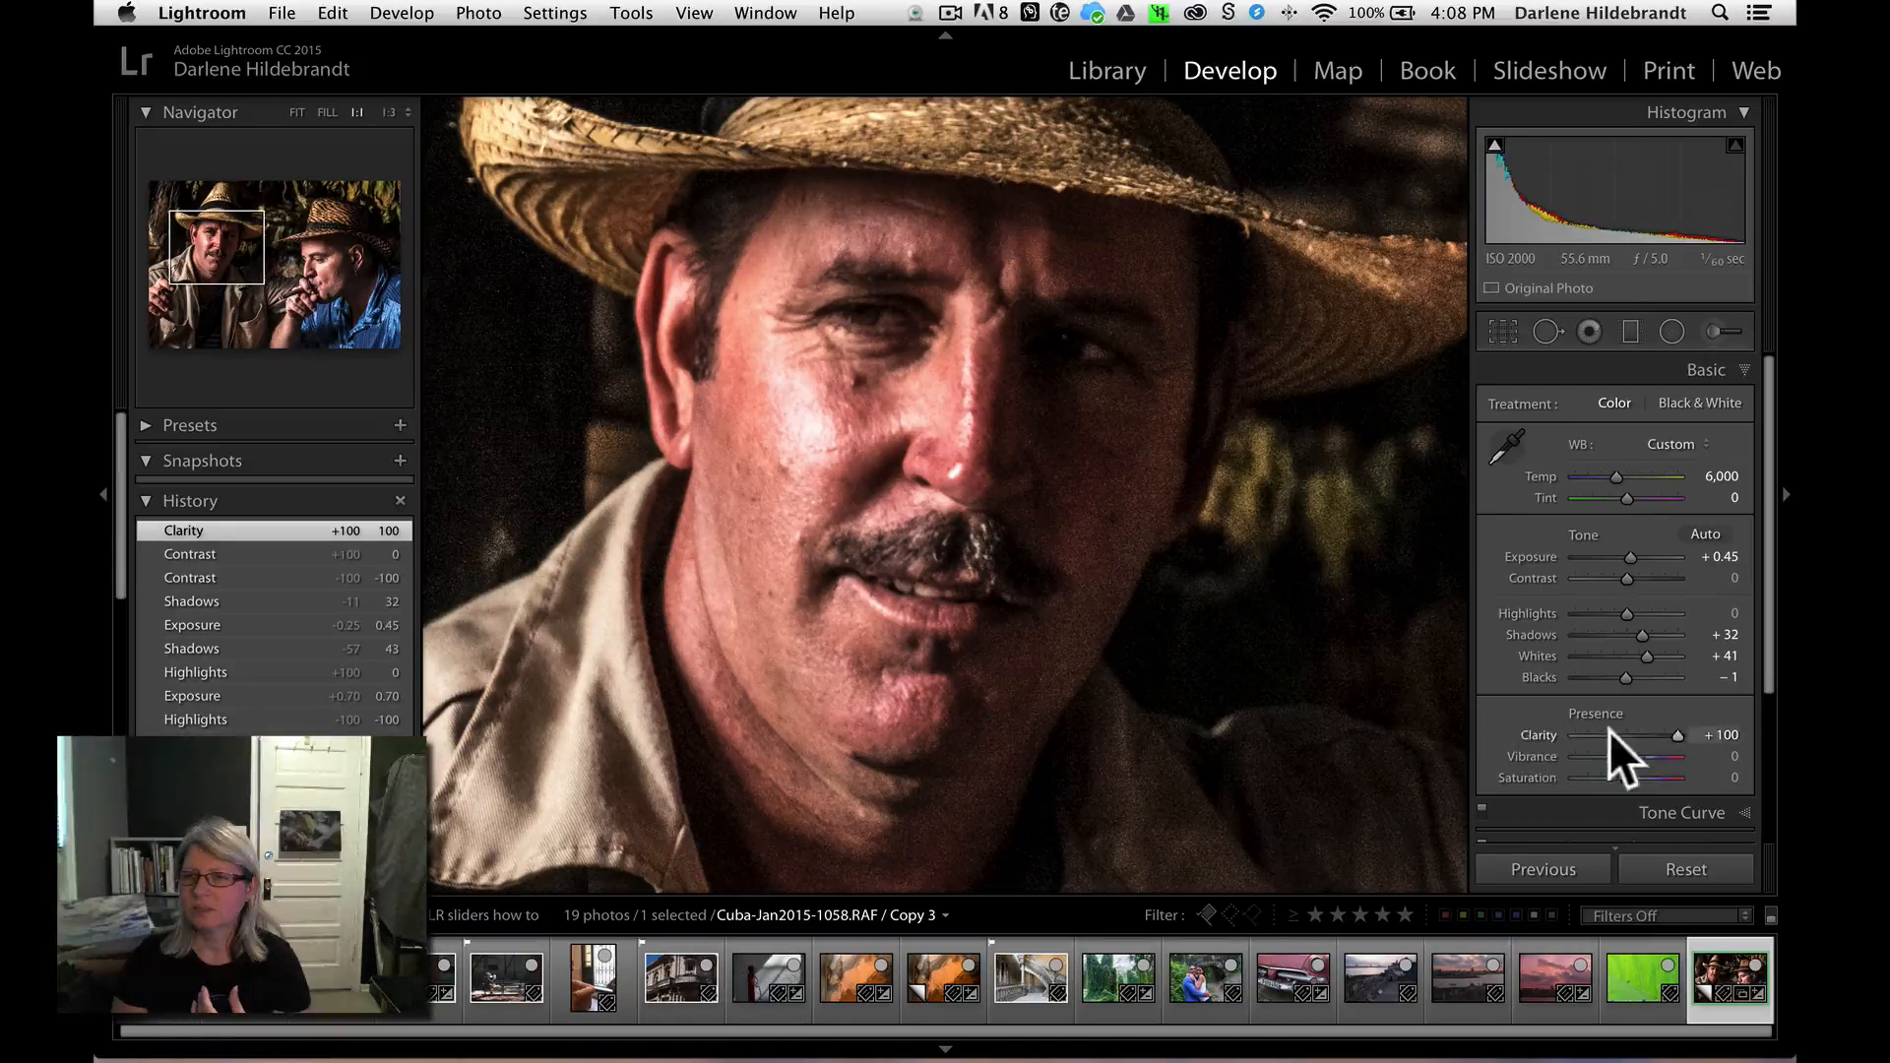
# - Try Clarity at -20 on the portrait close-up, settle on +42 and return to the full photo
pyautogui.moveTo(1676, 733); pyautogui.dragTo(1615, 734)
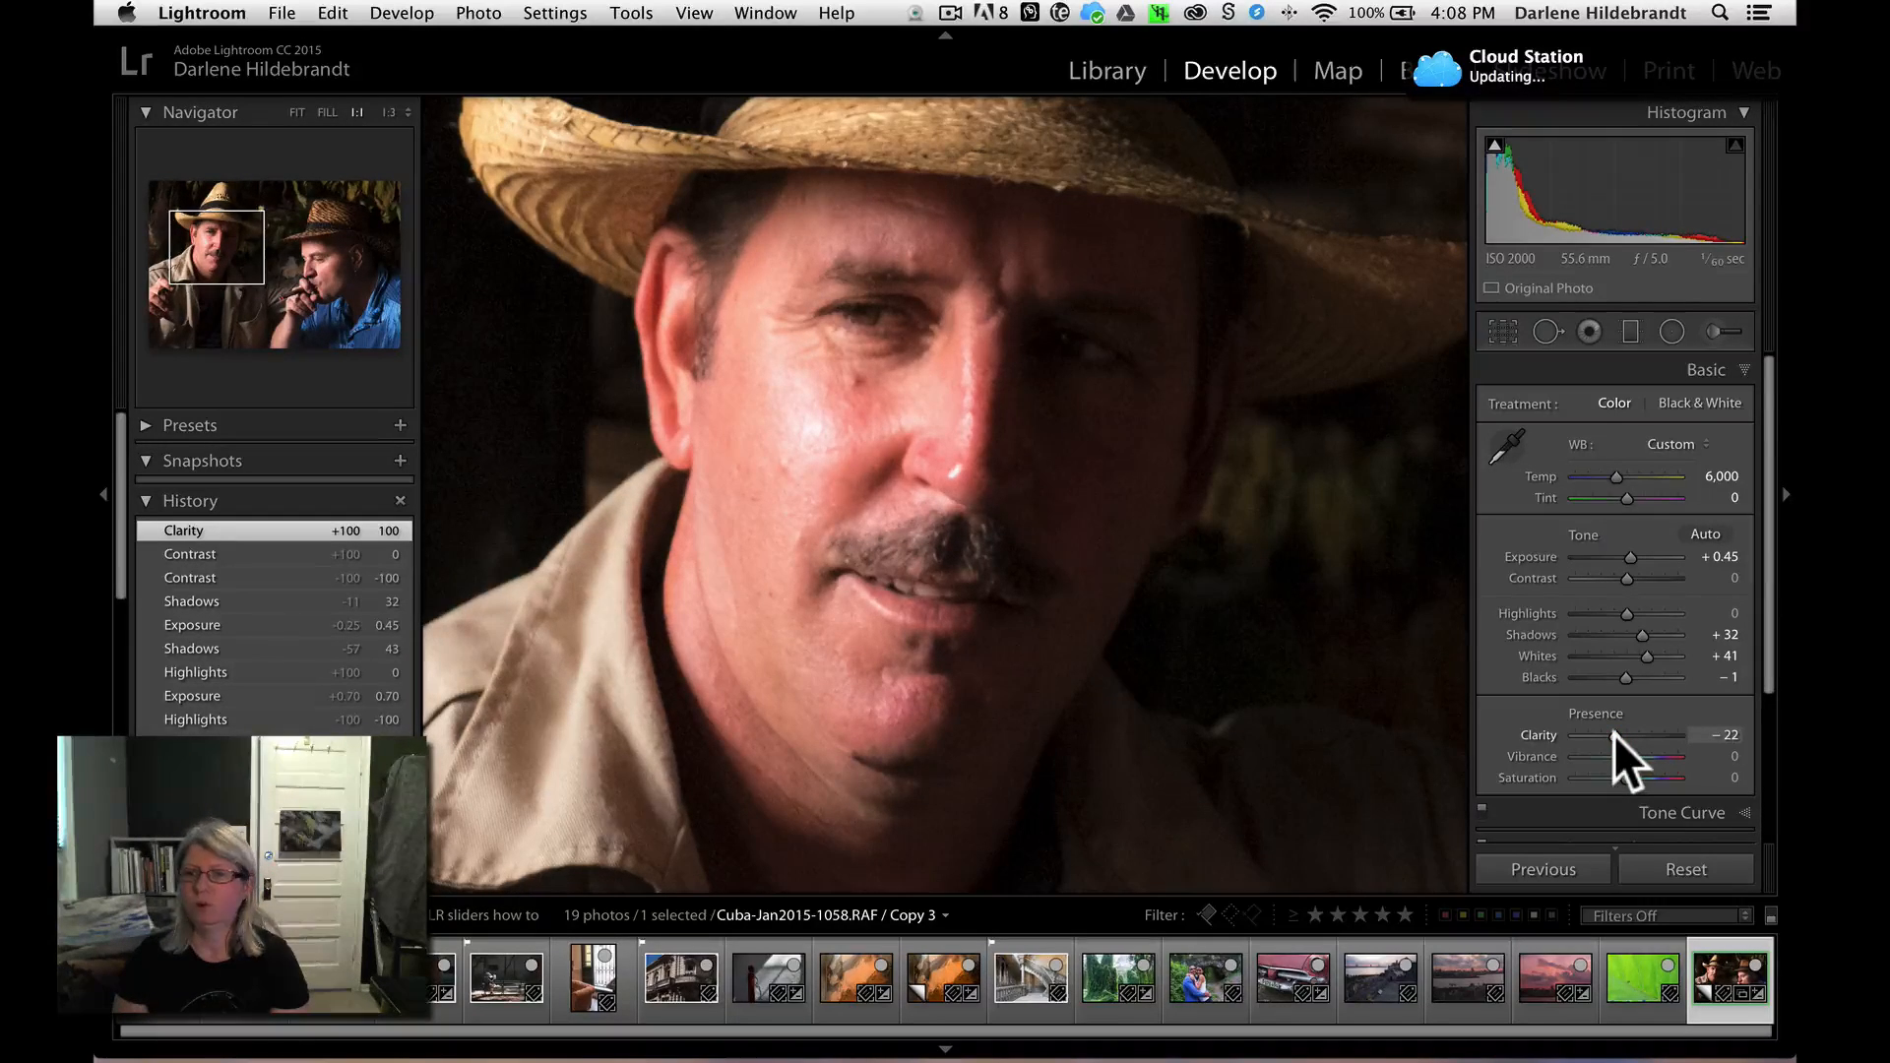
pyautogui.click(1615, 735)
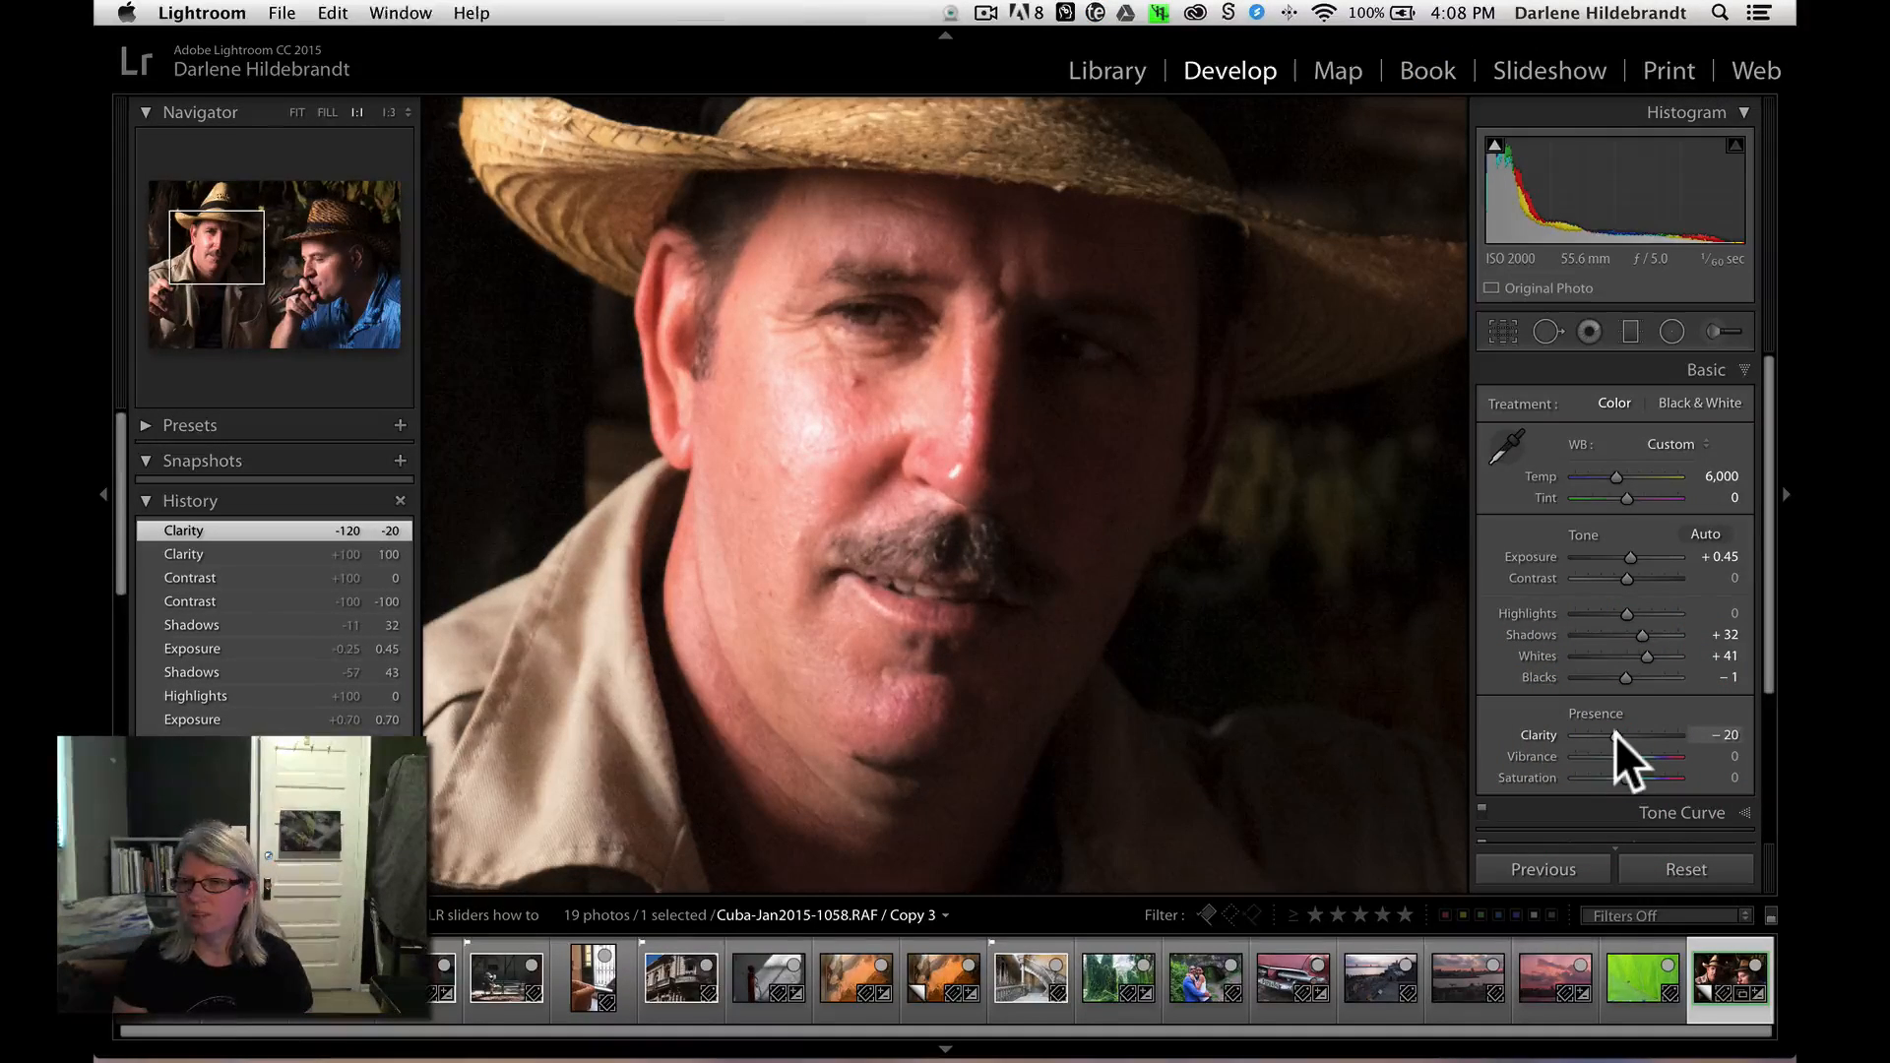
pyautogui.moveTo(1614, 734); pyautogui.dragTo(1647, 731)
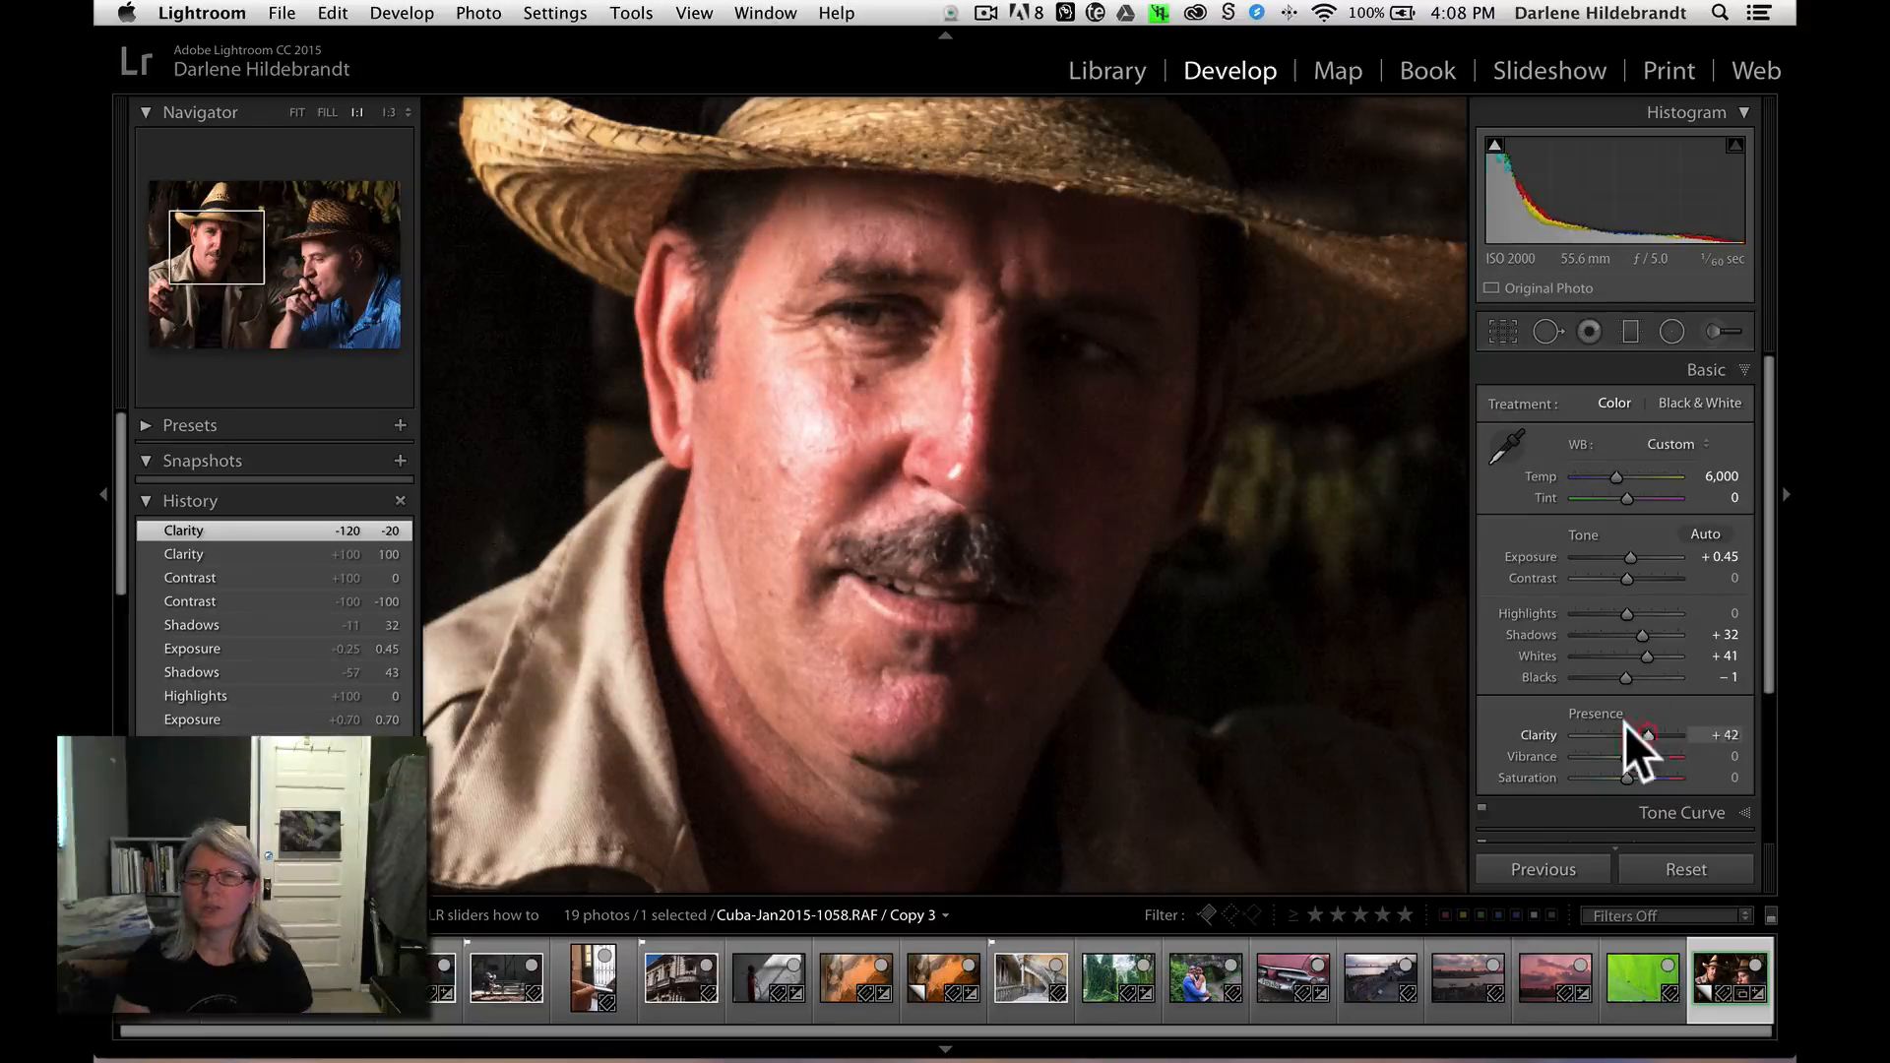
pyautogui.click(1310, 628)
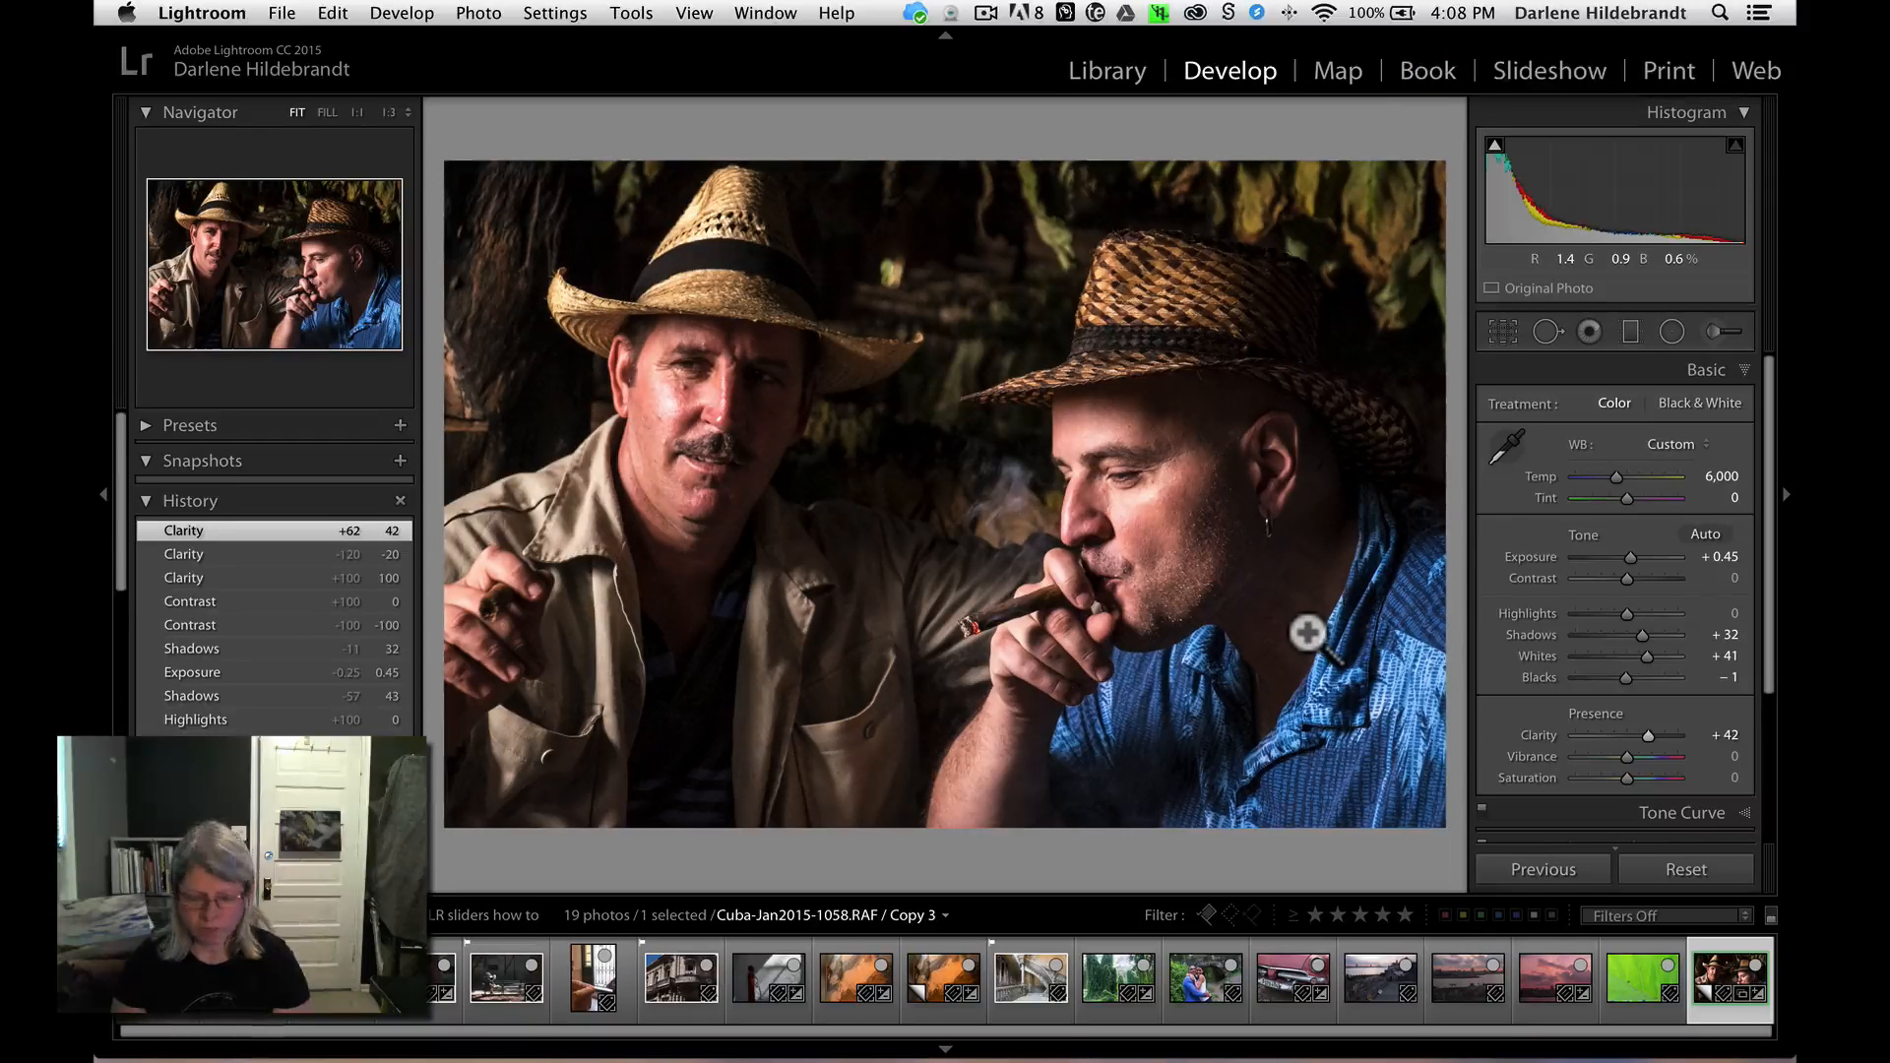
# - Open the second of the two orange wall mural photos in the Develop module and set Clarity to +100
pyautogui.press('g')
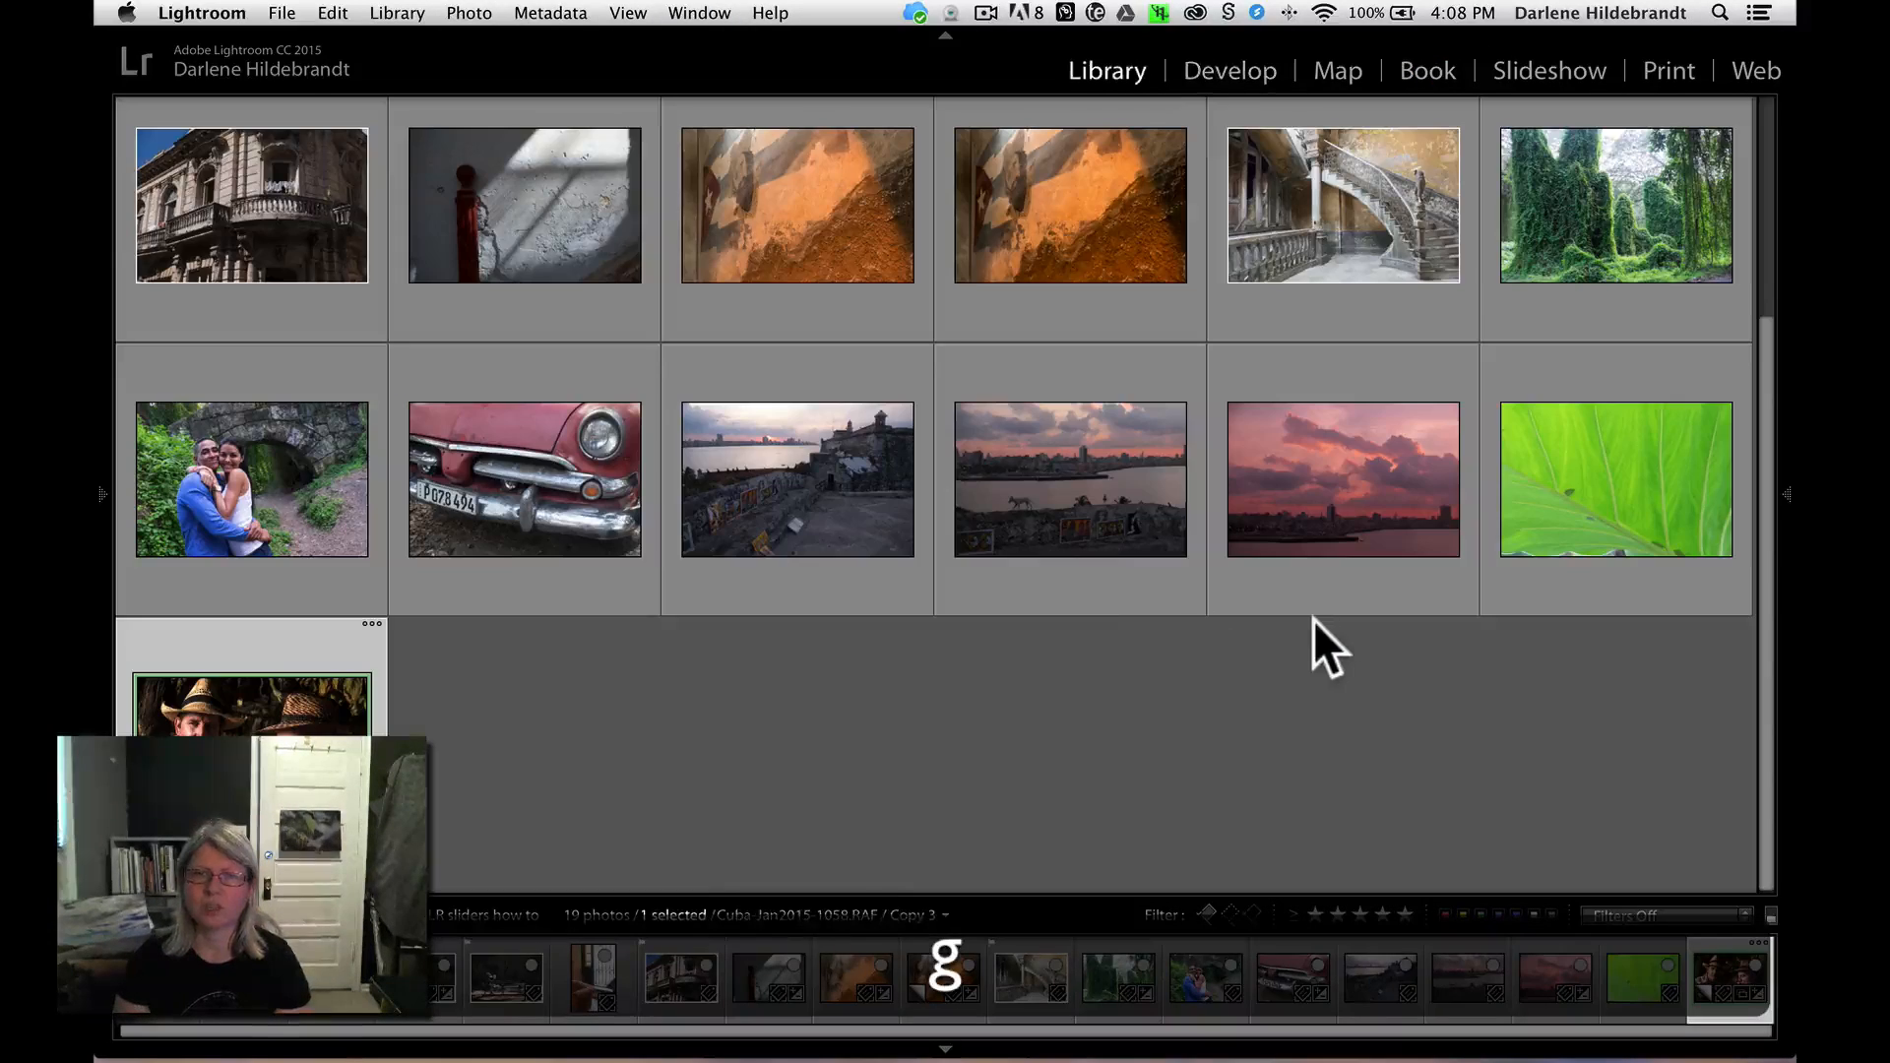
pyautogui.scroll(3, 1098, 606)
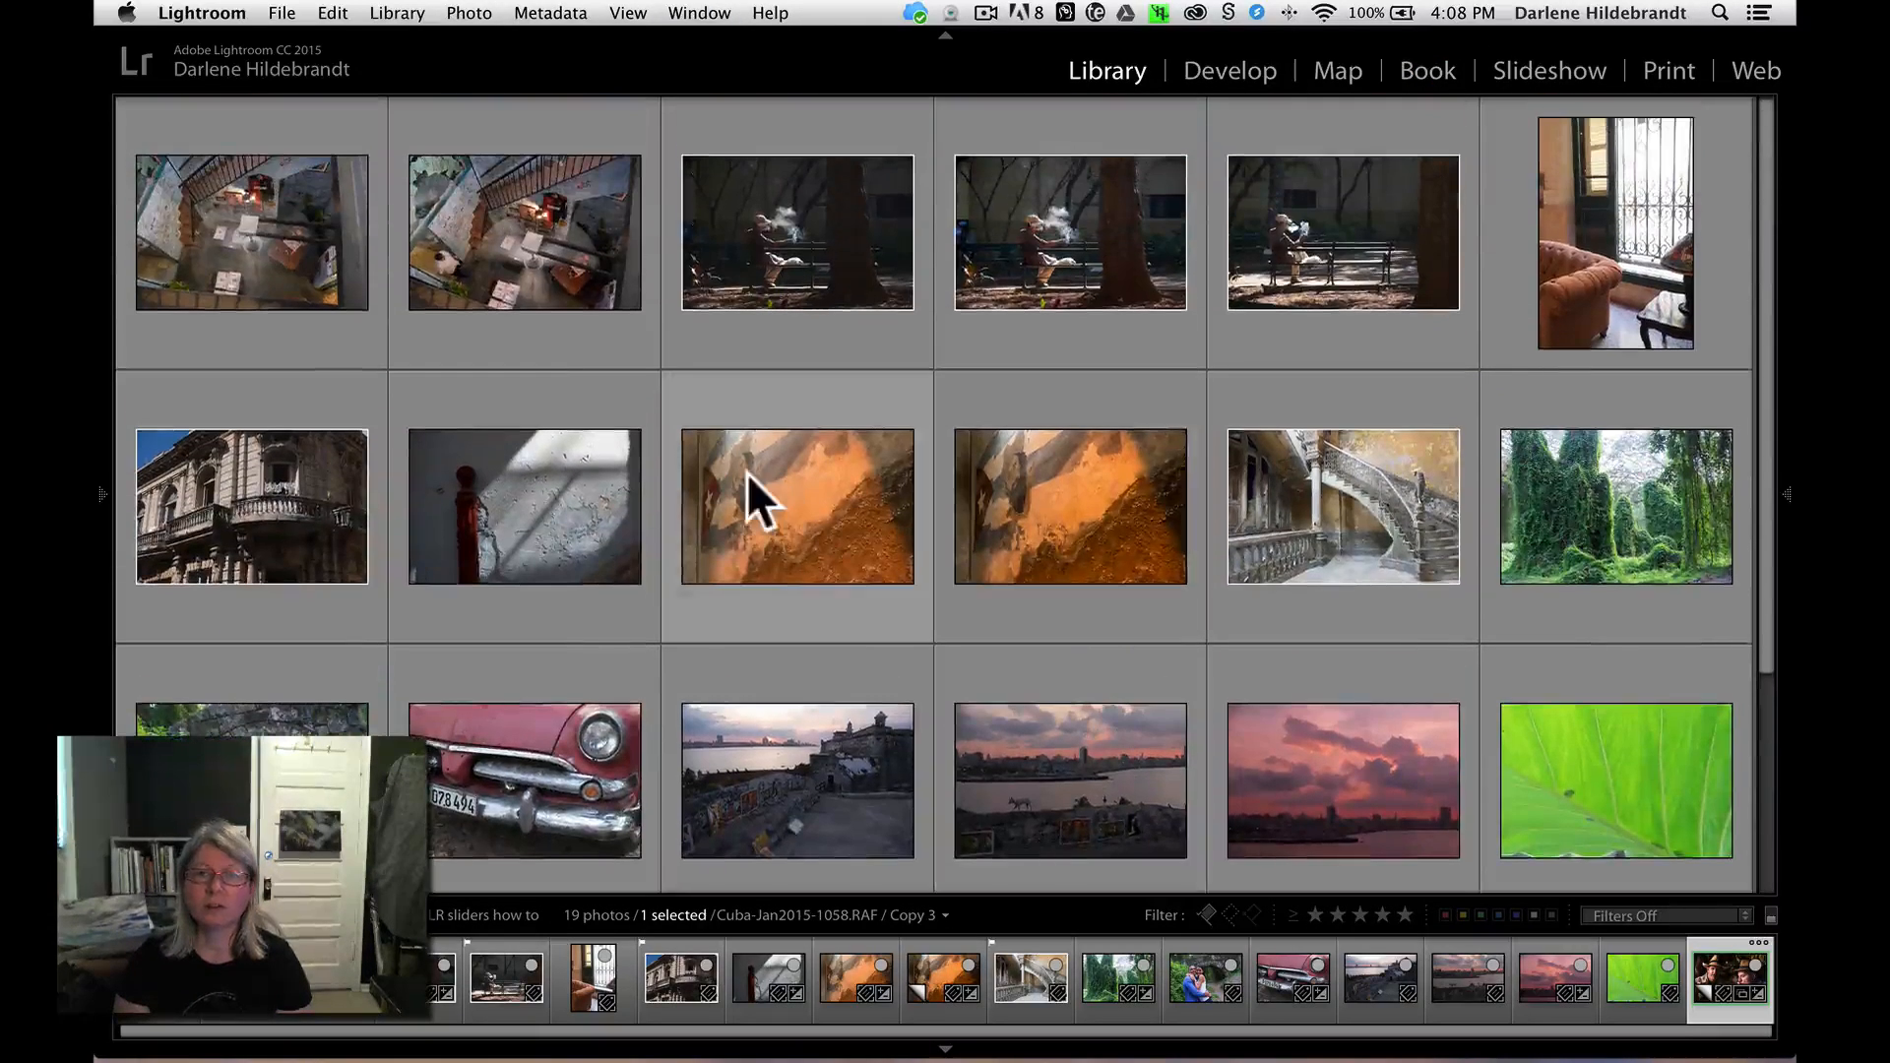
pyautogui.click(1105, 540)
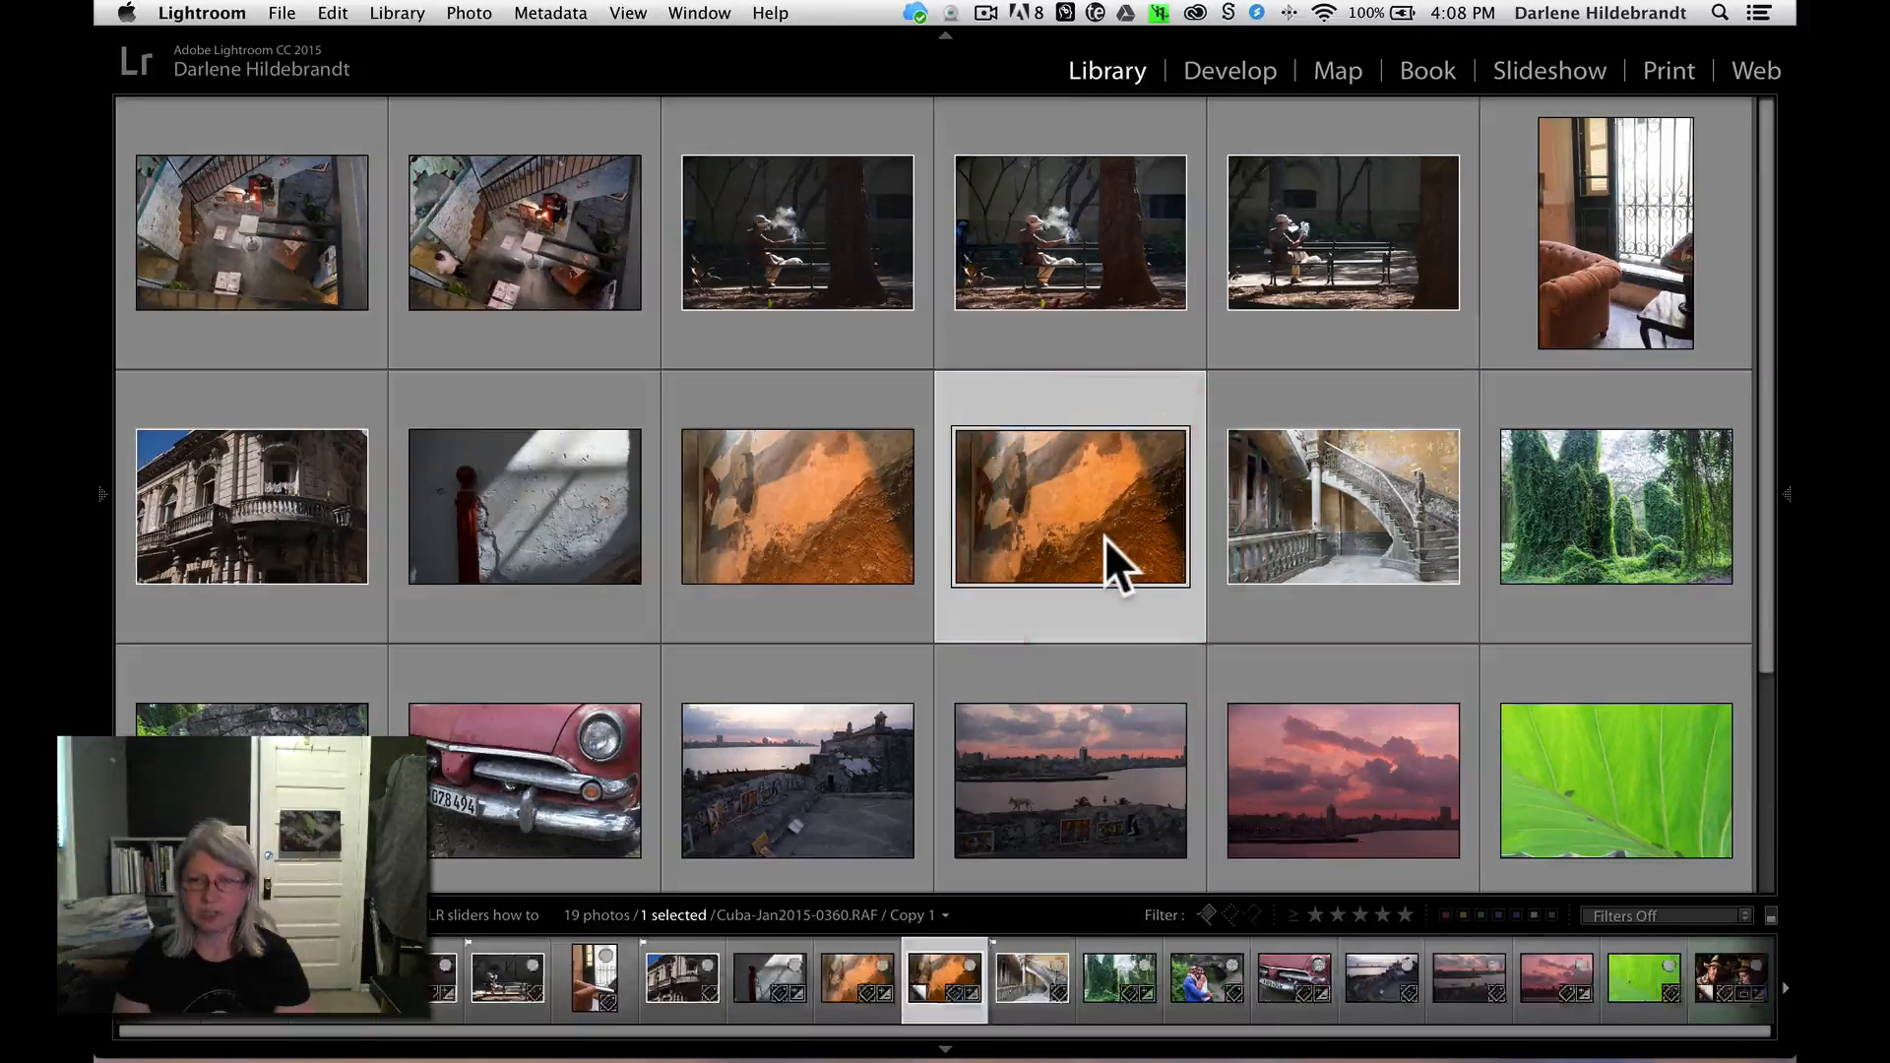
pyautogui.press('d')
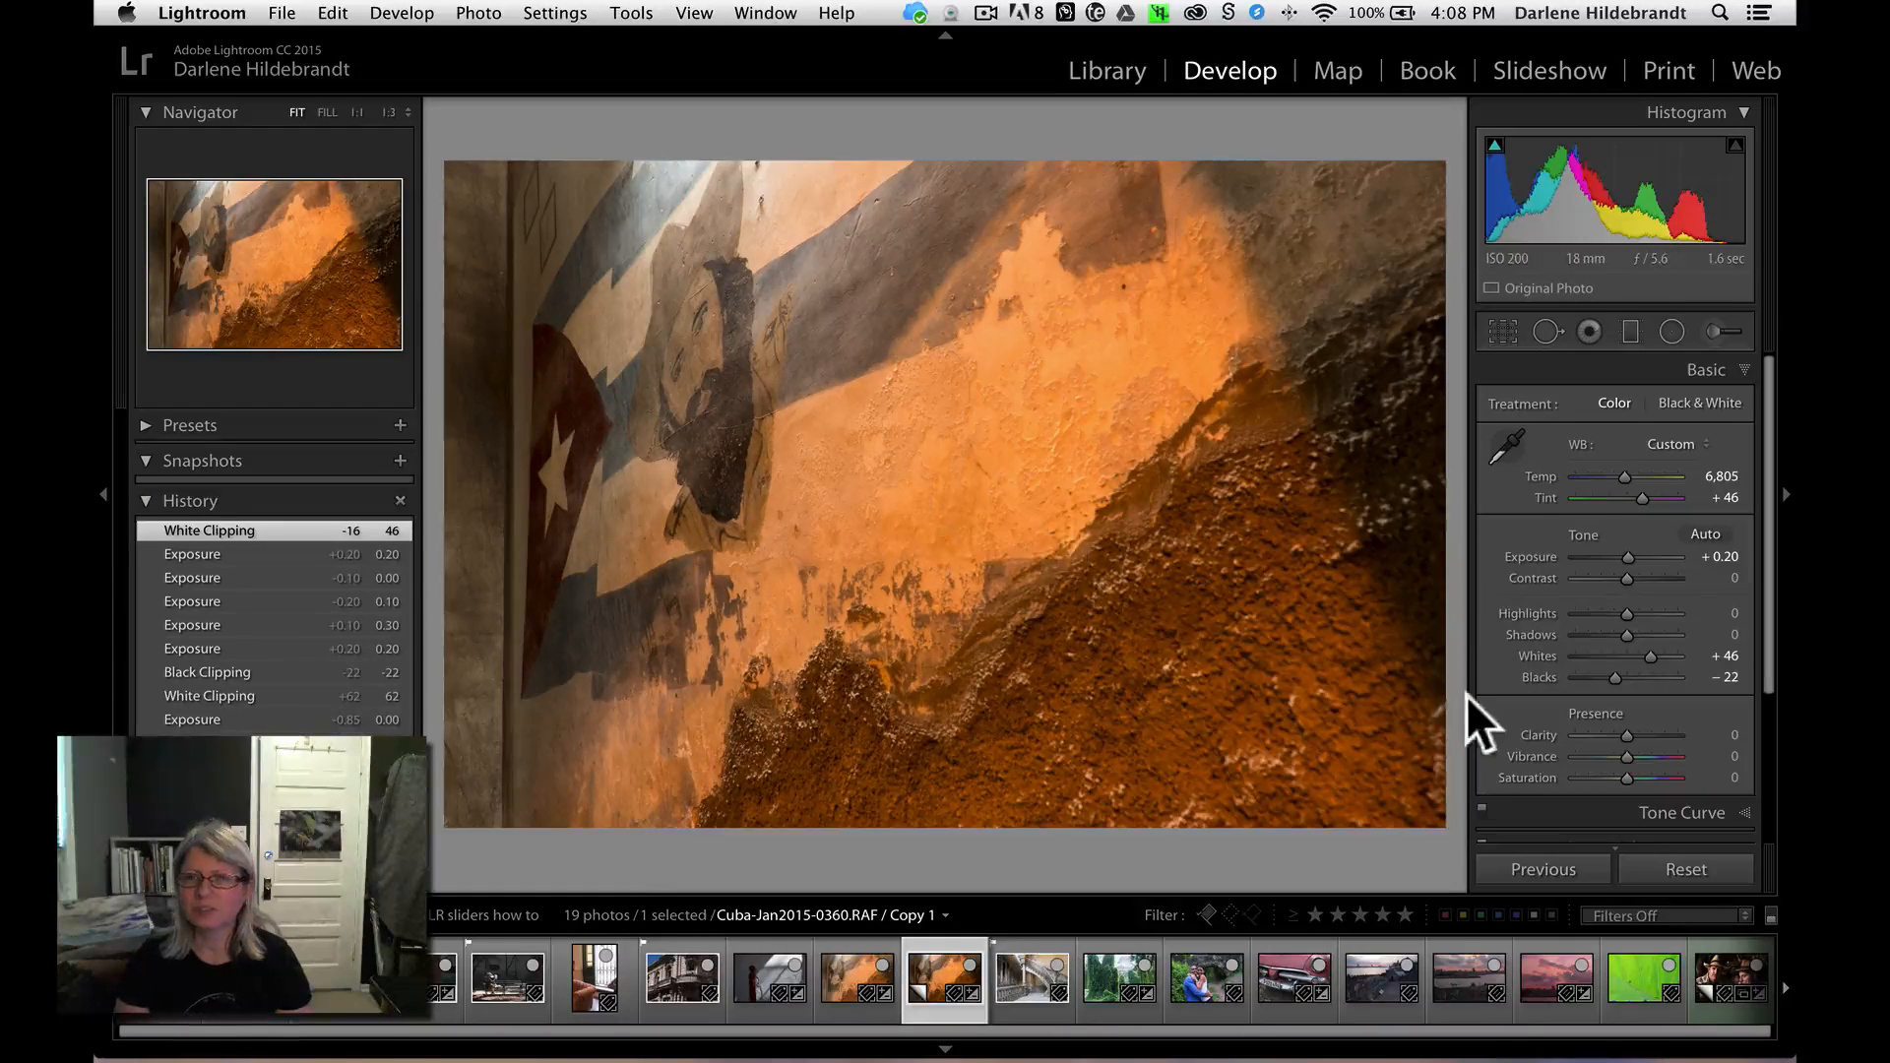
pyautogui.moveTo(1625, 737); pyautogui.dragTo(1713, 739)
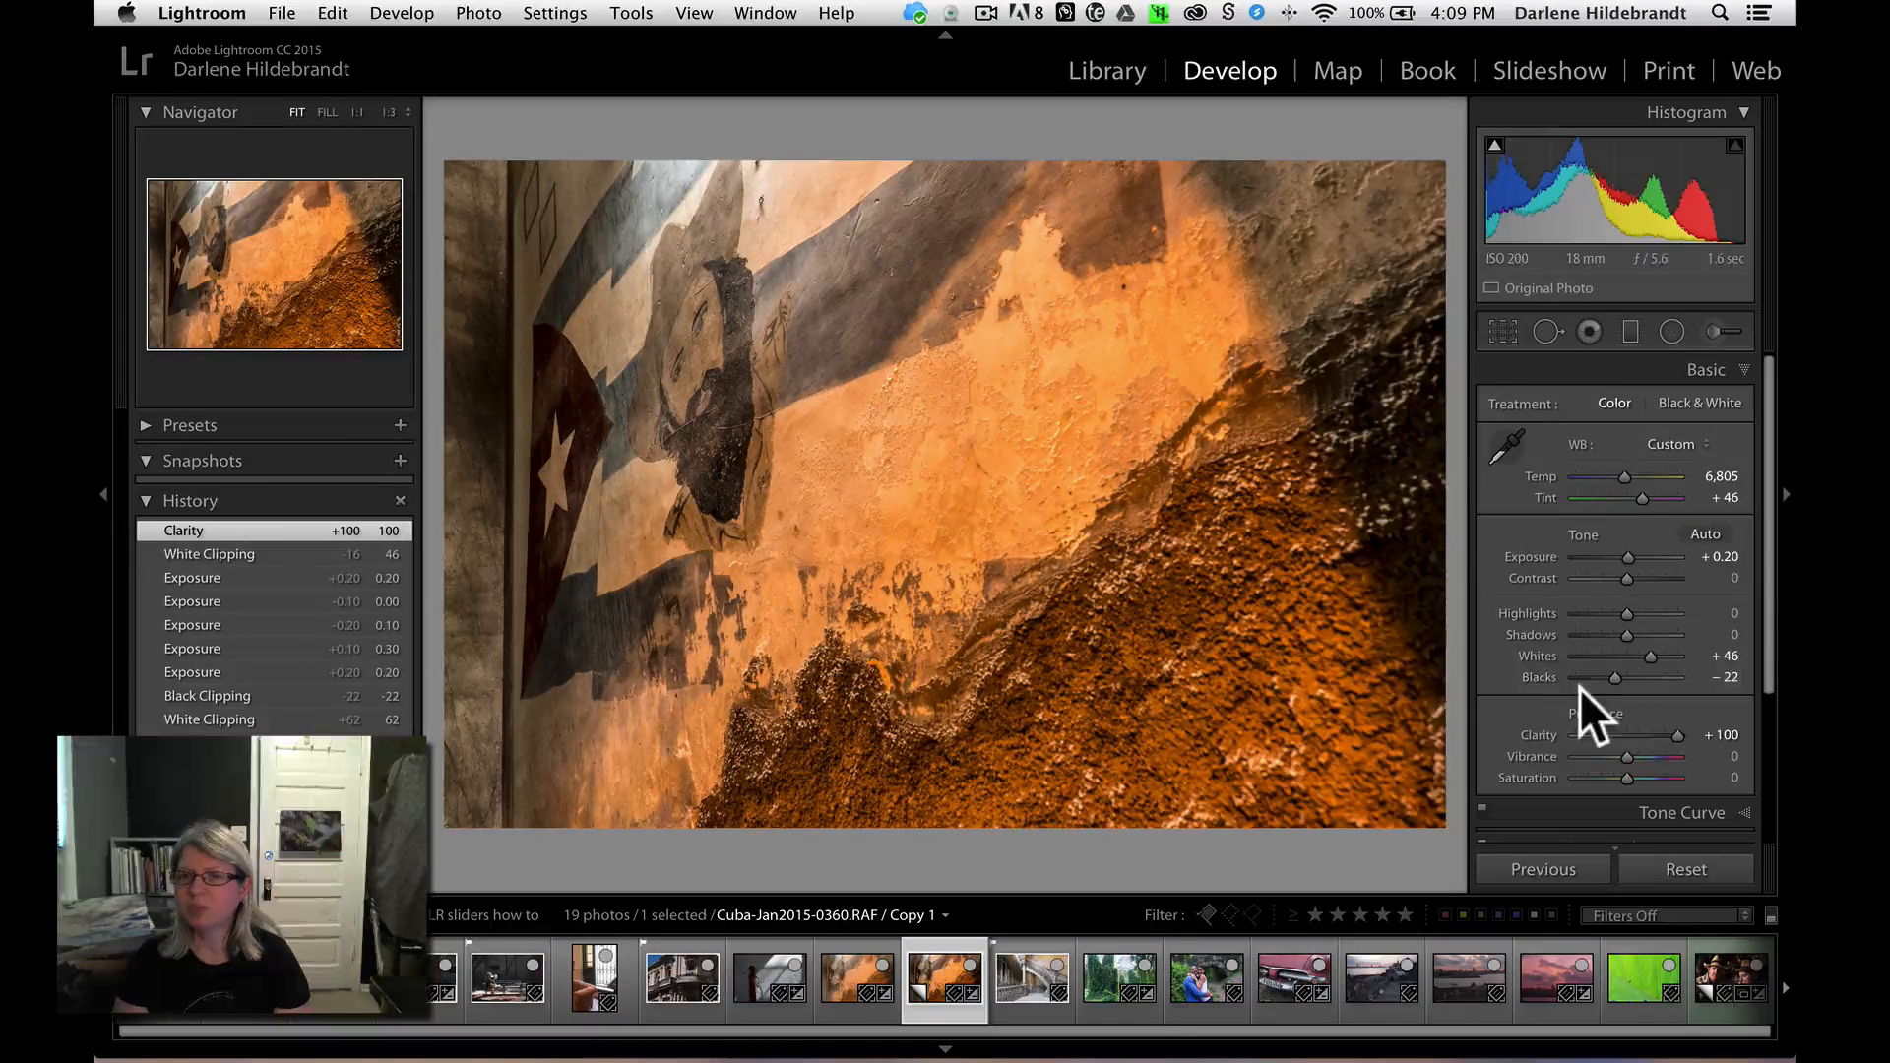
pyautogui.click(1680, 734)
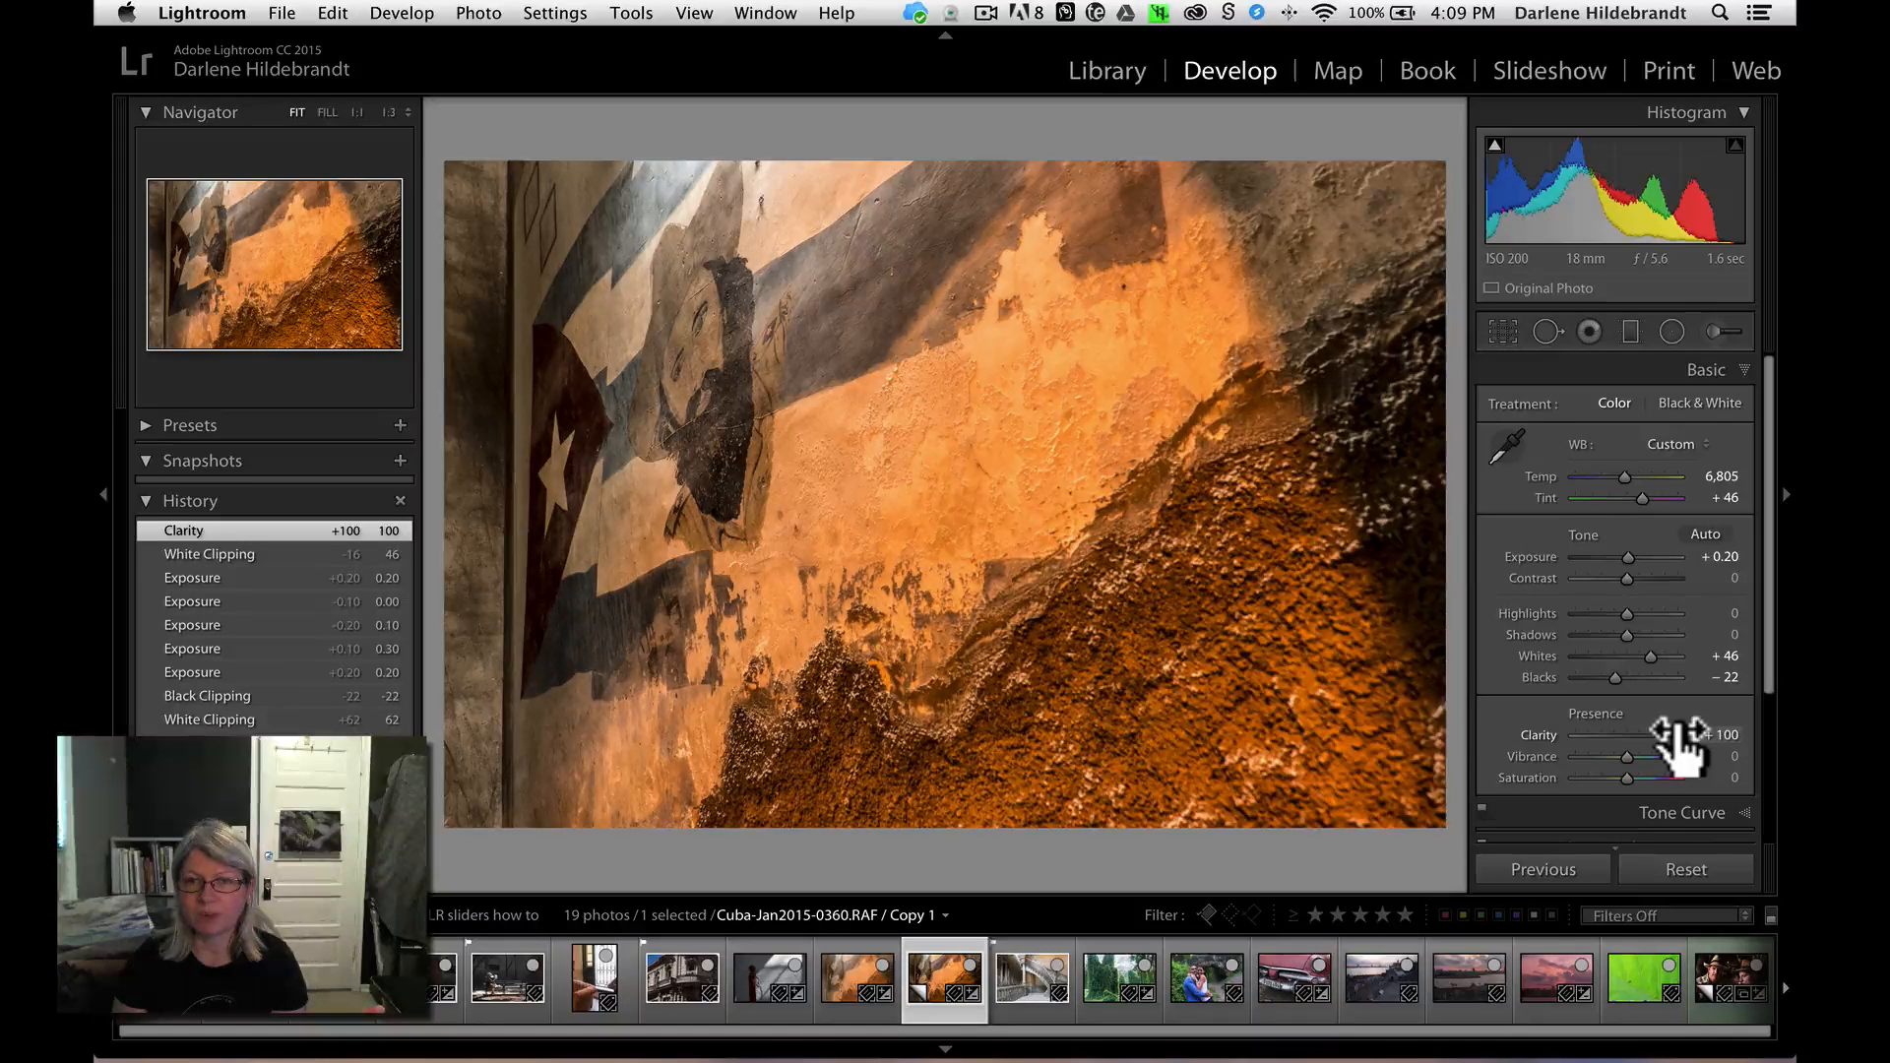
# - Add a diagonal graduated filter across the mural photo, softening the rough lower-right wall with the filter's Clarity at -100
pyautogui.click(1629, 330)
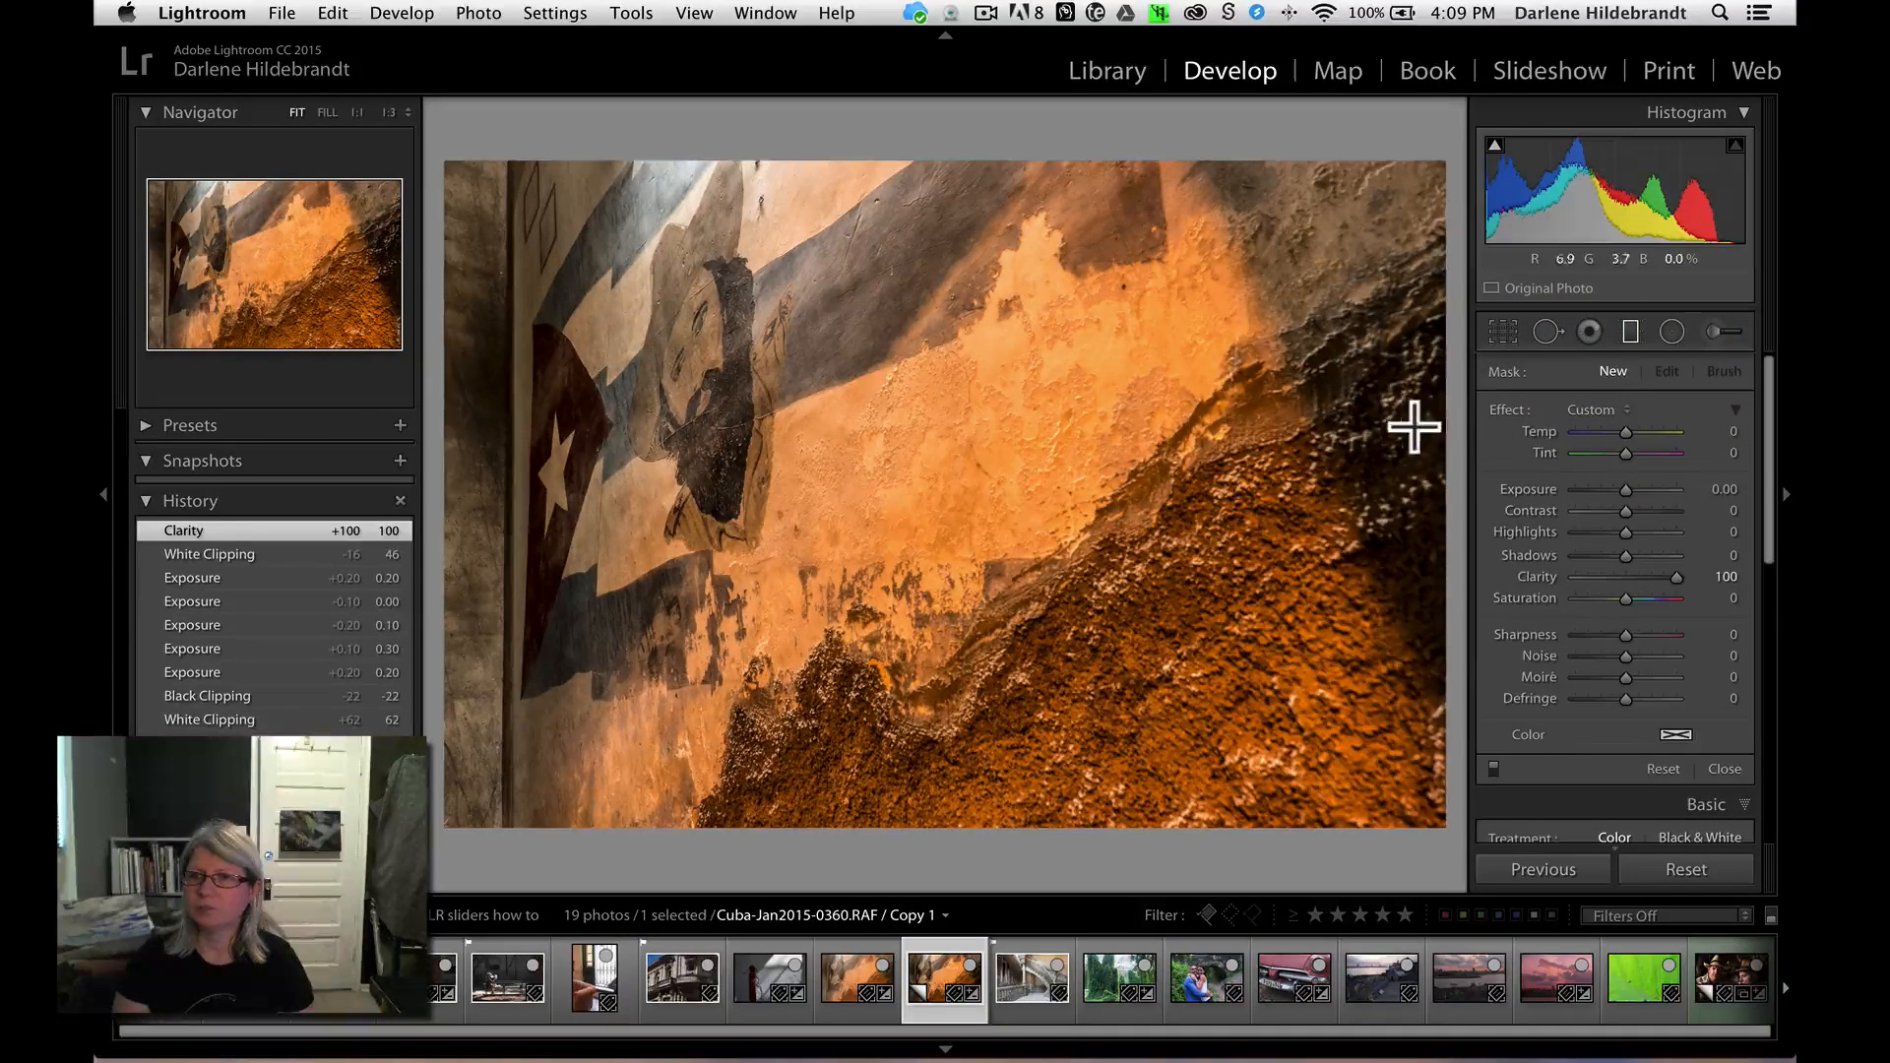
pyautogui.moveTo(1000, 679); pyautogui.dragTo(864, 395)
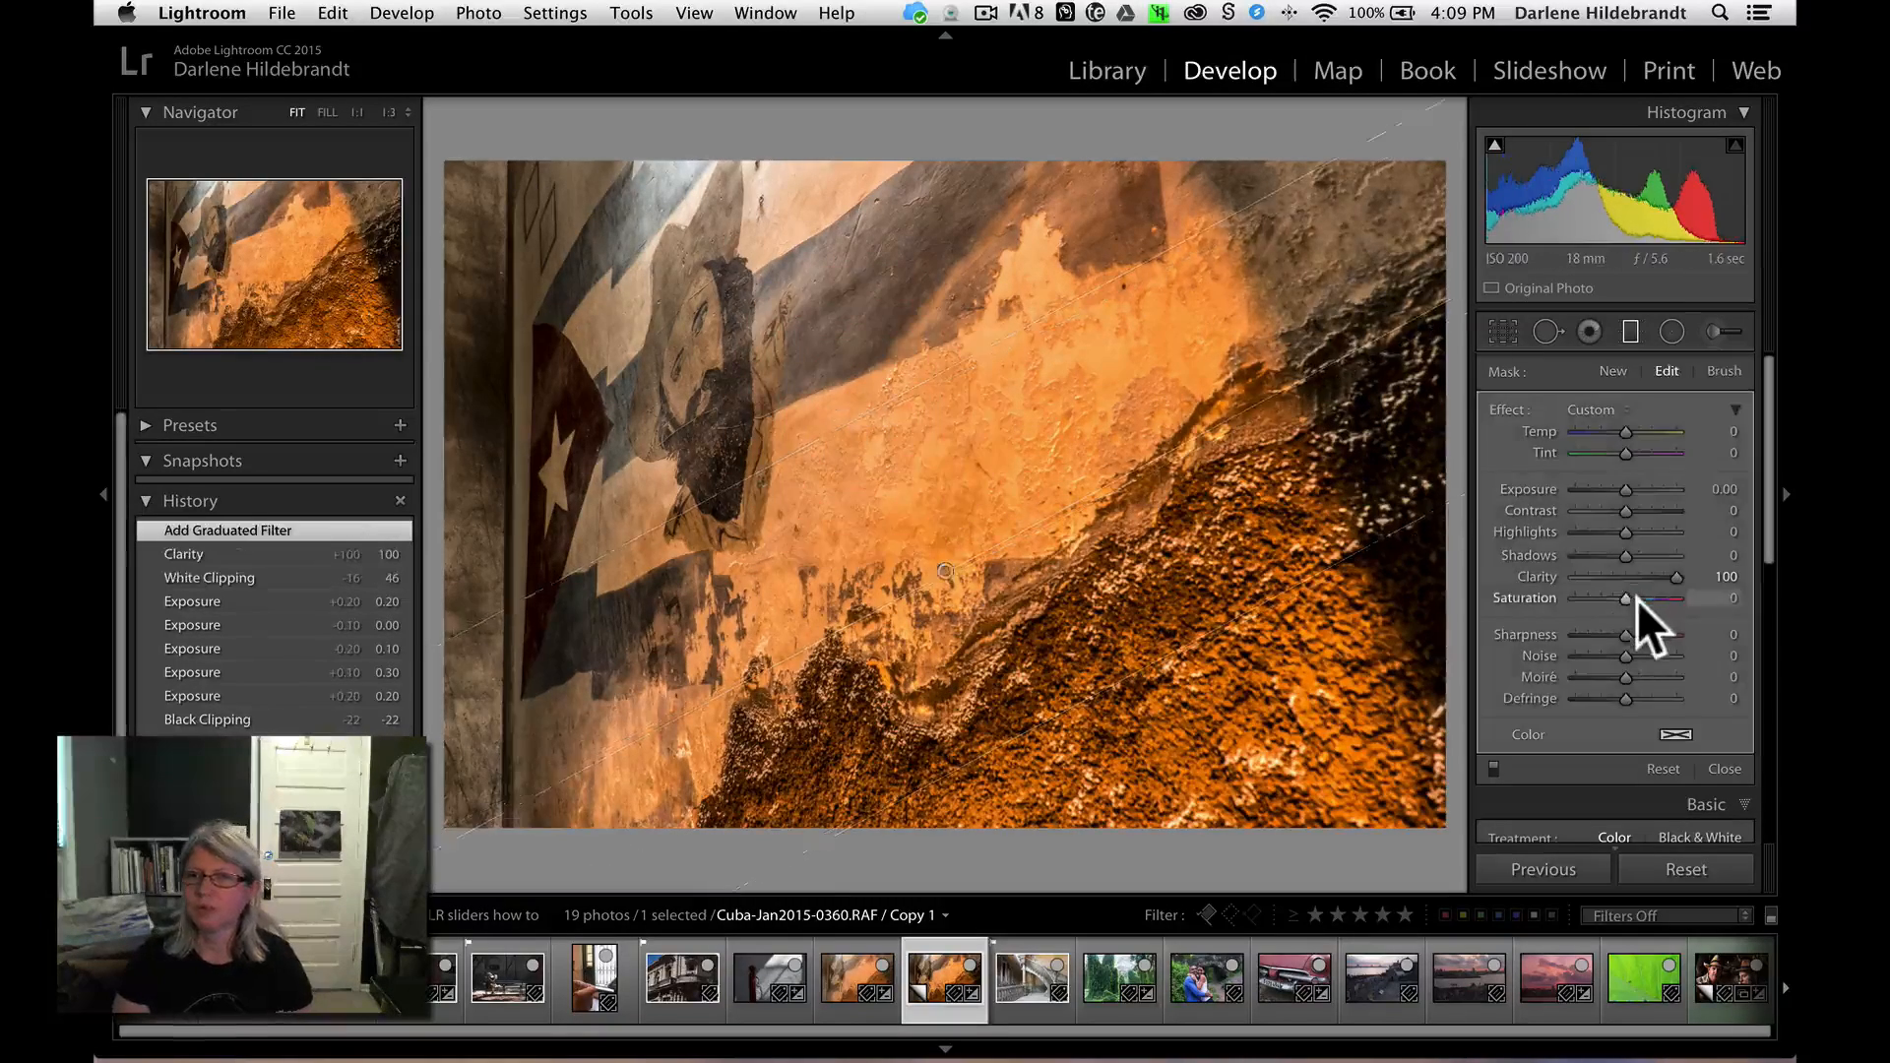
pyautogui.moveTo(1616, 572); pyautogui.dragTo(1517, 572)
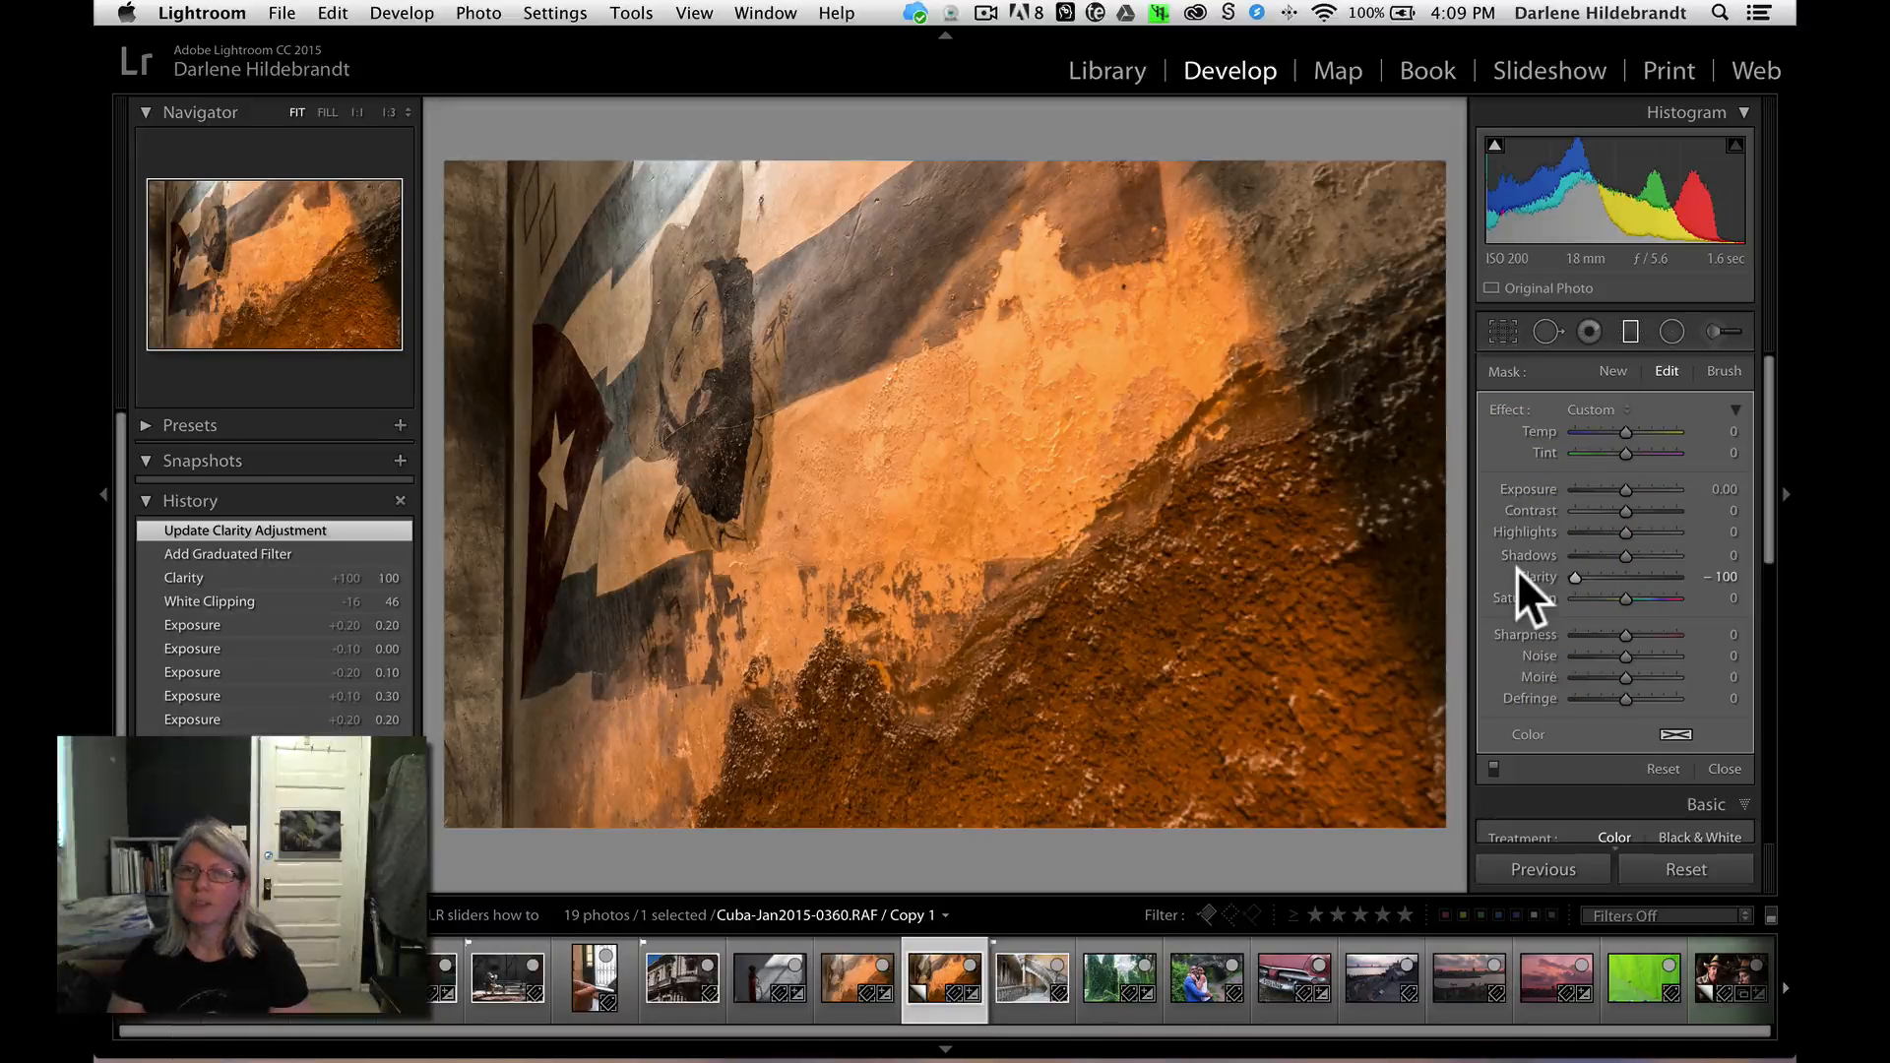
pyautogui.press('m')
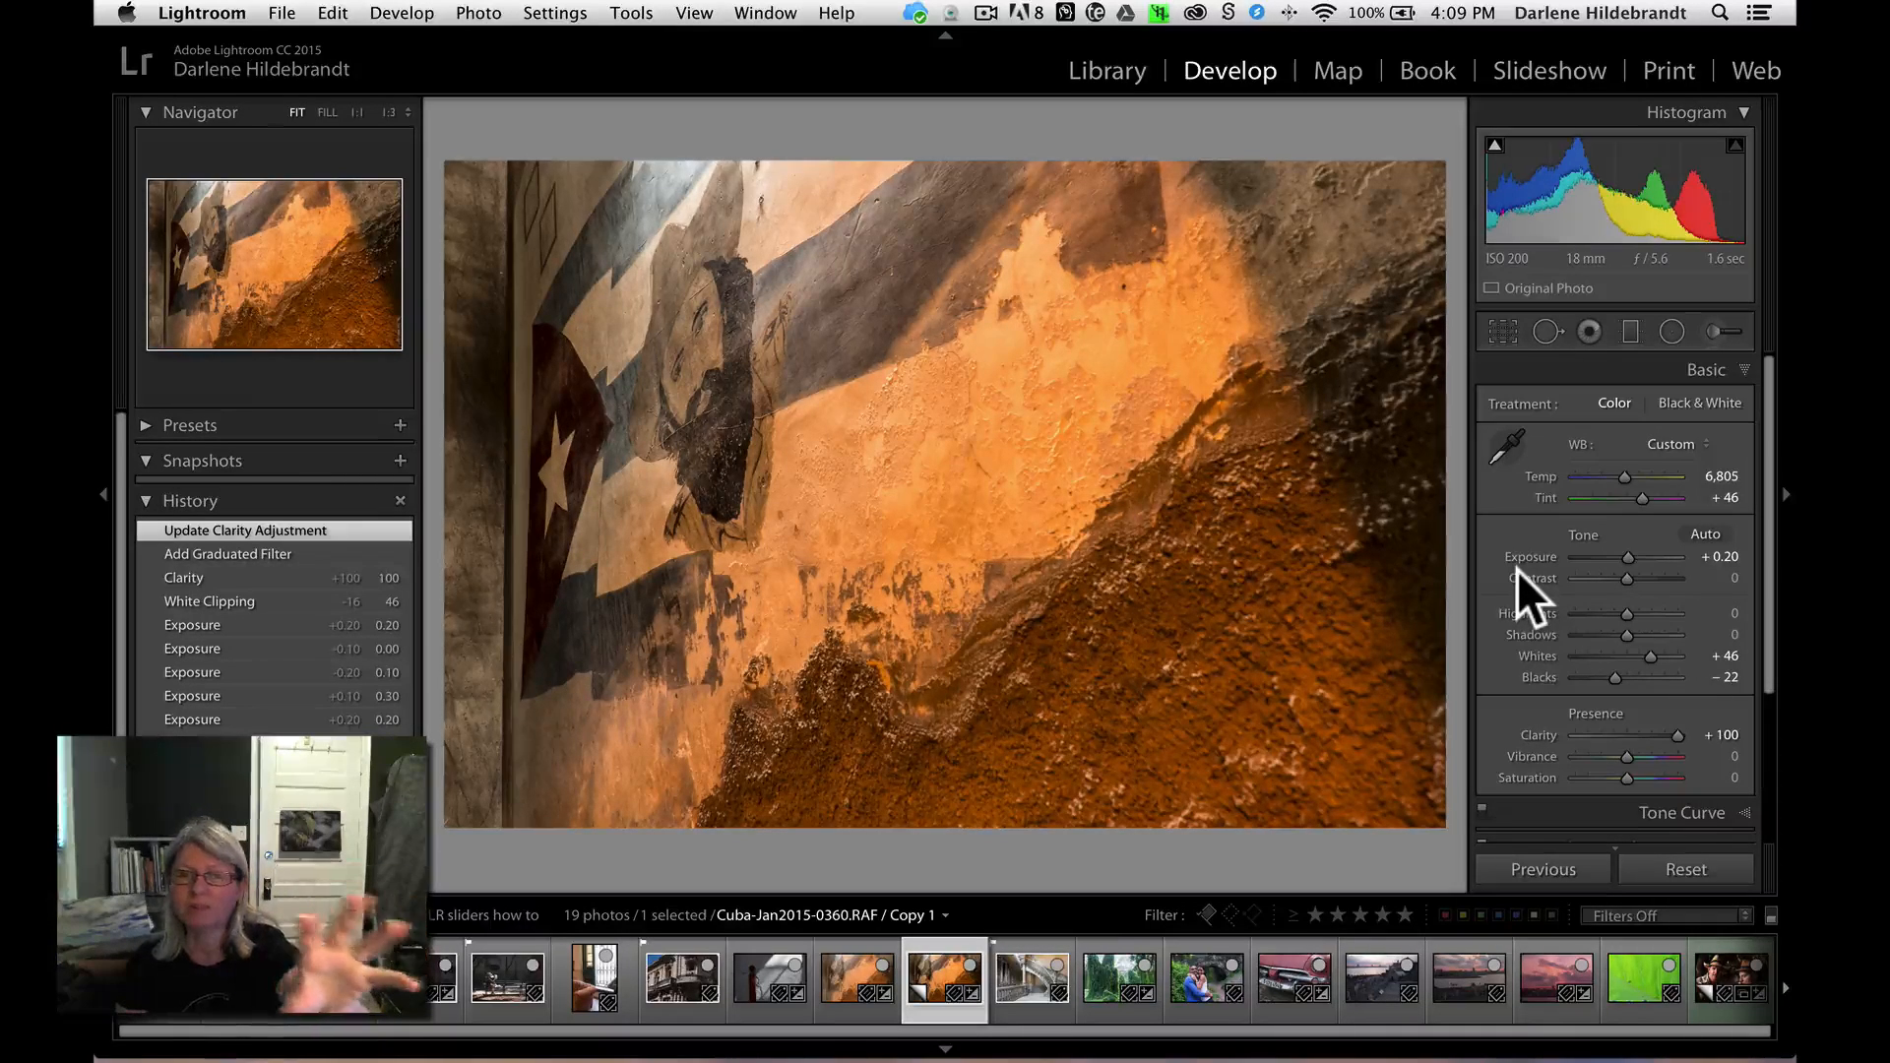
# - Compare the mural photo's before and after versions several times, ending on the edited version
pyautogui.press('\\')
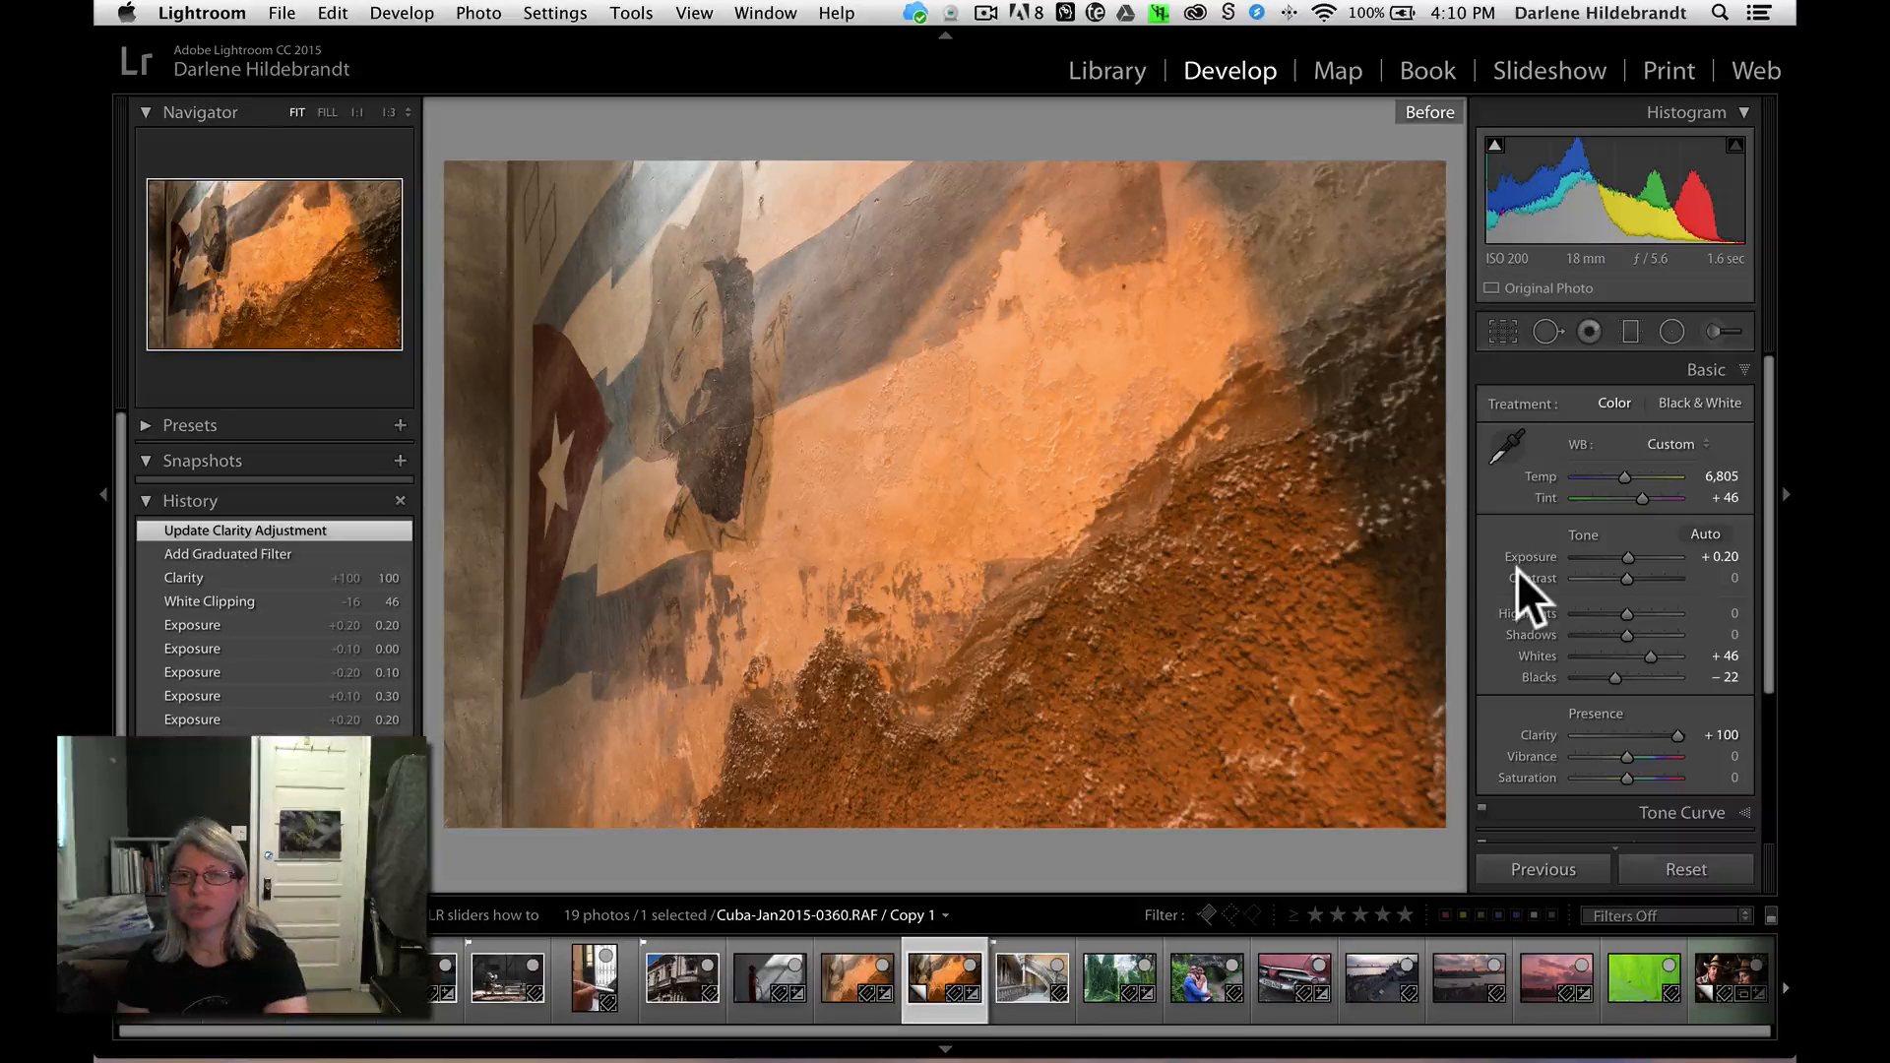
pyautogui.press('\\')
pyautogui.press('\\')
pyautogui.press('\\')
pyautogui.press('\\')
pyautogui.press('\\')
pyautogui.press('\\')
pyautogui.press('\\')
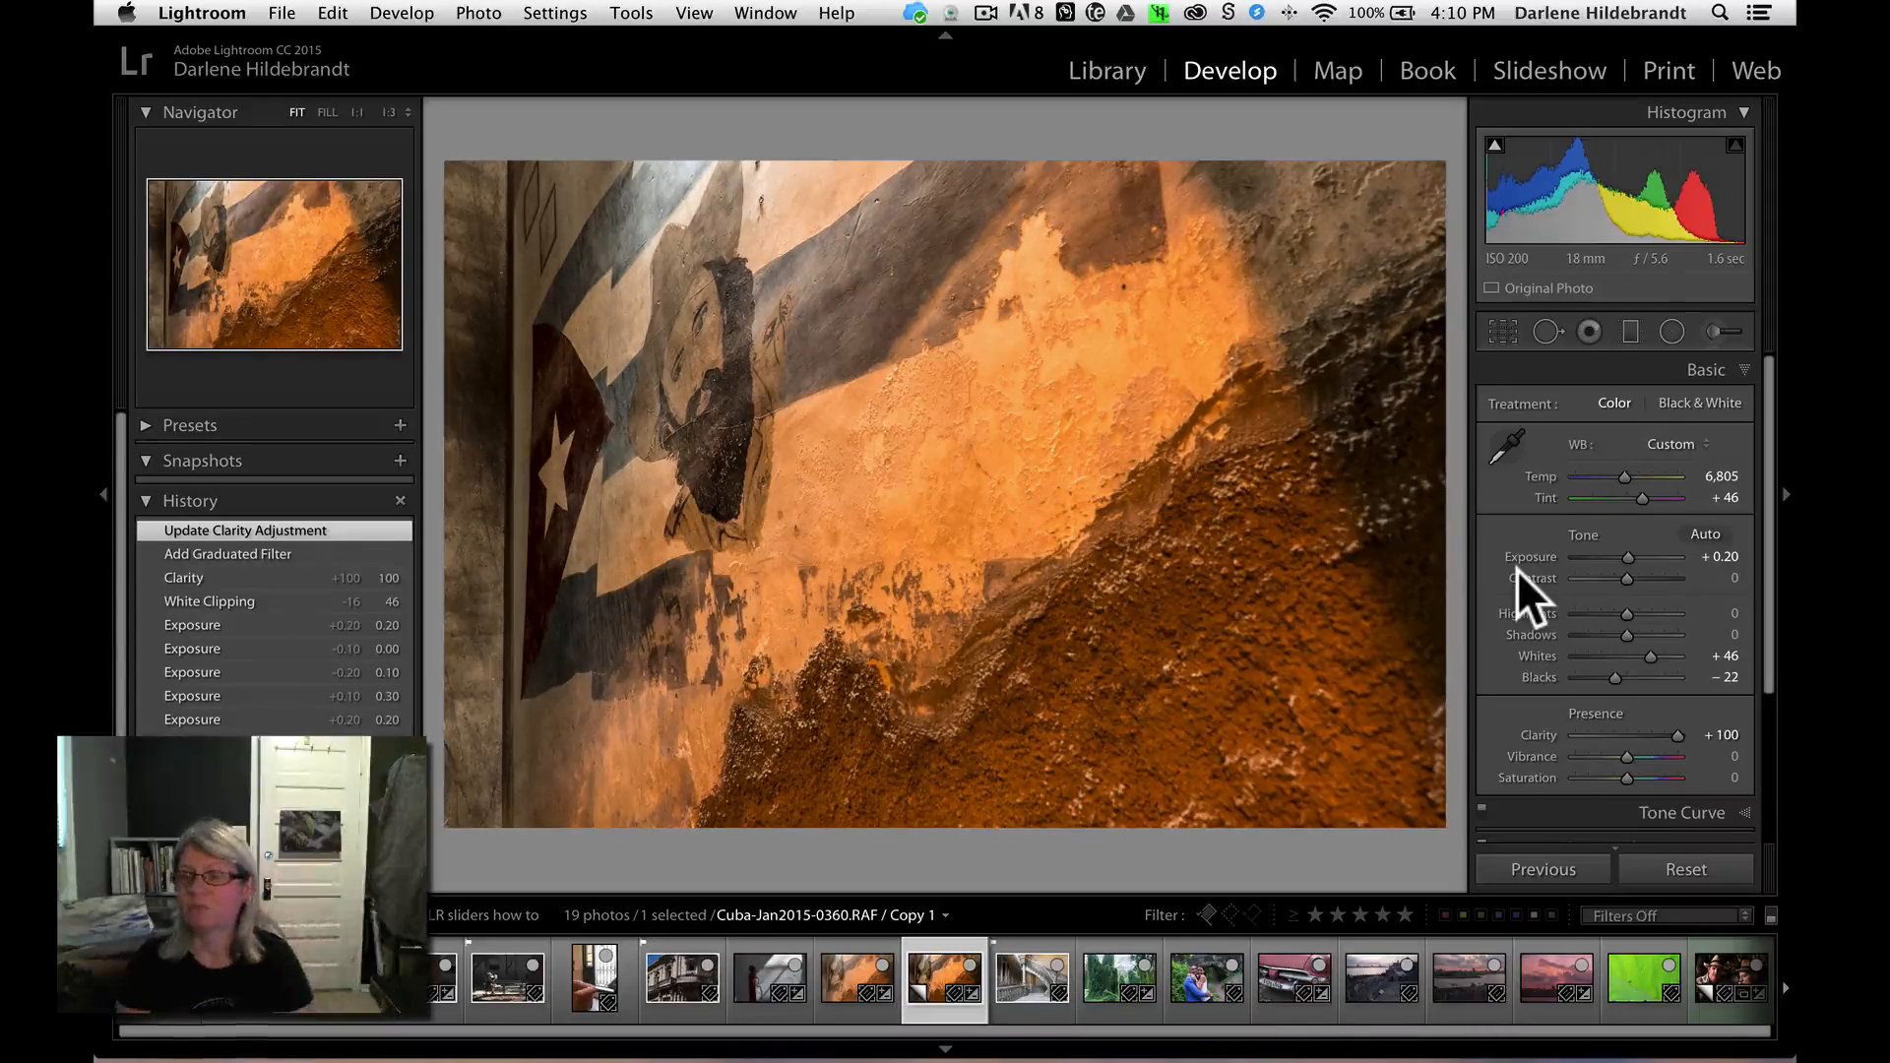
# - Check the mural photo's unedited version once more and return to the edited version
pyautogui.press('\\')
pyautogui.press('\\')
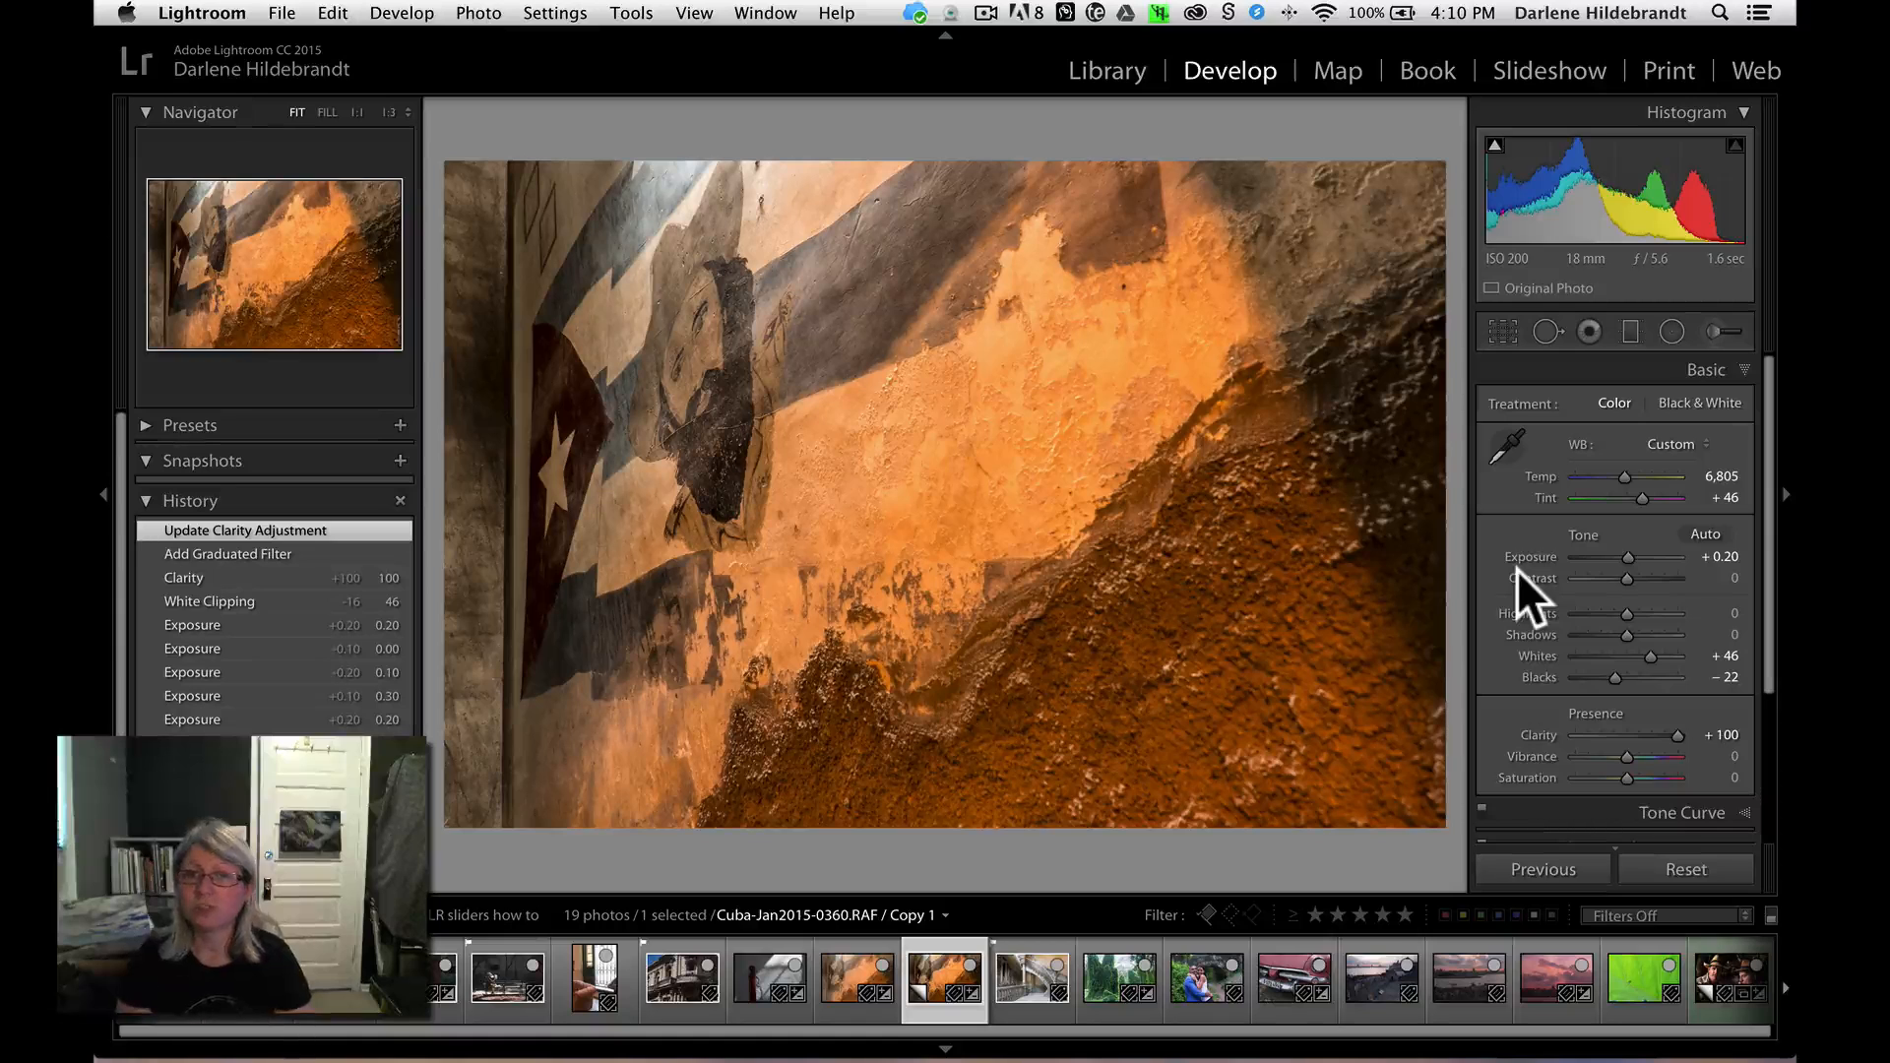
# - Open the photo of the red post against the cracked plaster wall in the Develop module and set Clarity to +100
pyautogui.press('g')
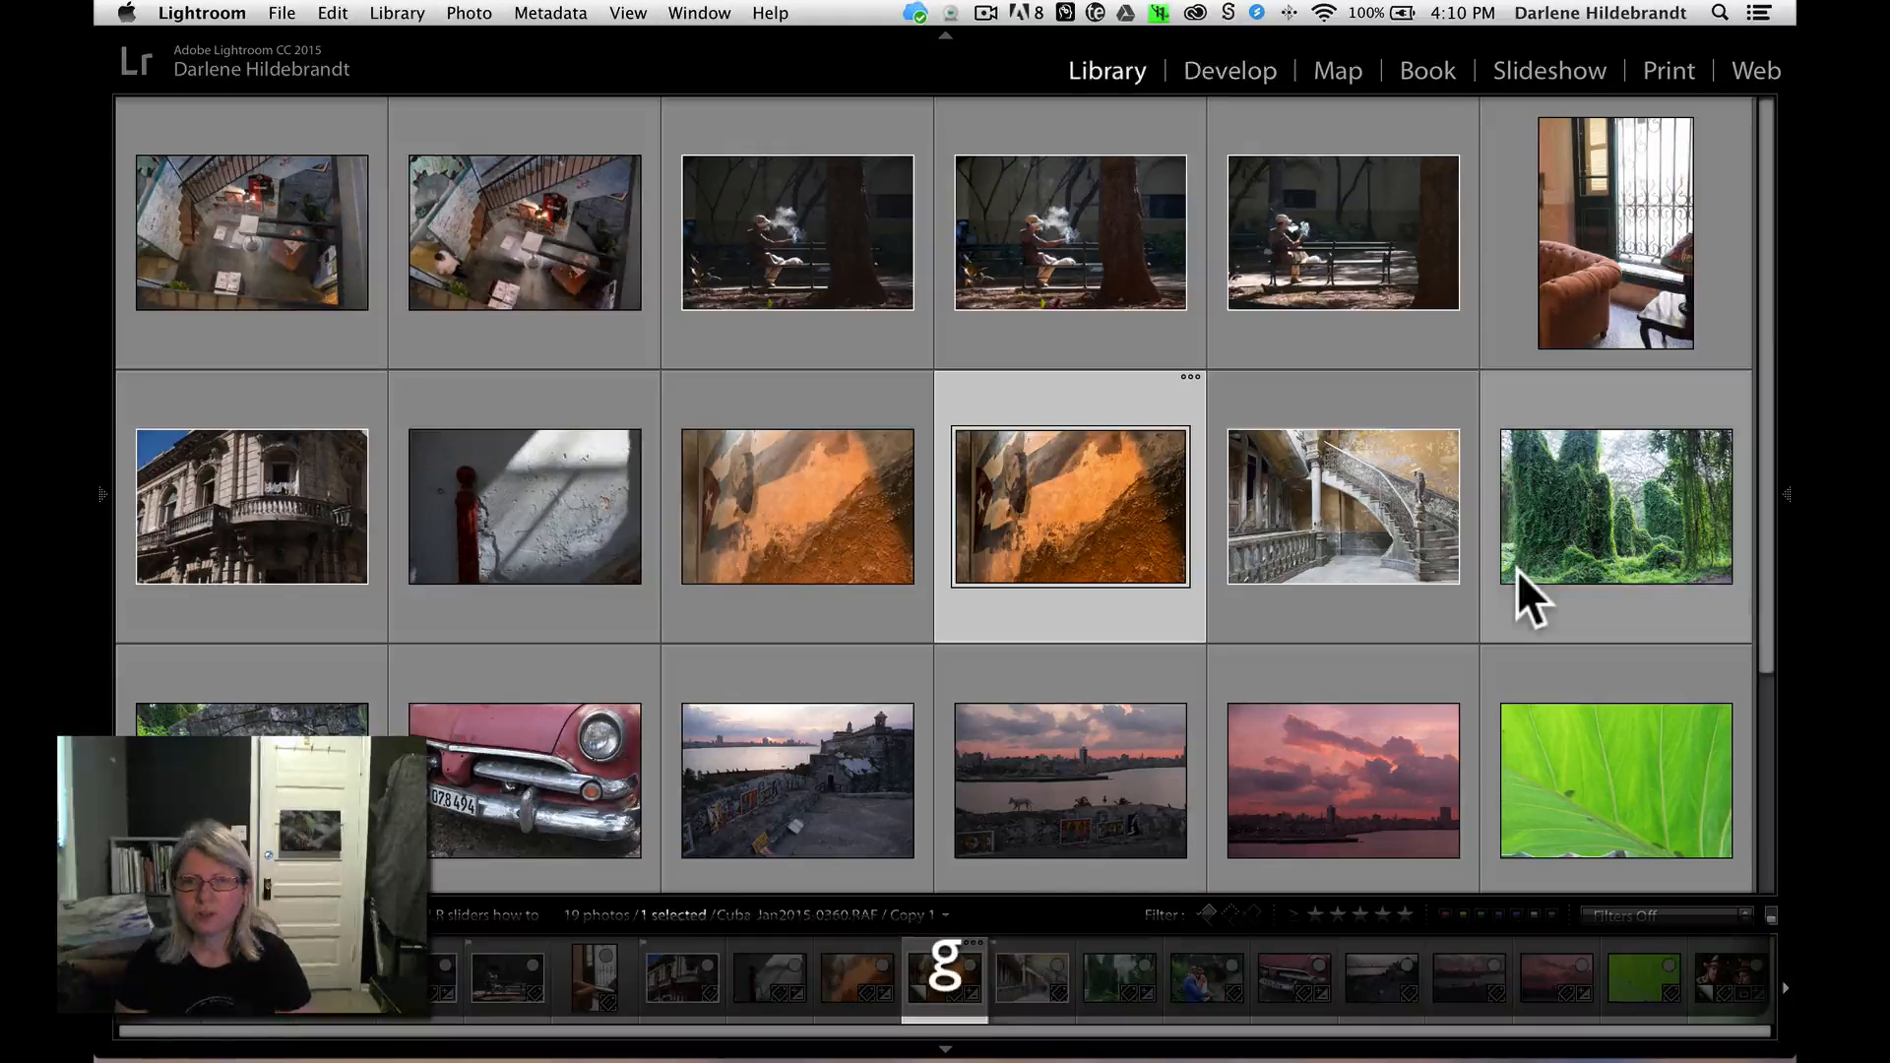
pyautogui.press('Left')
pyautogui.press('Left')
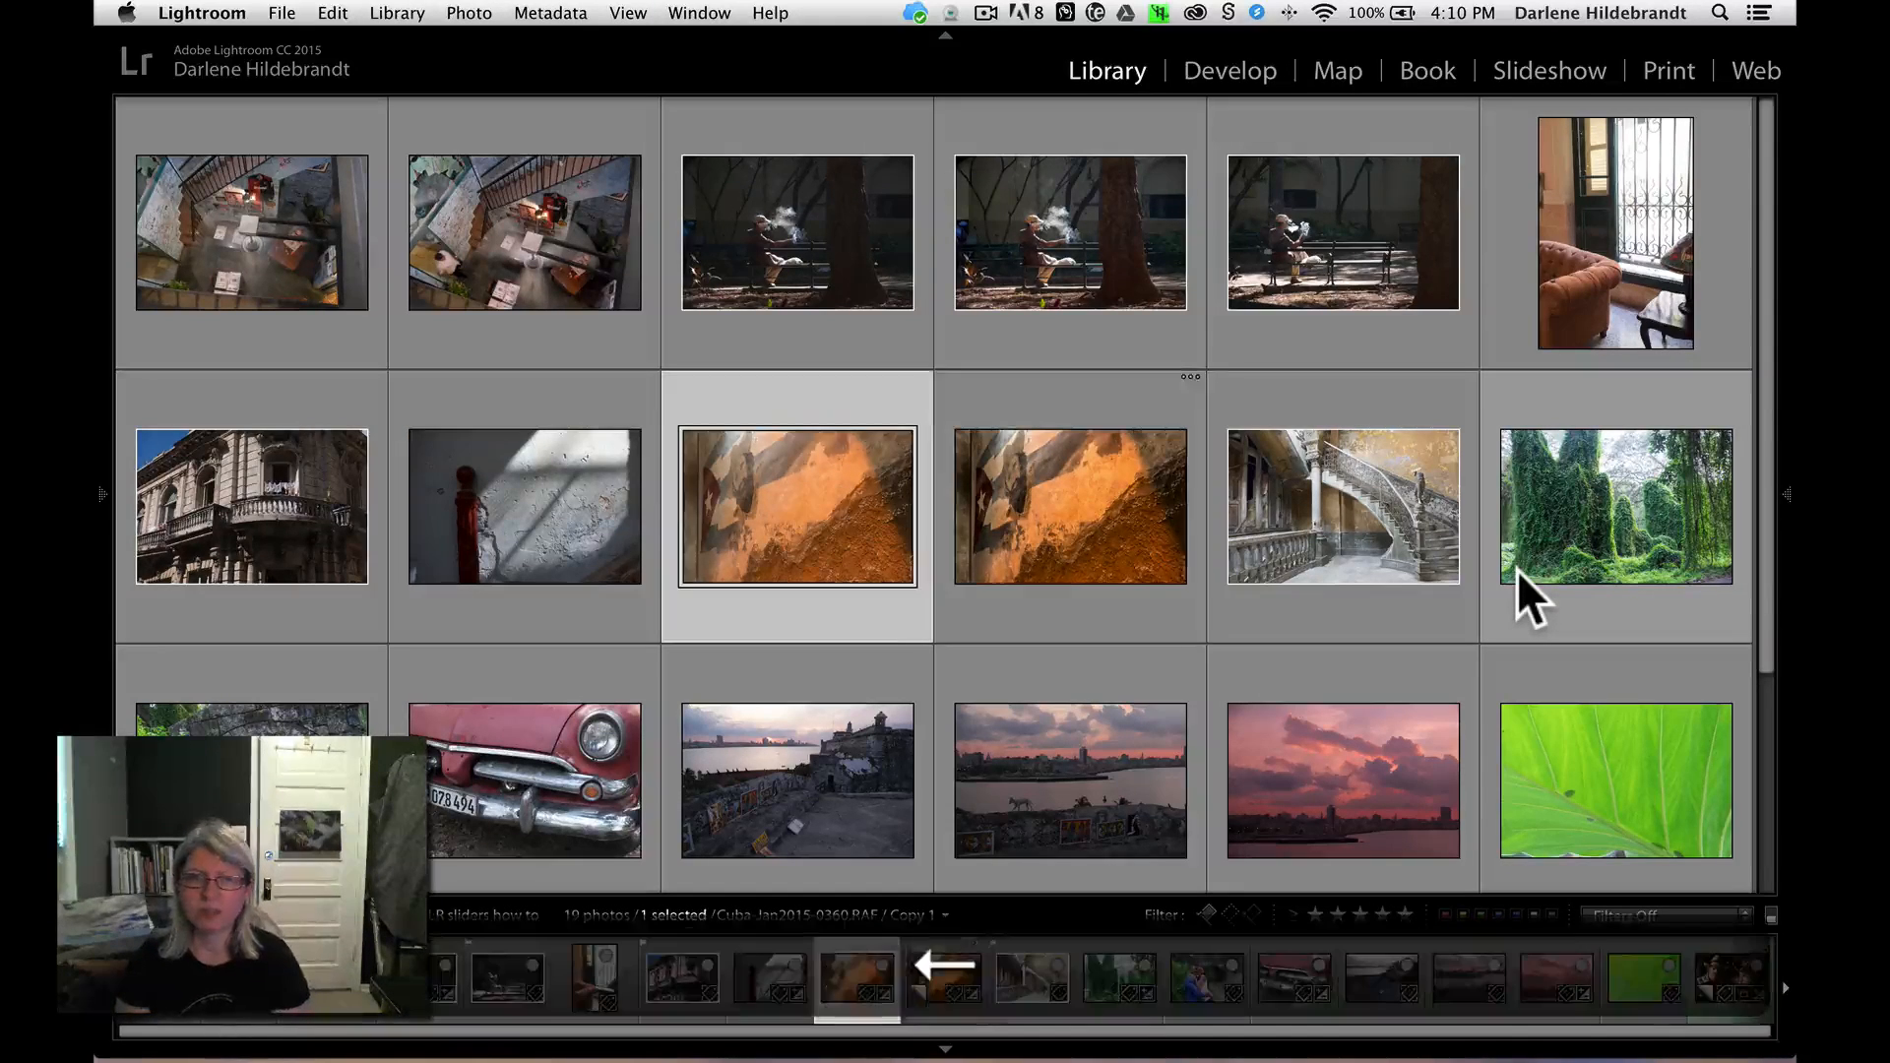
pyautogui.press('d')
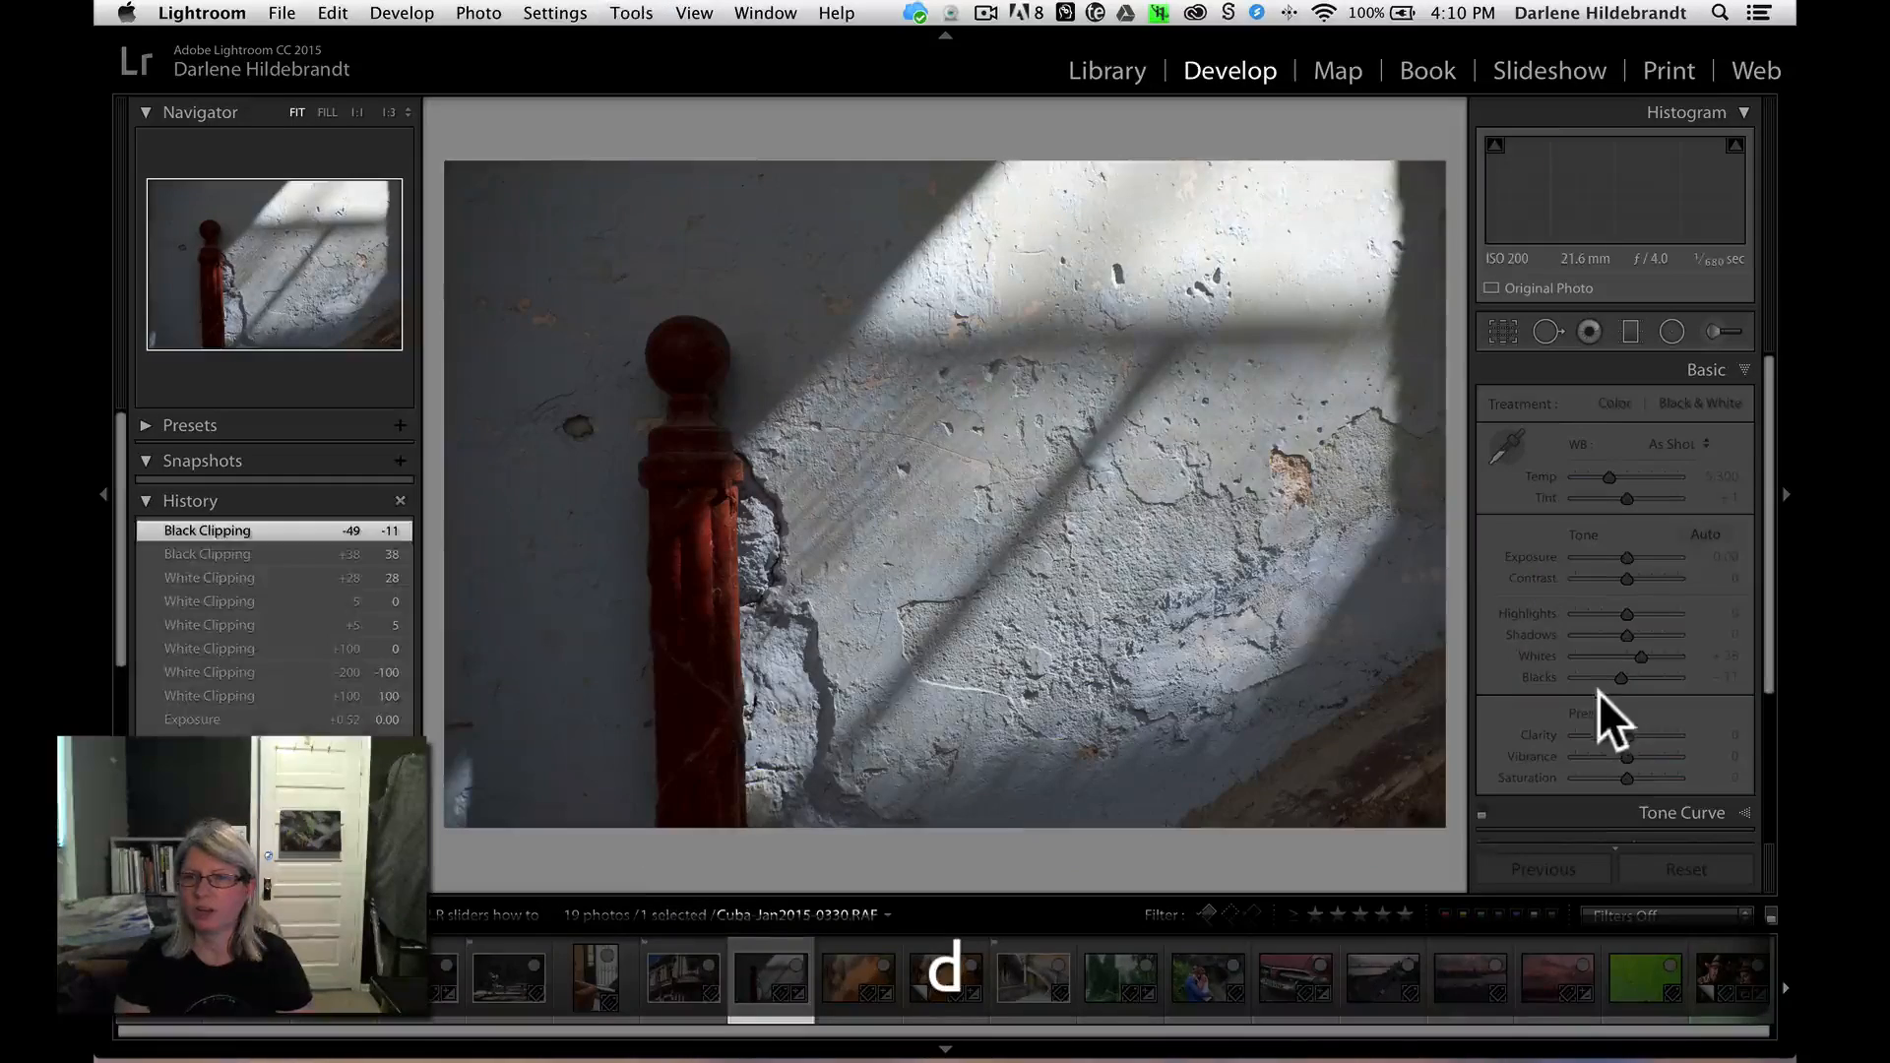
pyautogui.moveTo(1628, 736); pyautogui.dragTo(1637, 735)
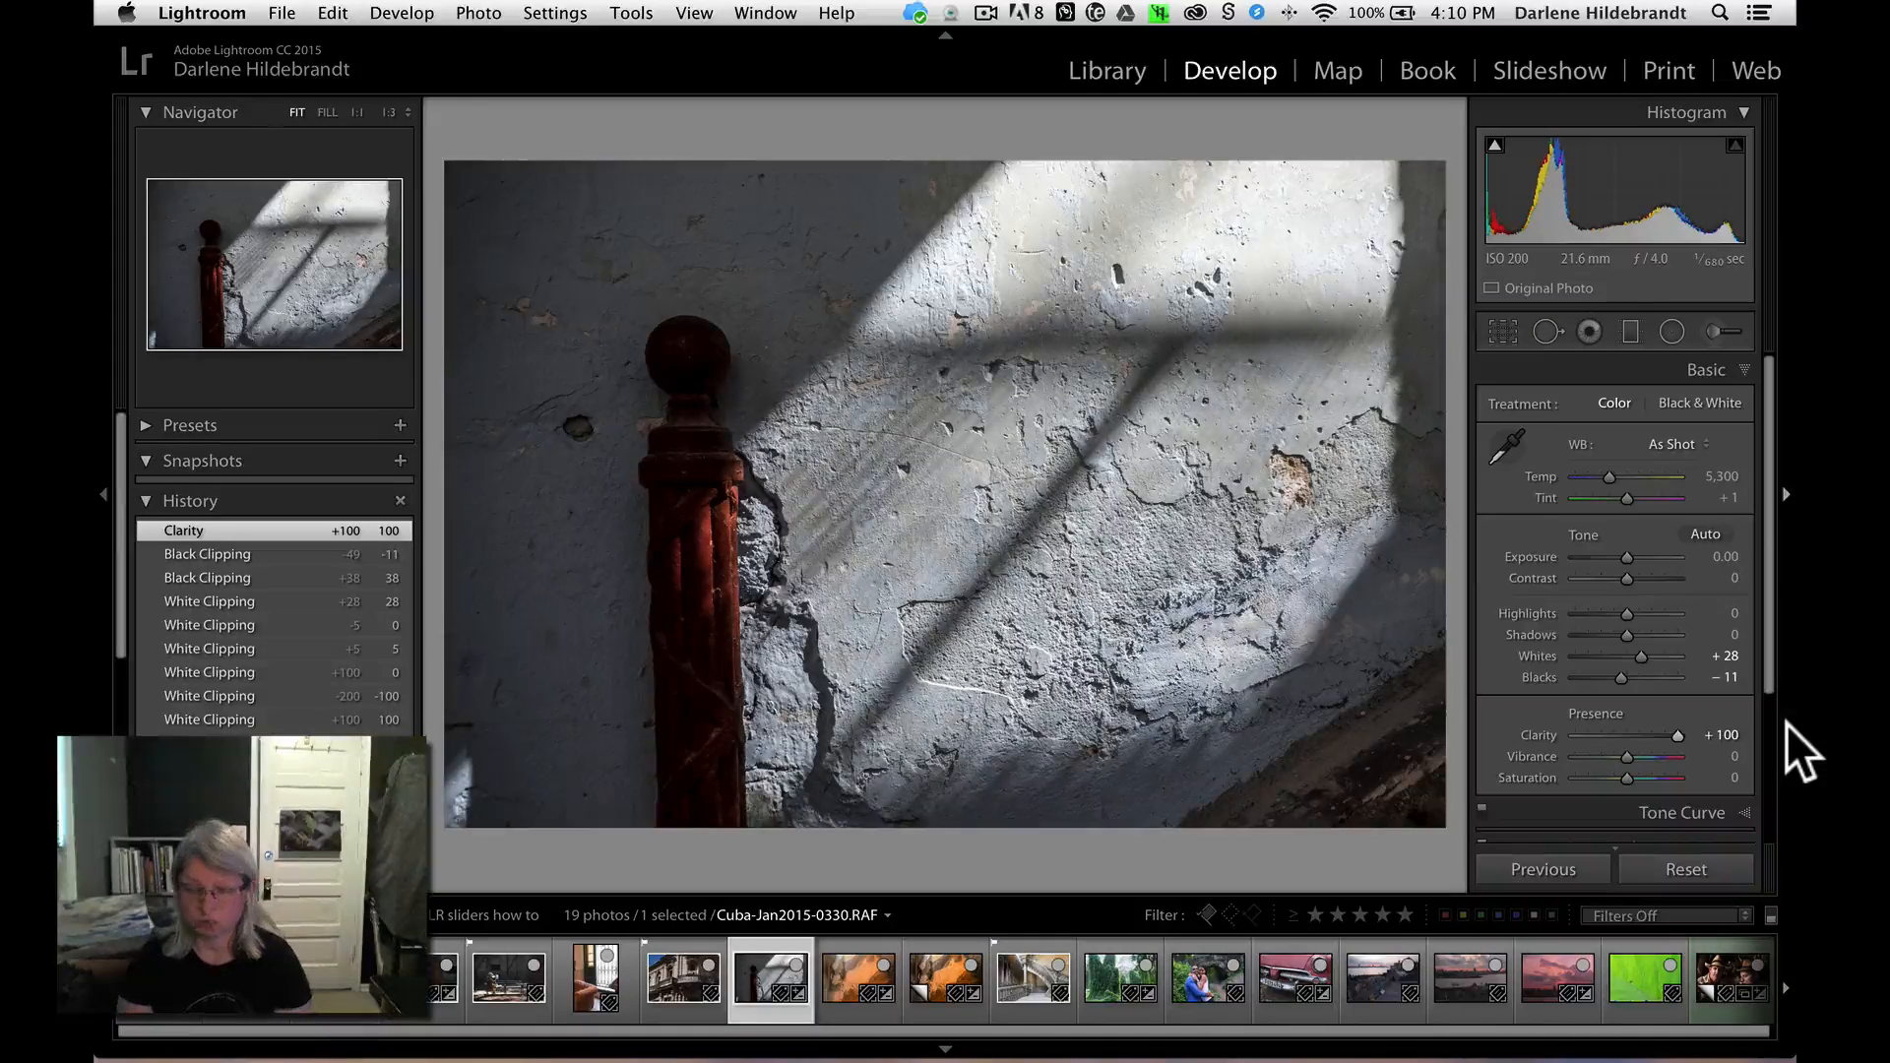
# - Open the green leaf photo in the Develop module and set Saturation to +16
pyautogui.press('g')
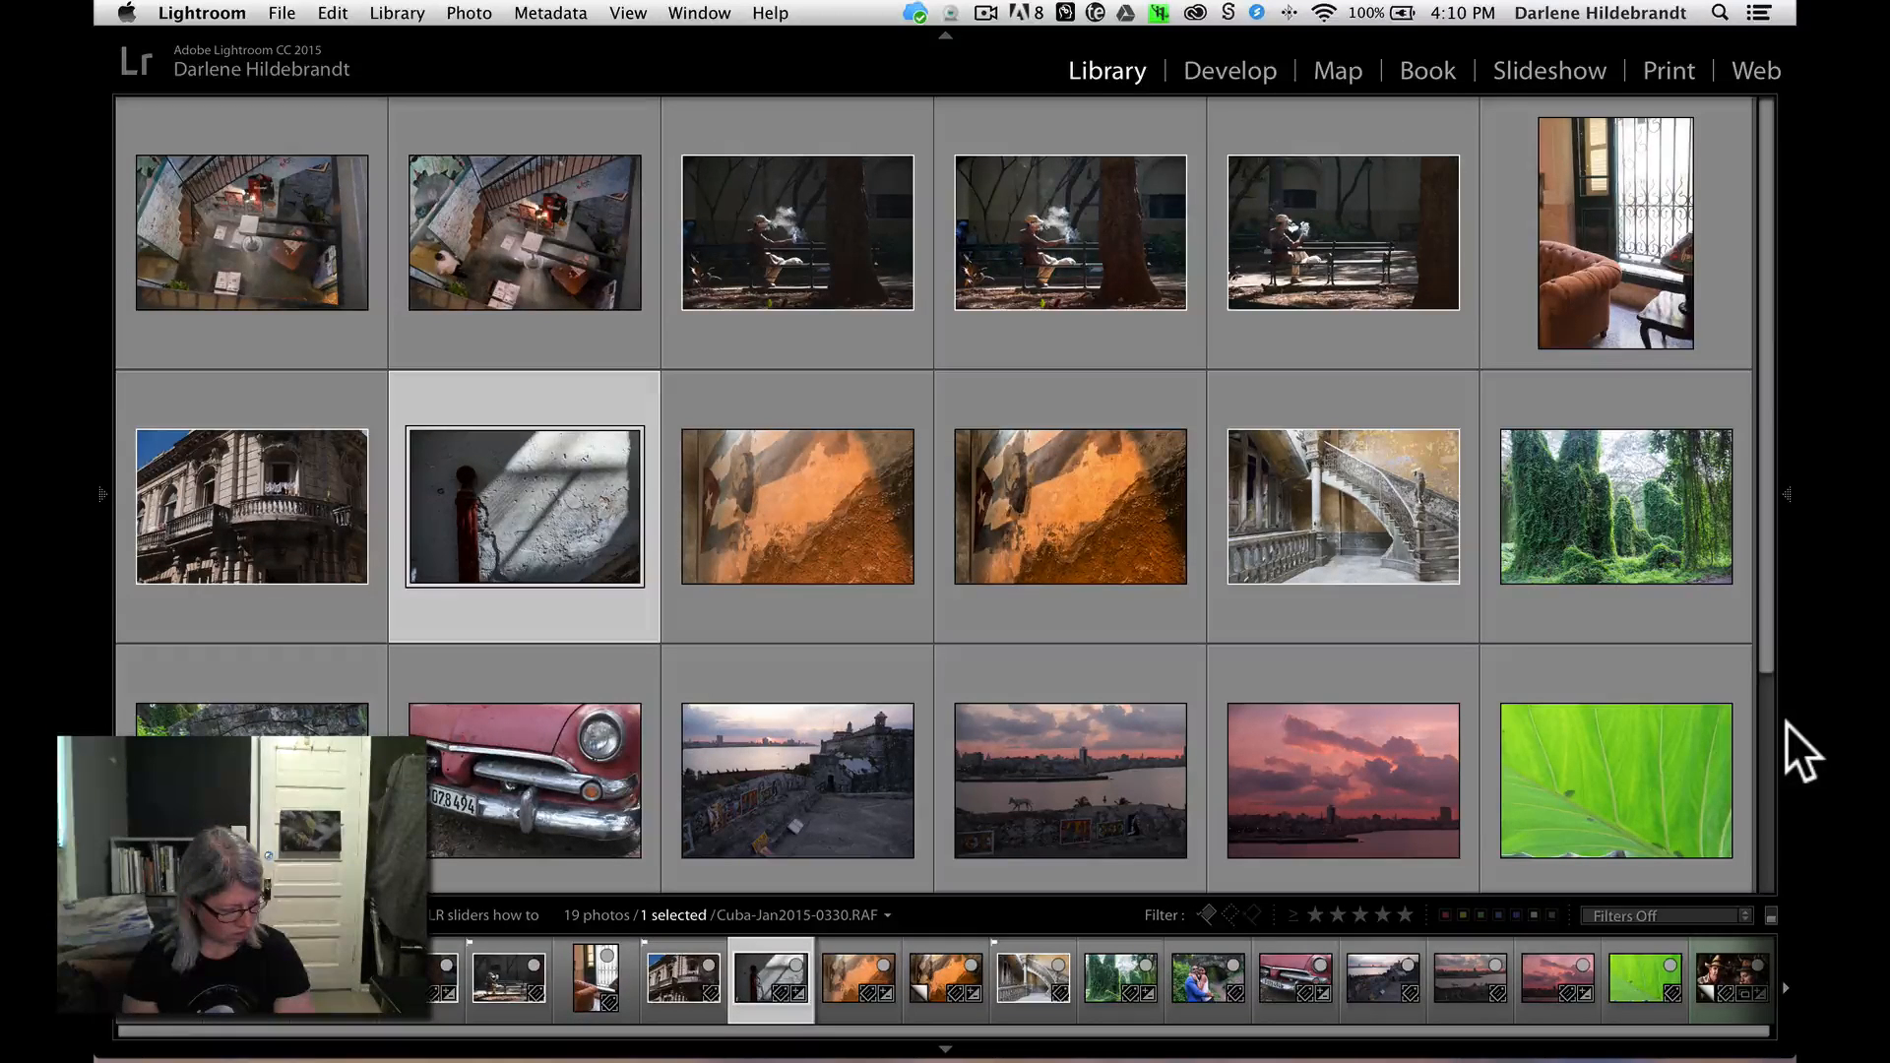
pyautogui.click(1611, 750)
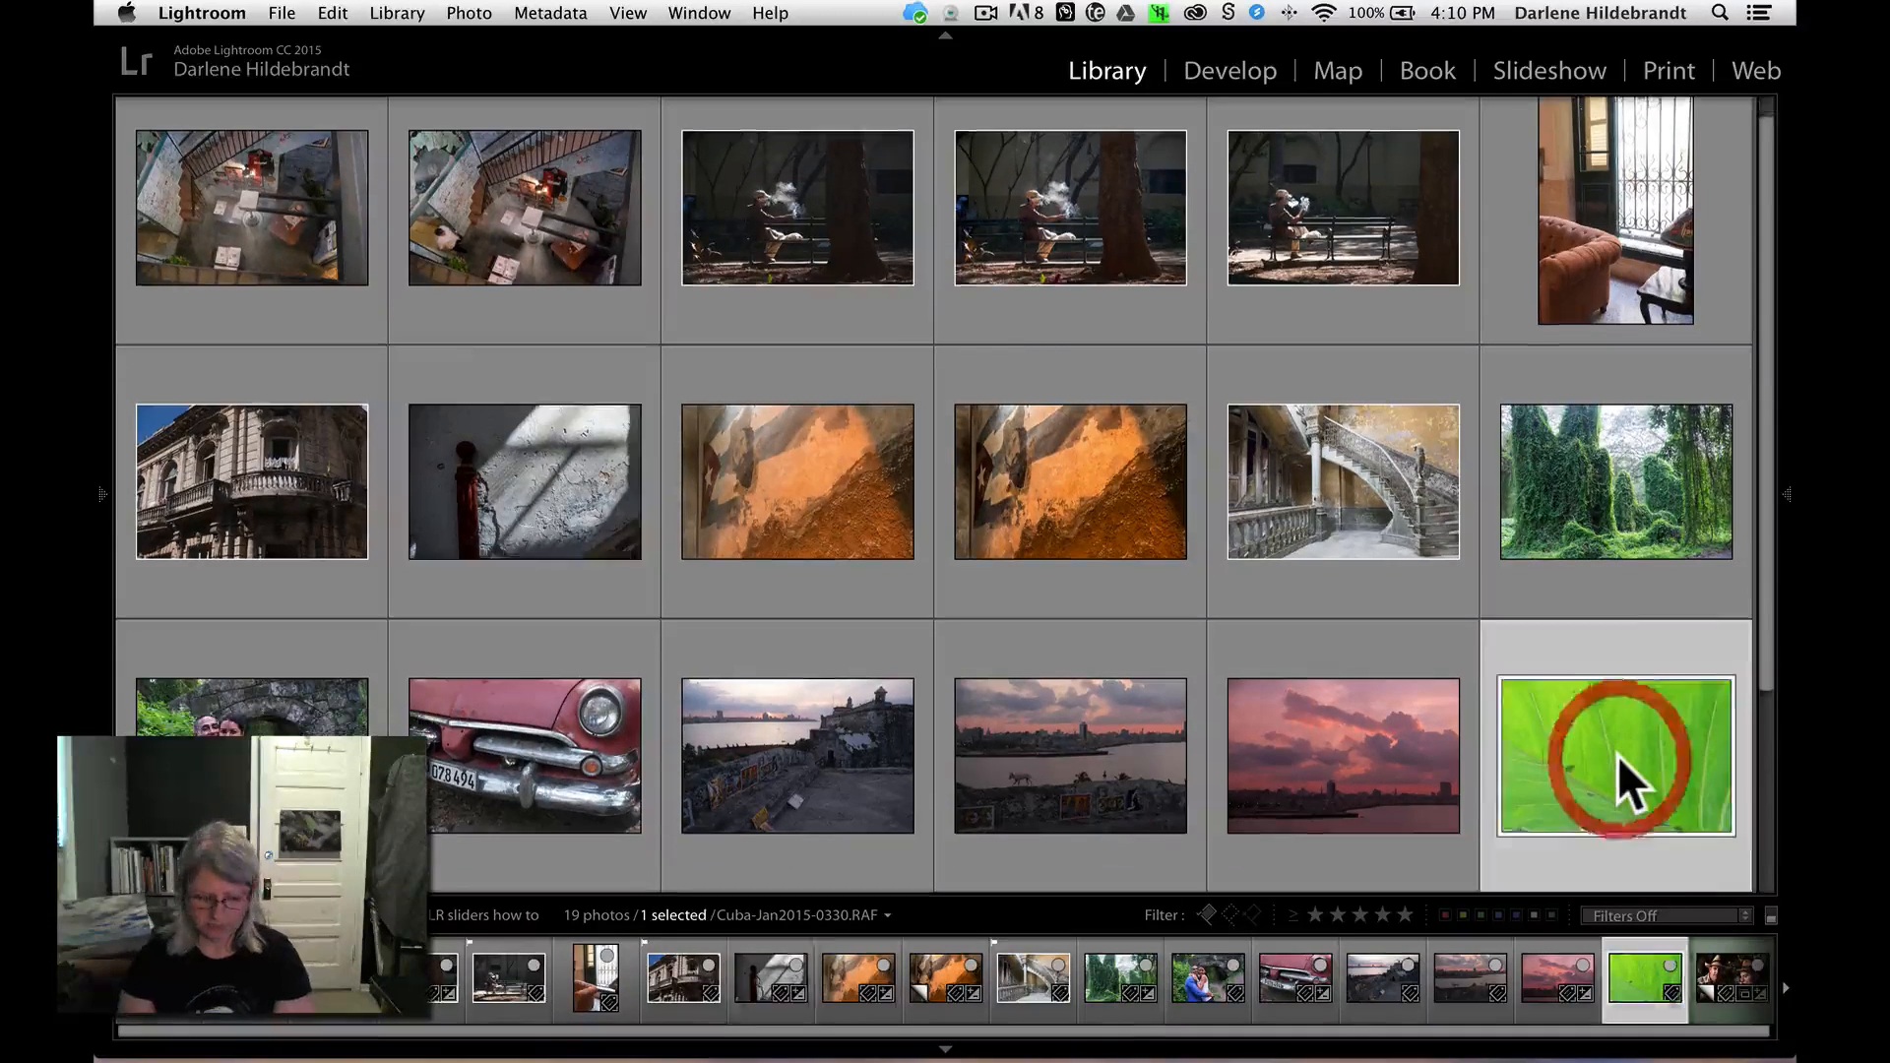
pyautogui.press('d')
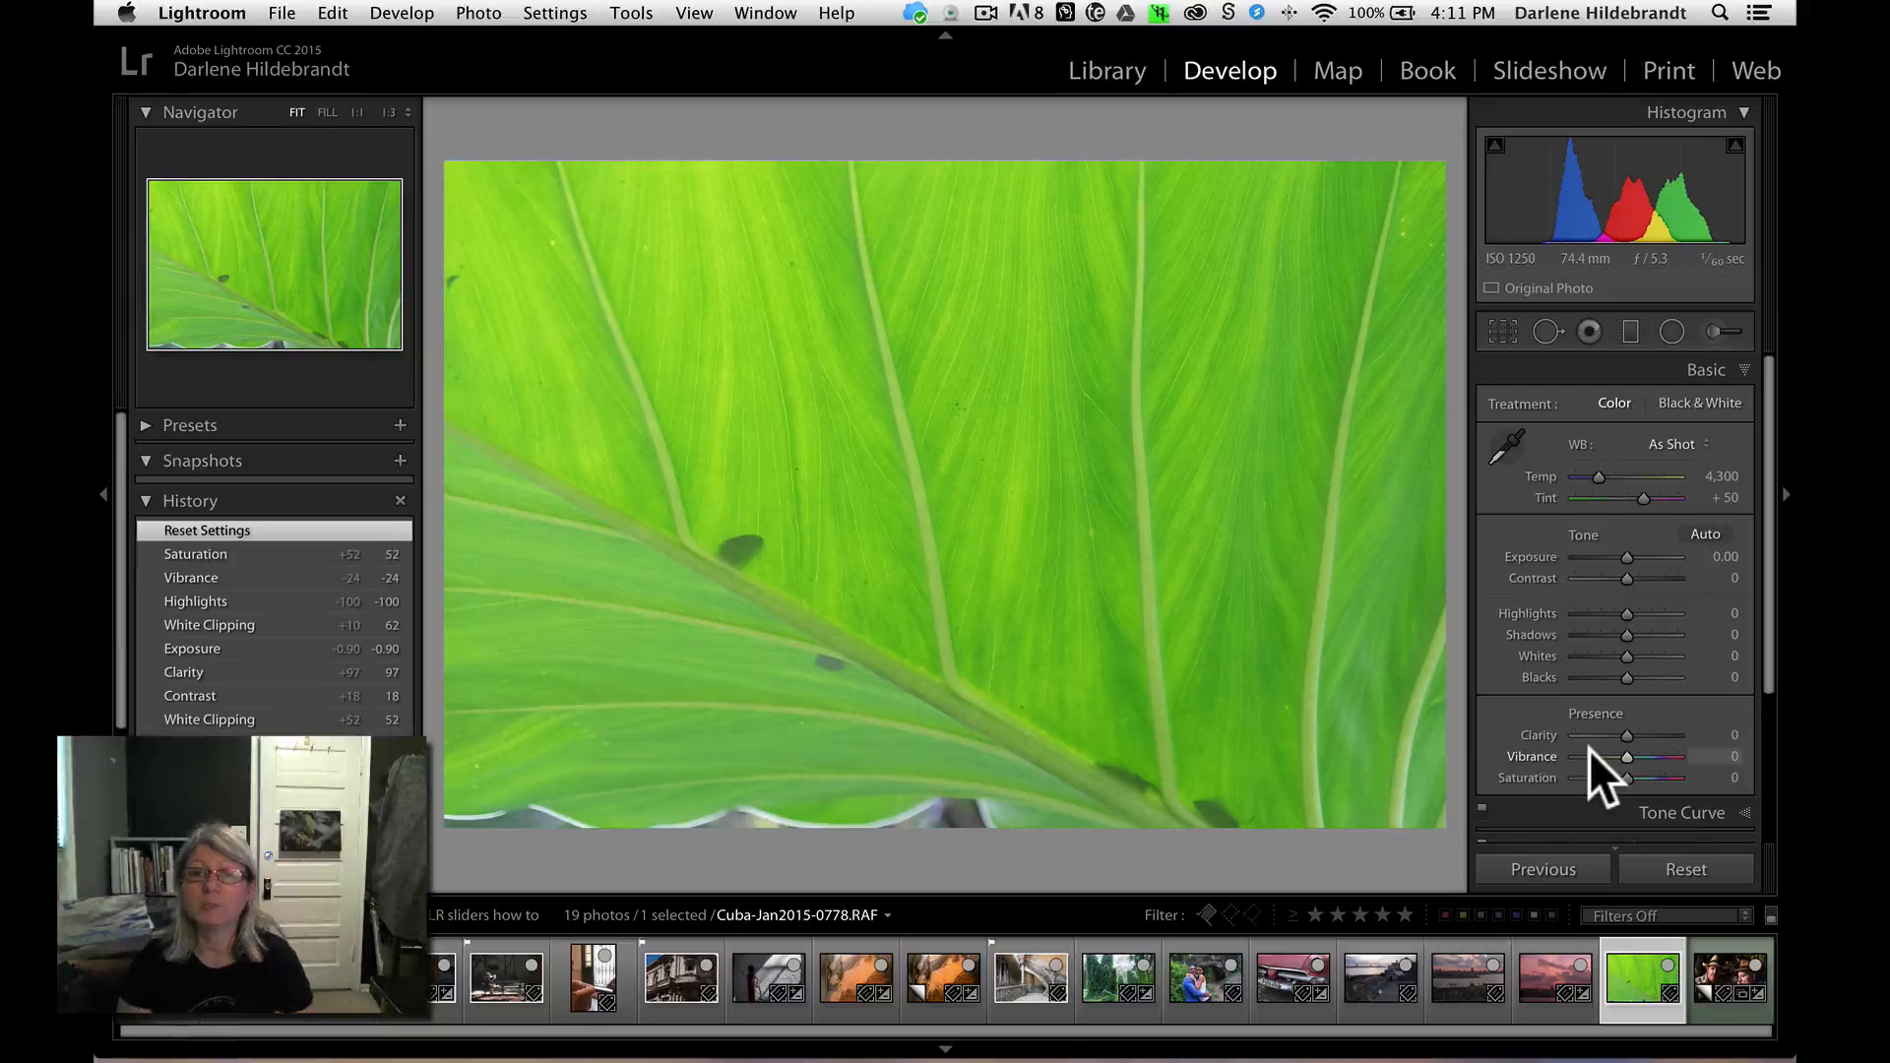
pyautogui.moveTo(1623, 774); pyautogui.dragTo(1631, 770)
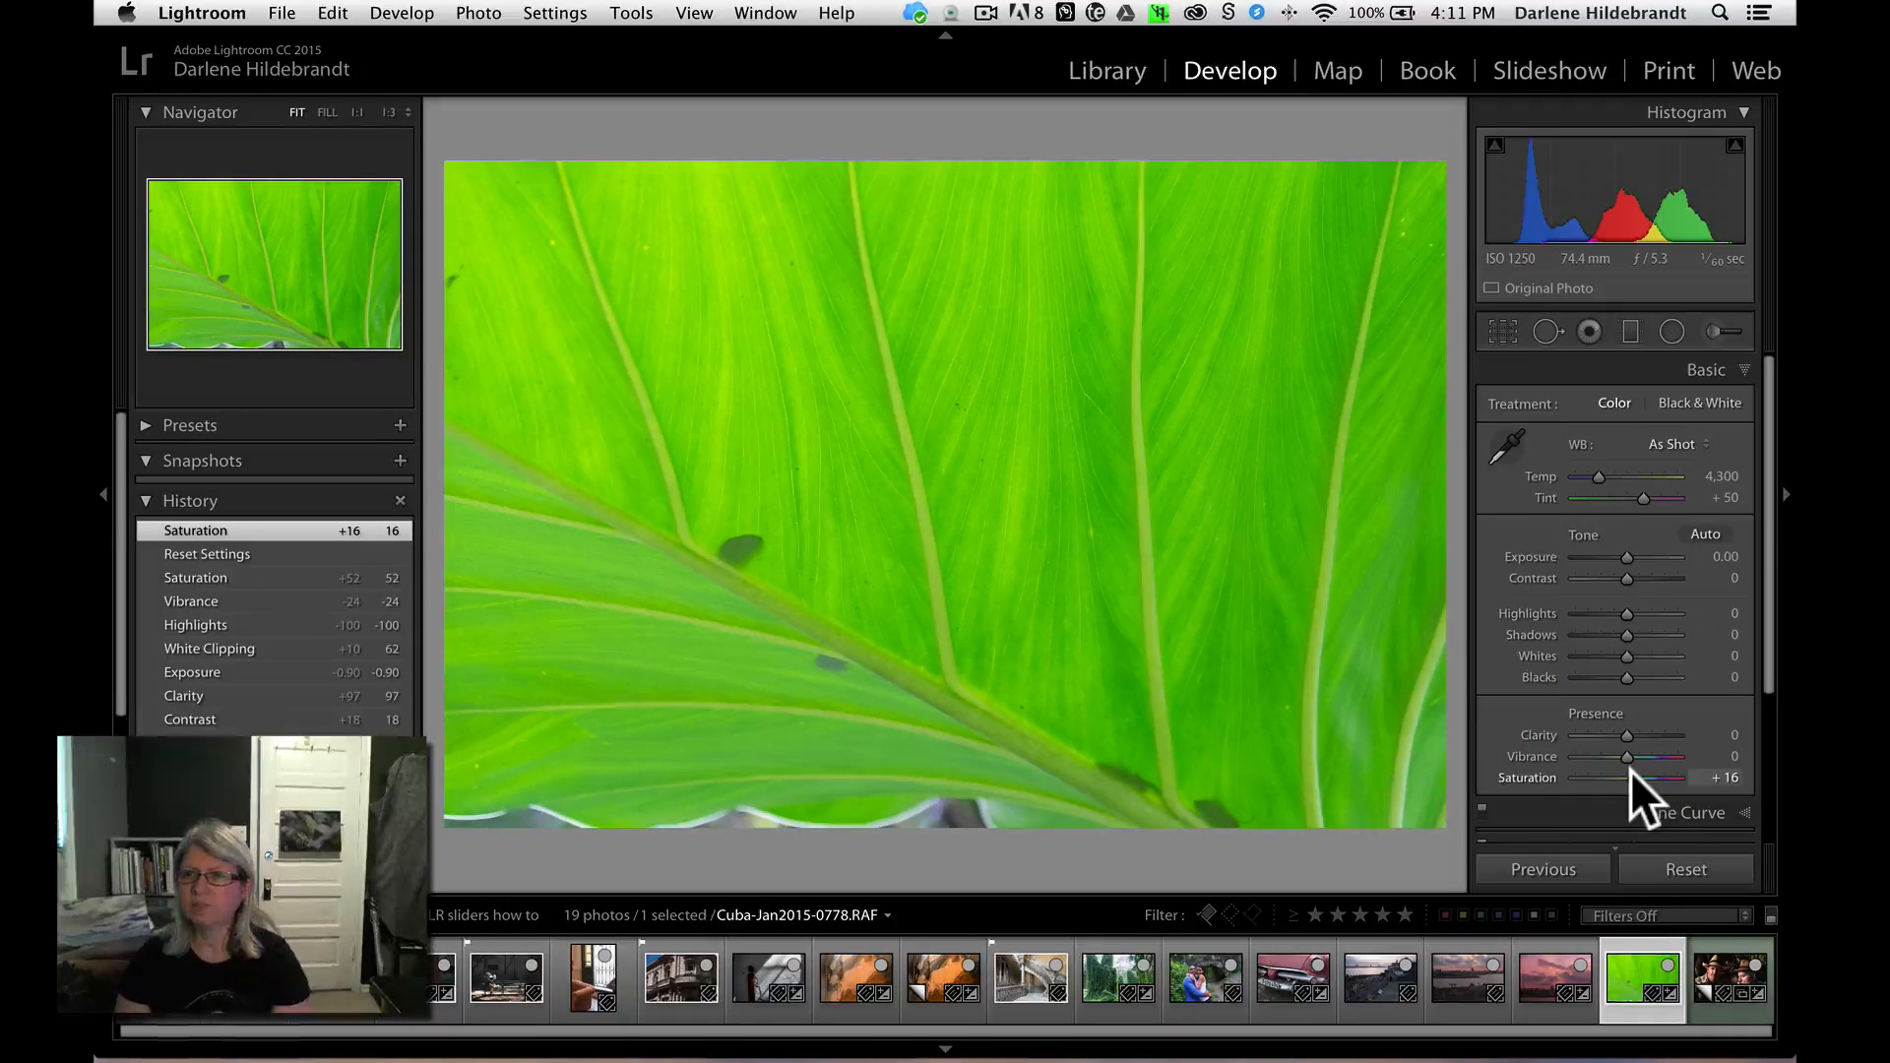
# - Auto-set the leaf photo's Whites and Blacks, and raise both Clarity and Contrast to +35
pyautogui.press('shift')
pyautogui.keyDown('shift'); pyautogui.doubleClick(1537, 652); pyautogui.keyUp('shift')
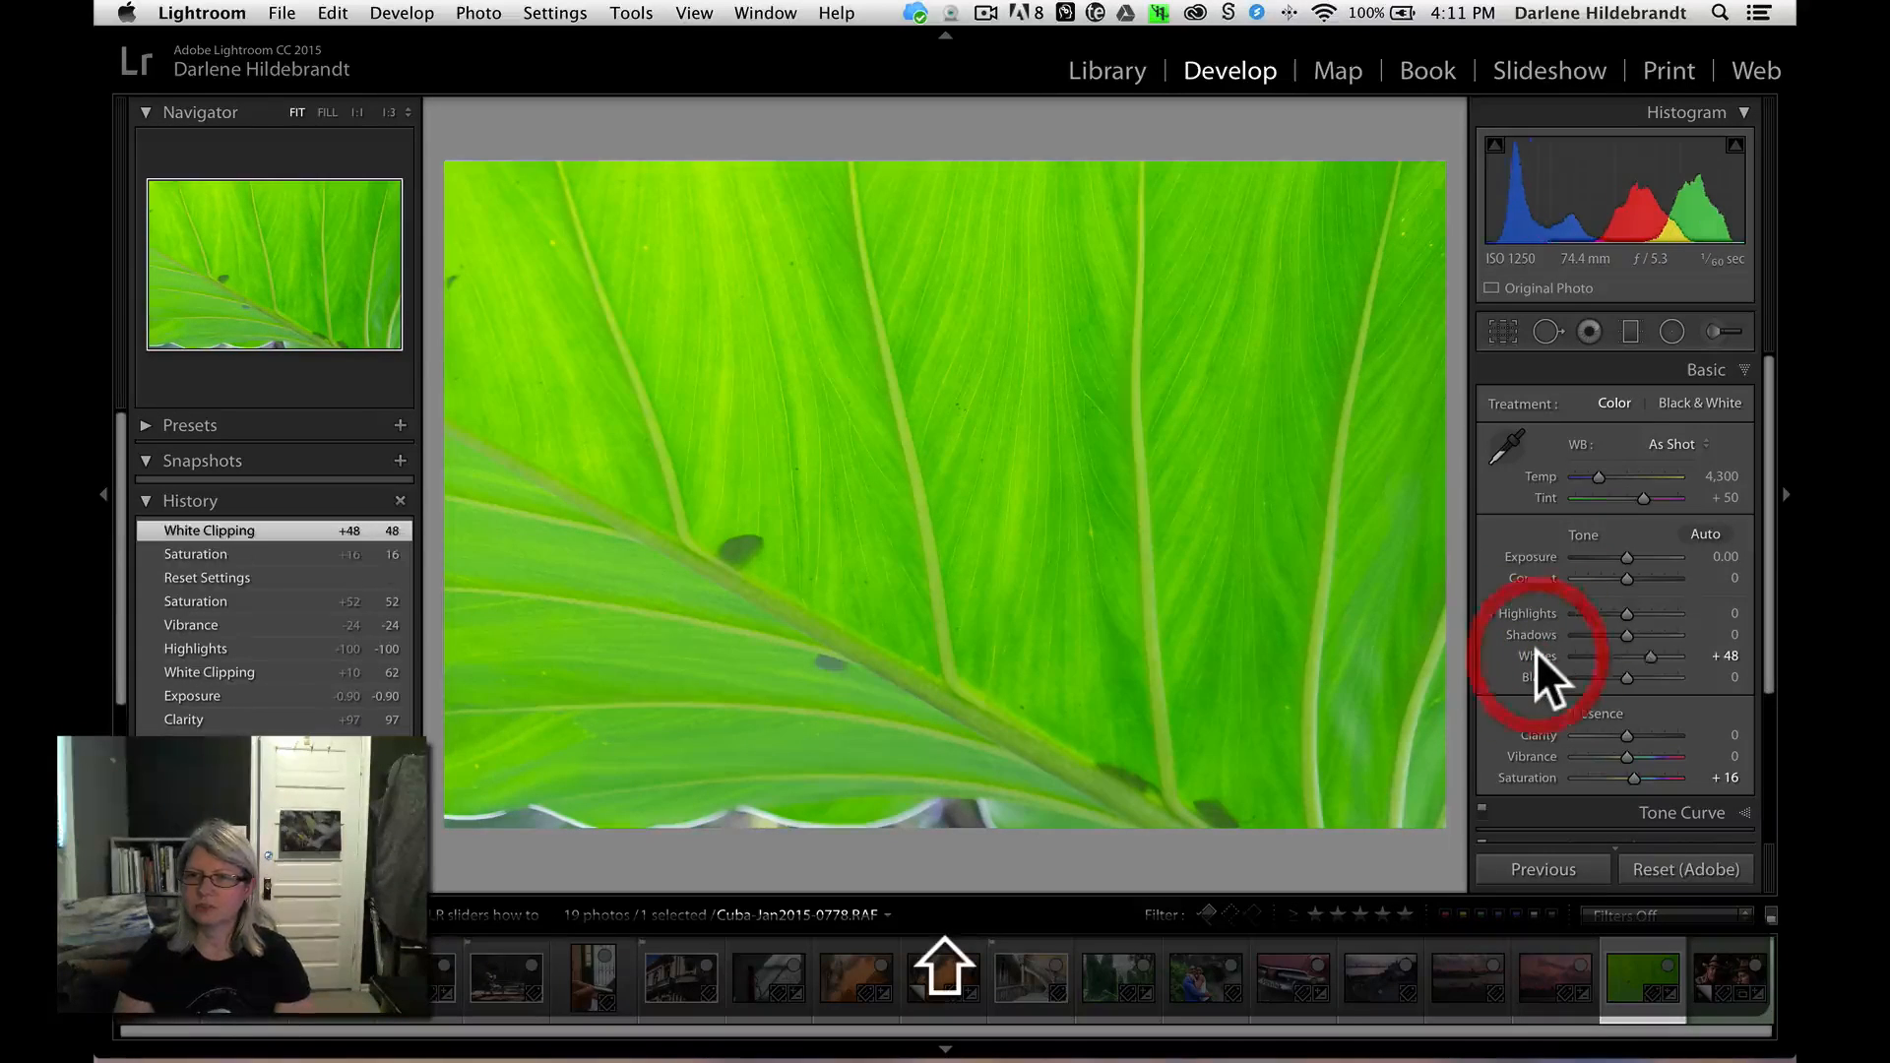
pyautogui.keyDown('shift'); pyautogui.doubleClick(1540, 674); pyautogui.keyUp('shift')
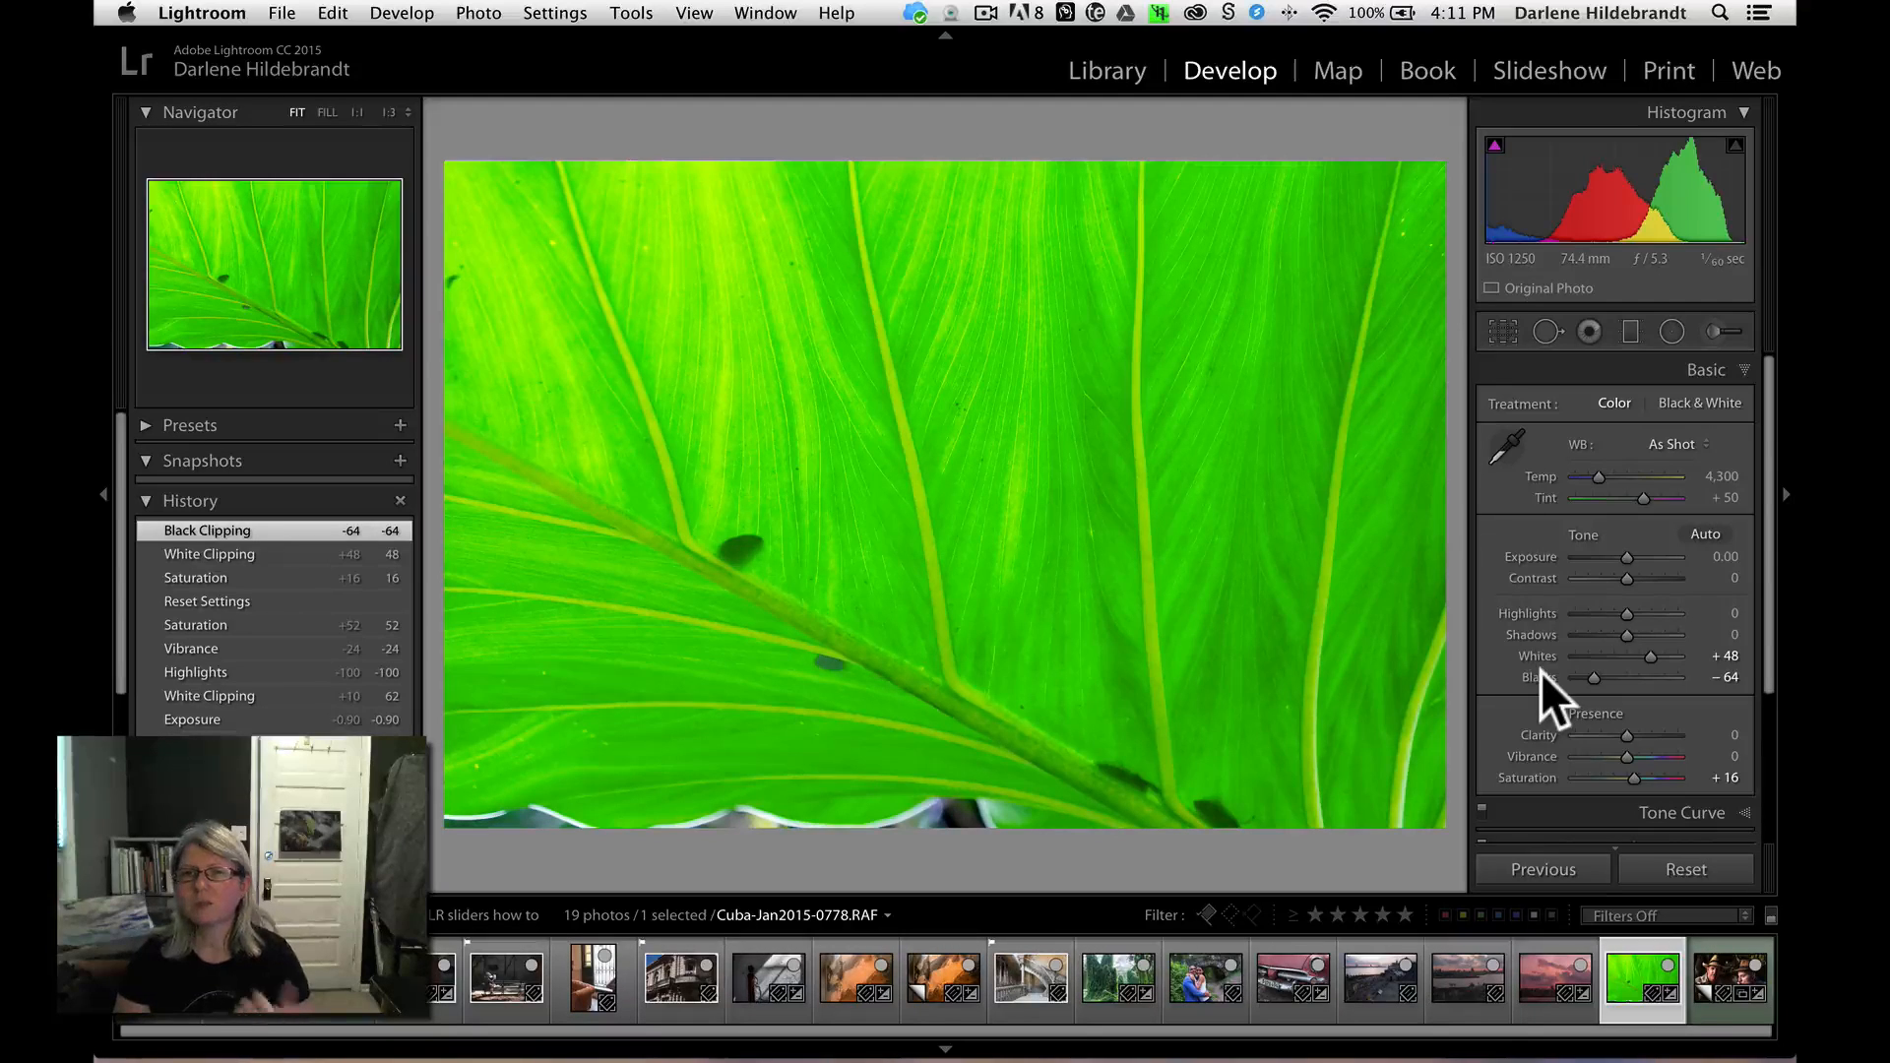
pyautogui.moveTo(1624, 728); pyautogui.dragTo(1641, 725)
pyautogui.moveTo(1625, 575); pyautogui.dragTo(1642, 571)
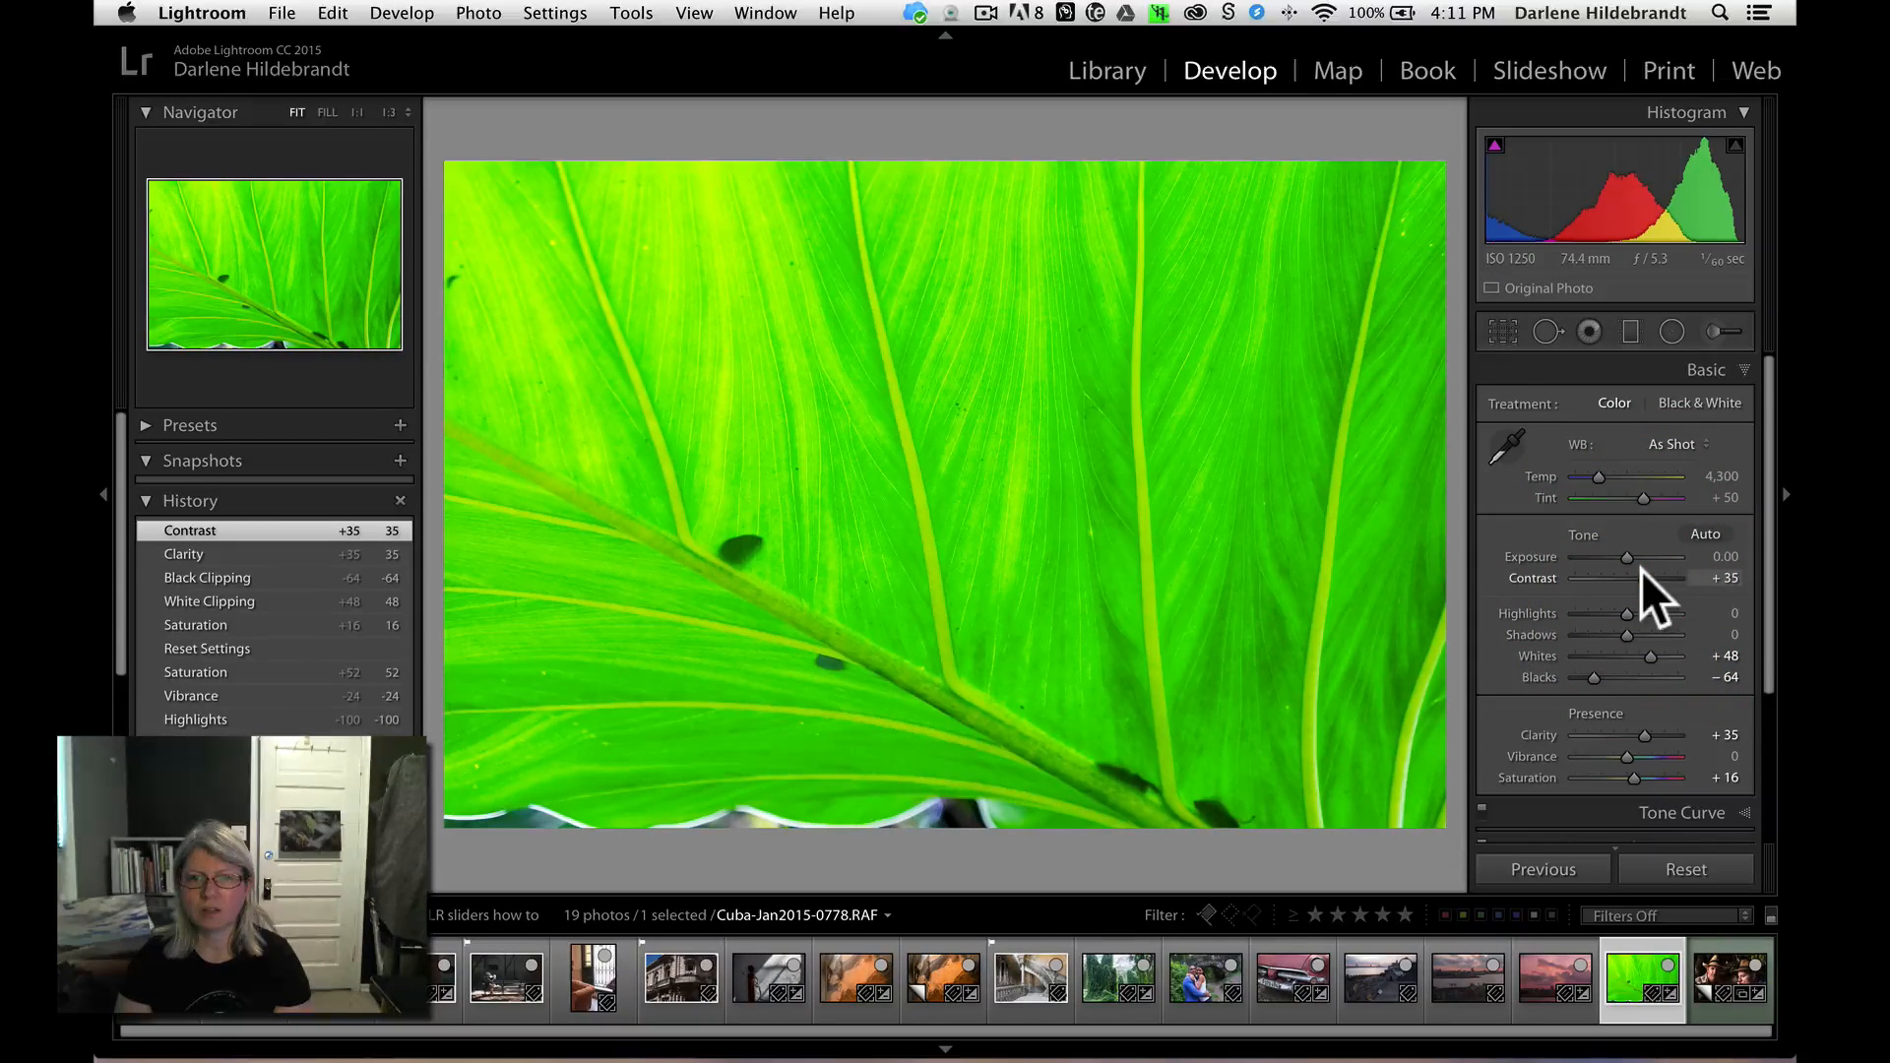
# - Reset the leaf photo's Saturation to 0 and compare its before and after versions
pyautogui.doubleClick(1530, 773)
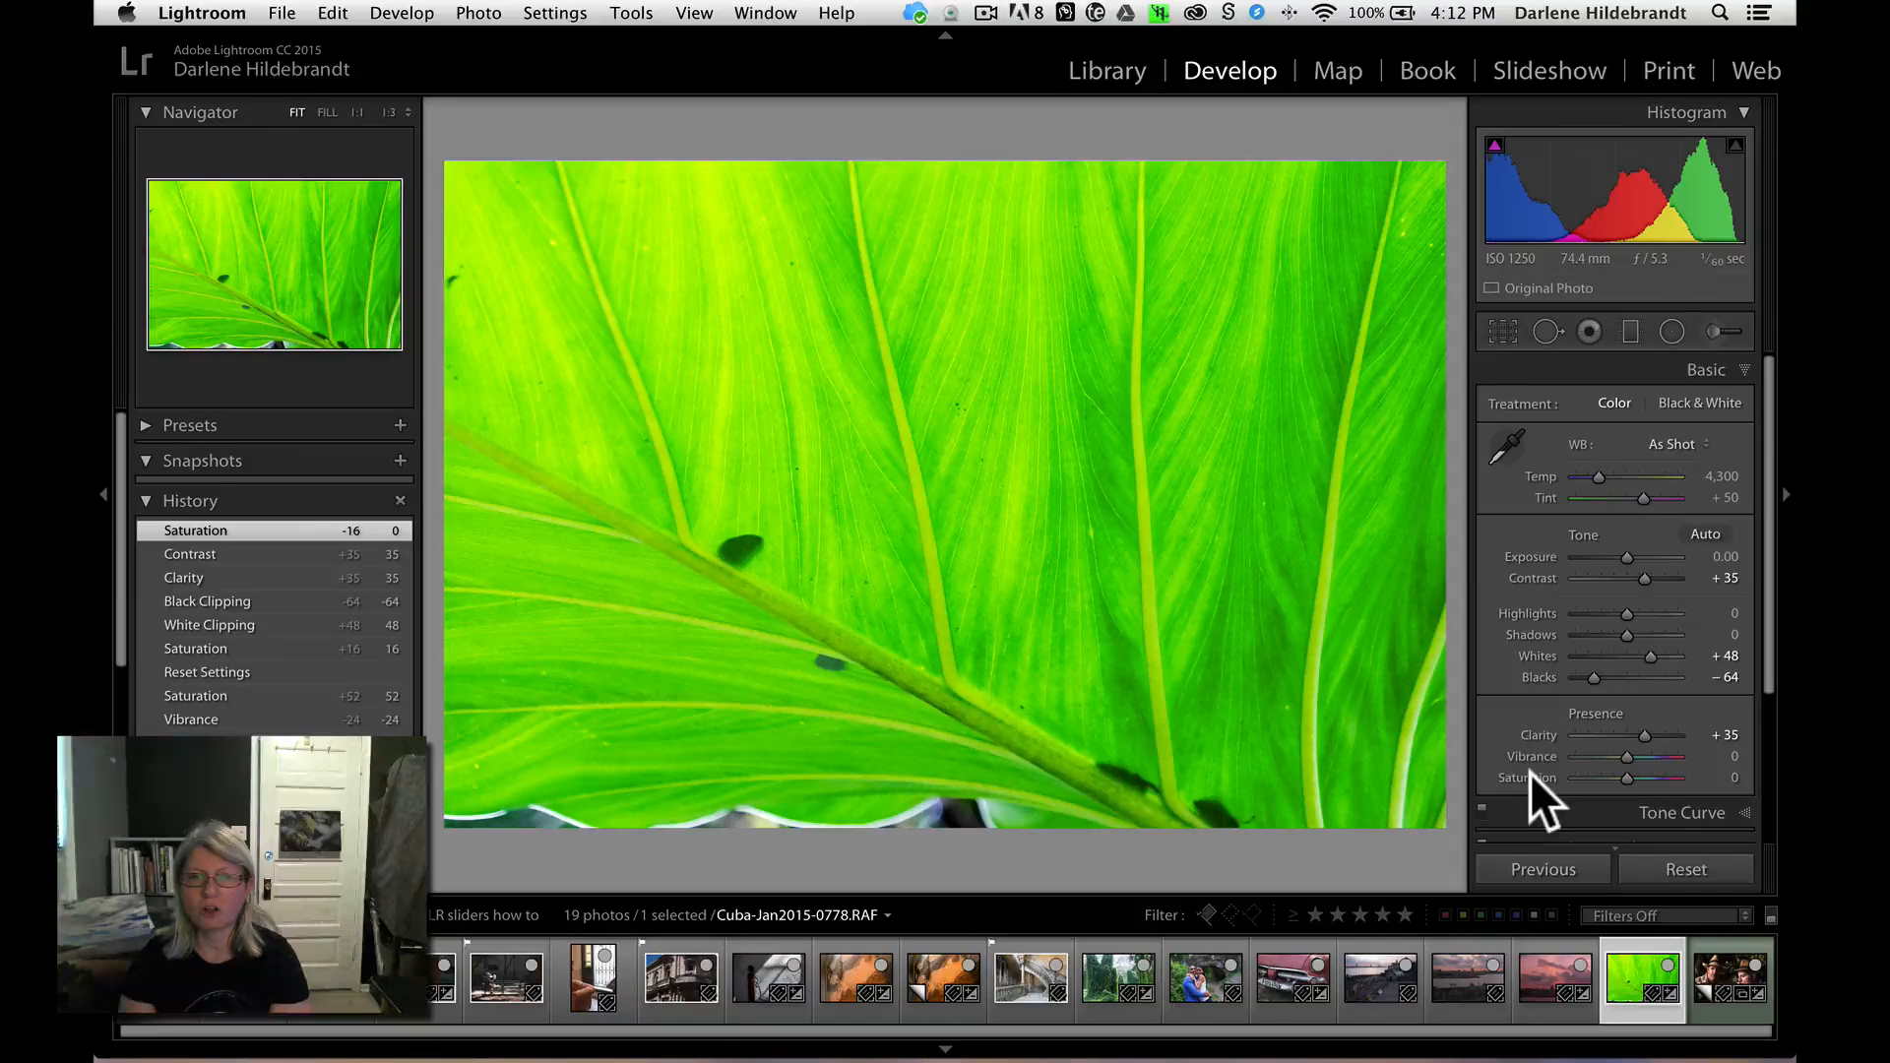
pyautogui.press('\\')
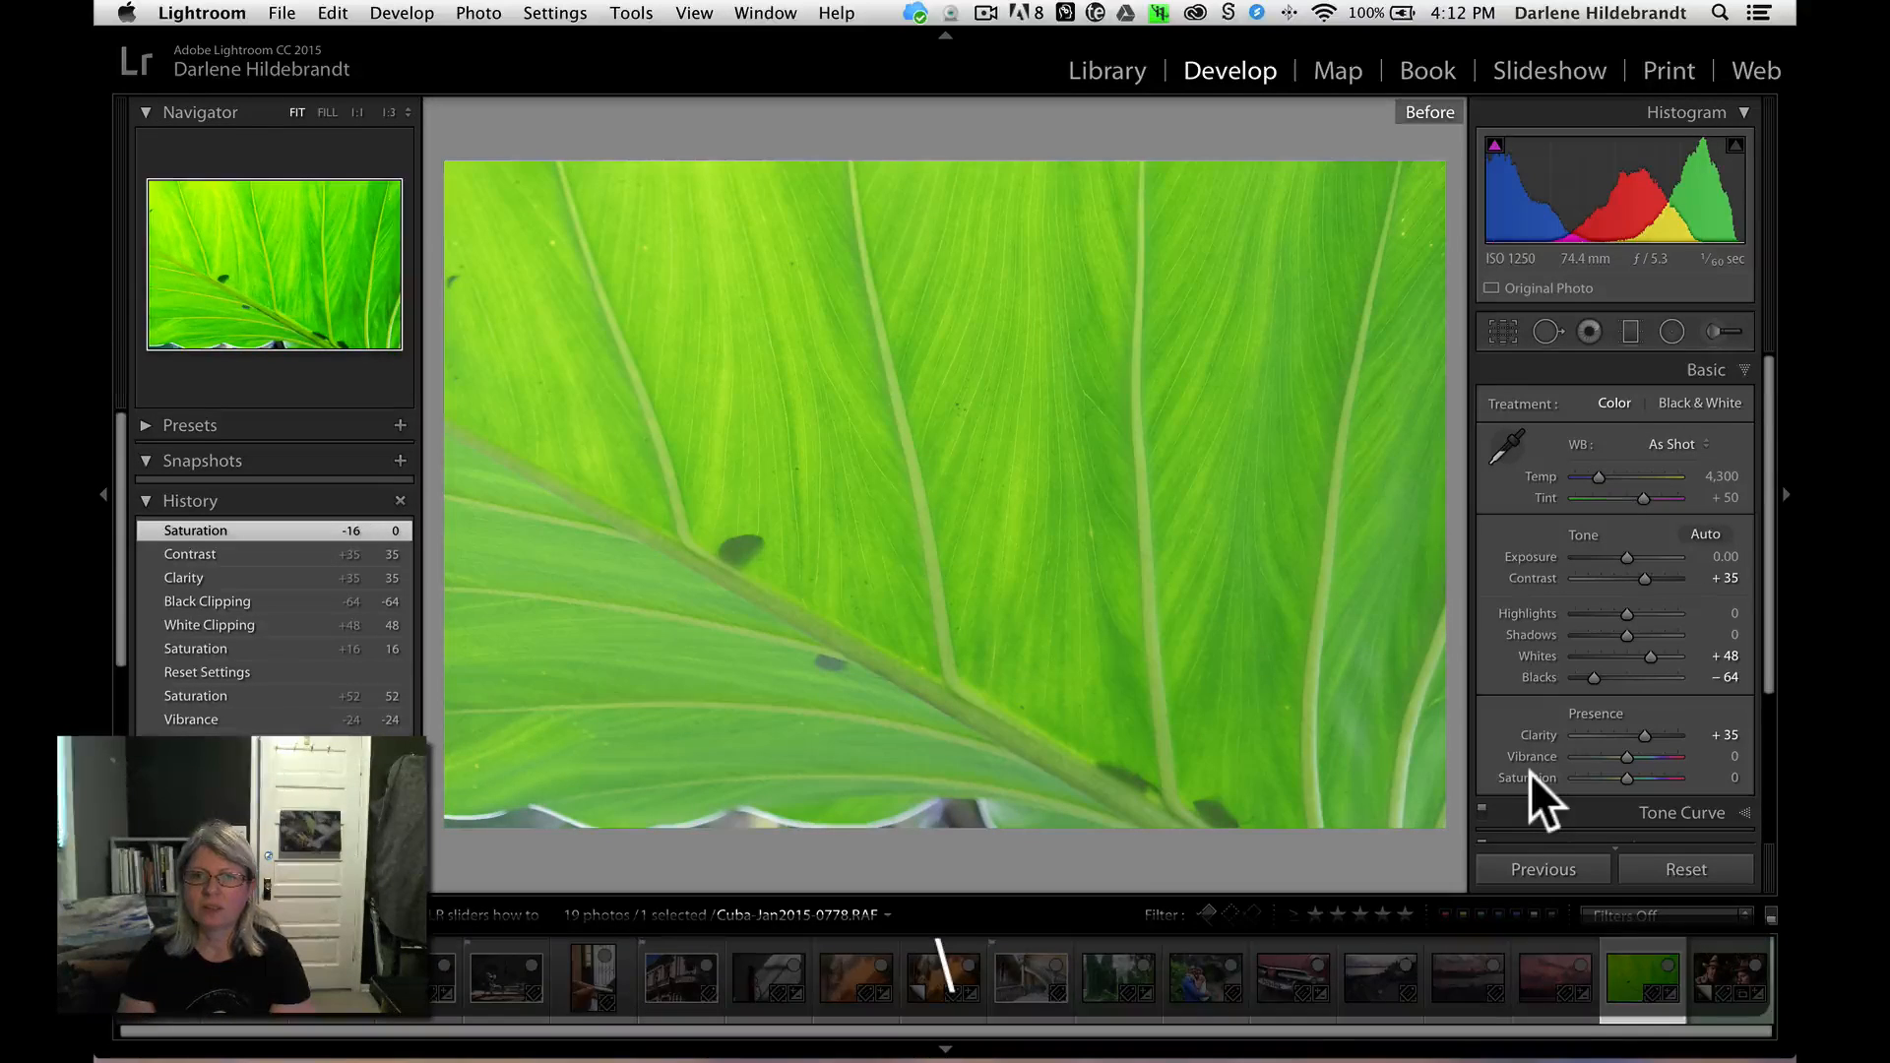
pyautogui.press('\\')
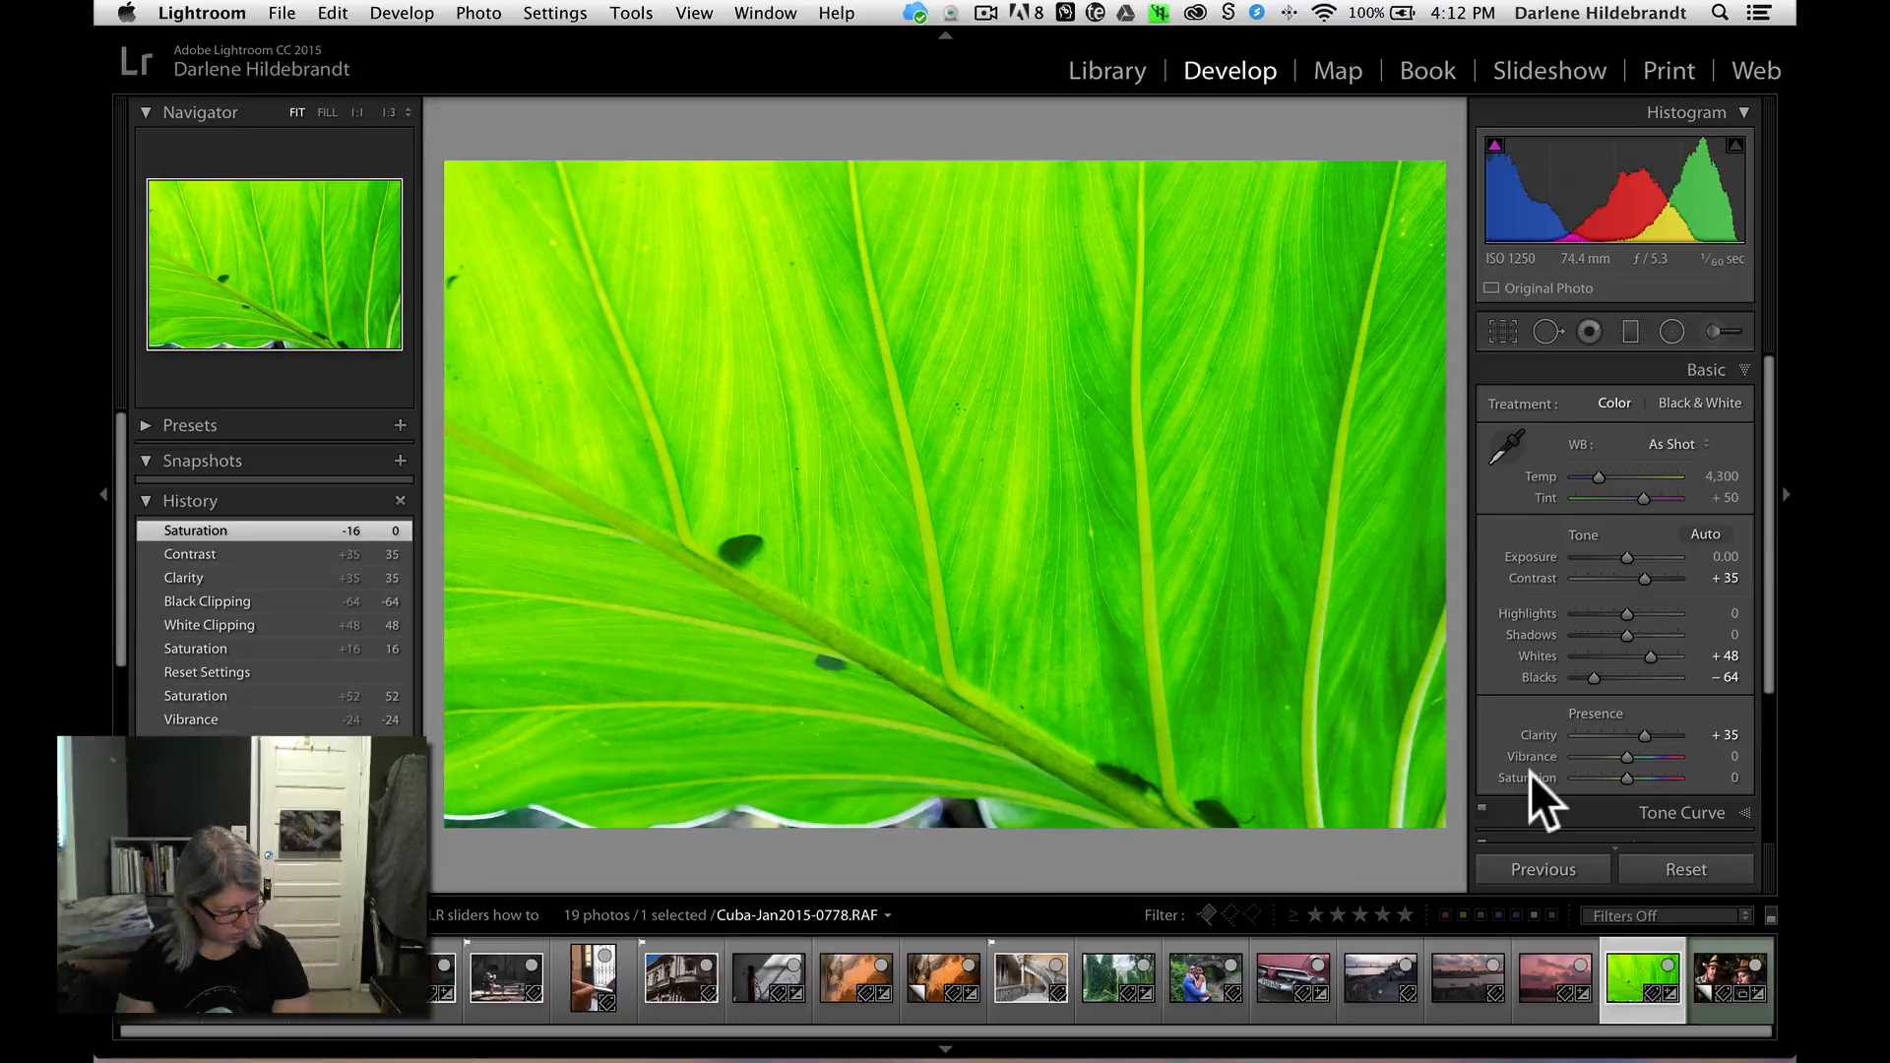
# - Open the vine-covered trees photo in the Develop module and set Blacks to -38, Highlights to -64 and Whites to +9
pyautogui.press('g')
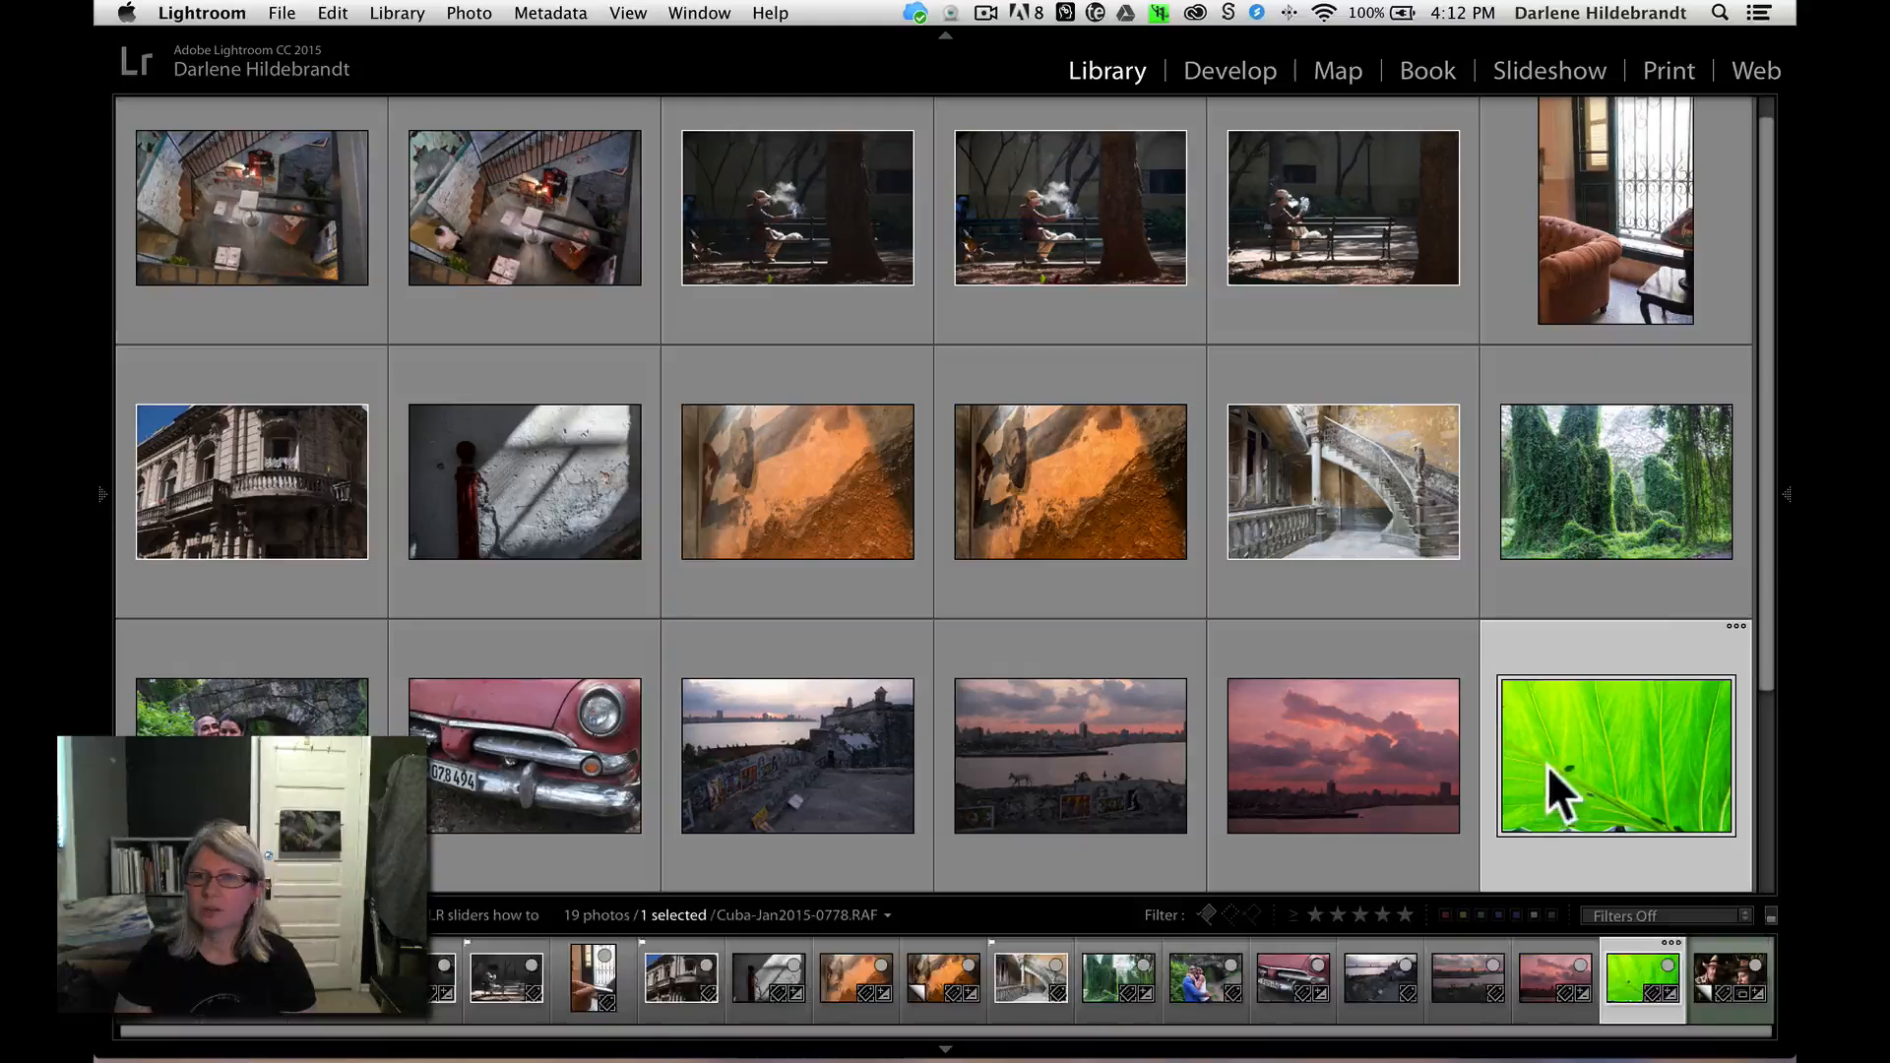
pyautogui.click(1626, 502)
pyautogui.press('d')
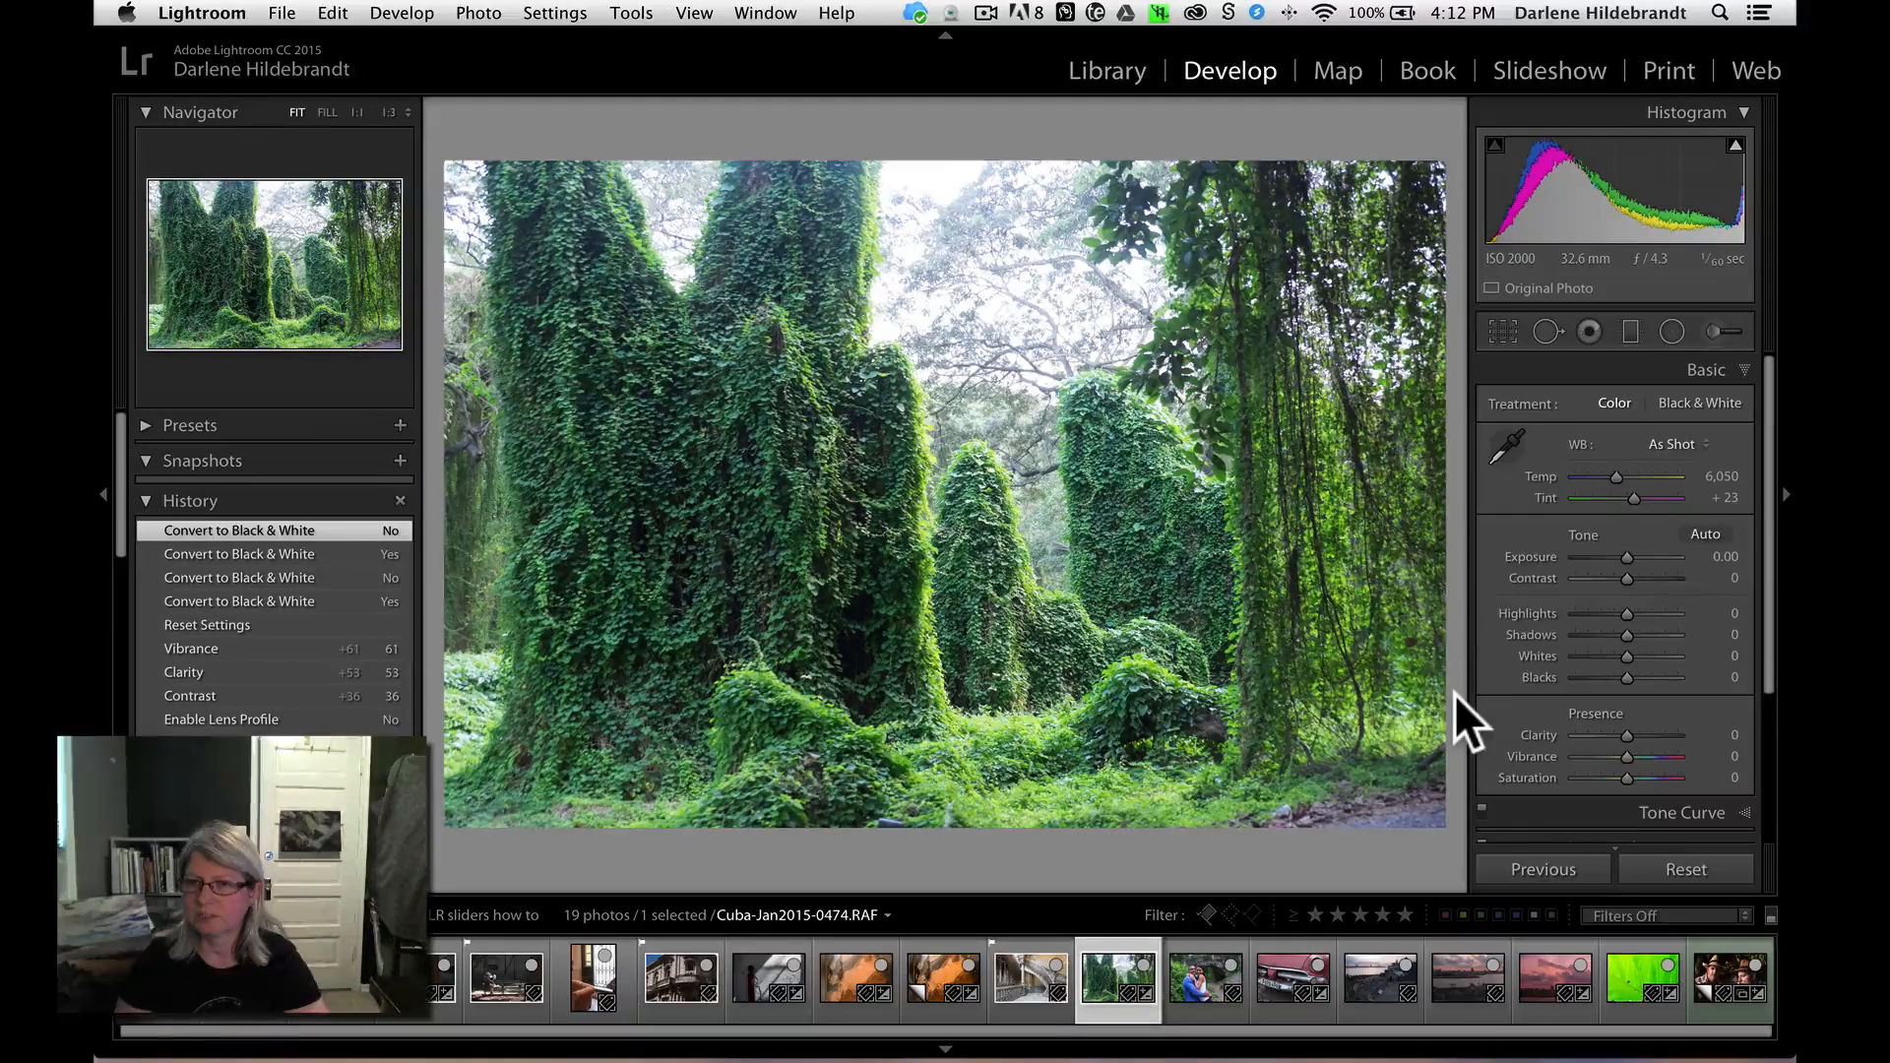
pyautogui.press('alt')
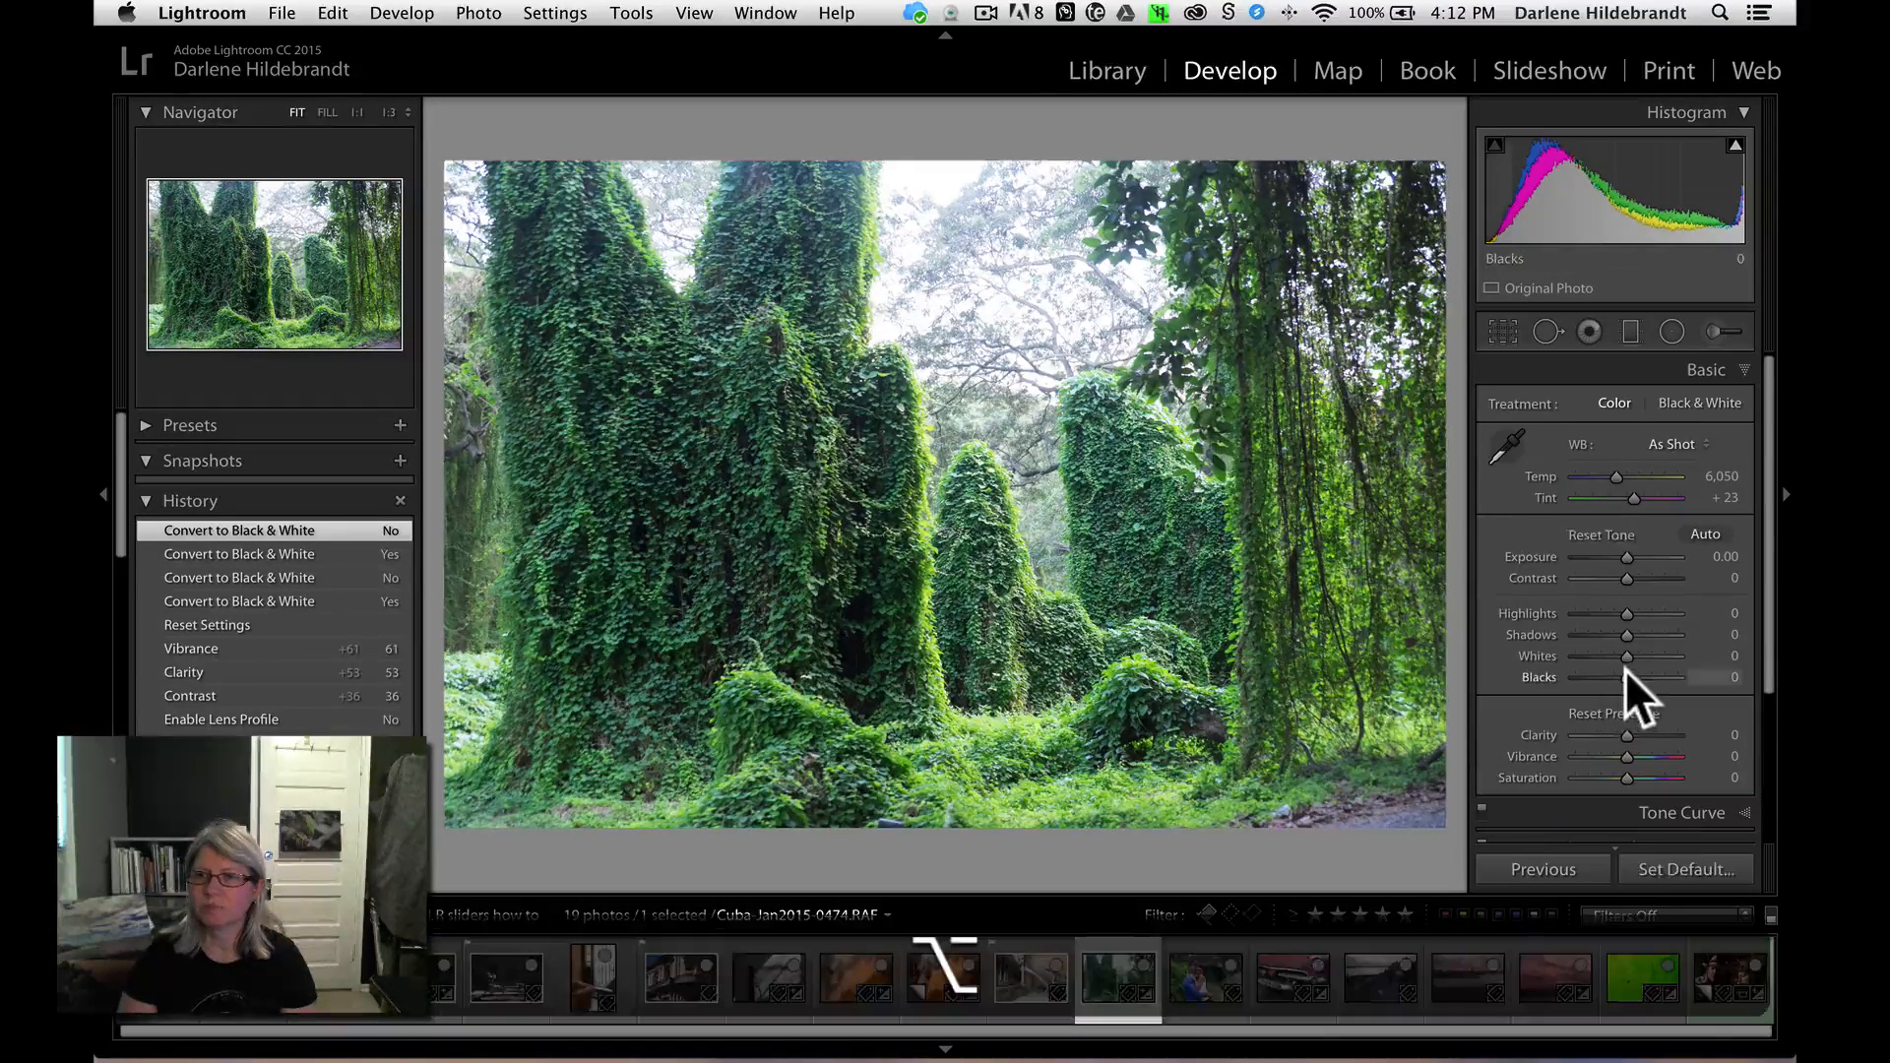
pyautogui.moveTo(1626, 671); pyautogui.dragTo(1588, 605)
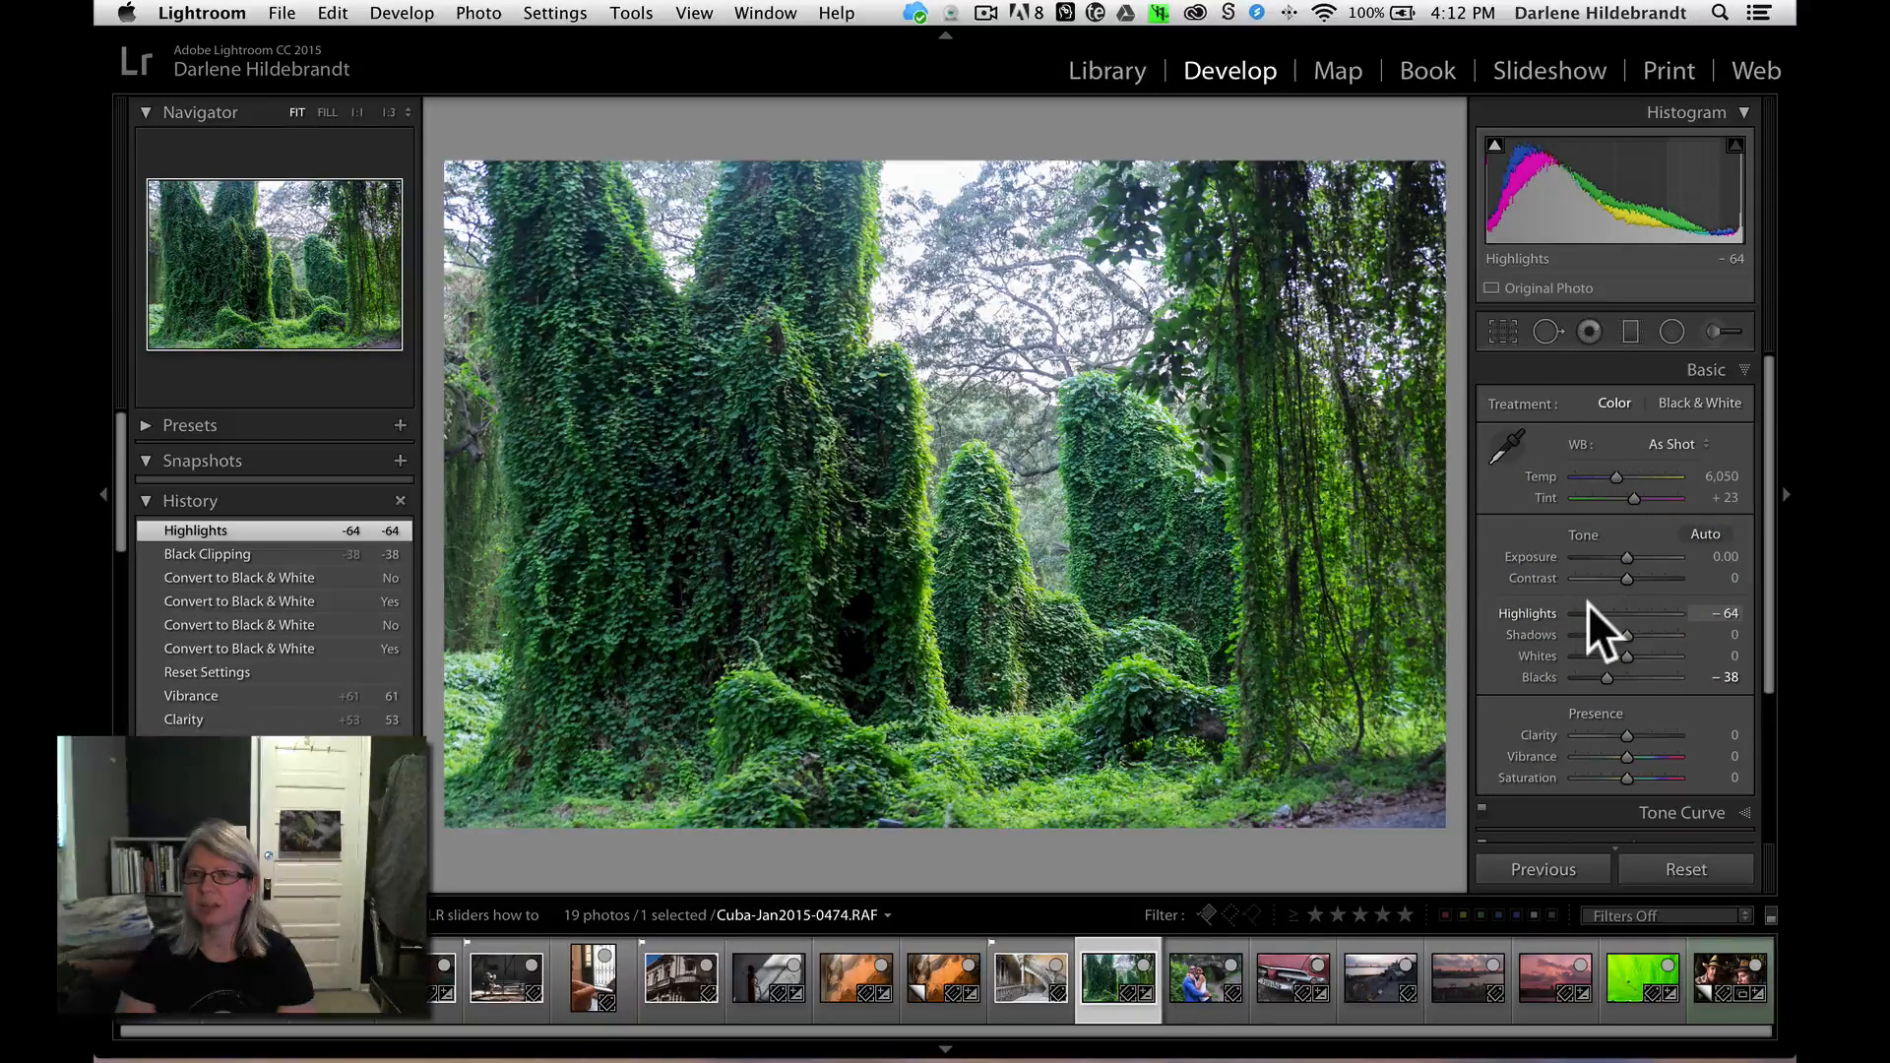
pyautogui.moveTo(1627, 649); pyautogui.dragTo(1630, 649)
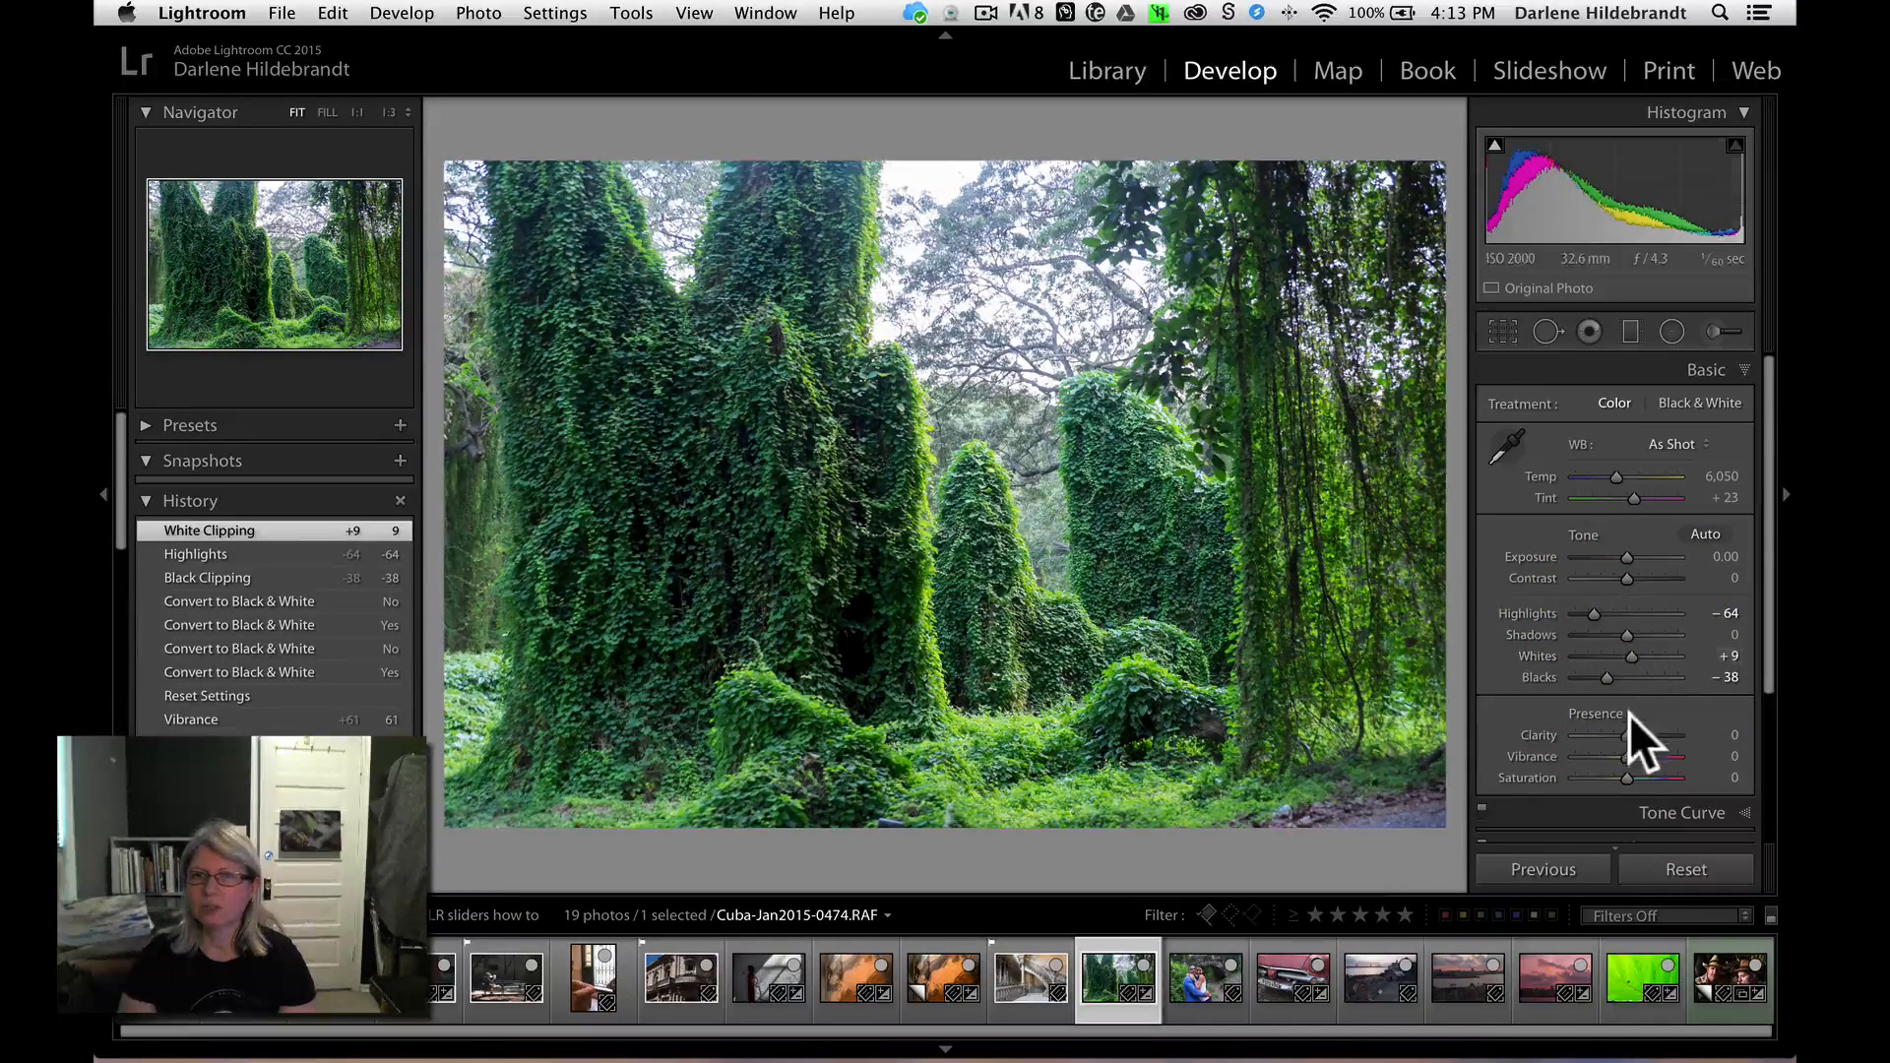
# - Set Clarity and Contrast to +22 on the vine-covered trees photo and compare its before and after versions
pyautogui.moveTo(1621, 734); pyautogui.dragTo(1637, 734)
pyautogui.moveTo(1629, 578); pyautogui.dragTo(1638, 574)
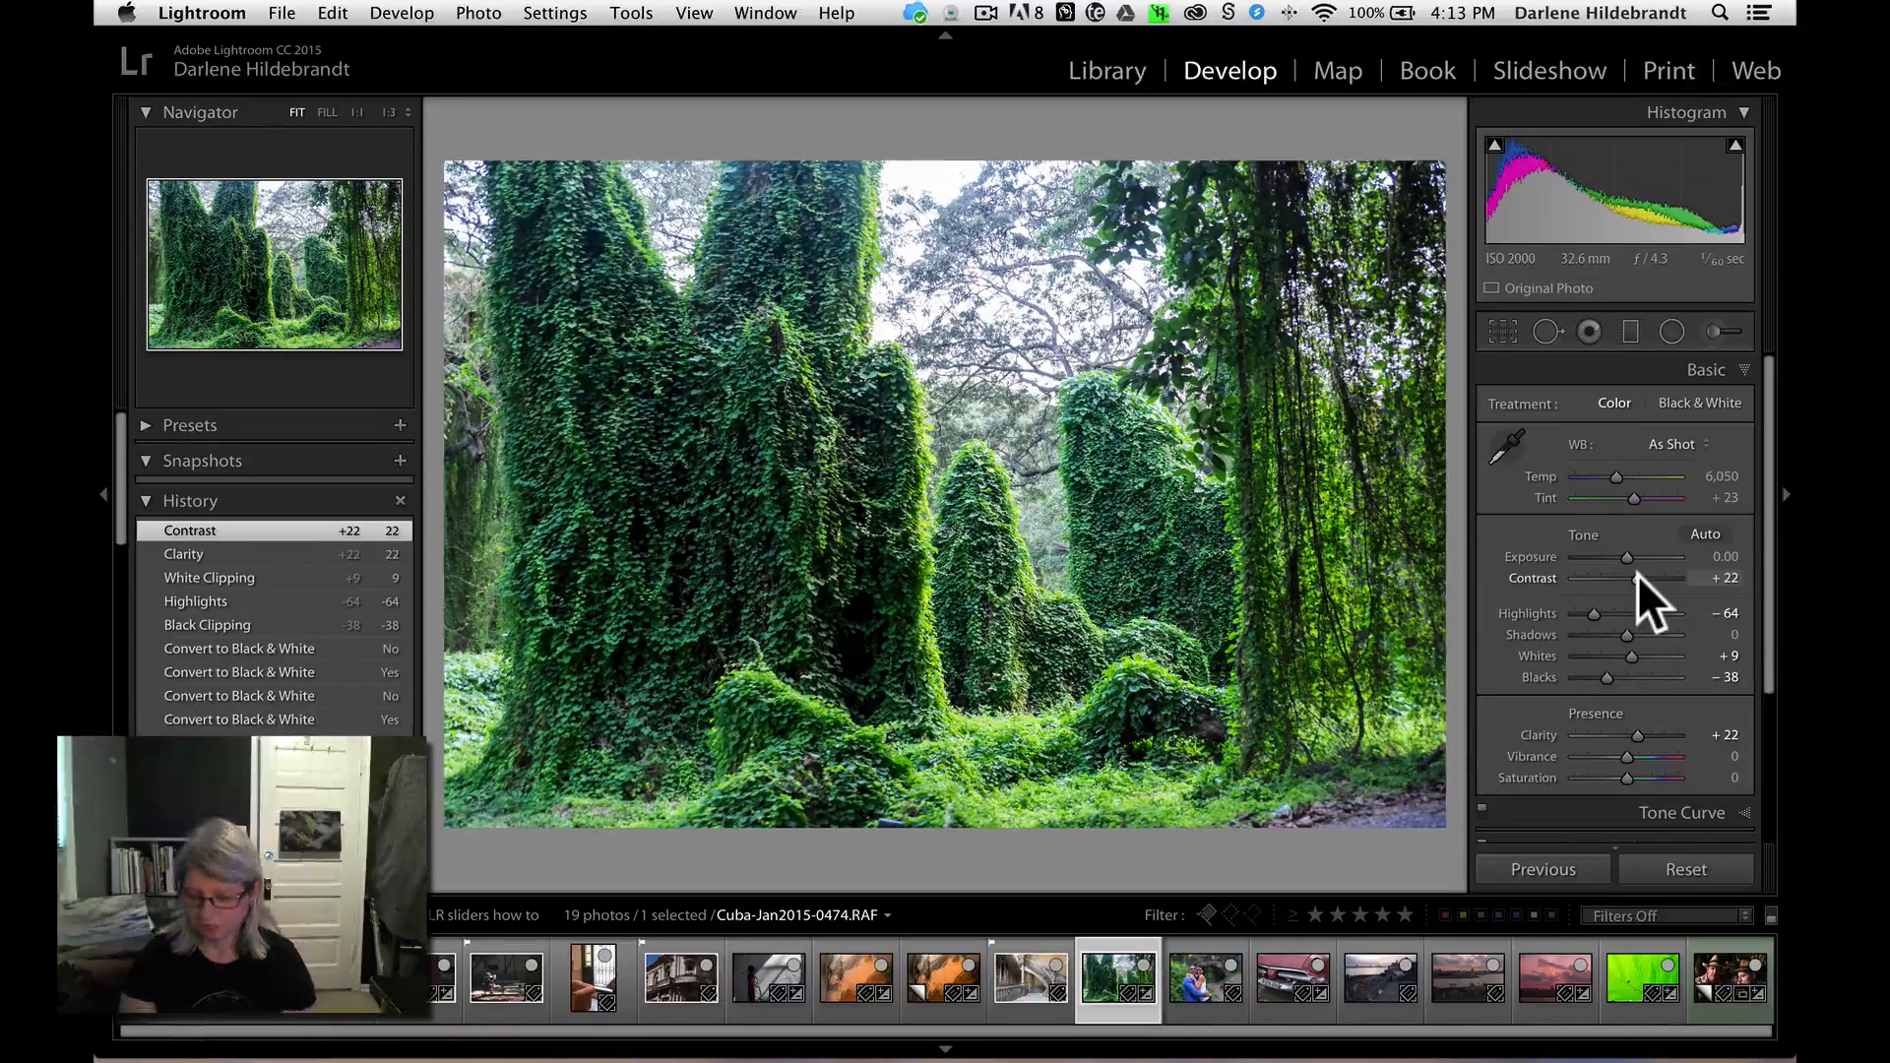
pyautogui.press('\\')
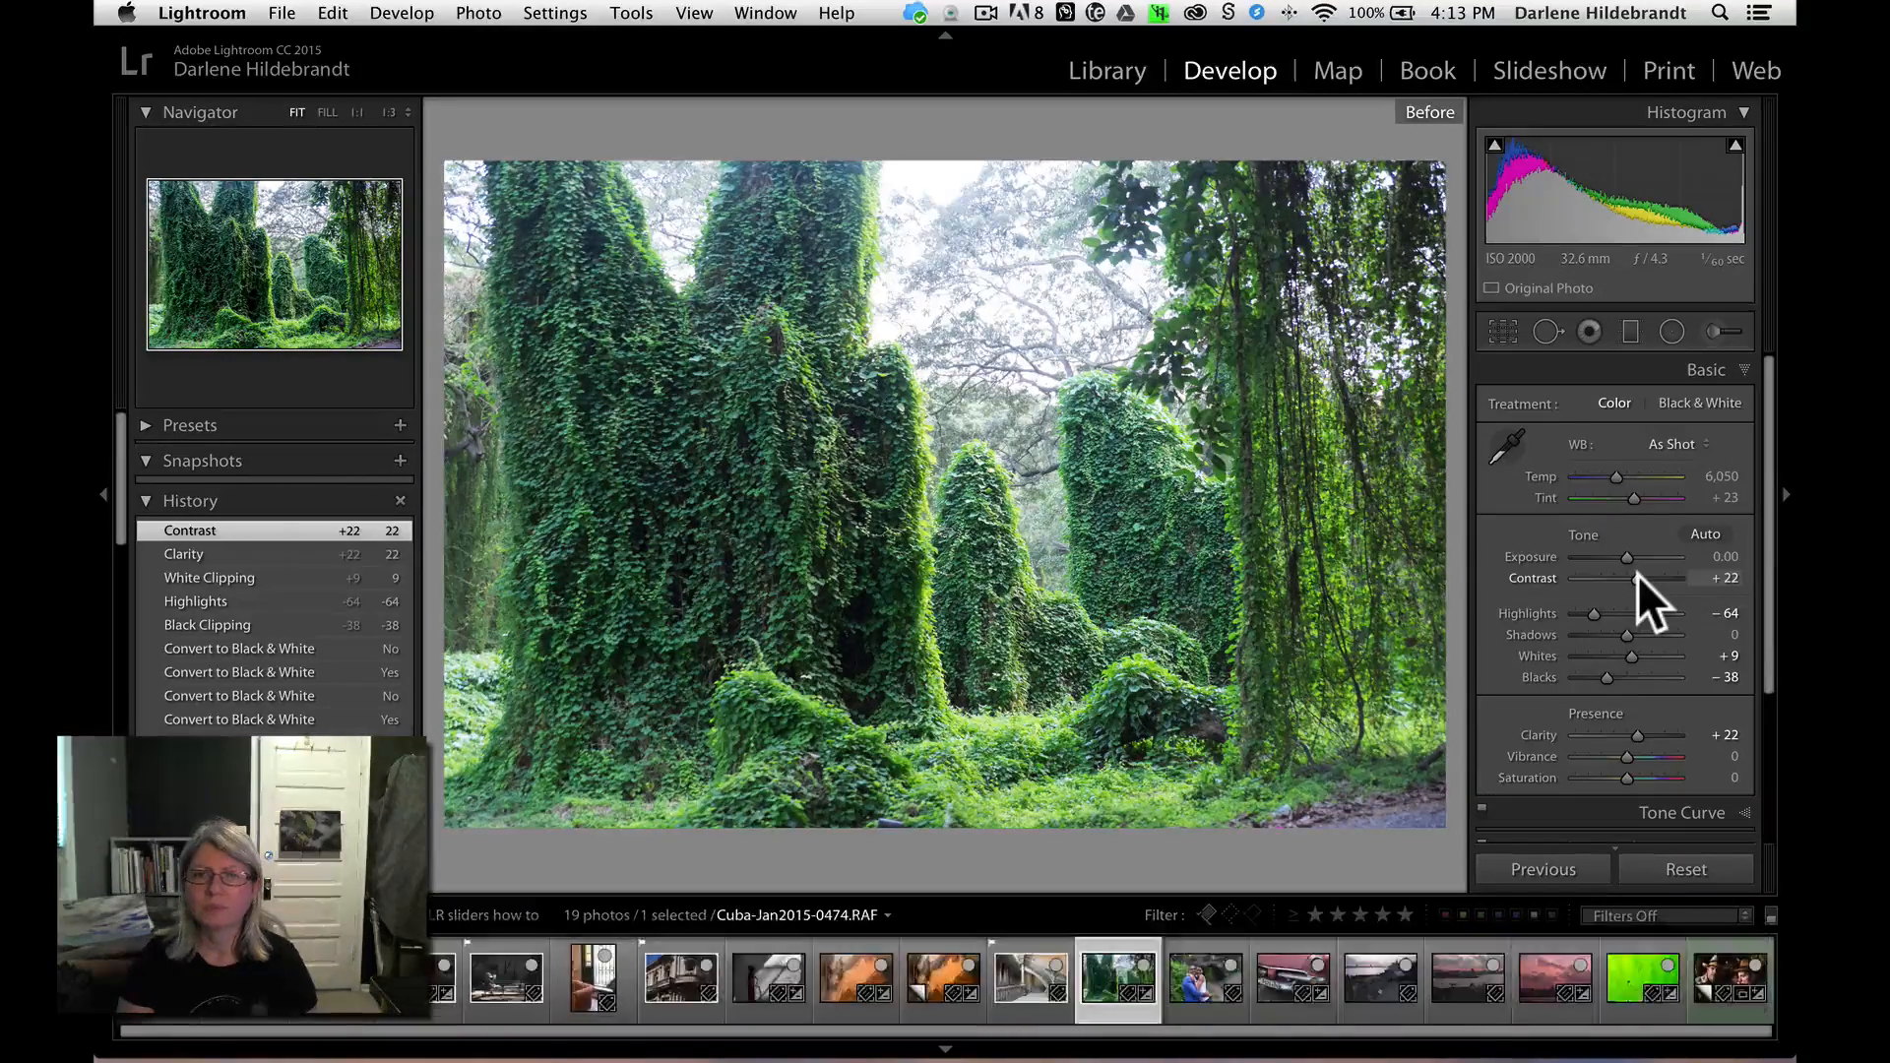
pyautogui.press('\\')
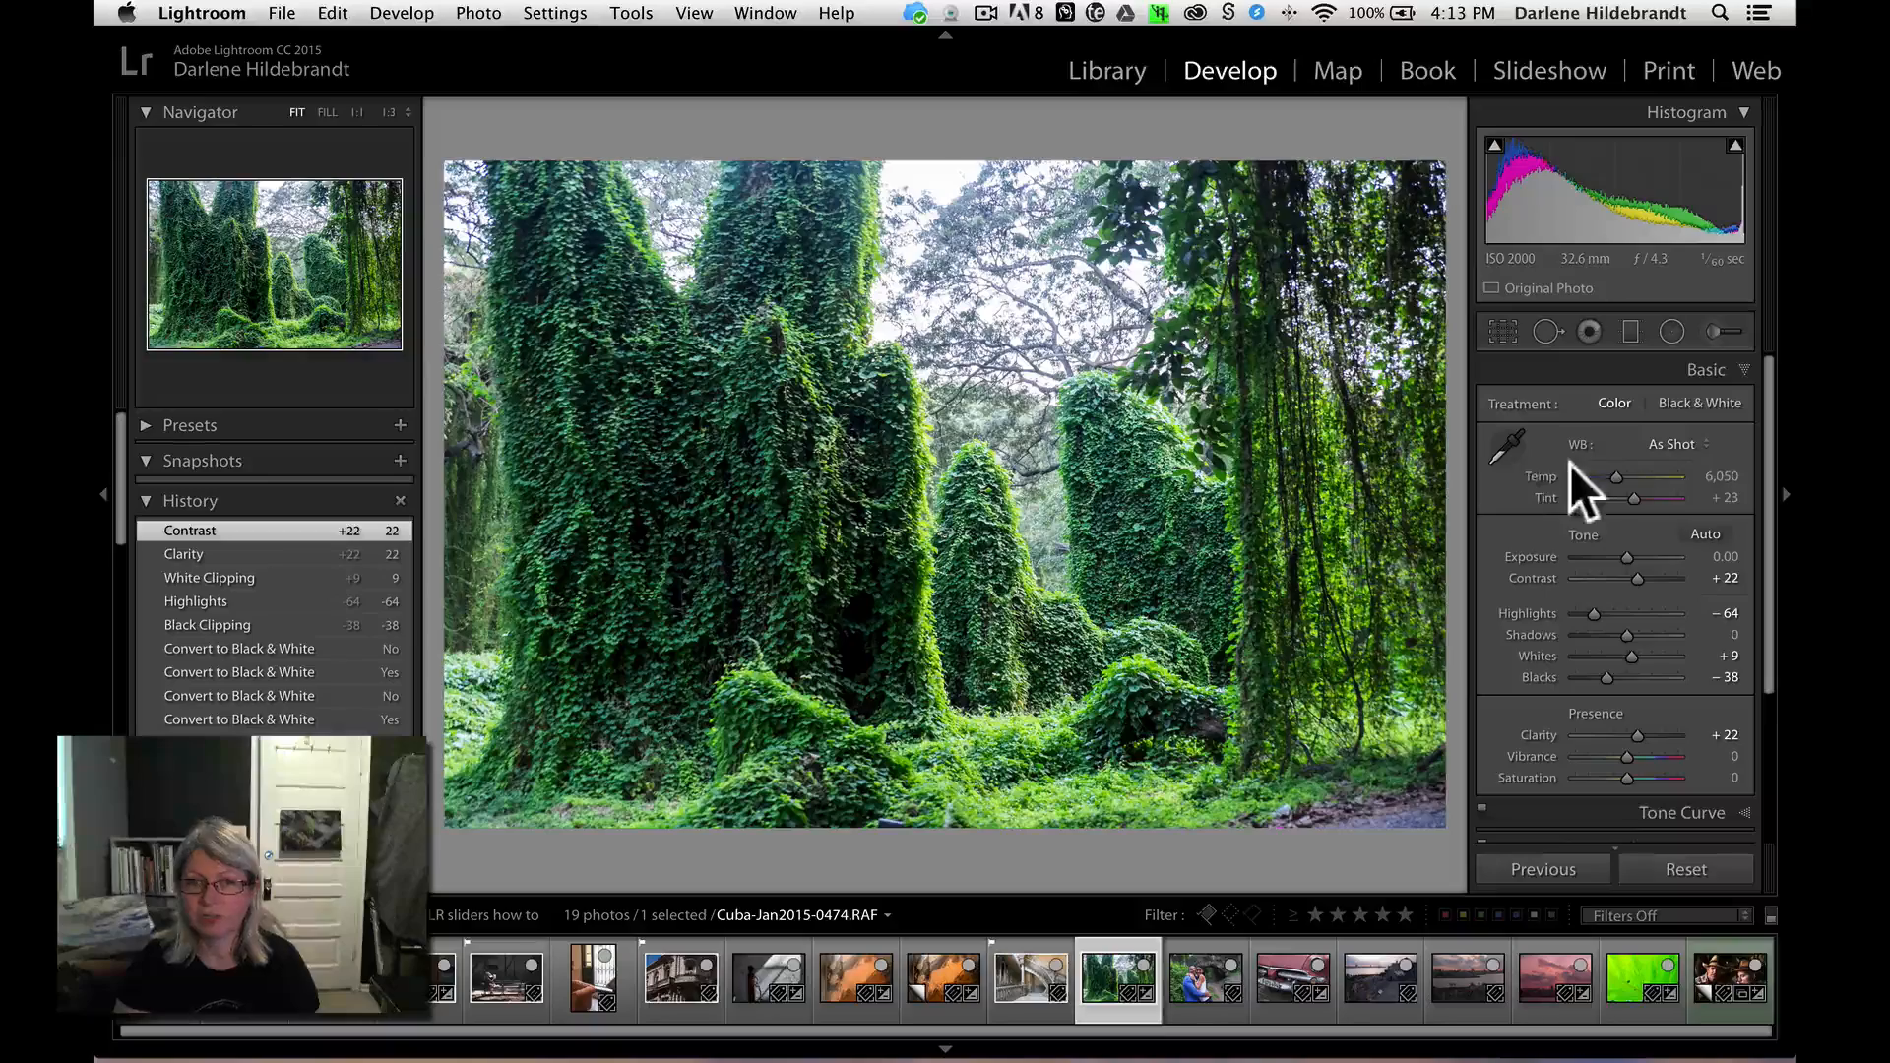
# - Warm the trees photo's white balance to Temp 7,169 and Tint +3, and compare the result with the original
pyautogui.click(1614, 477)
pyautogui.moveTo(1614, 476)
pyautogui.mouseDown()
pyautogui.moveTo(1594, 477)
pyautogui.moveTo(1624, 477)
pyautogui.mouseUp()
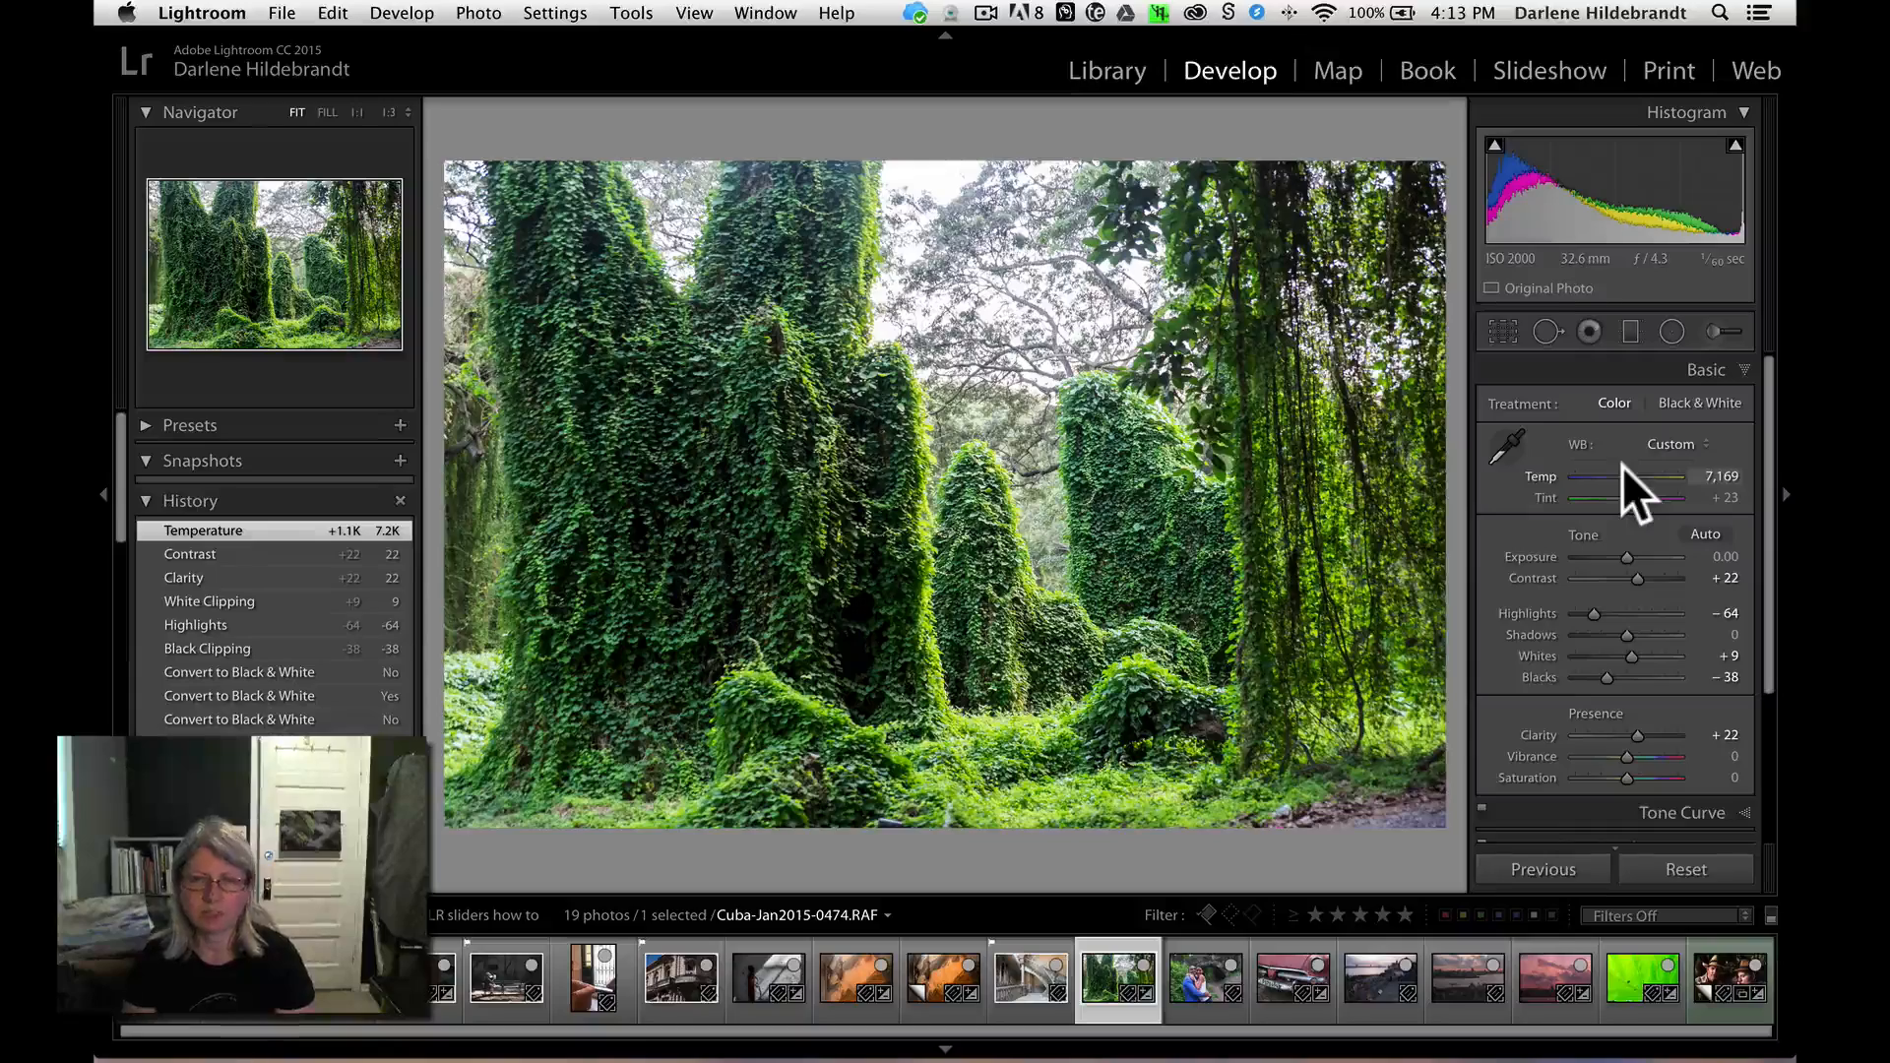
pyautogui.moveTo(1635, 499)
pyautogui.mouseDown()
pyautogui.moveTo(1662, 494)
pyautogui.moveTo(1626, 495)
pyautogui.mouseUp()
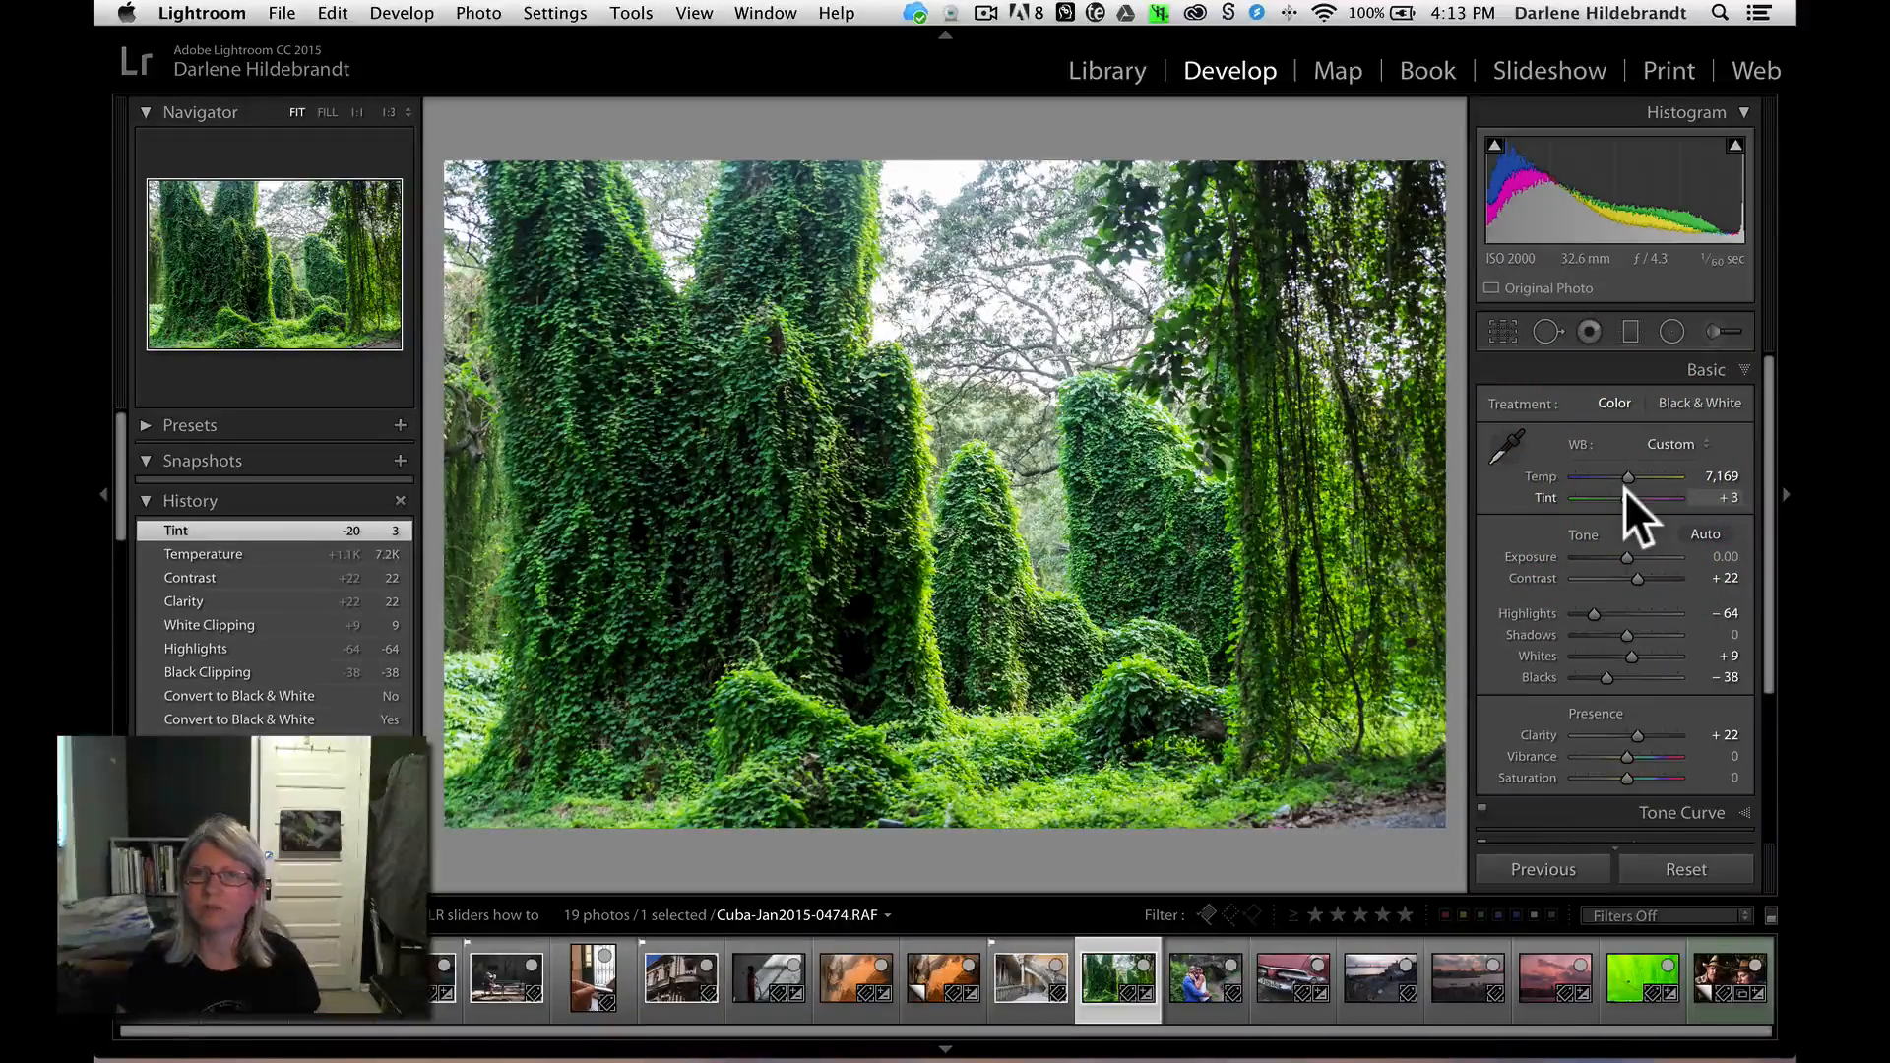
pyautogui.press('\\')
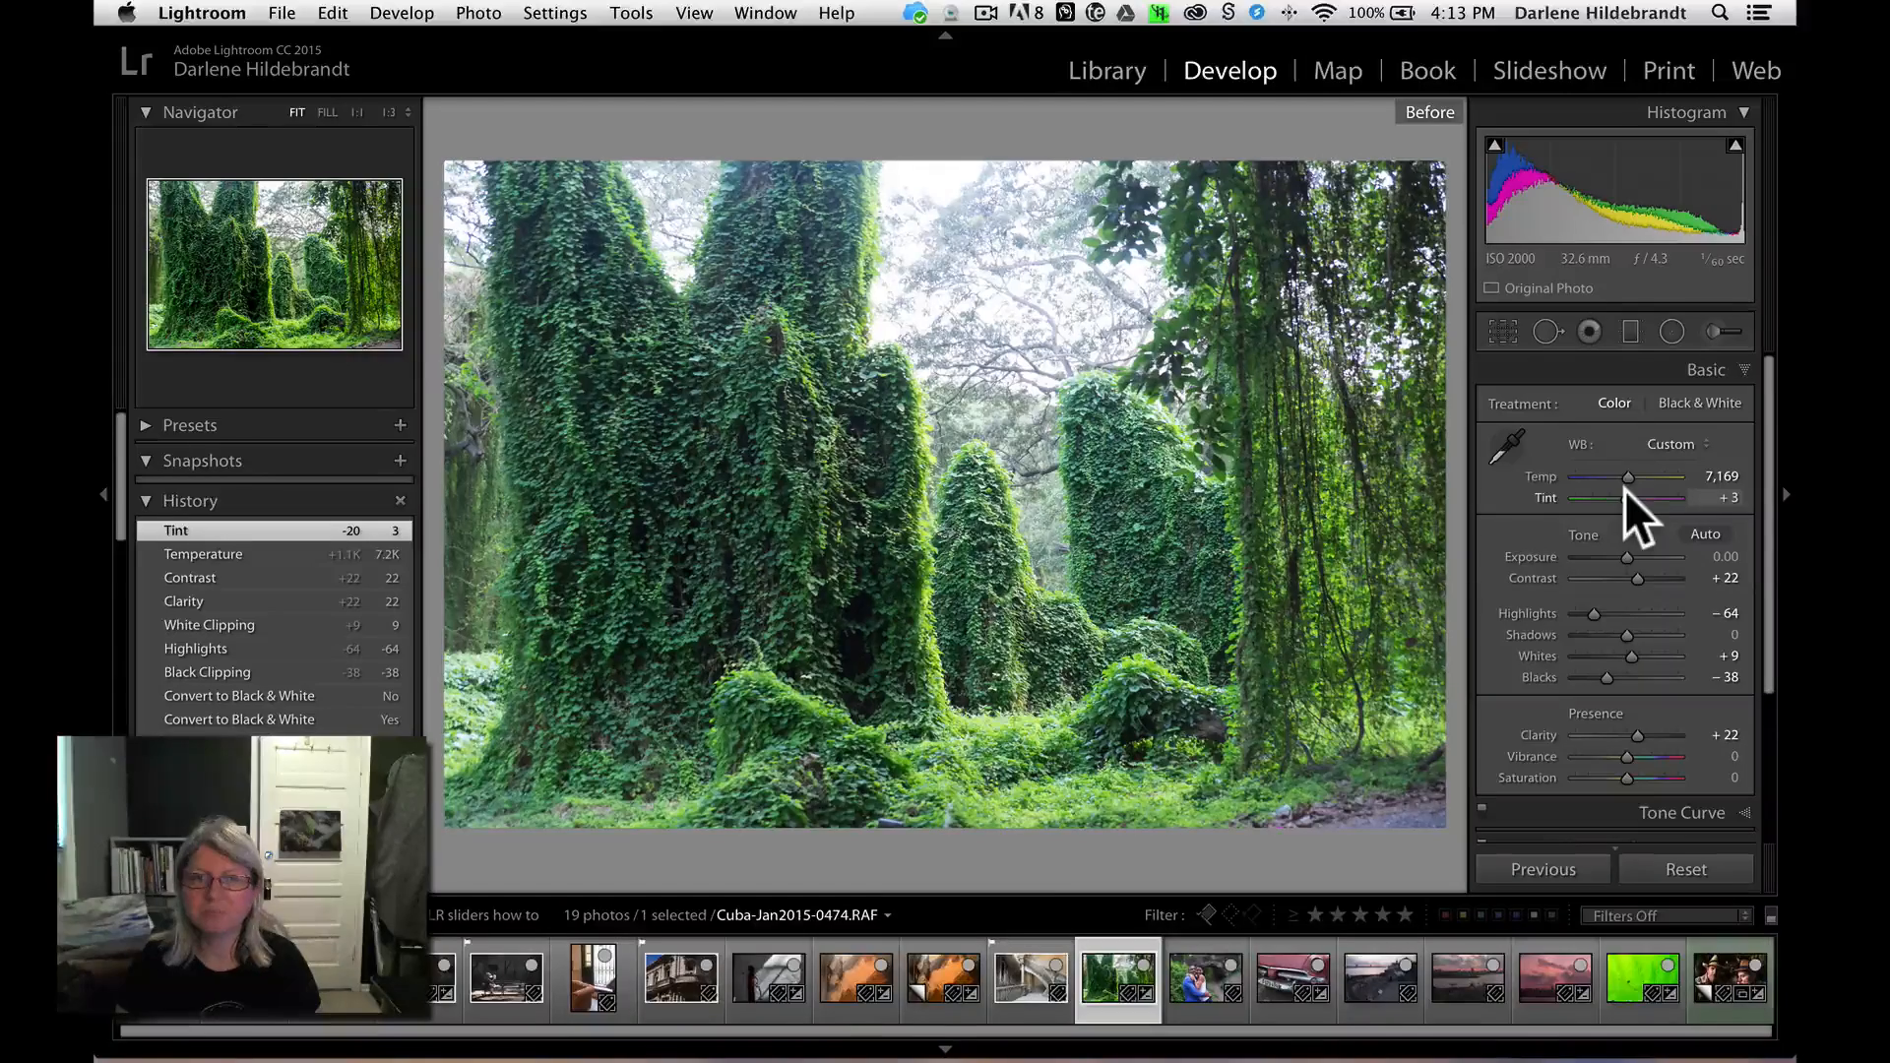
pyautogui.press('\\')
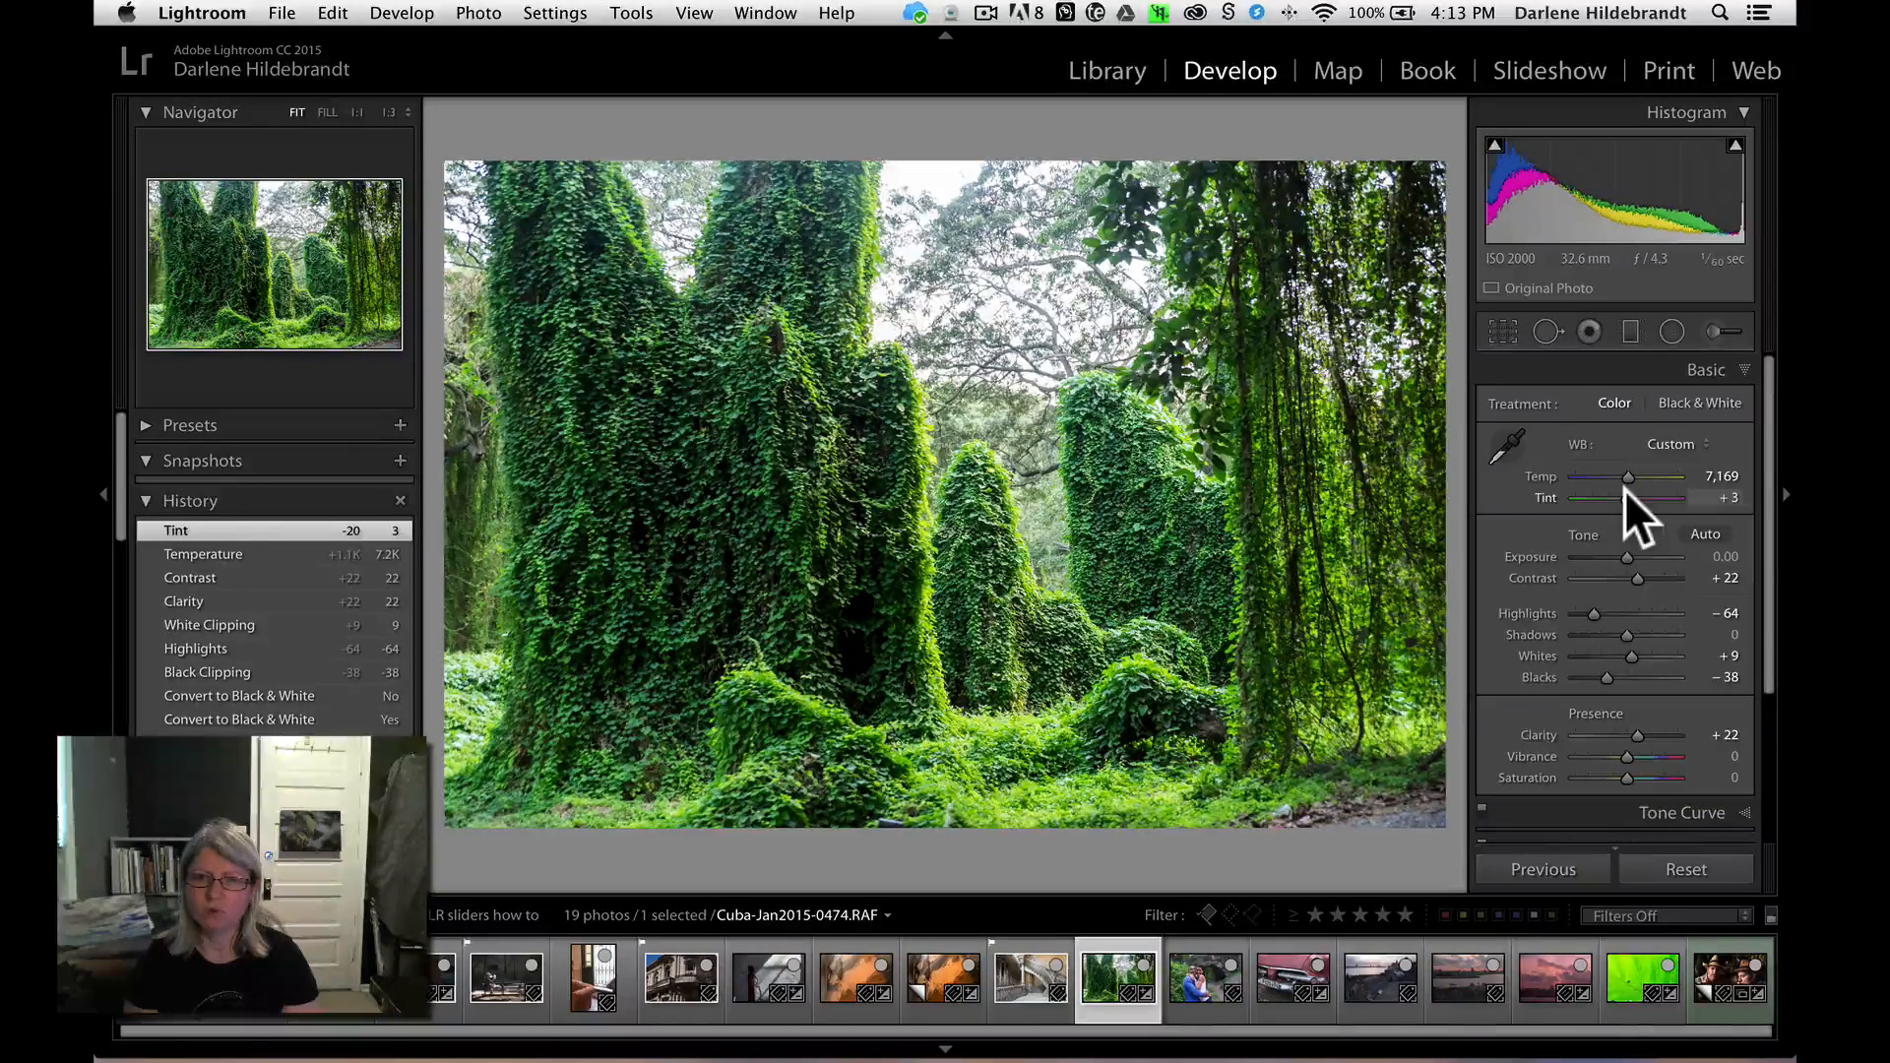
# - Open the photo of the couple by the stone bridge in the Develop module and create a virtual copy of it
pyautogui.press('g')
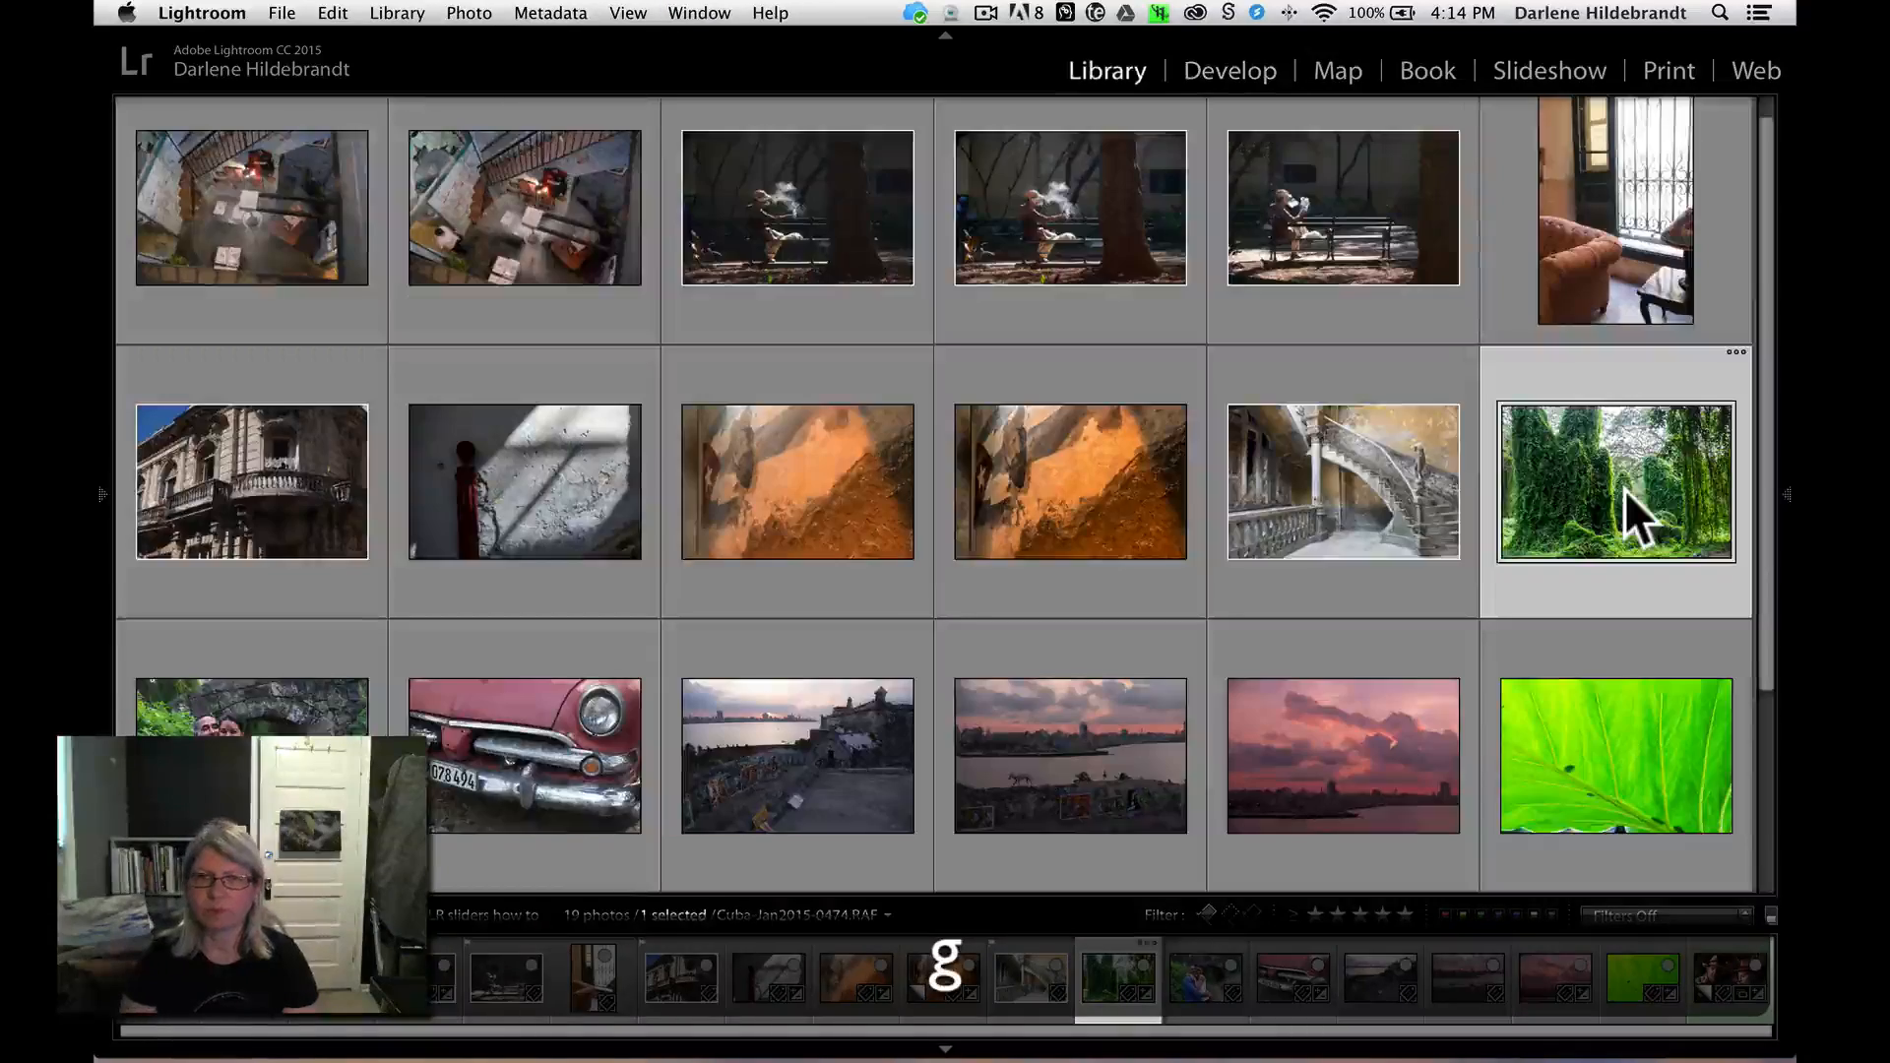
pyautogui.click(212, 723)
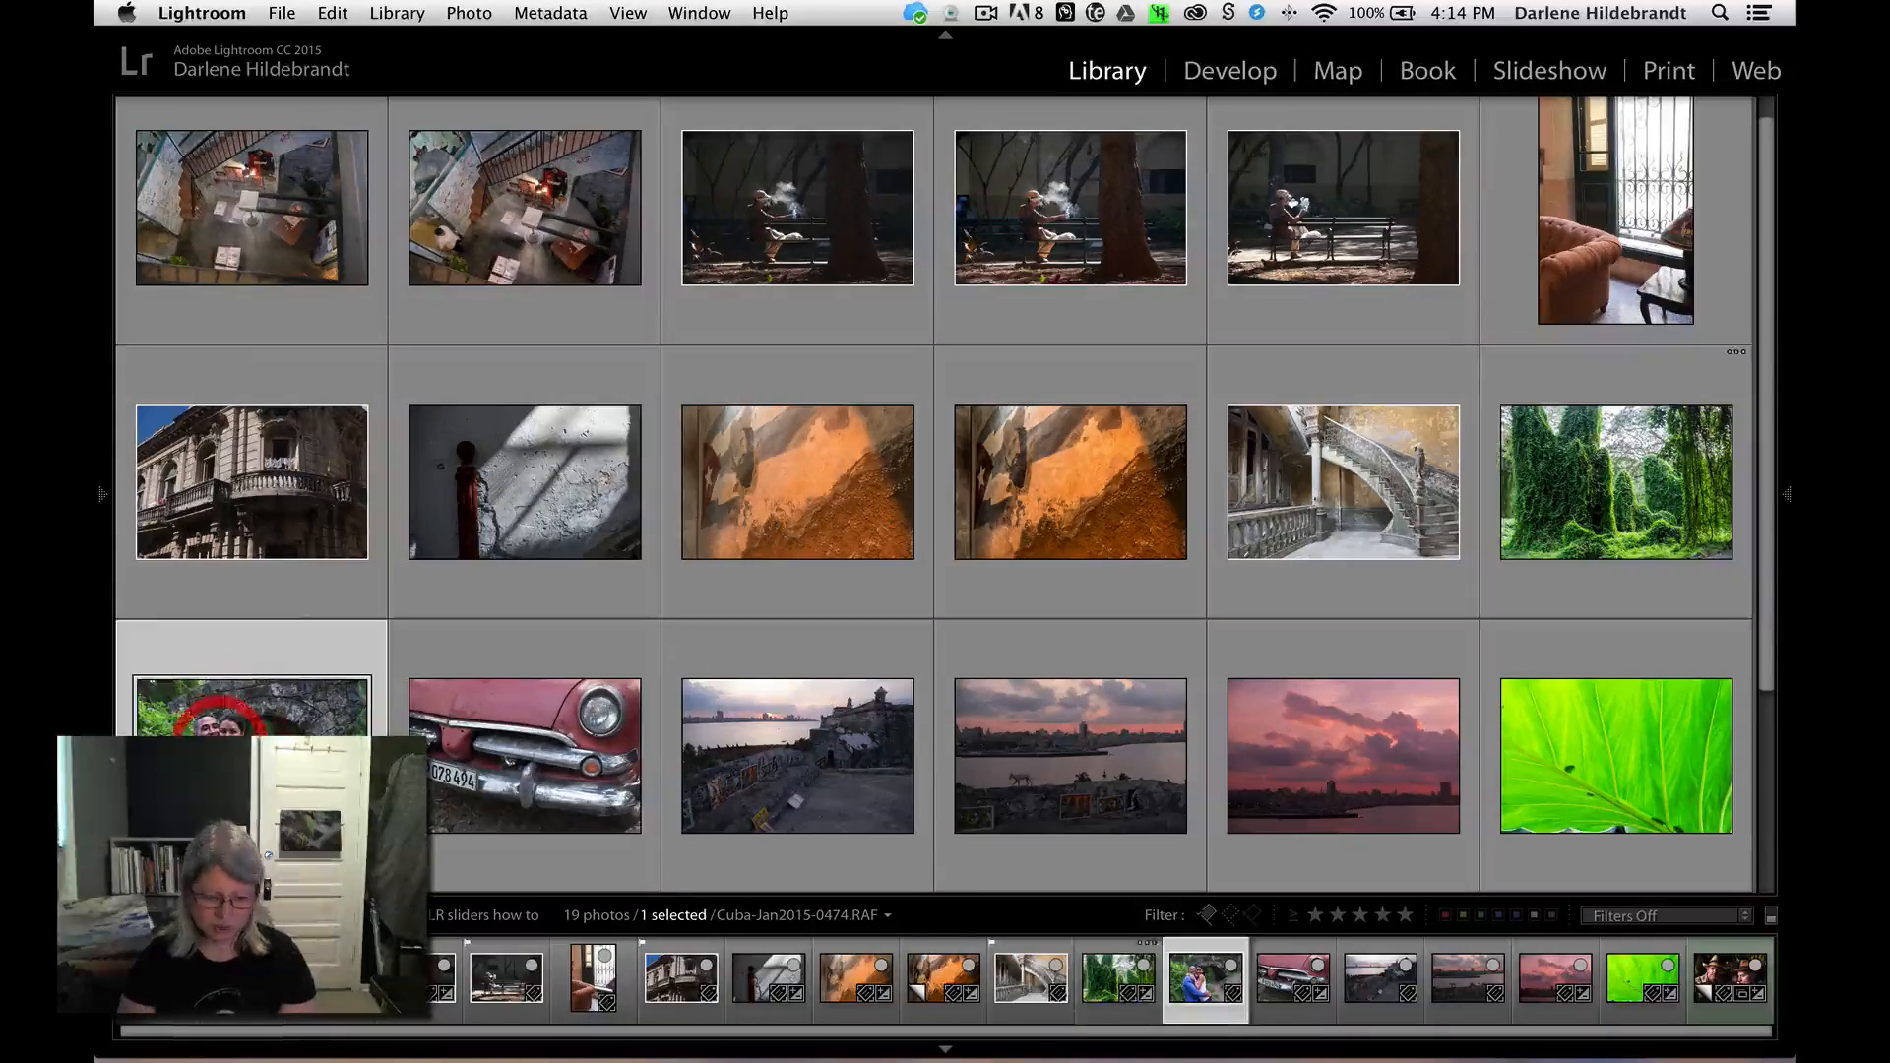
pyautogui.press('d')
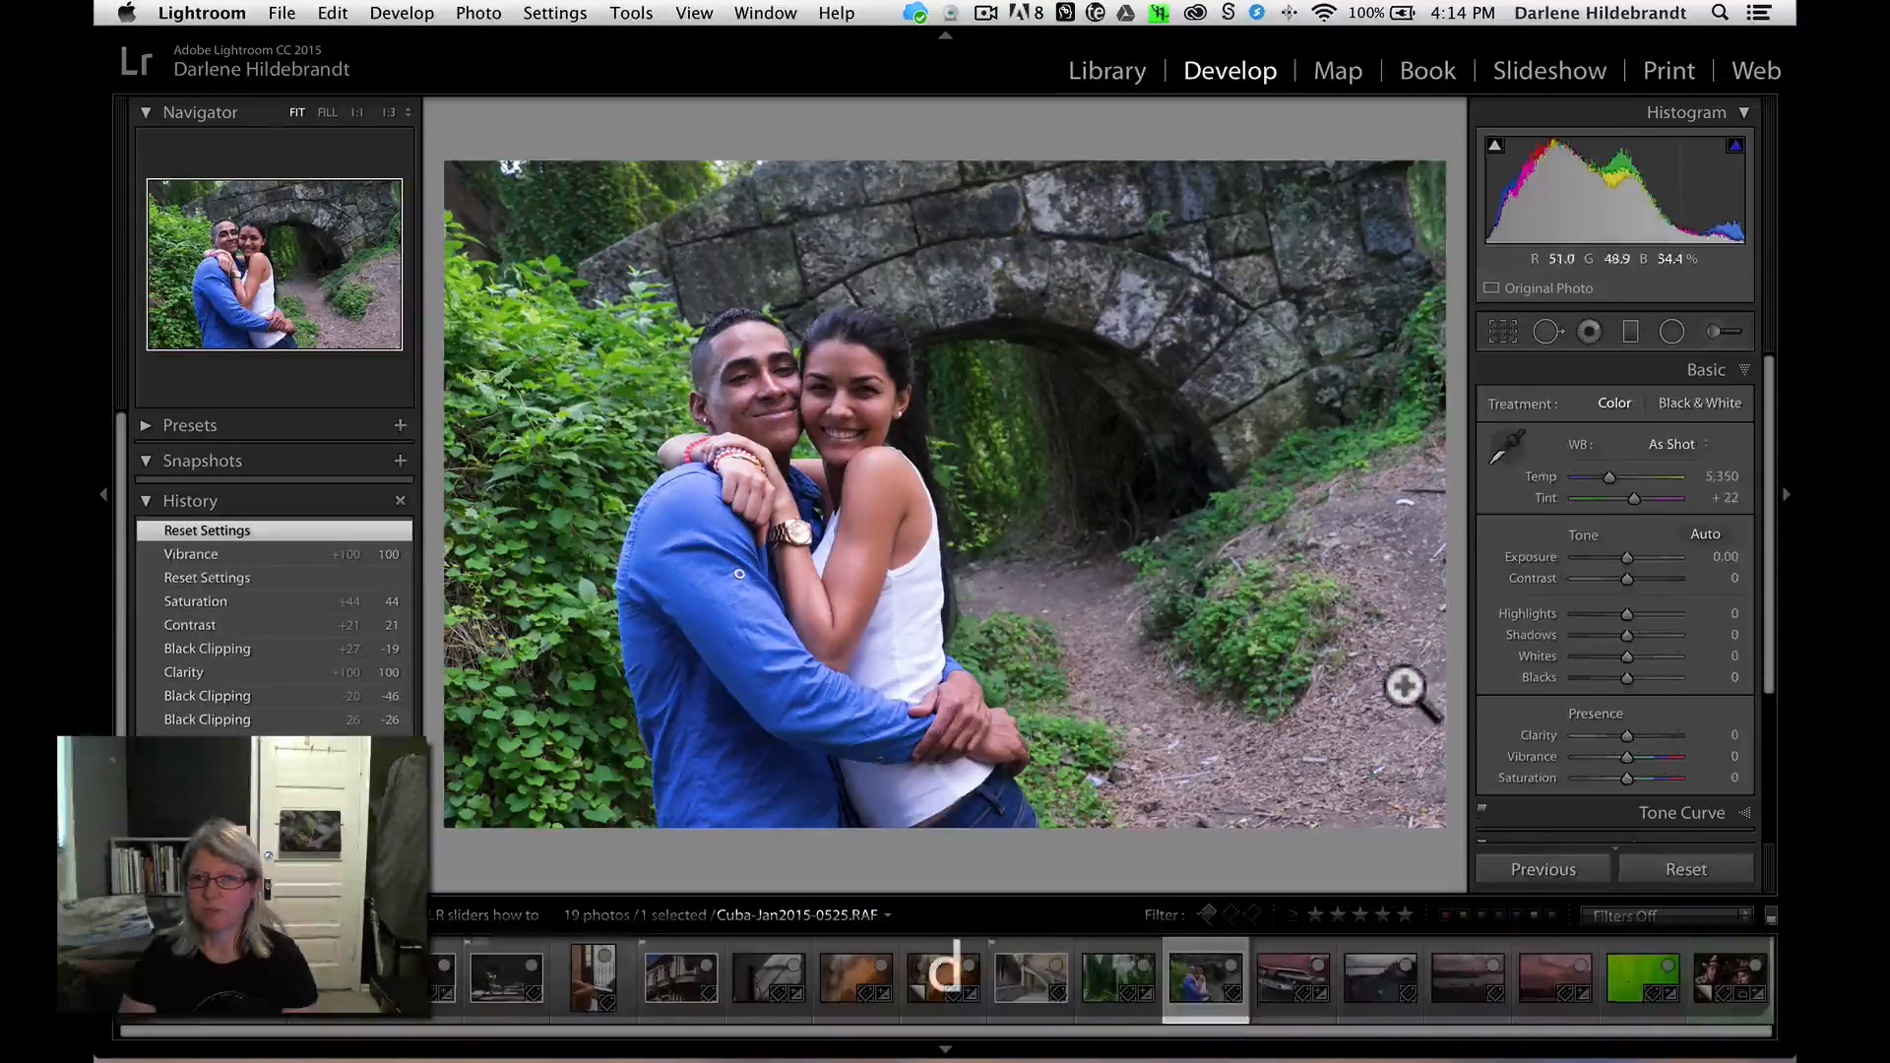
pyautogui.press('super+apostrophe')
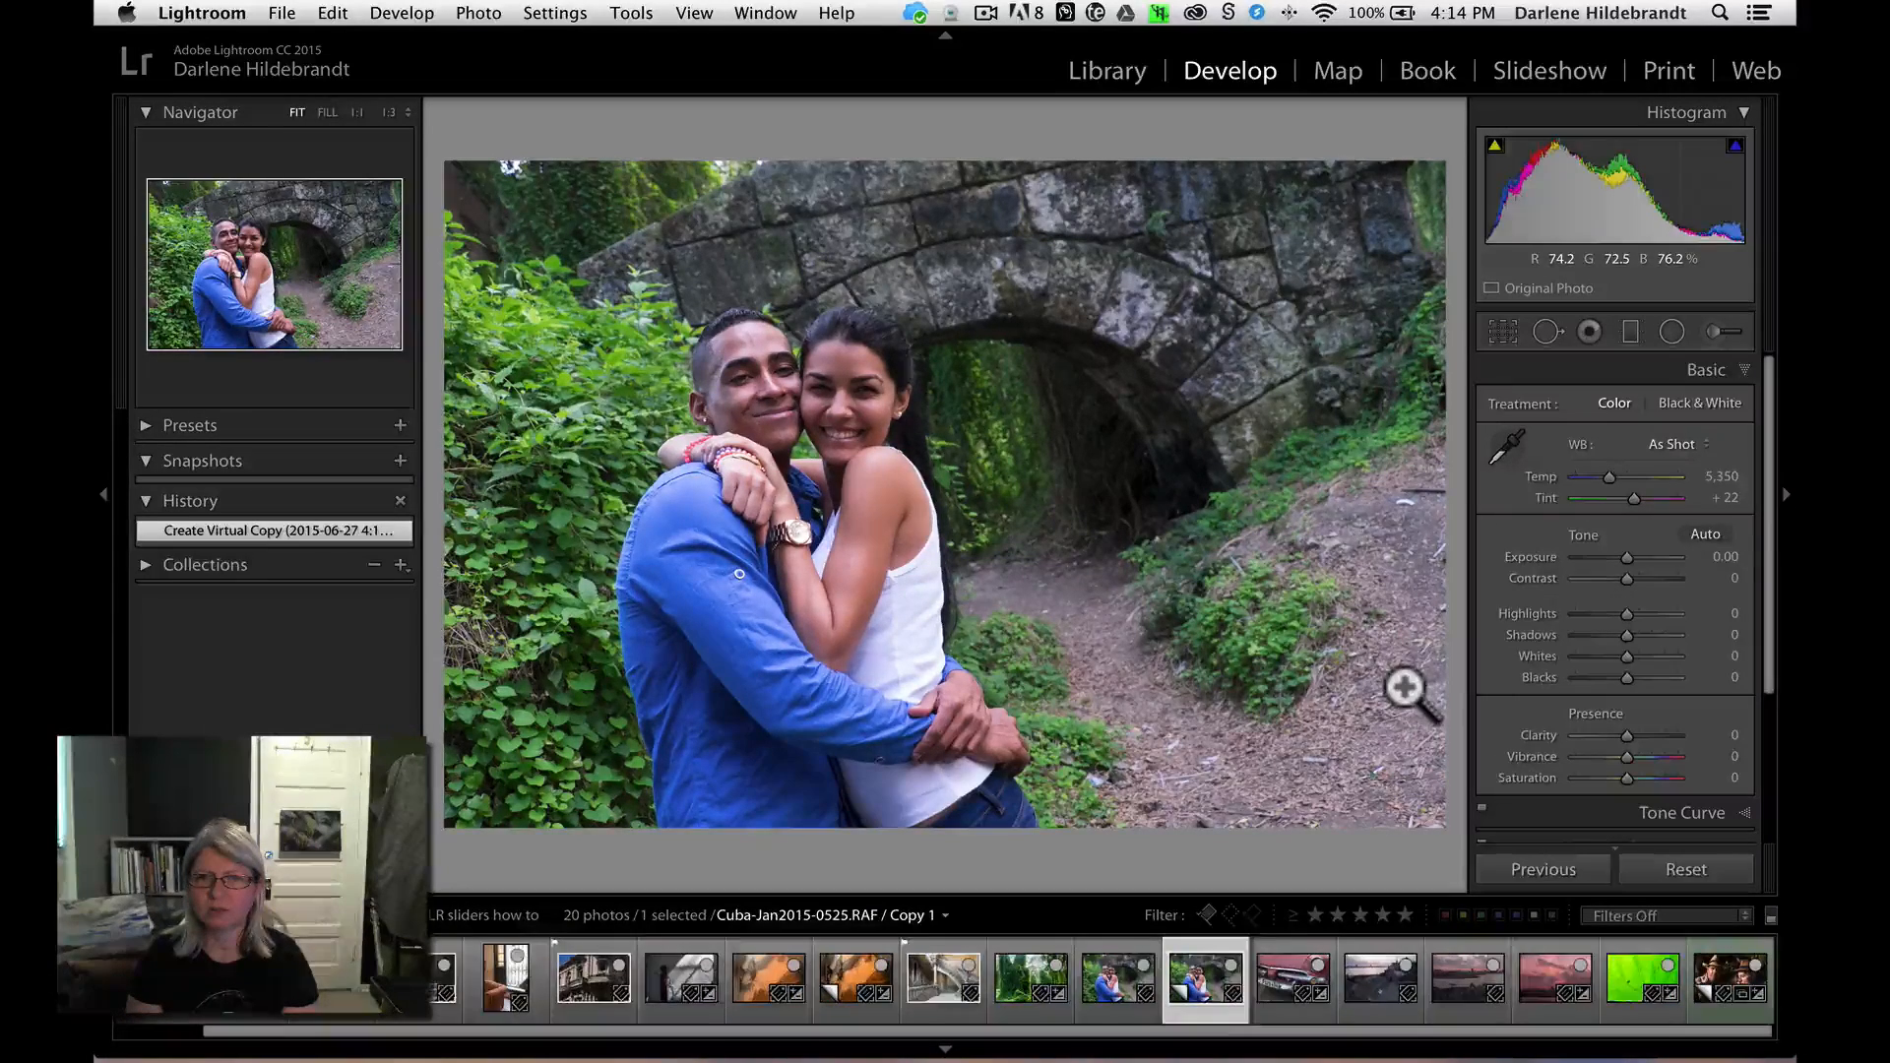
# - Set Vibrance to +100 on the original couple photo and Saturation to +100 on its virtual copy
pyautogui.press('Left')
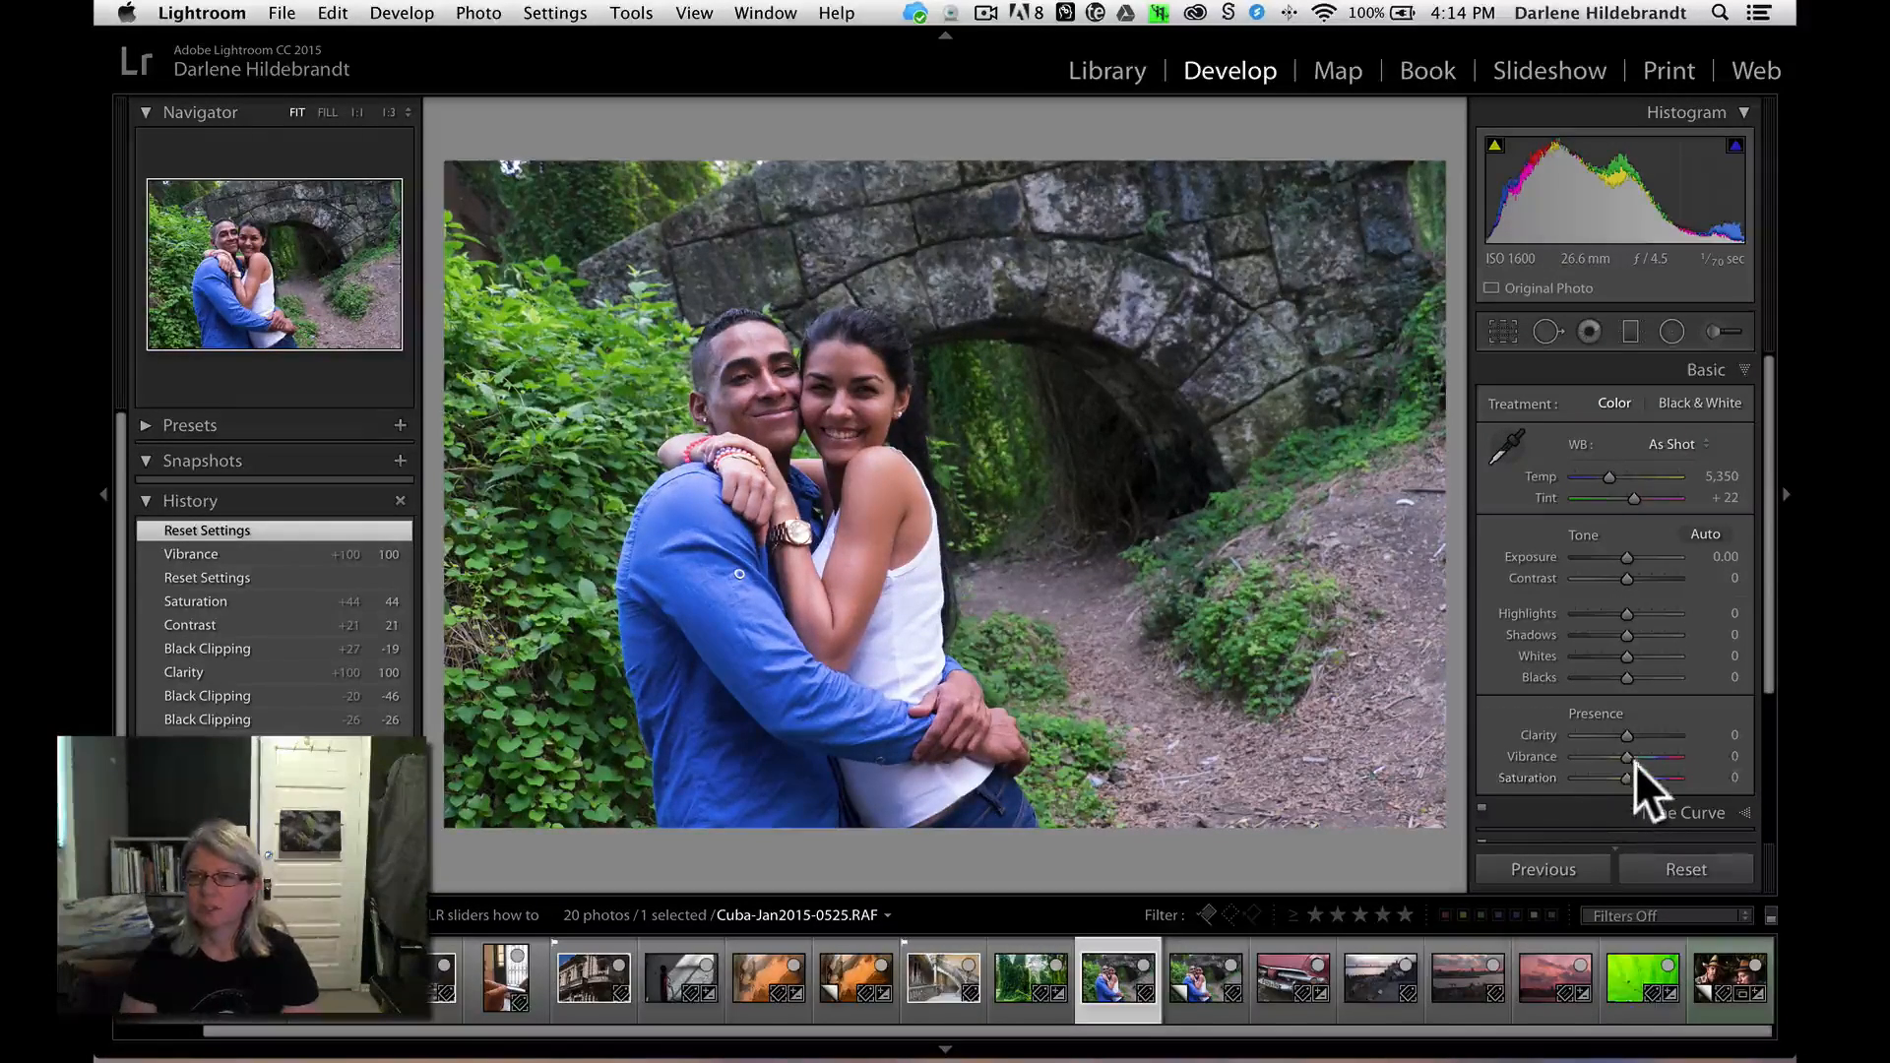
pyautogui.moveTo(1624, 755); pyautogui.dragTo(1714, 749)
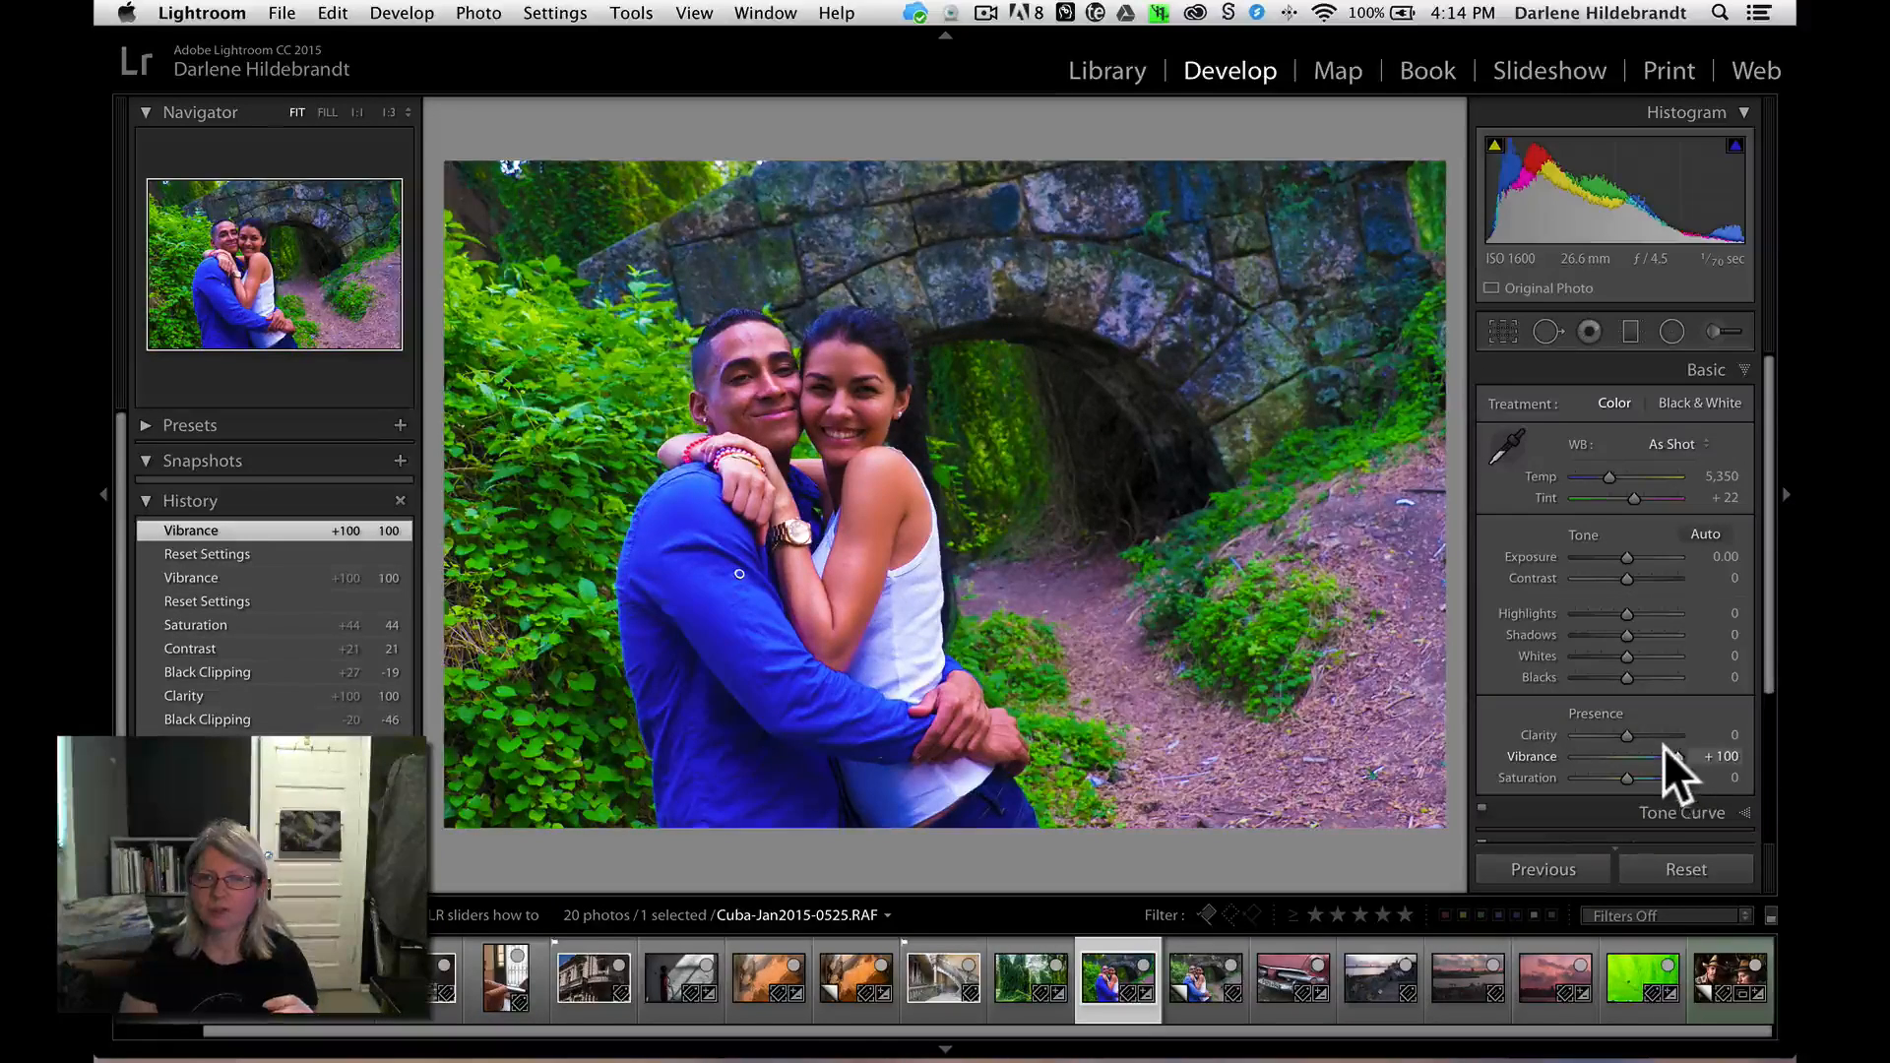
pyautogui.press('super+apostrophe')
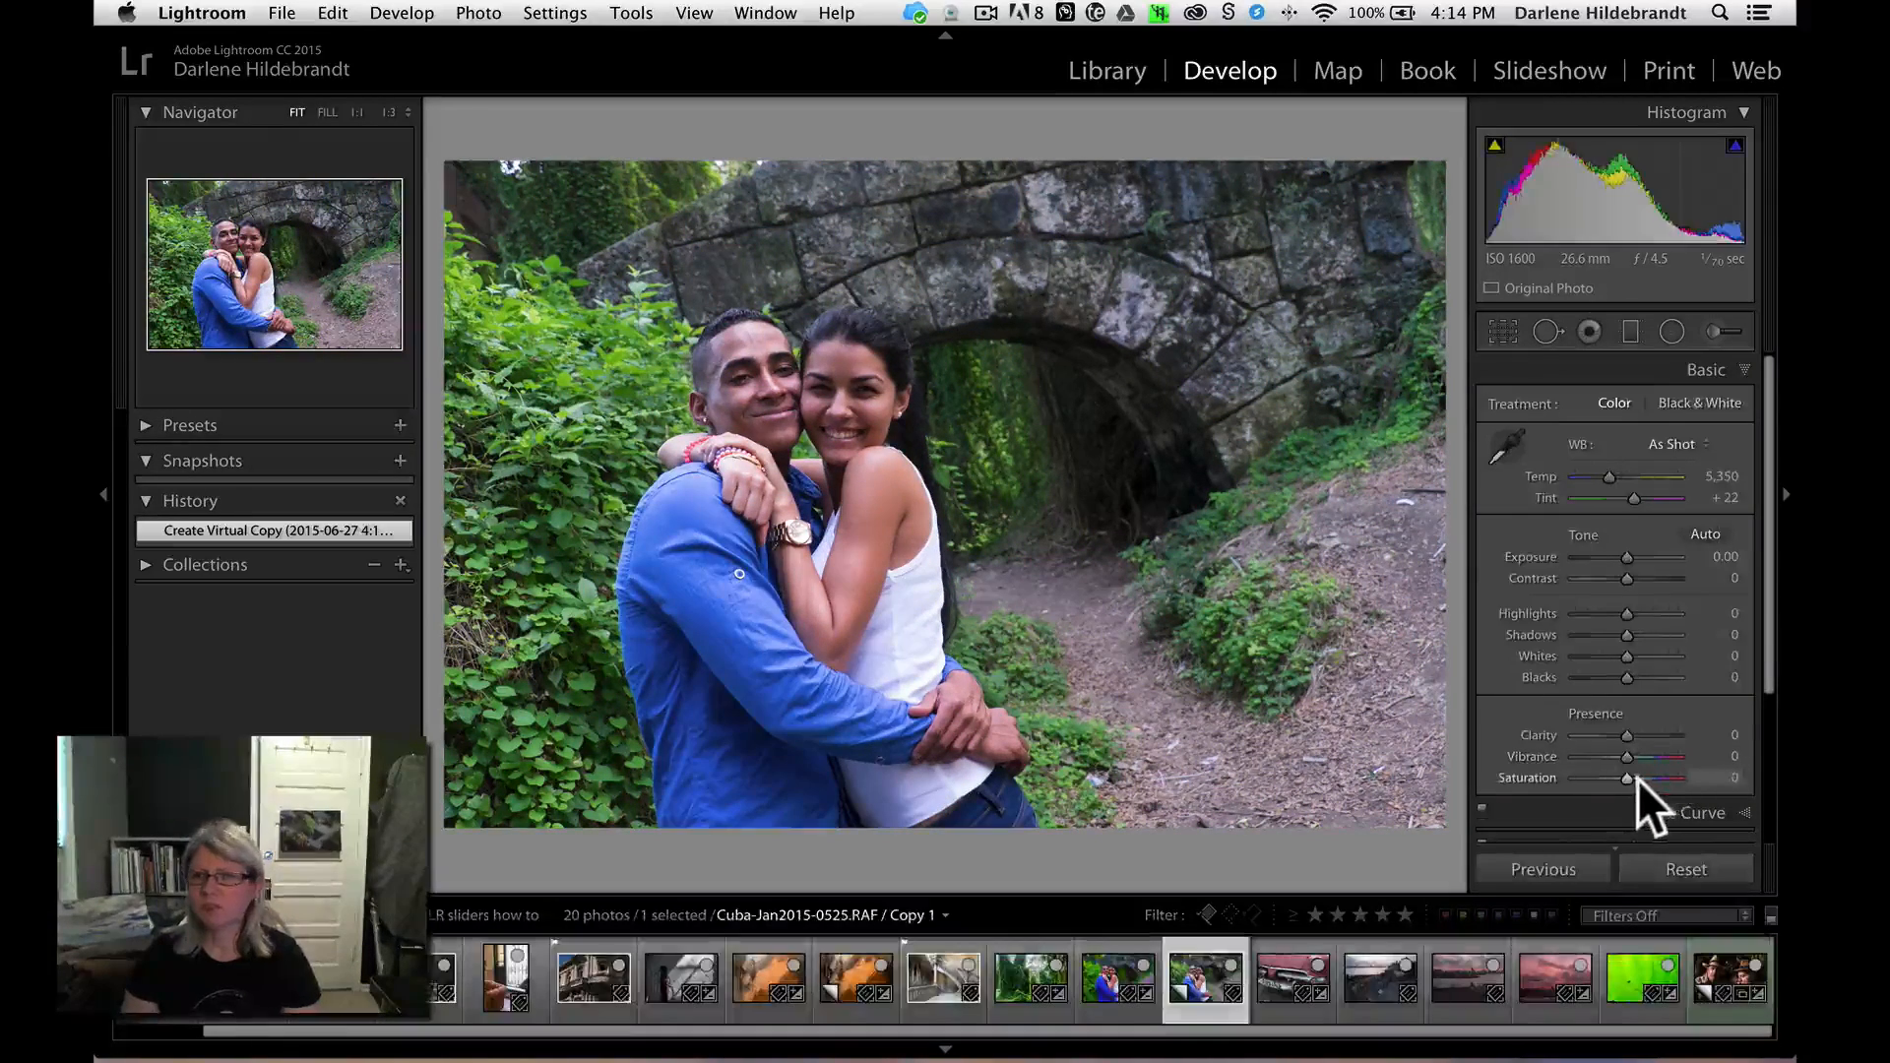
pyautogui.moveTo(1624, 775); pyautogui.dragTo(1708, 772)
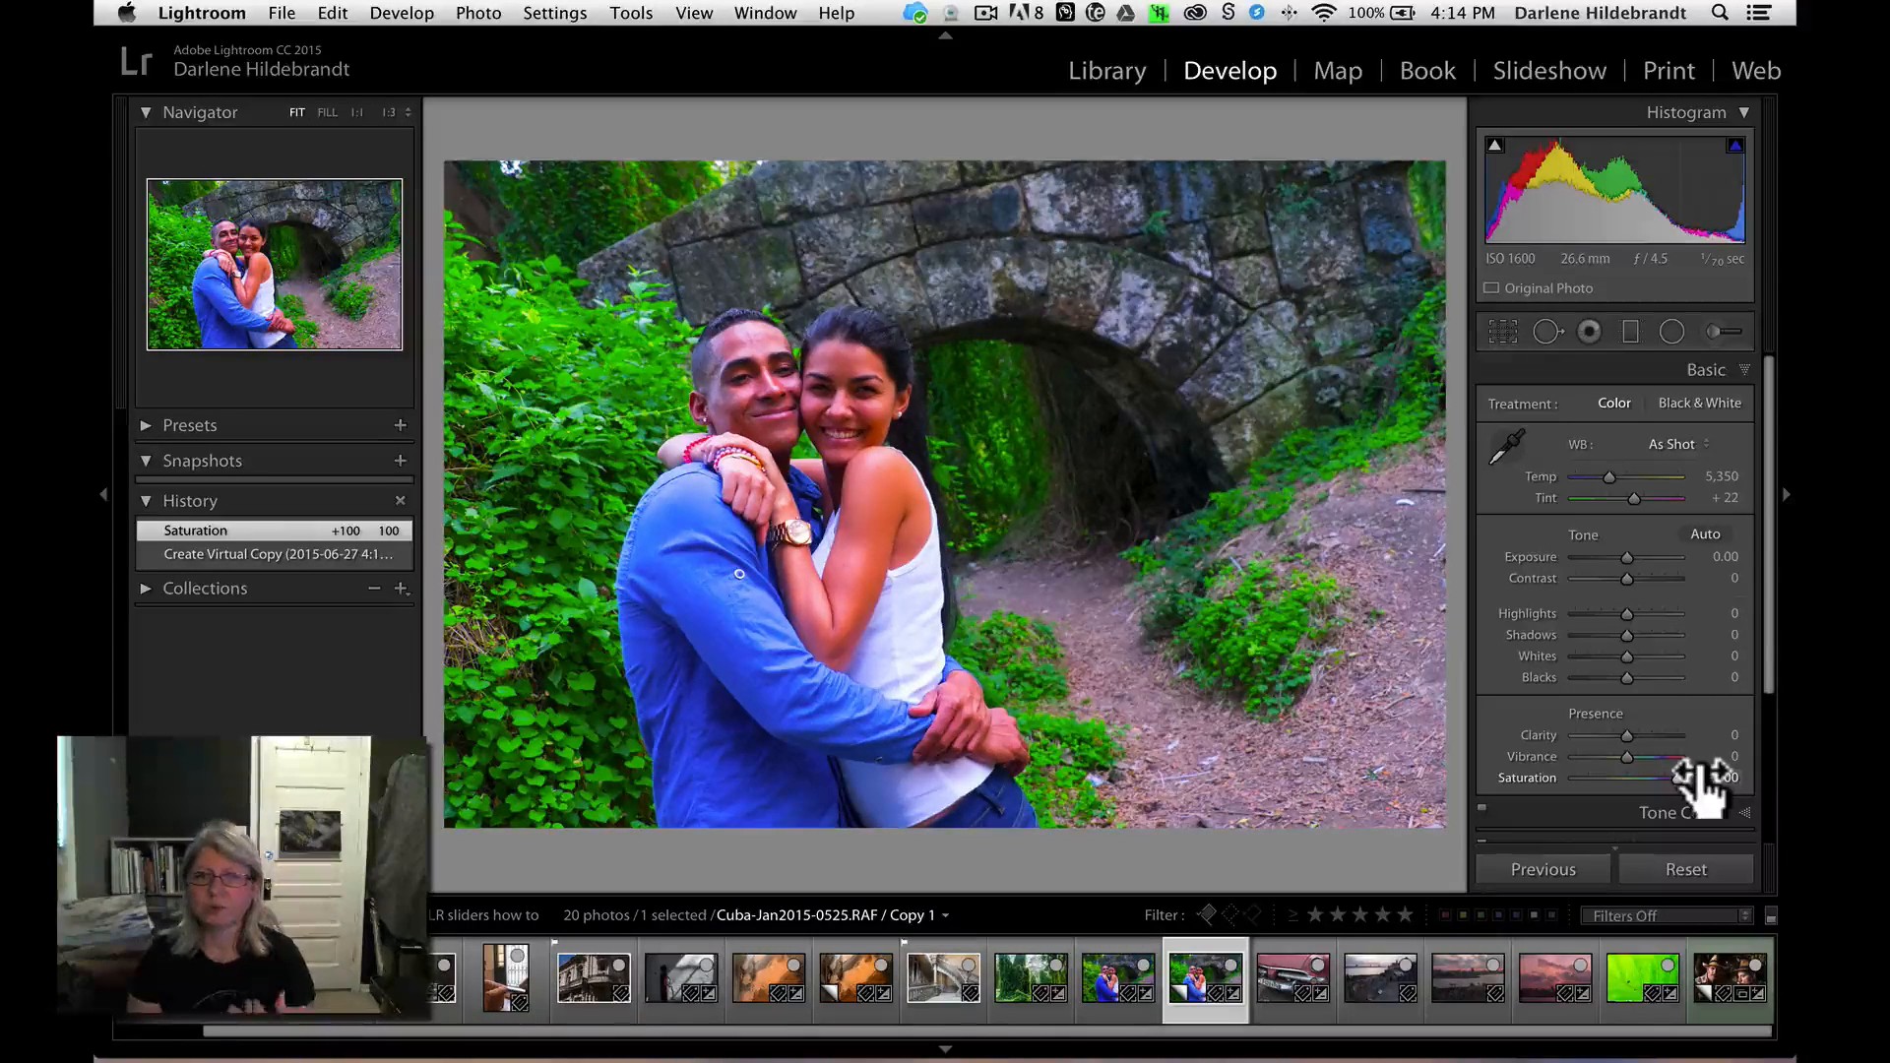
# - Compare the full-Vibrance original of the couple photo with its full-Saturation virtual copy
pyautogui.press('Left')
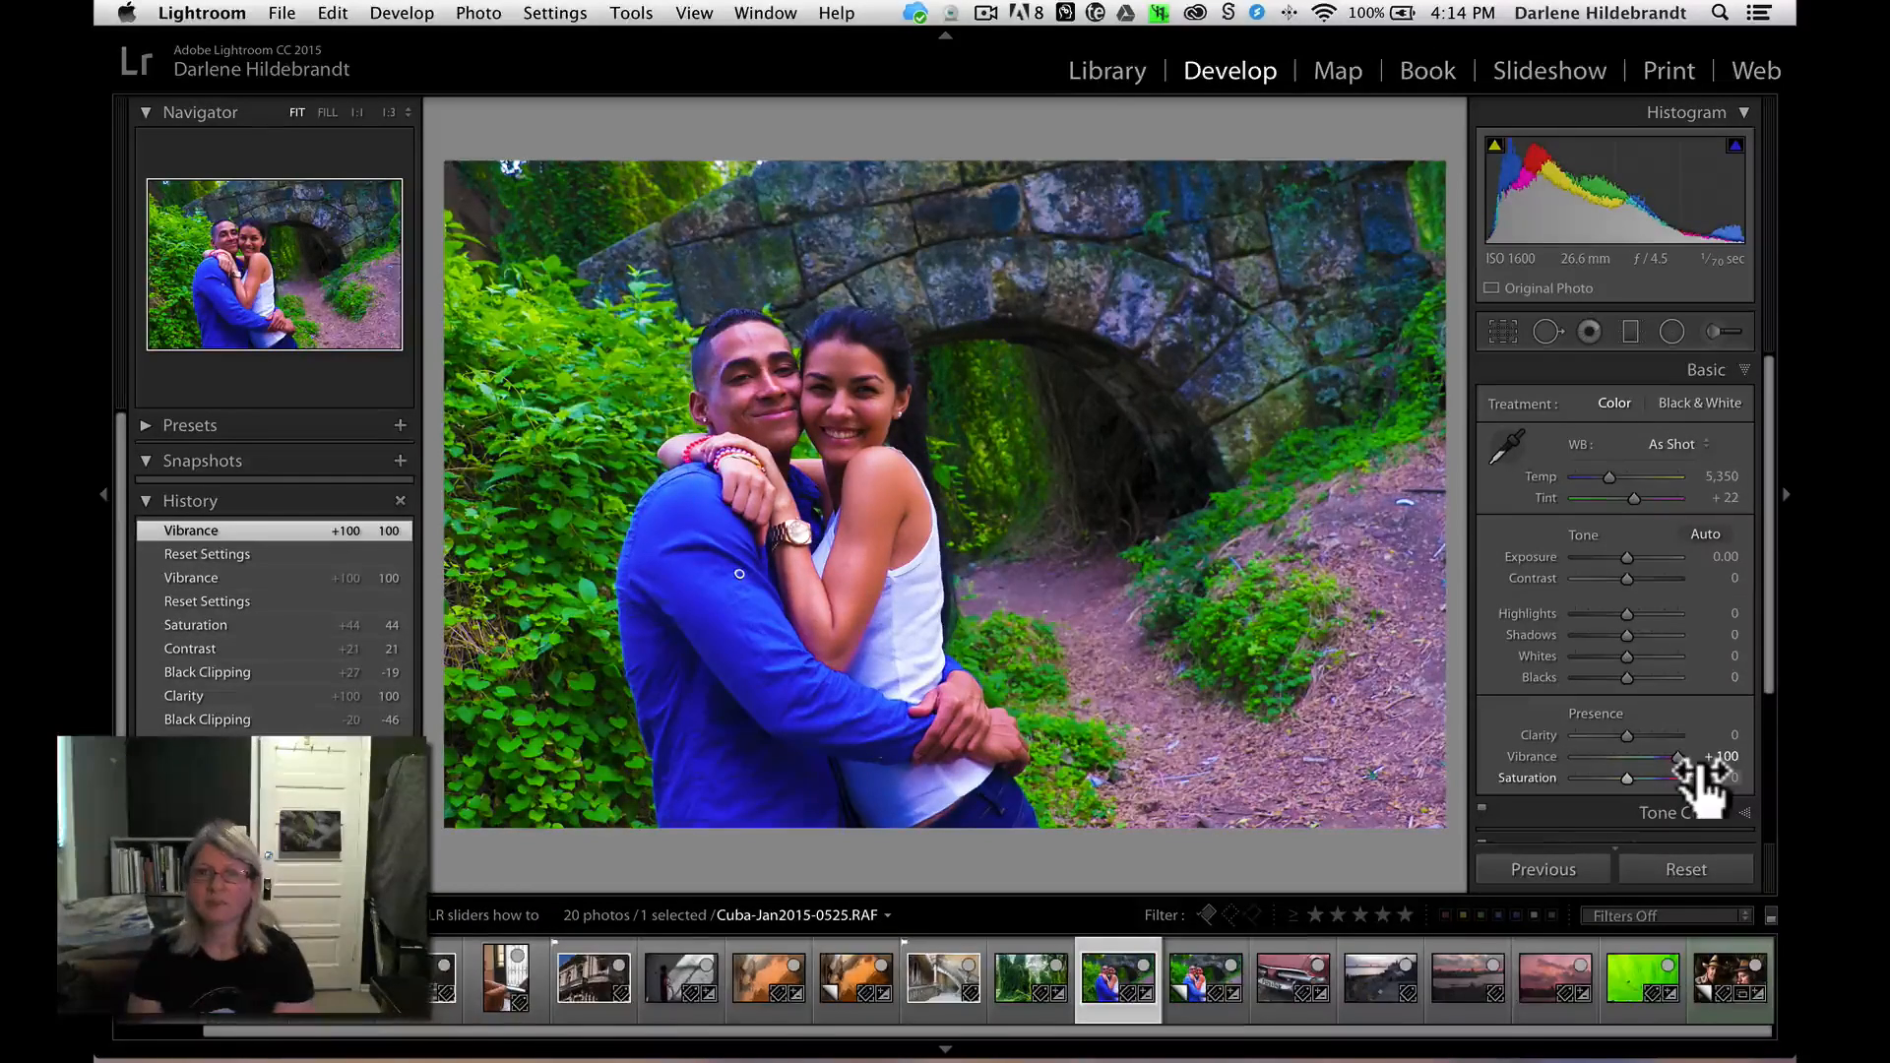
pyautogui.press('Right')
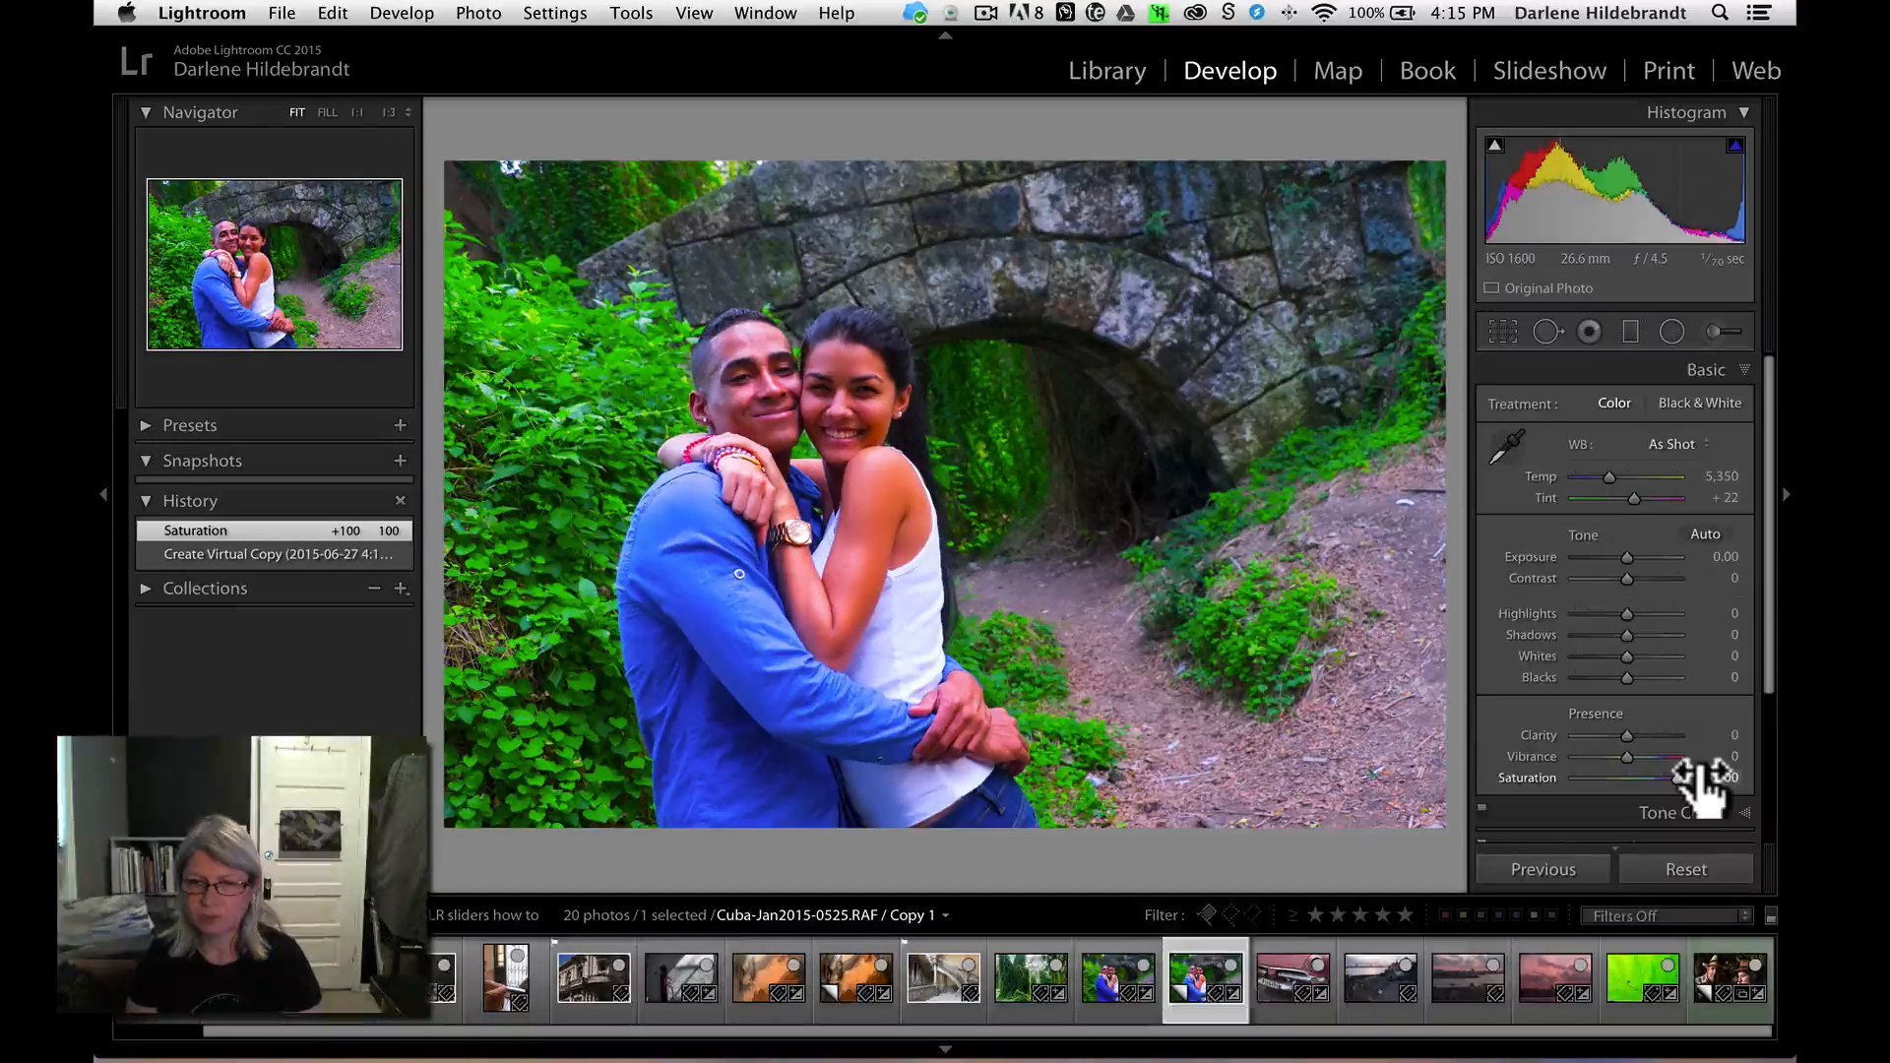
pyautogui.press('Left')
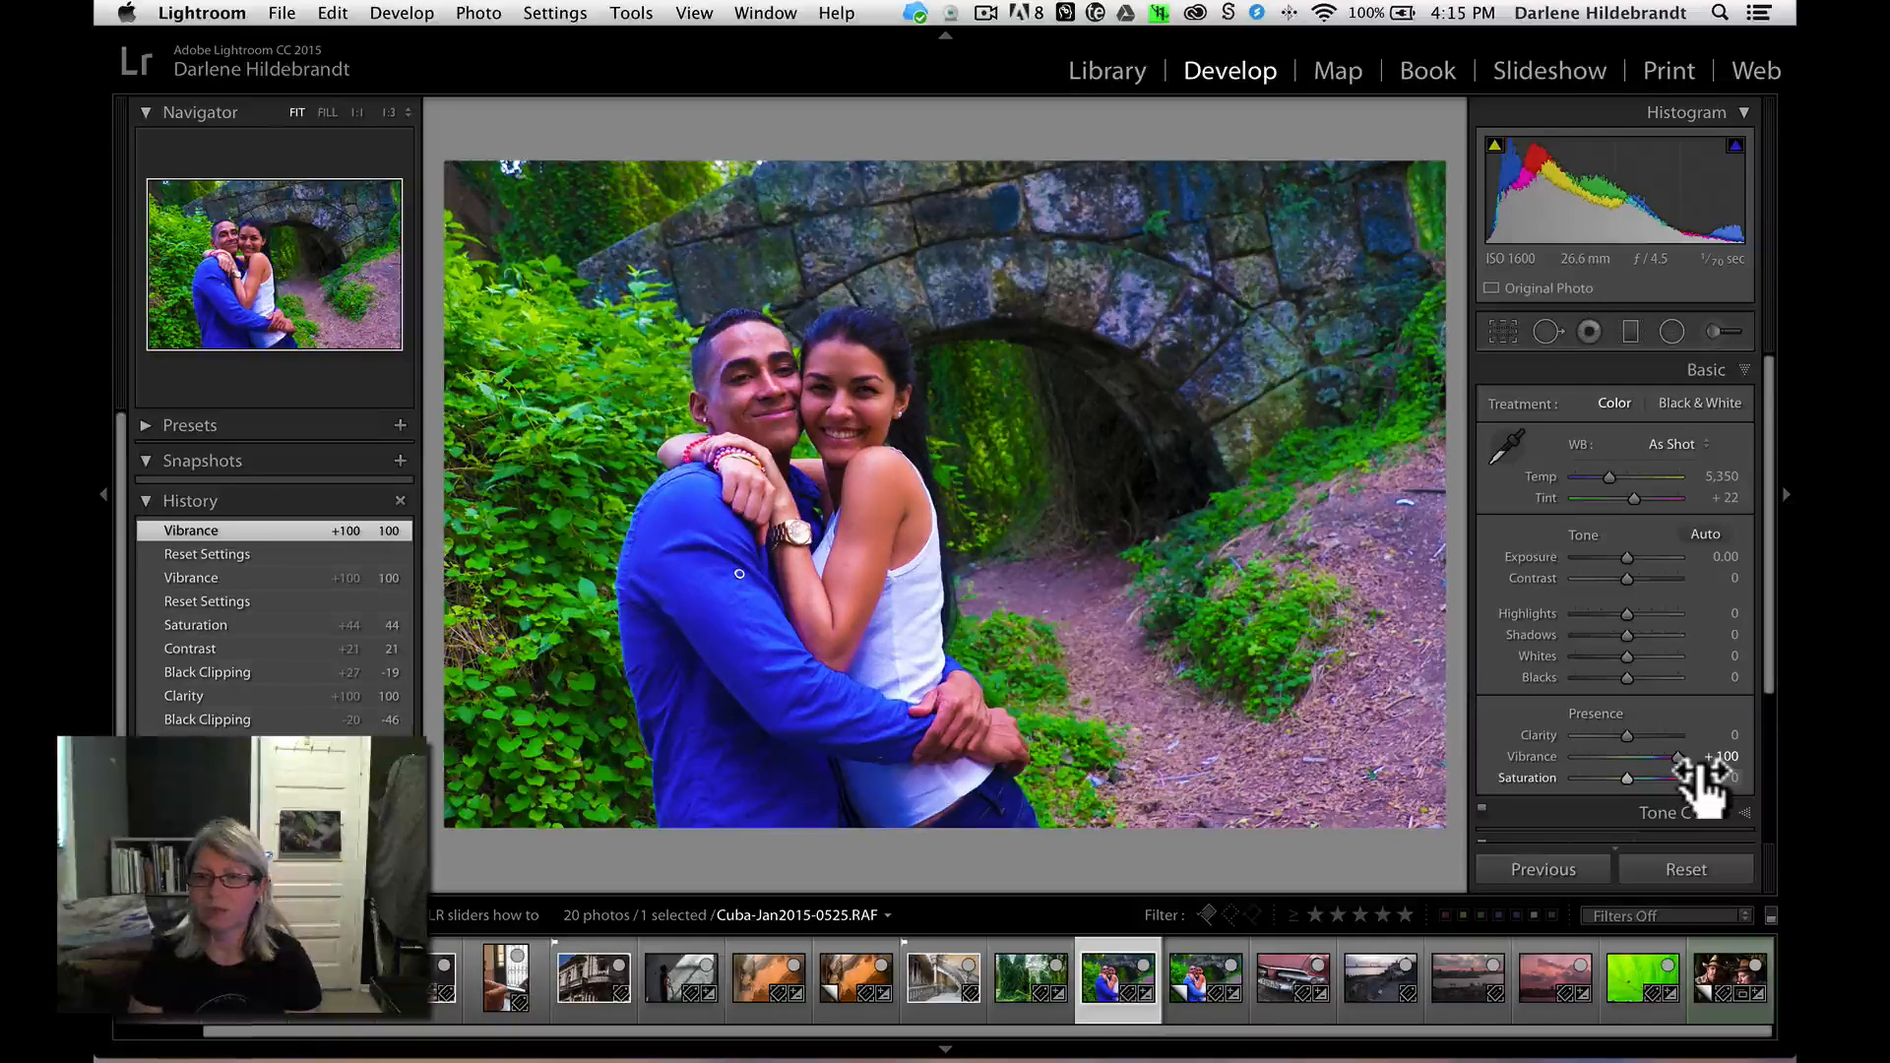
# - Reset Vibrance and set Saturation to -100 on the original couple photo, and reset Saturation and apply Black & White treatment on its virtual copy
pyautogui.doubleClick(1528, 751)
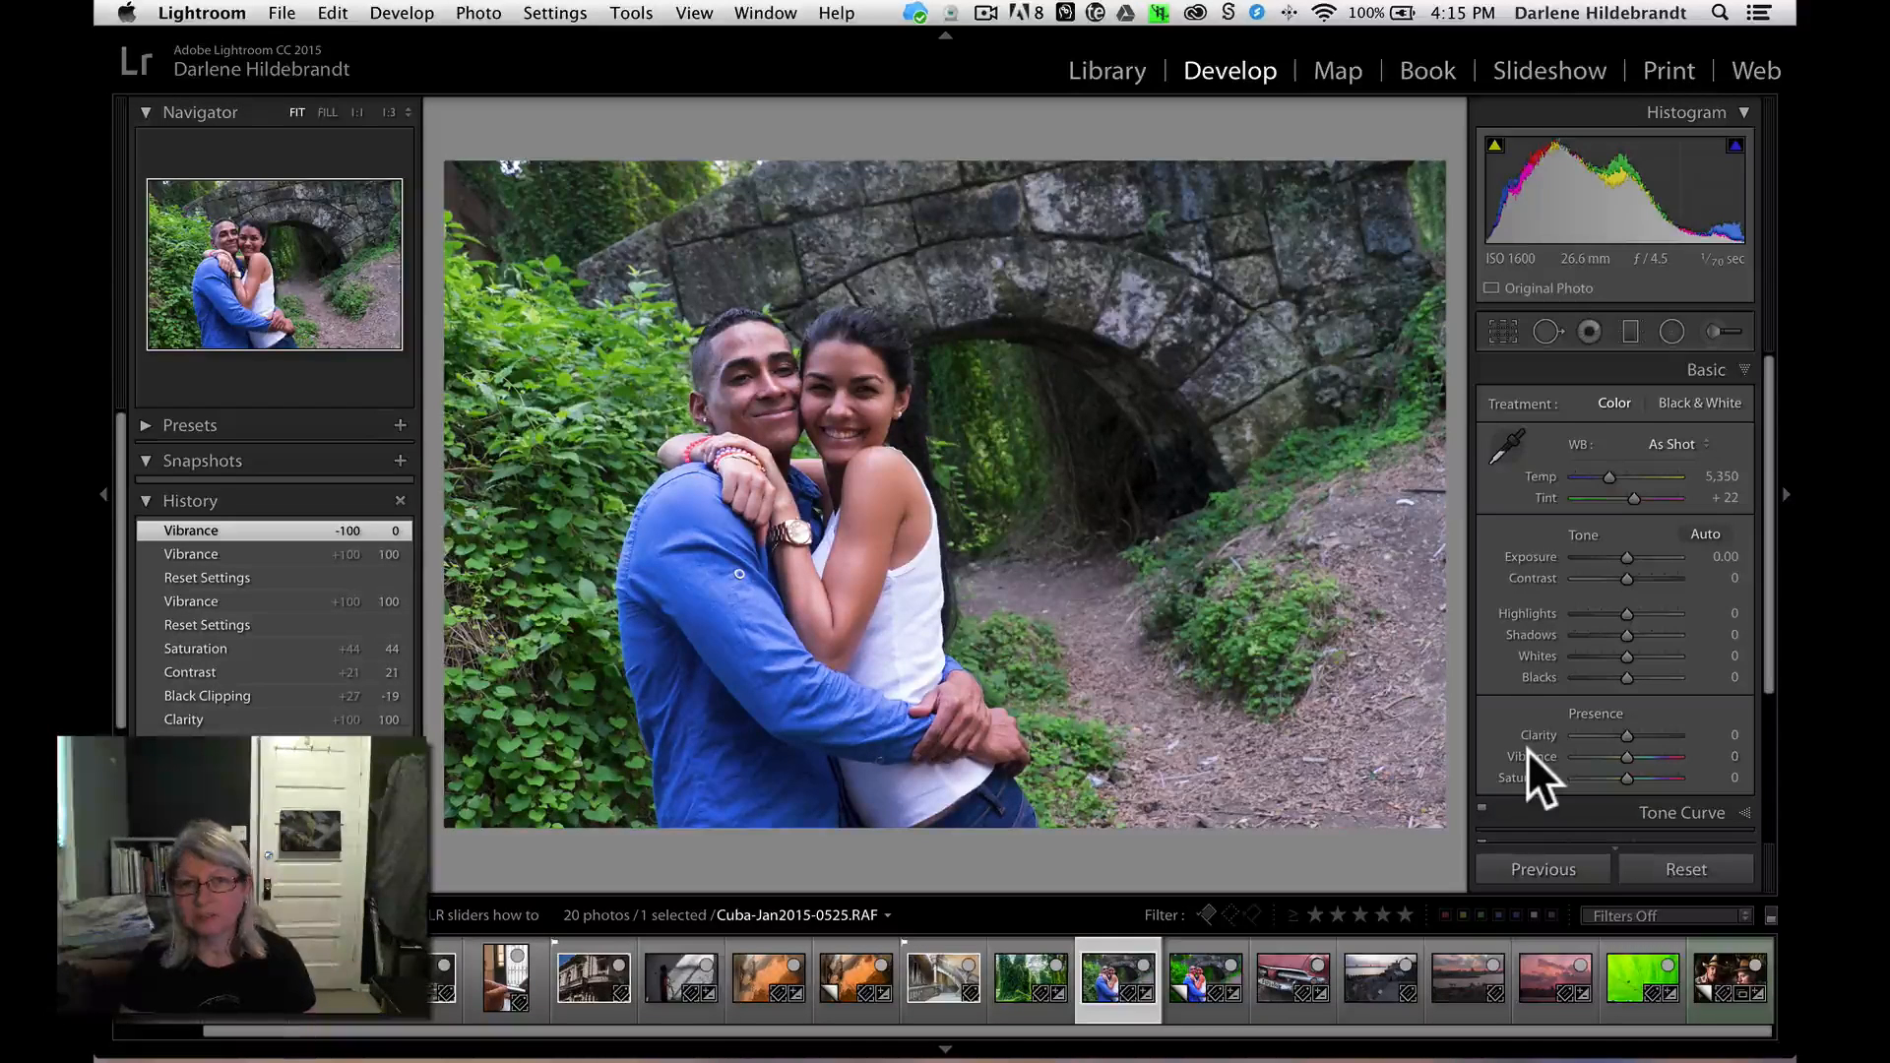
pyautogui.moveTo(1624, 775); pyautogui.dragTo(1503, 772)
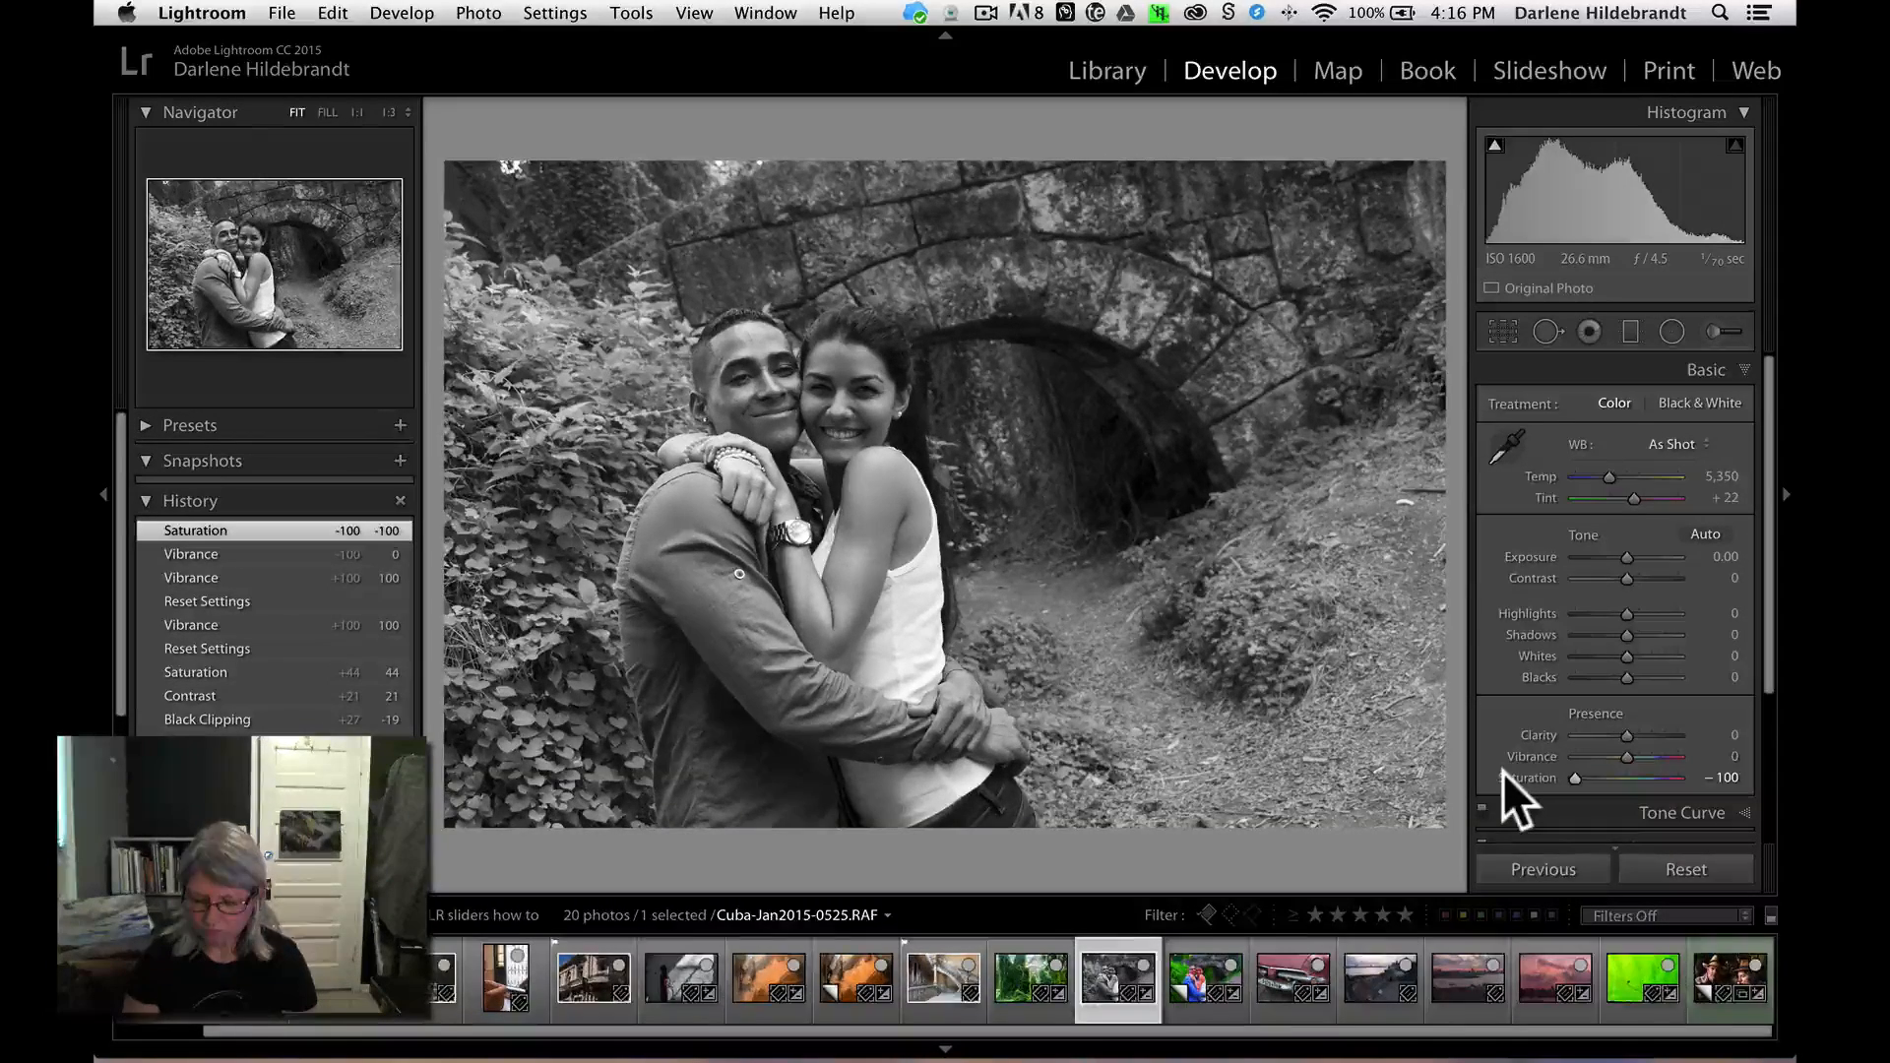
pyautogui.press('Right')
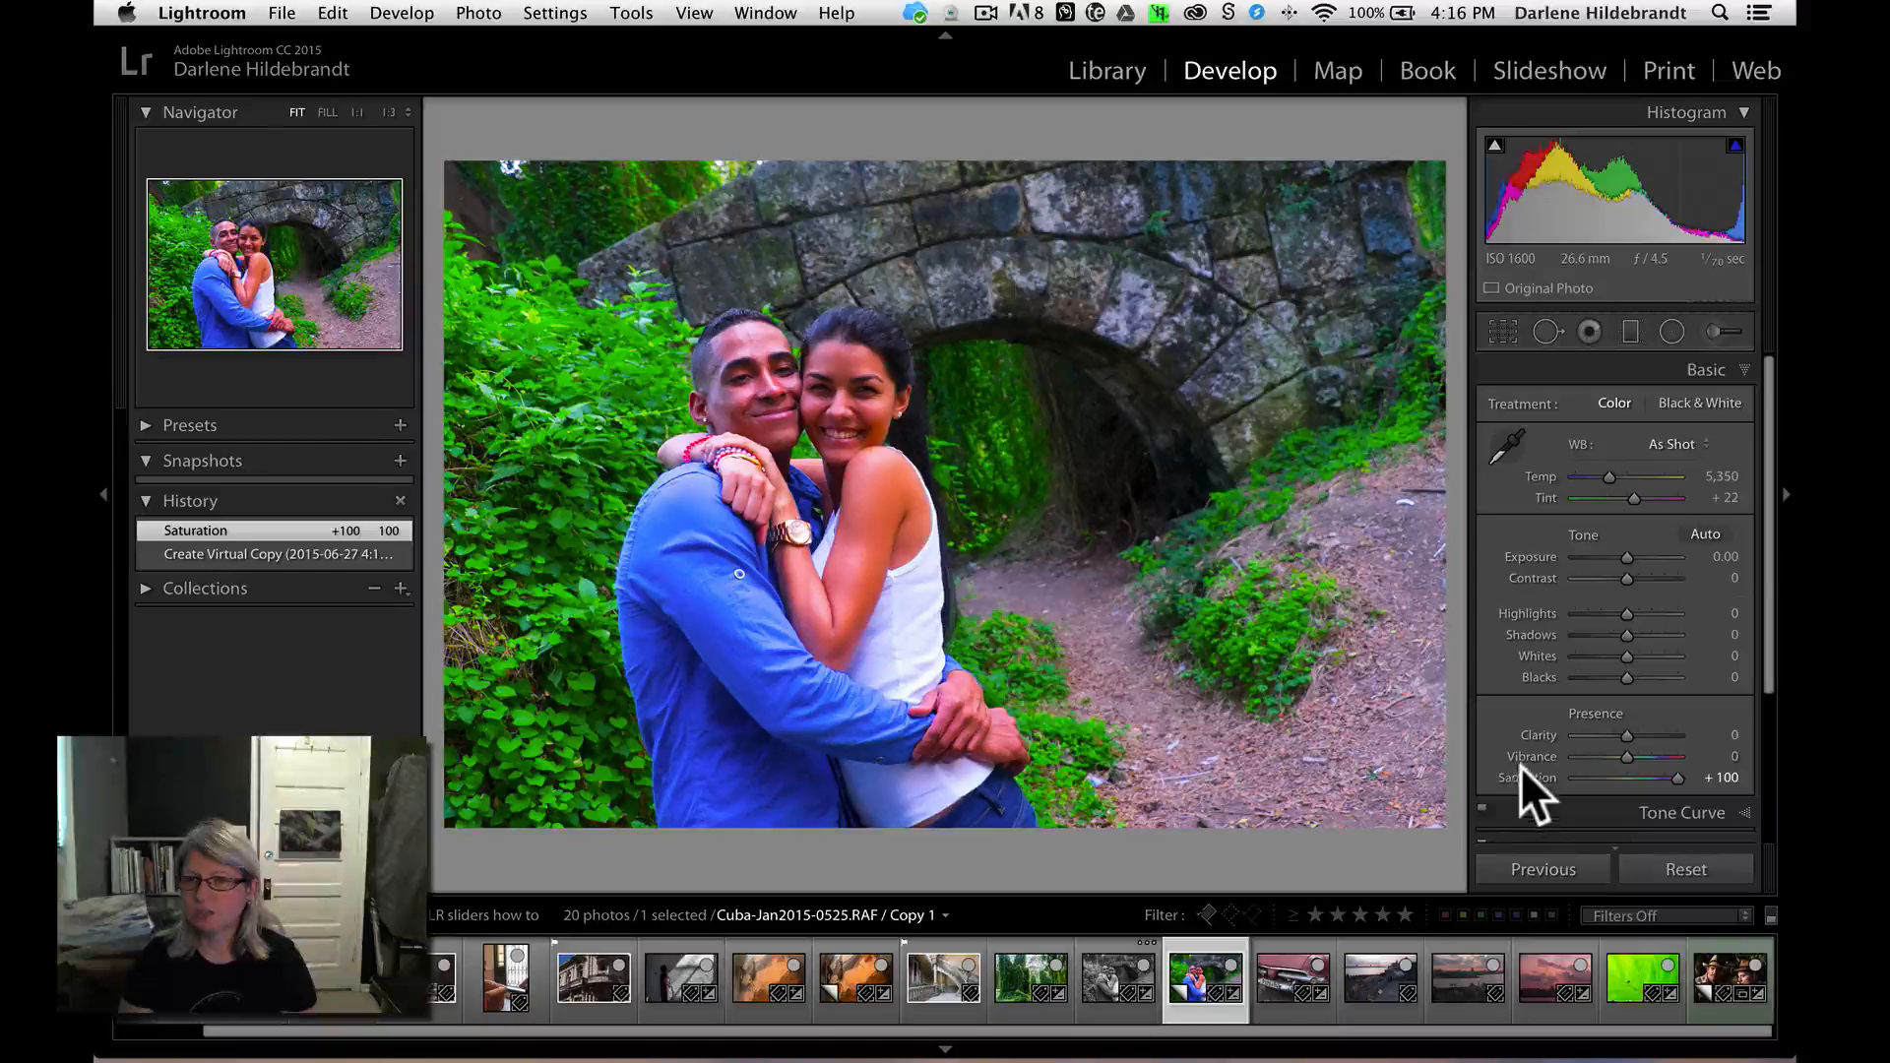
pyautogui.doubleClick(1526, 776)
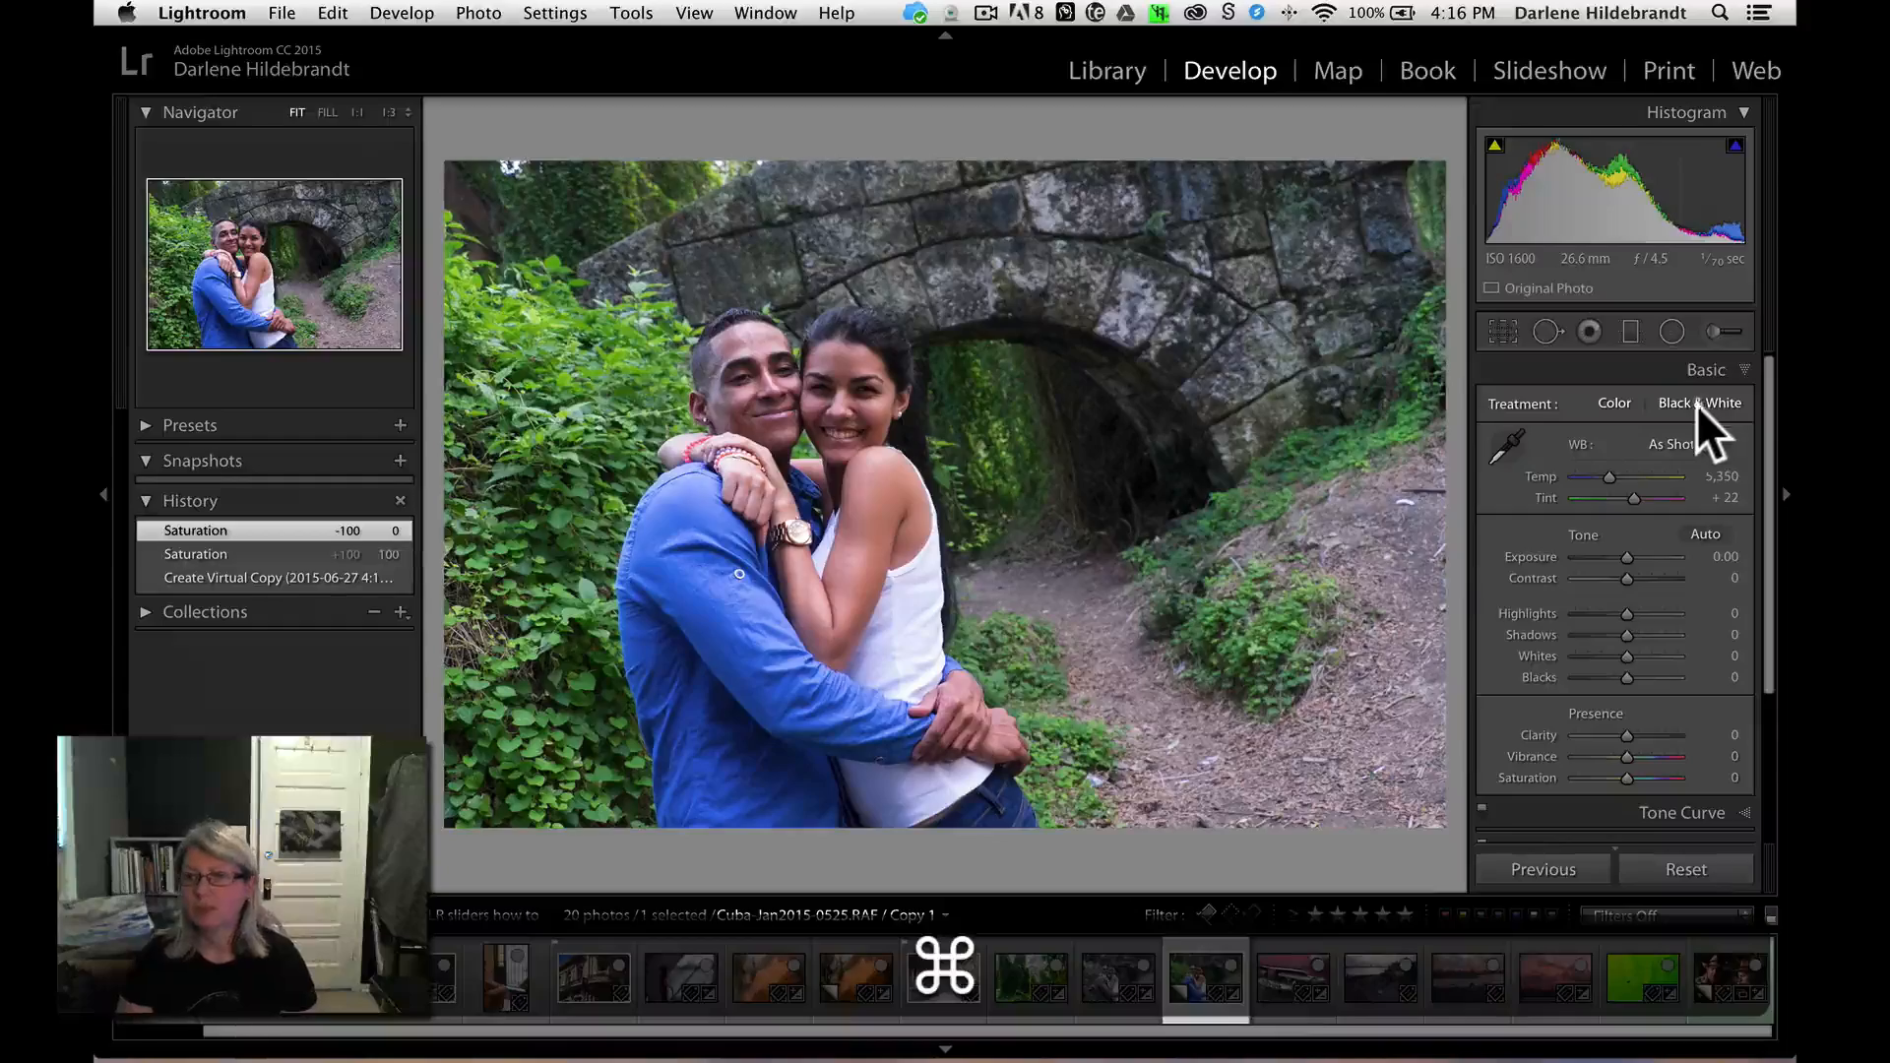
pyautogui.click(1702, 403)
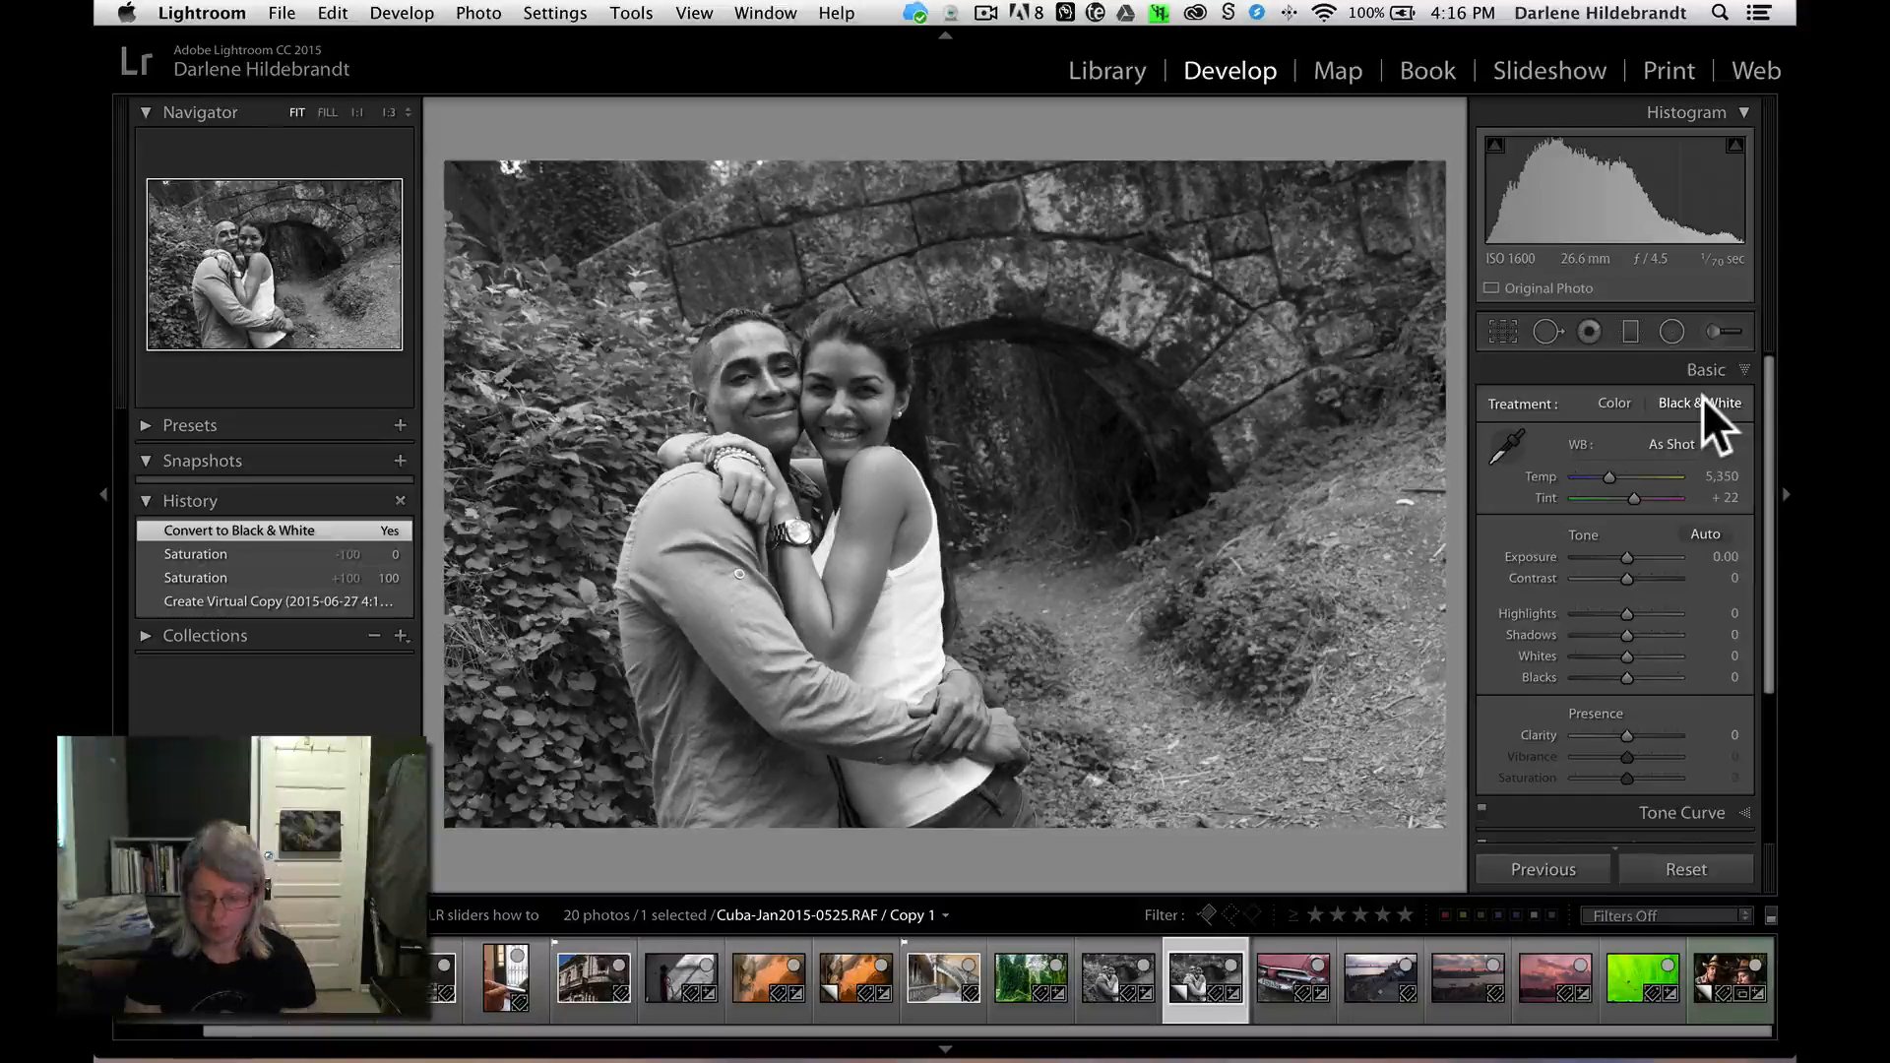
# - Create another virtual copy of the couple photo, return it to color, and convert it to black and white through the B&W mix
pyautogui.press('super+apostrophe')
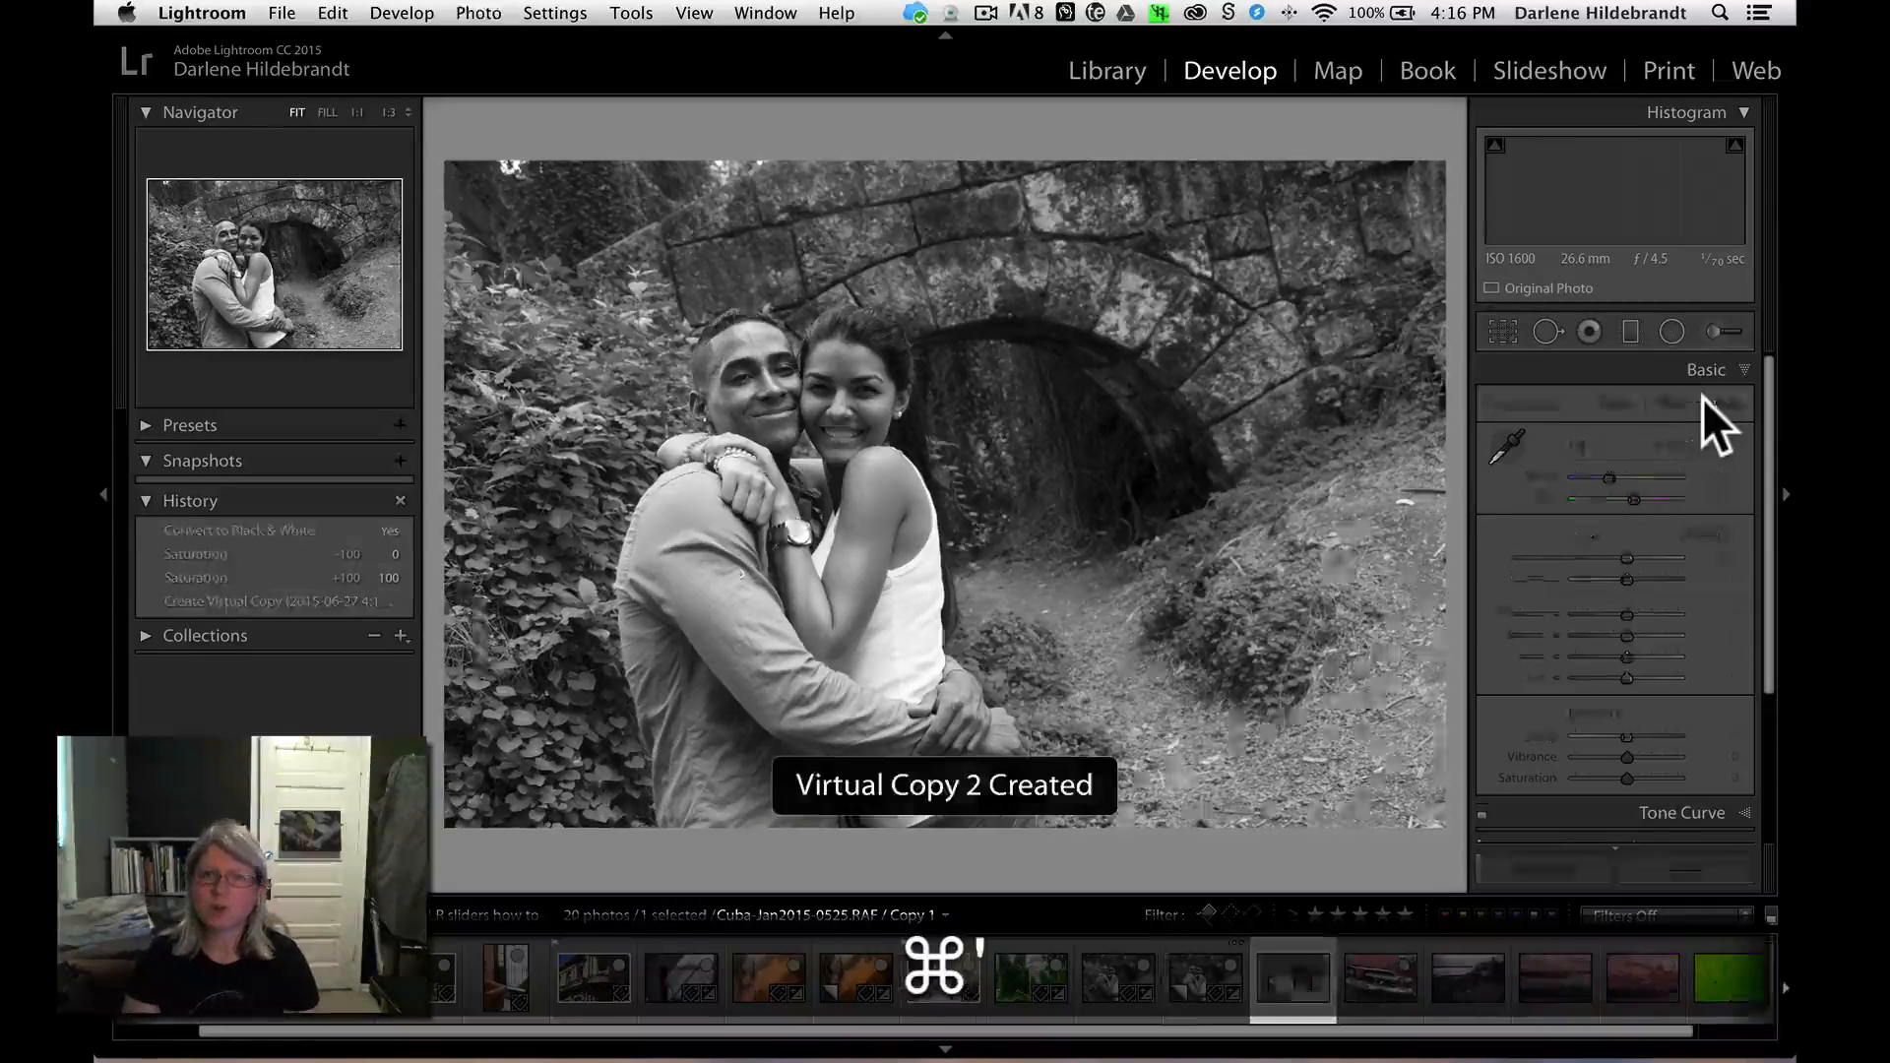
pyautogui.click(1608, 398)
pyautogui.scroll(-5, 1609, 398)
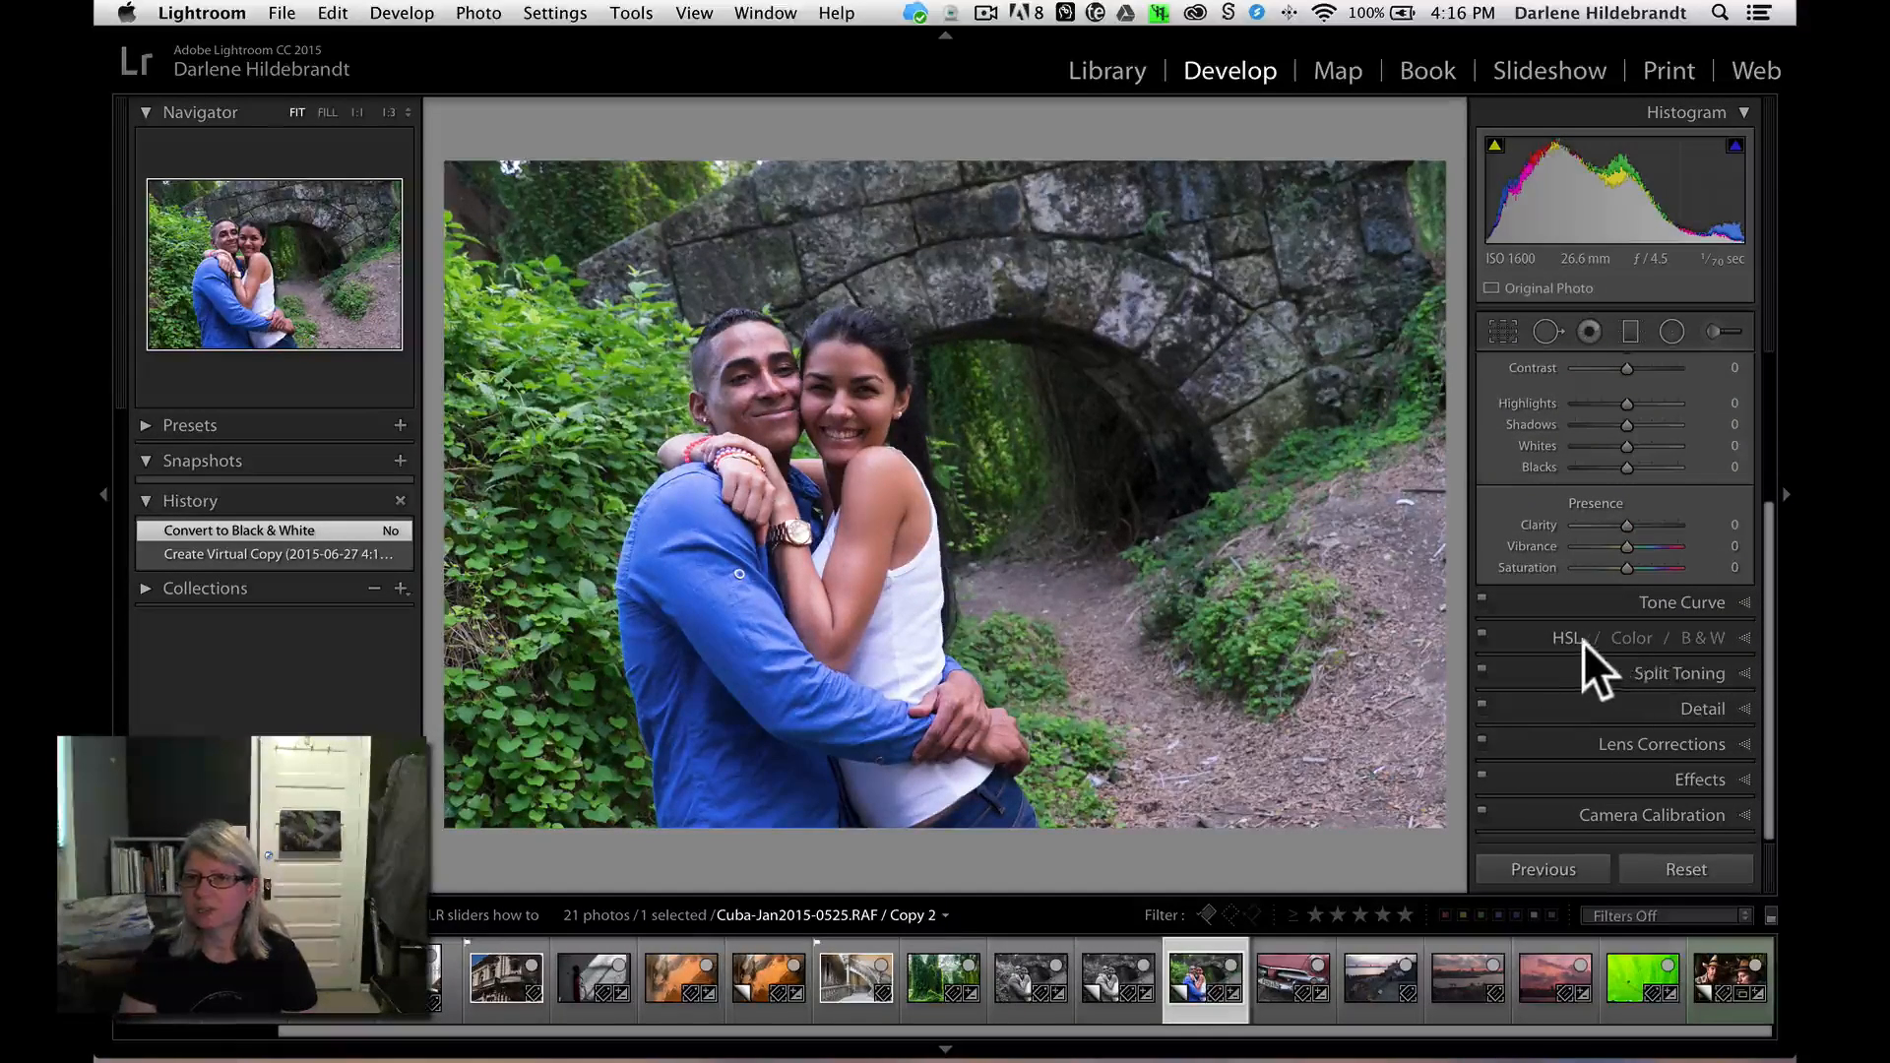
pyautogui.click(1697, 639)
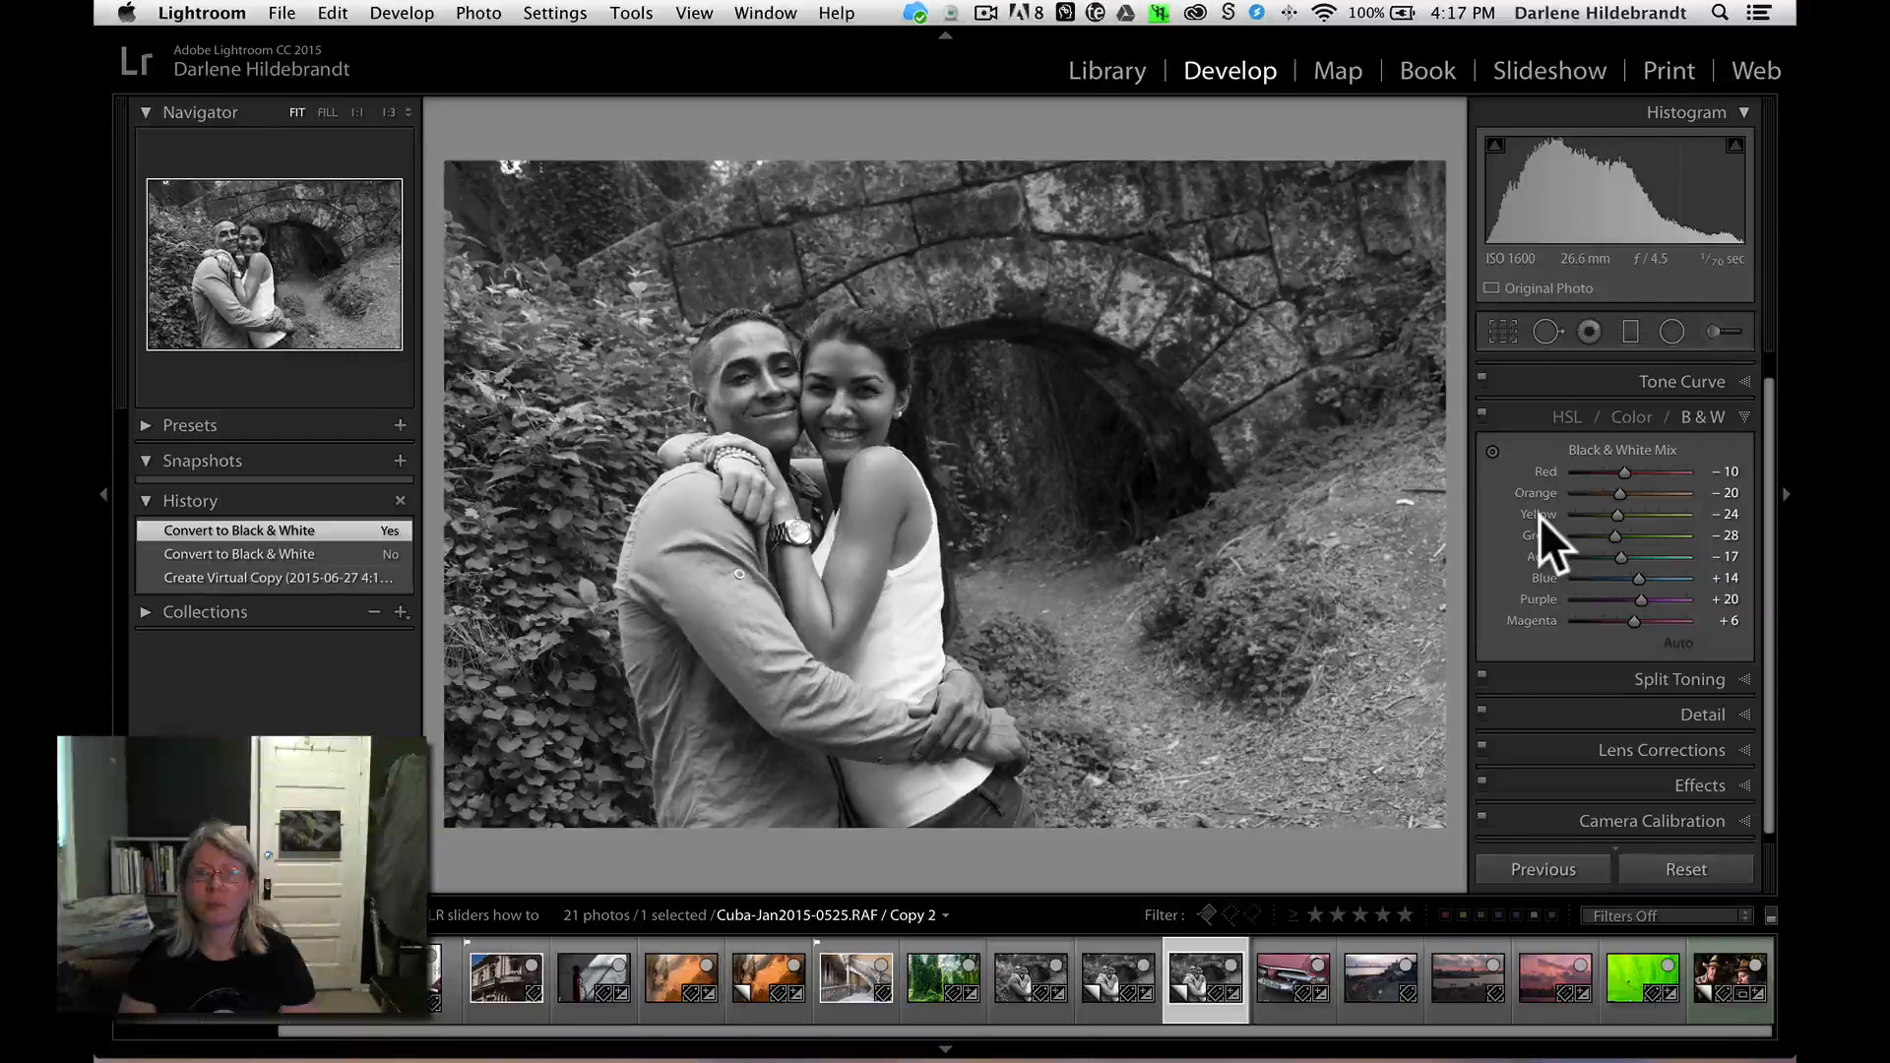
# - Adjust the new copy's Black & White Mix to Red +30, Orange +39, Yellow +6, Green +38, Aqua -20 and Blue -26
pyautogui.click(1492, 451)
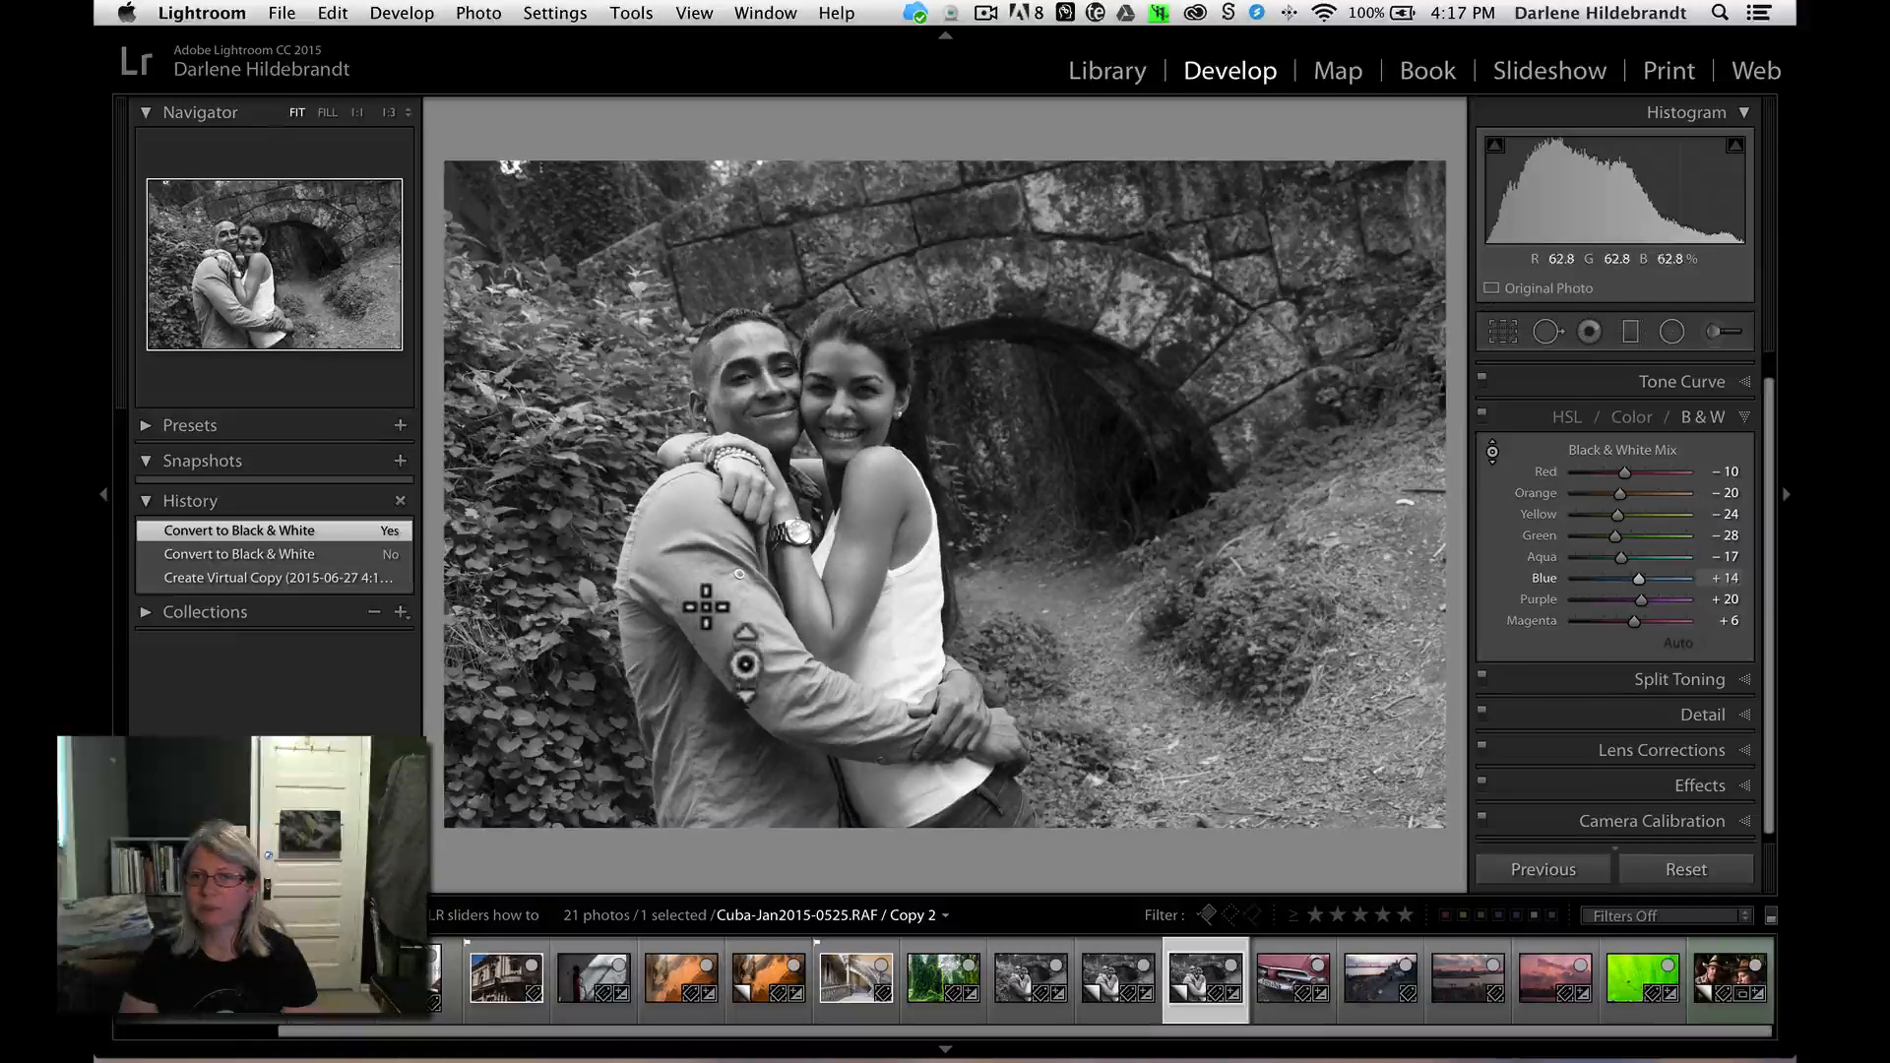
pyautogui.moveTo(698, 586); pyautogui.dragTo(699, 633)
pyautogui.moveTo(864, 420); pyautogui.dragTo(865, 367)
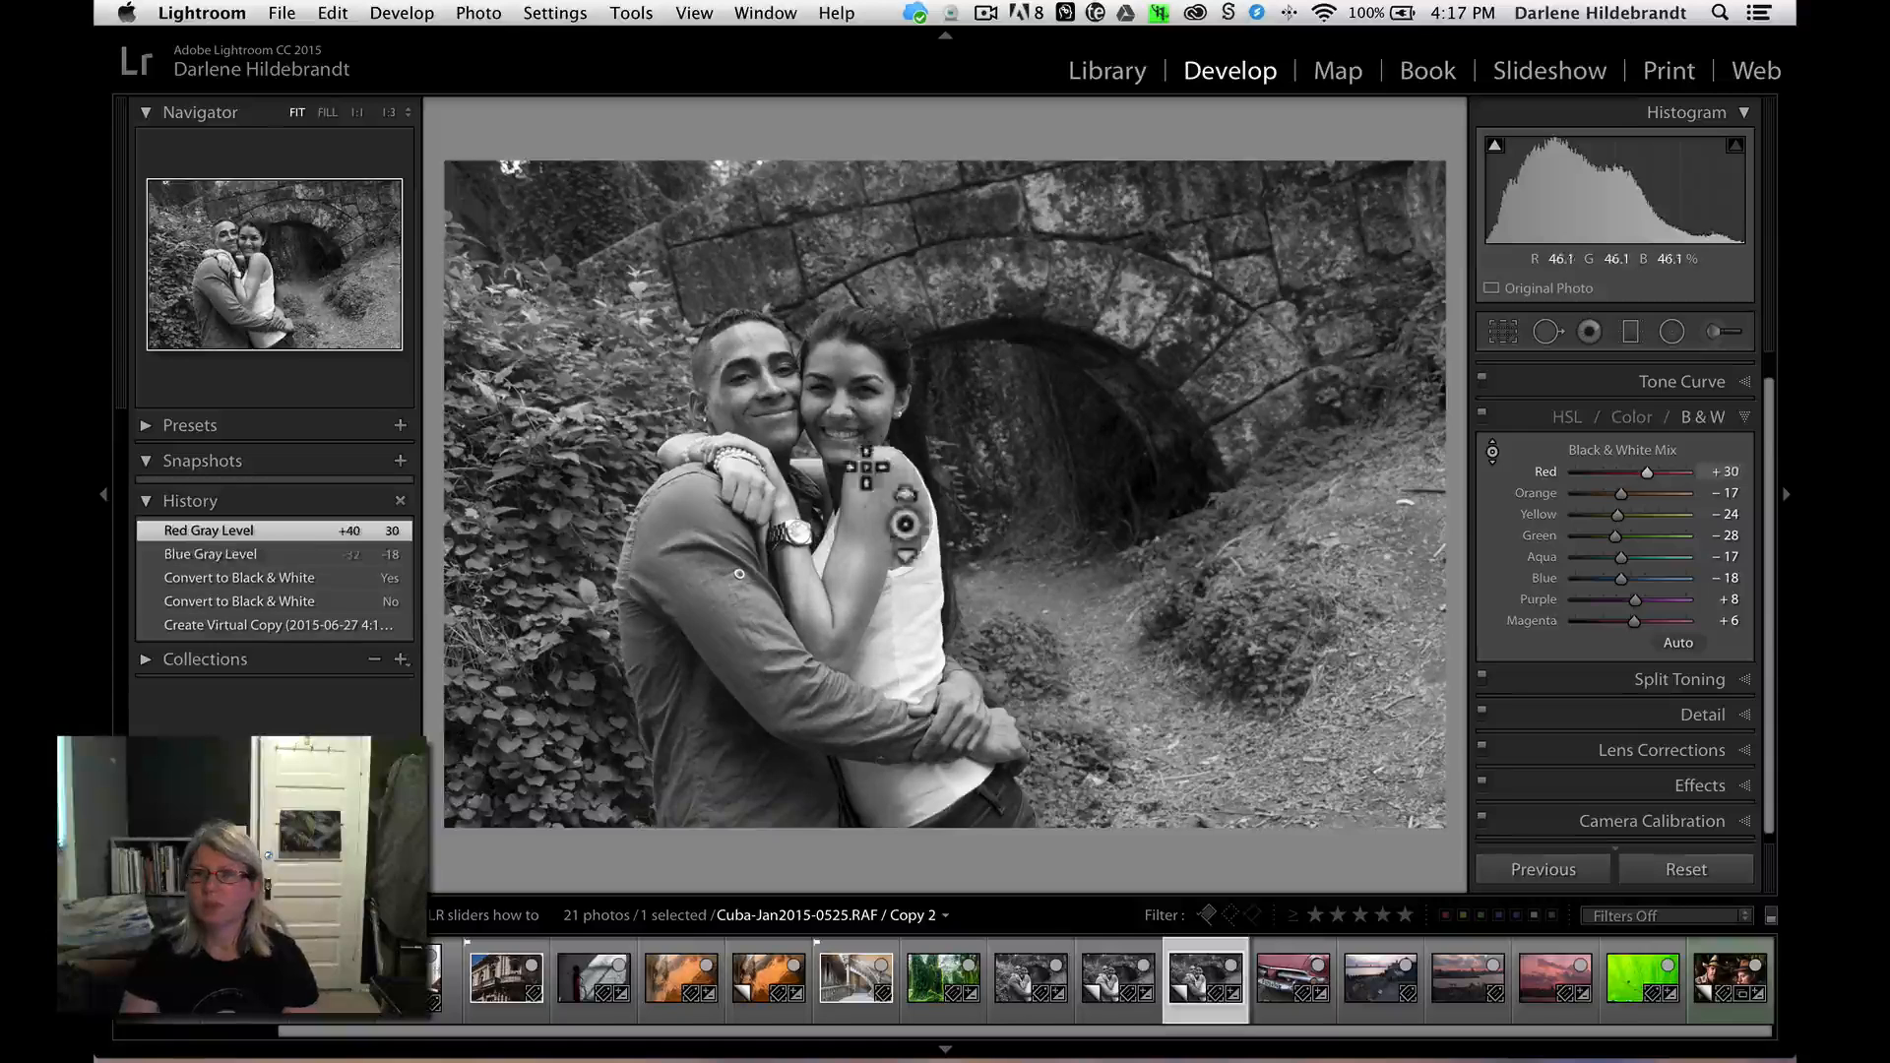
pyautogui.moveTo(1621, 491); pyautogui.dragTo(1653, 484)
pyautogui.moveTo(1620, 578); pyautogui.dragTo(1678, 507)
pyautogui.moveTo(1633, 504)
pyautogui.mouseDown()
pyautogui.moveTo(1680, 528)
pyautogui.moveTo(1791, 516)
pyautogui.moveTo(1648, 524)
pyautogui.mouseUp()
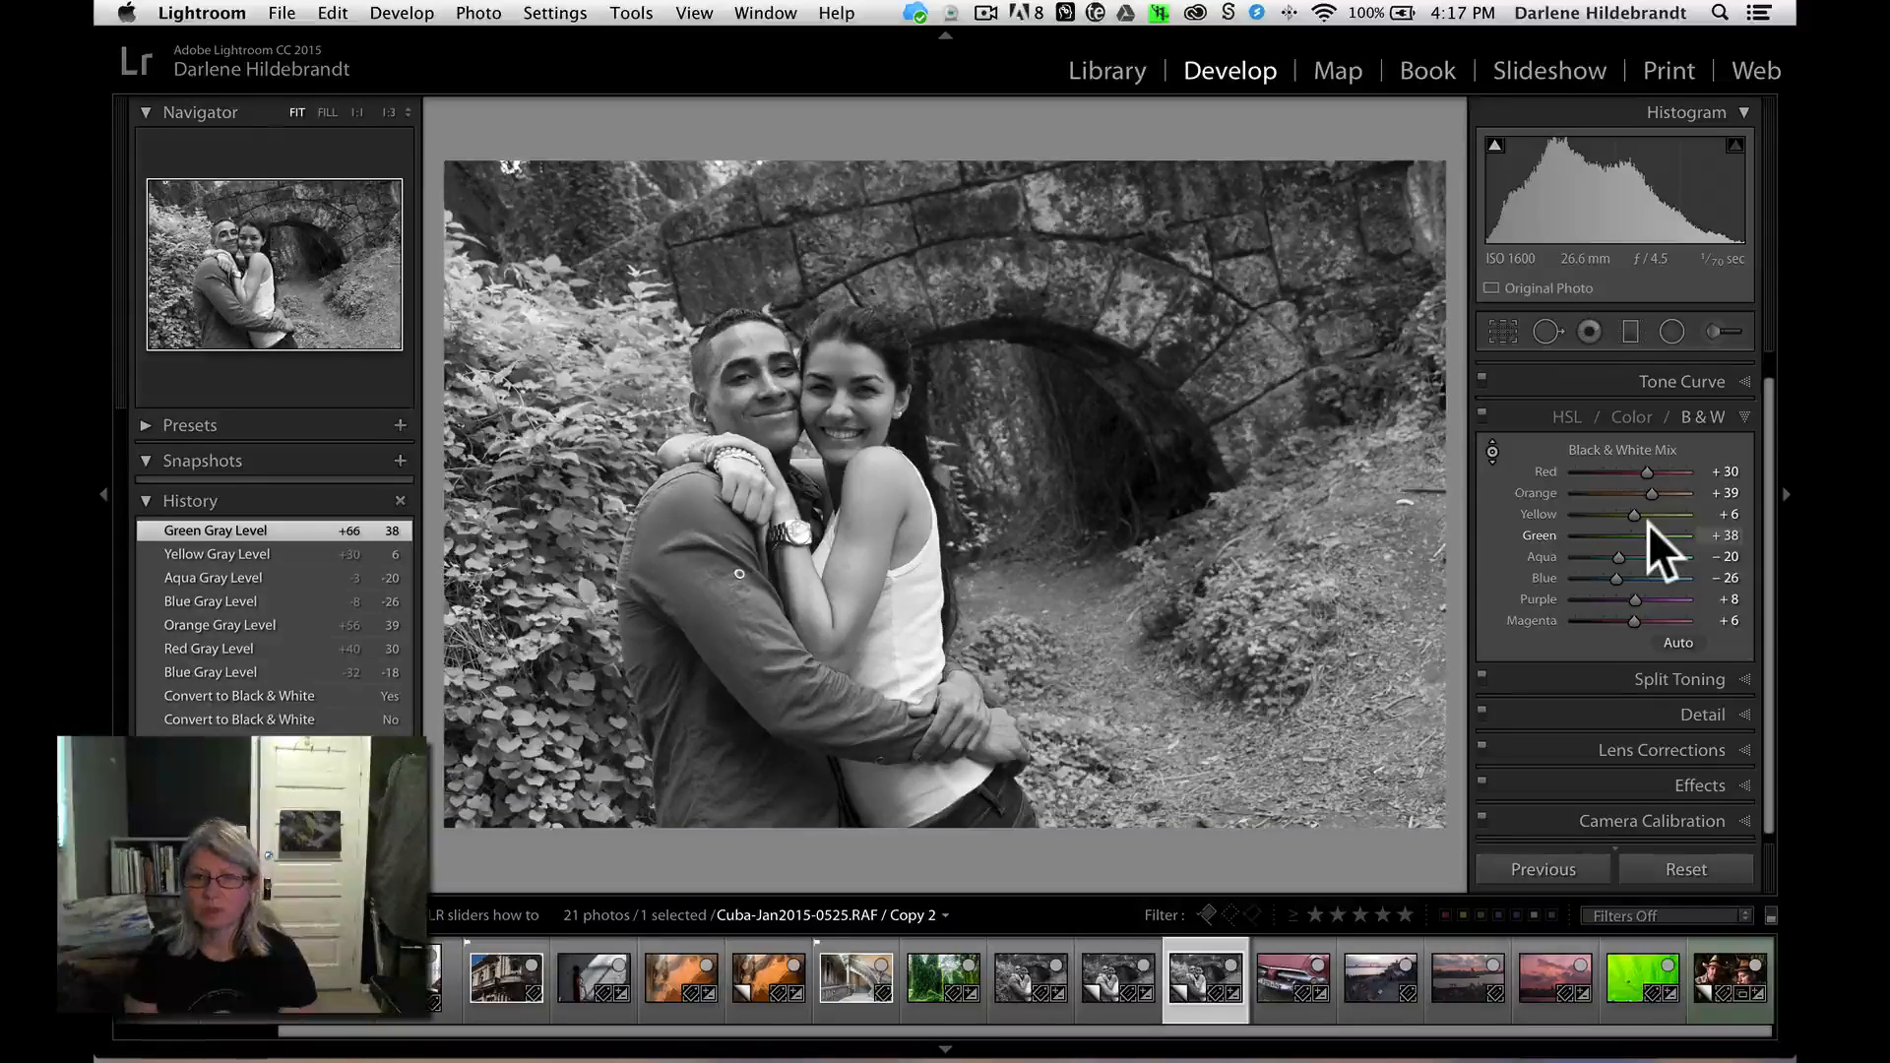
# - Compare the desaturated original, the default black-and-white copy and the custom-mixed copy of the couple photo
pyautogui.press('Left')
pyautogui.press('Left')
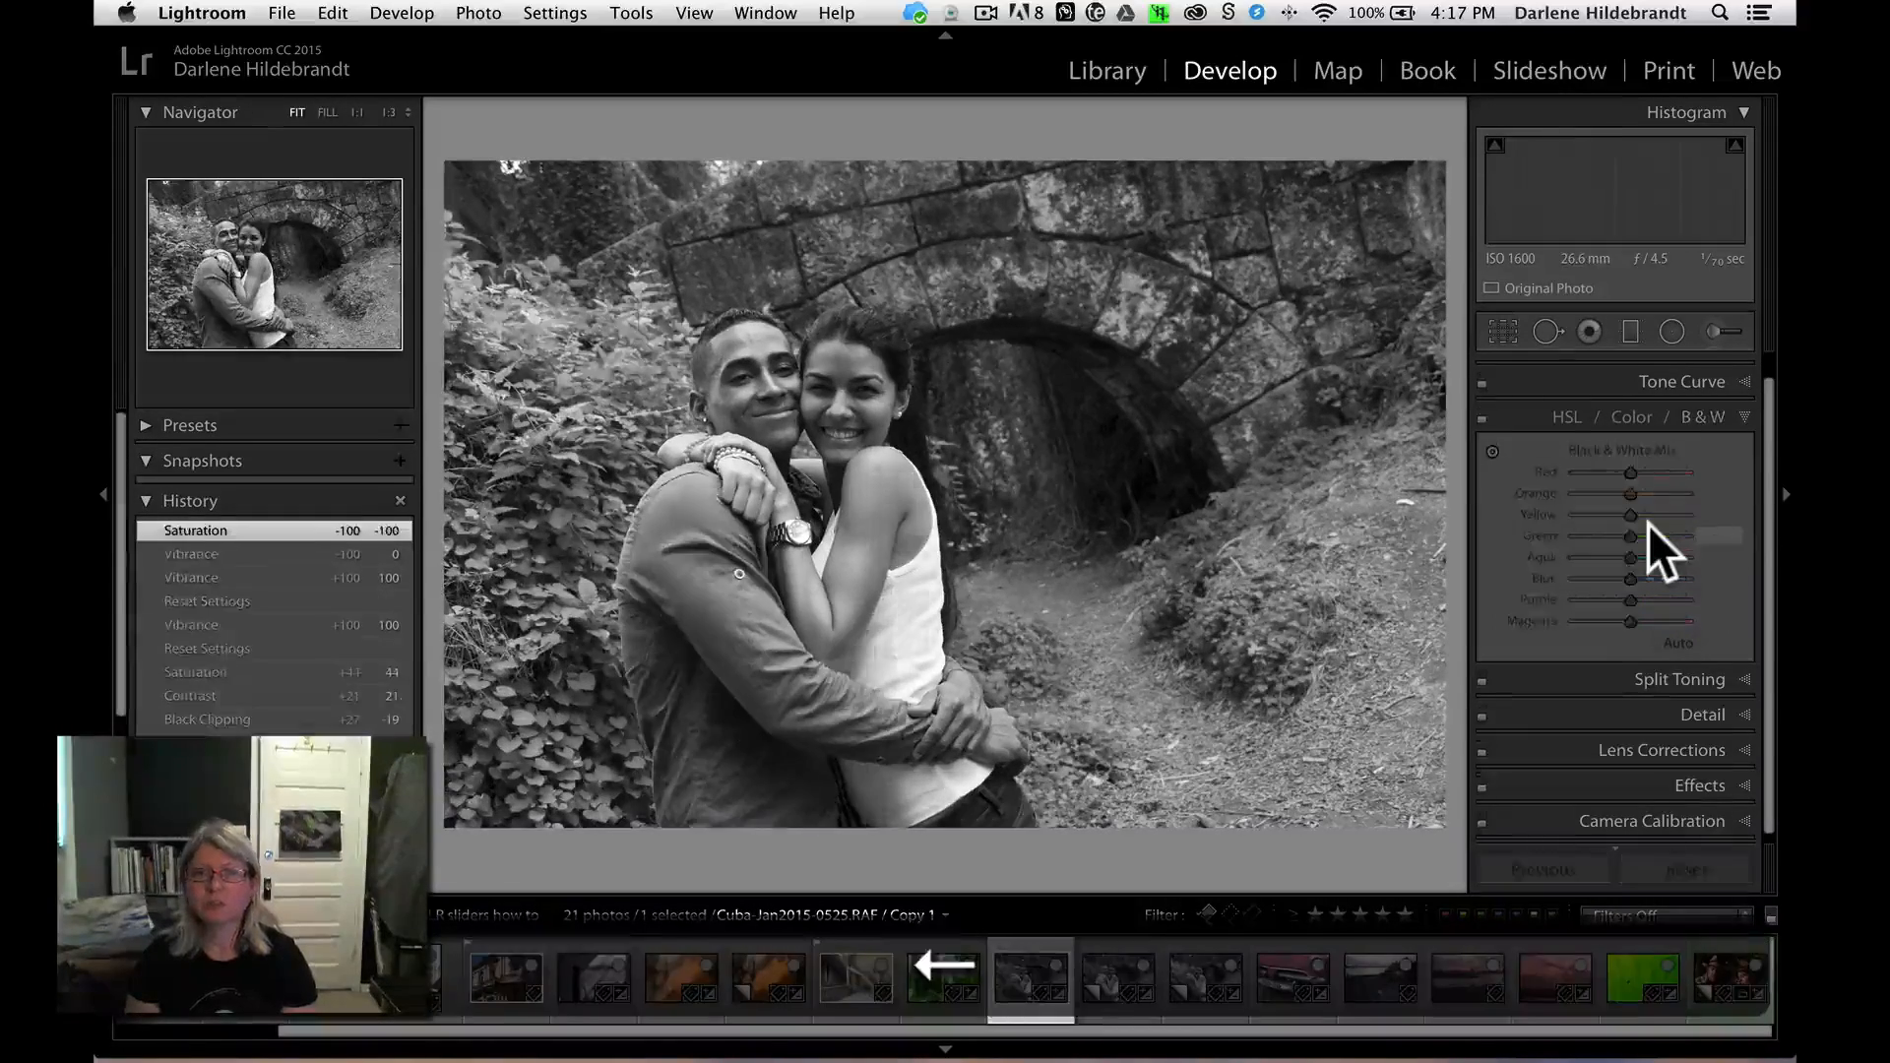
pyautogui.press('Right')
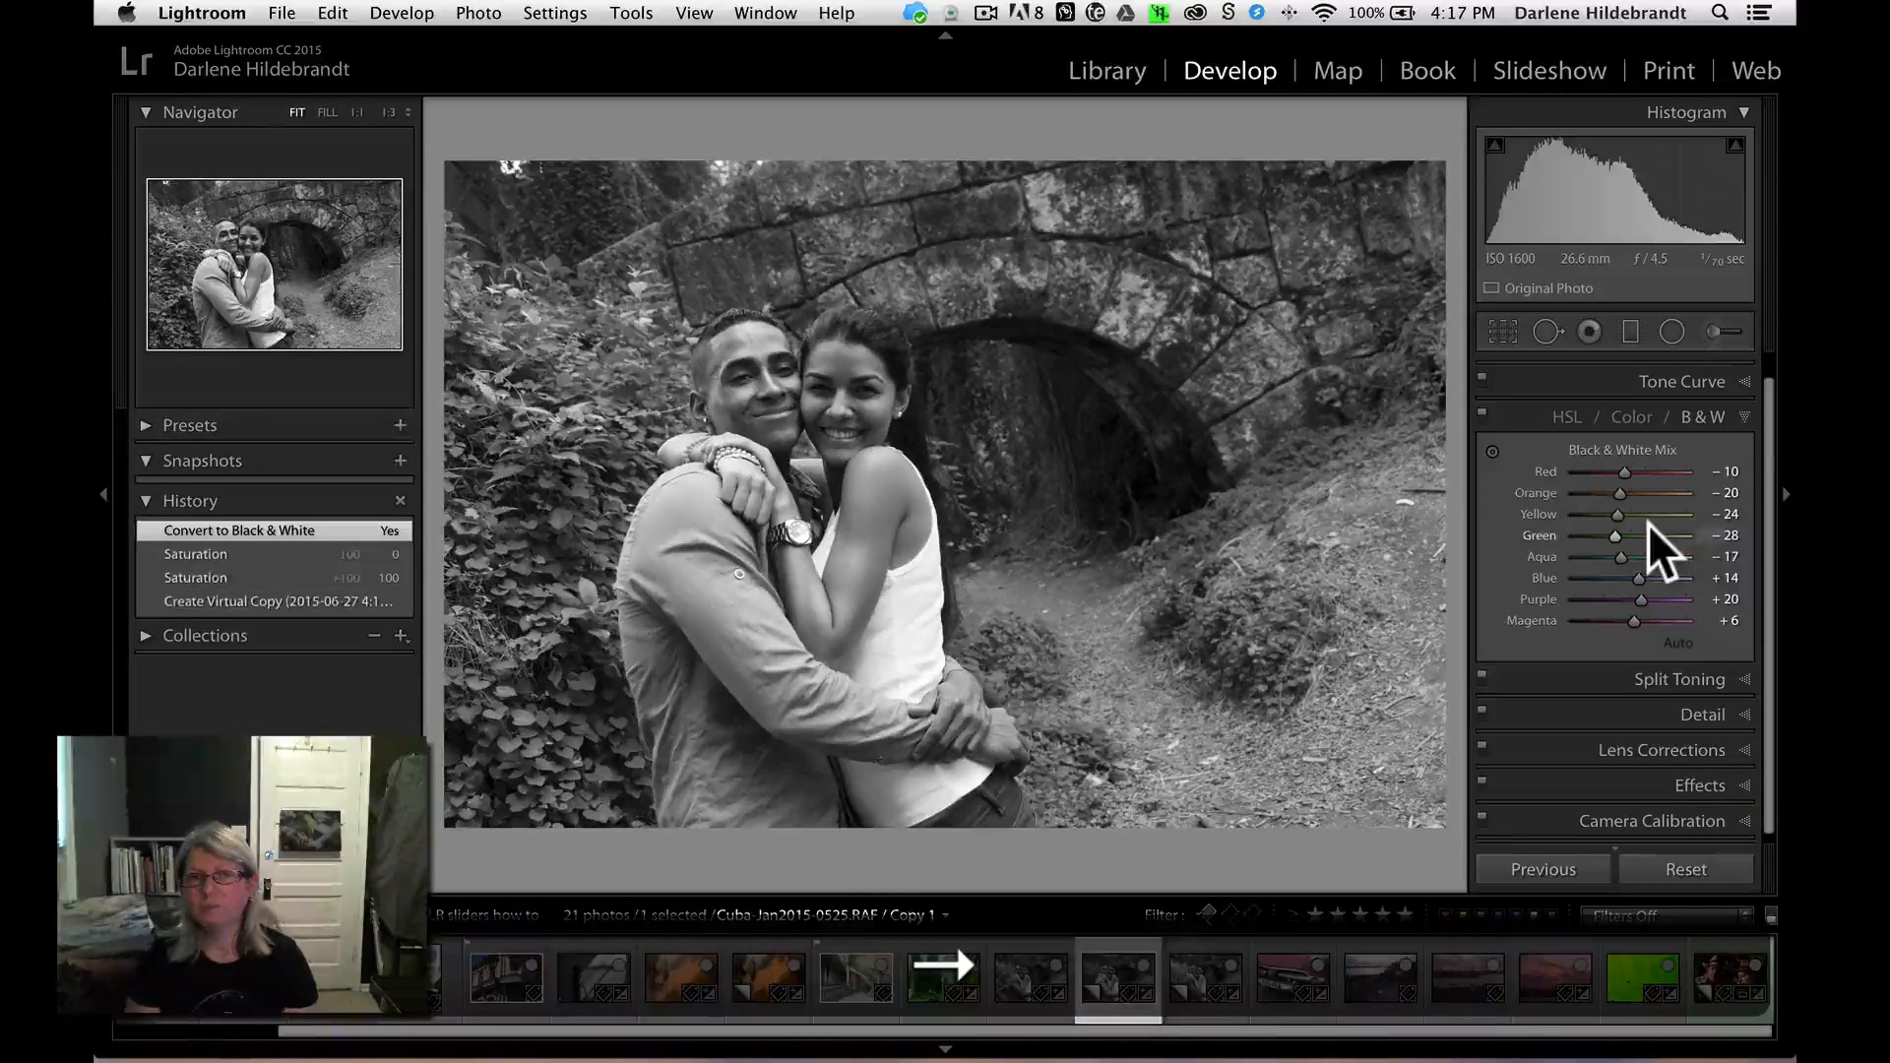
pyautogui.press('Right')
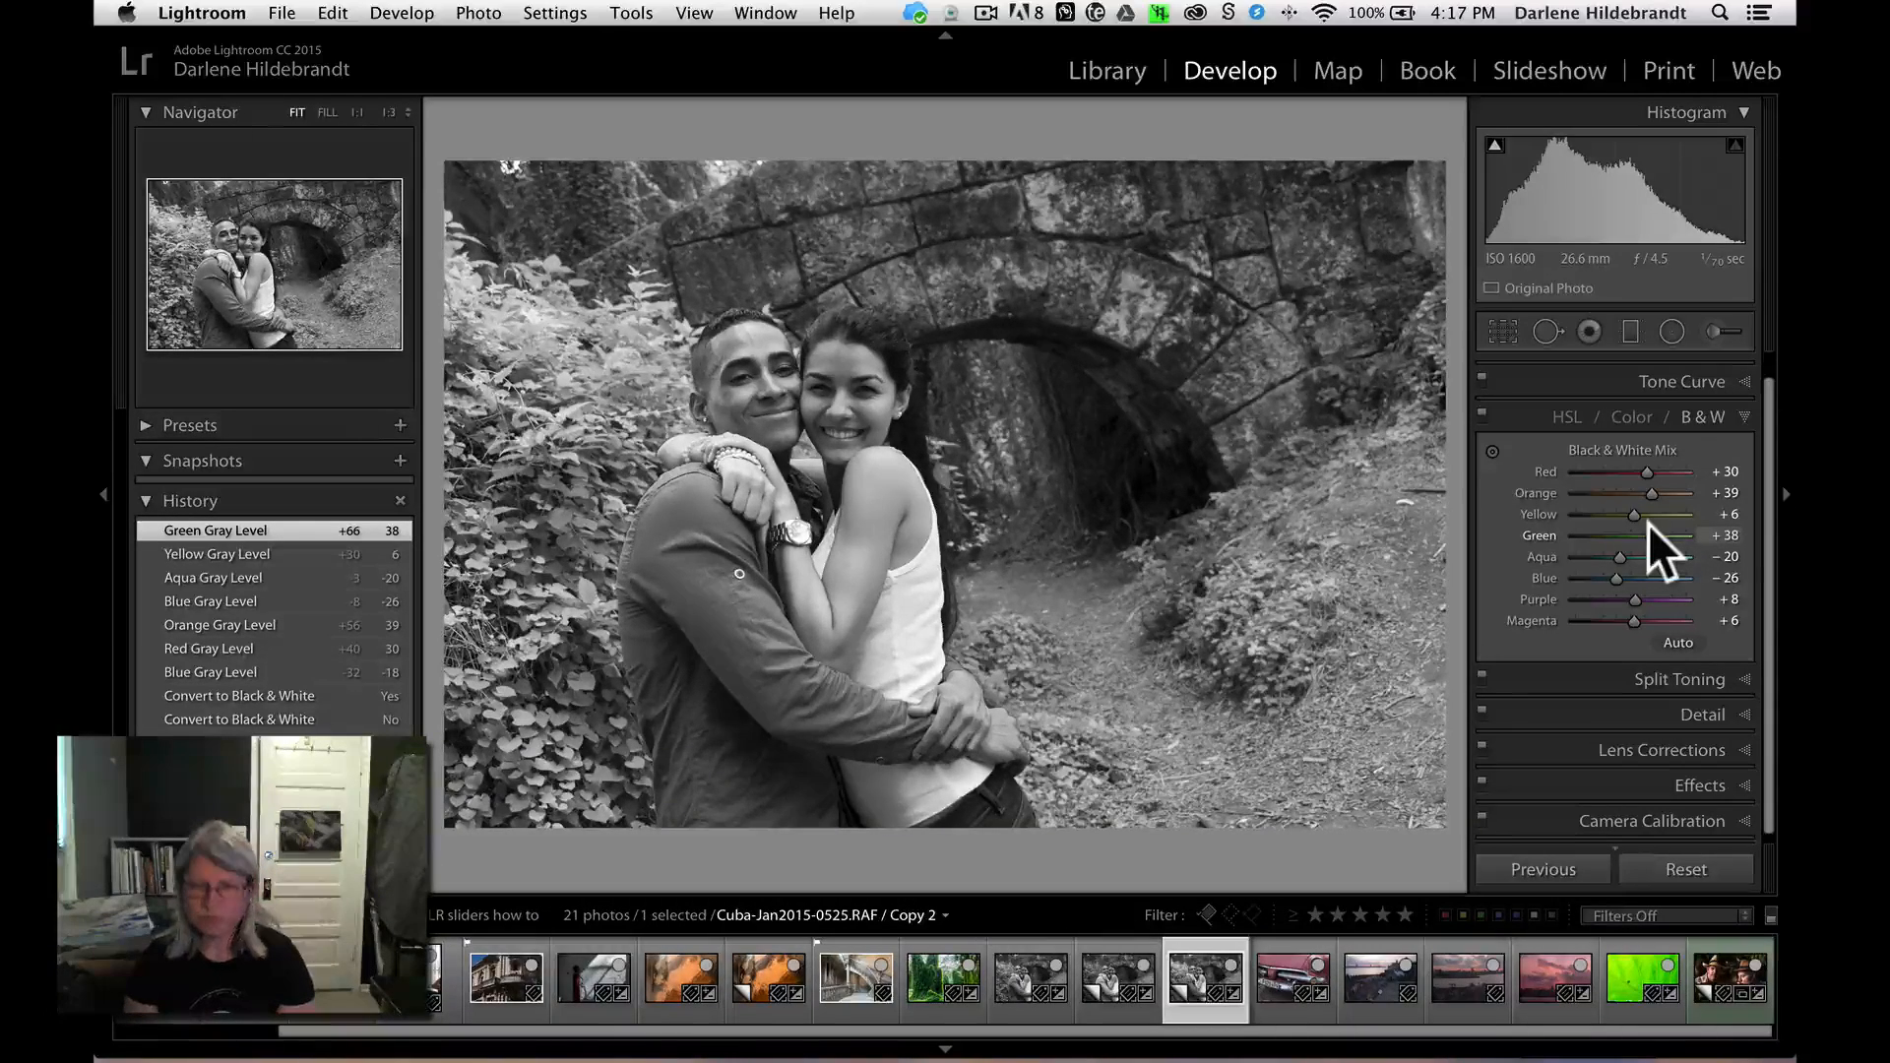
# - Return to the original couple photo's Basic adjustments, reset Saturation, and set Saturation to -58 and Vibrance to +61
pyautogui.press('g')
pyautogui.press('Left')
pyautogui.press('d')
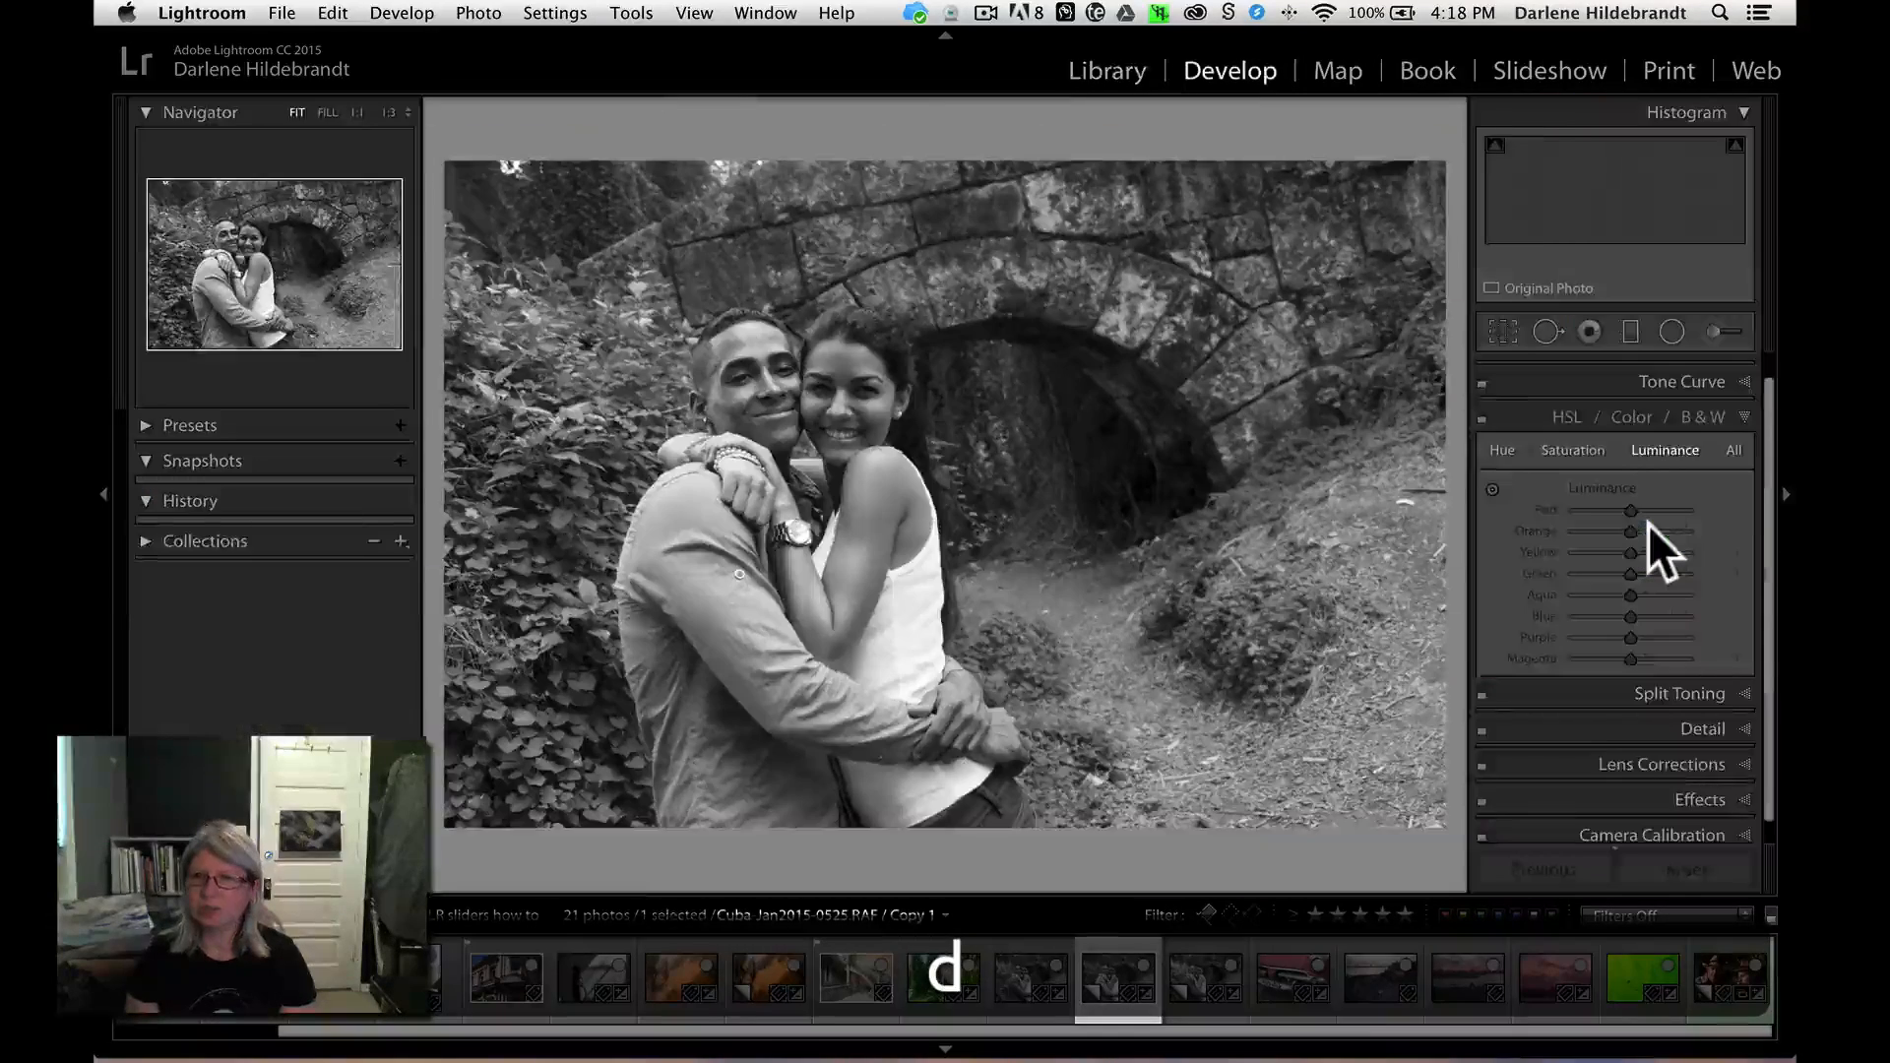
pyautogui.press('super+1')
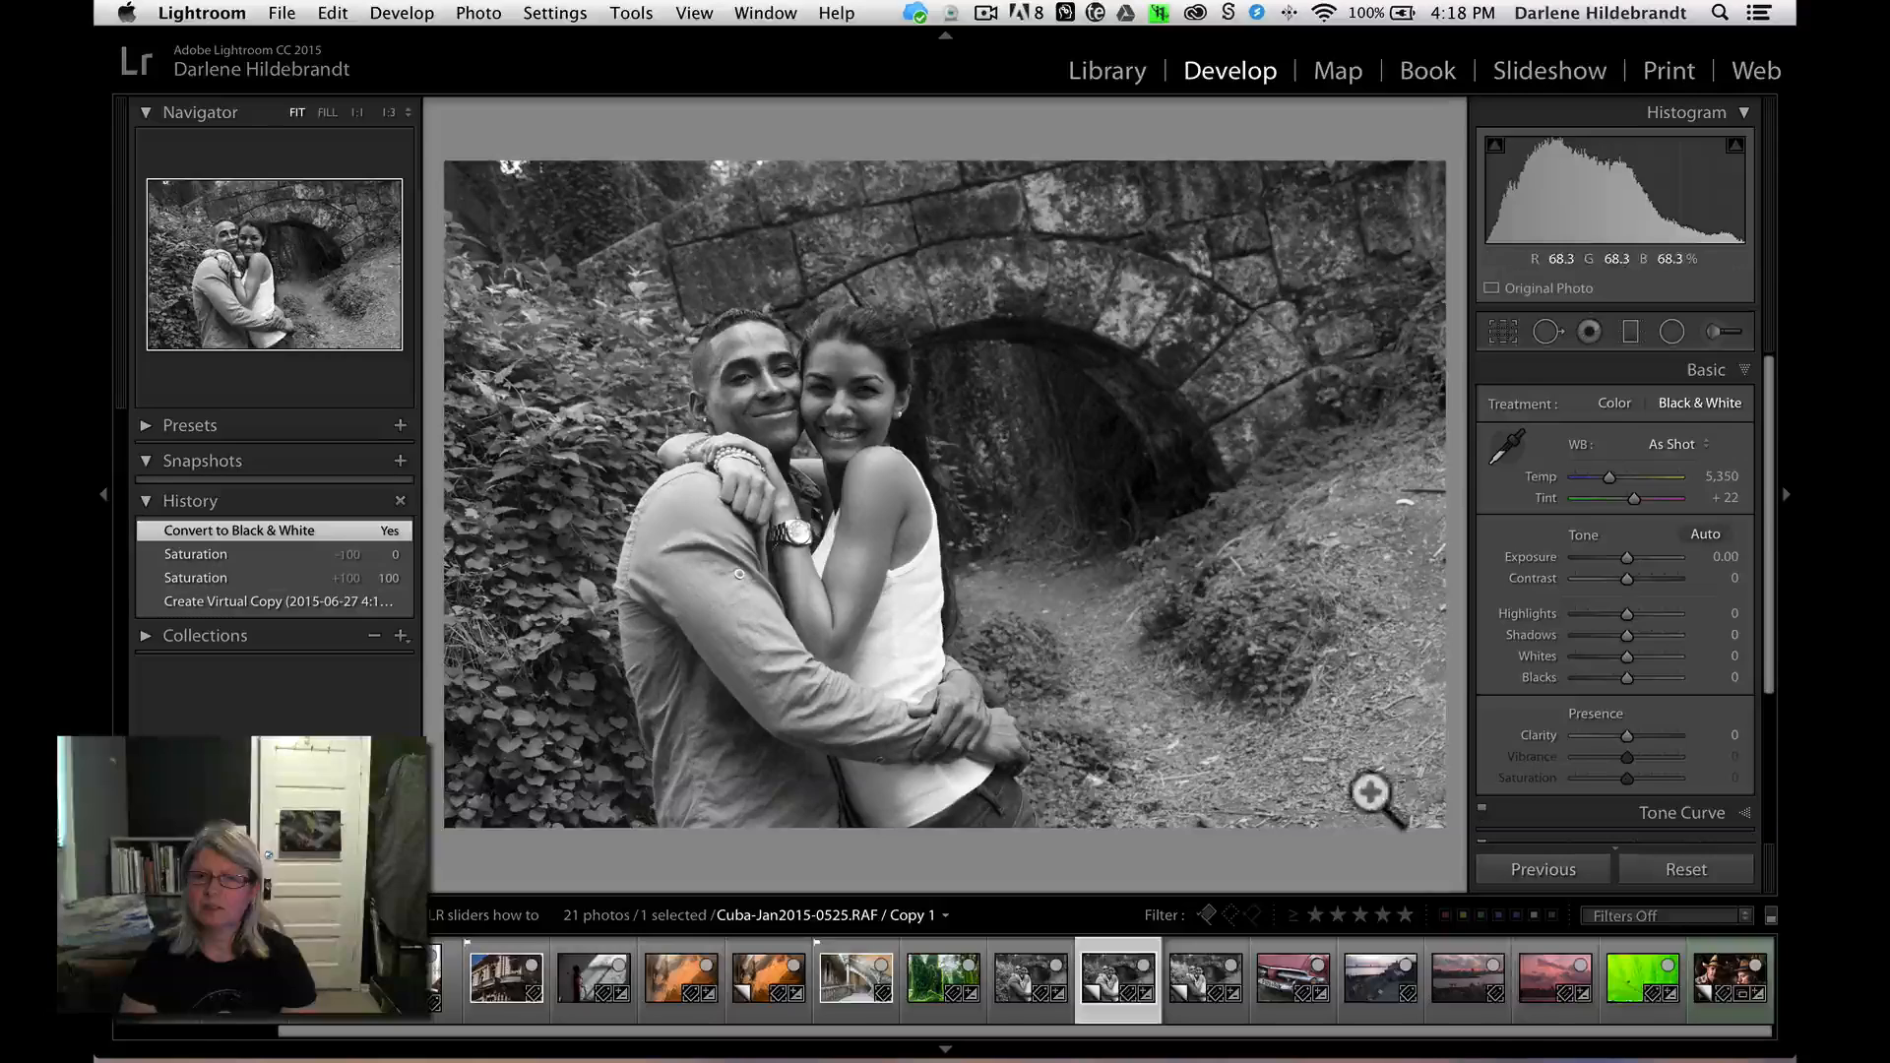
pyautogui.press('Left')
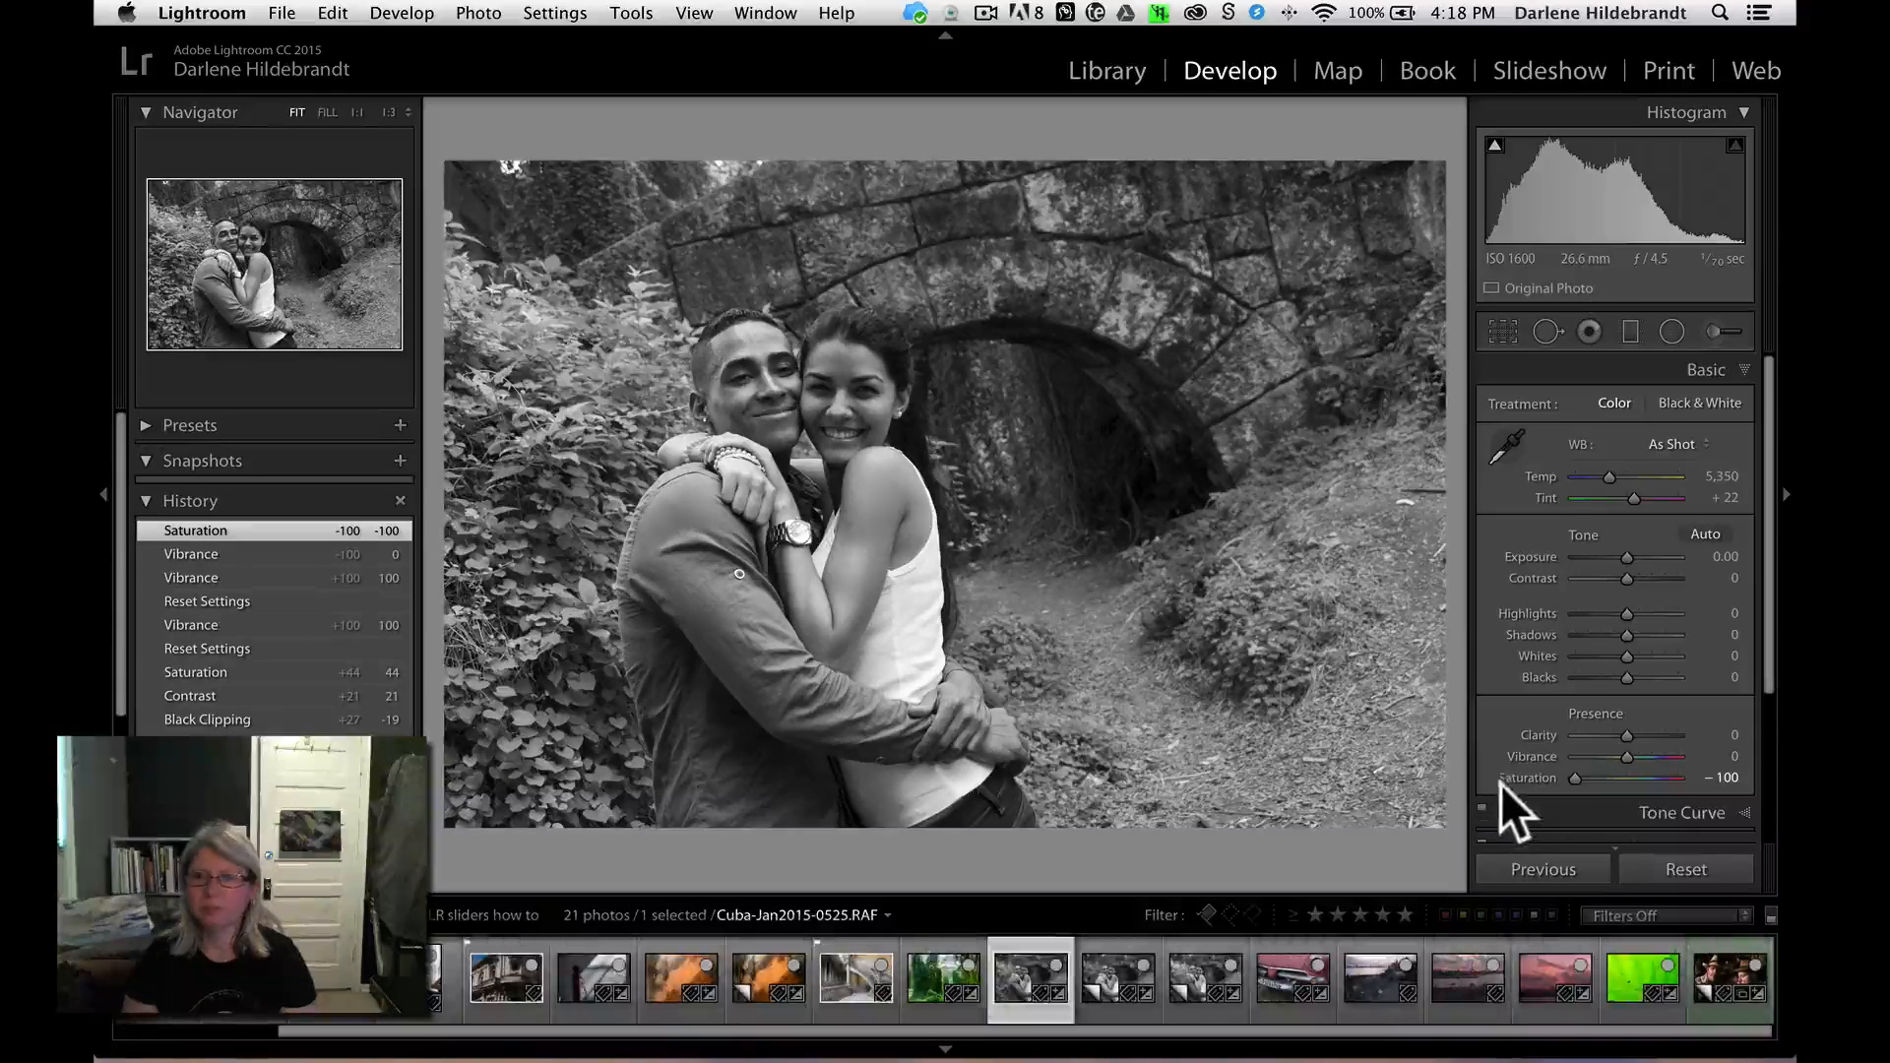
pyautogui.doubleClick(1526, 777)
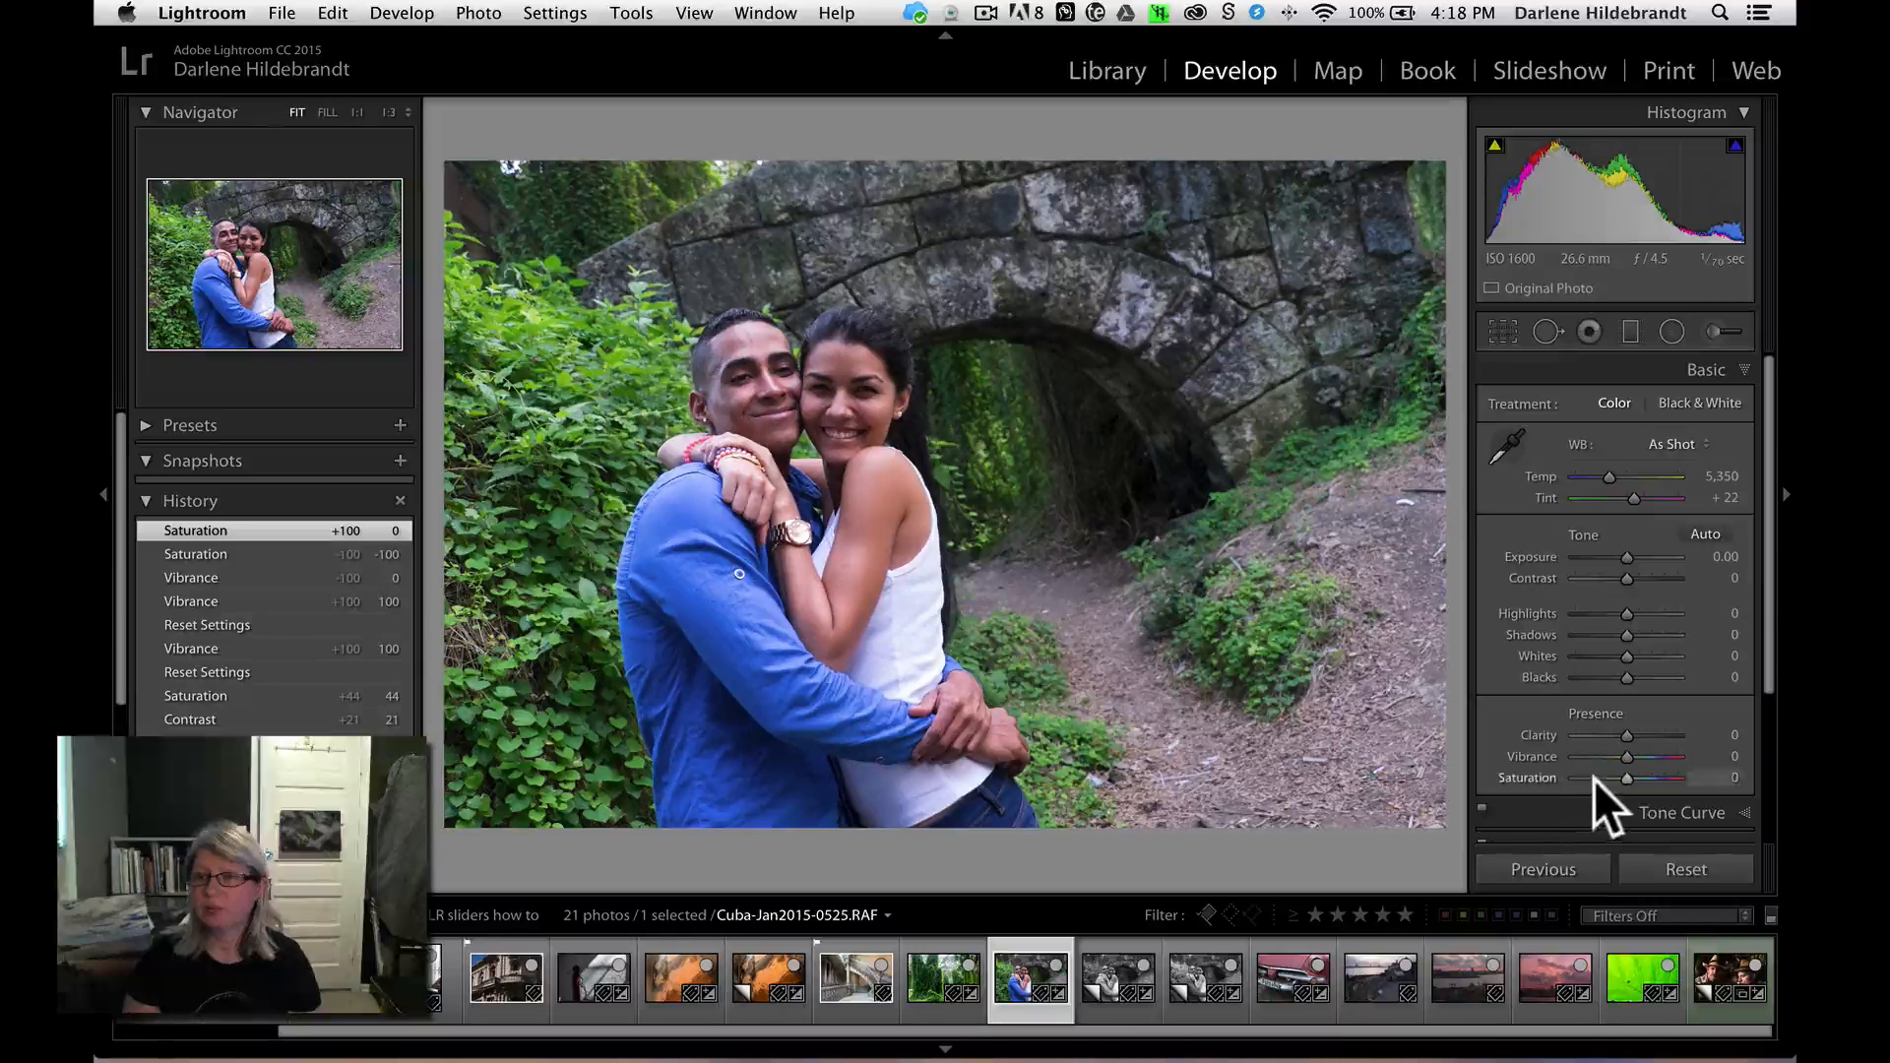
pyautogui.moveTo(1624, 779); pyautogui.dragTo(1590, 775)
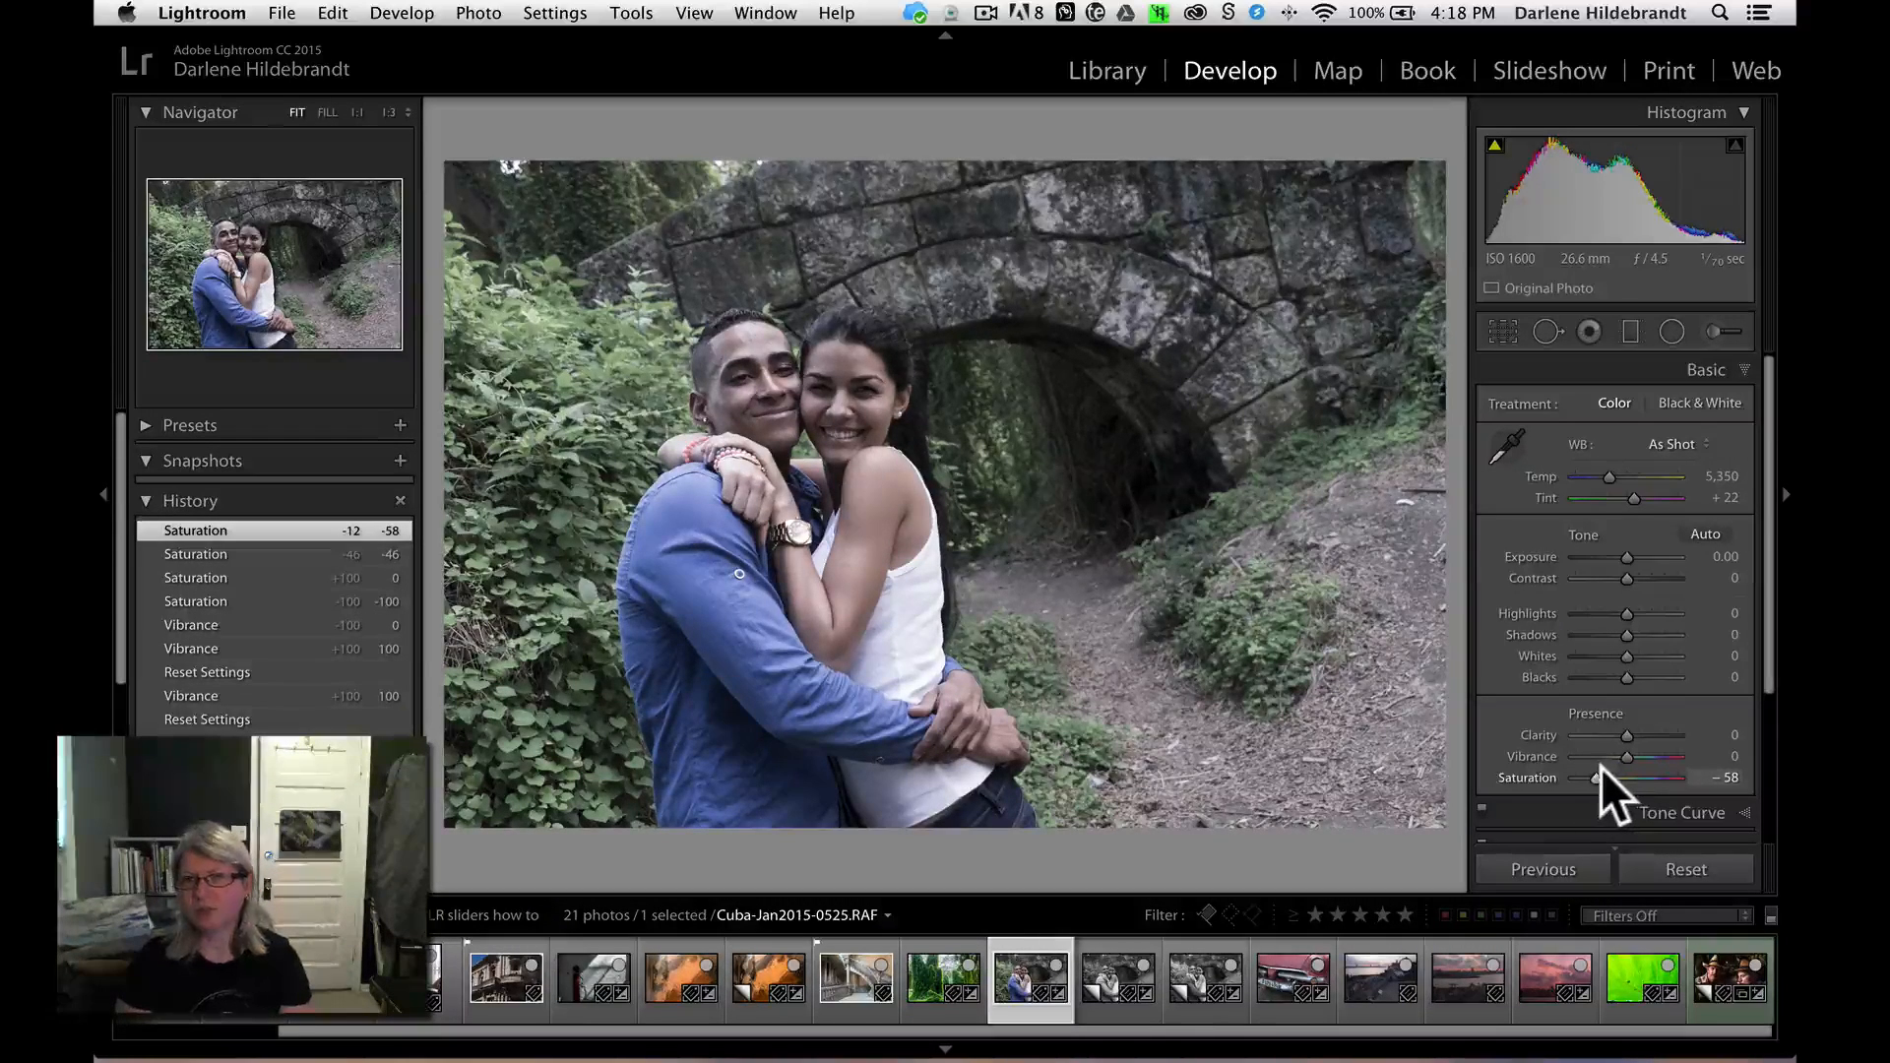
pyautogui.click(1626, 755)
pyautogui.moveTo(1629, 754); pyautogui.dragTo(1655, 747)
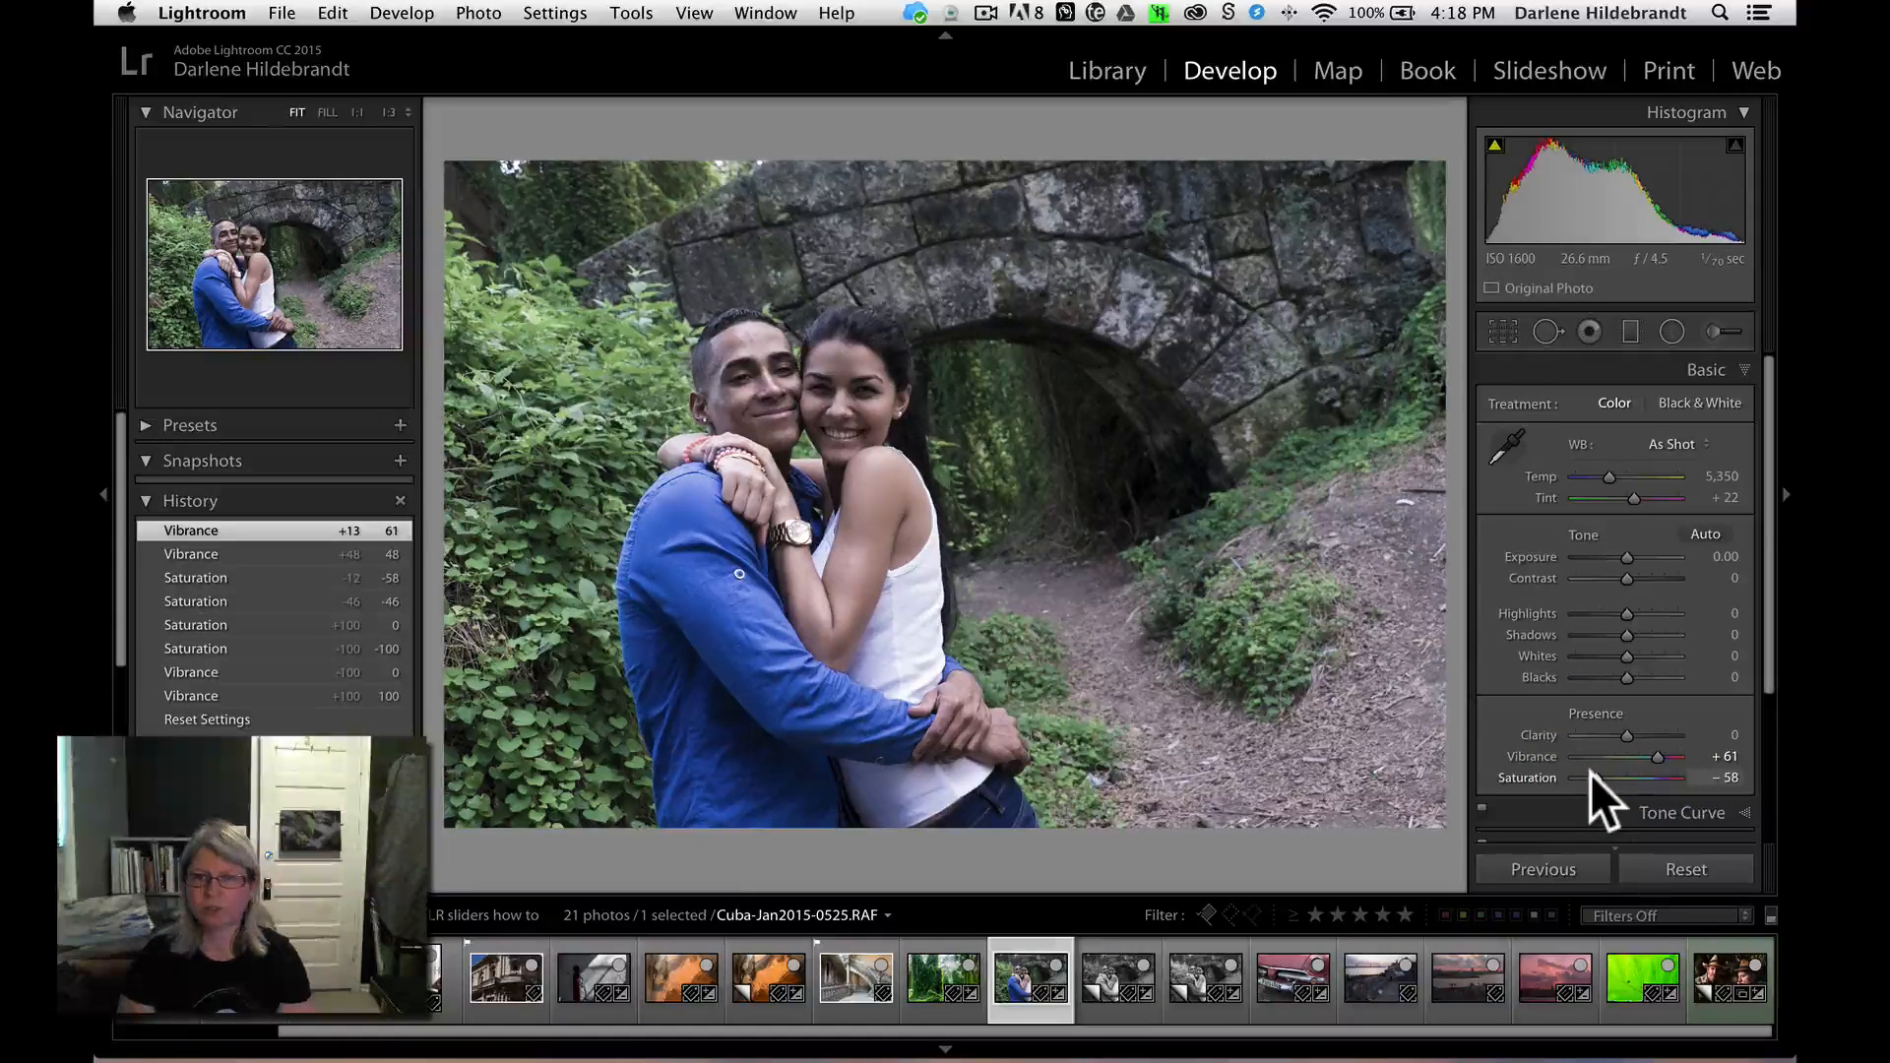
# - Create a virtual copy of the adjusted couple photo, reset its Vibrance and Saturation, and set Saturation to +33 and Vibrance to -51
pyautogui.press('super')
pyautogui.press('super+apostrophe')
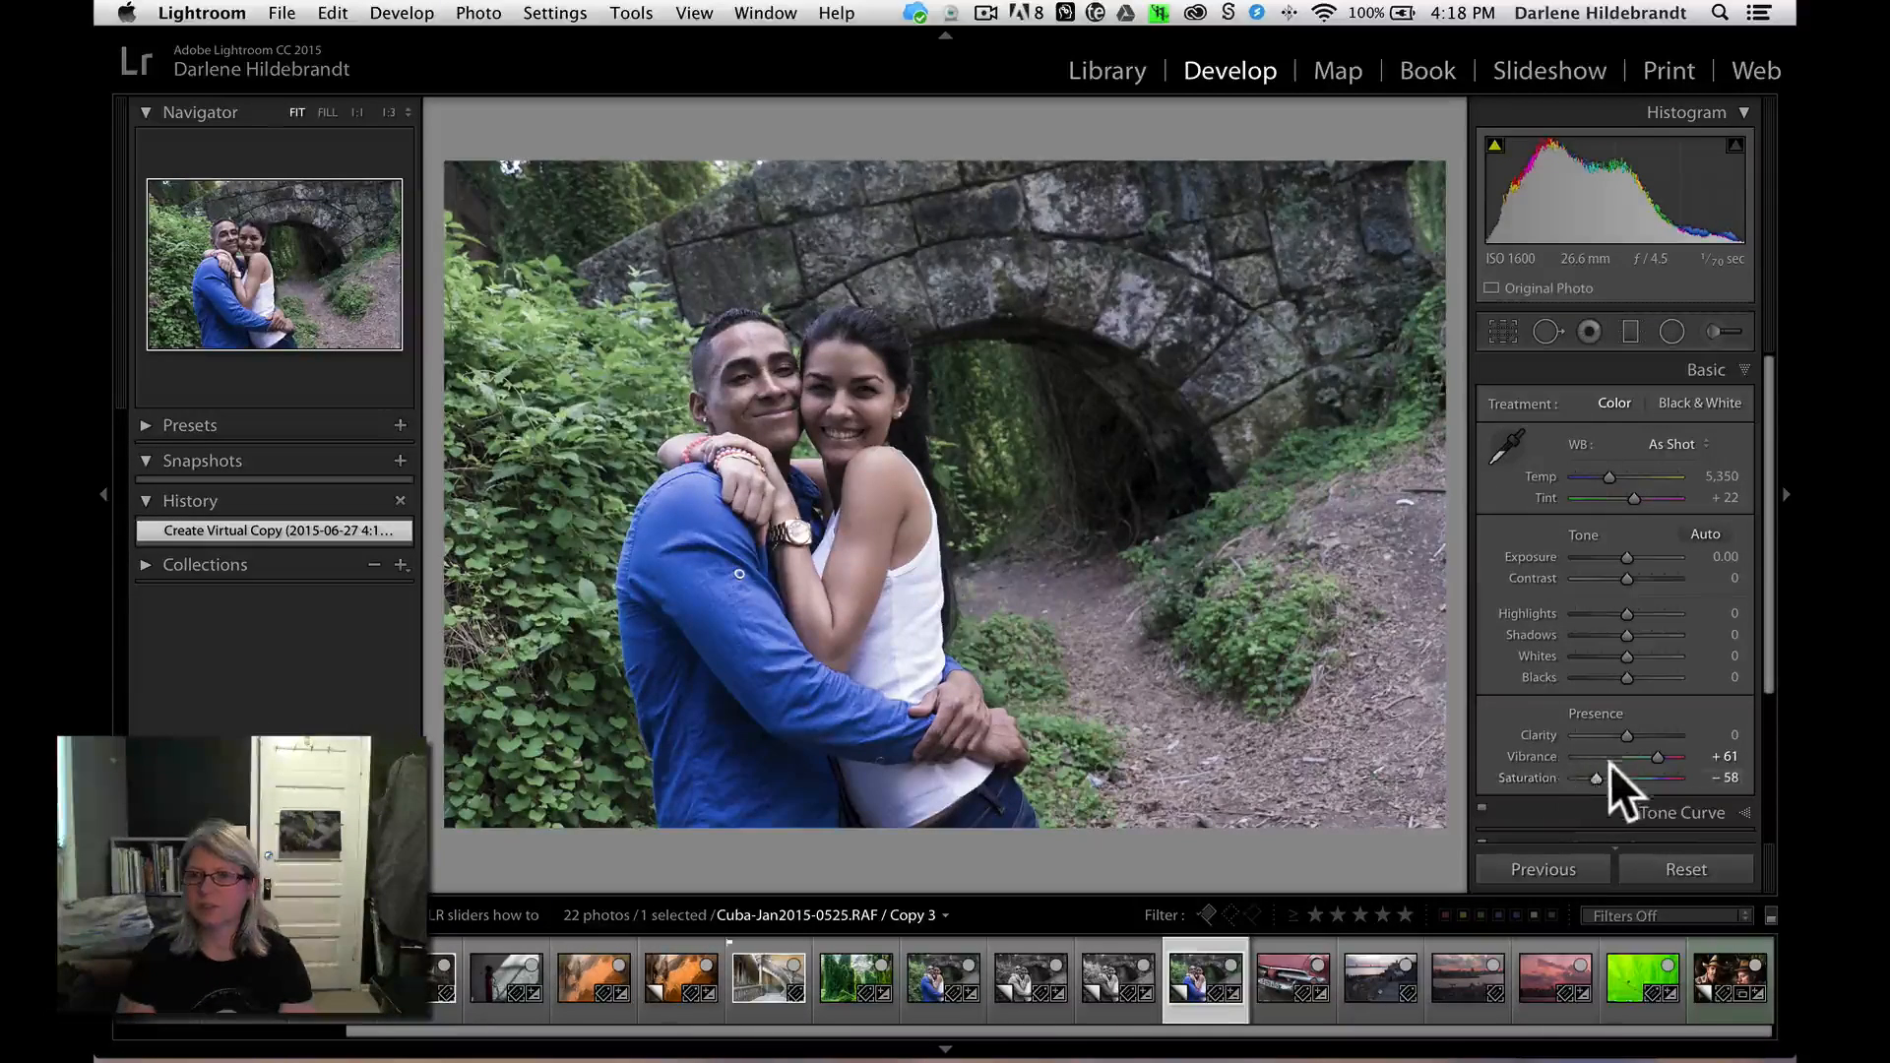
pyautogui.doubleClick(1518, 757)
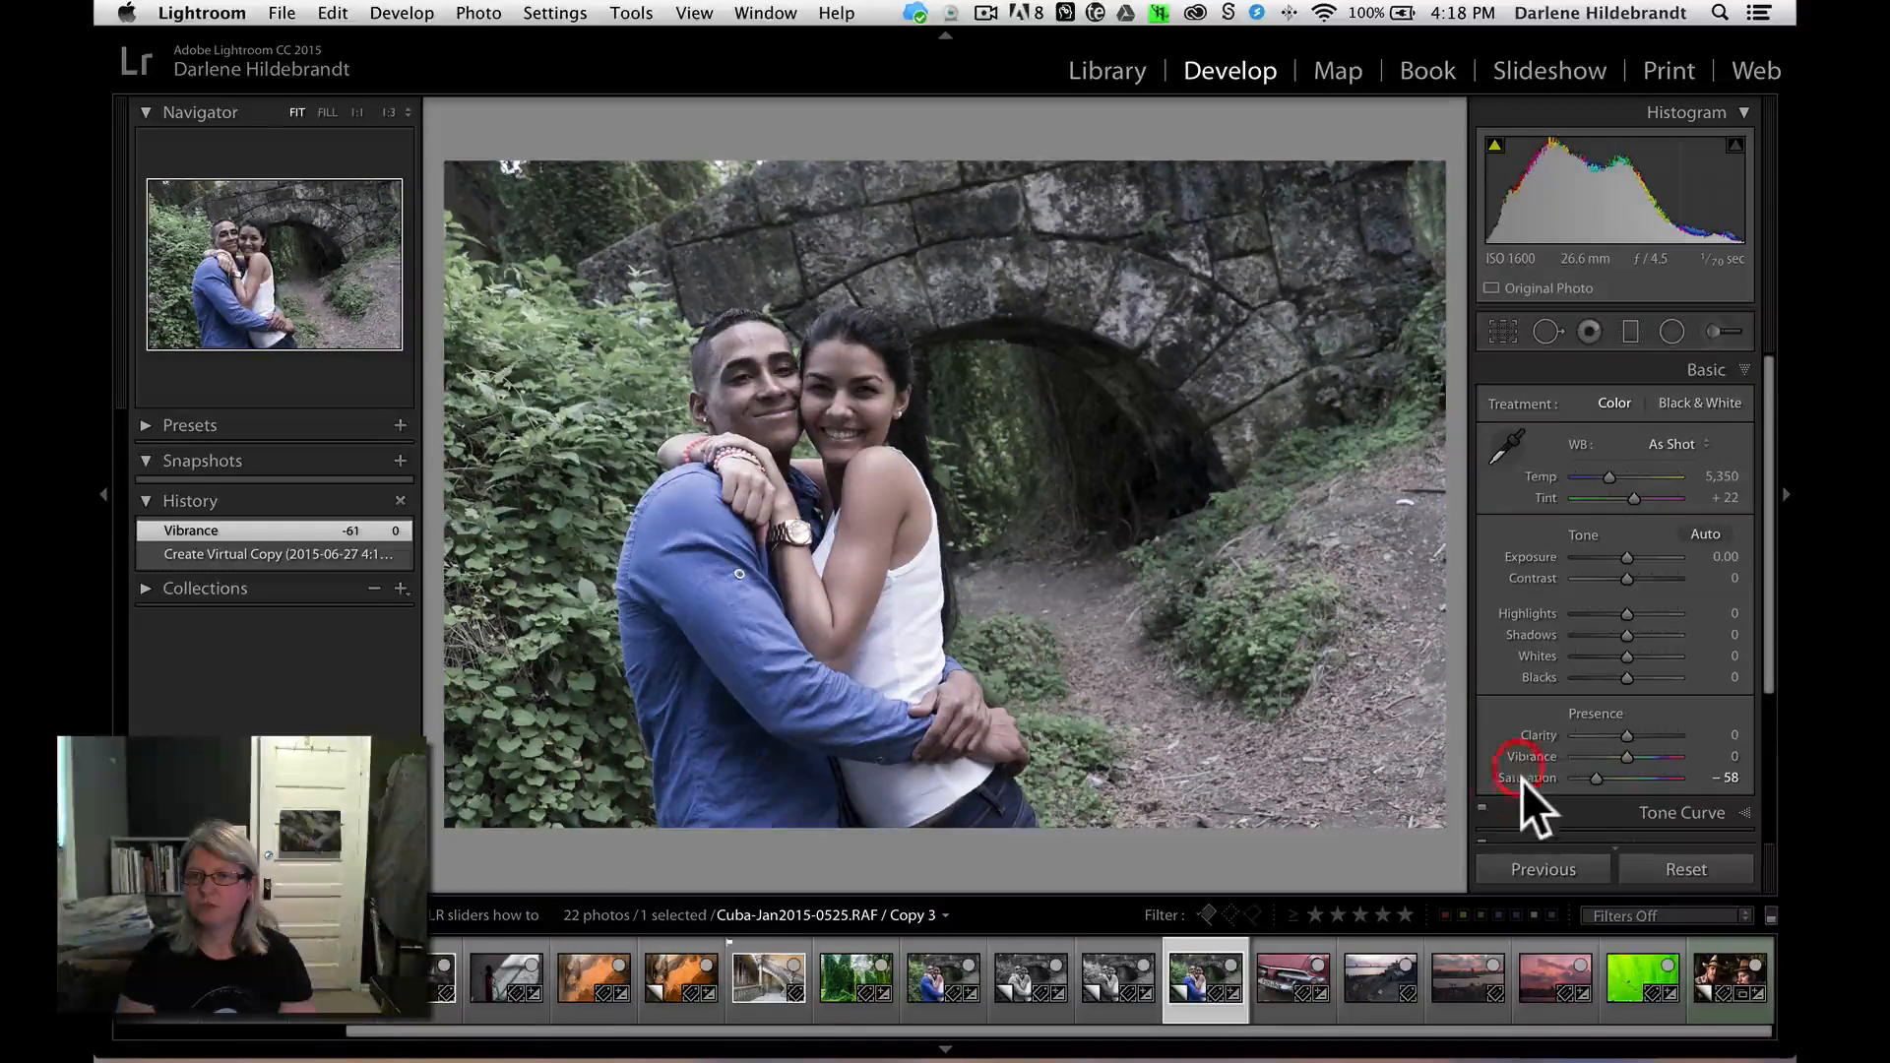
pyautogui.doubleClick(1523, 778)
pyautogui.moveTo(1625, 779); pyautogui.dragTo(1593, 757)
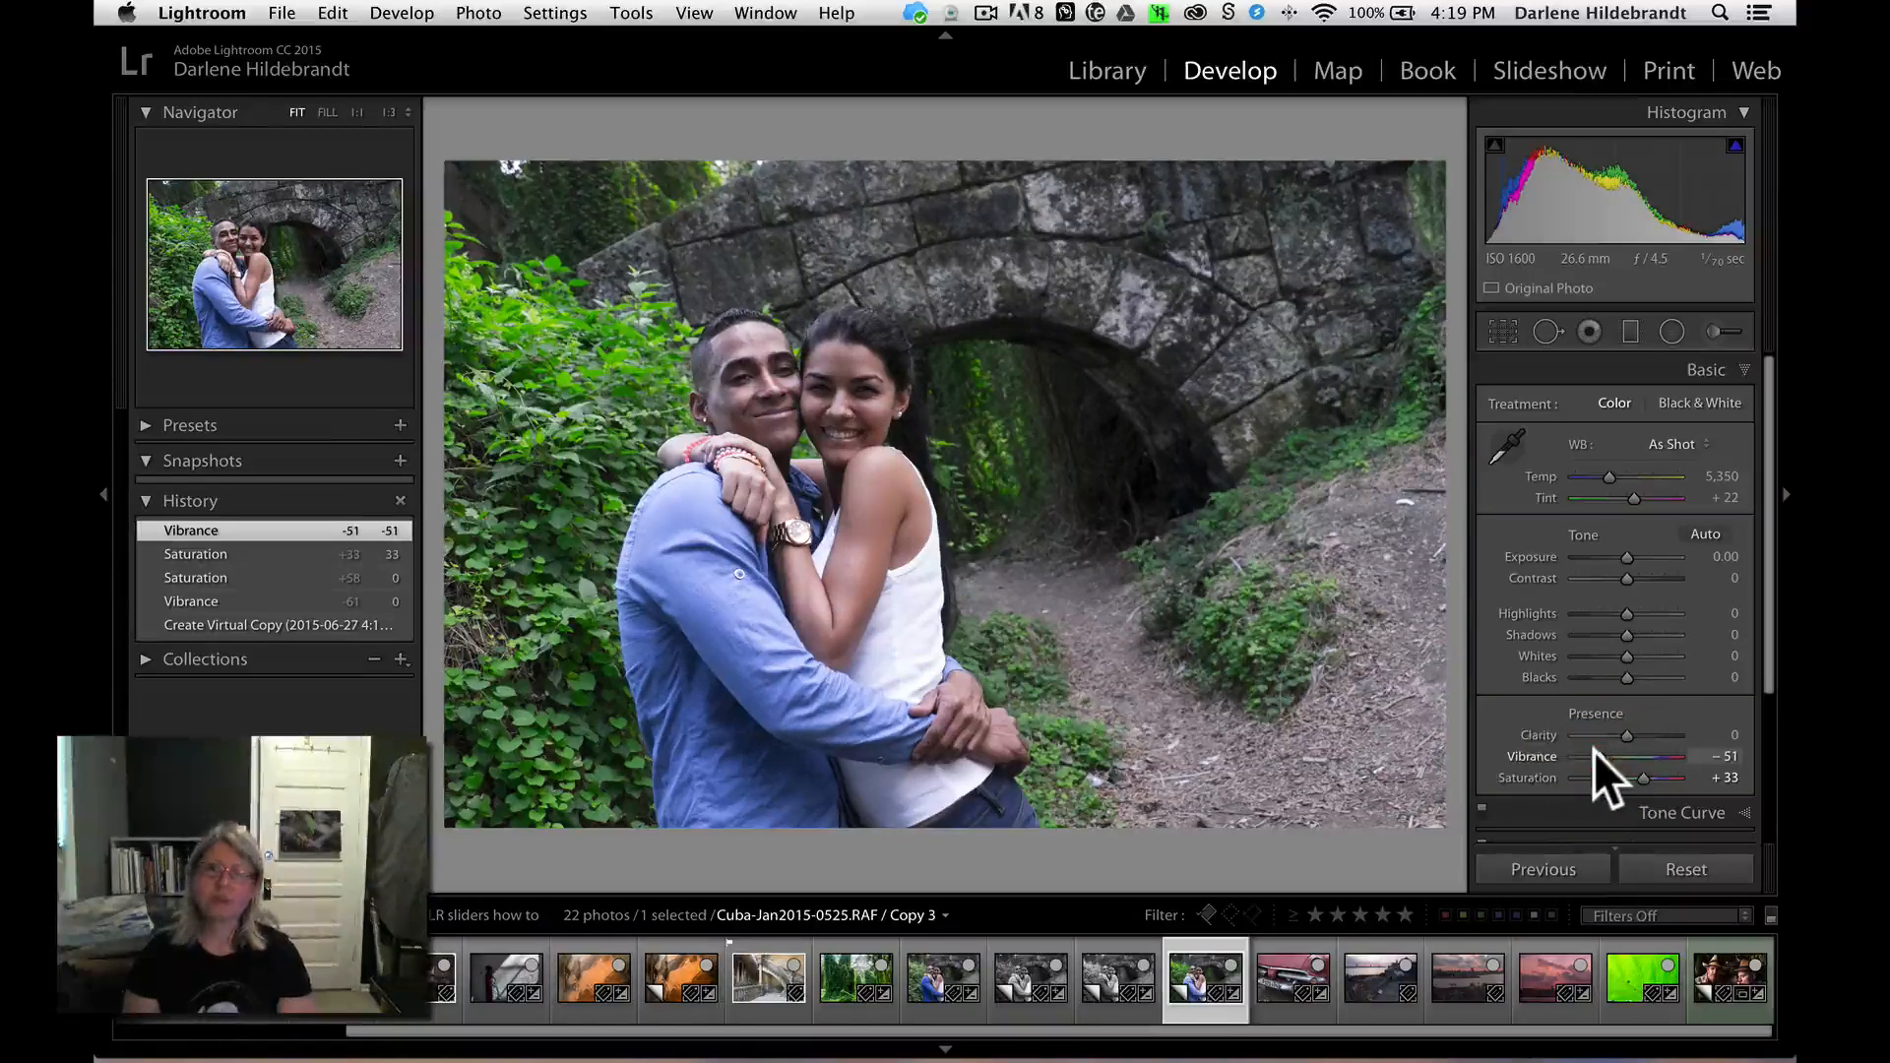
# - Reduce the newest color copy's Saturation to +14 while comparing it with the original couple photo
pyautogui.press('Left')
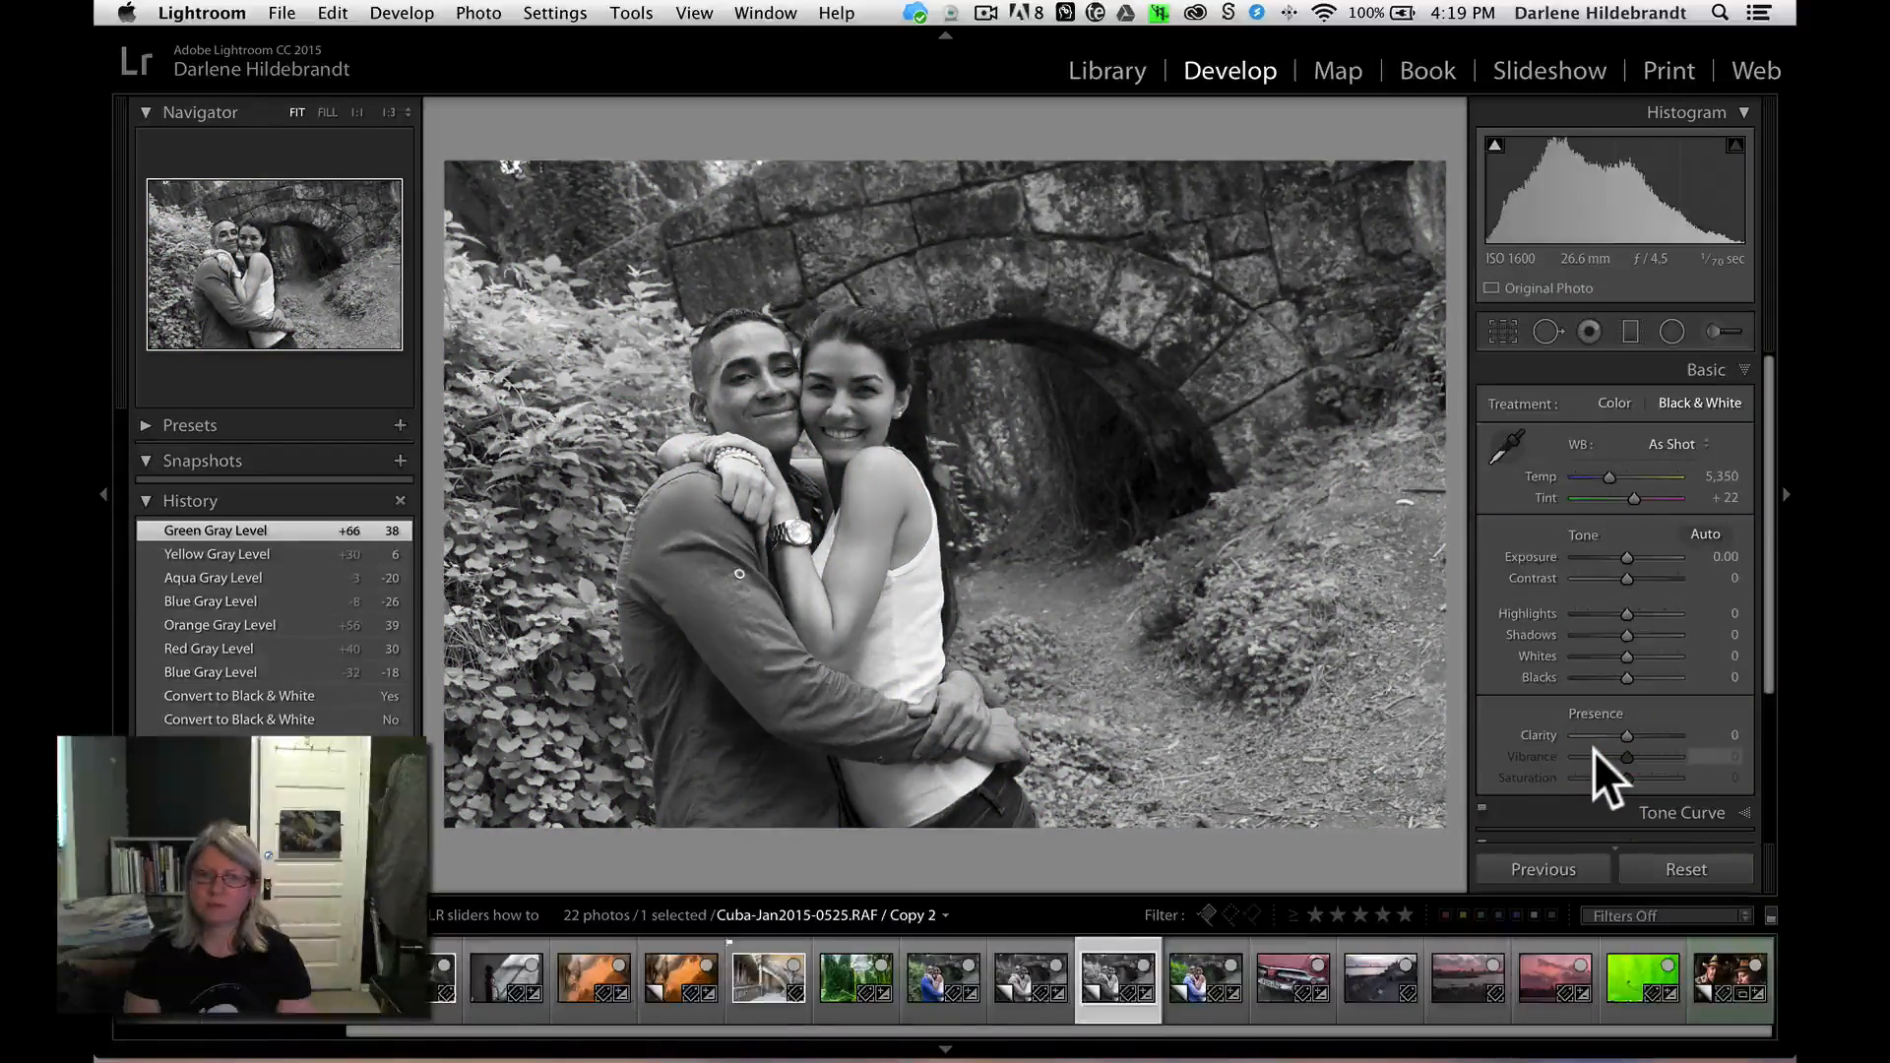
pyautogui.press('Left')
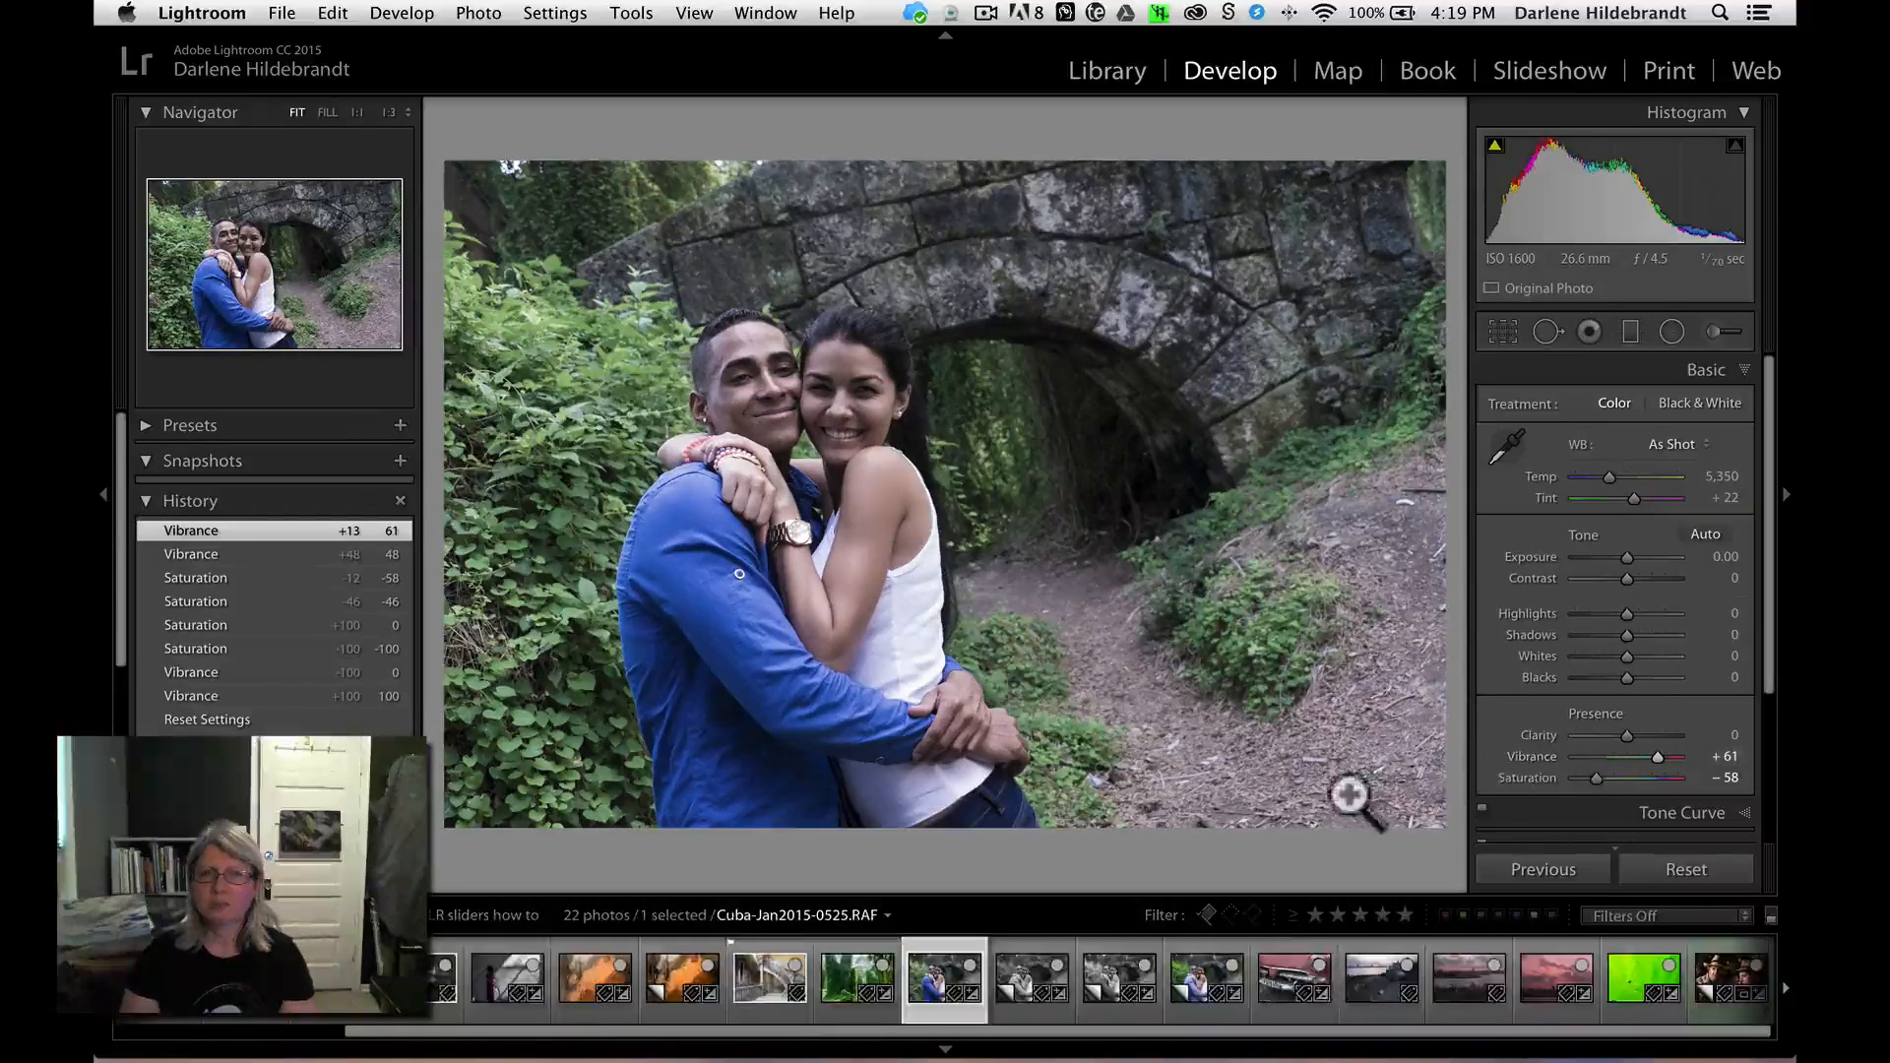
pyautogui.click(1197, 973)
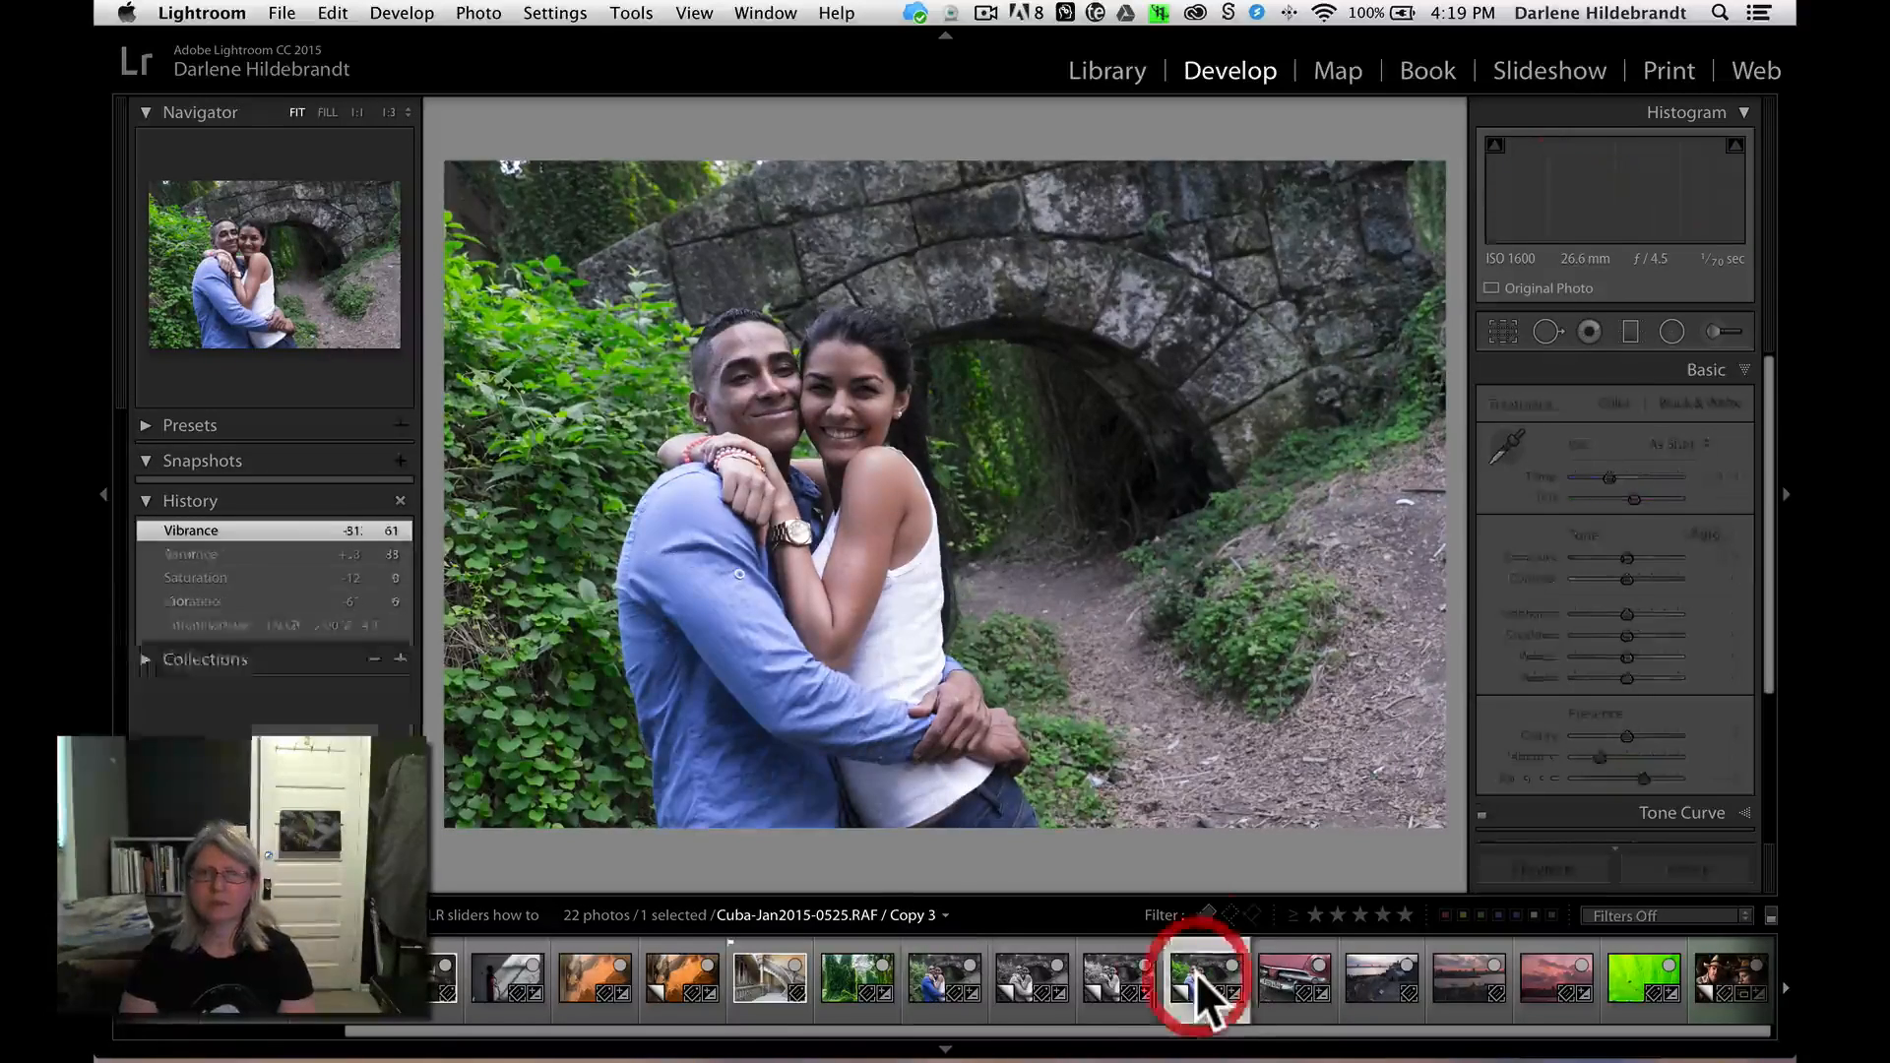
pyautogui.moveTo(1643, 777); pyautogui.dragTo(1635, 773)
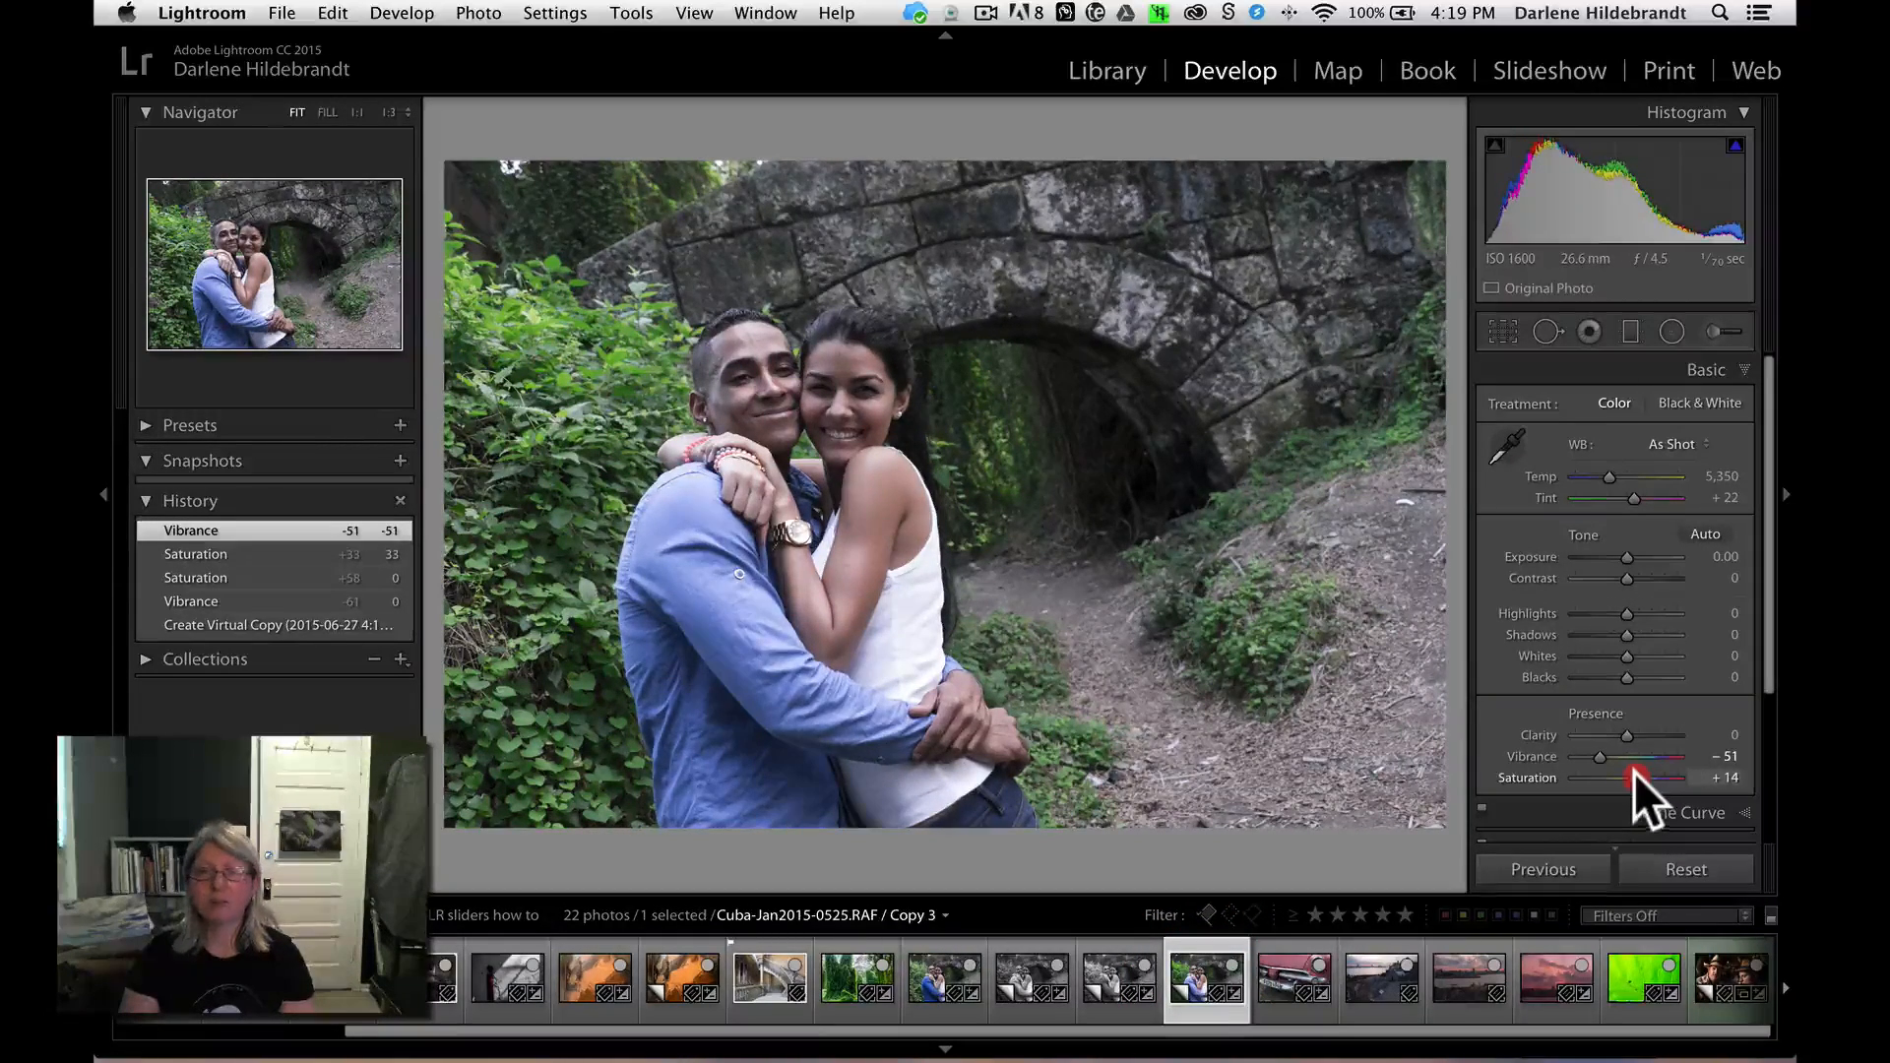
pyautogui.click(927, 975)
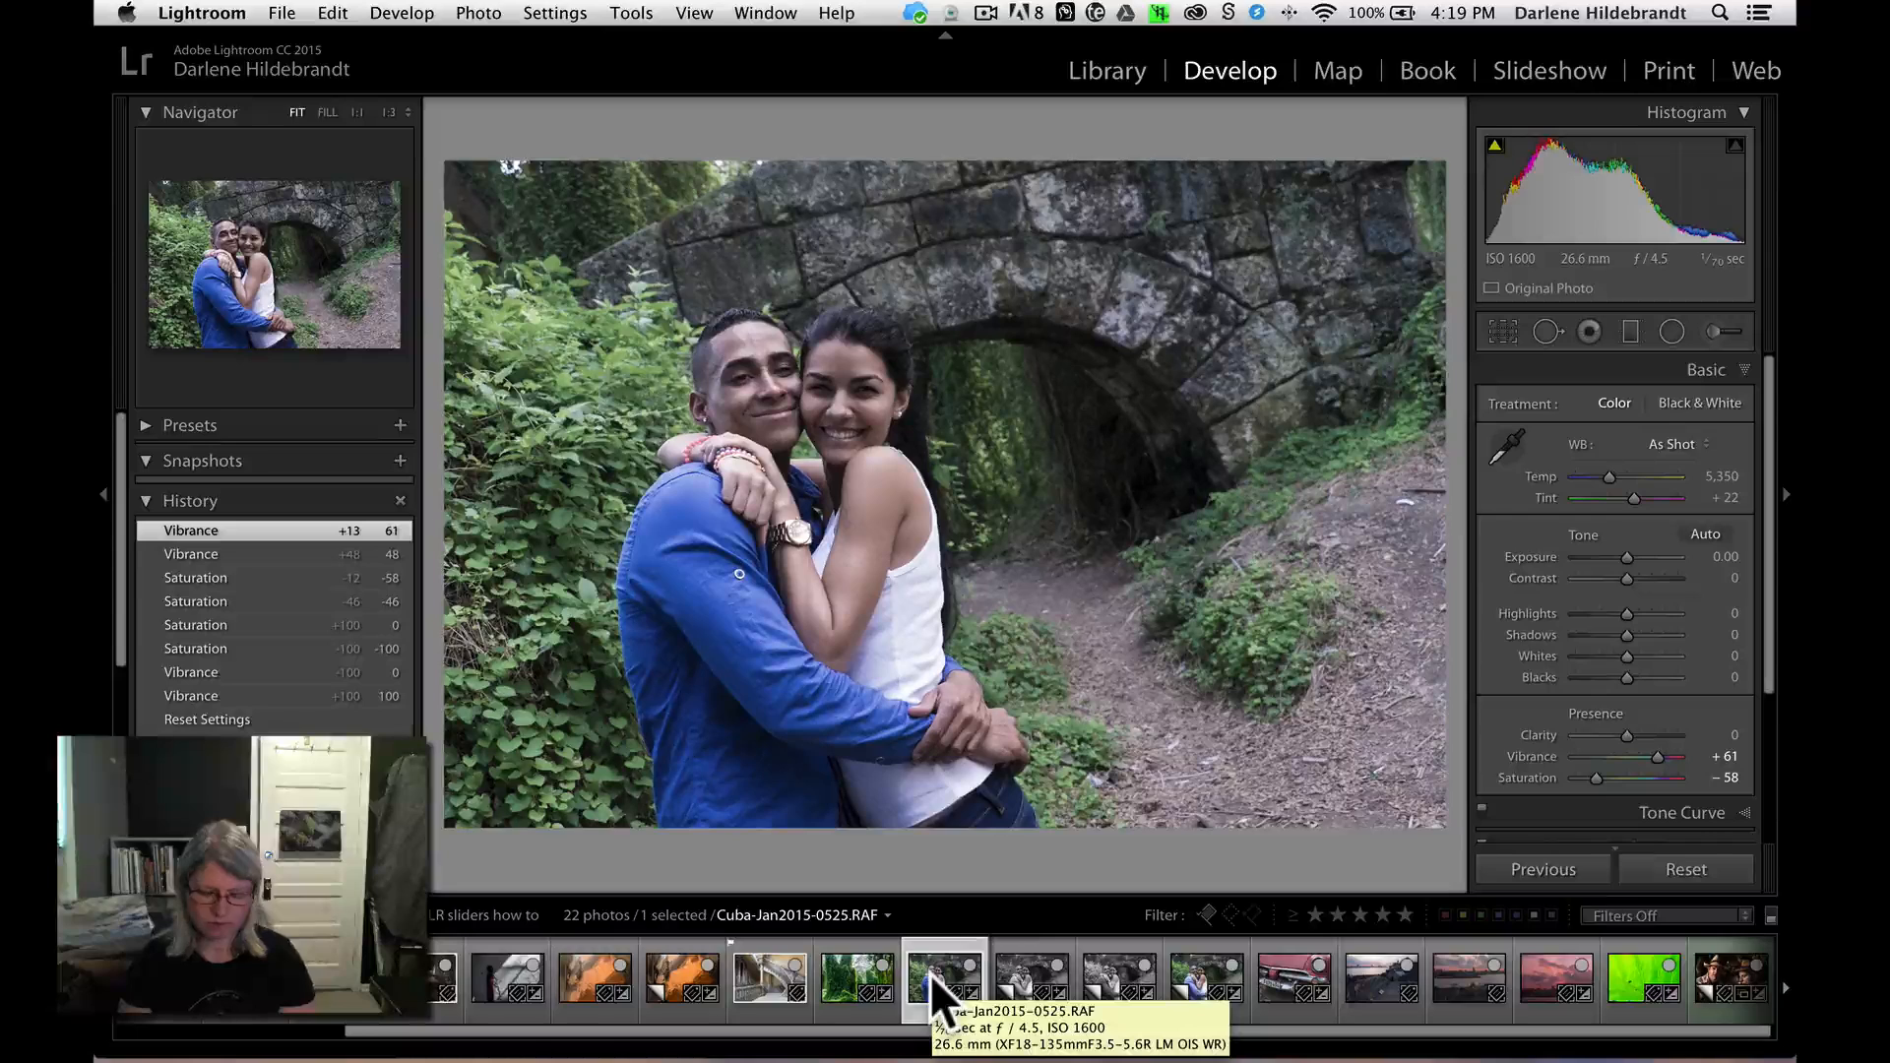
# - Open the pink sunset skyline photo from the Library grid in the Develop module and reset all its settings
pyautogui.press('g')
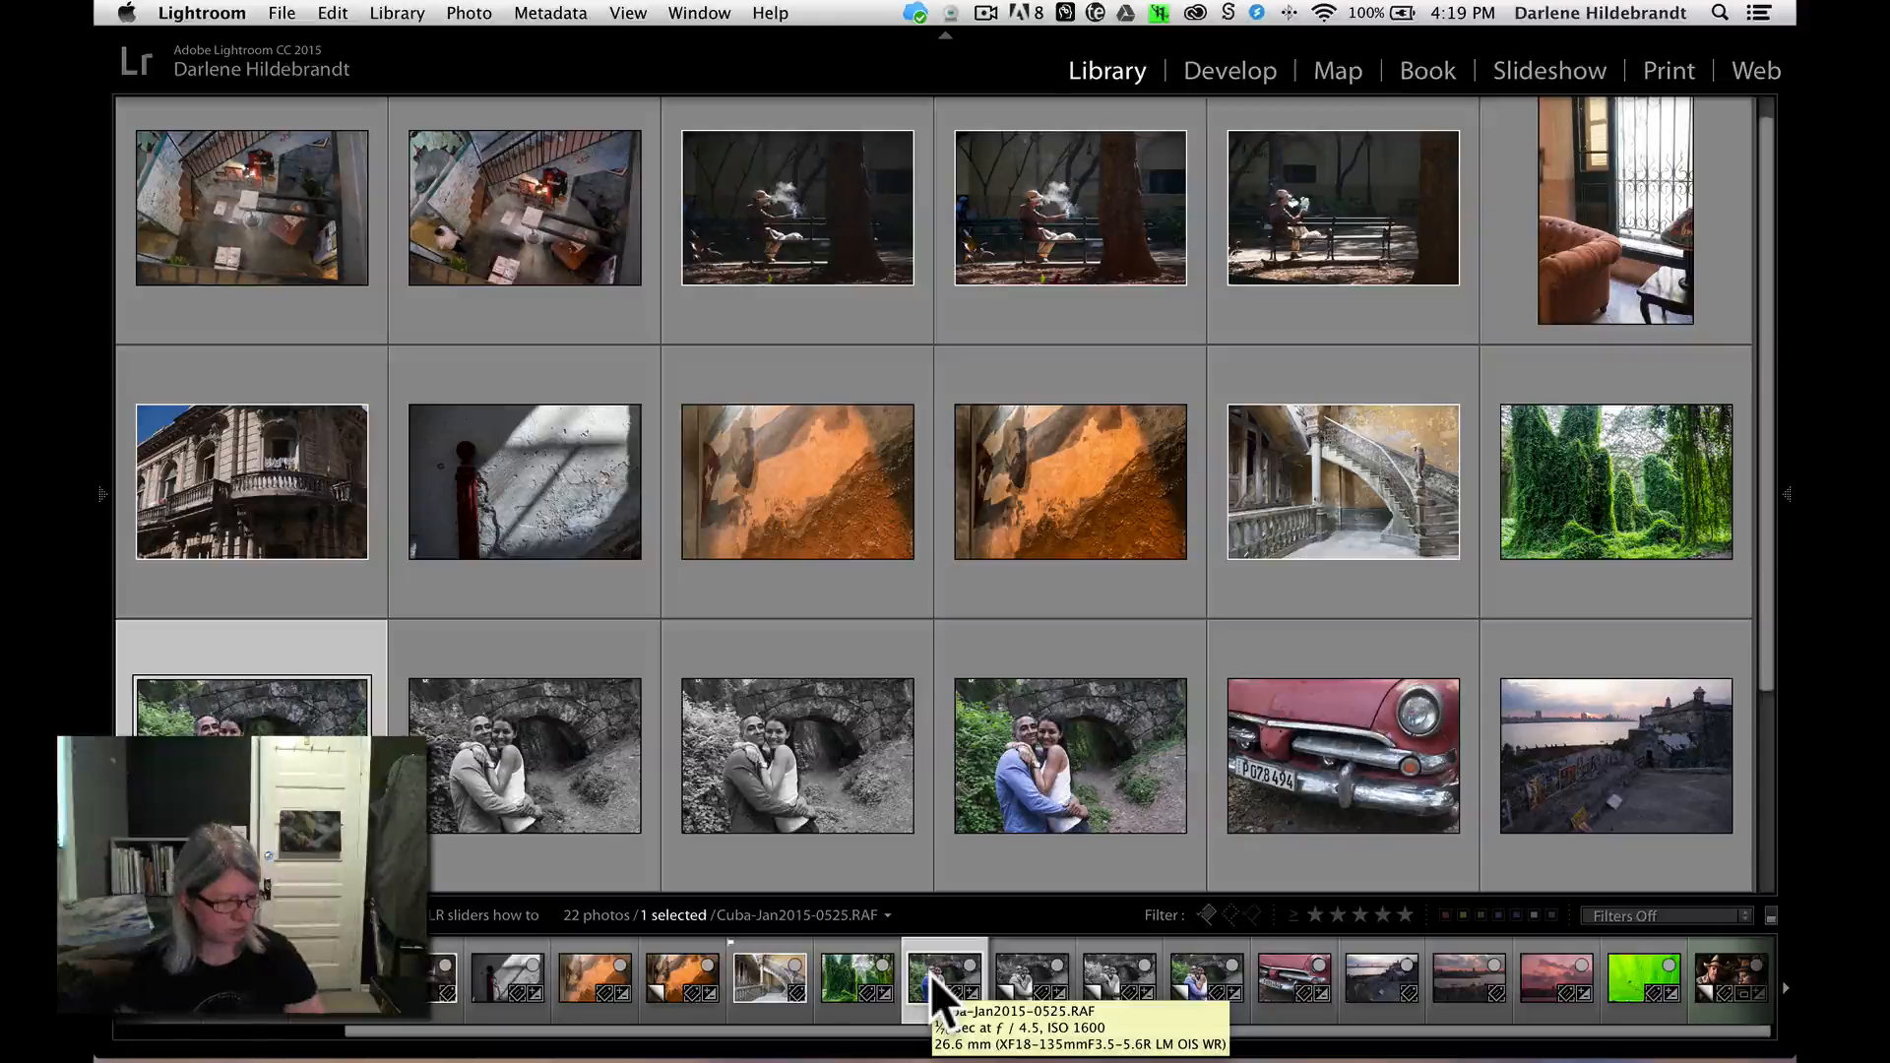
pyautogui.scroll(-5, 906, 751)
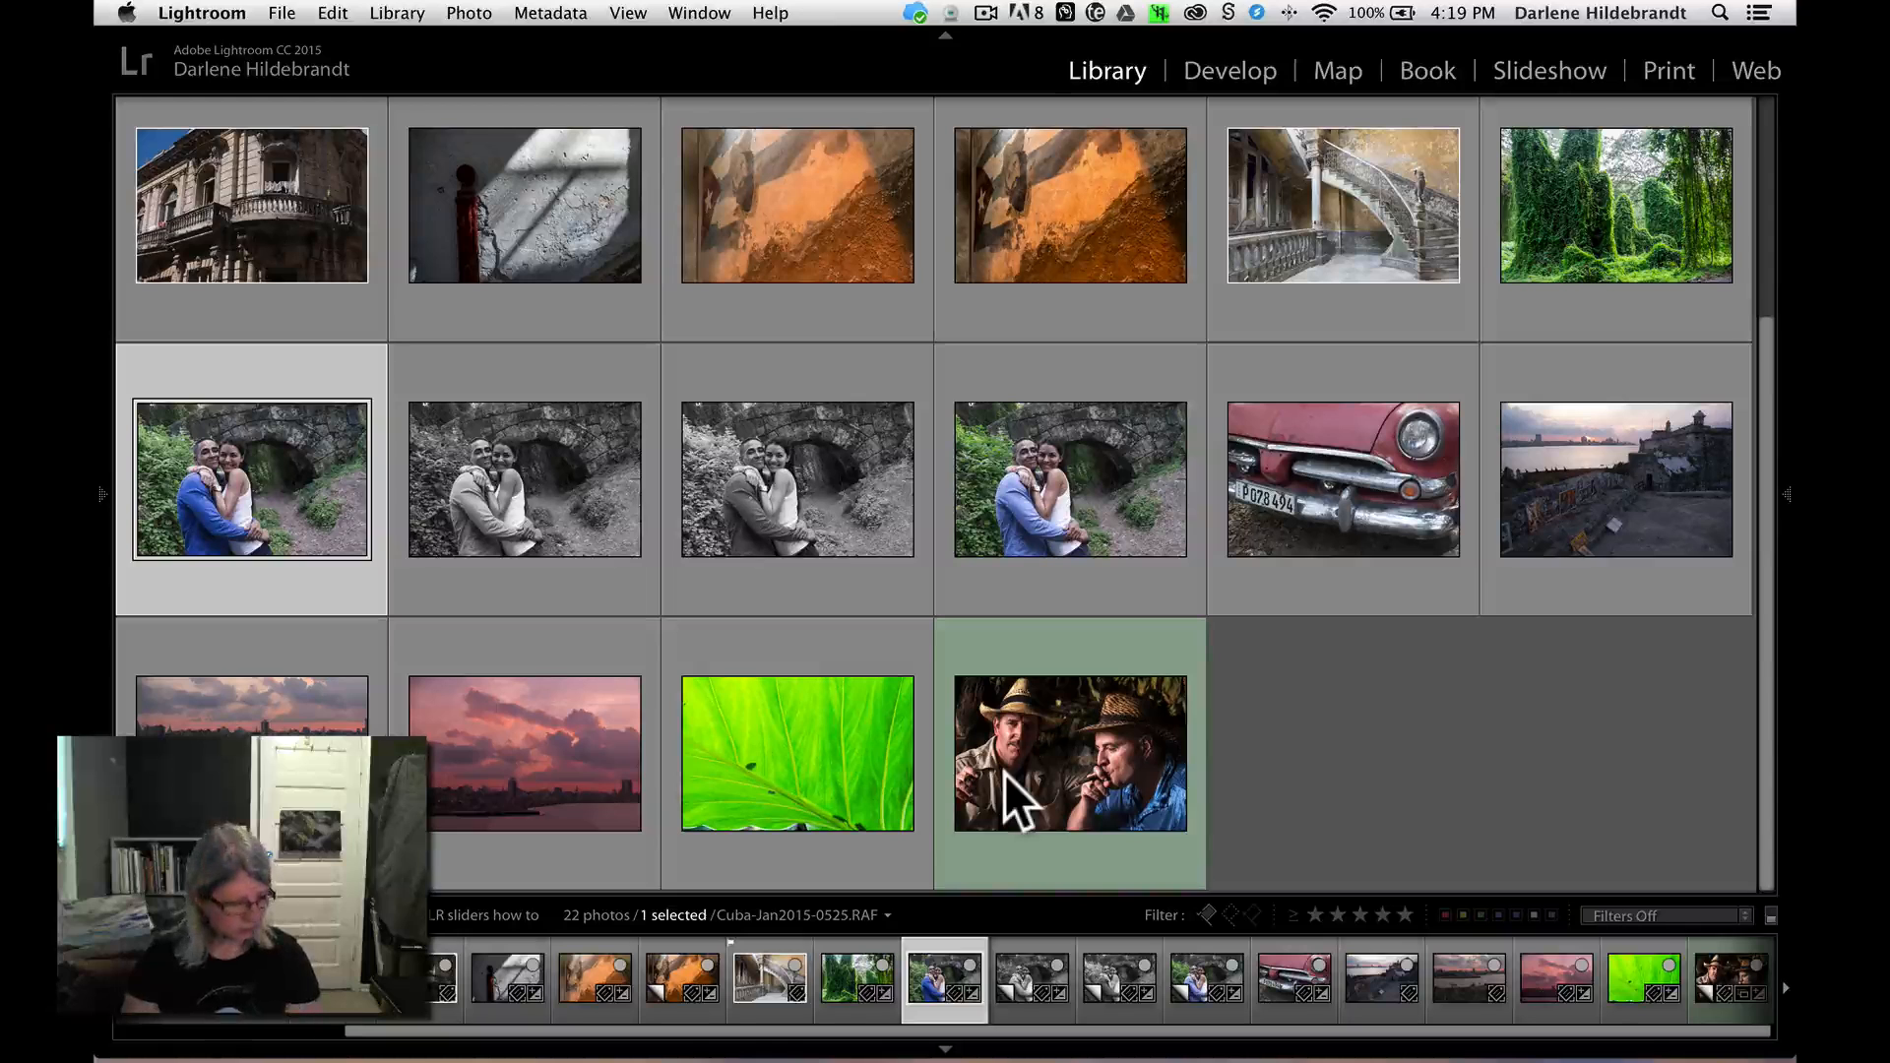
pyautogui.click(557, 745)
pyautogui.press('d')
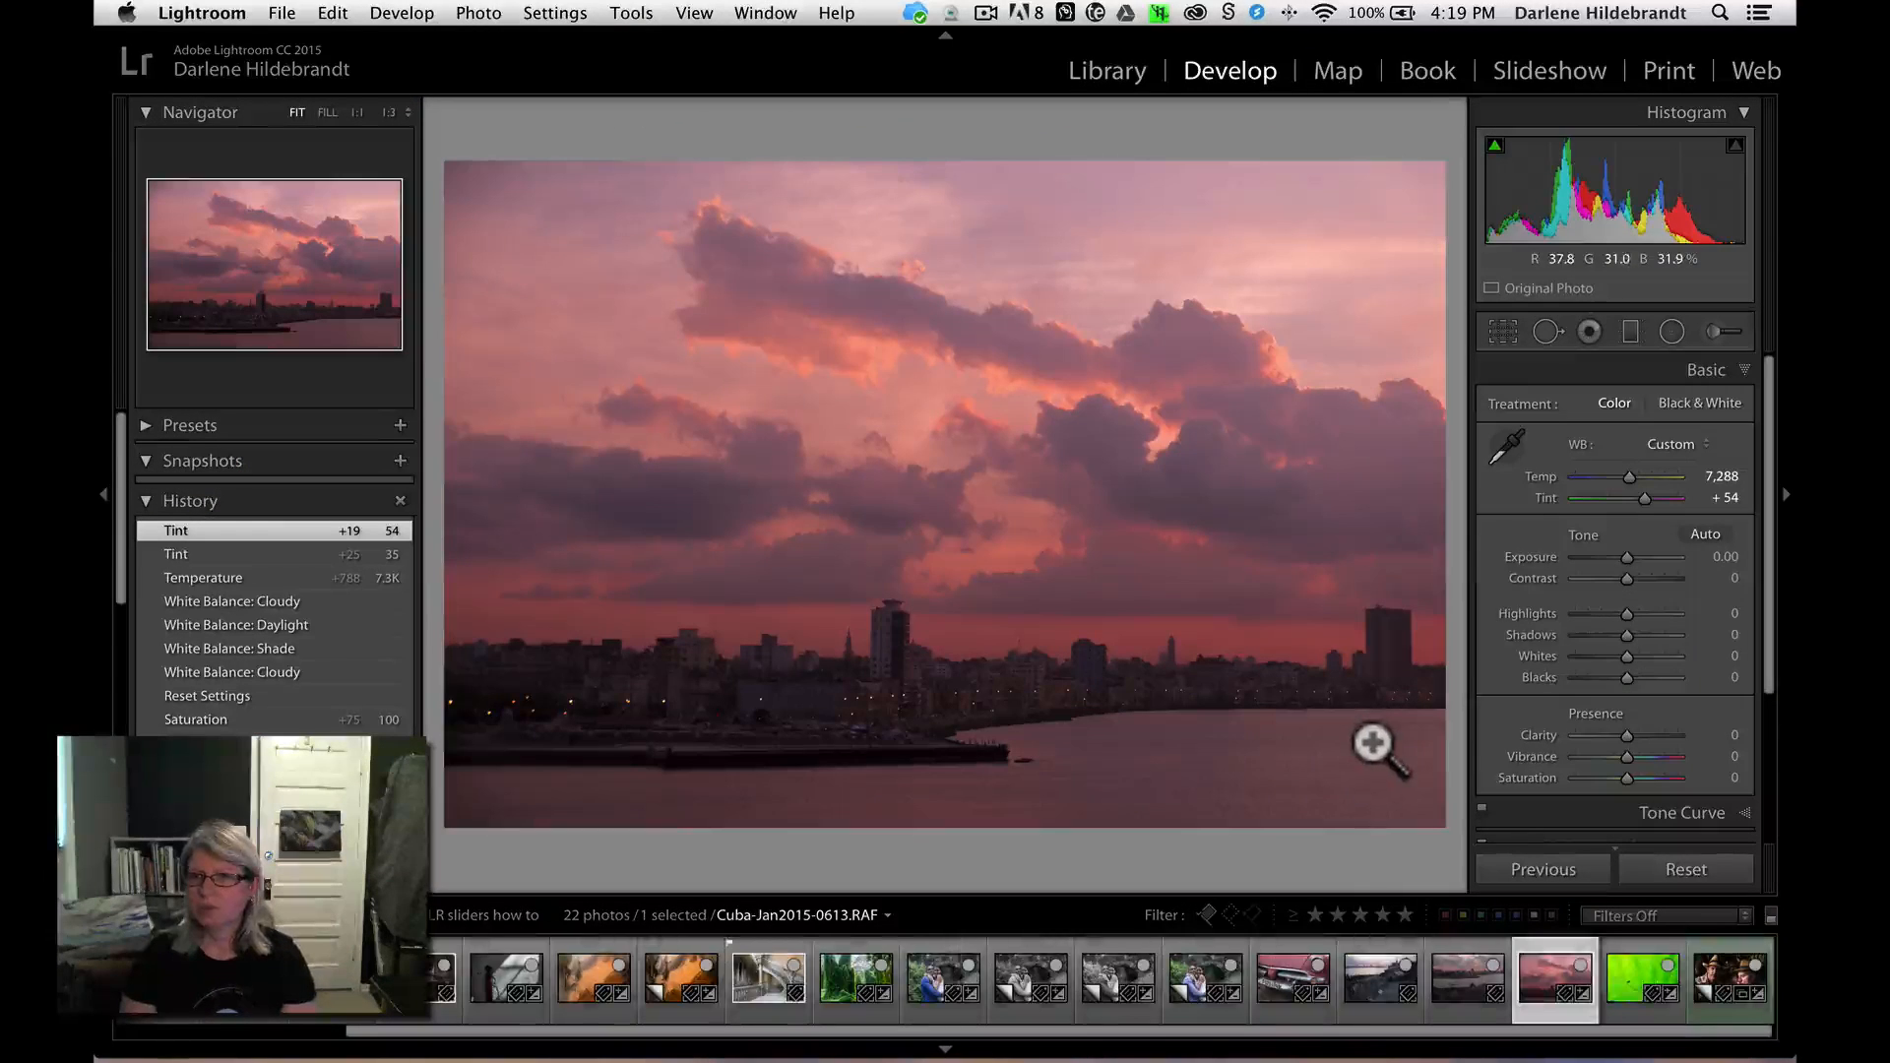
pyautogui.click(1700, 862)
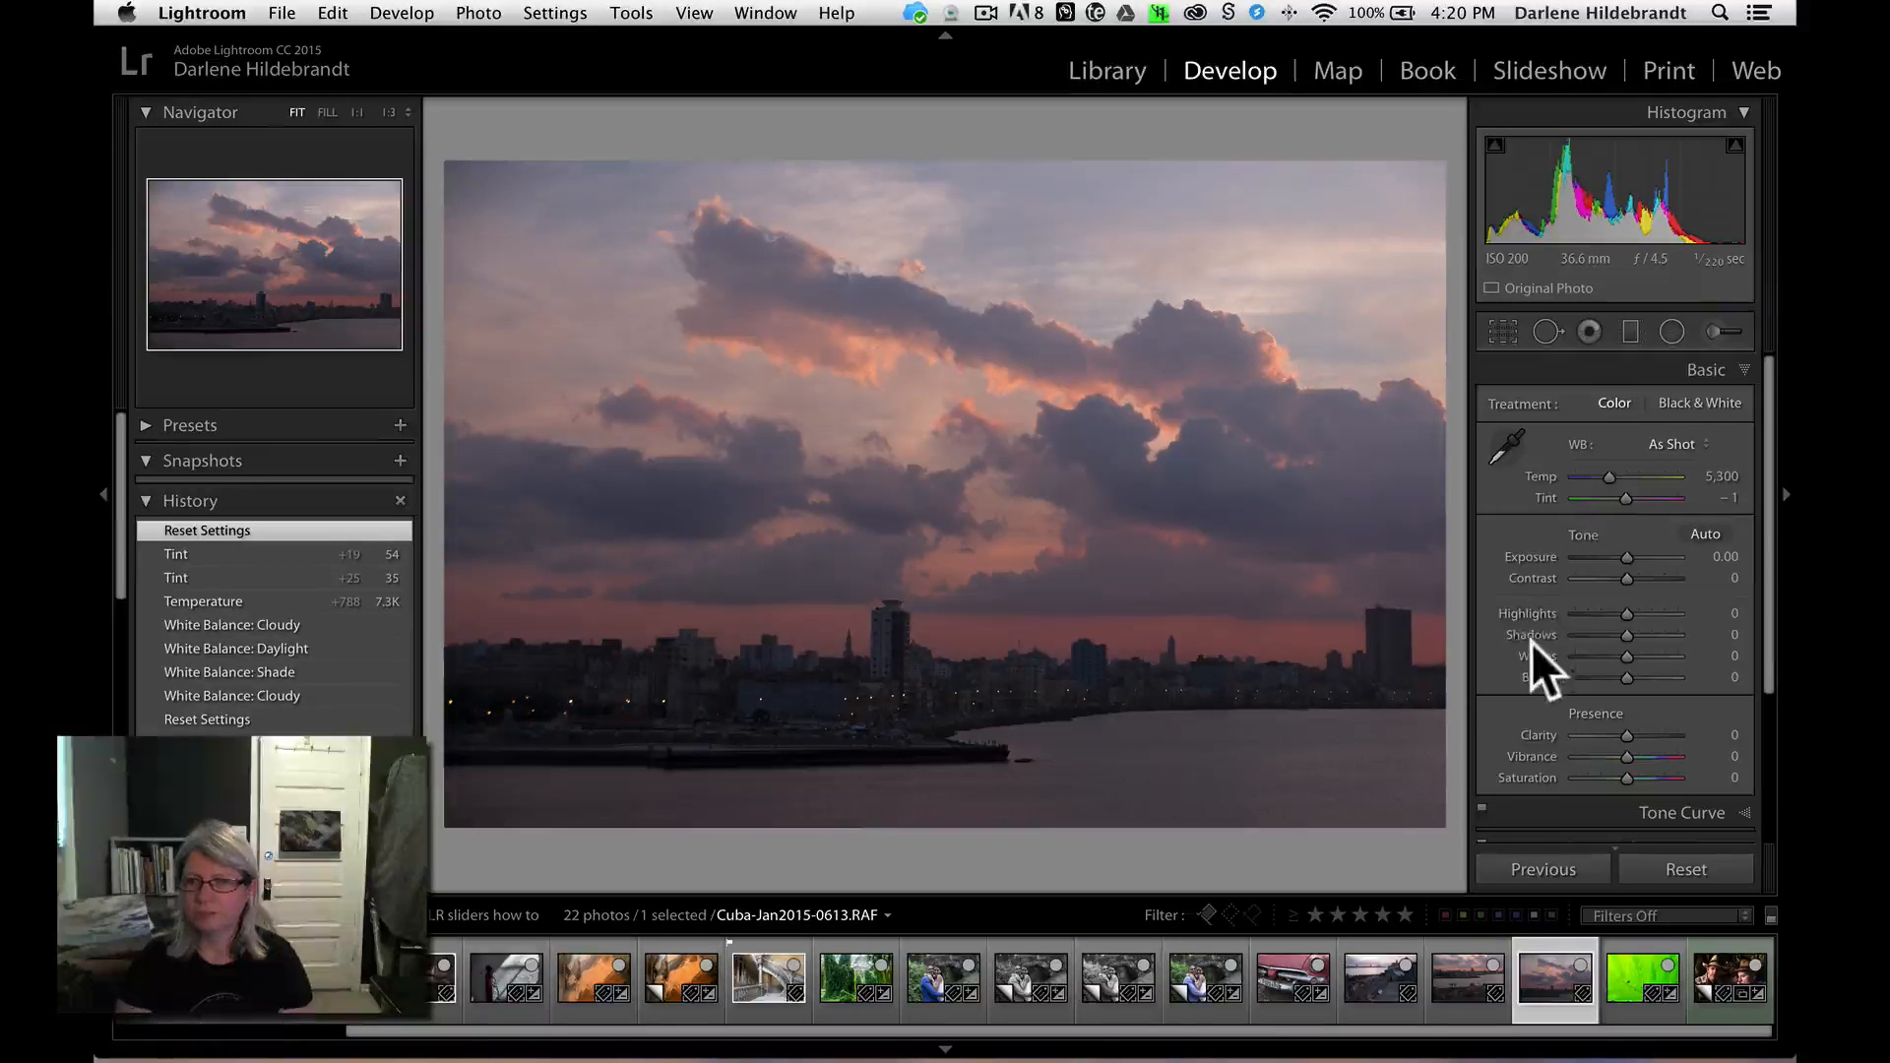
# - Set the sunset skyline photo's Whites to +56 using the clipping preview, and compare the result with the before view
pyautogui.press('alt')
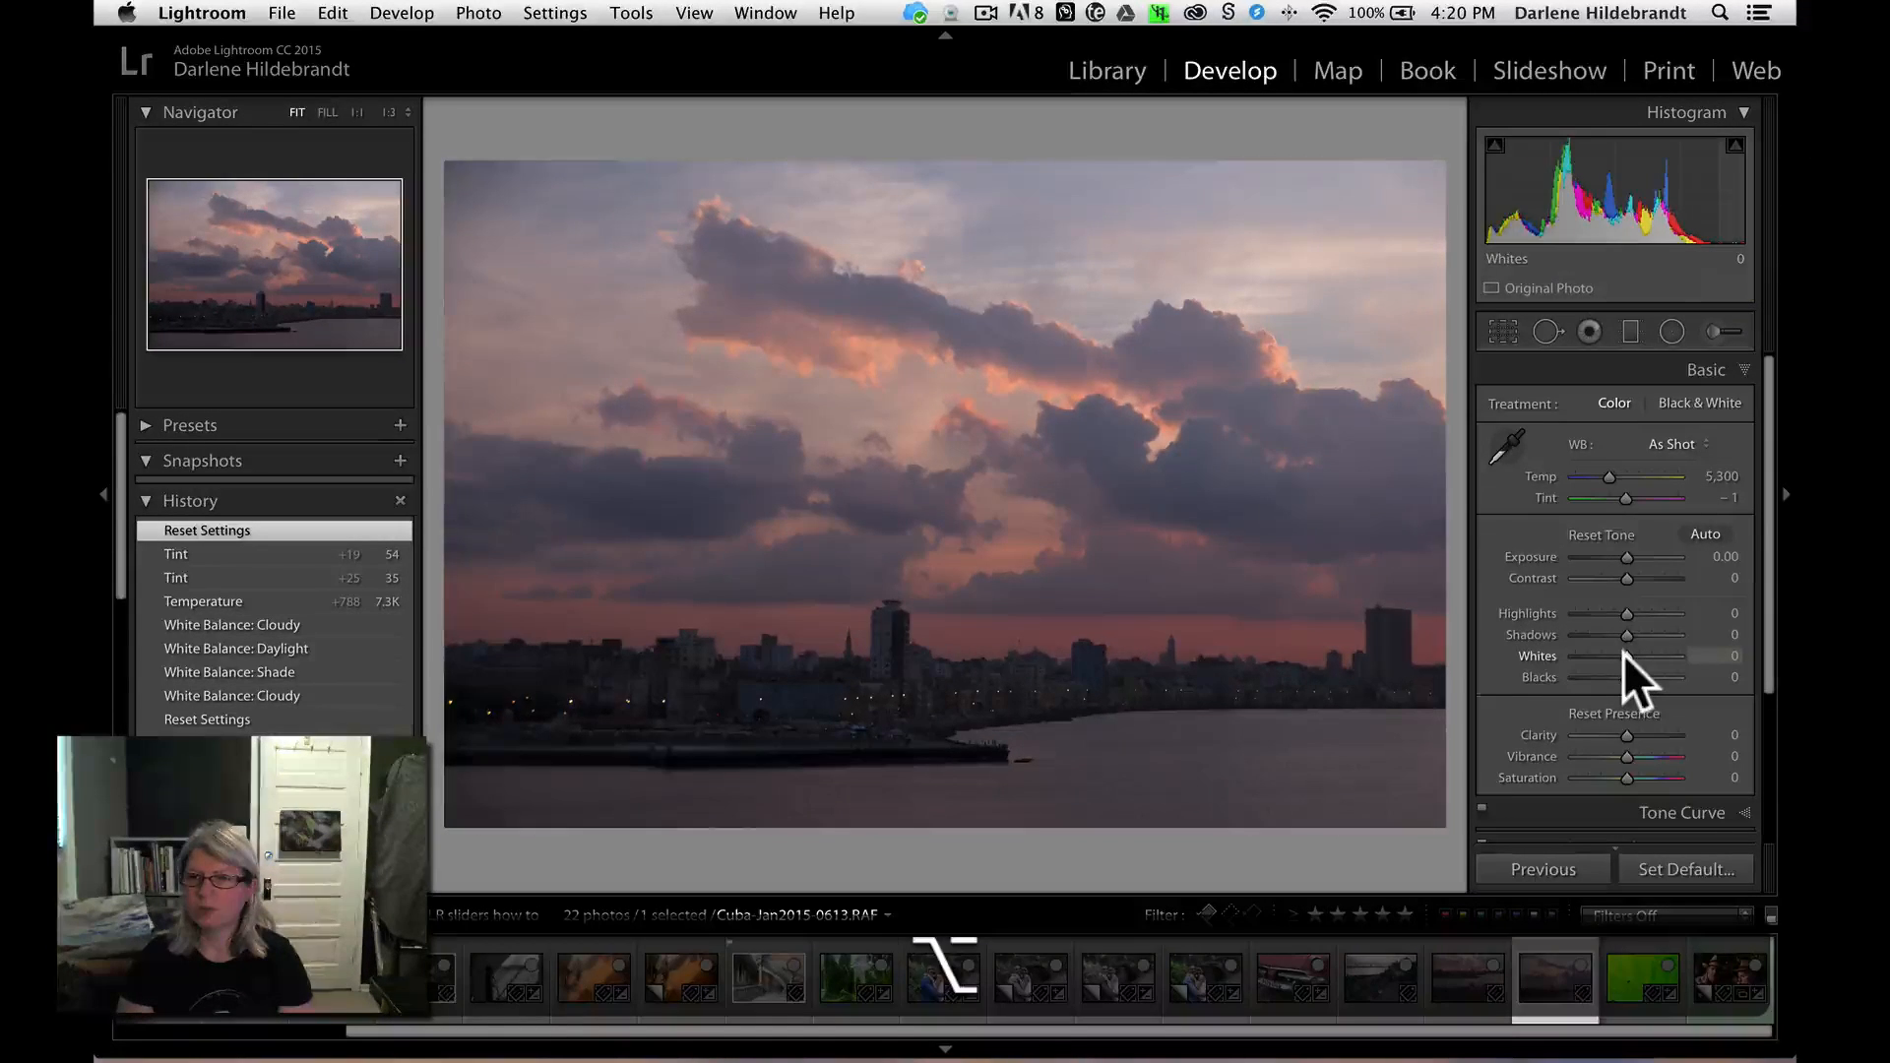
pyautogui.keyDown('alt'); pyautogui.click(1625, 656); pyautogui.keyUp('alt')
pyautogui.moveTo(1625, 657); pyautogui.dragTo(1653, 652)
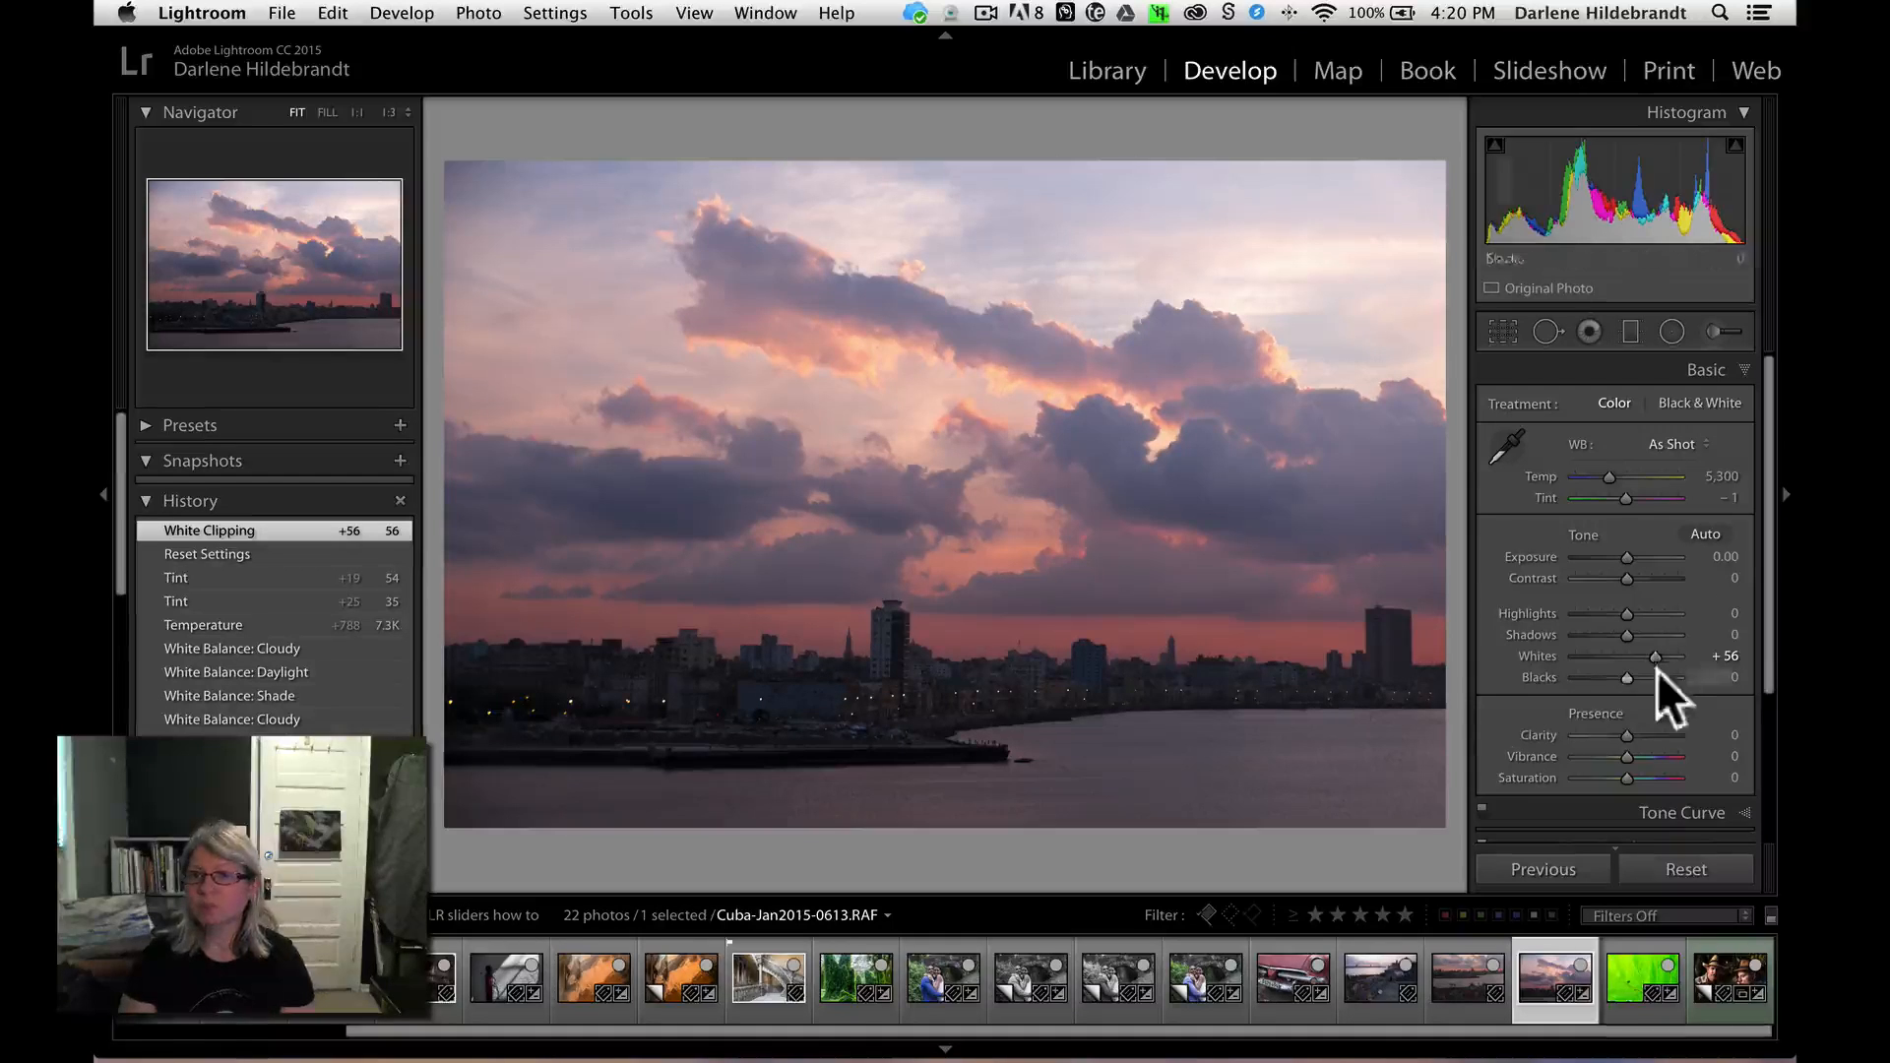
pyautogui.press('alt')
pyautogui.moveTo(1656, 655); pyautogui.dragTo(1656, 651)
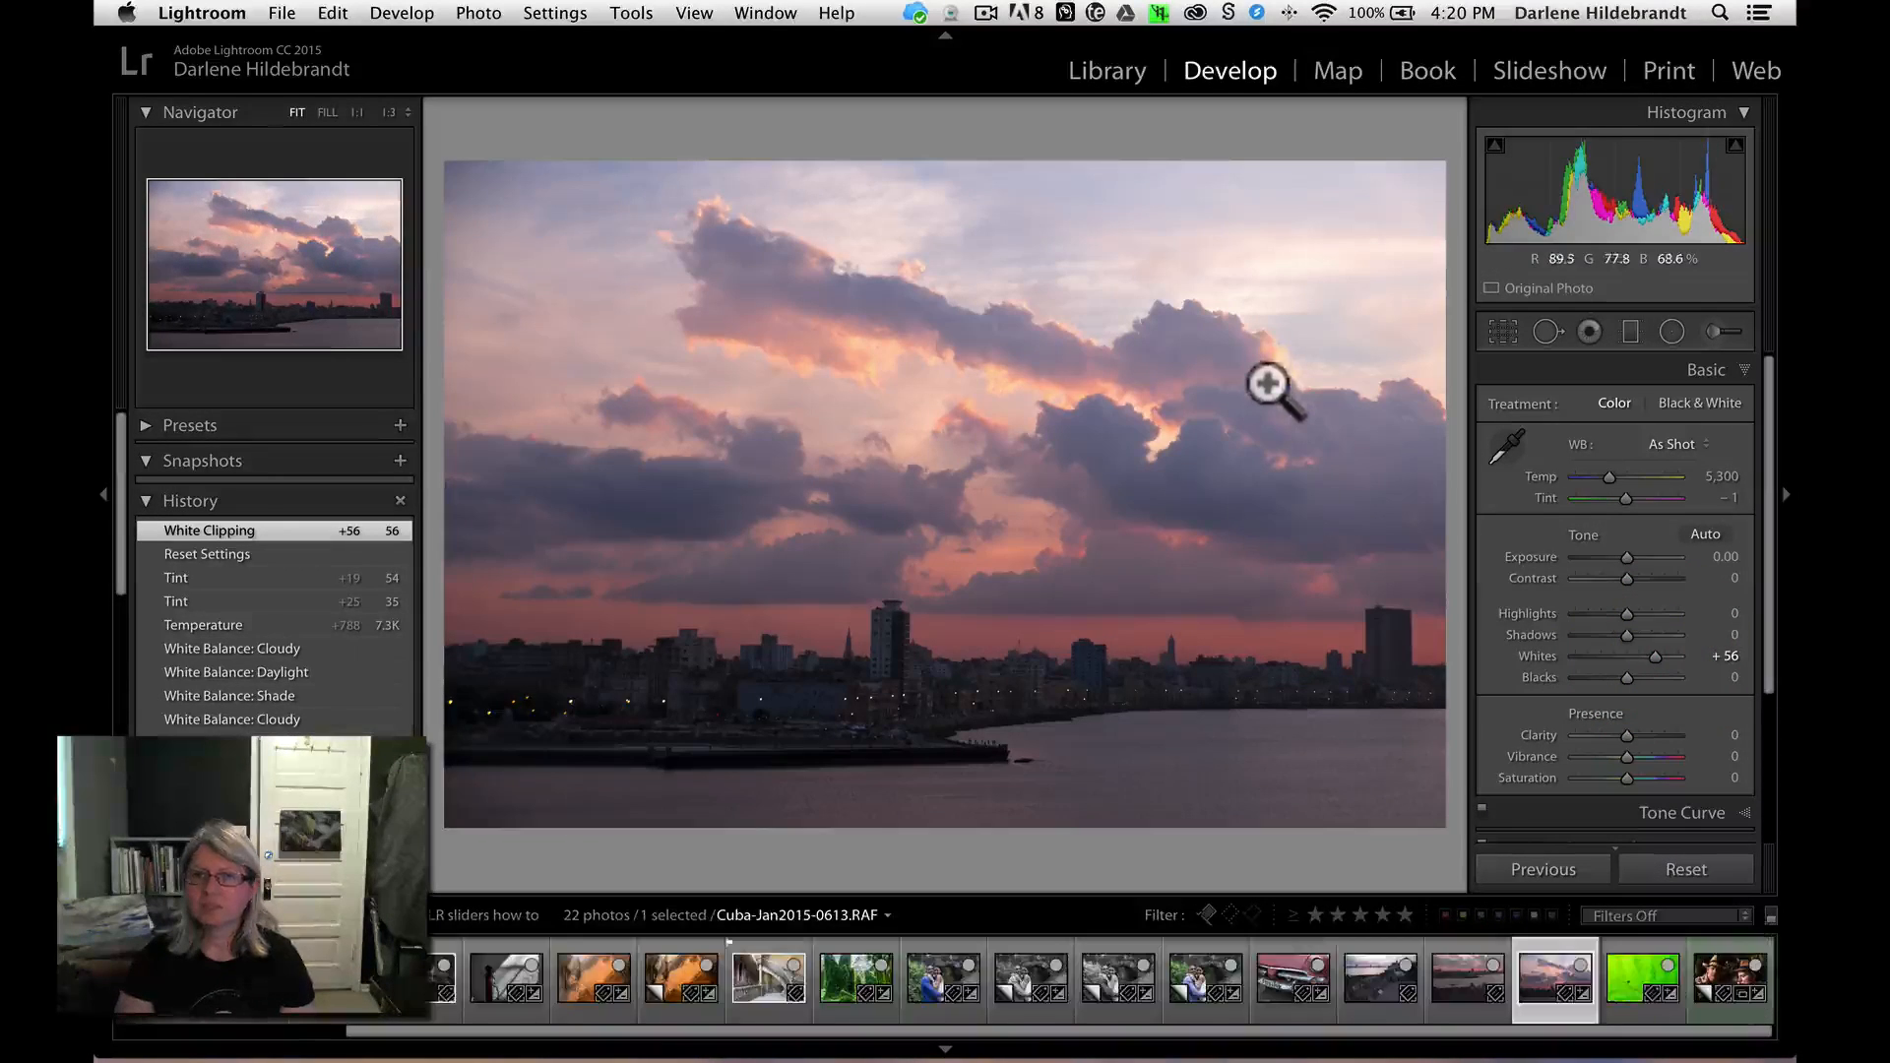
pyautogui.press('alt')
pyautogui.moveTo(1652, 654); pyautogui.dragTo(1650, 652)
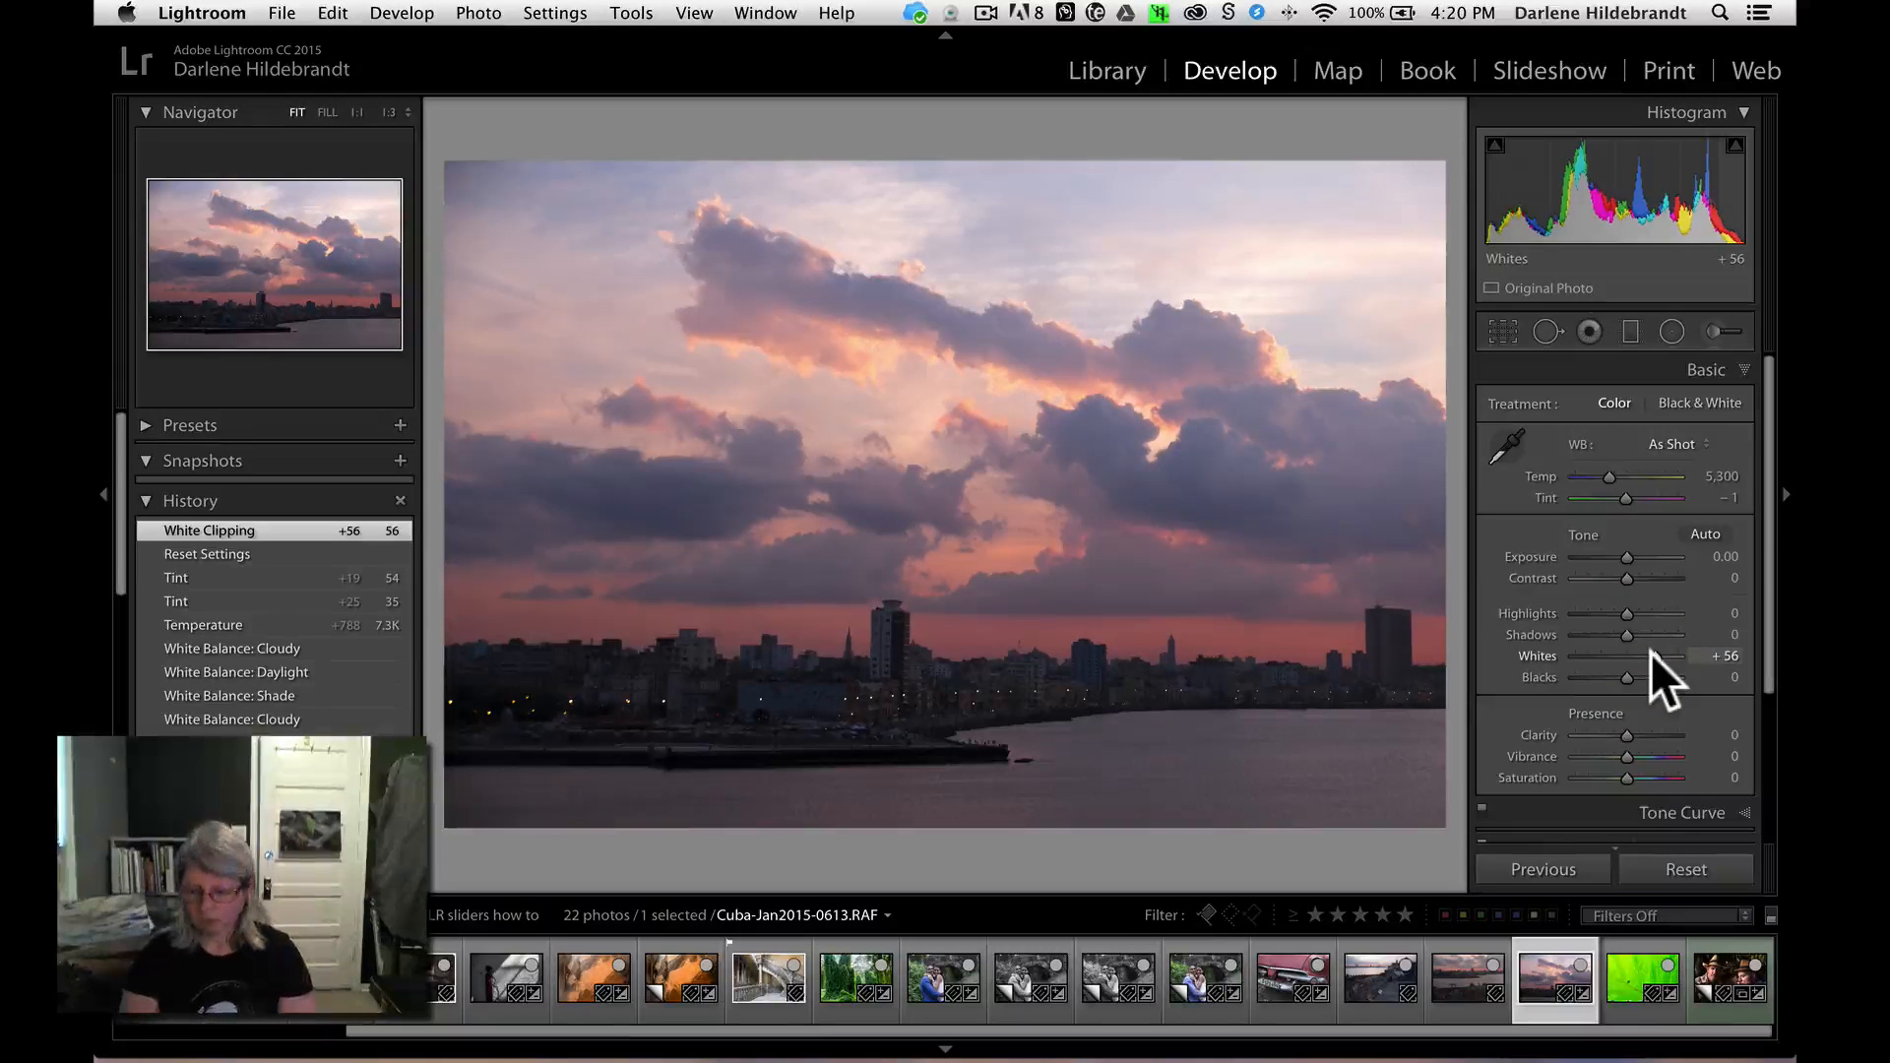
pyautogui.press('\\')
pyautogui.press('\\')
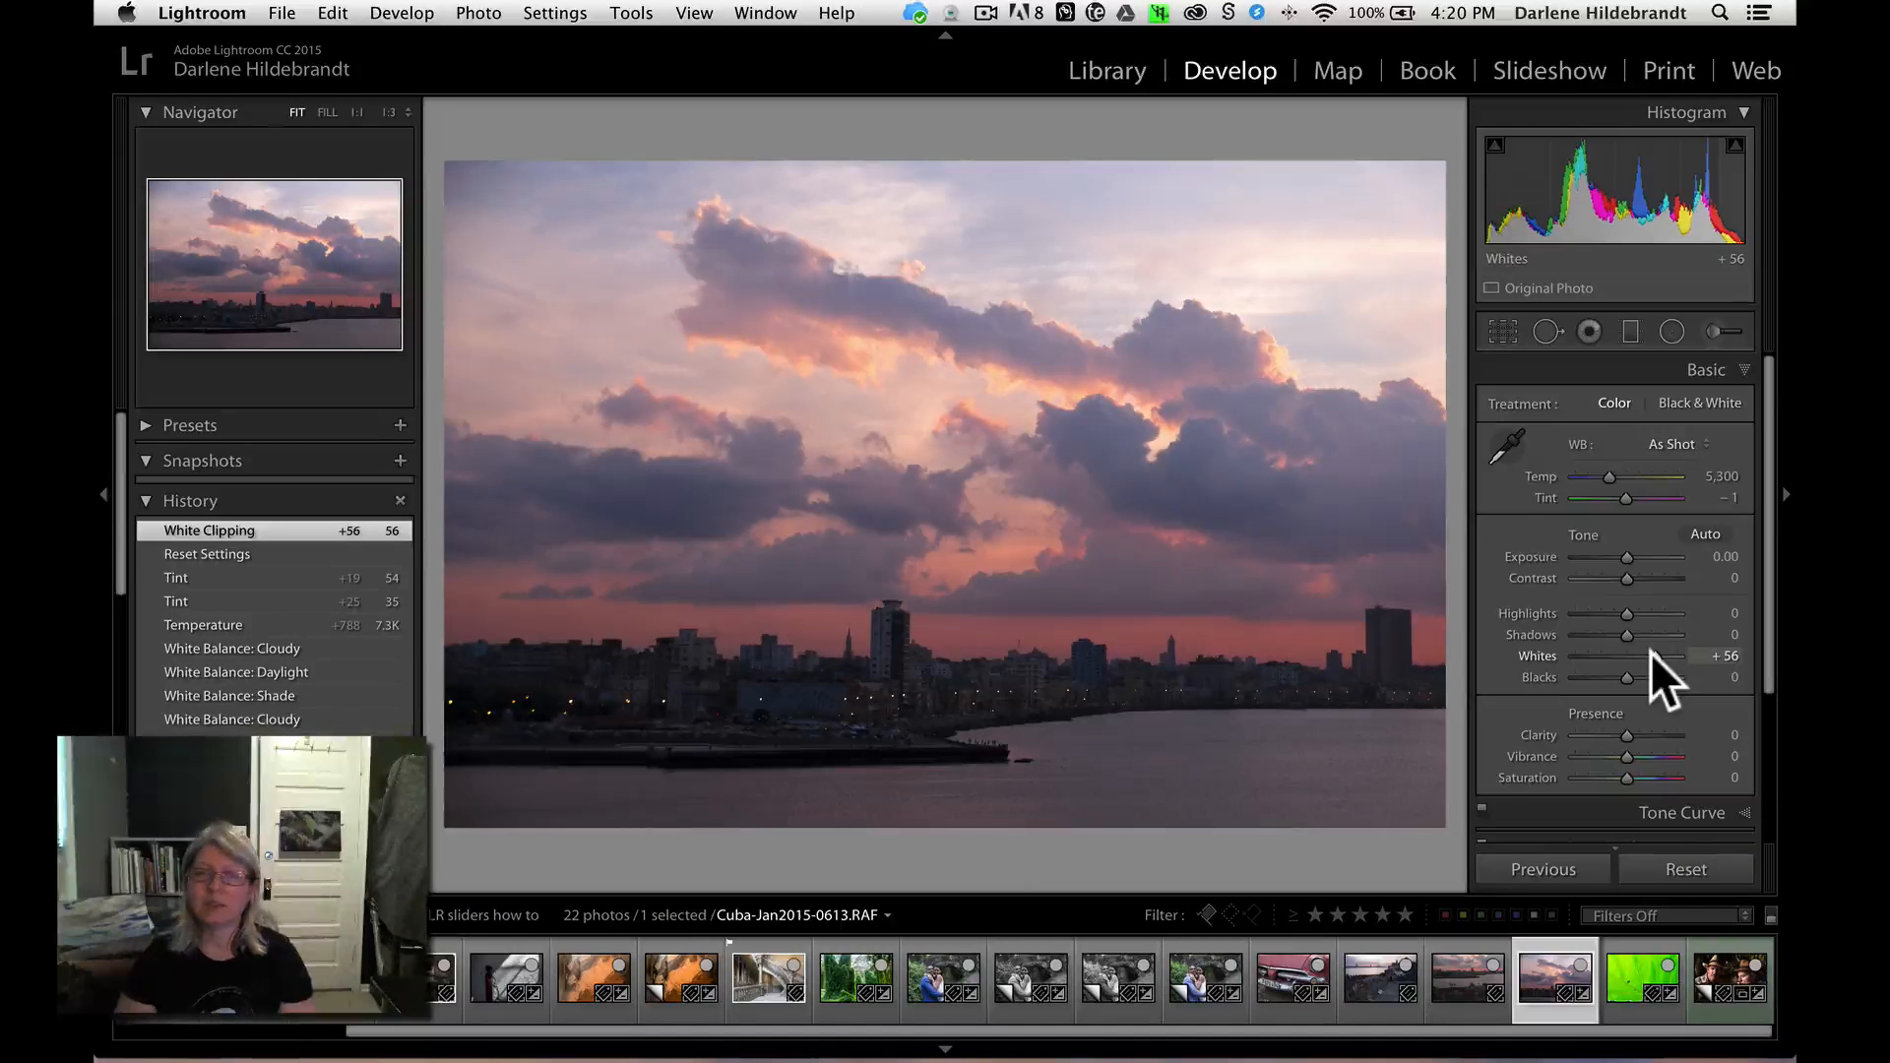
# - Set the skyline photo's Blacks to -15, Clarity to +27, Highlights to -100 and Shadows to +100
pyautogui.moveTo(1624, 676); pyautogui.dragTo(1637, 730)
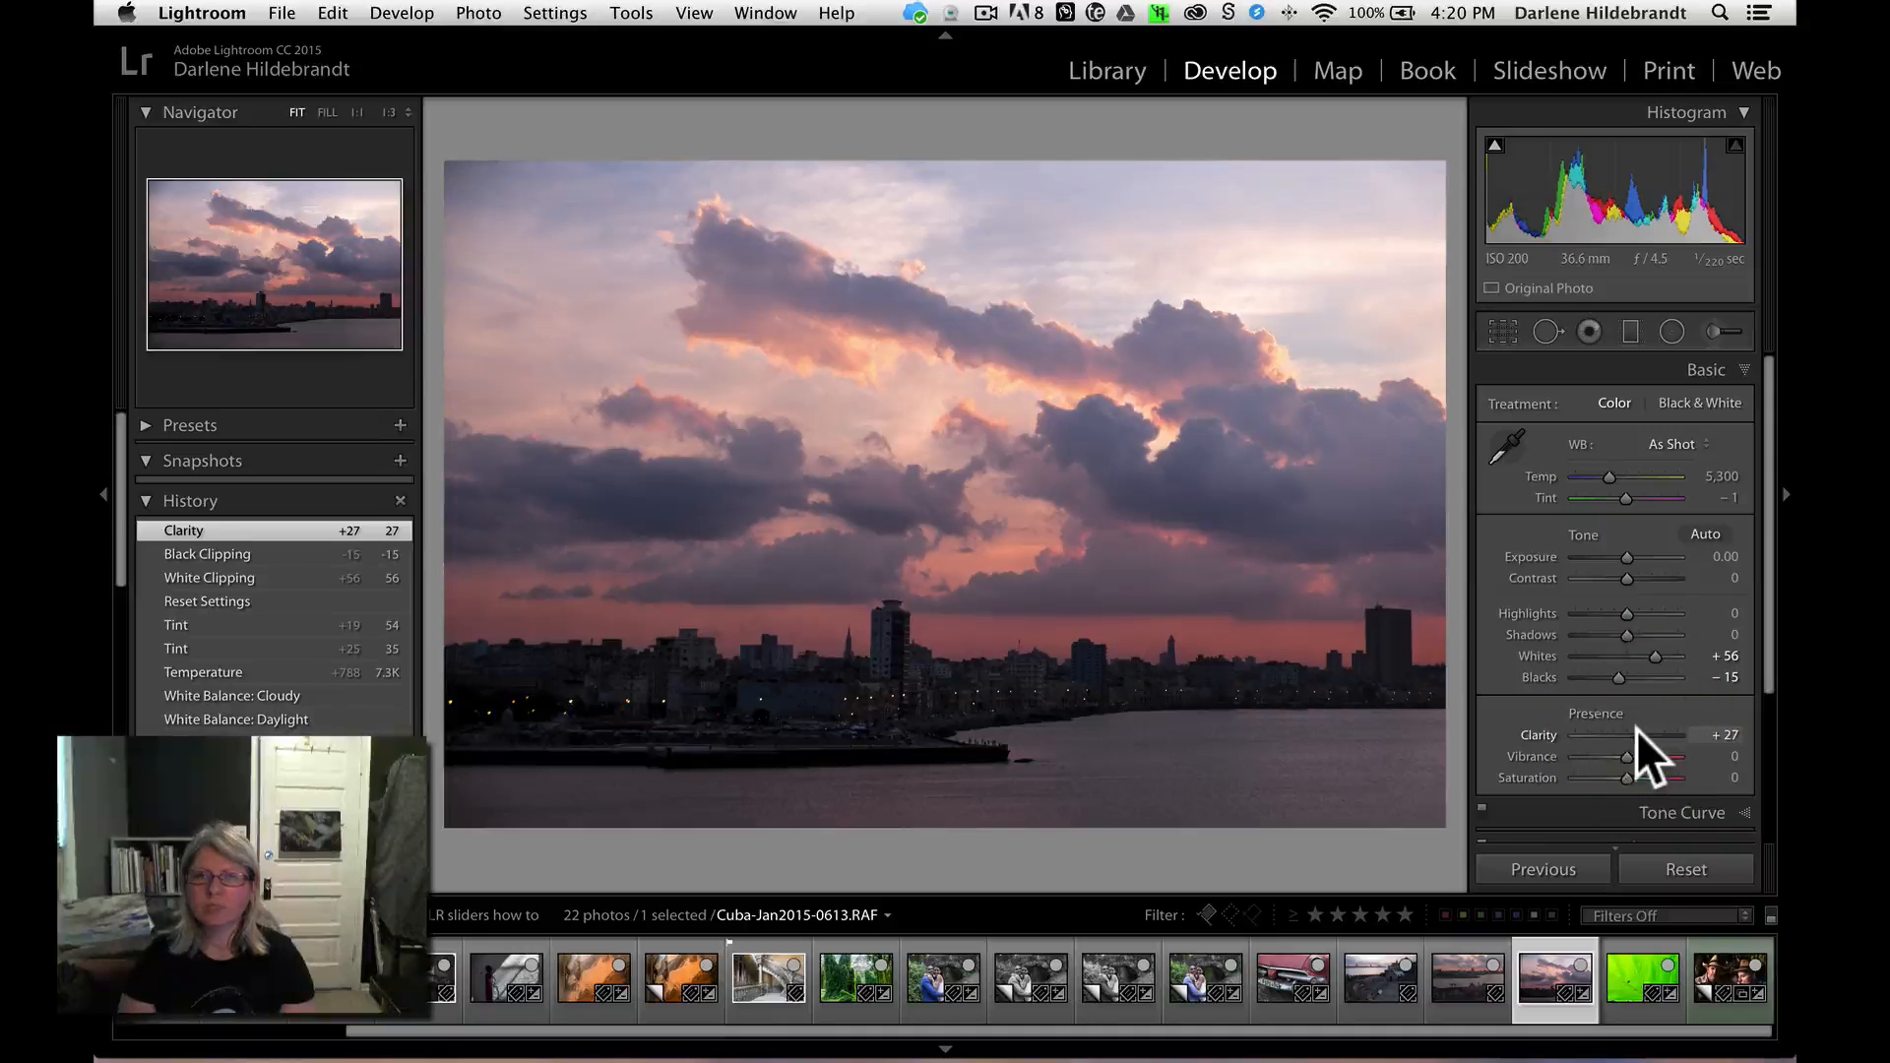
pyautogui.keyDown('alt'); pyautogui.click(1624, 612); pyautogui.keyUp('alt')
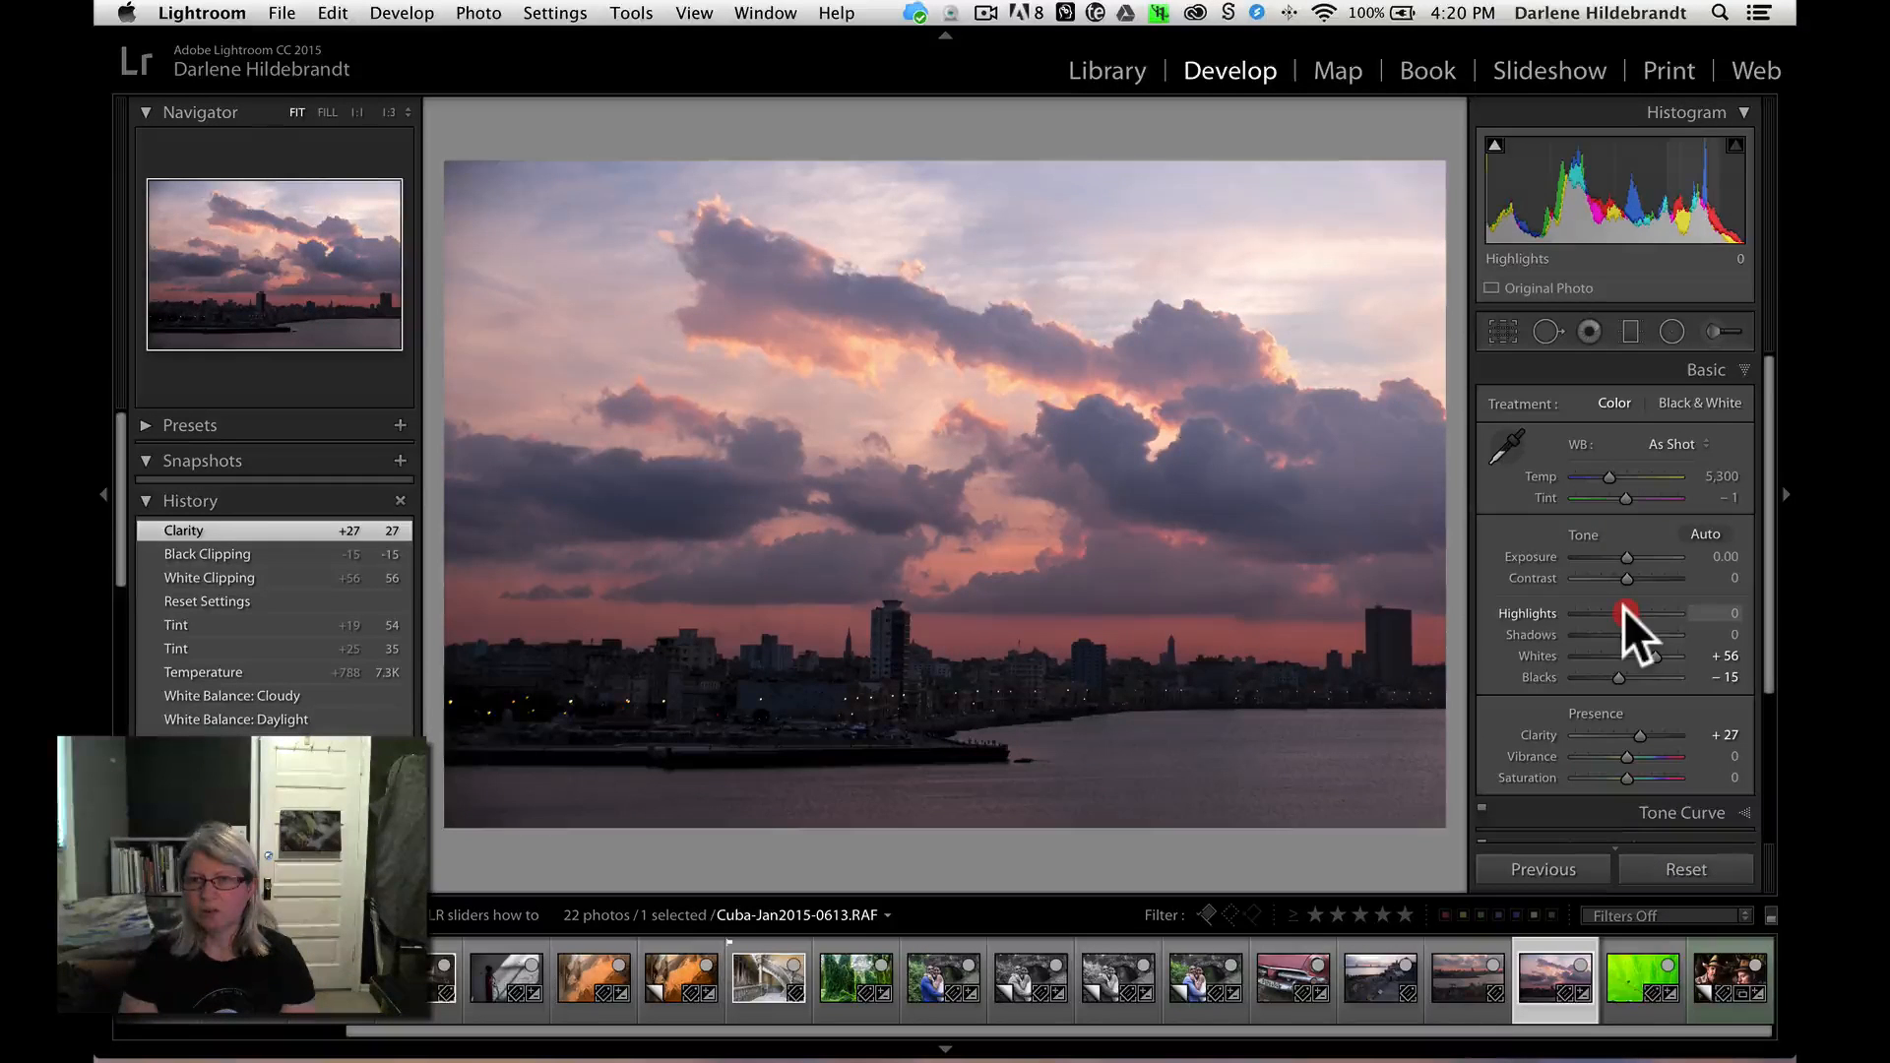
pyautogui.moveTo(1617, 607); pyautogui.dragTo(1469, 607)
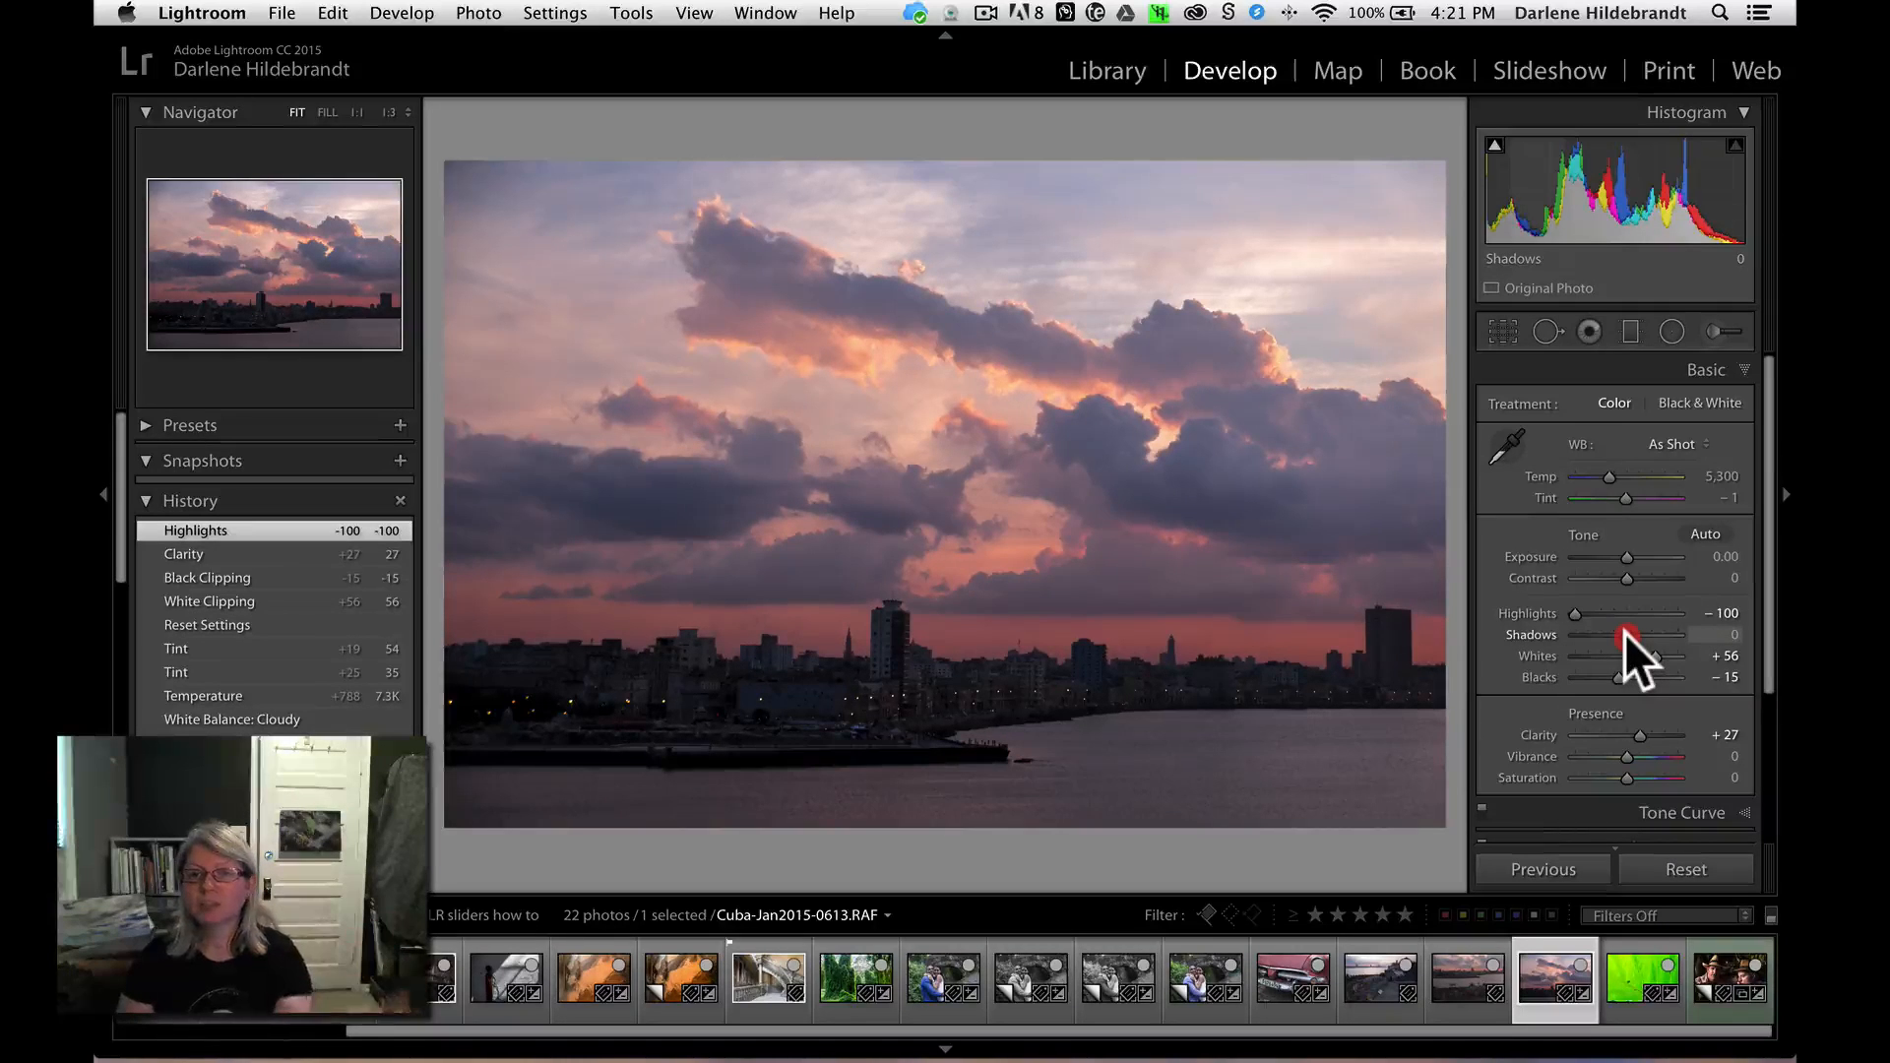
pyautogui.moveTo(1625, 631); pyautogui.dragTo(1774, 625)
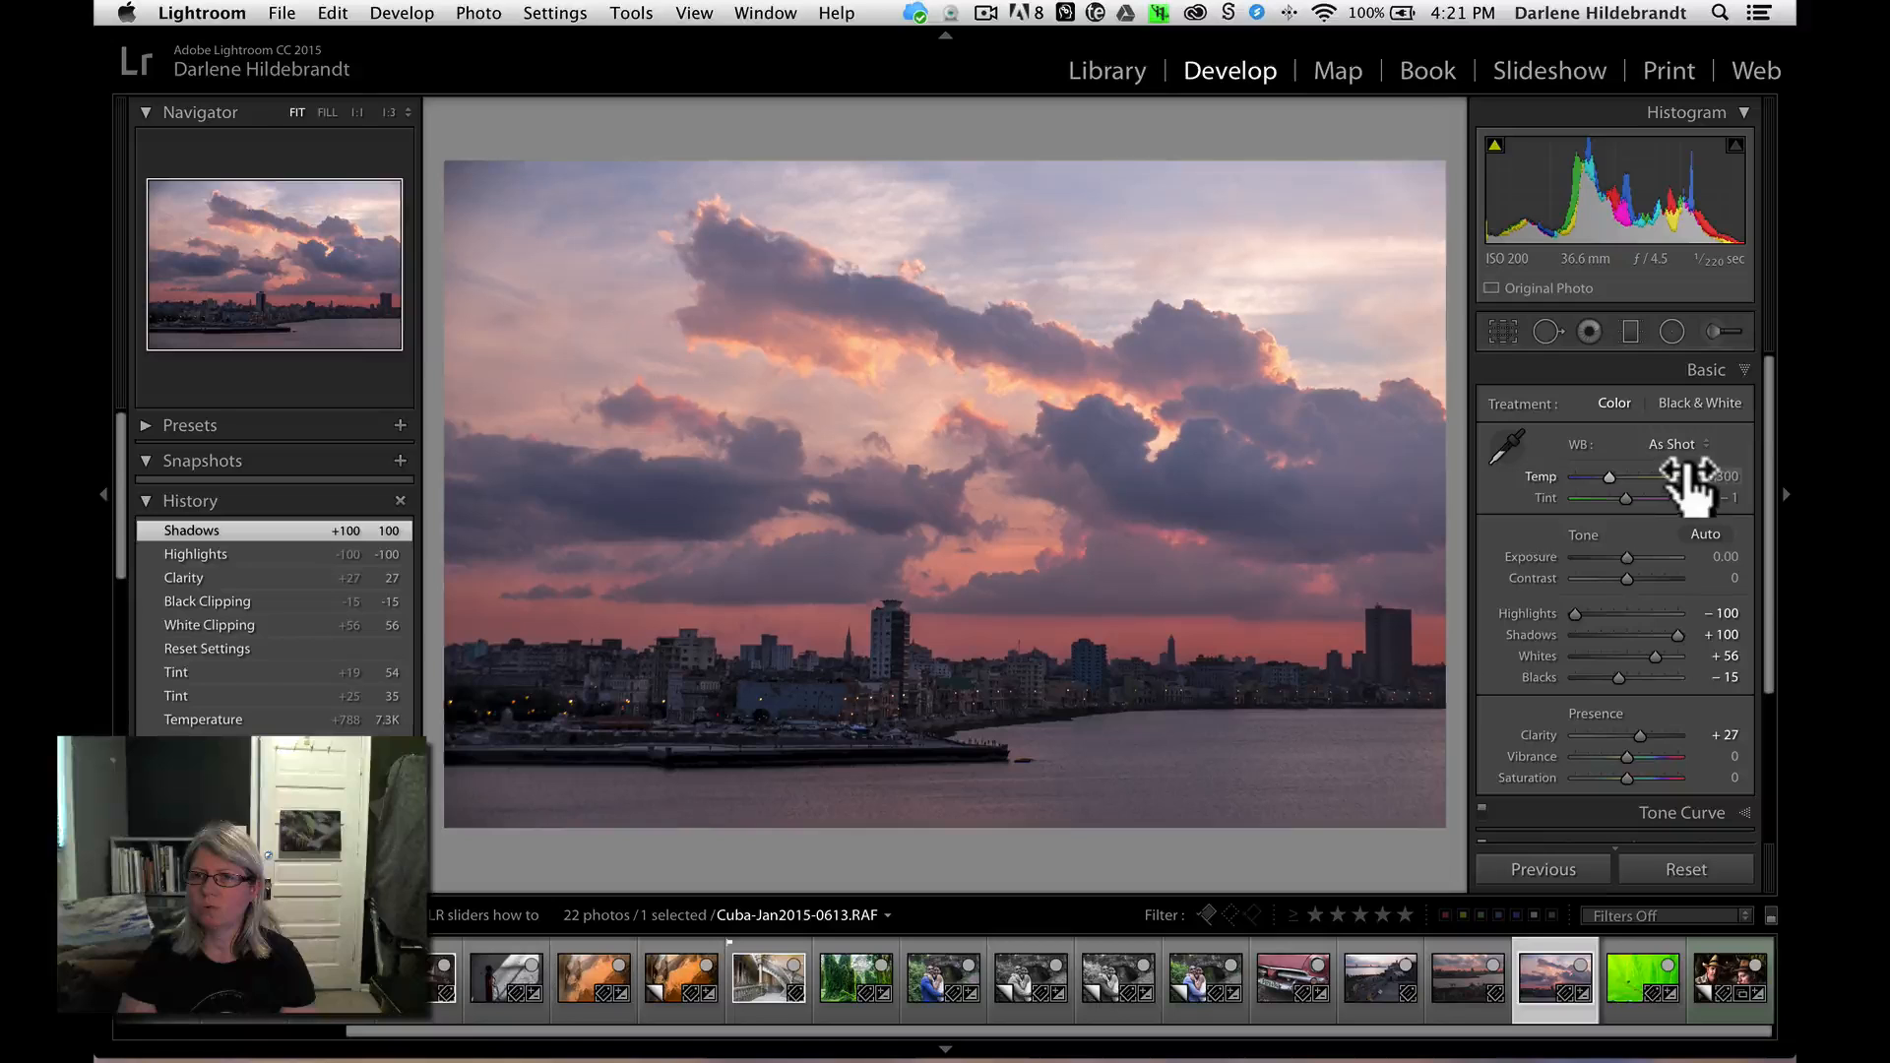
# - Warm the skyline photo to a Temp of 5,750 and Tint of +12, and compare it with the before view
pyautogui.moveTo(1690, 484); pyautogui.dragTo(1705, 498)
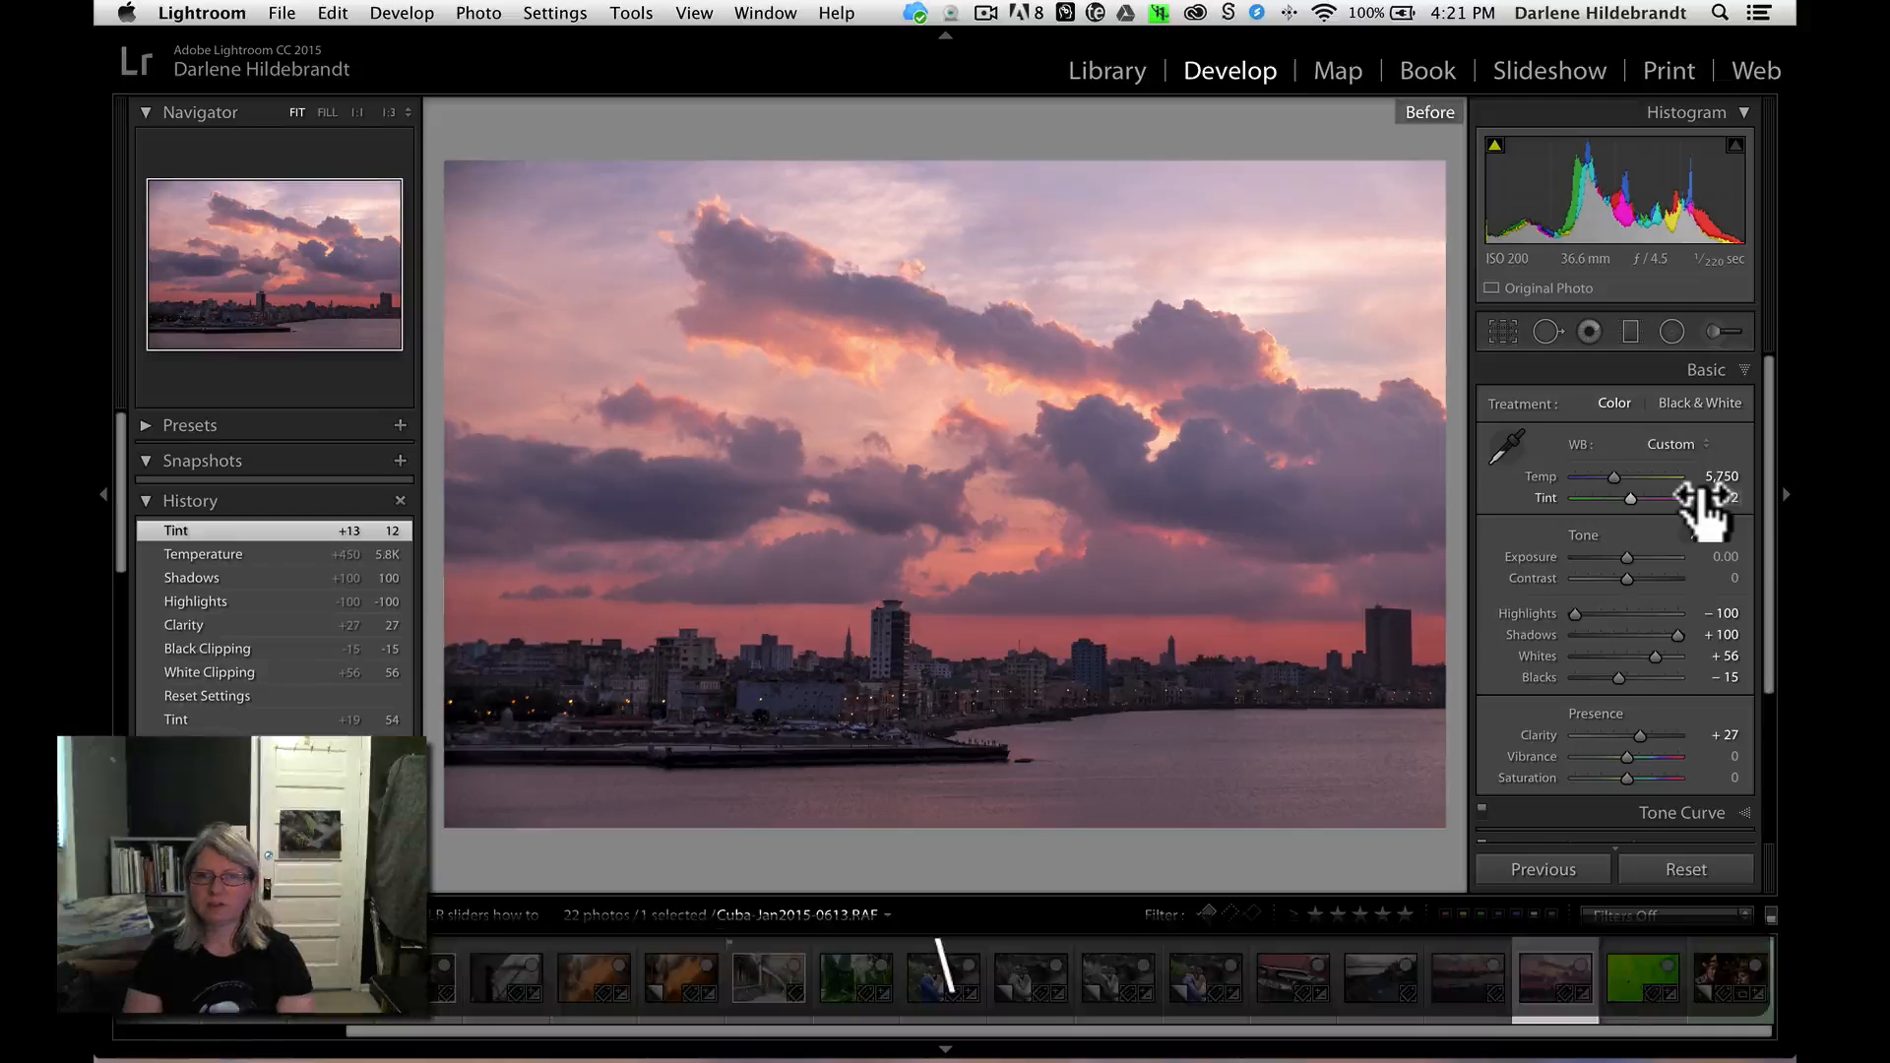
pyautogui.press('\\')
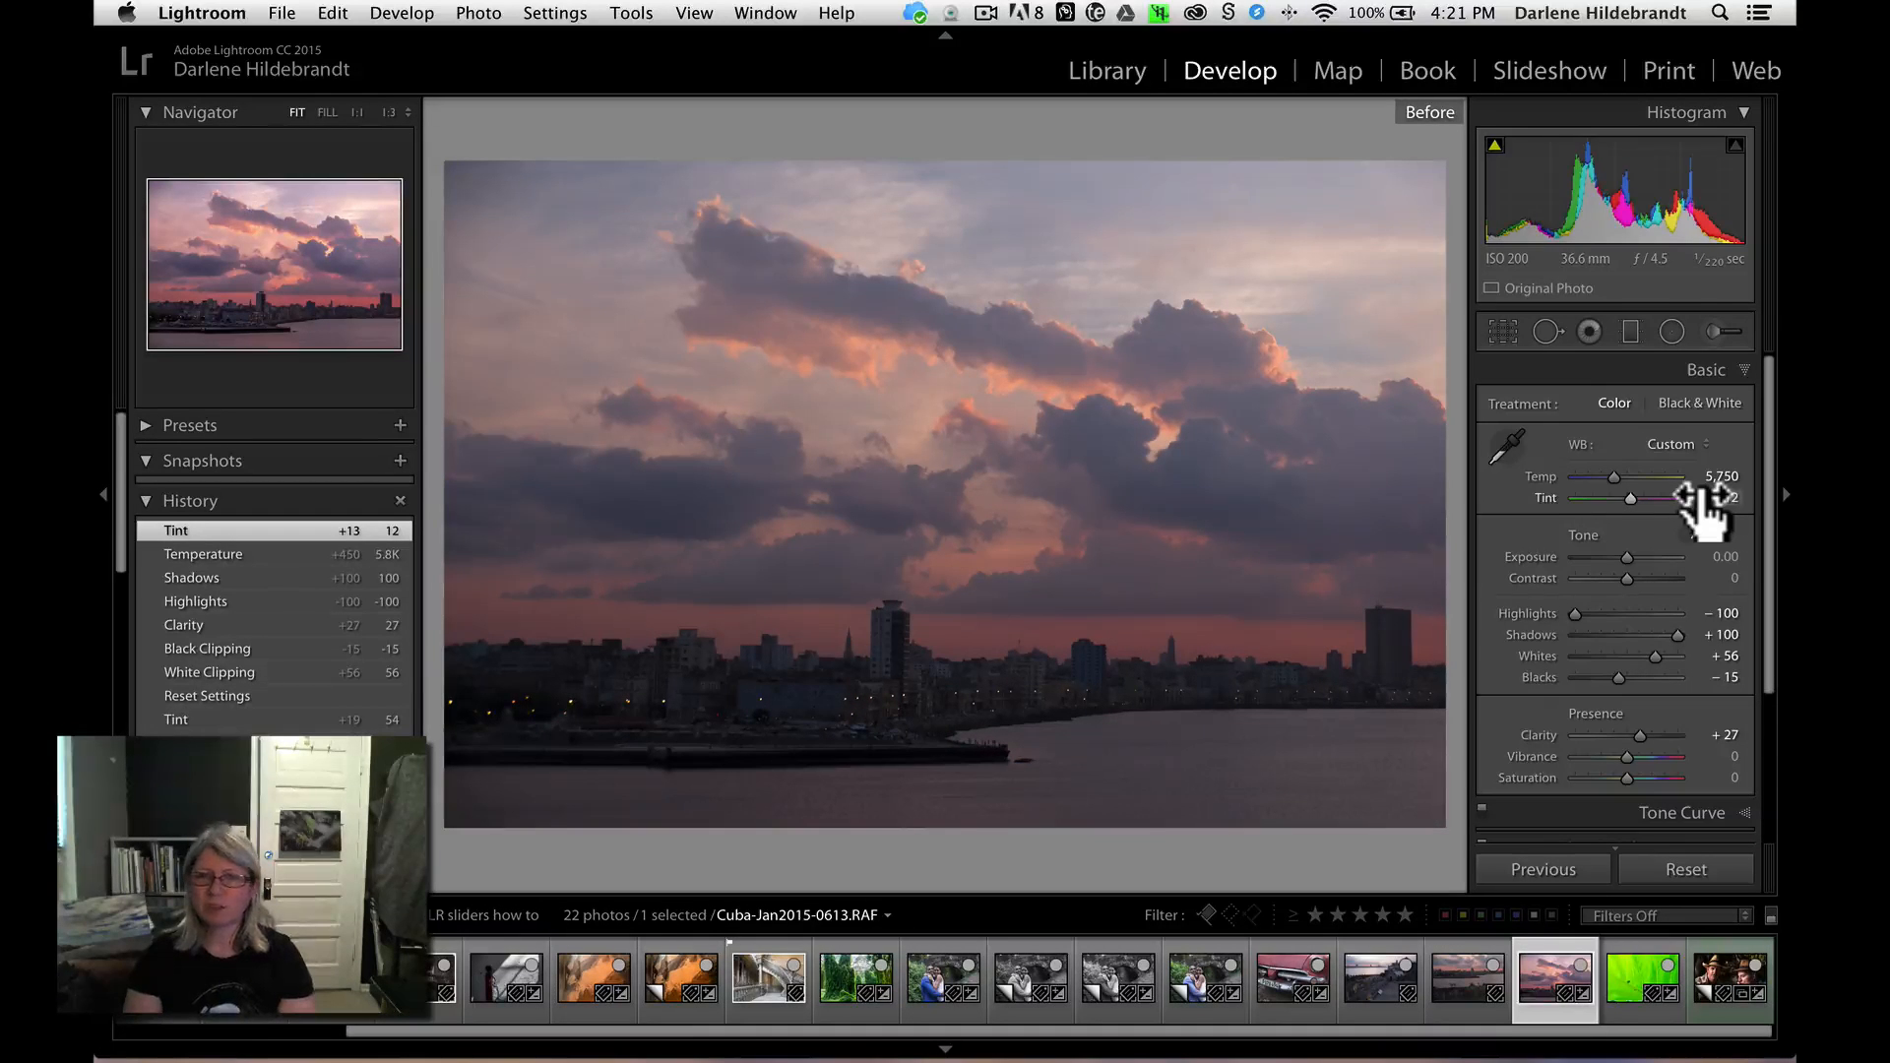
pyautogui.press('\\')
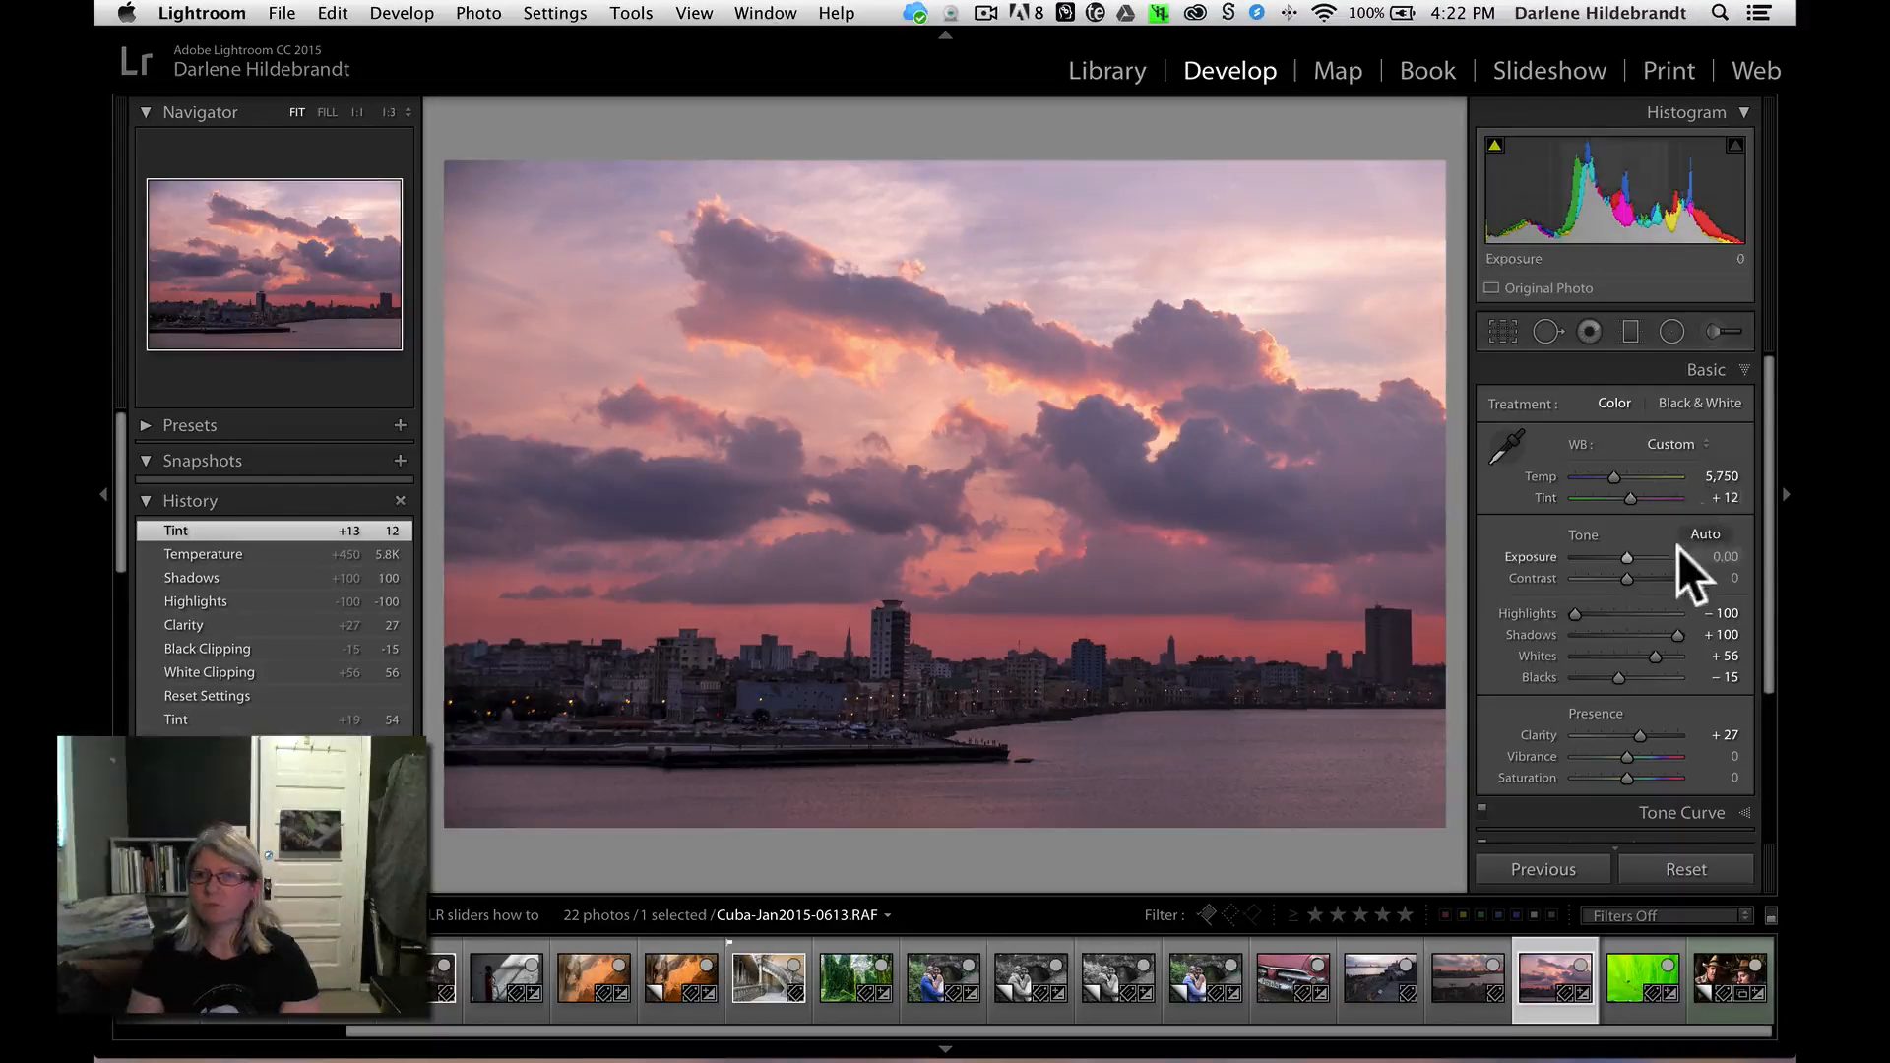
# - Set the skyline photo's Exposure to +0.15, and try Contrast at +100 before resetting Contrast to 0
pyautogui.moveTo(1623, 552); pyautogui.dragTo(1711, 560)
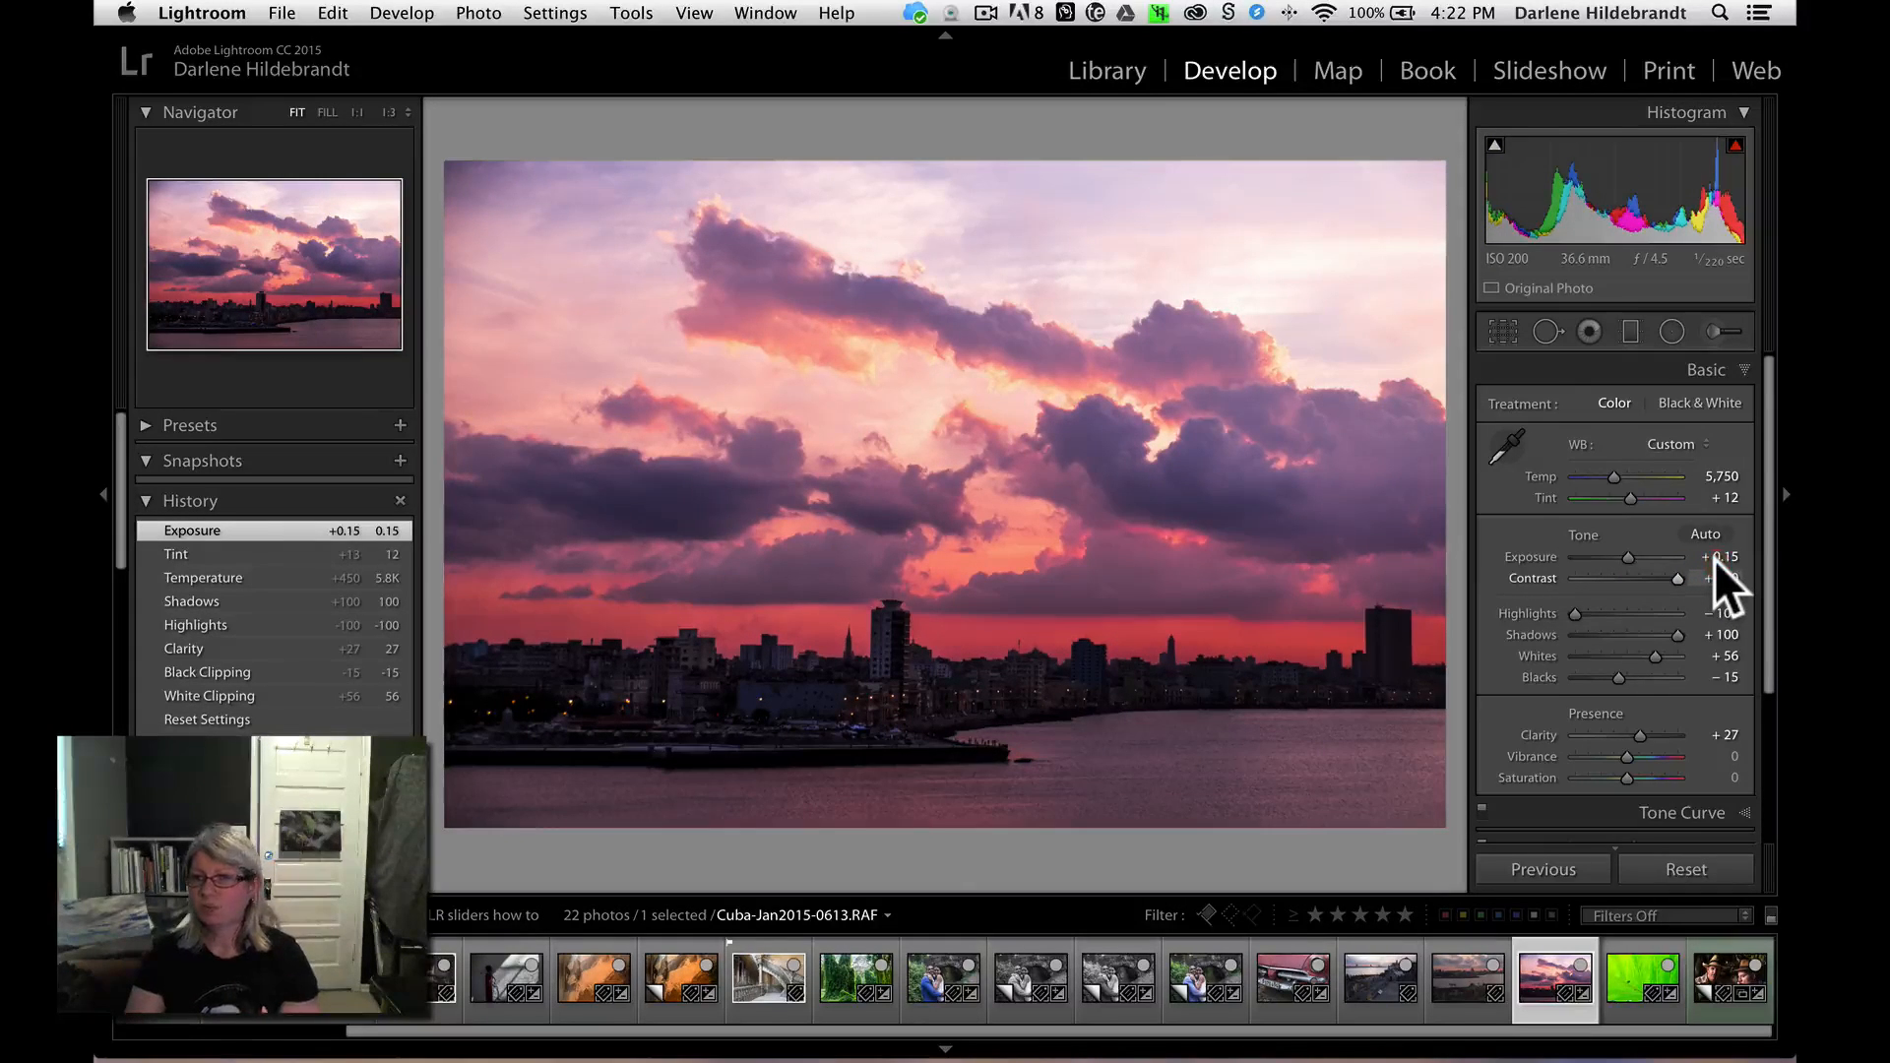
pyautogui.moveTo(1715, 561); pyautogui.dragTo(1715, 560)
pyautogui.doubleClick(1544, 576)
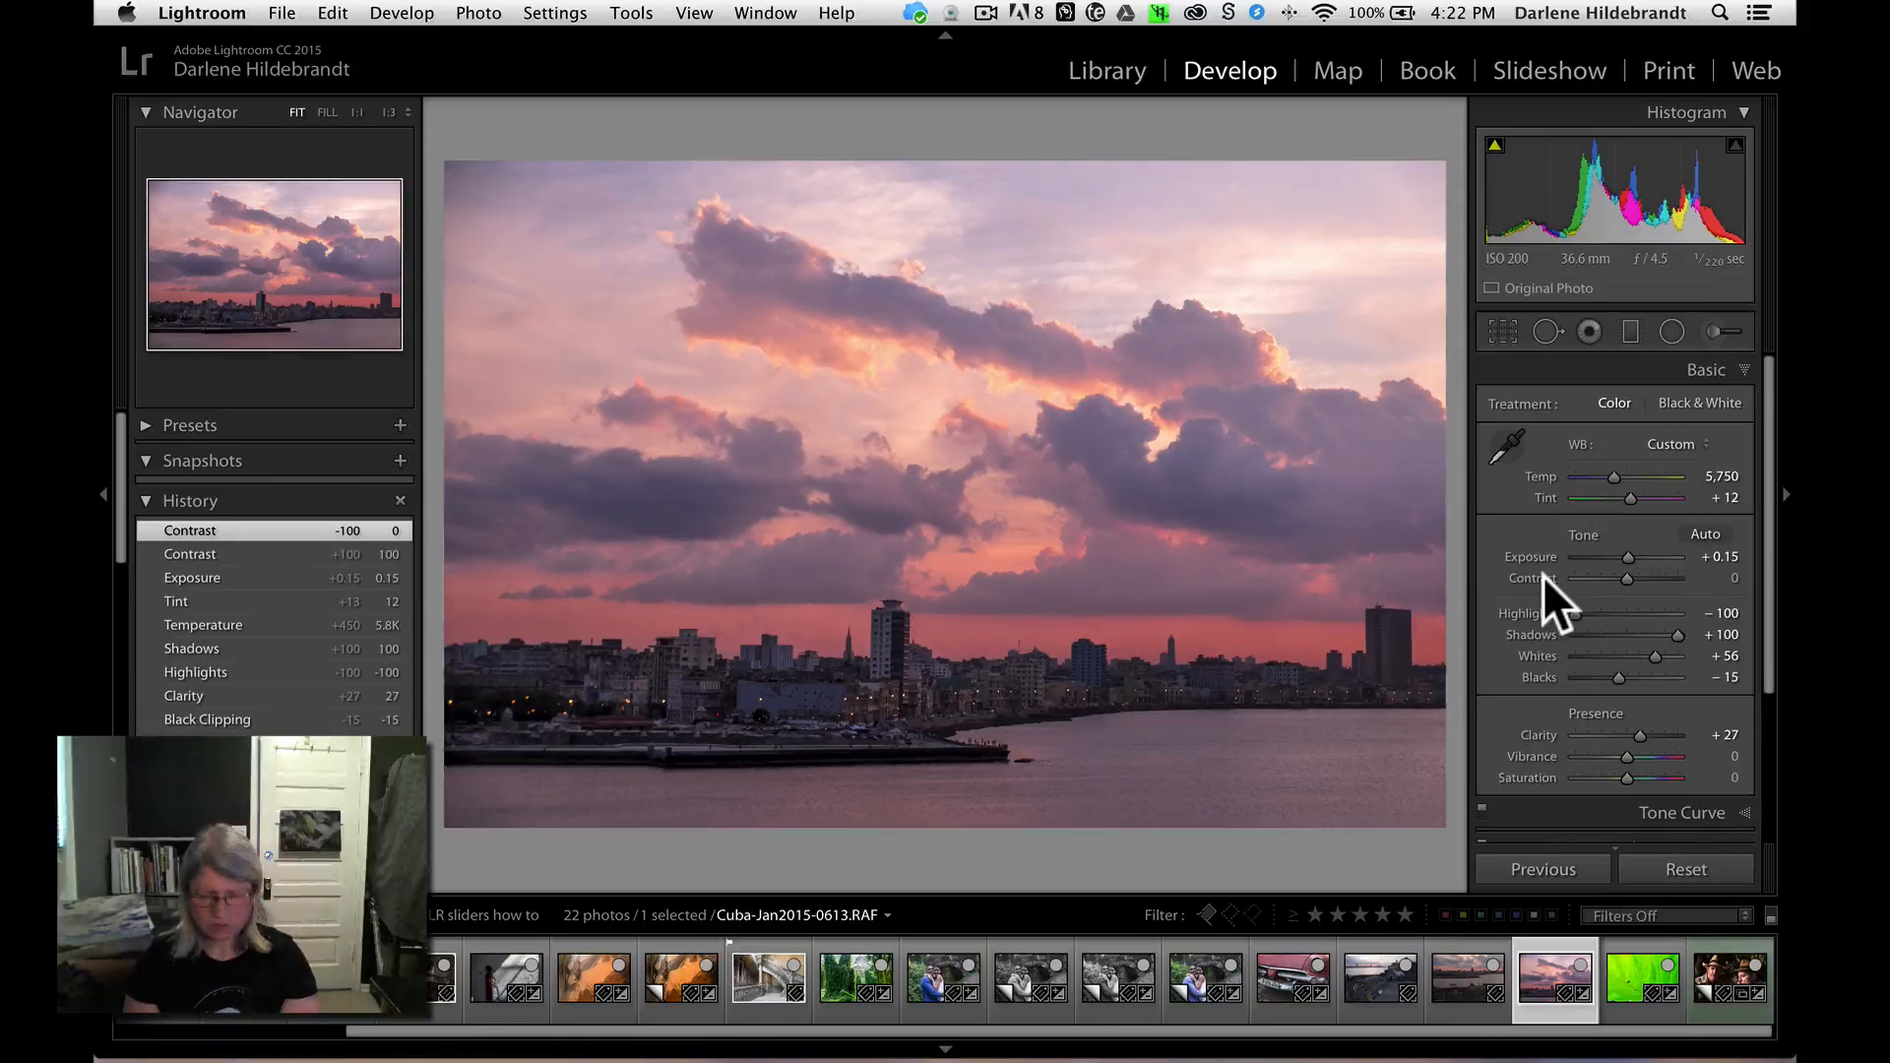
# - Open the original color couple photo from the Library grid in the Develop module and reset all its settings
pyautogui.press('g')
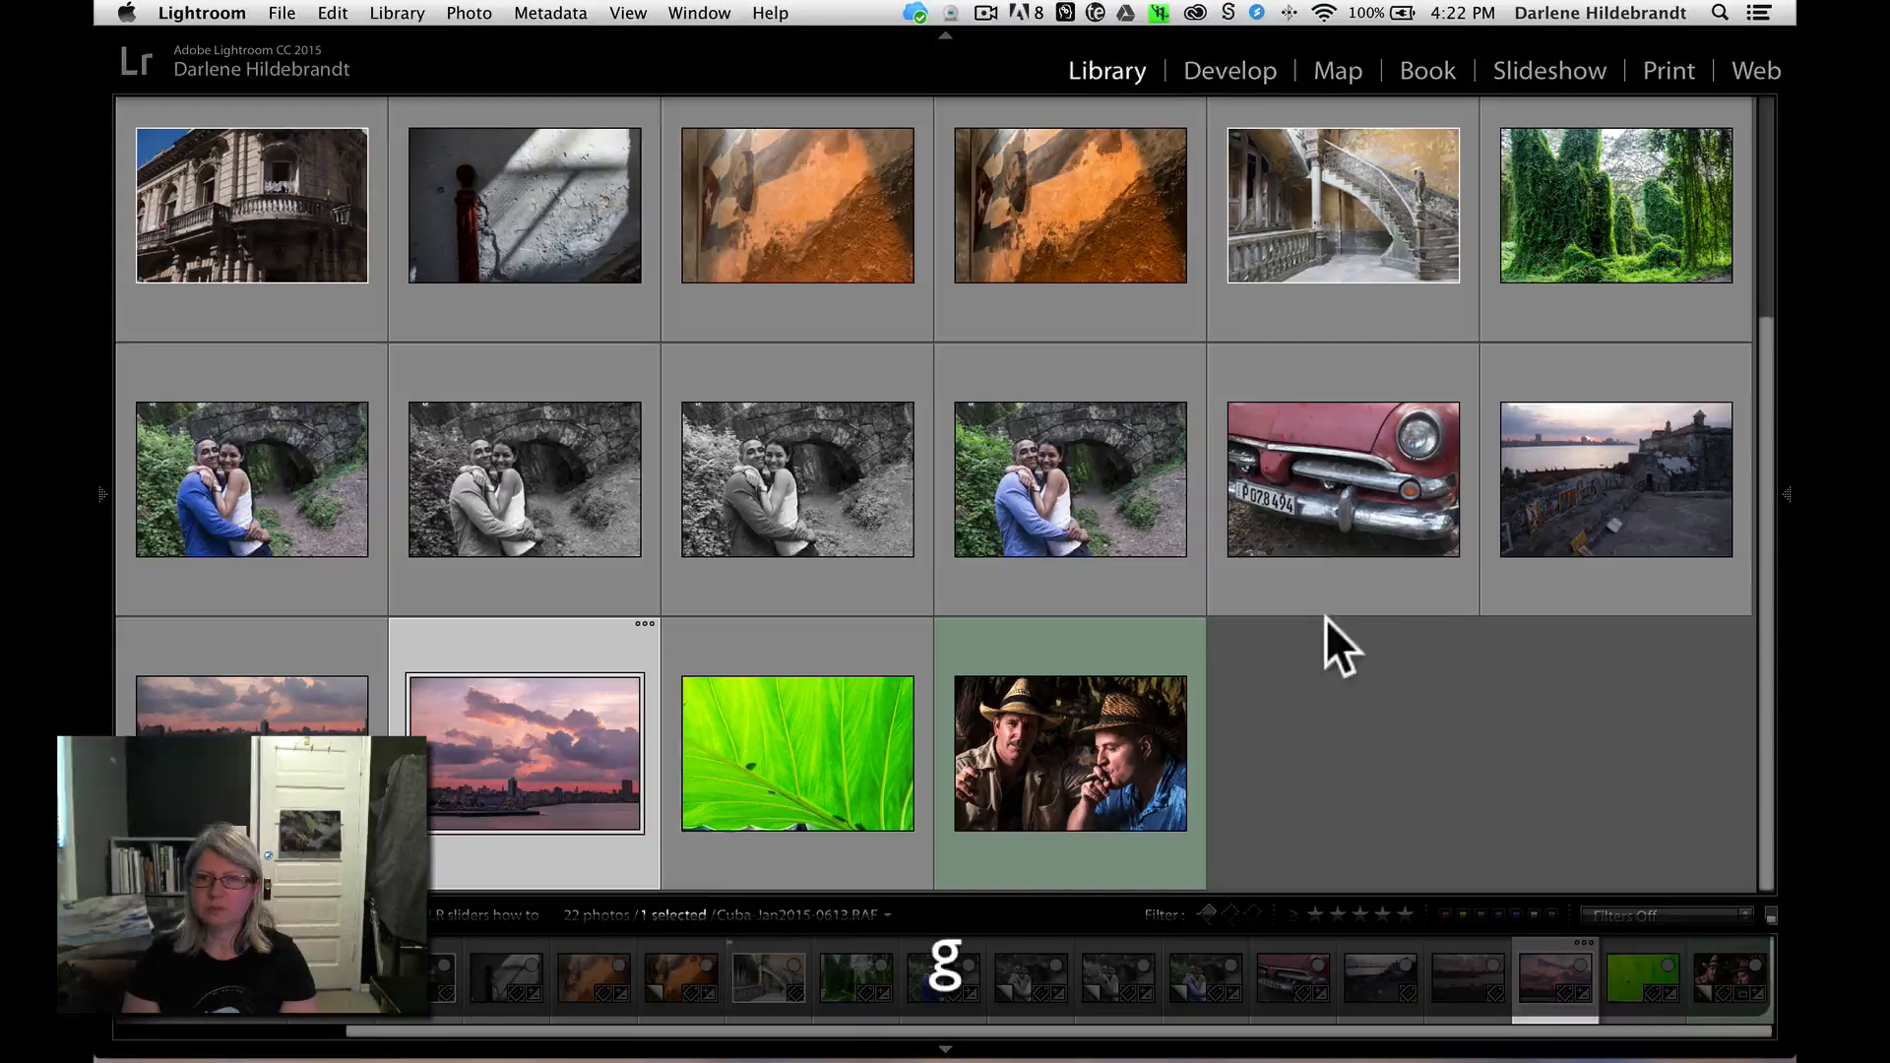
pyautogui.click(235, 468)
pyautogui.press('d')
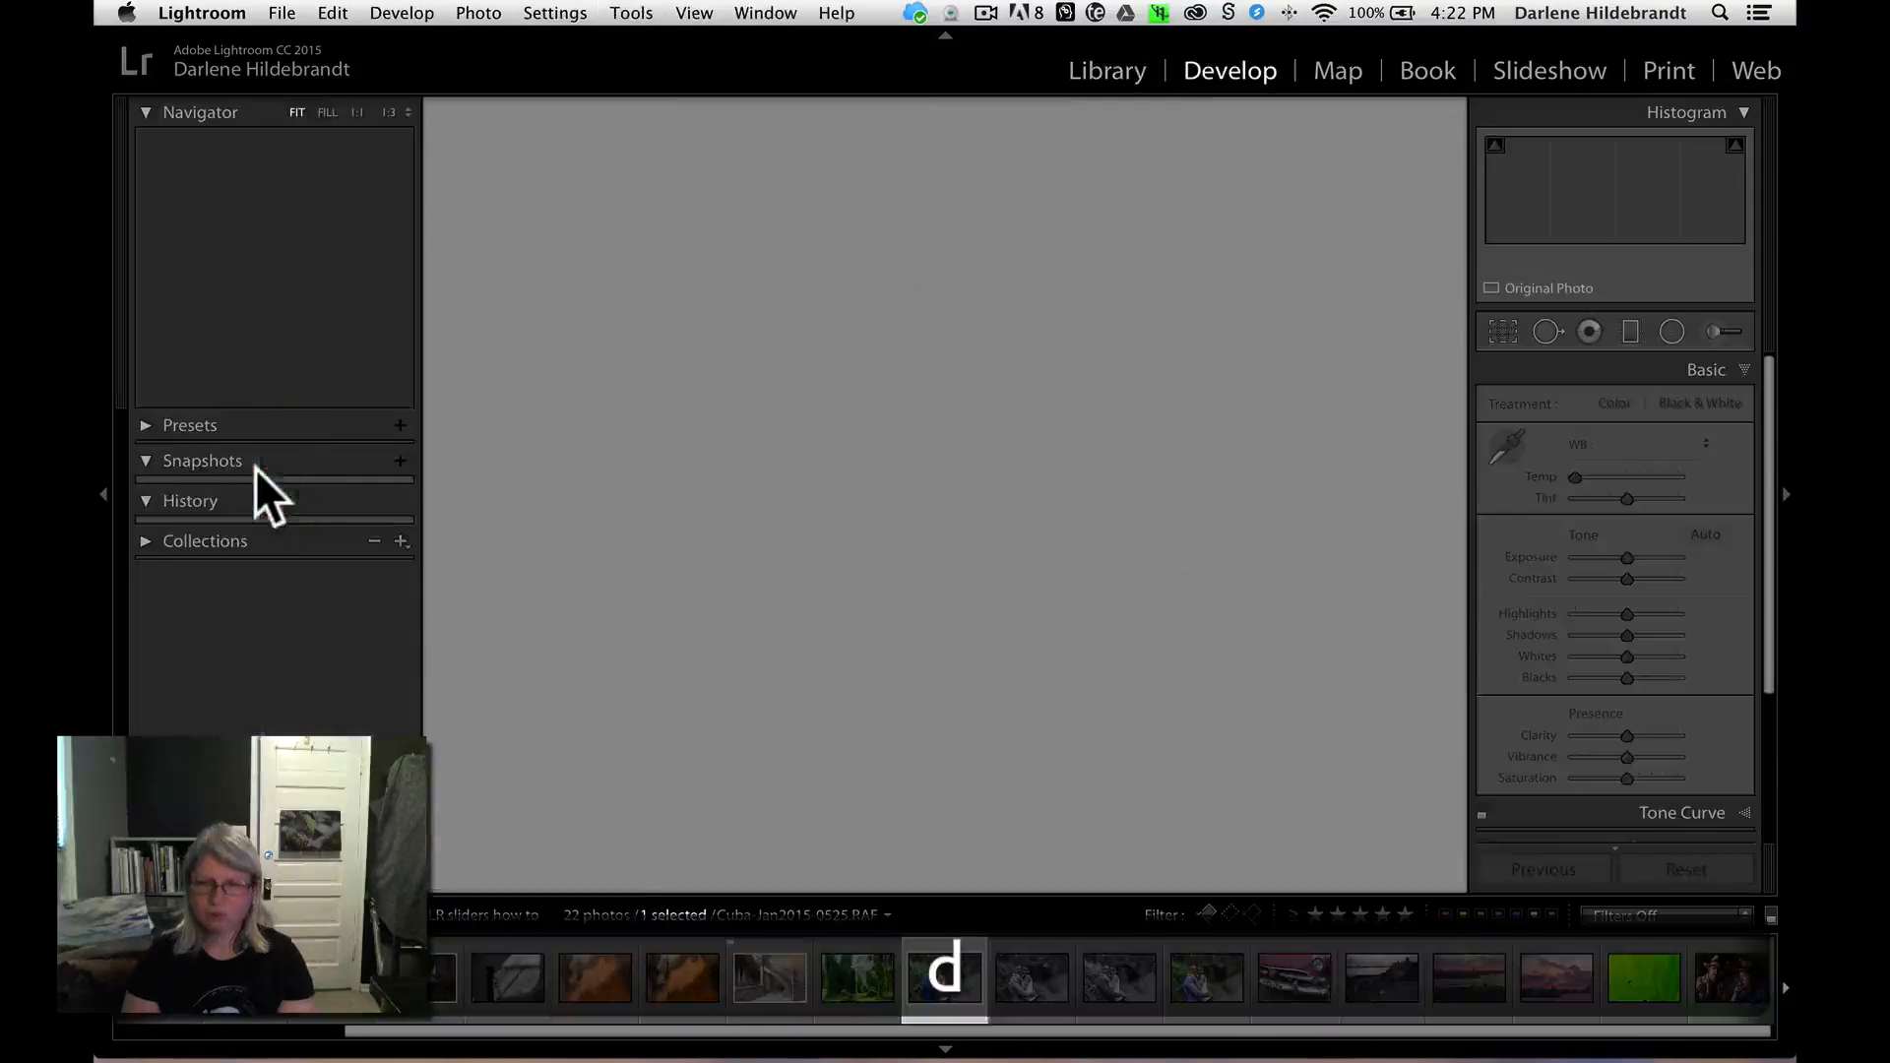
pyautogui.click(1698, 863)
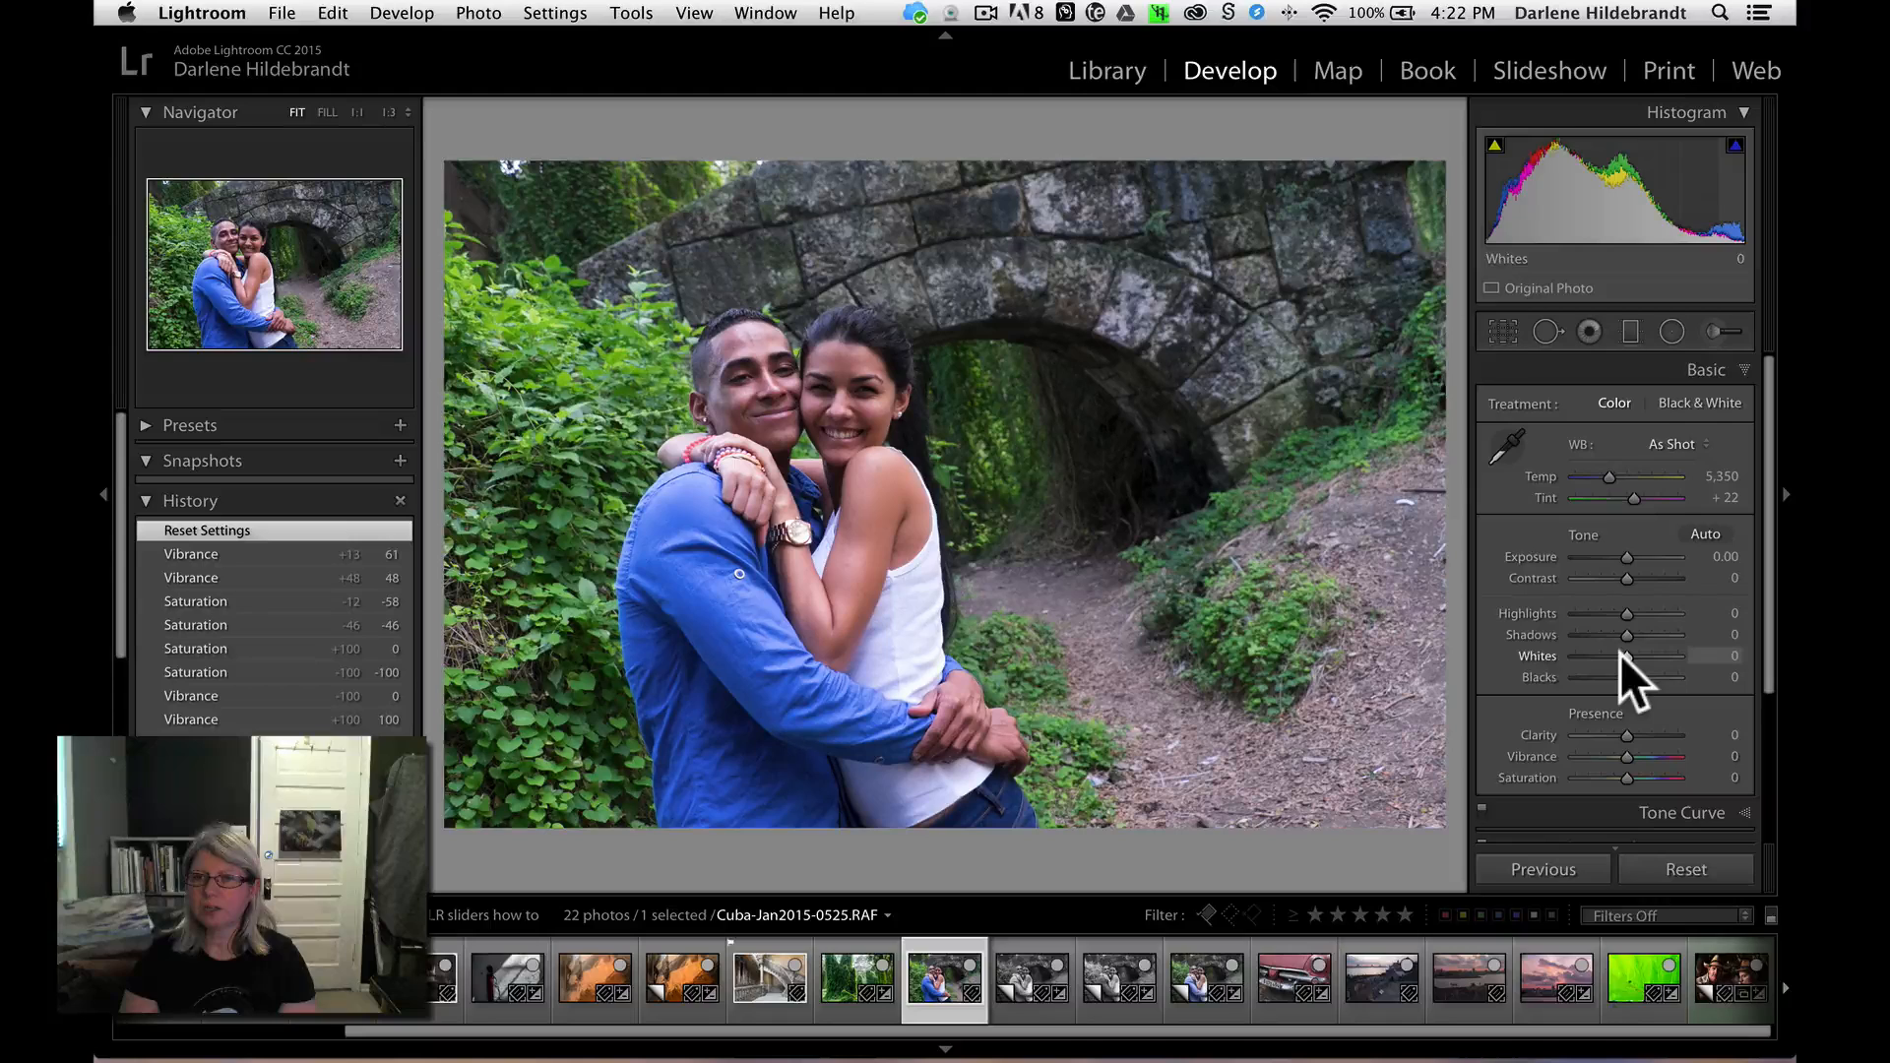
# - Set the couple photo's Whites and Blacks automatically, adjust Whites to +2, and try Highlights at -100 before resetting it
pyautogui.press('shift')
pyautogui.keyDown('shift'); pyautogui.doubleClick(1538, 654); pyautogui.keyUp('shift')
pyautogui.keyDown('shift'); pyautogui.doubleClick(1541, 673); pyautogui.keyUp('shift')
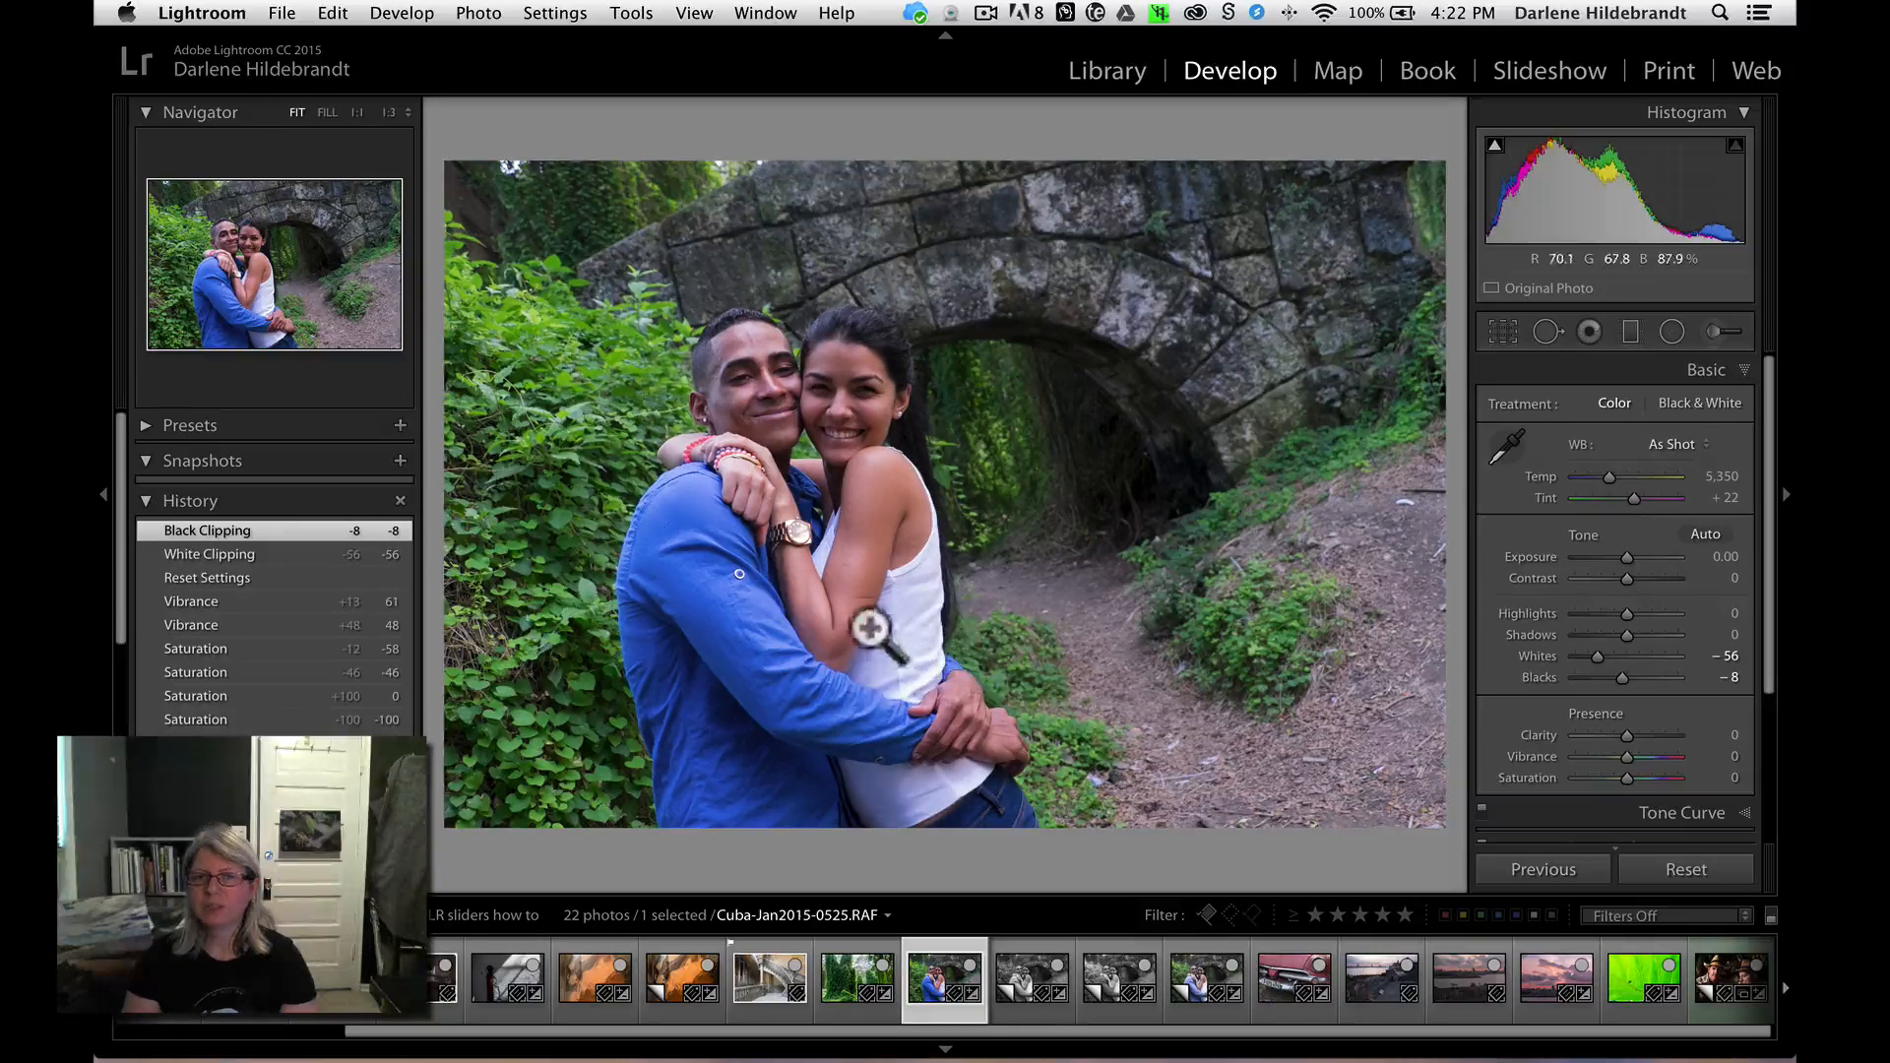
pyautogui.moveTo(1596, 655); pyautogui.dragTo(1626, 654)
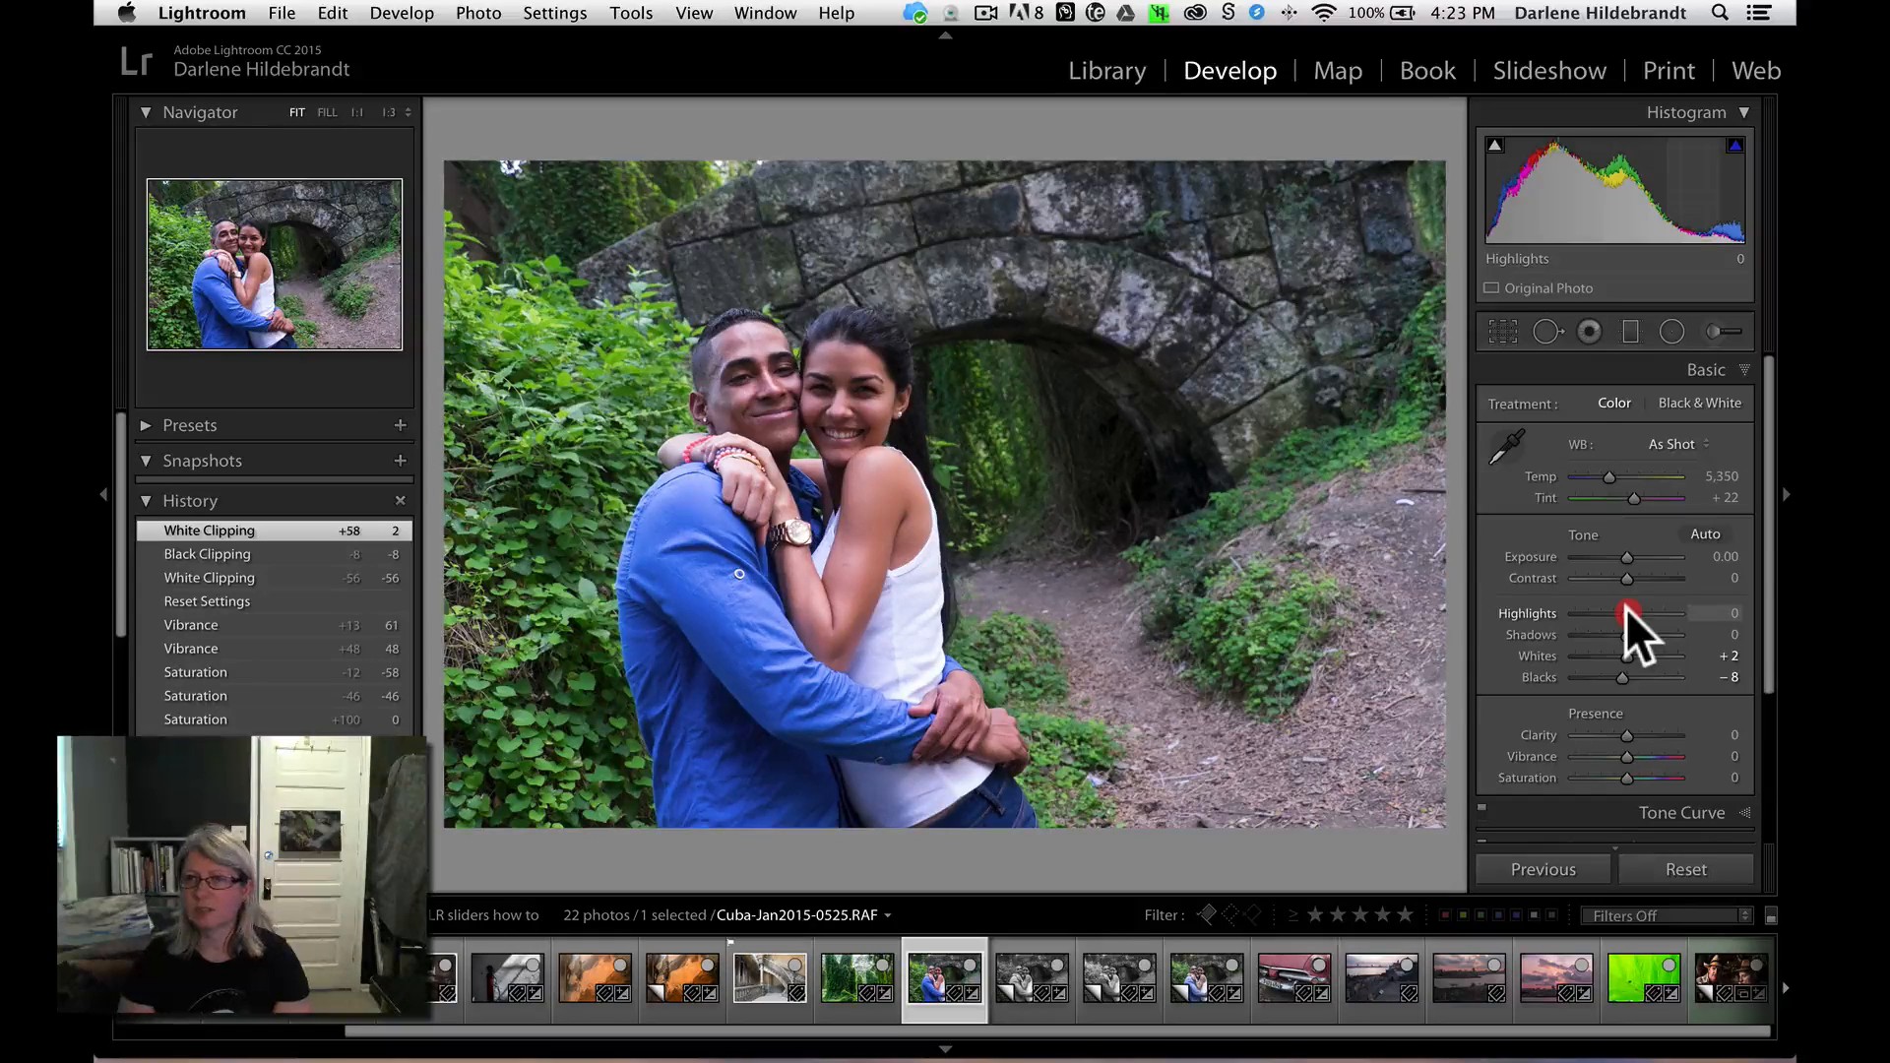
pyautogui.moveTo(1626, 608); pyautogui.dragTo(1448, 596)
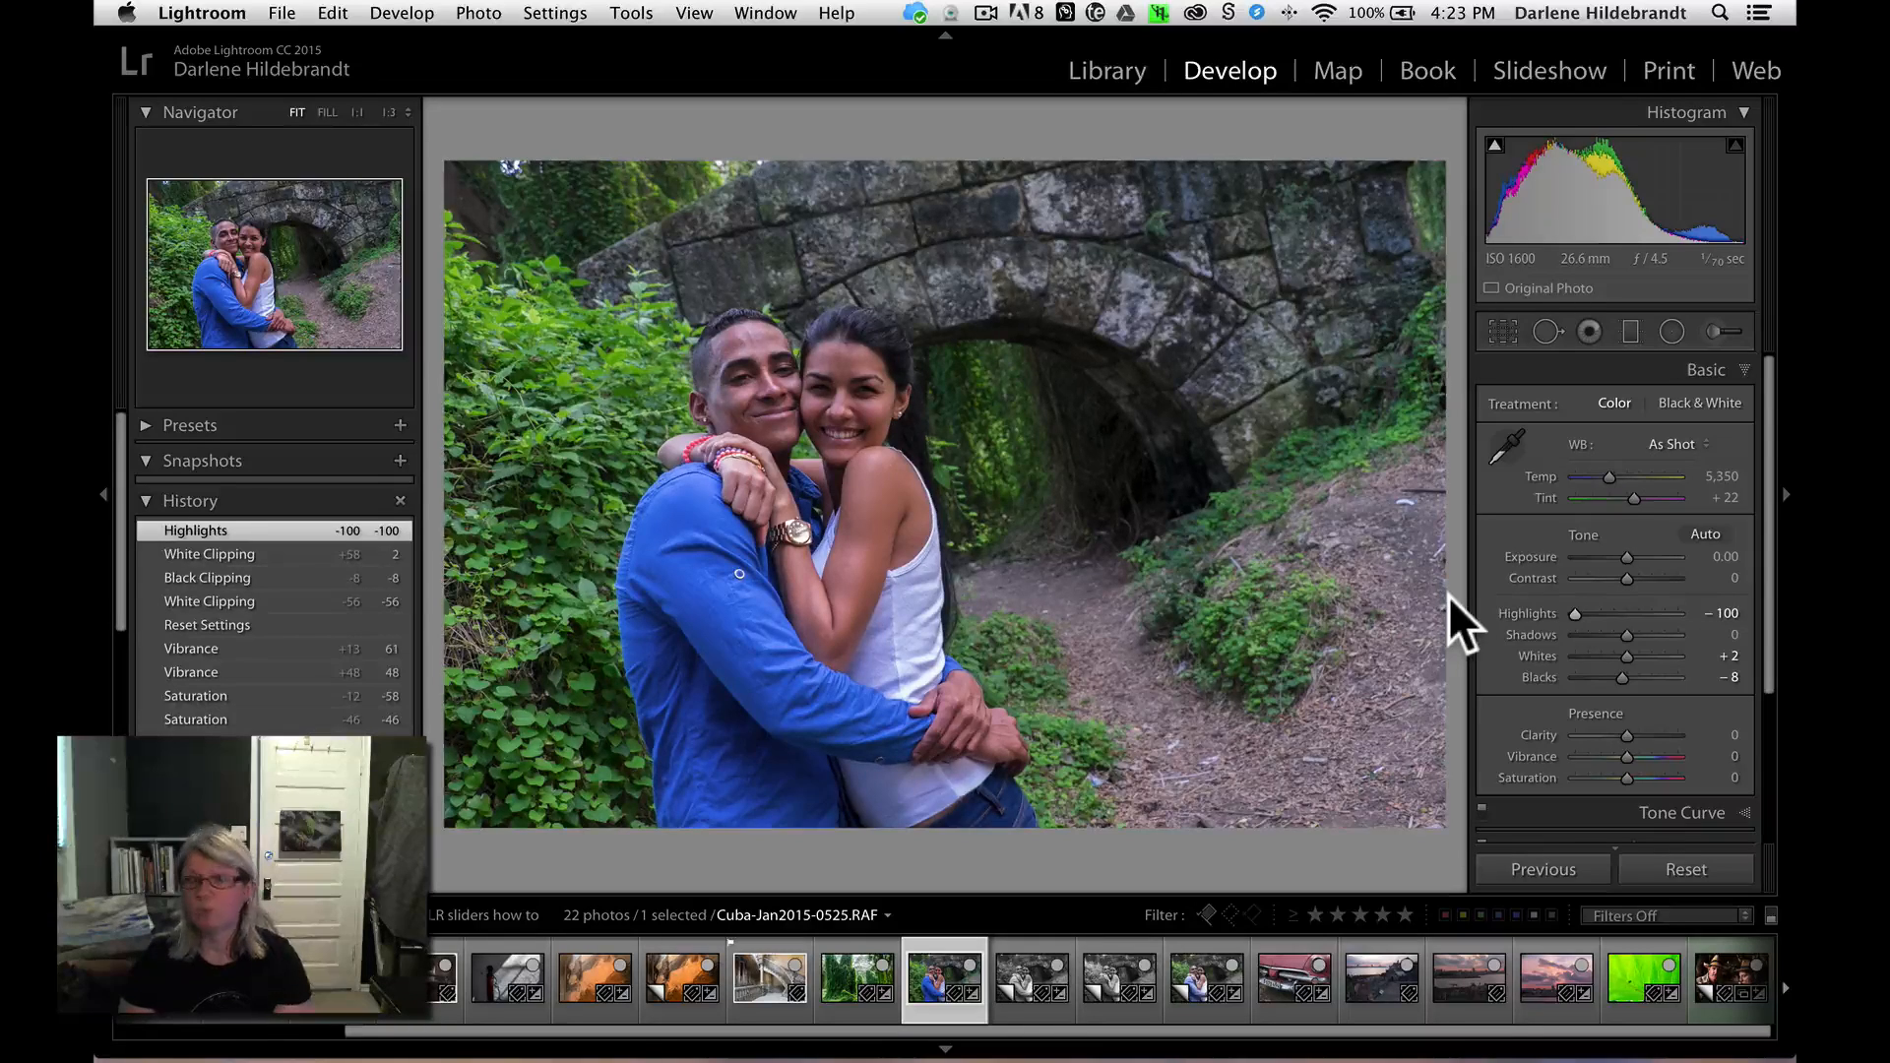
pyautogui.doubleClick(1526, 609)
# - Apply the Cloudy white balance preset to the couple photo and reduce its Tint to +6
pyautogui.moveTo(1709, 476); pyautogui.dragTo(1724, 478)
pyautogui.click(1674, 442)
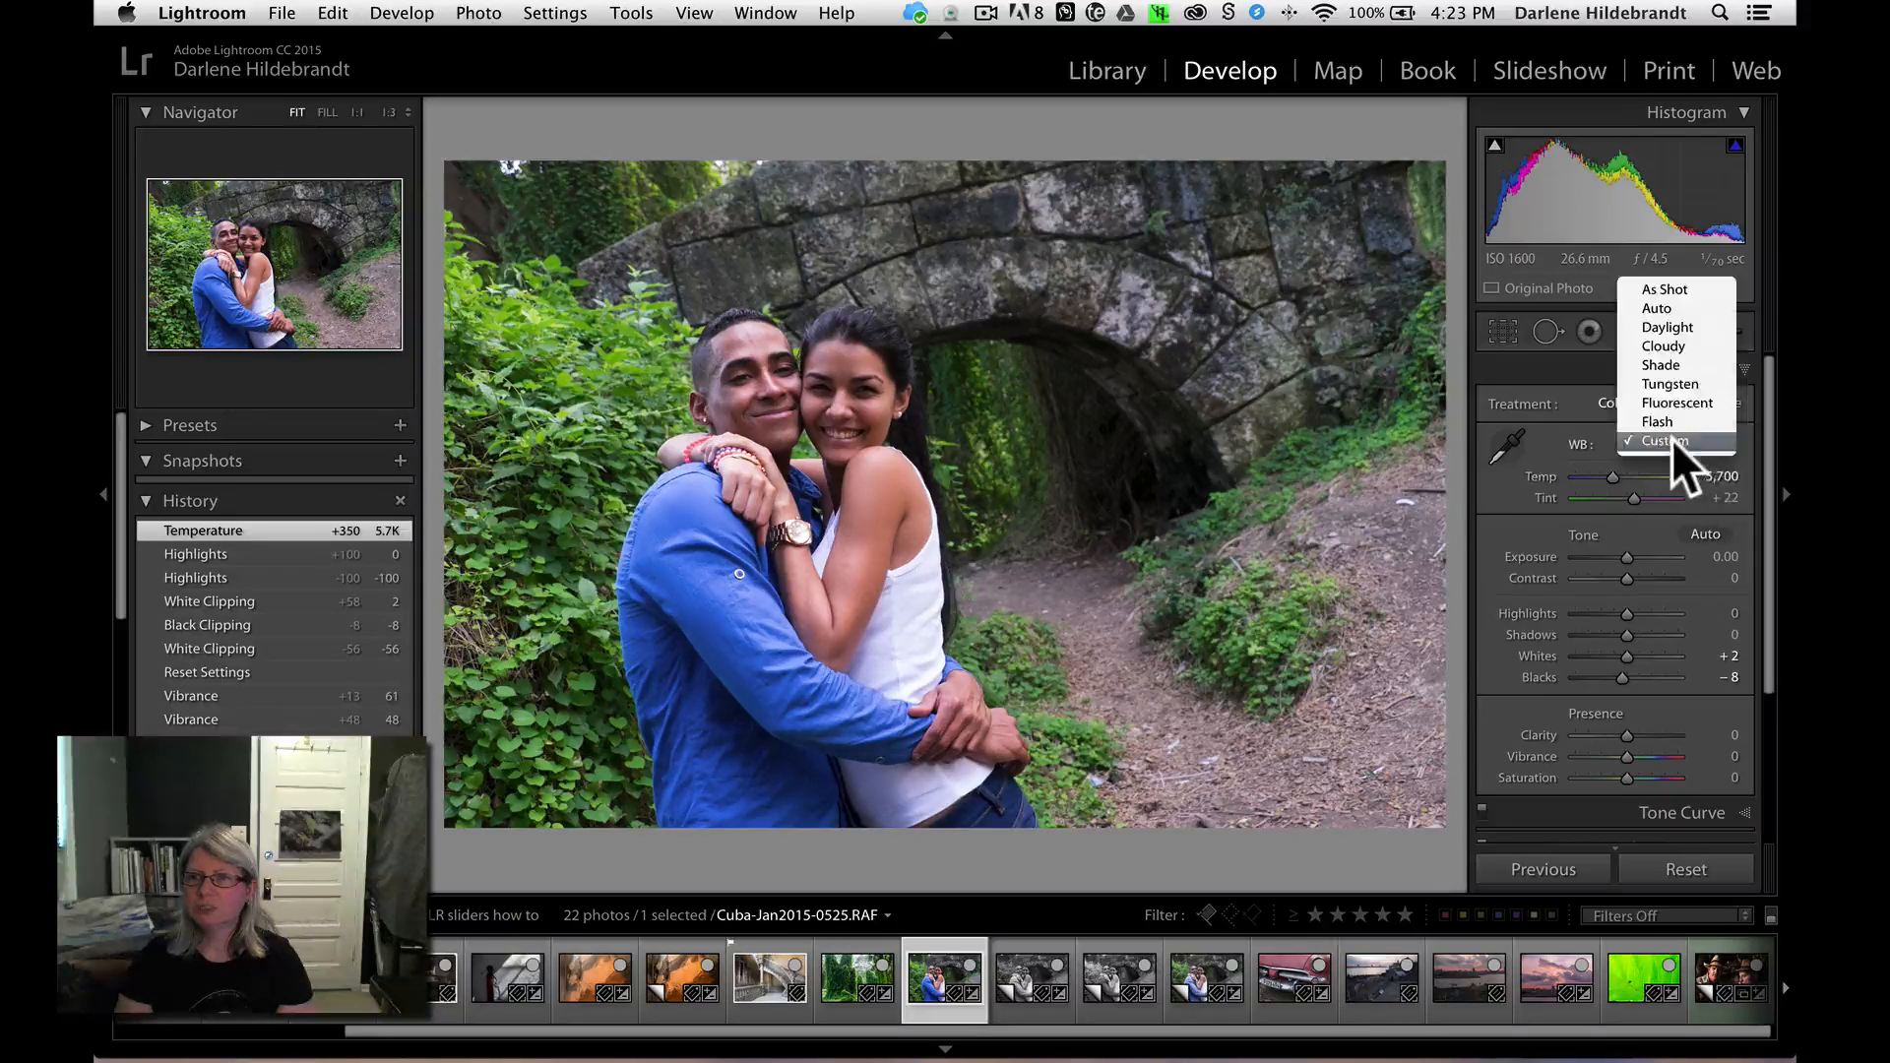
pyautogui.click(1667, 345)
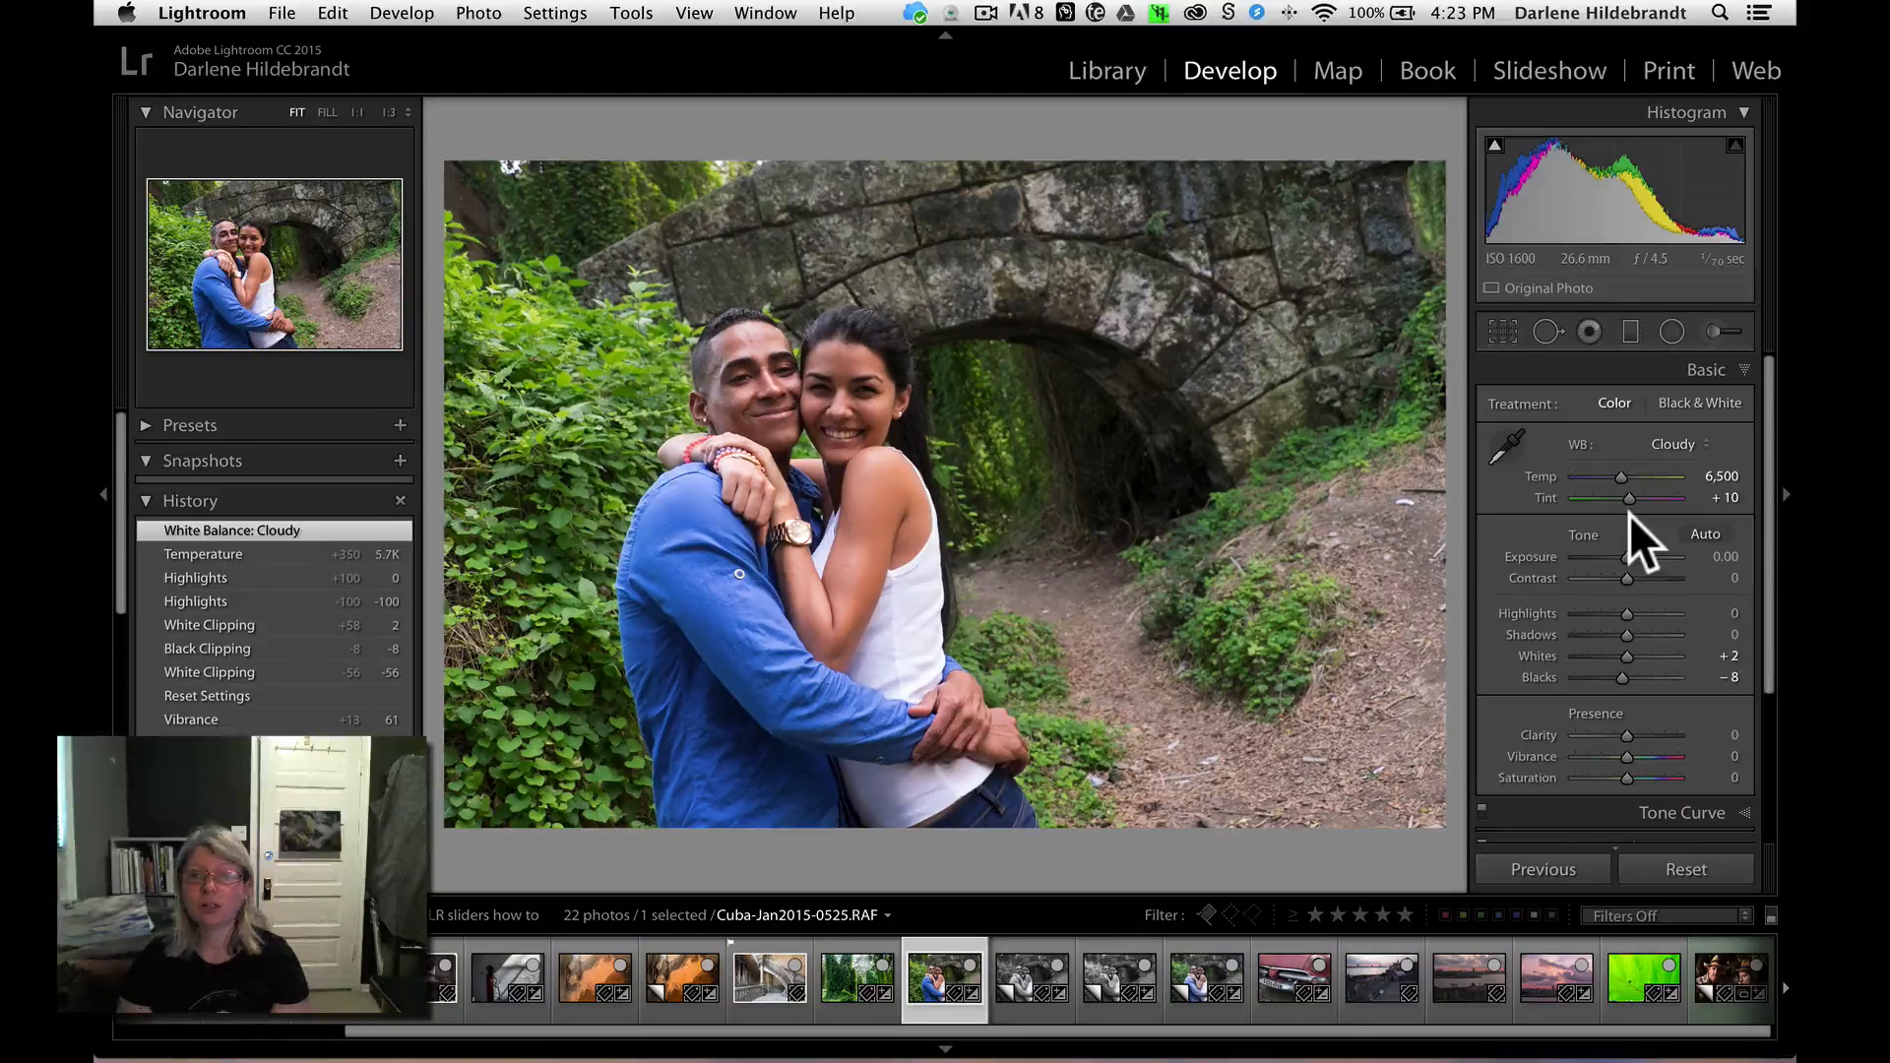
pyautogui.moveTo(1716, 498); pyautogui.dragTo(1707, 500)
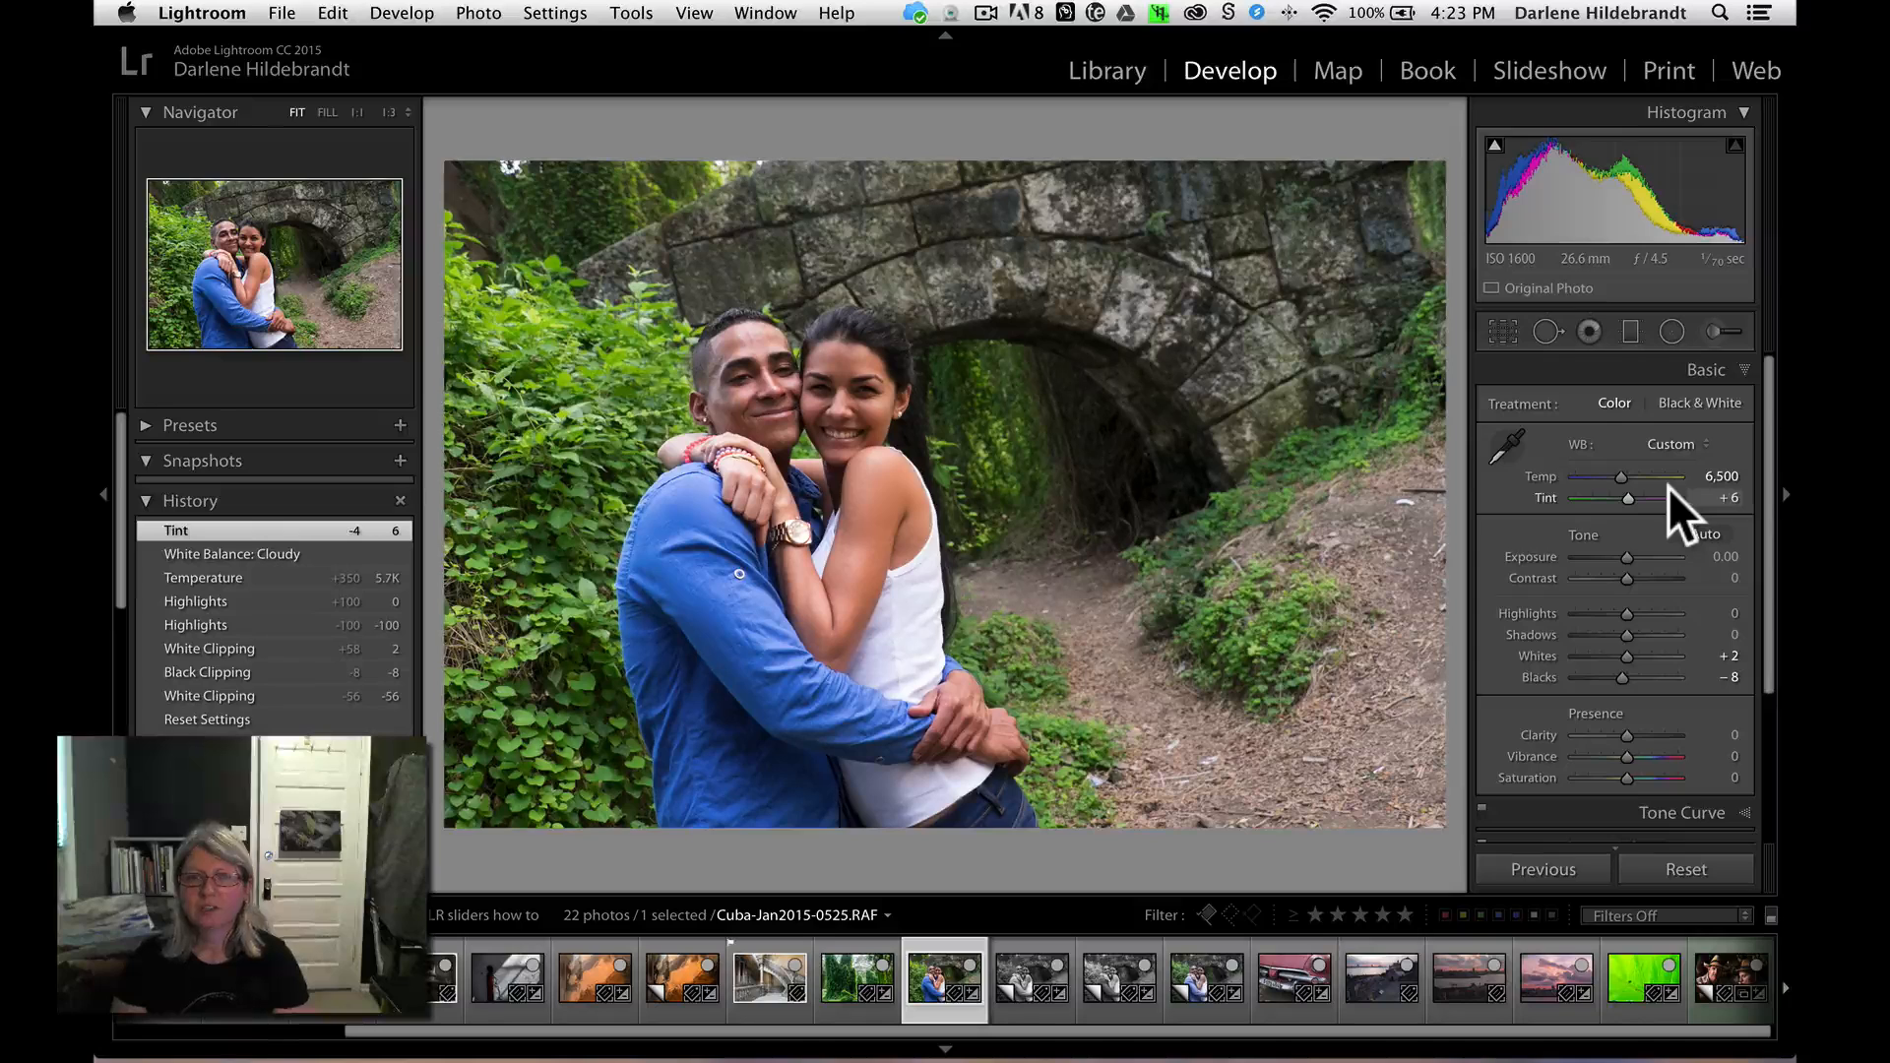
# - Set the couple photo's Highlights to -28, Shadows to +15, Blacks to -21 and Clarity to +10
pyautogui.moveTo(1630, 609)
pyautogui.mouseDown()
pyautogui.moveTo(1613, 612)
pyautogui.moveTo(1632, 625)
pyautogui.mouseUp()
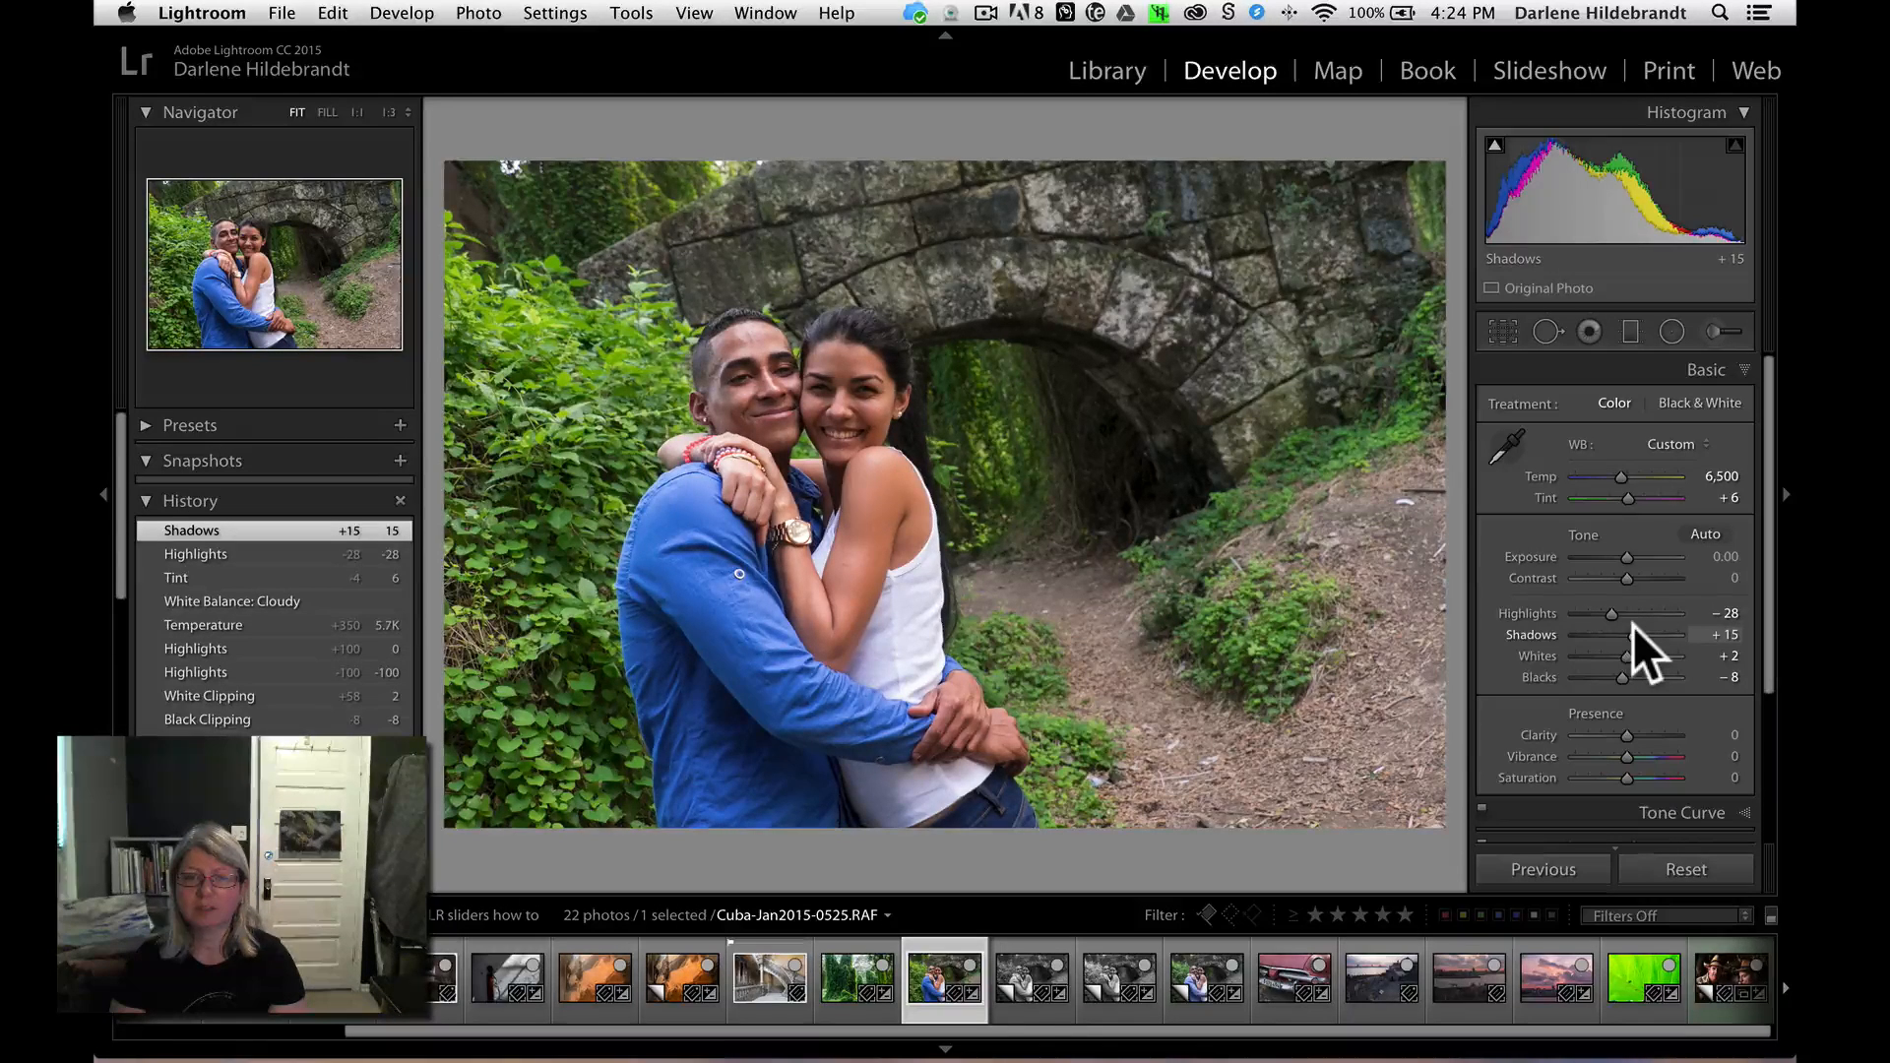
pyautogui.keyDown('alt'); pyautogui.click(1623, 679); pyautogui.keyUp('alt')
pyautogui.moveTo(1623, 678); pyautogui.dragTo(1624, 730)
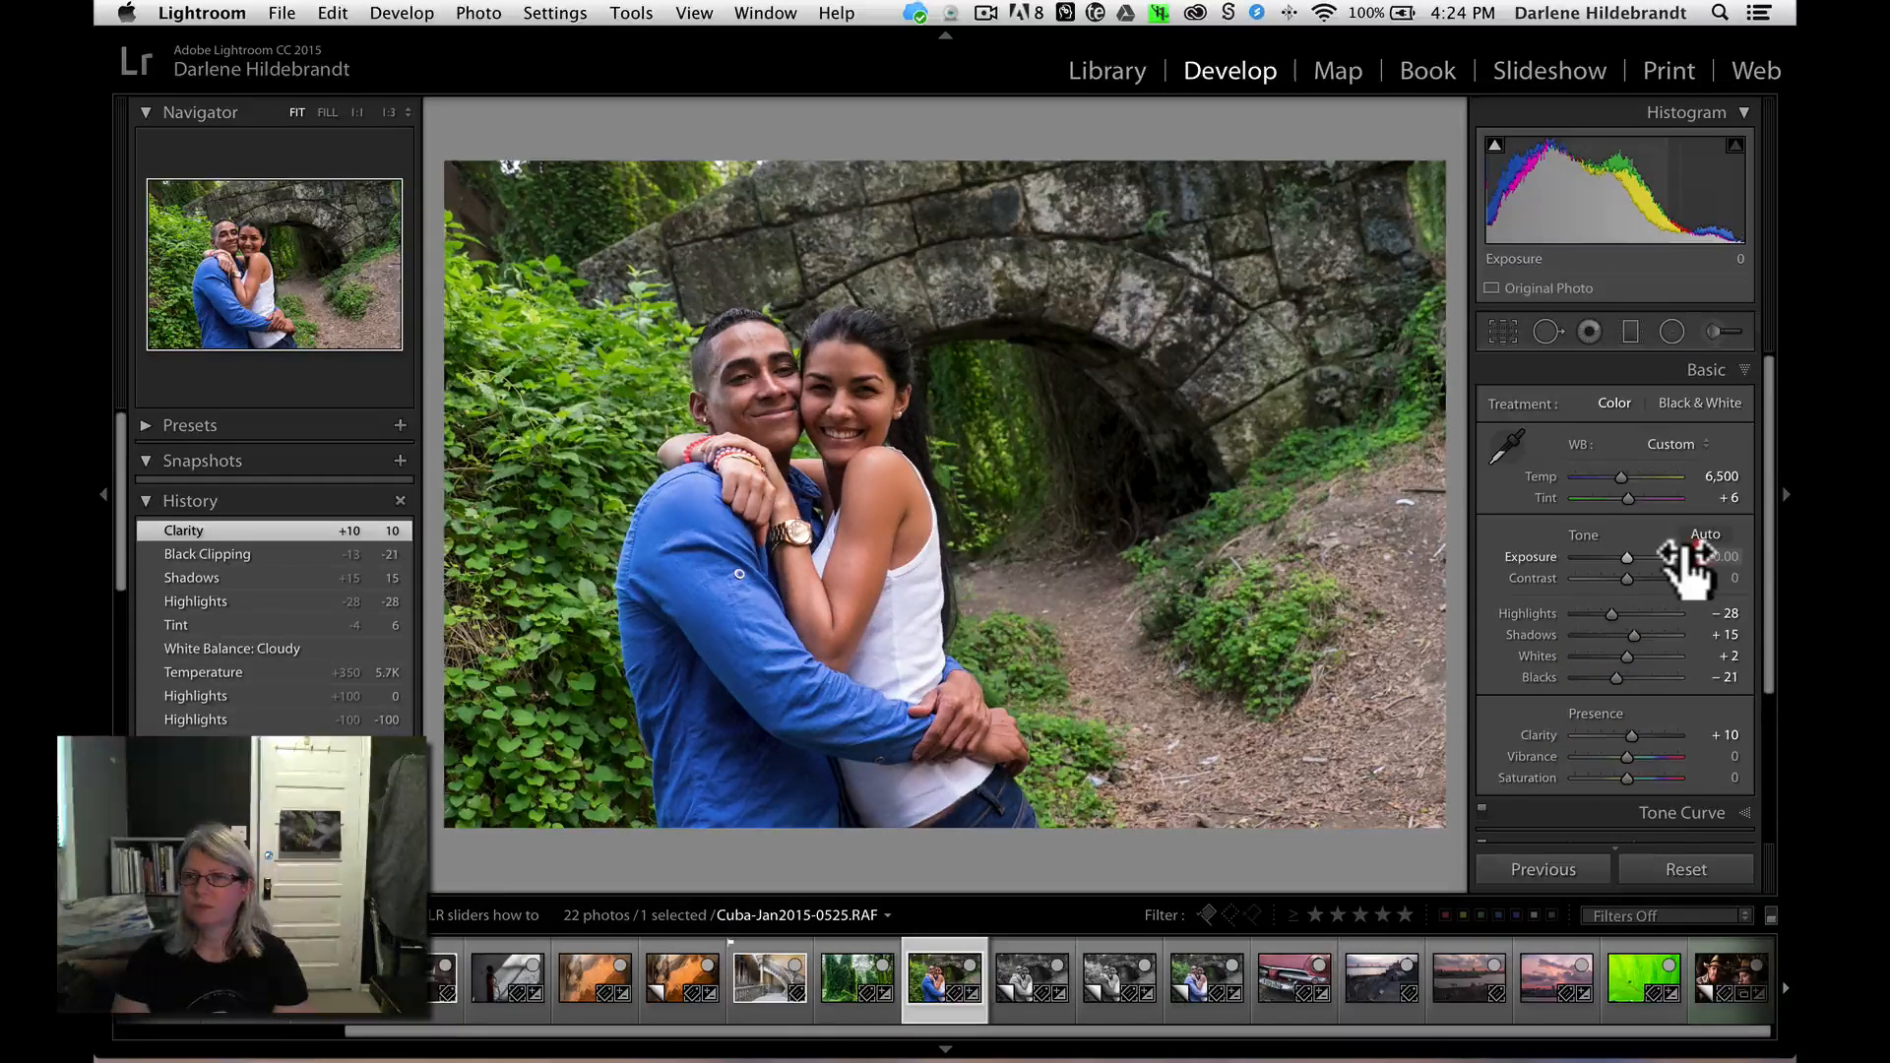
# - Set the couple photo's Exposure to +0.10 and Contrast to -11, and compare it with the before view
pyautogui.moveTo(1691, 562); pyautogui.dragTo(1617, 570)
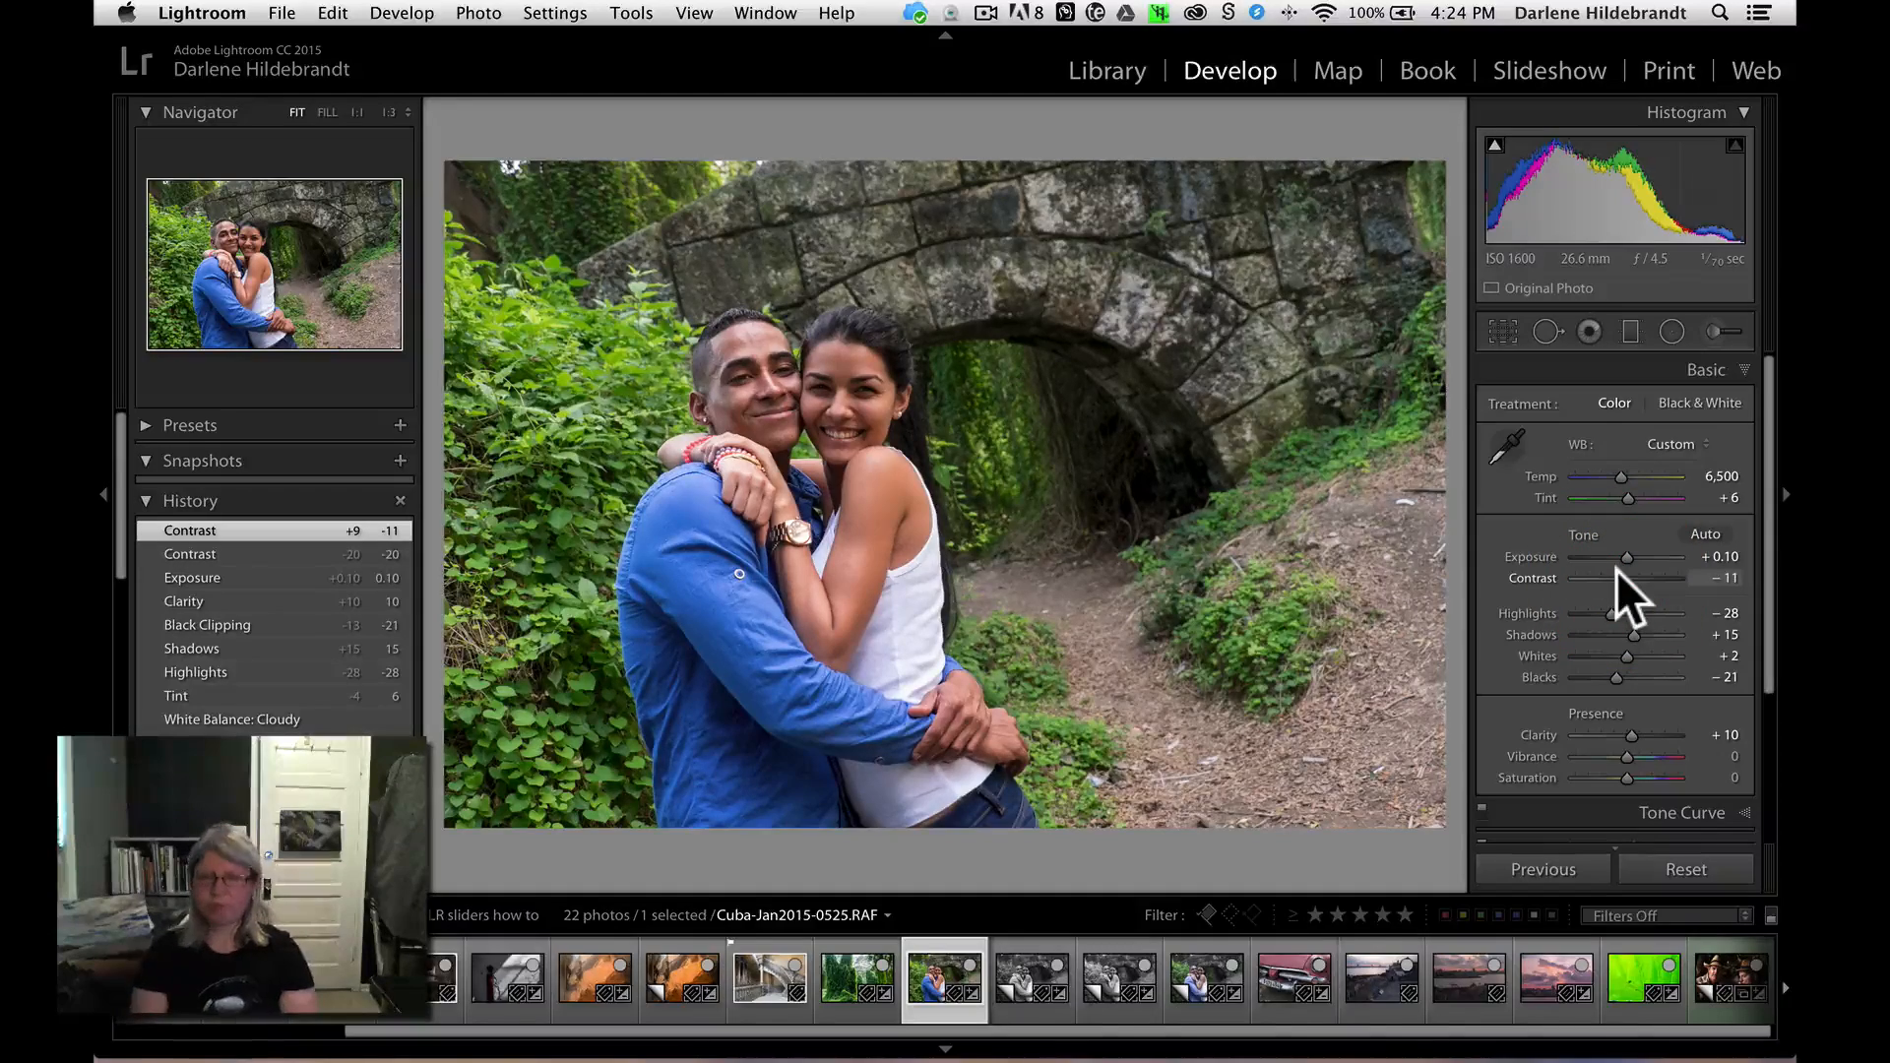
pyautogui.press('\\')
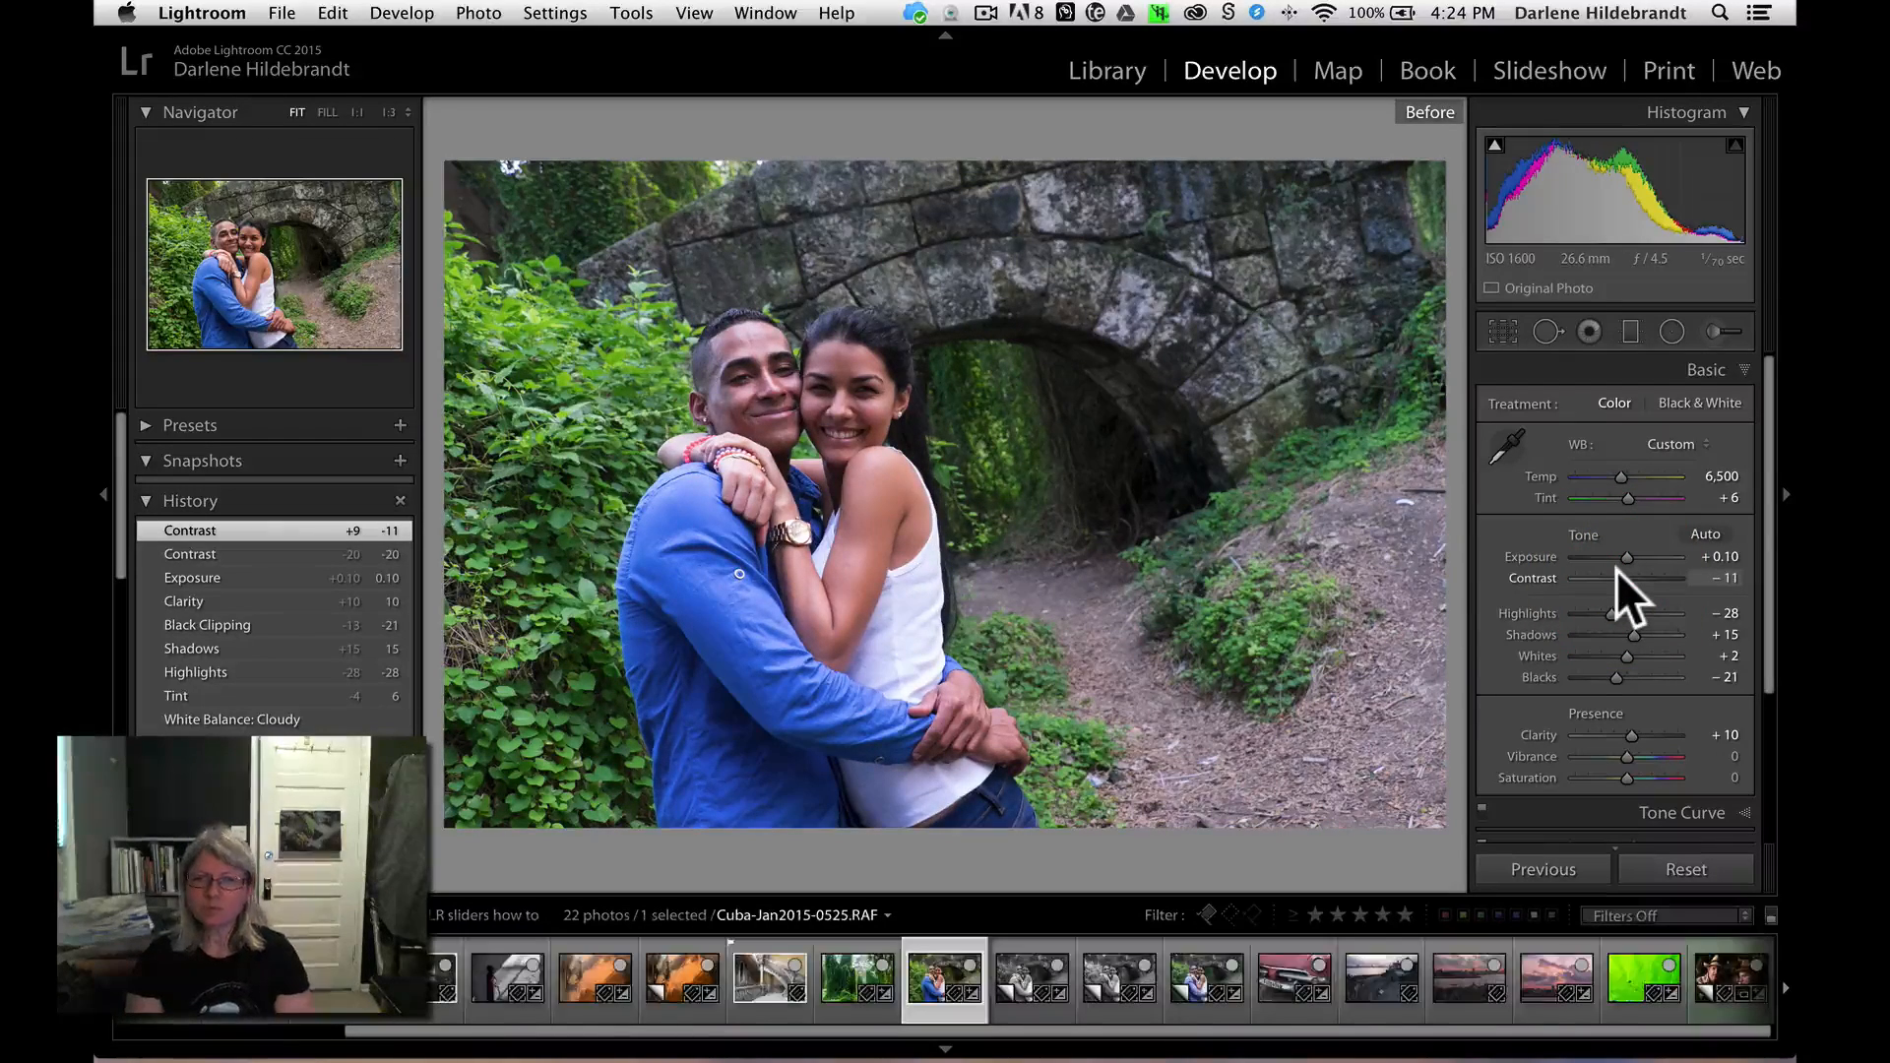
pyautogui.press('\\')
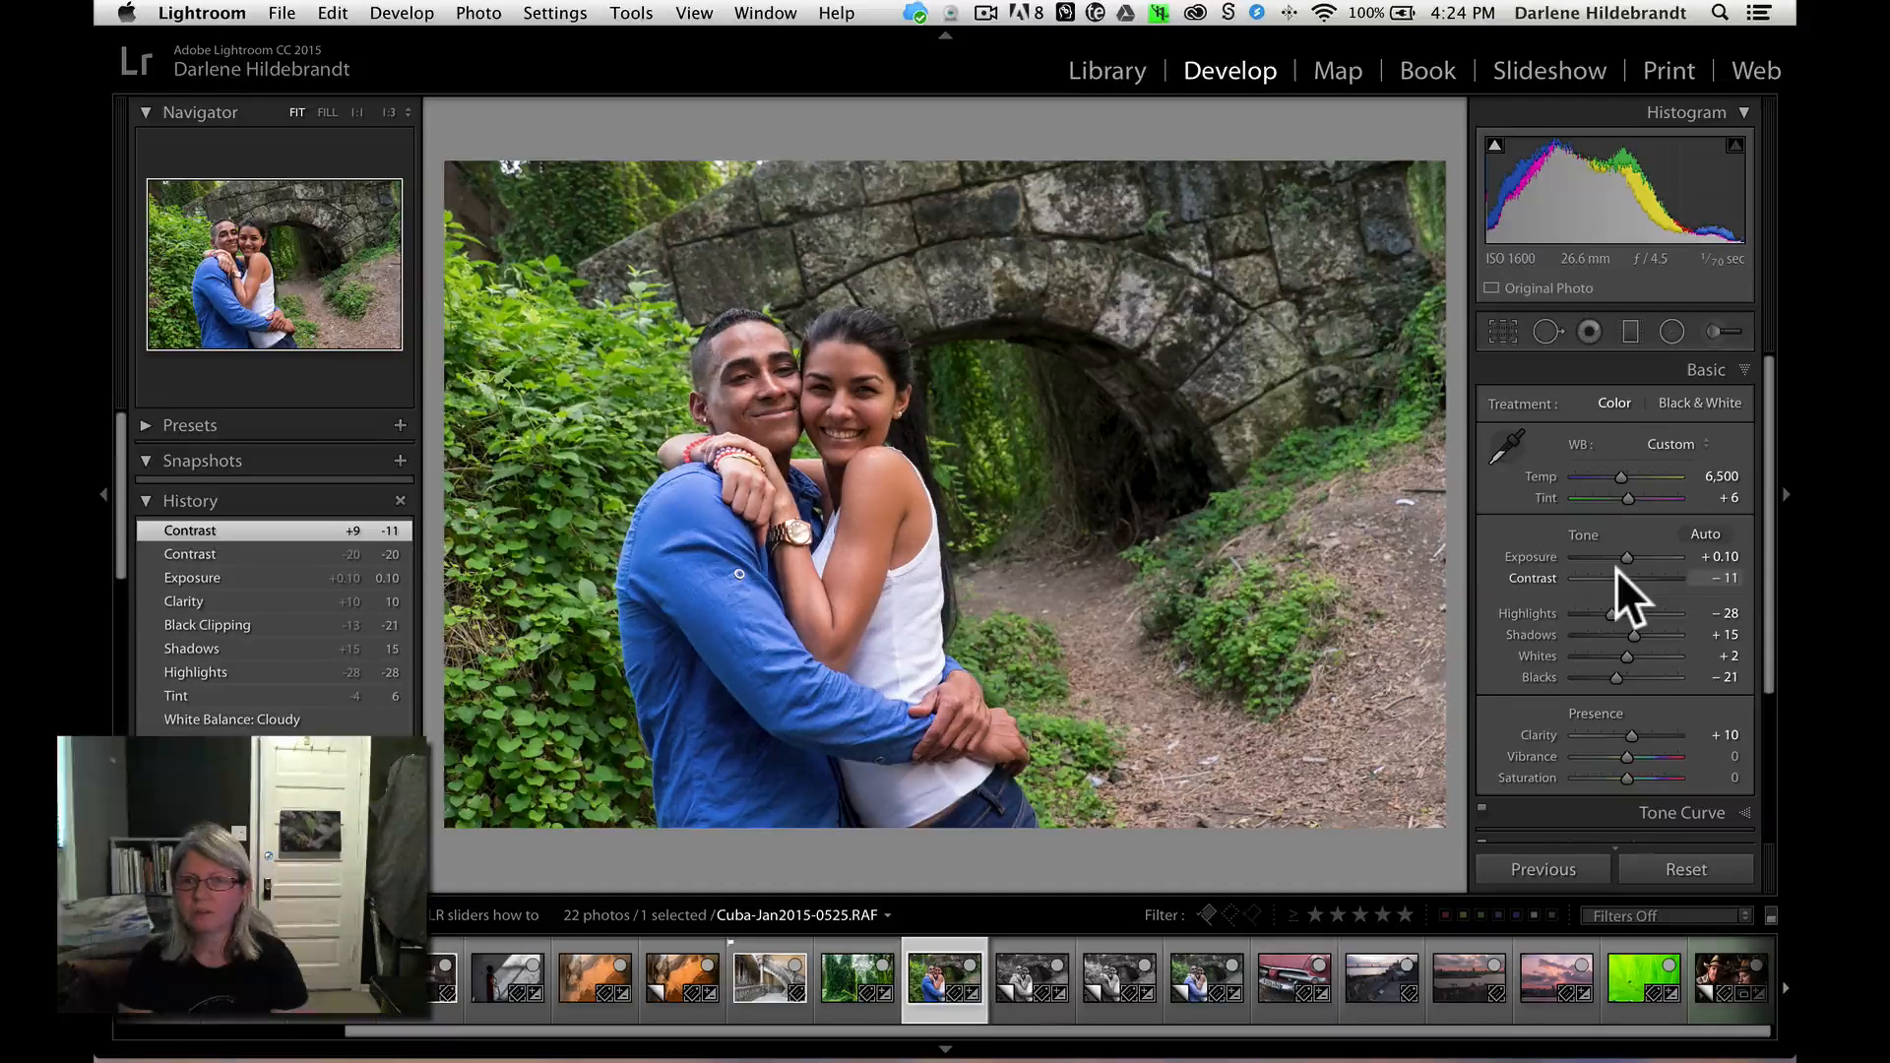
# - Exaggerate the couple photo's look with Highlights -100, Shadows +100, Clarity +100, Contrast +62 and Saturation +36
pyautogui.moveTo(1614, 614); pyautogui.dragTo(1738, 622)
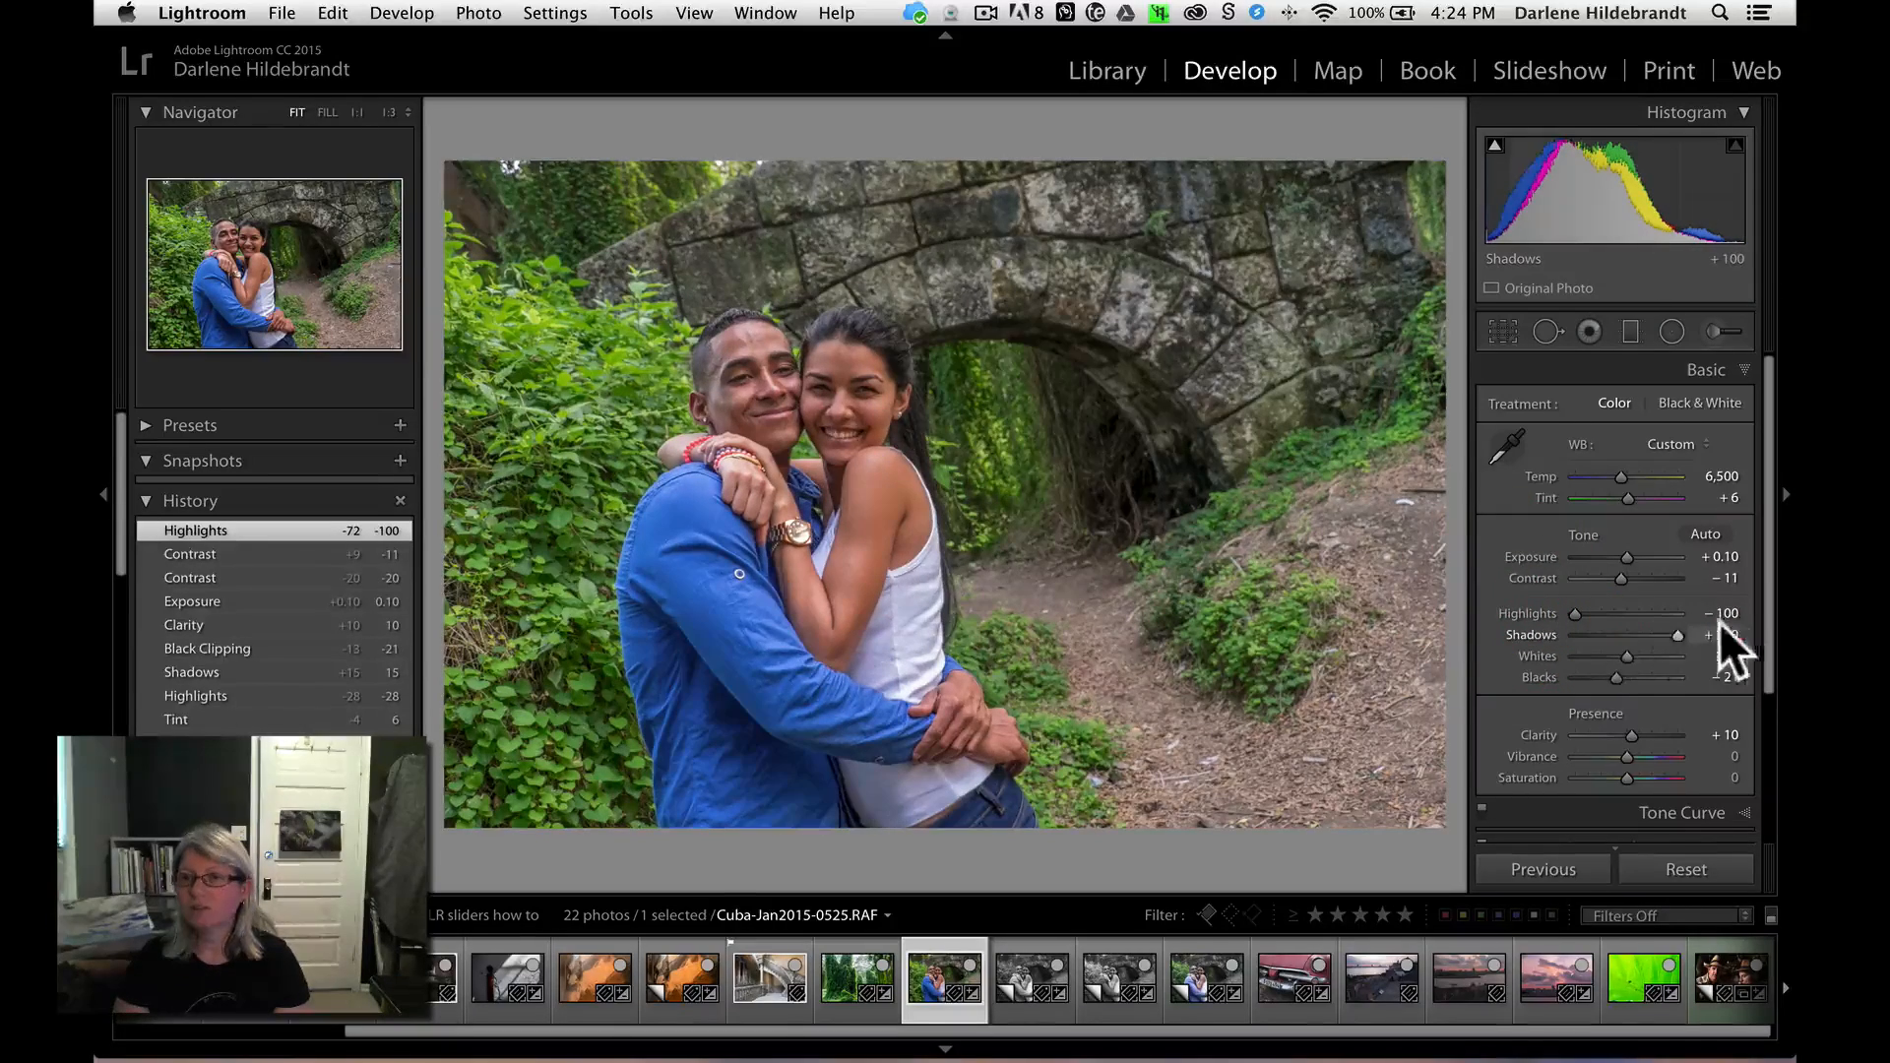
pyautogui.moveTo(1632, 734); pyautogui.dragTo(1739, 734)
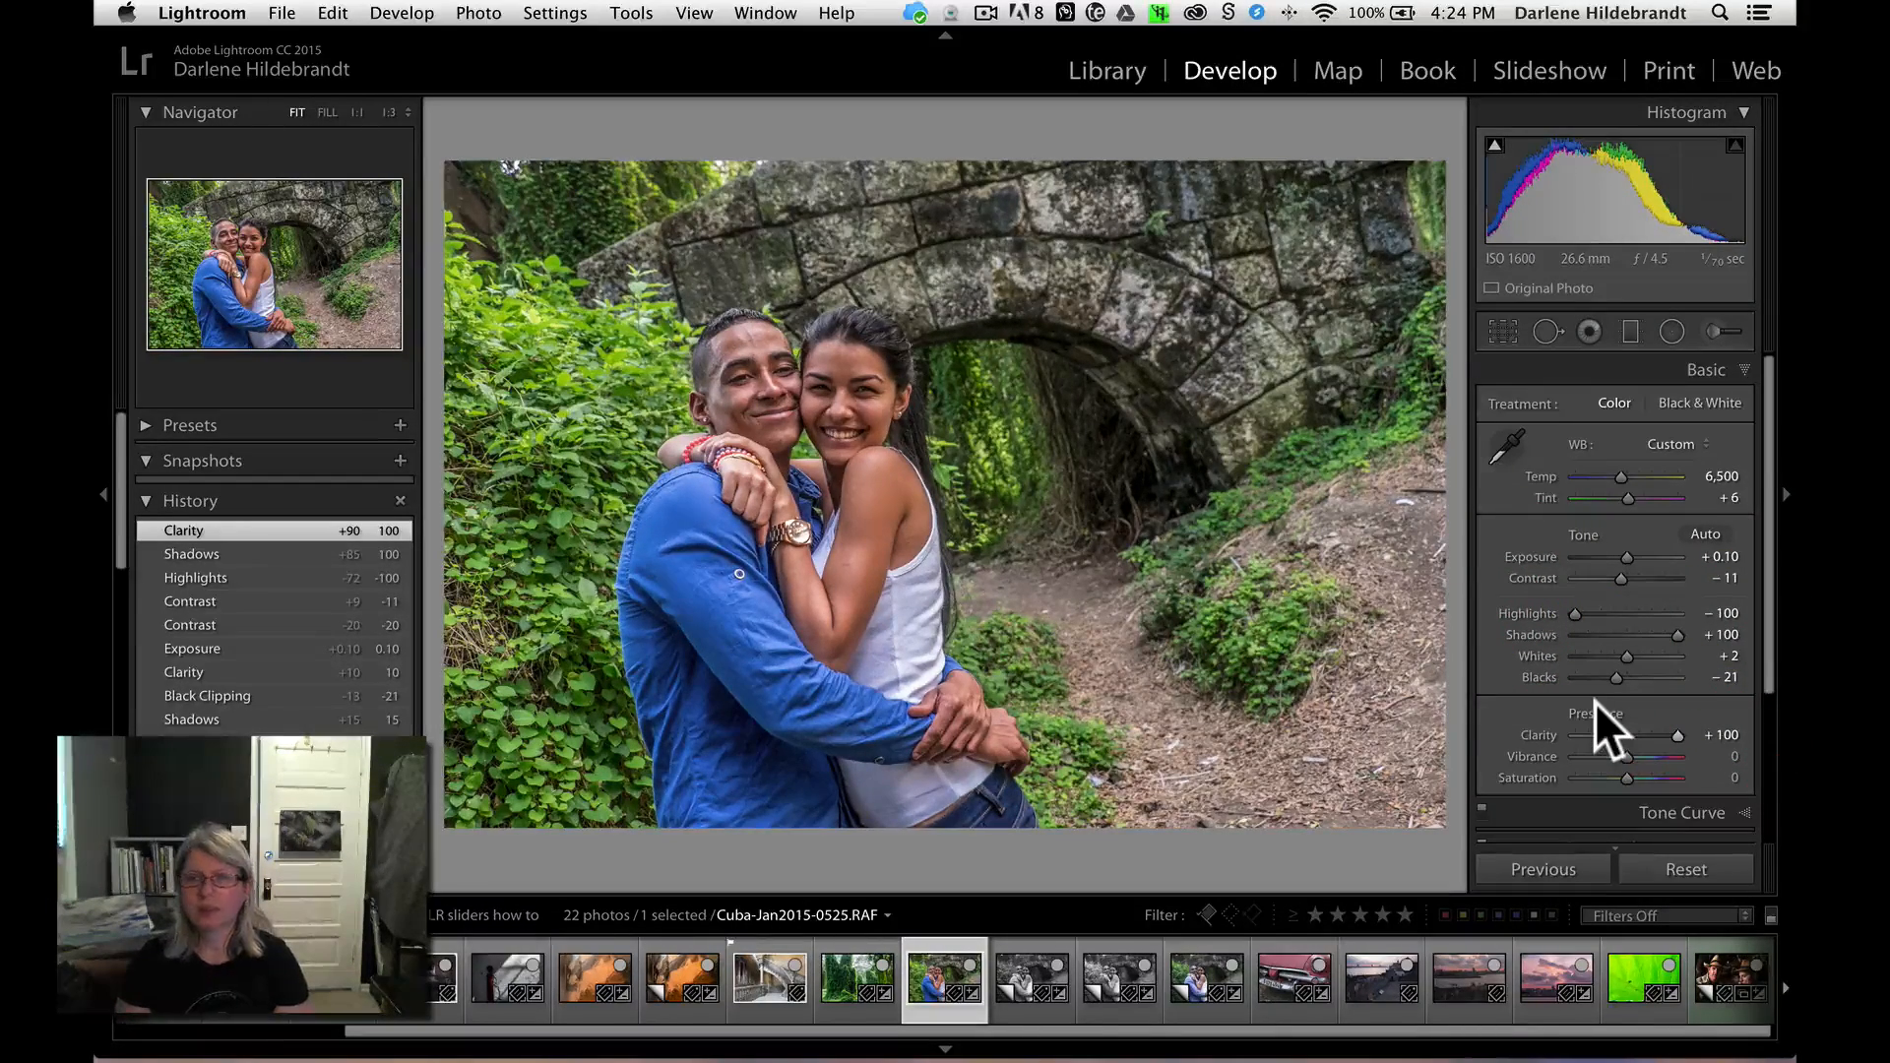
pyautogui.moveTo(1625, 574); pyautogui.dragTo(1660, 572)
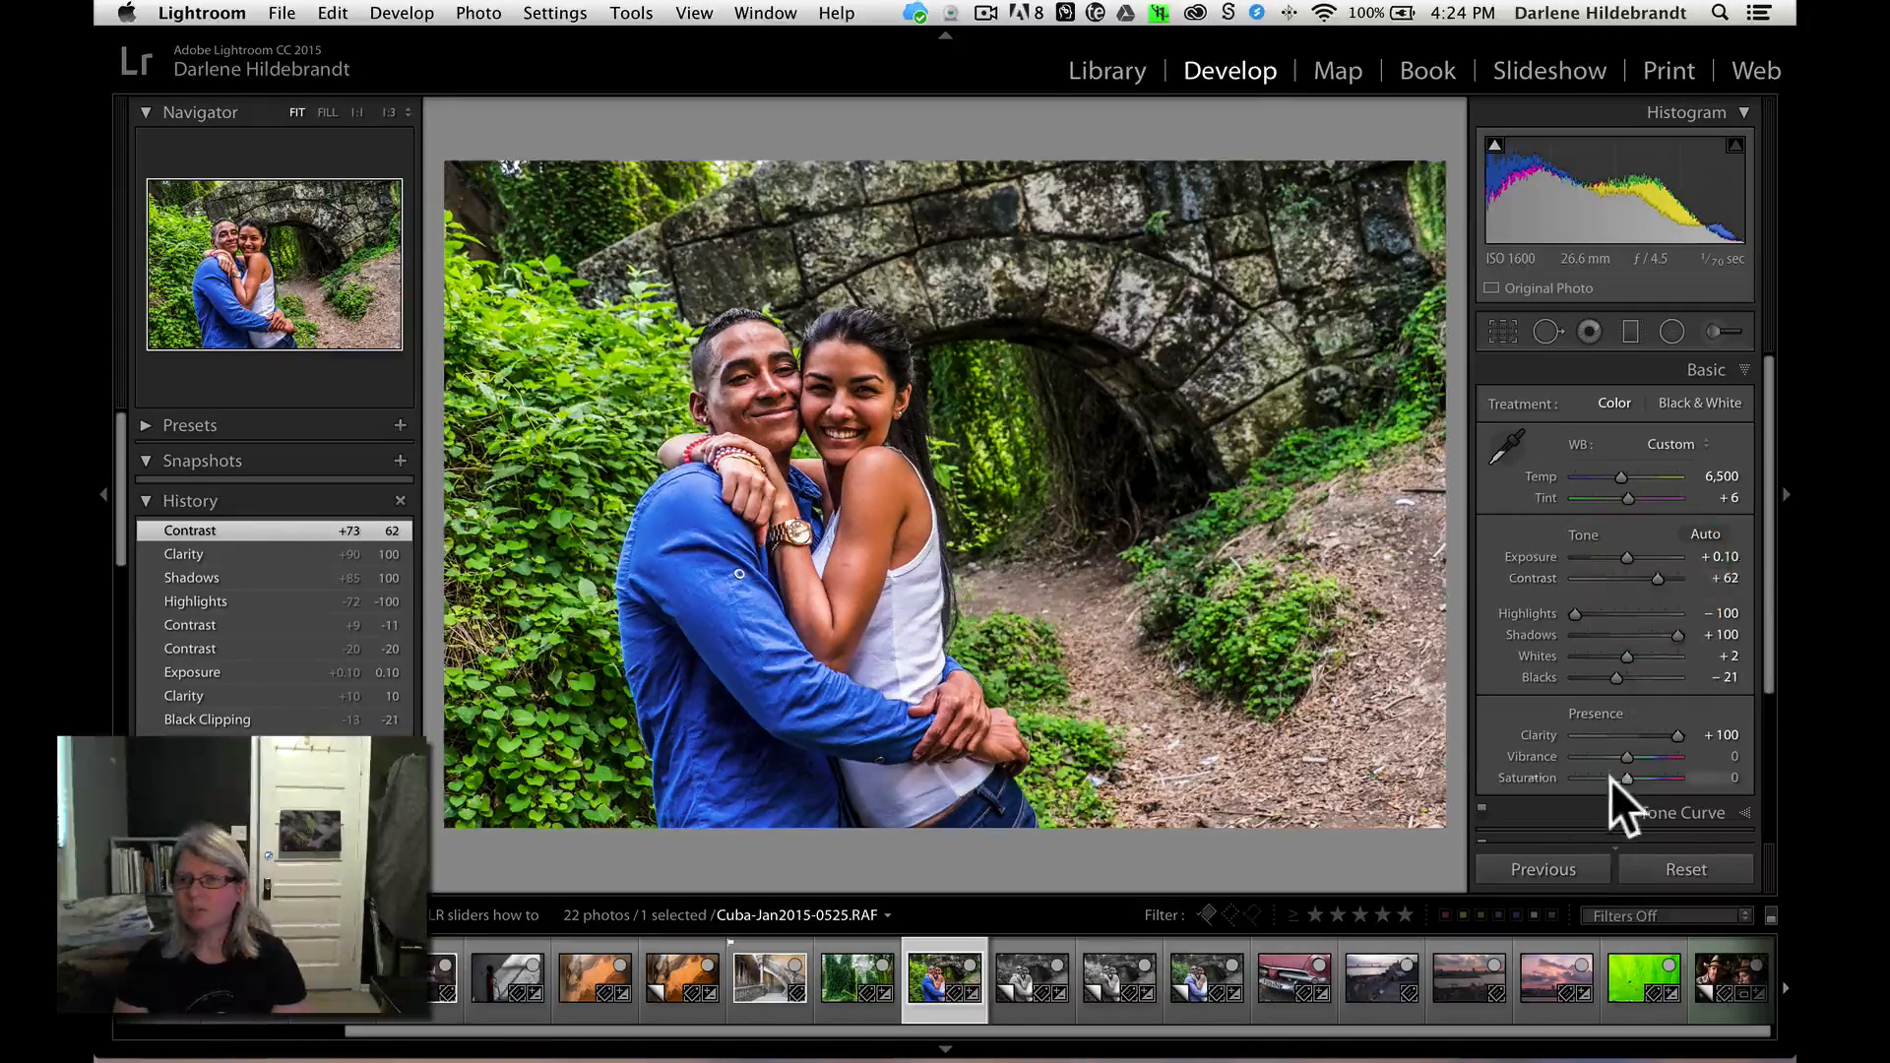
pyautogui.moveTo(1626, 778); pyautogui.dragTo(1638, 767)
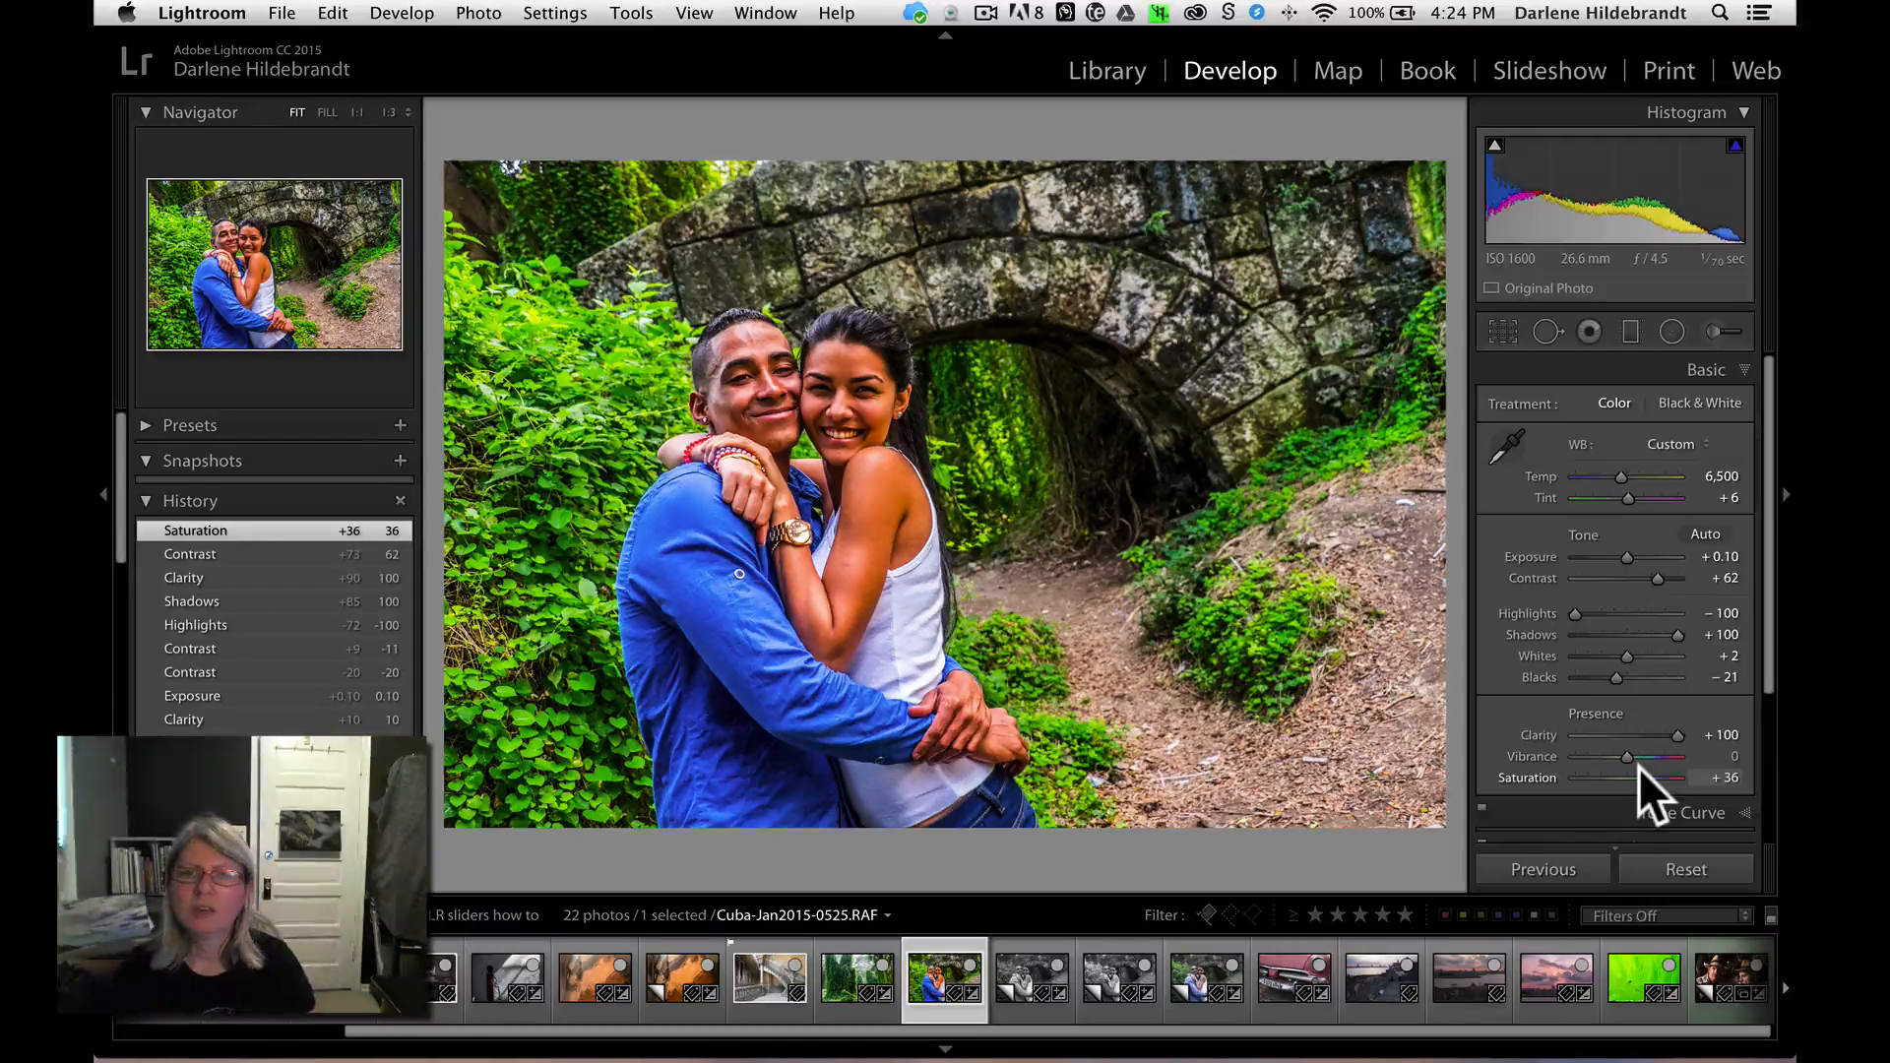
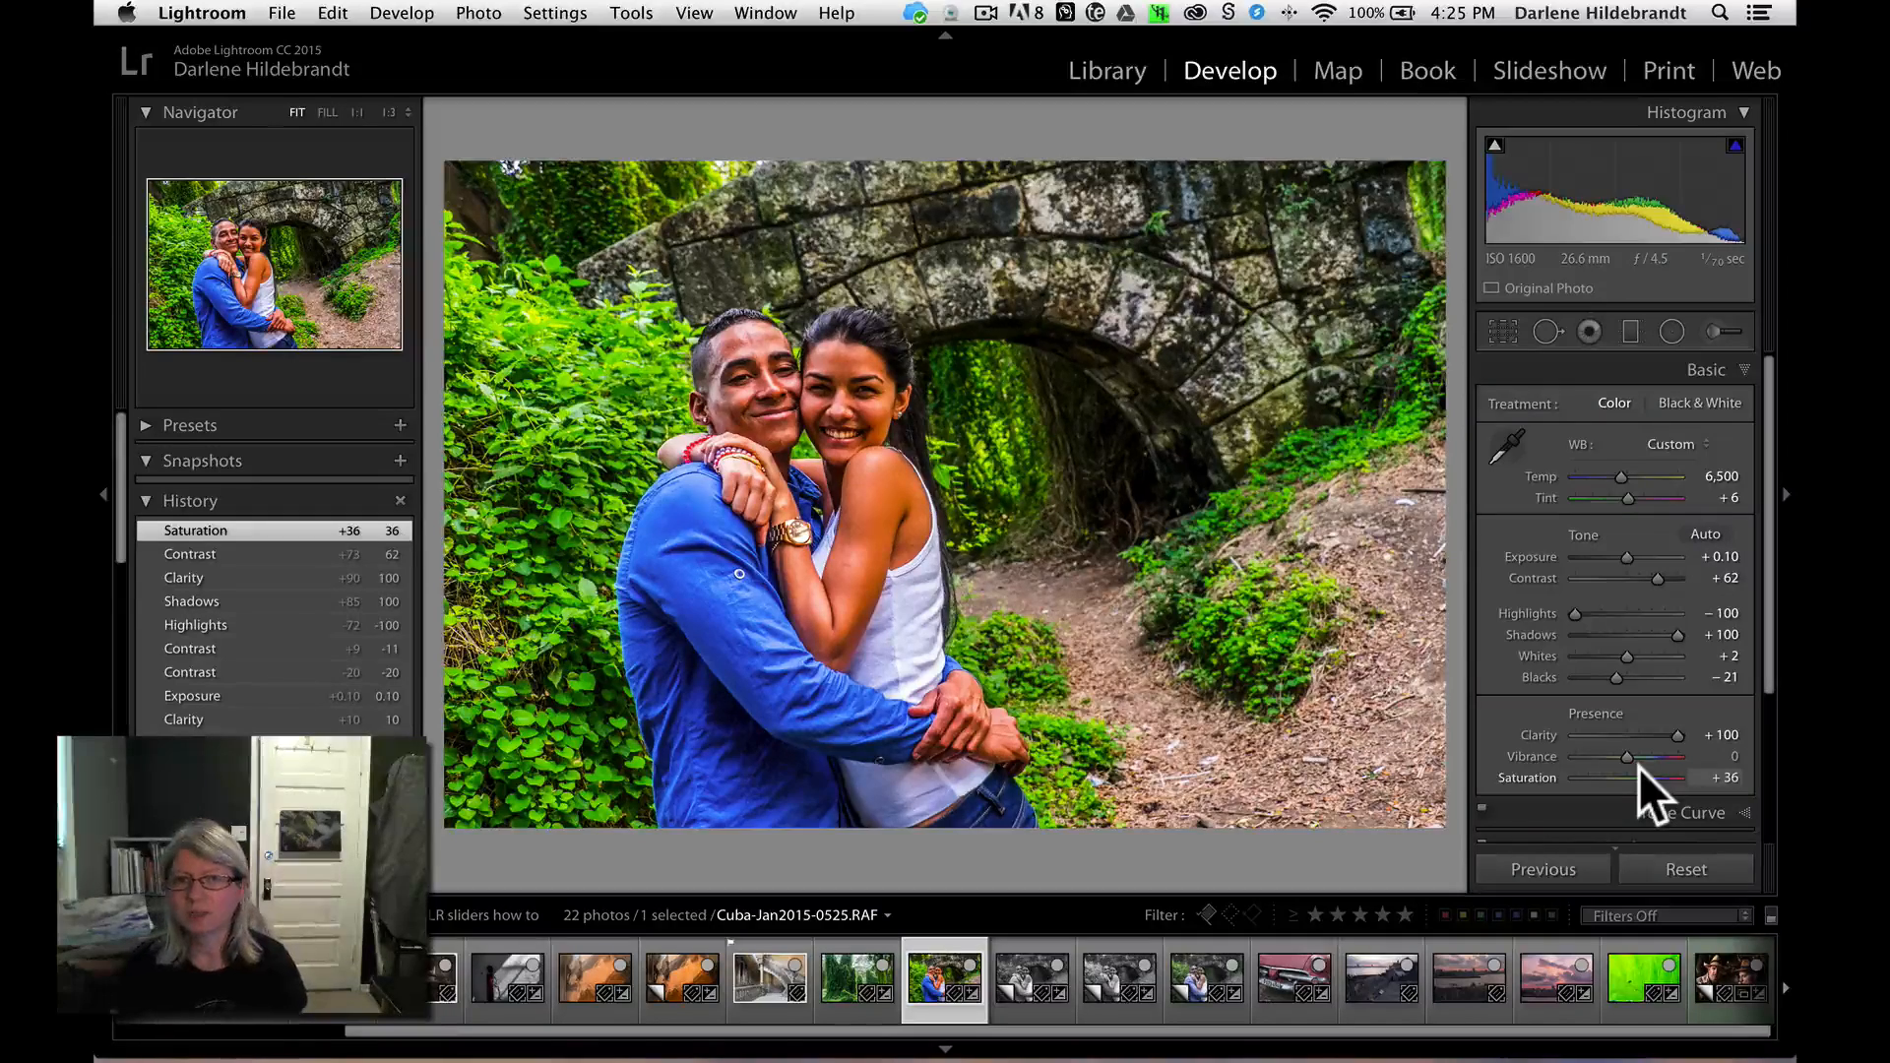
# - Step the couple photo back through its history to the Contrast -11 state and set its Vibrance to +19
pyautogui.press('super')
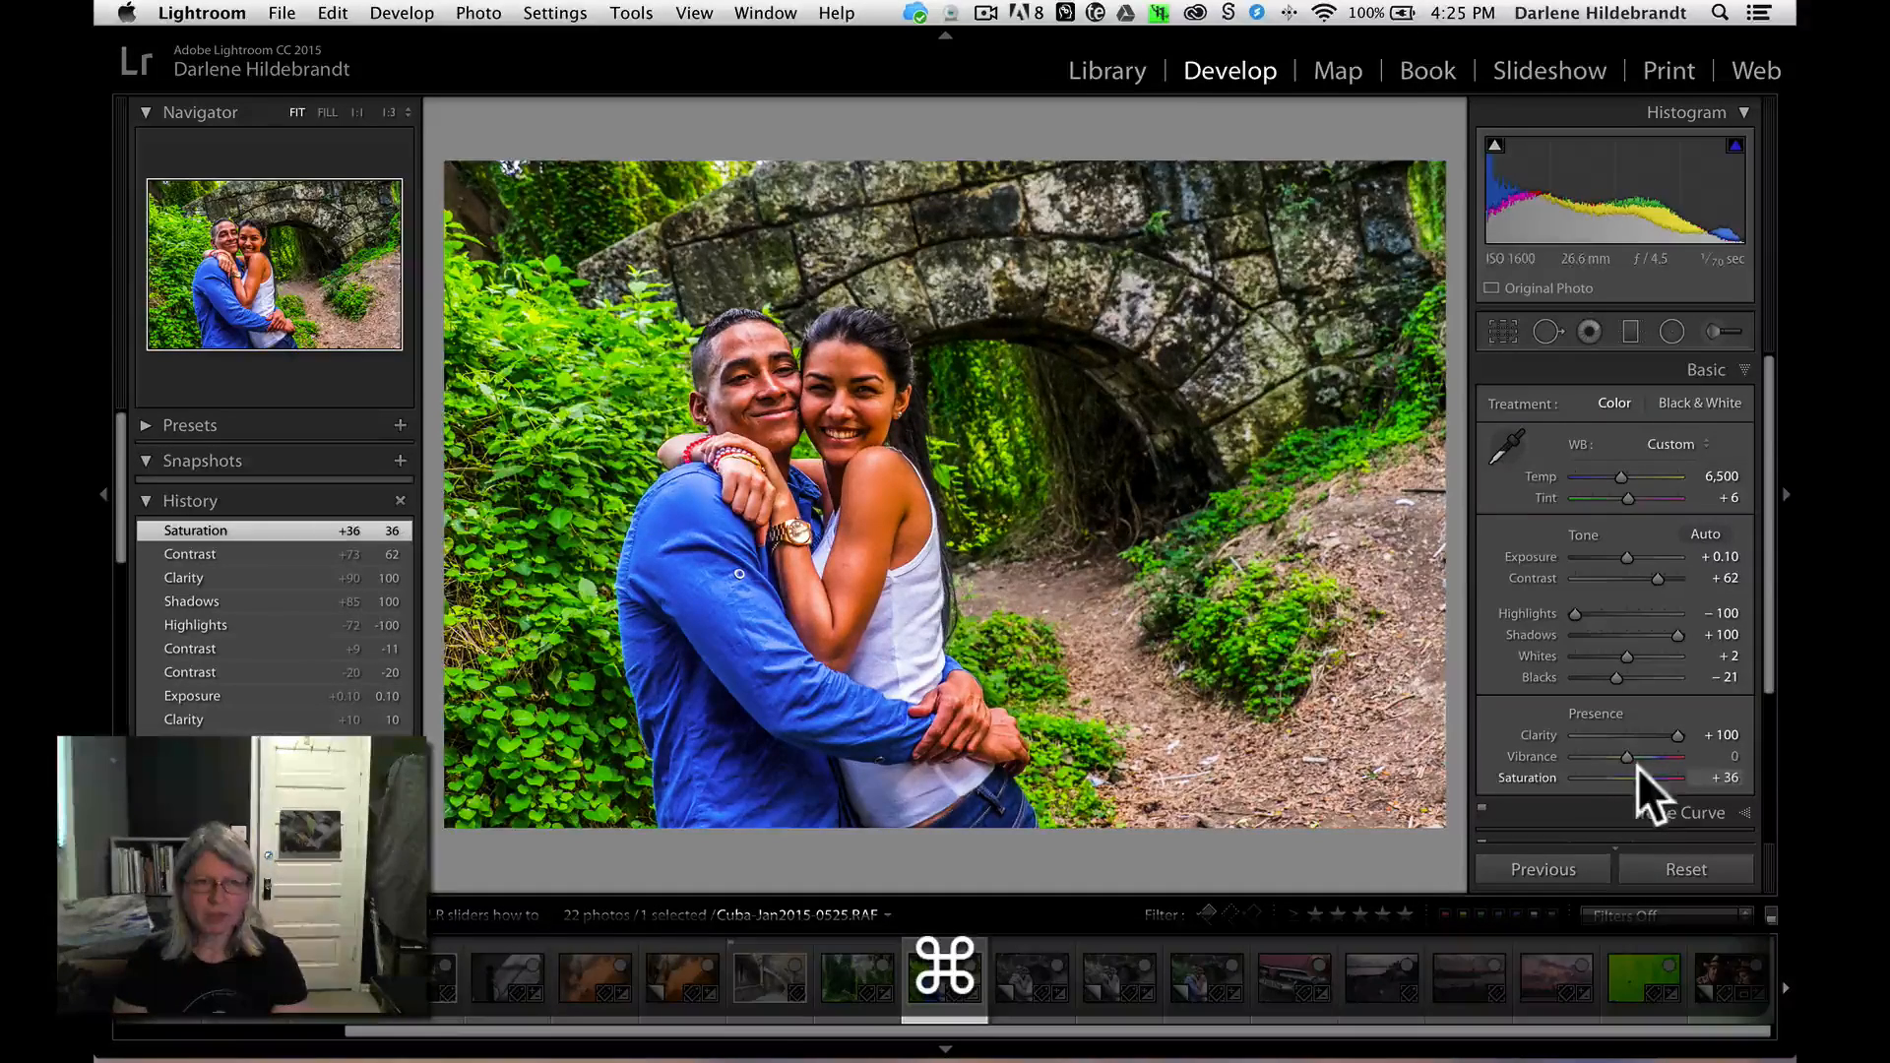
pyautogui.scroll(-1, 250, 651)
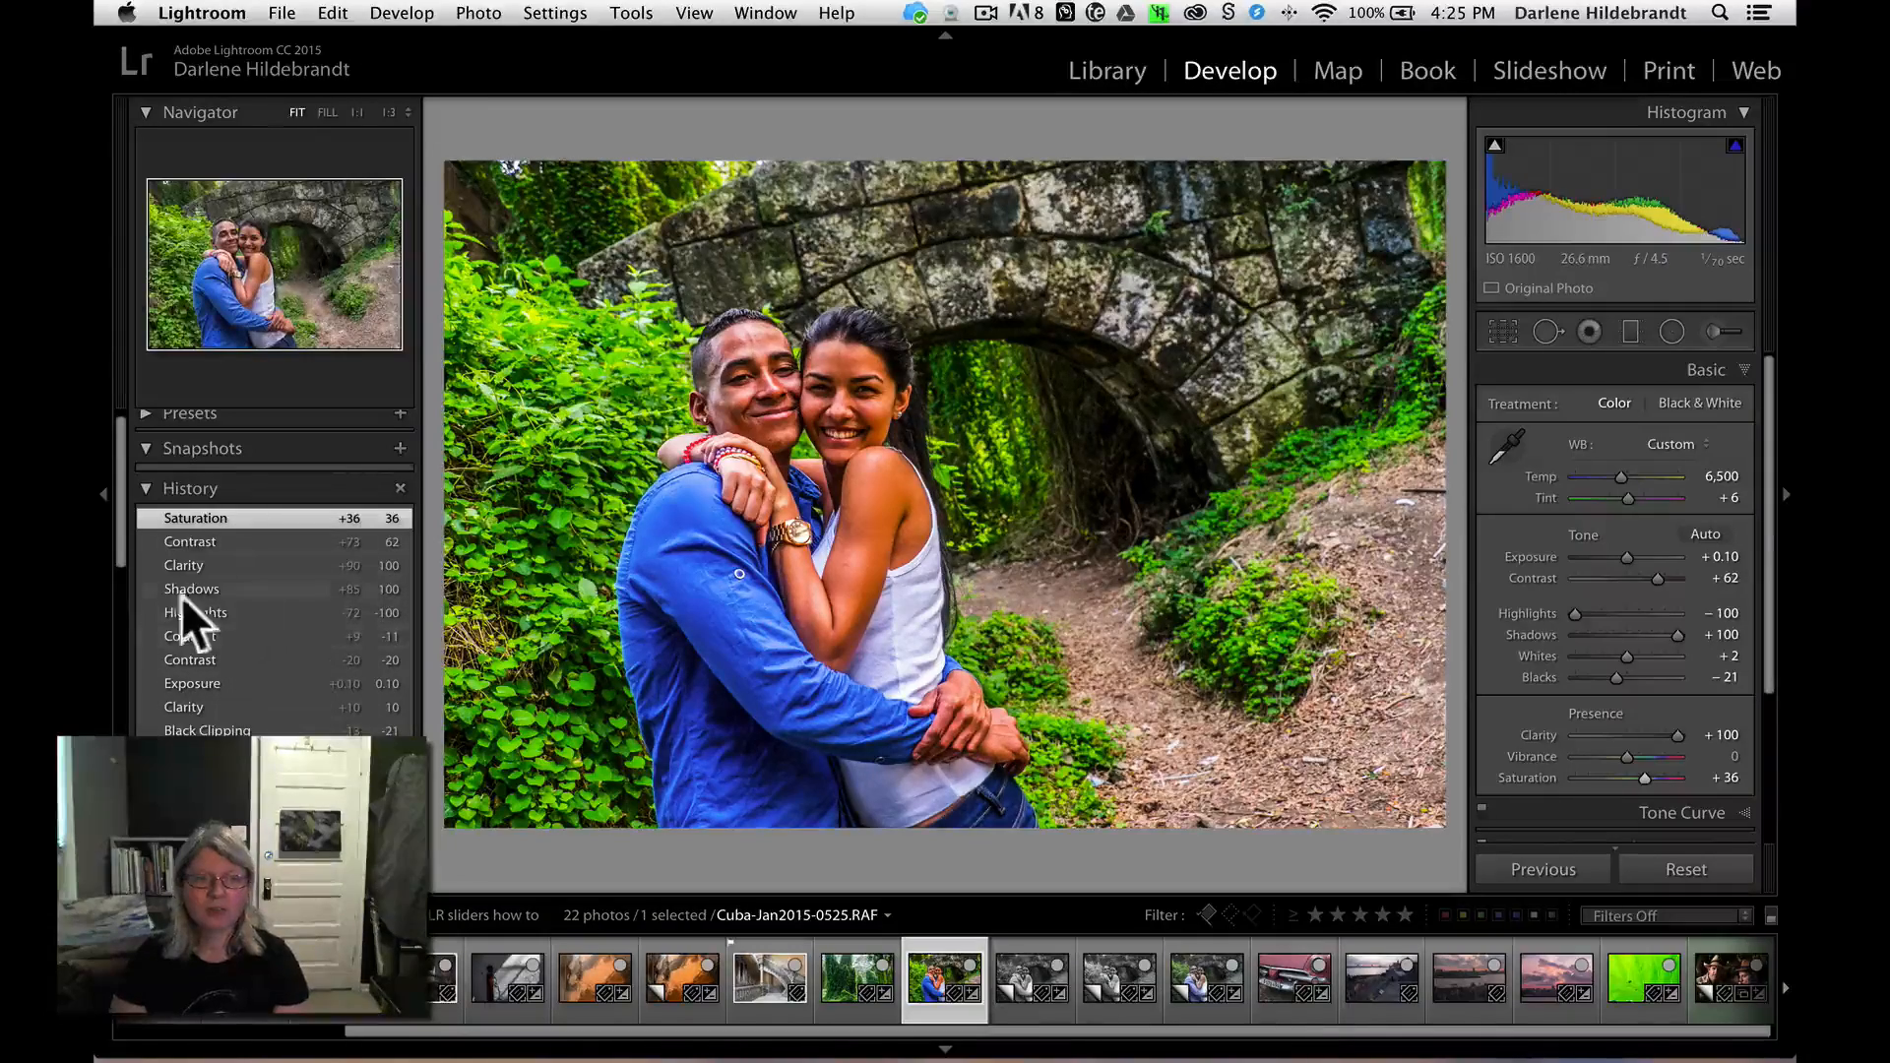
pyautogui.click(197, 730)
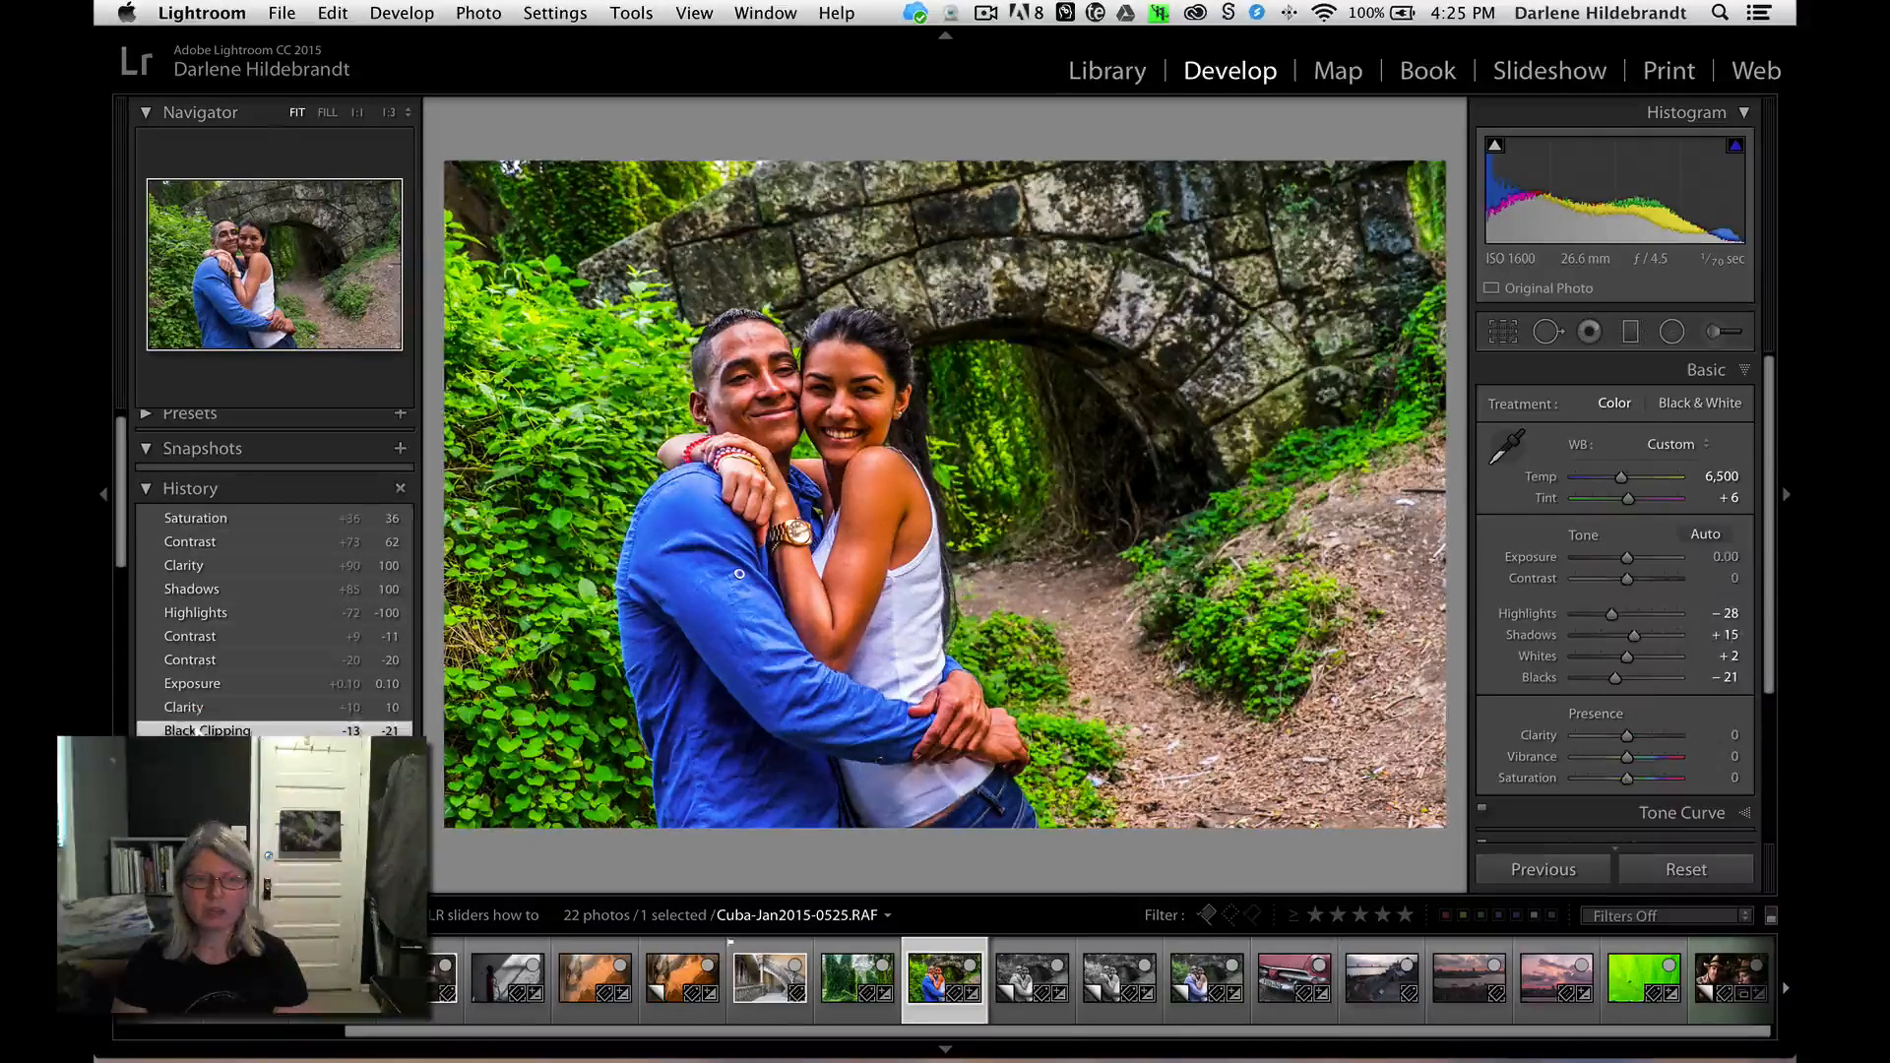
pyautogui.click(199, 708)
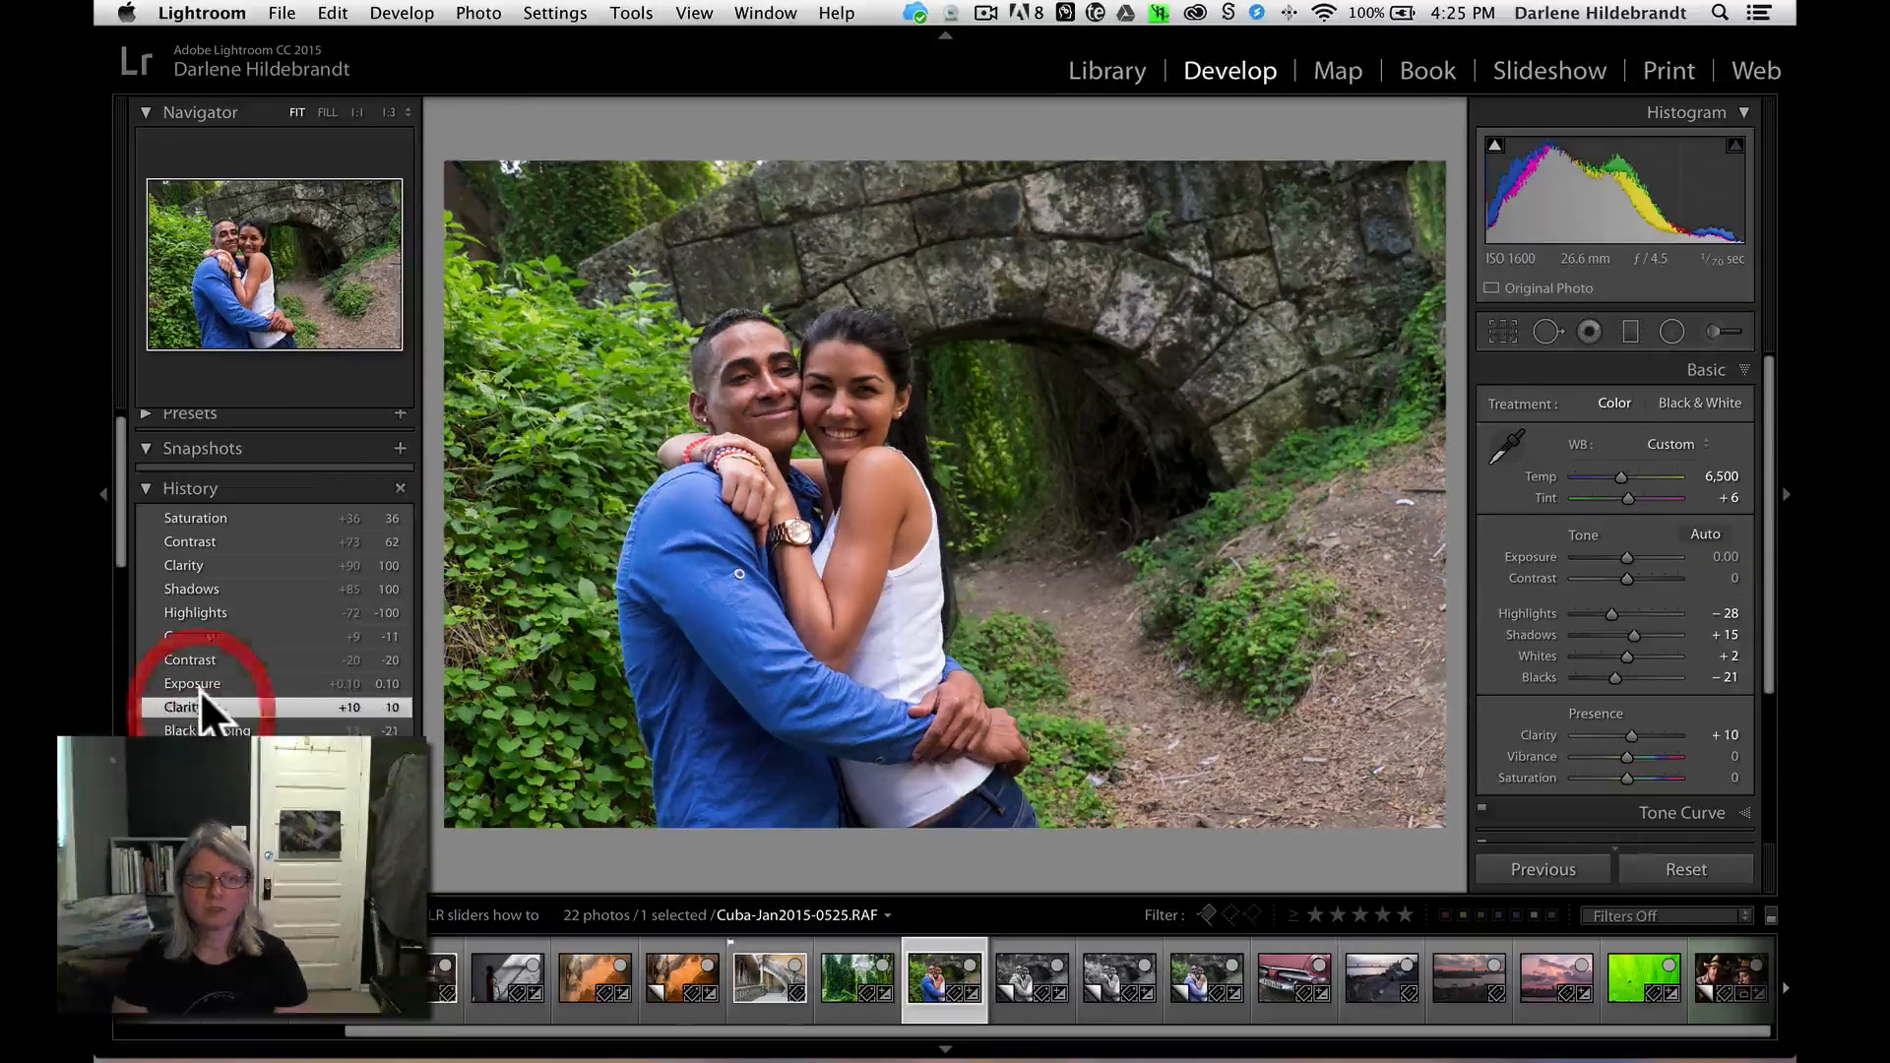
pyautogui.click(202, 684)
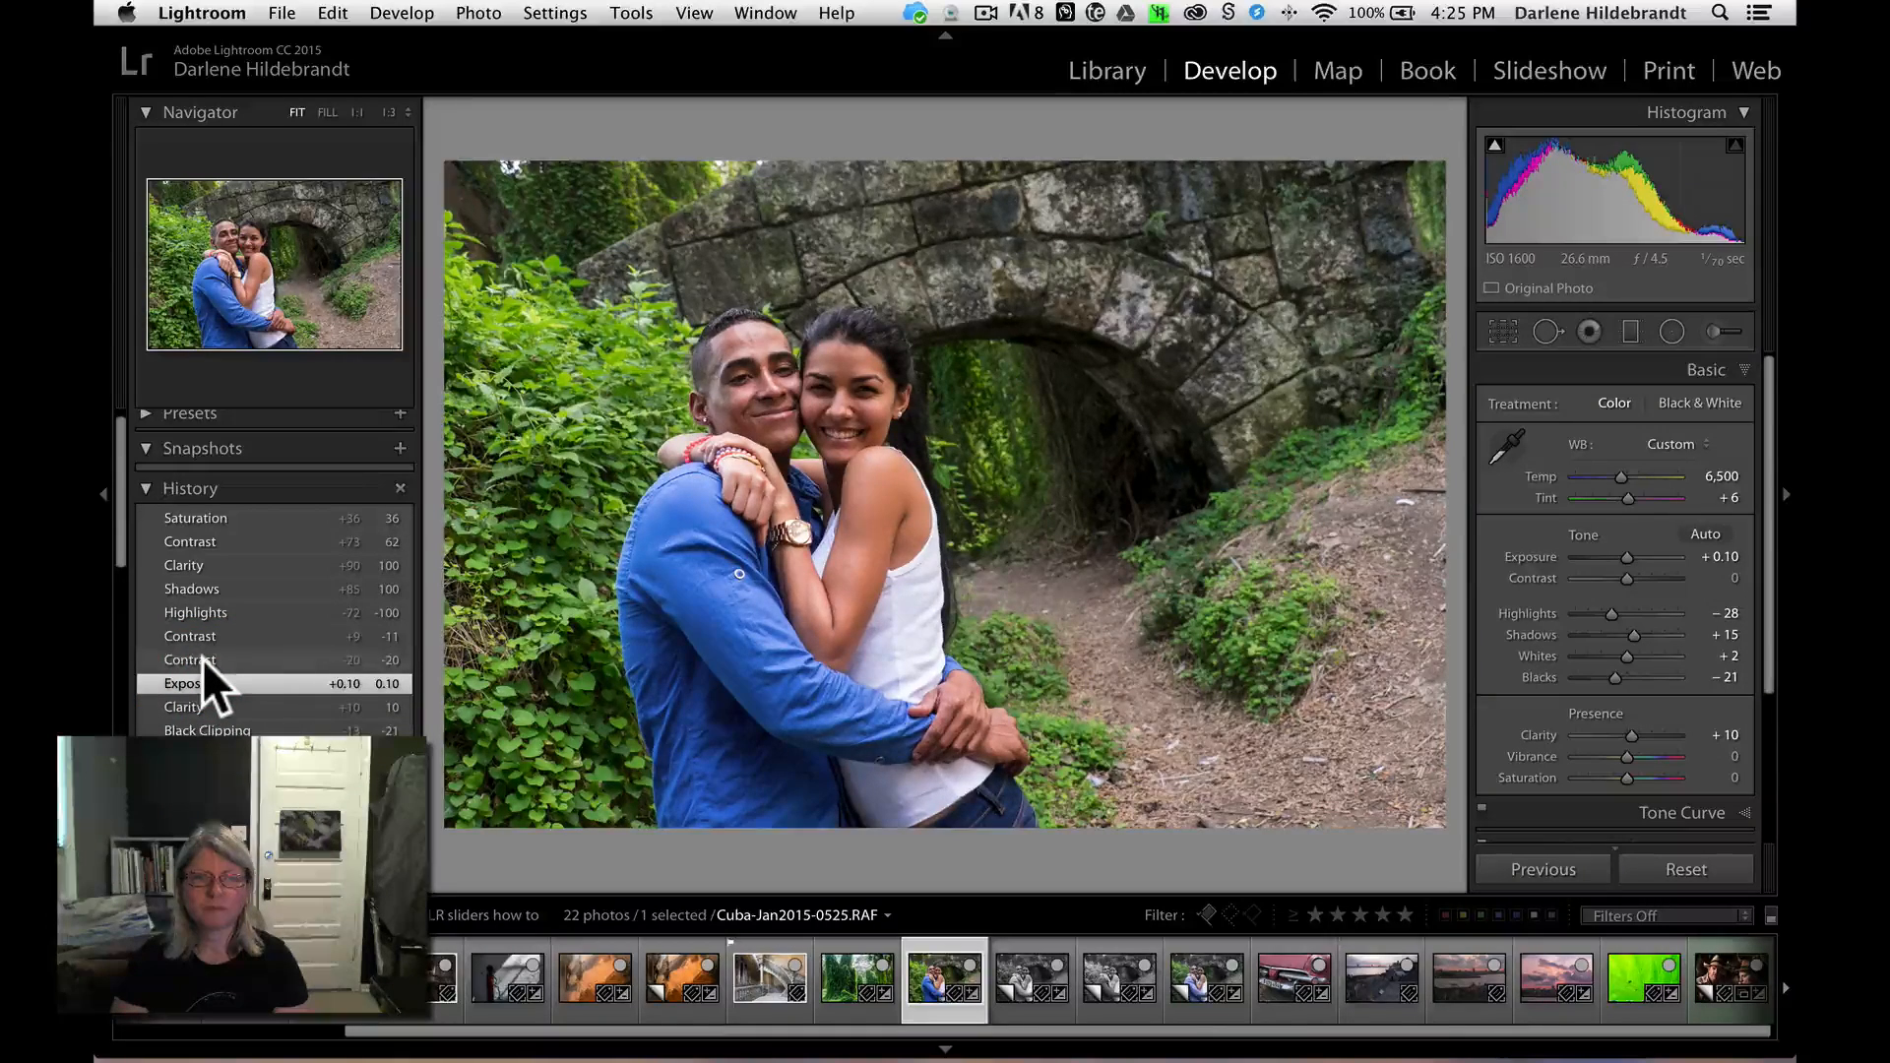
pyautogui.click(202, 660)
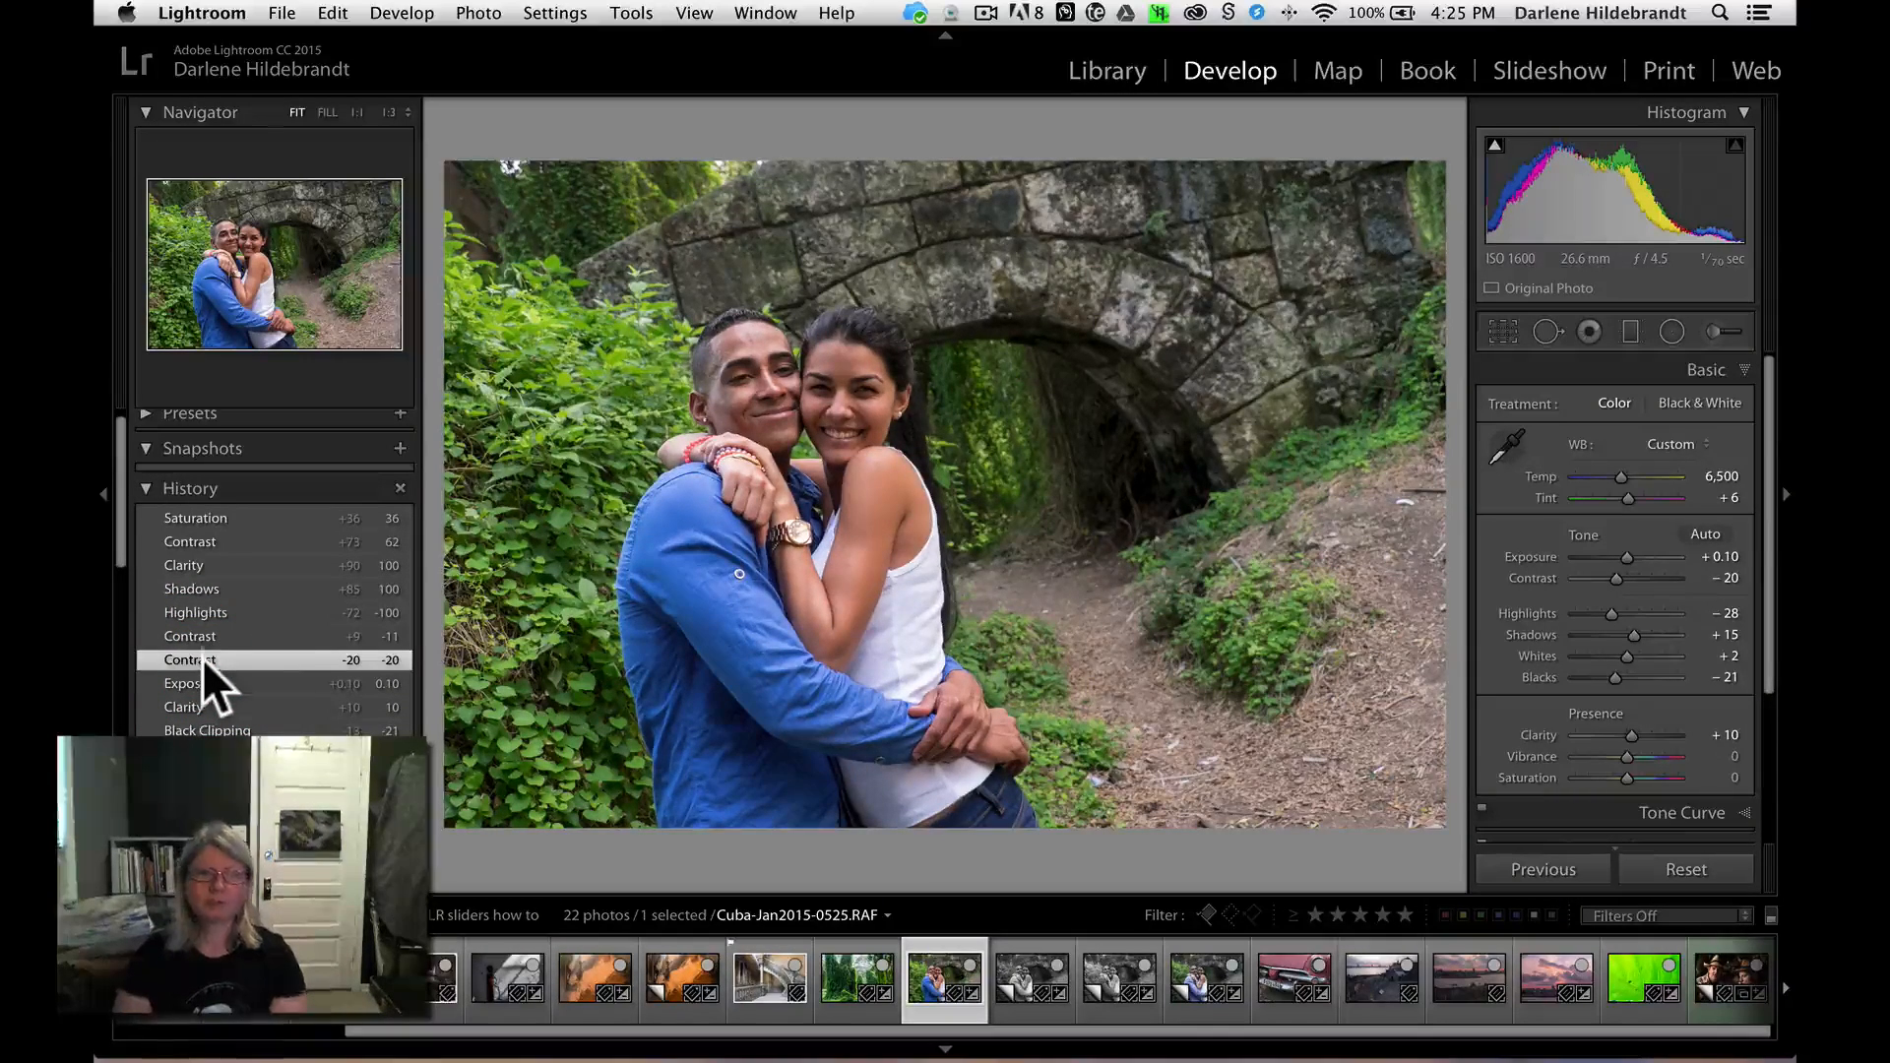
pyautogui.click(202, 633)
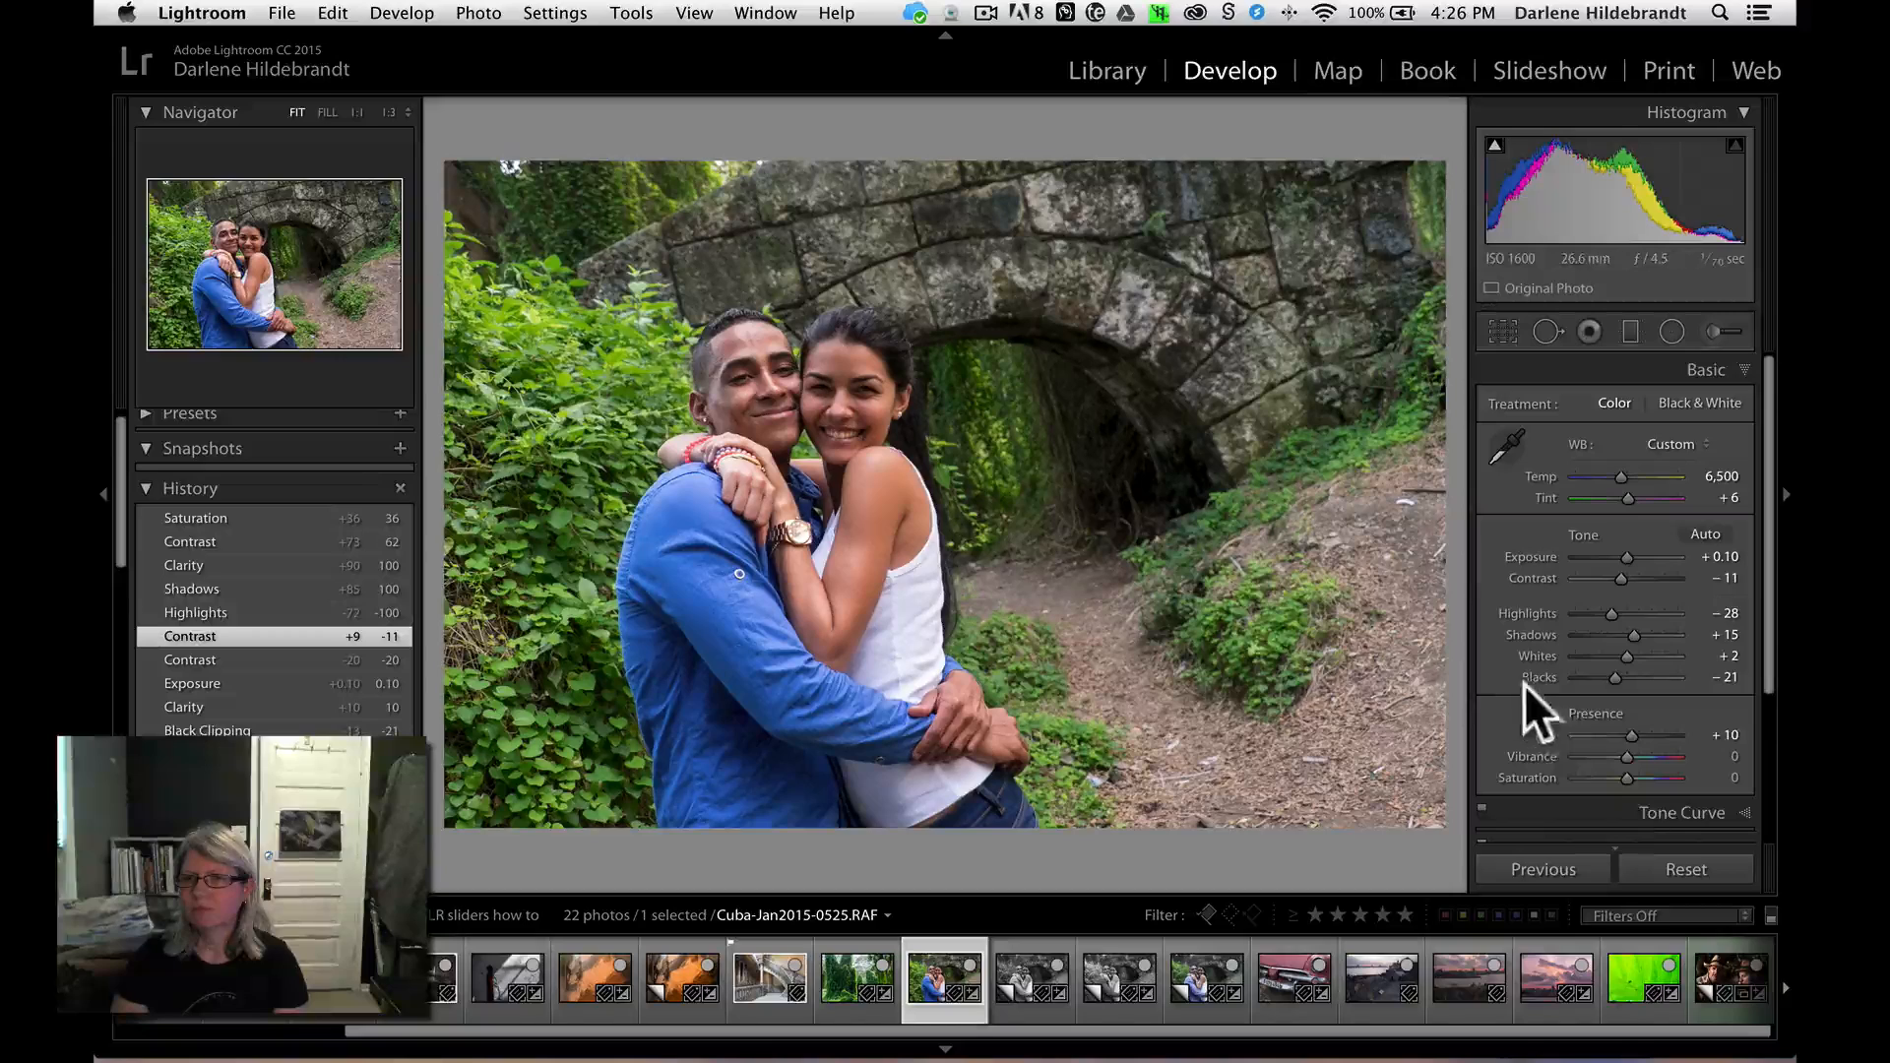
pyautogui.moveTo(1630, 757); pyautogui.dragTo(1637, 758)
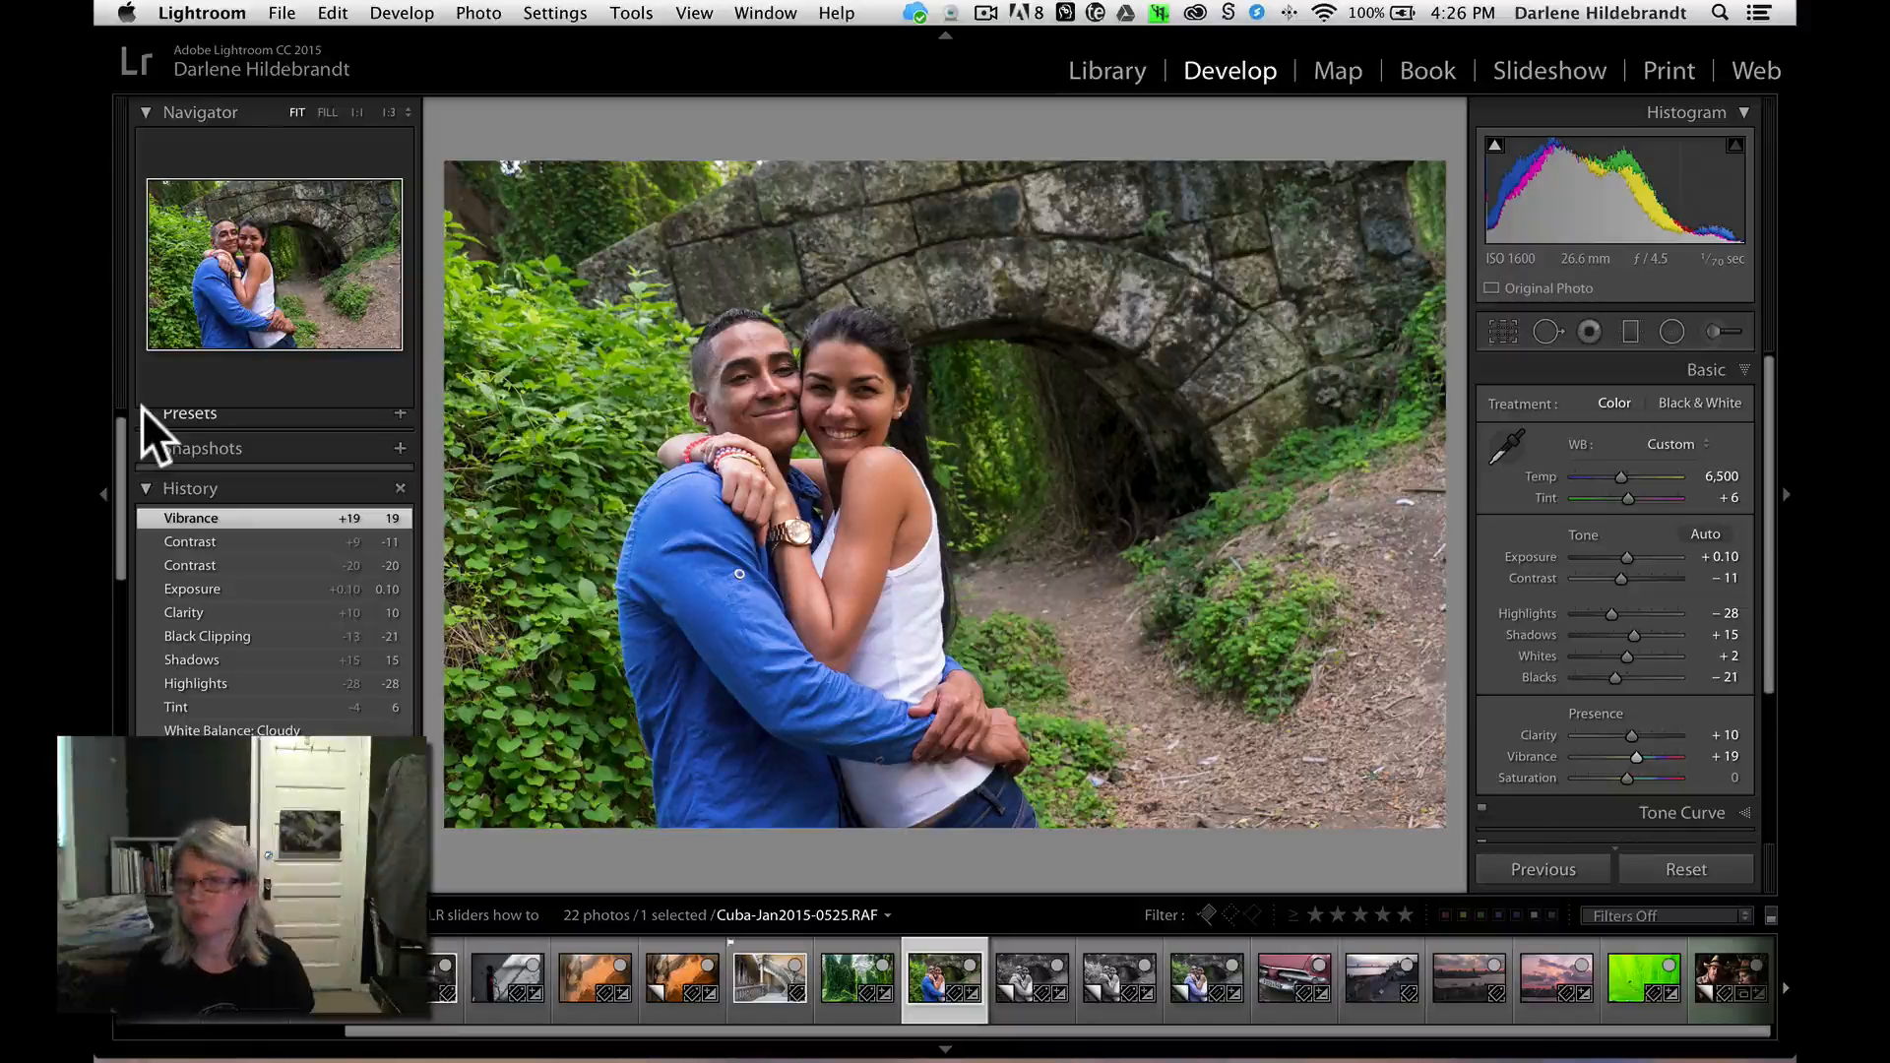
pyautogui.scroll(1, 143, 431)
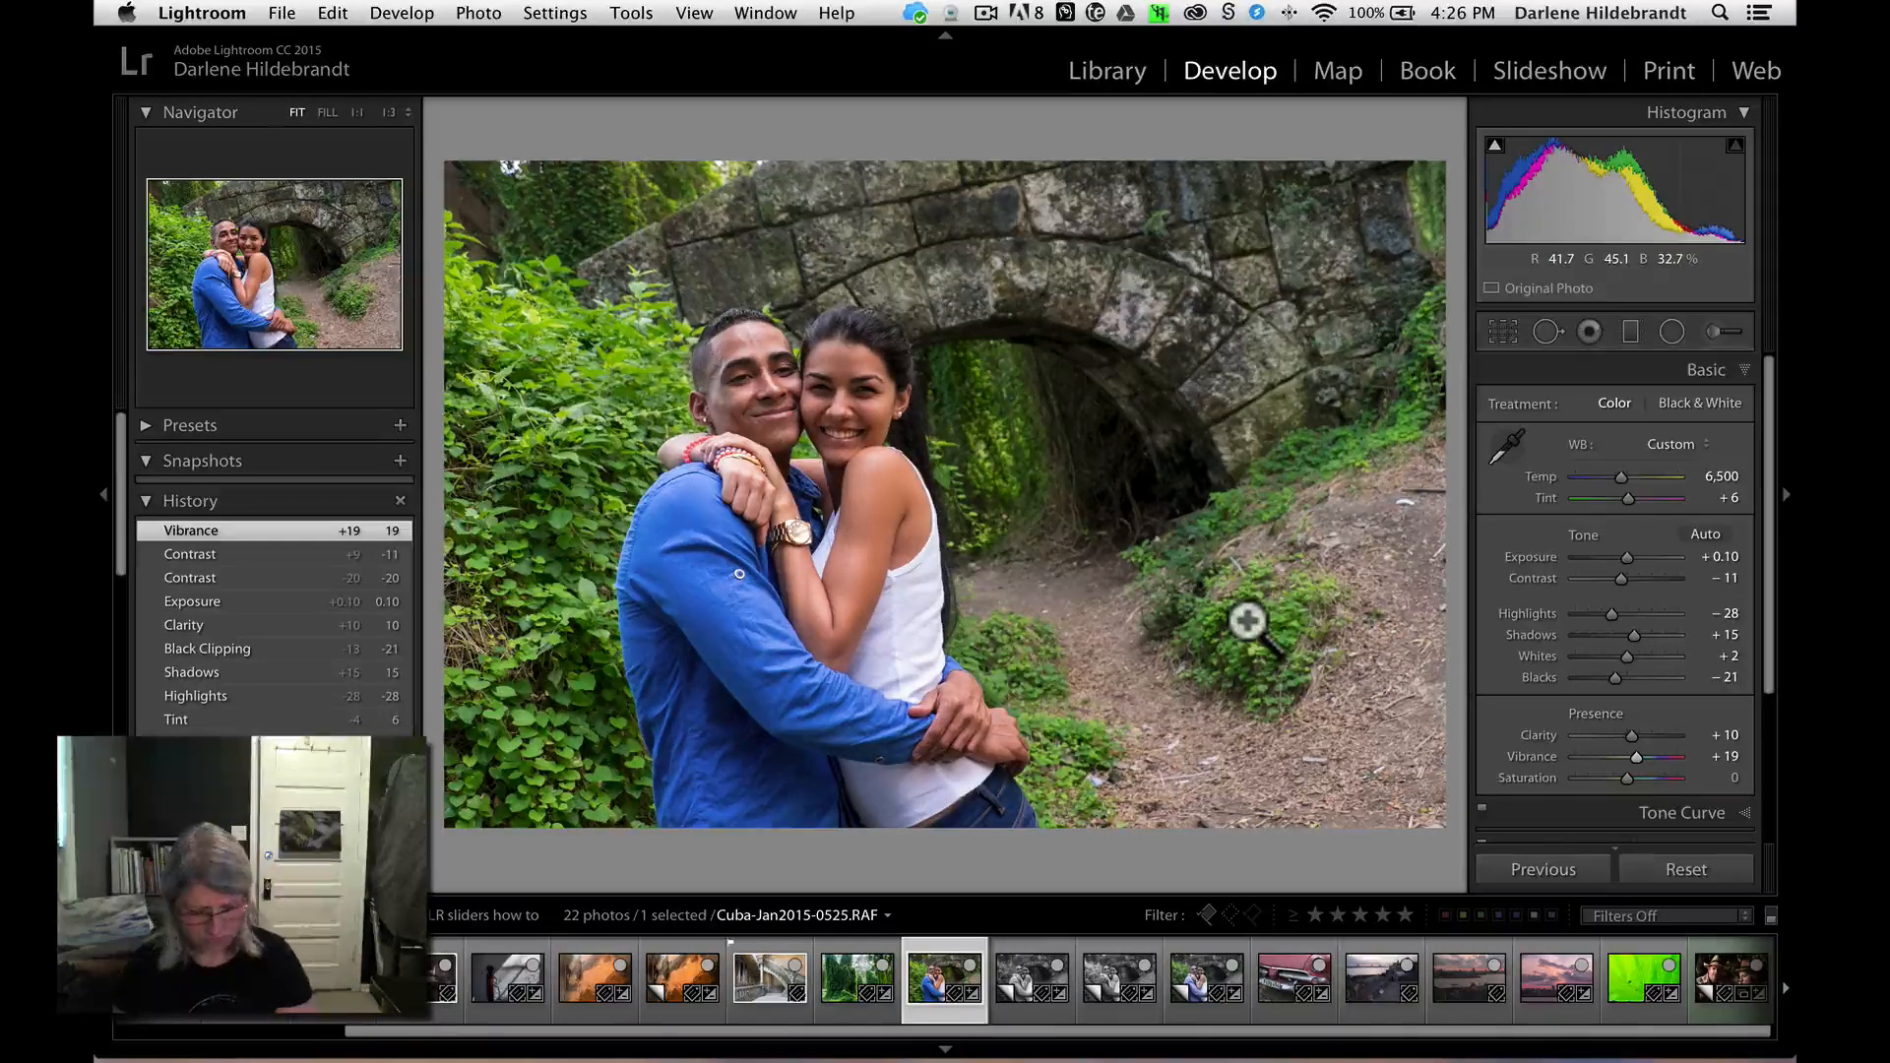
# - Open the sunset photo with the dog on the seawall for developing; set Whites +47, Blacks -19, Clarity +29 and Shadows +100
pyautogui.press('g')
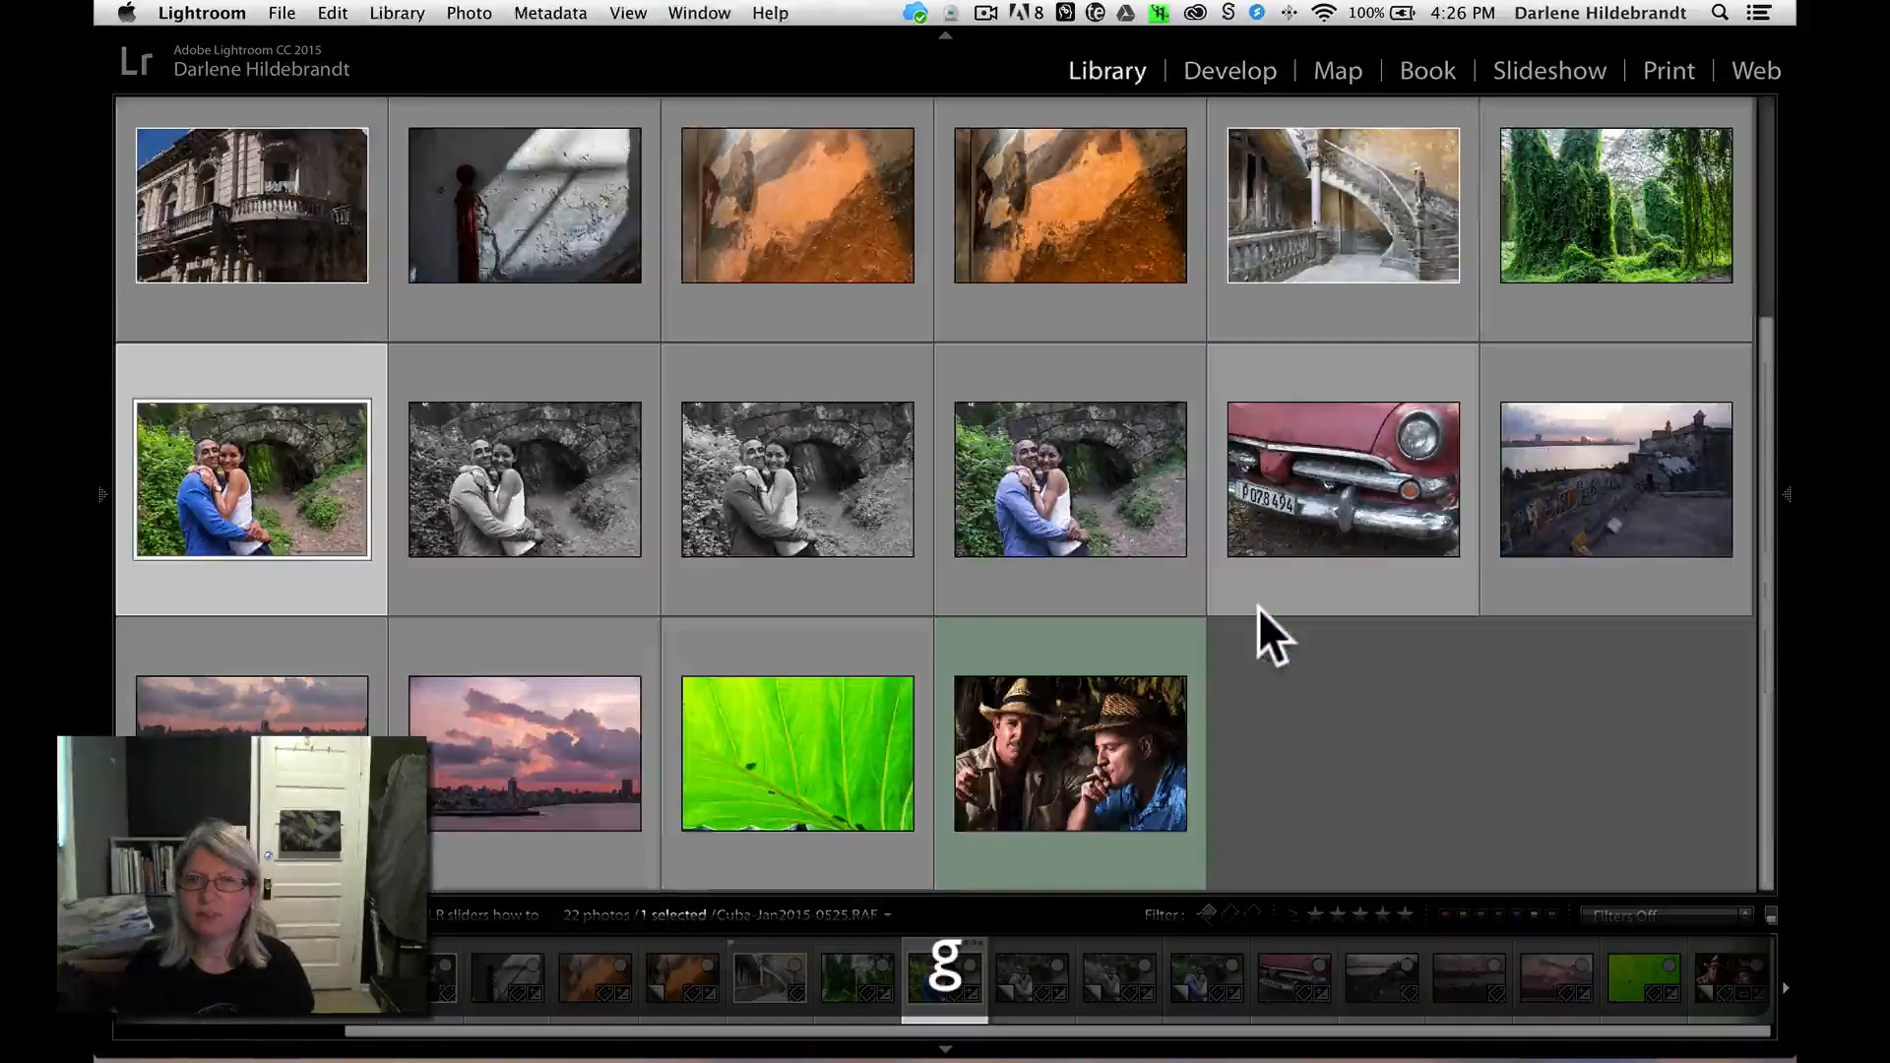
pyautogui.click(202, 702)
pyautogui.press('d')
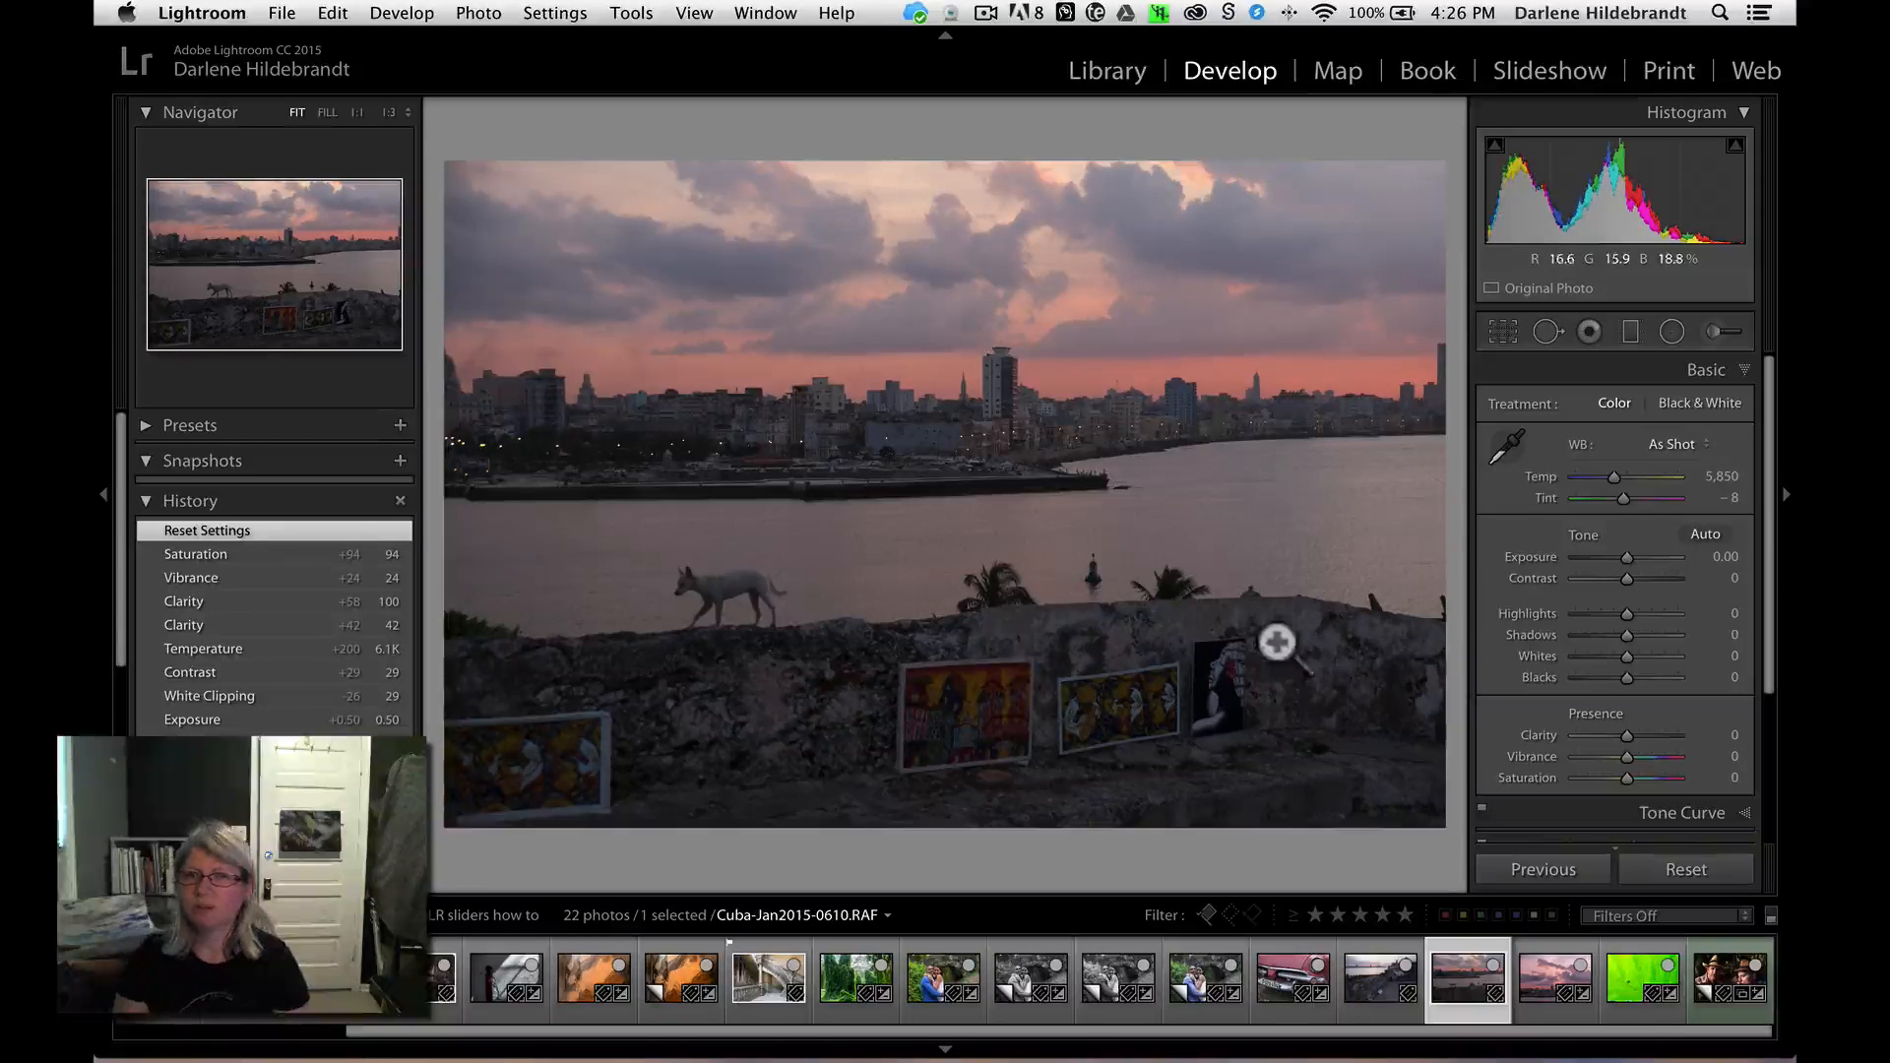
pyautogui.keyDown('alt'); pyautogui.click(1619, 654); pyautogui.keyUp('alt')
pyautogui.moveTo(1620, 654); pyautogui.dragTo(1688, 621)
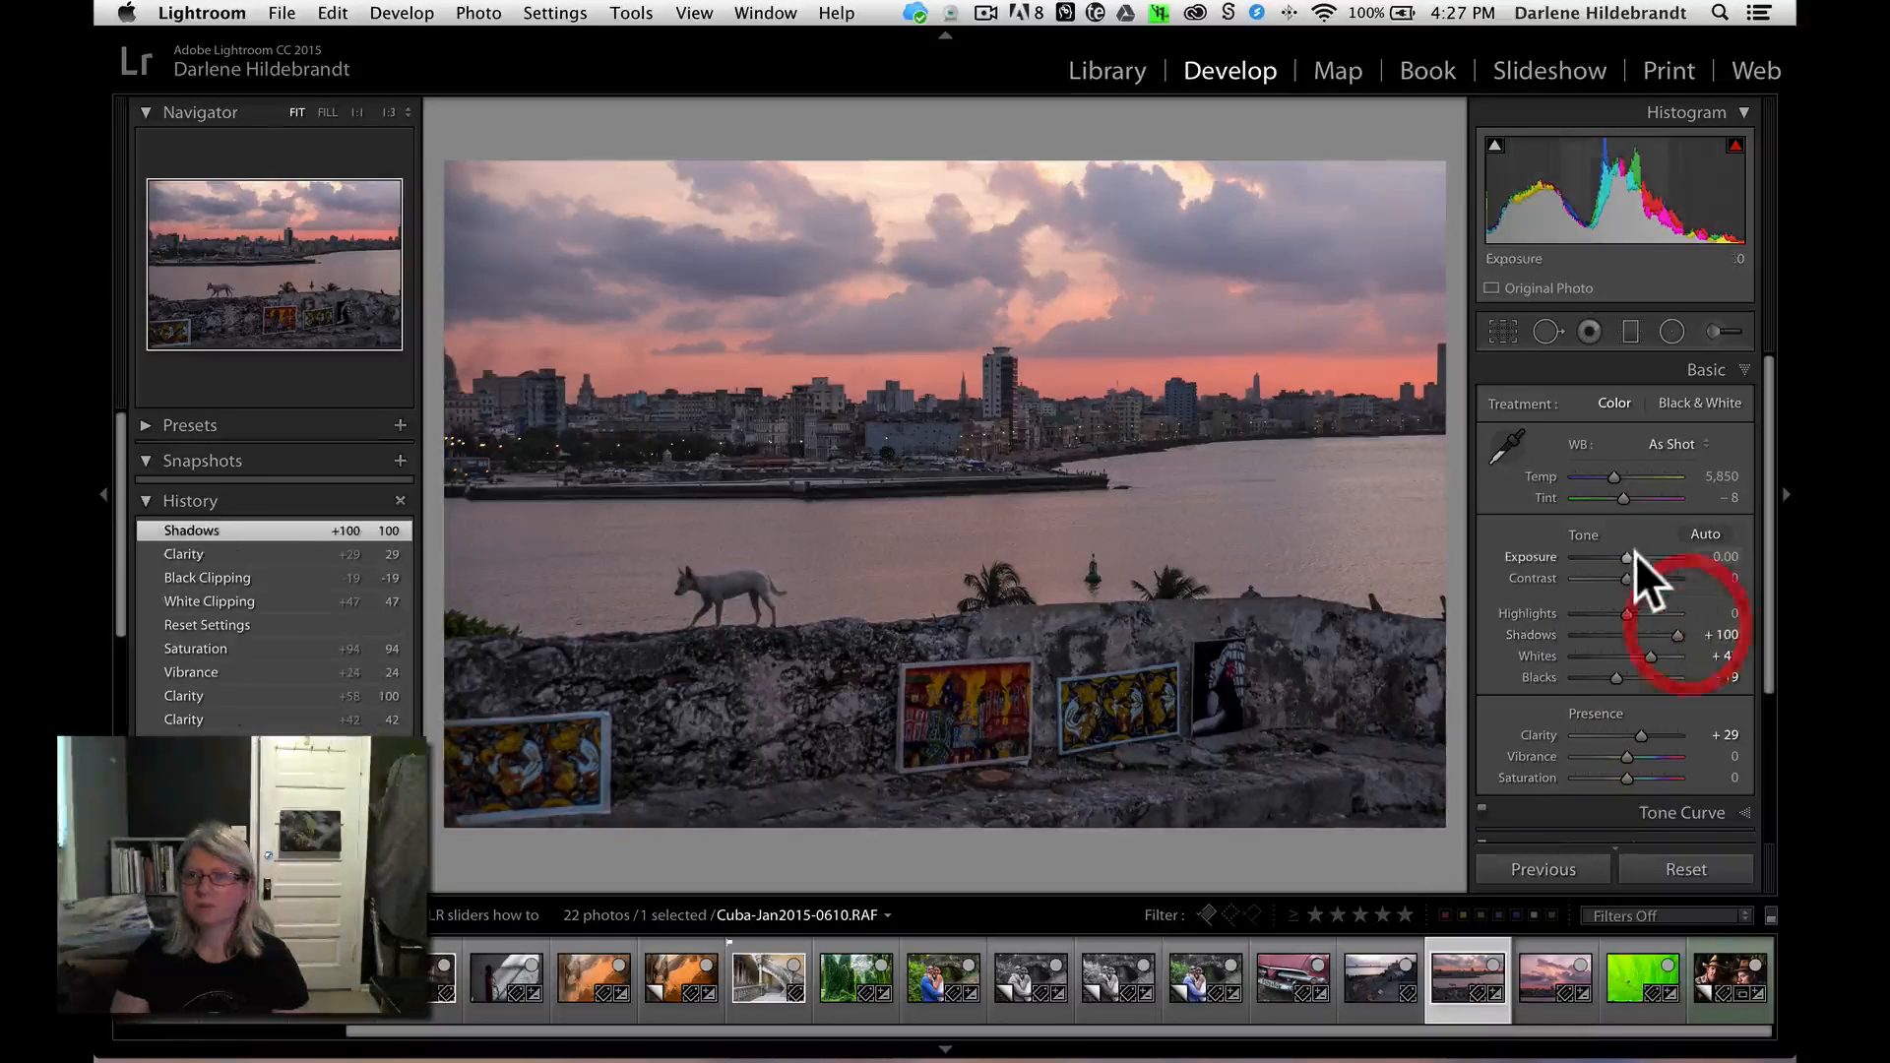
# - Set the sunset photo's Exposure to +0.35, Highlights to -100, Tint to +3 and Temp to 6,200, and compare it with the before view
pyautogui.moveTo(1627, 554); pyautogui.dragTo(1537, 602)
pyautogui.moveTo(1695, 497)
pyautogui.mouseDown()
pyautogui.moveTo(1721, 478)
pyautogui.moveTo(1703, 479)
pyautogui.mouseUp()
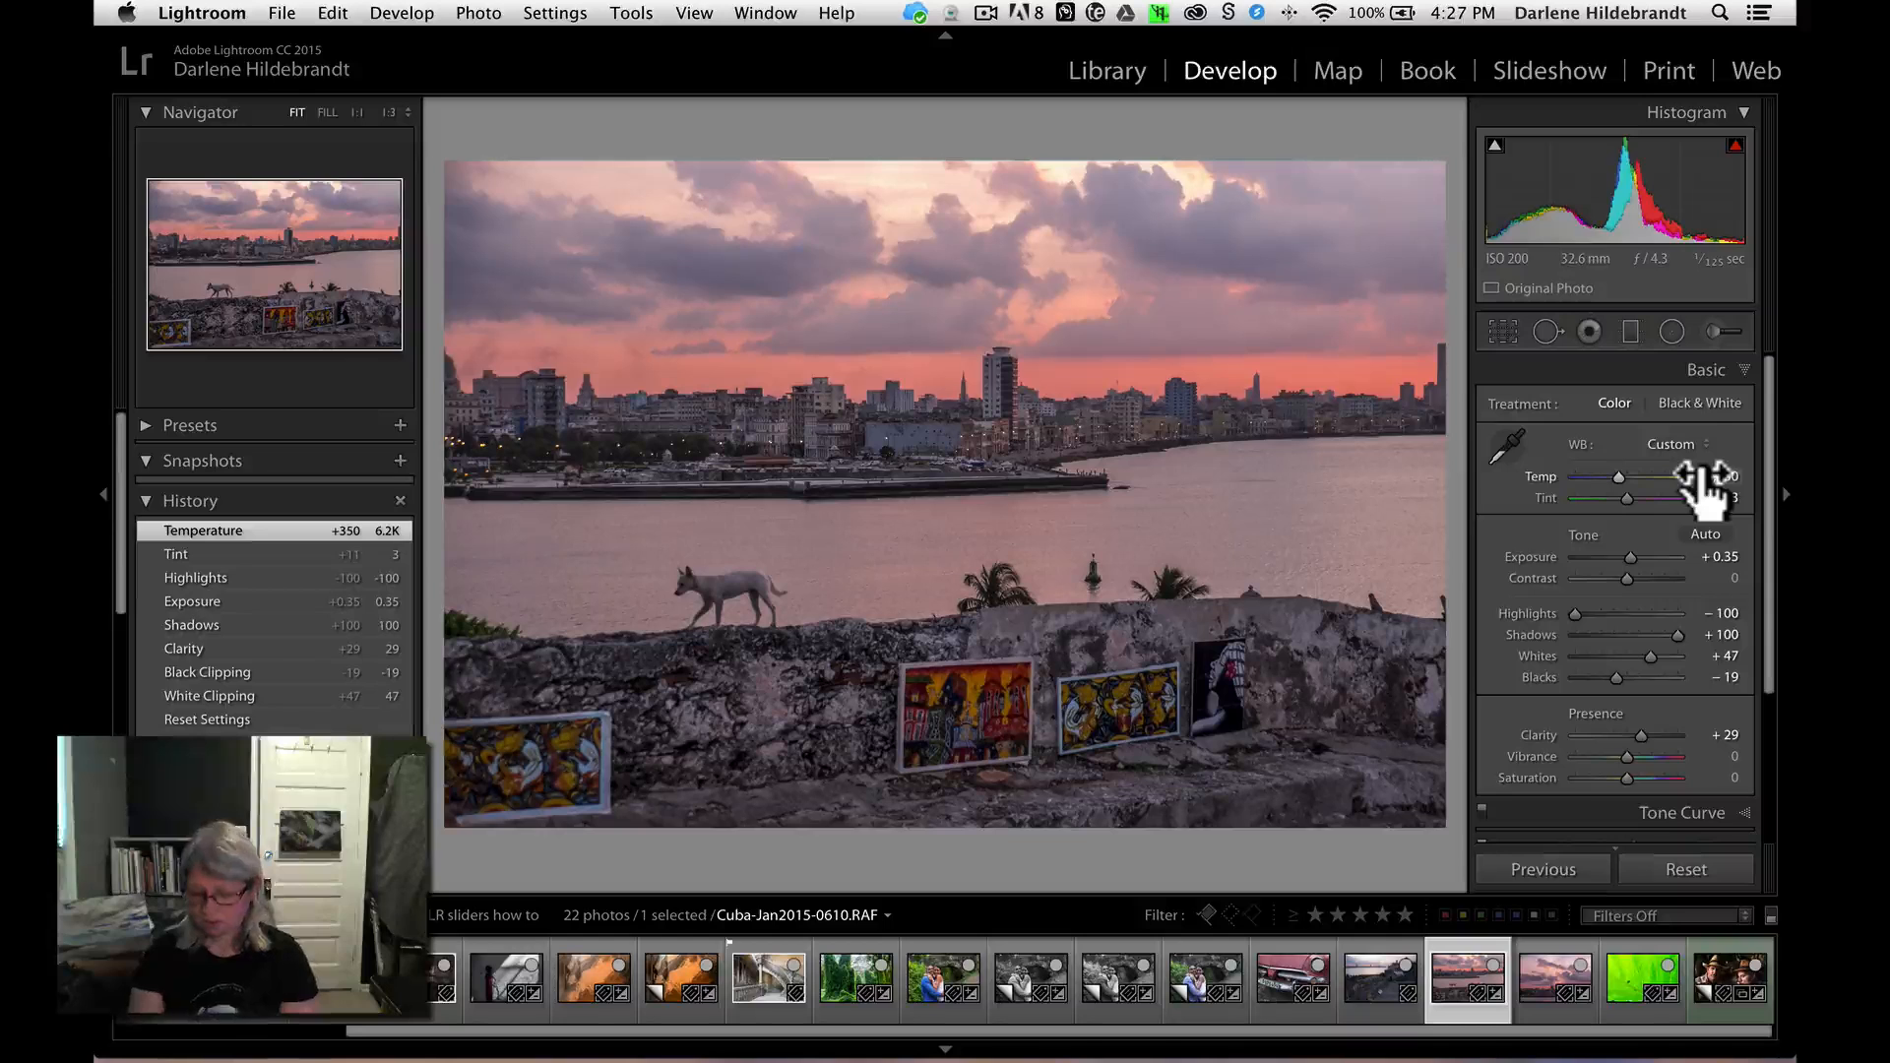
pyautogui.press('\\')
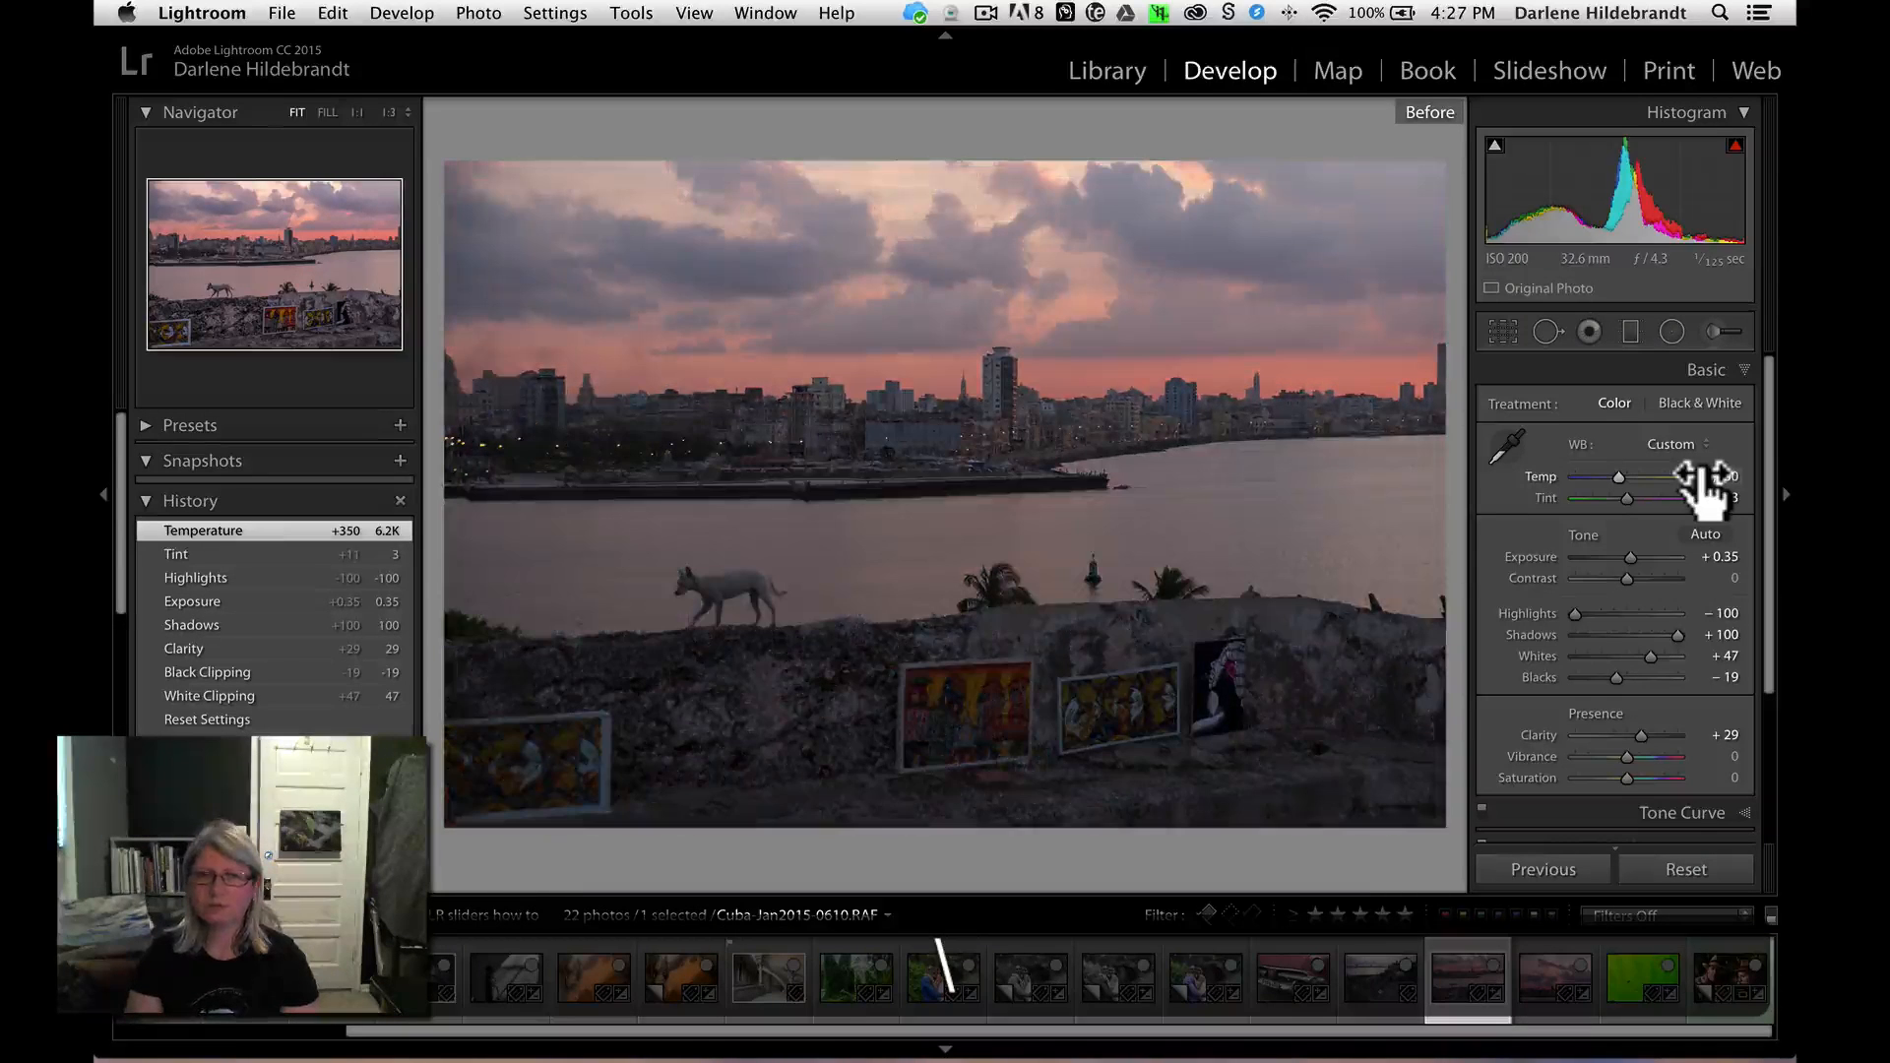
pyautogui.press('\\')
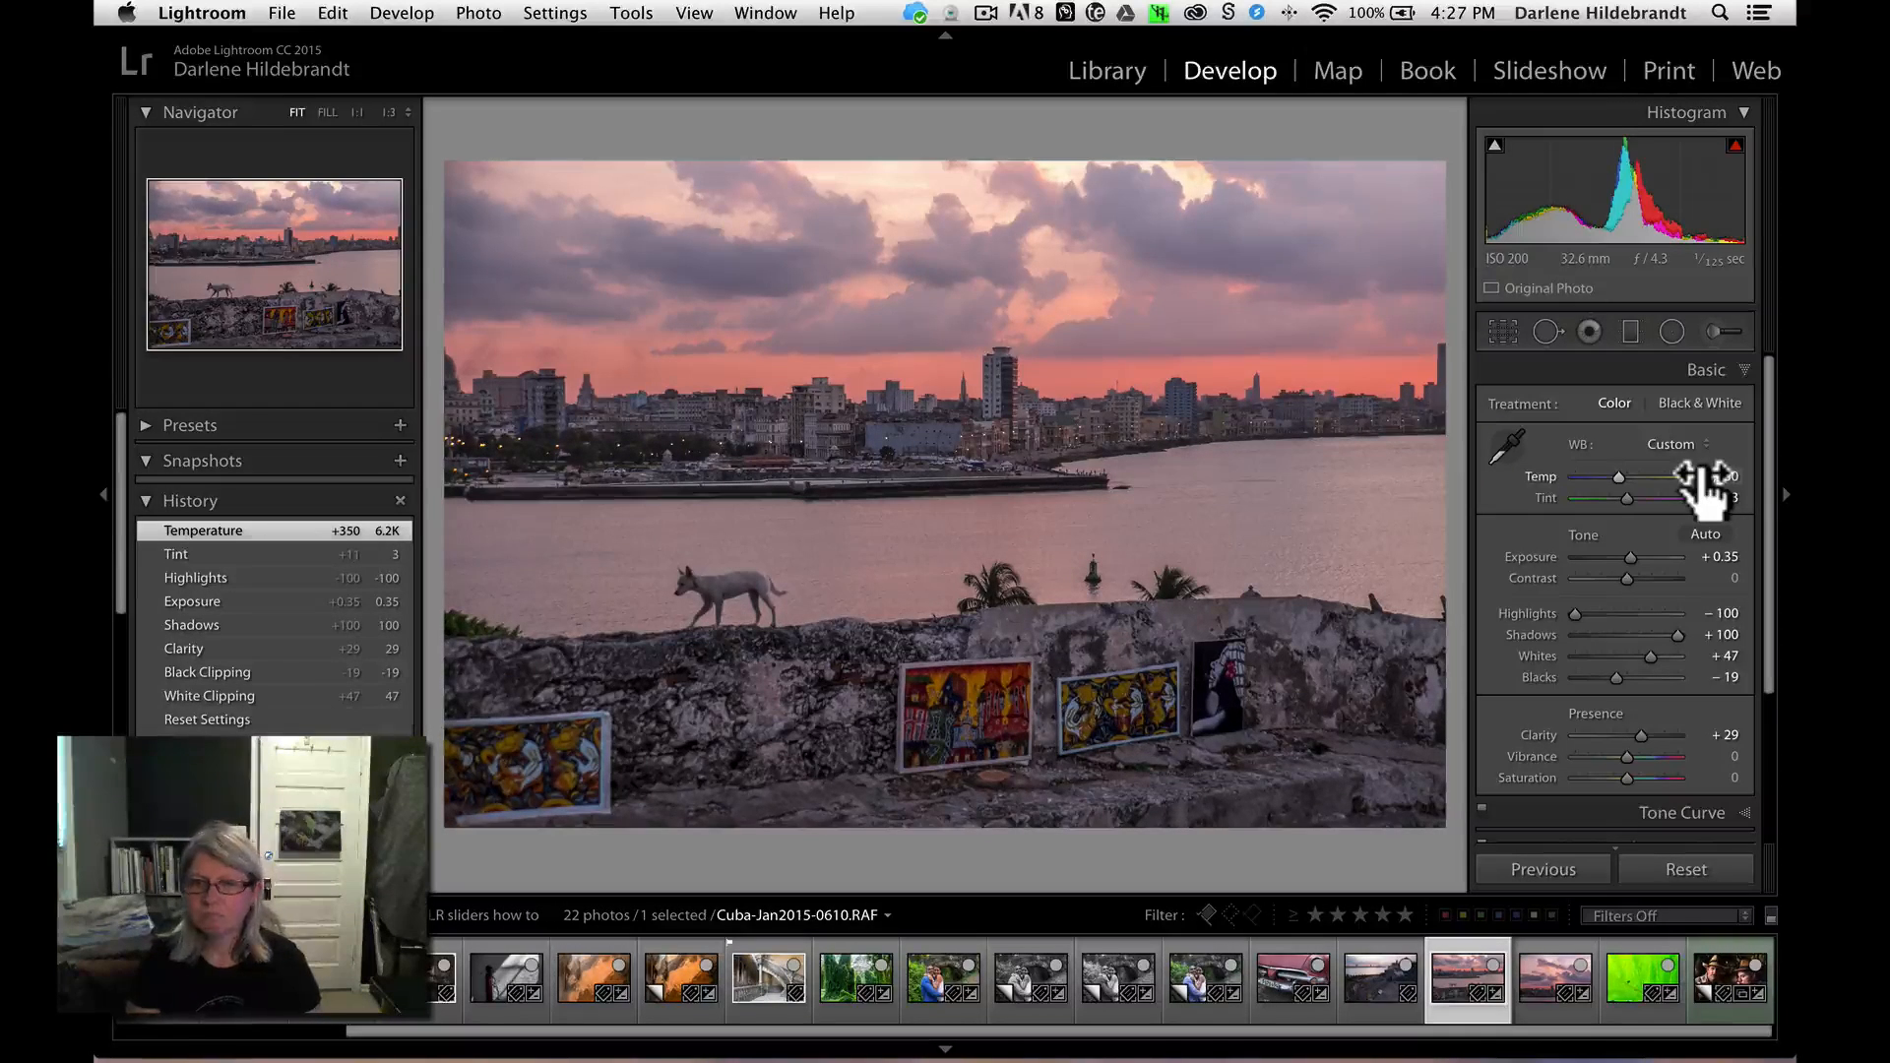
# - Create a virtual copy of the sunset photo and exaggerate it with Clarity +100, Saturation +52, Contrast +14, Blacks -40 and Whites +49
pyautogui.press('super+apostrophe')
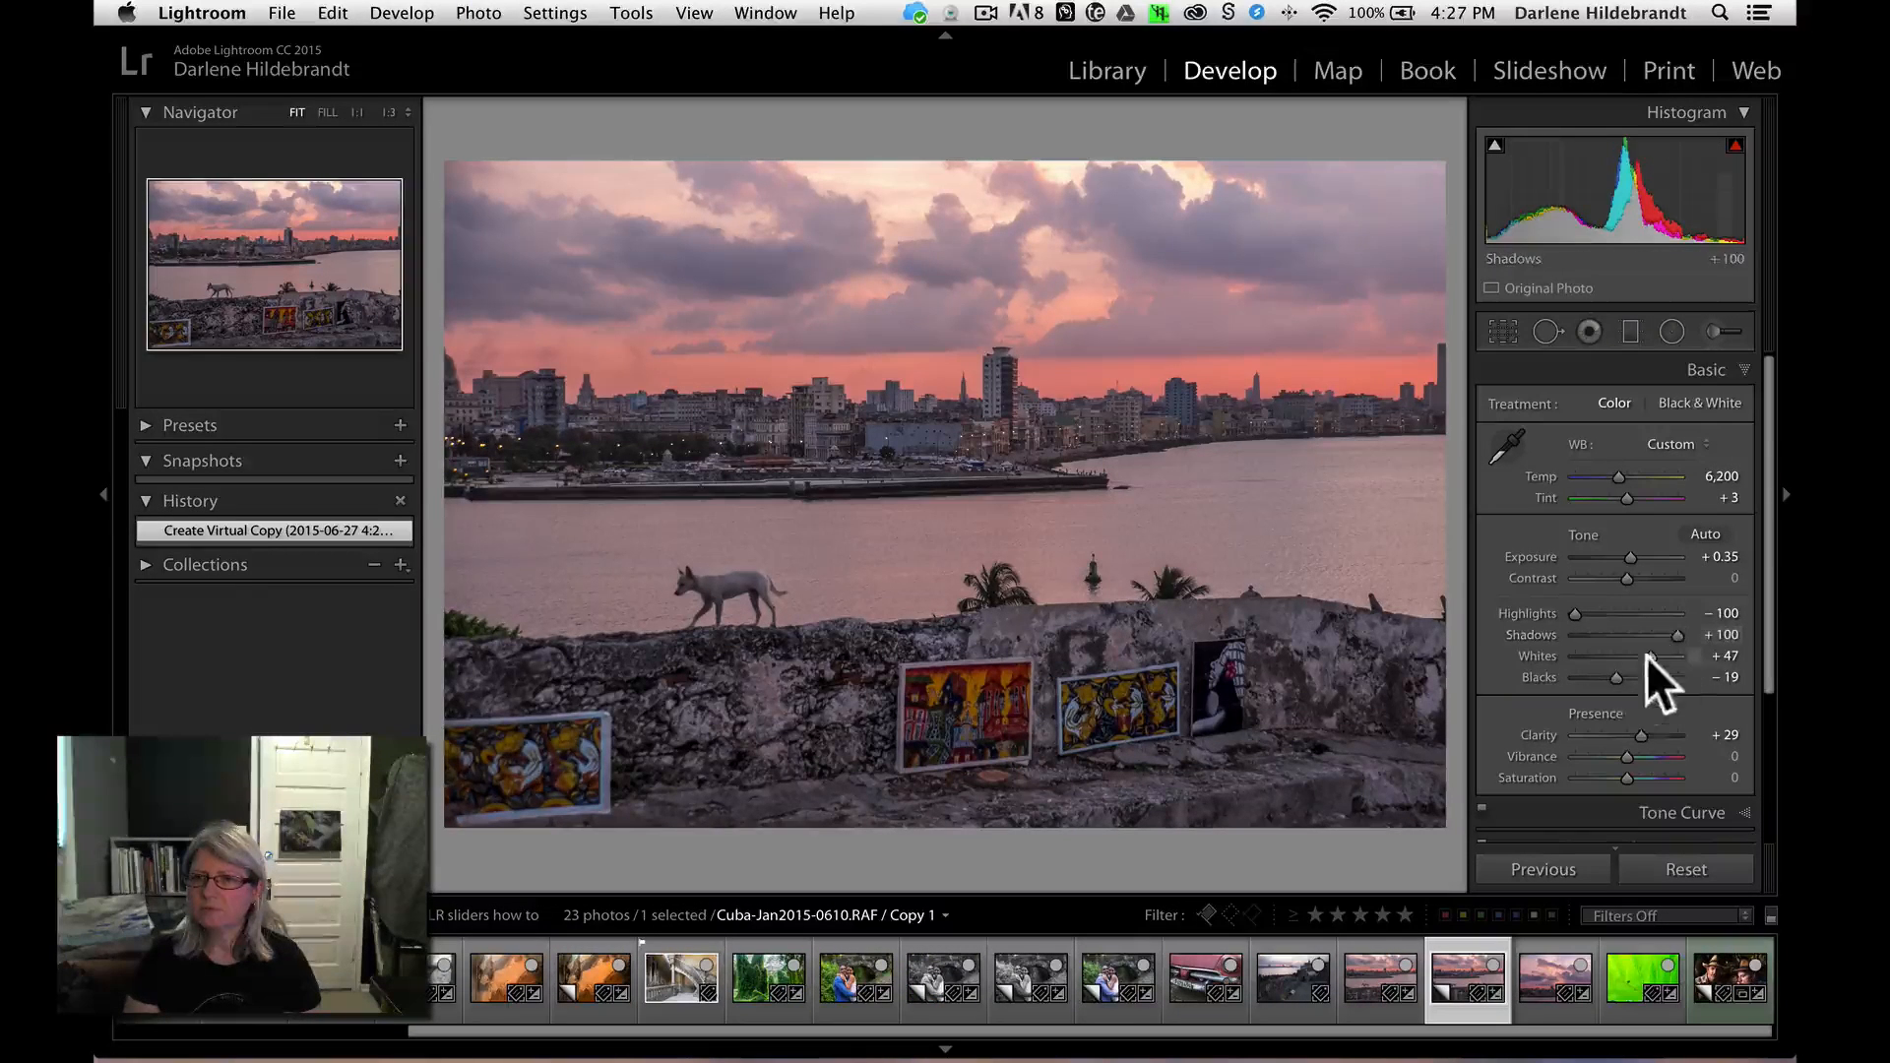
pyautogui.moveTo(1637, 735)
pyautogui.mouseDown()
pyautogui.moveTo(1708, 751)
pyautogui.moveTo(1650, 767)
pyautogui.mouseUp()
pyautogui.moveTo(1627, 577)
pyautogui.mouseDown()
pyautogui.moveTo(1654, 578)
pyautogui.moveTo(1630, 566)
pyautogui.mouseUp()
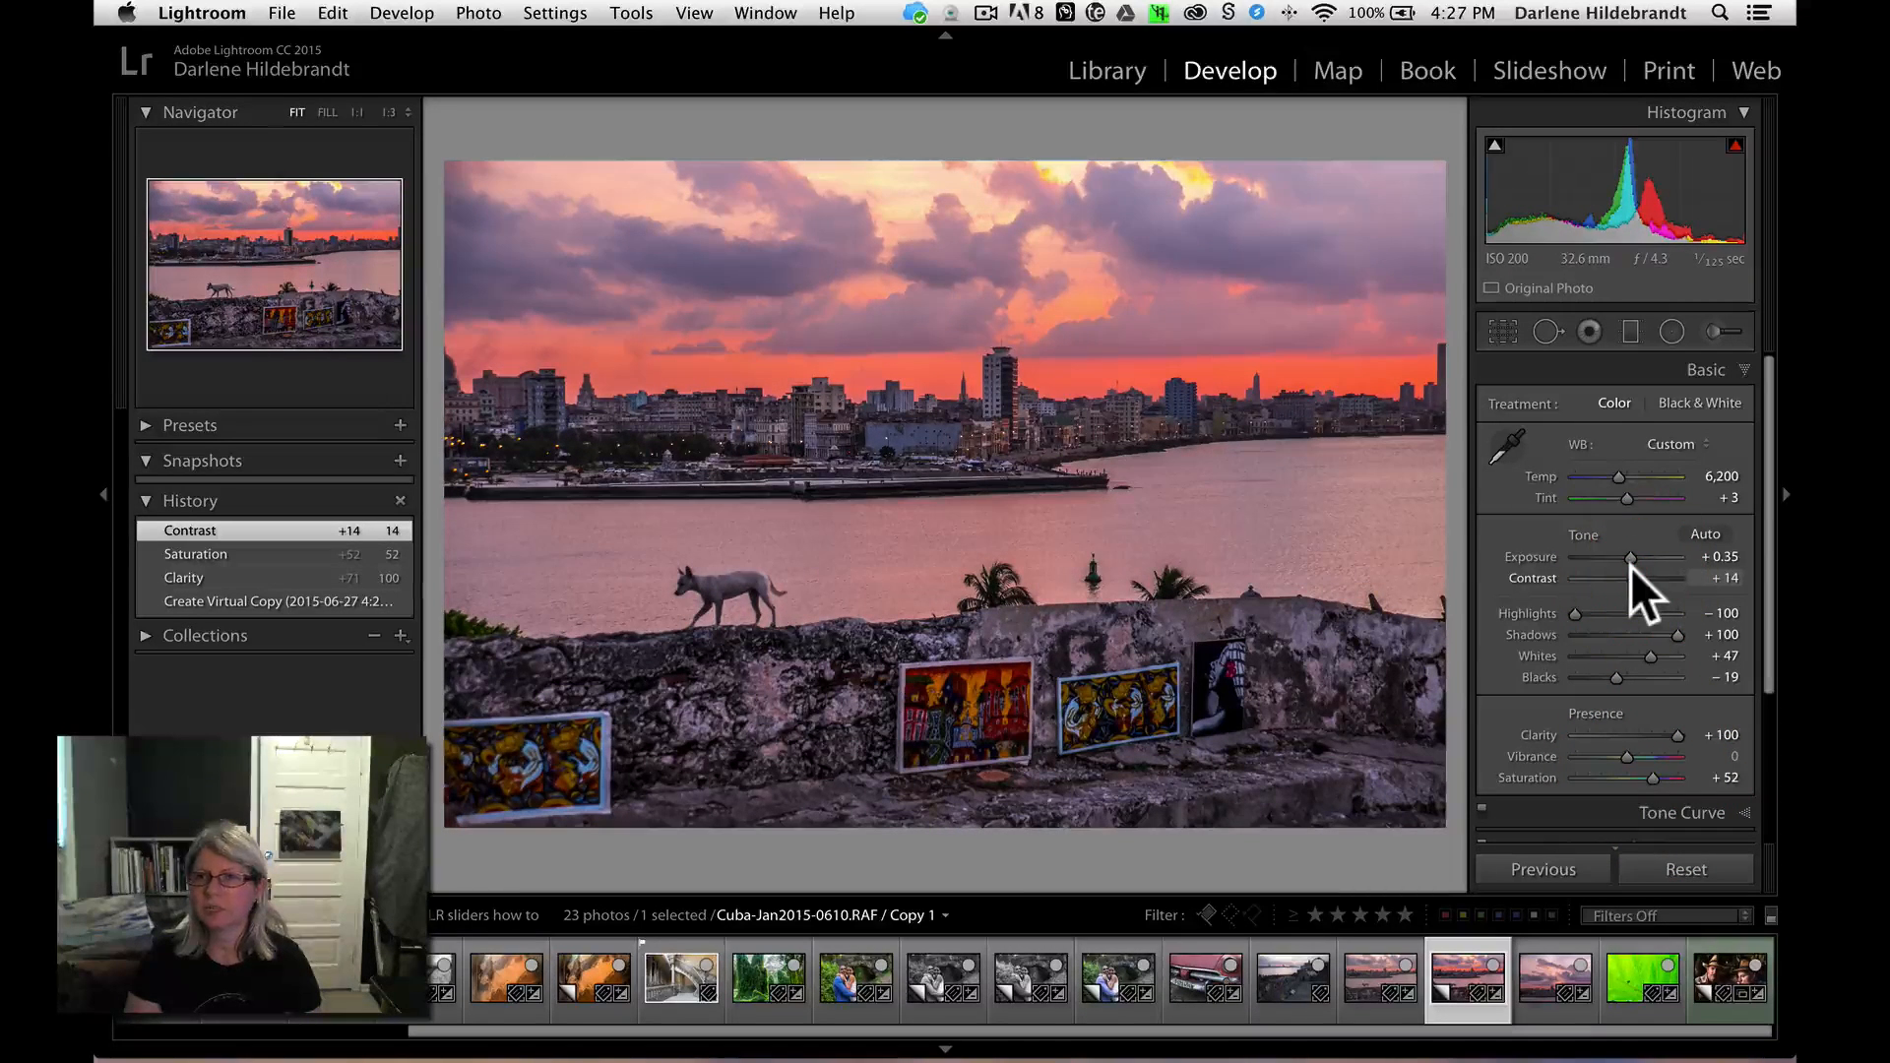
pyautogui.moveTo(1616, 678); pyautogui.dragTo(1649, 651)
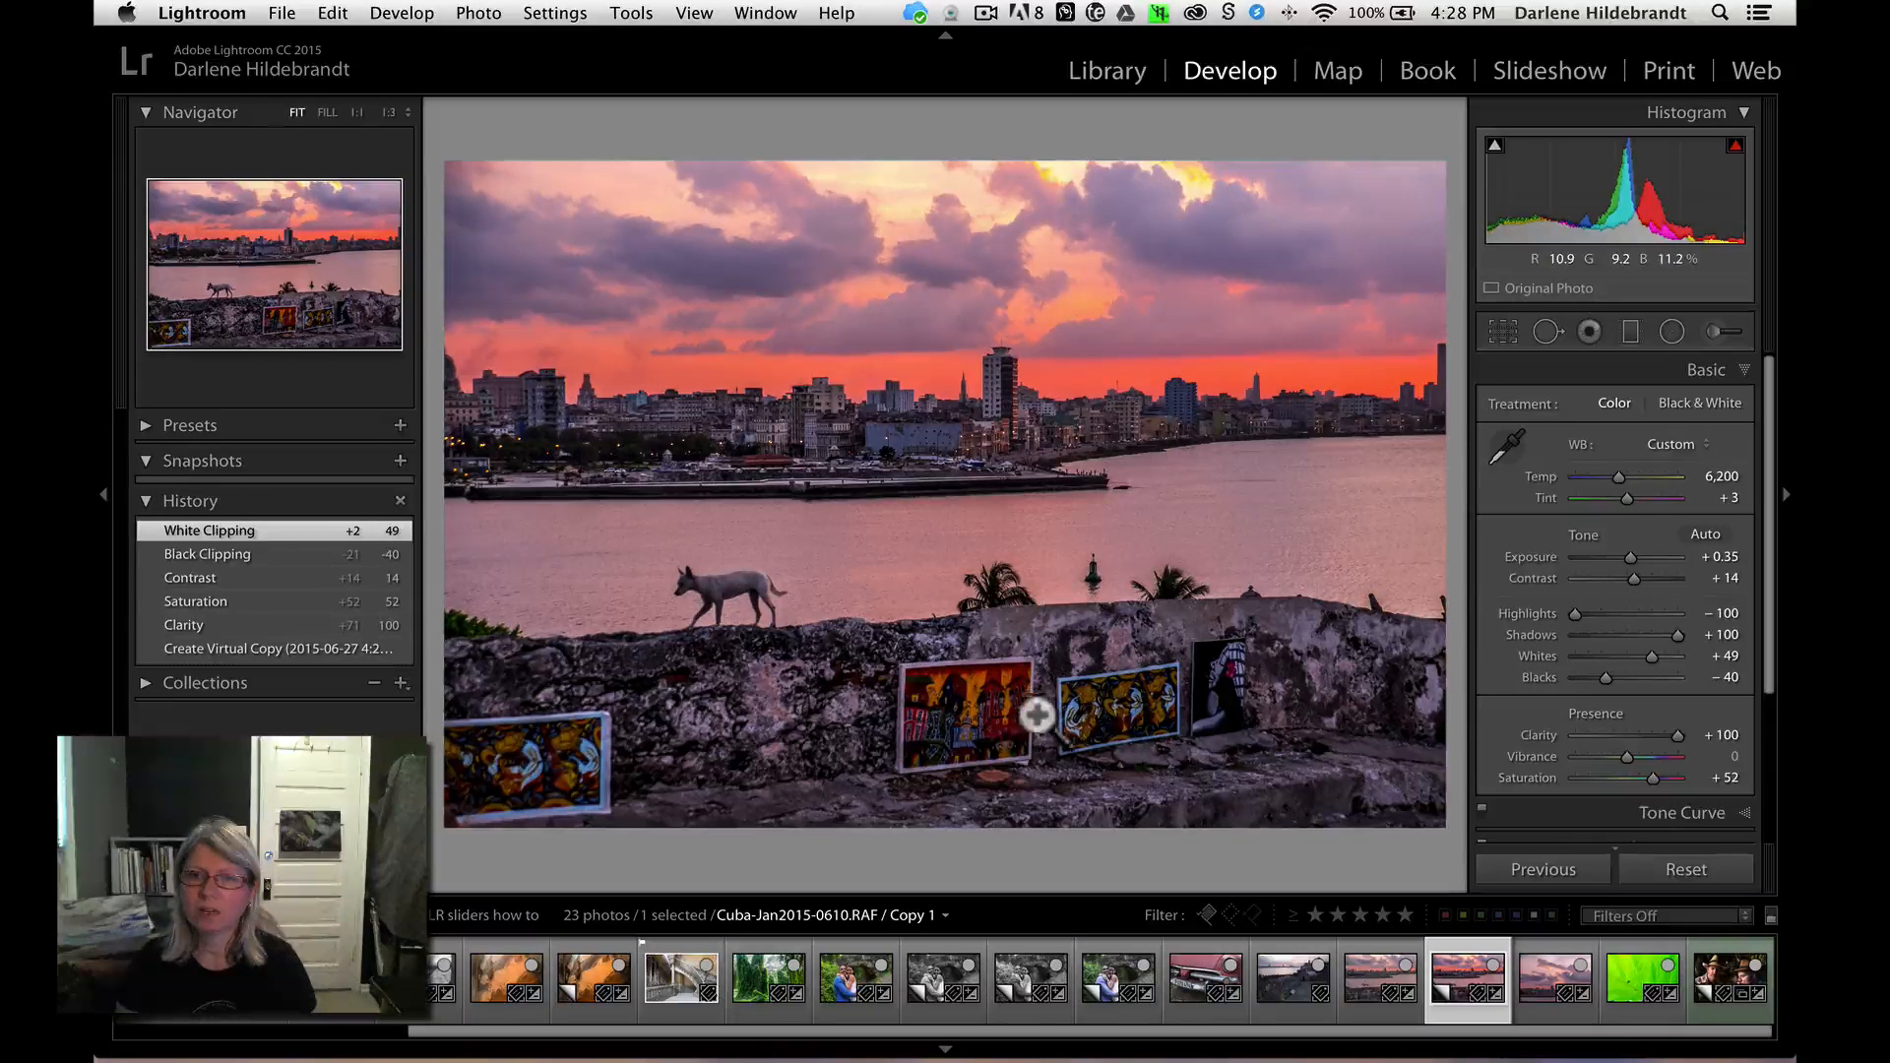
# - Set the original sunset photo's Blacks to -41 and Whites to +55, and compare it with the exaggerated virtual copy
pyautogui.press('Left')
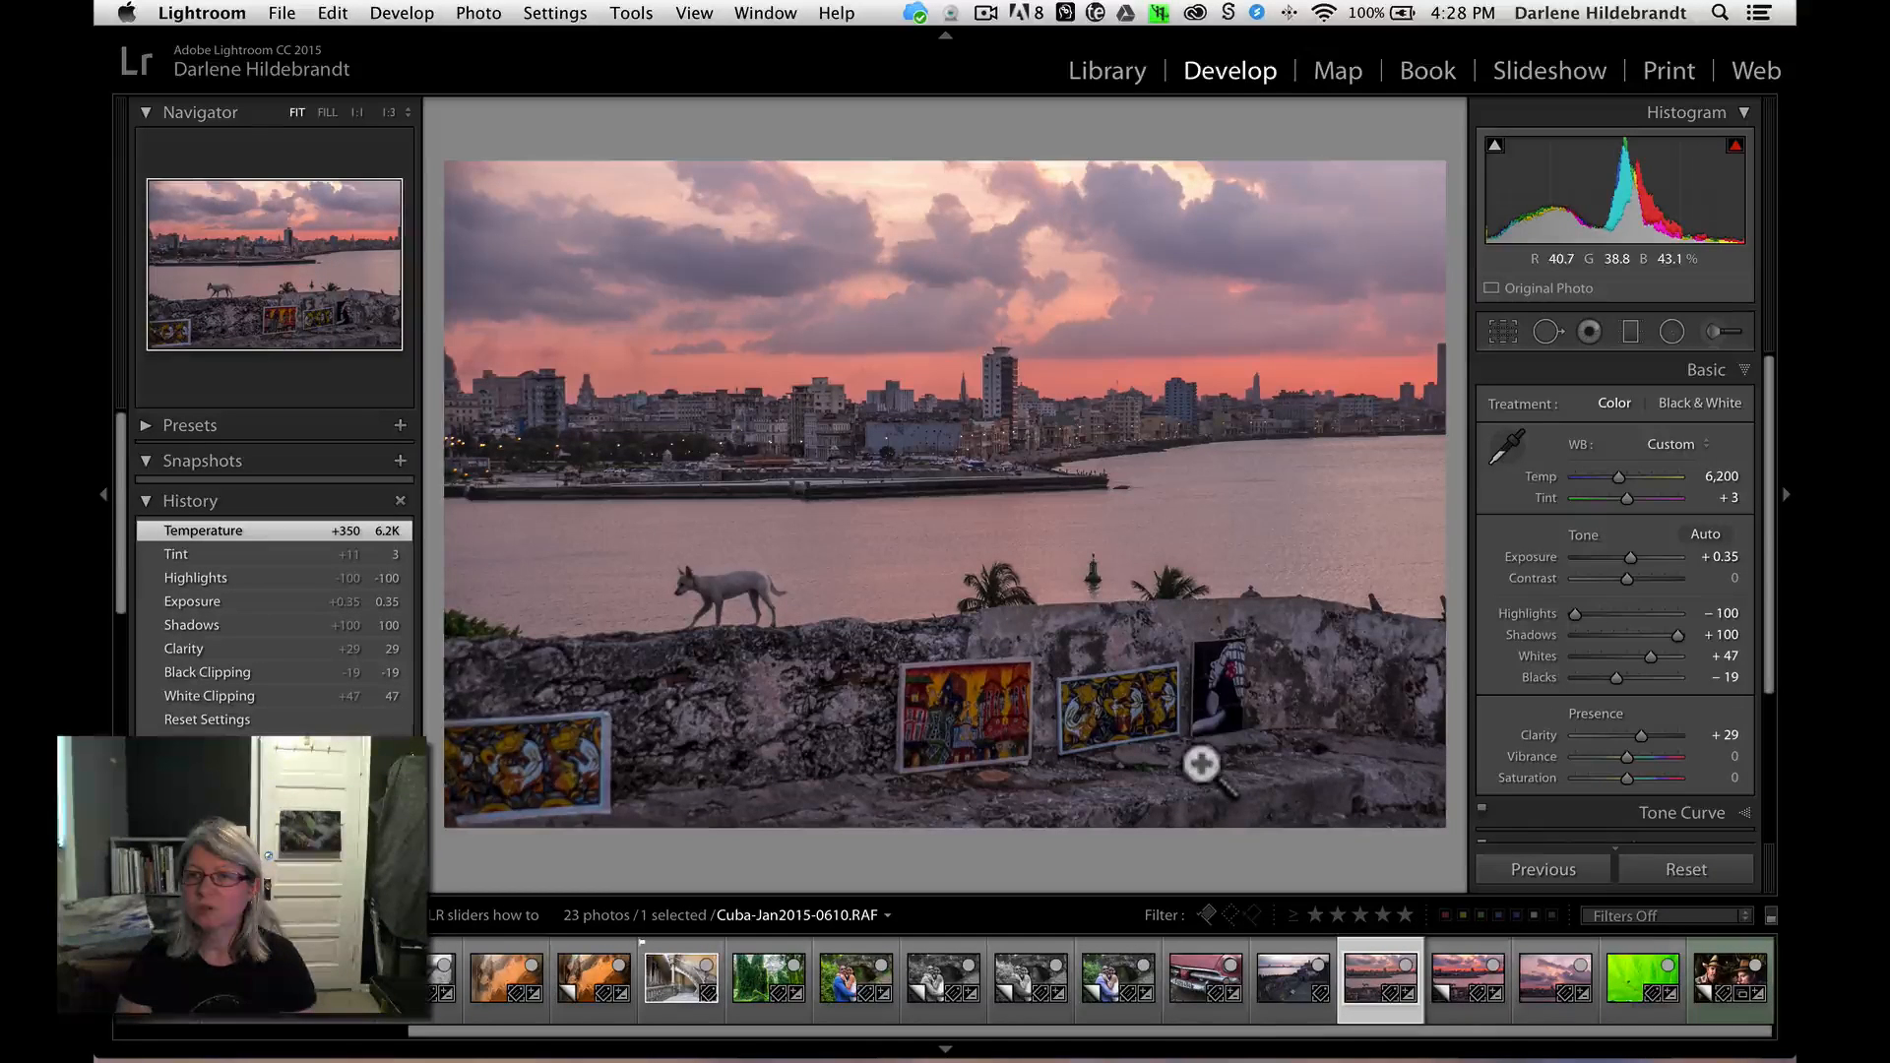
pyautogui.keyDown('alt'); pyautogui.moveTo(1617, 676); pyautogui.dragTo(1649, 651); pyautogui.keyUp('alt')
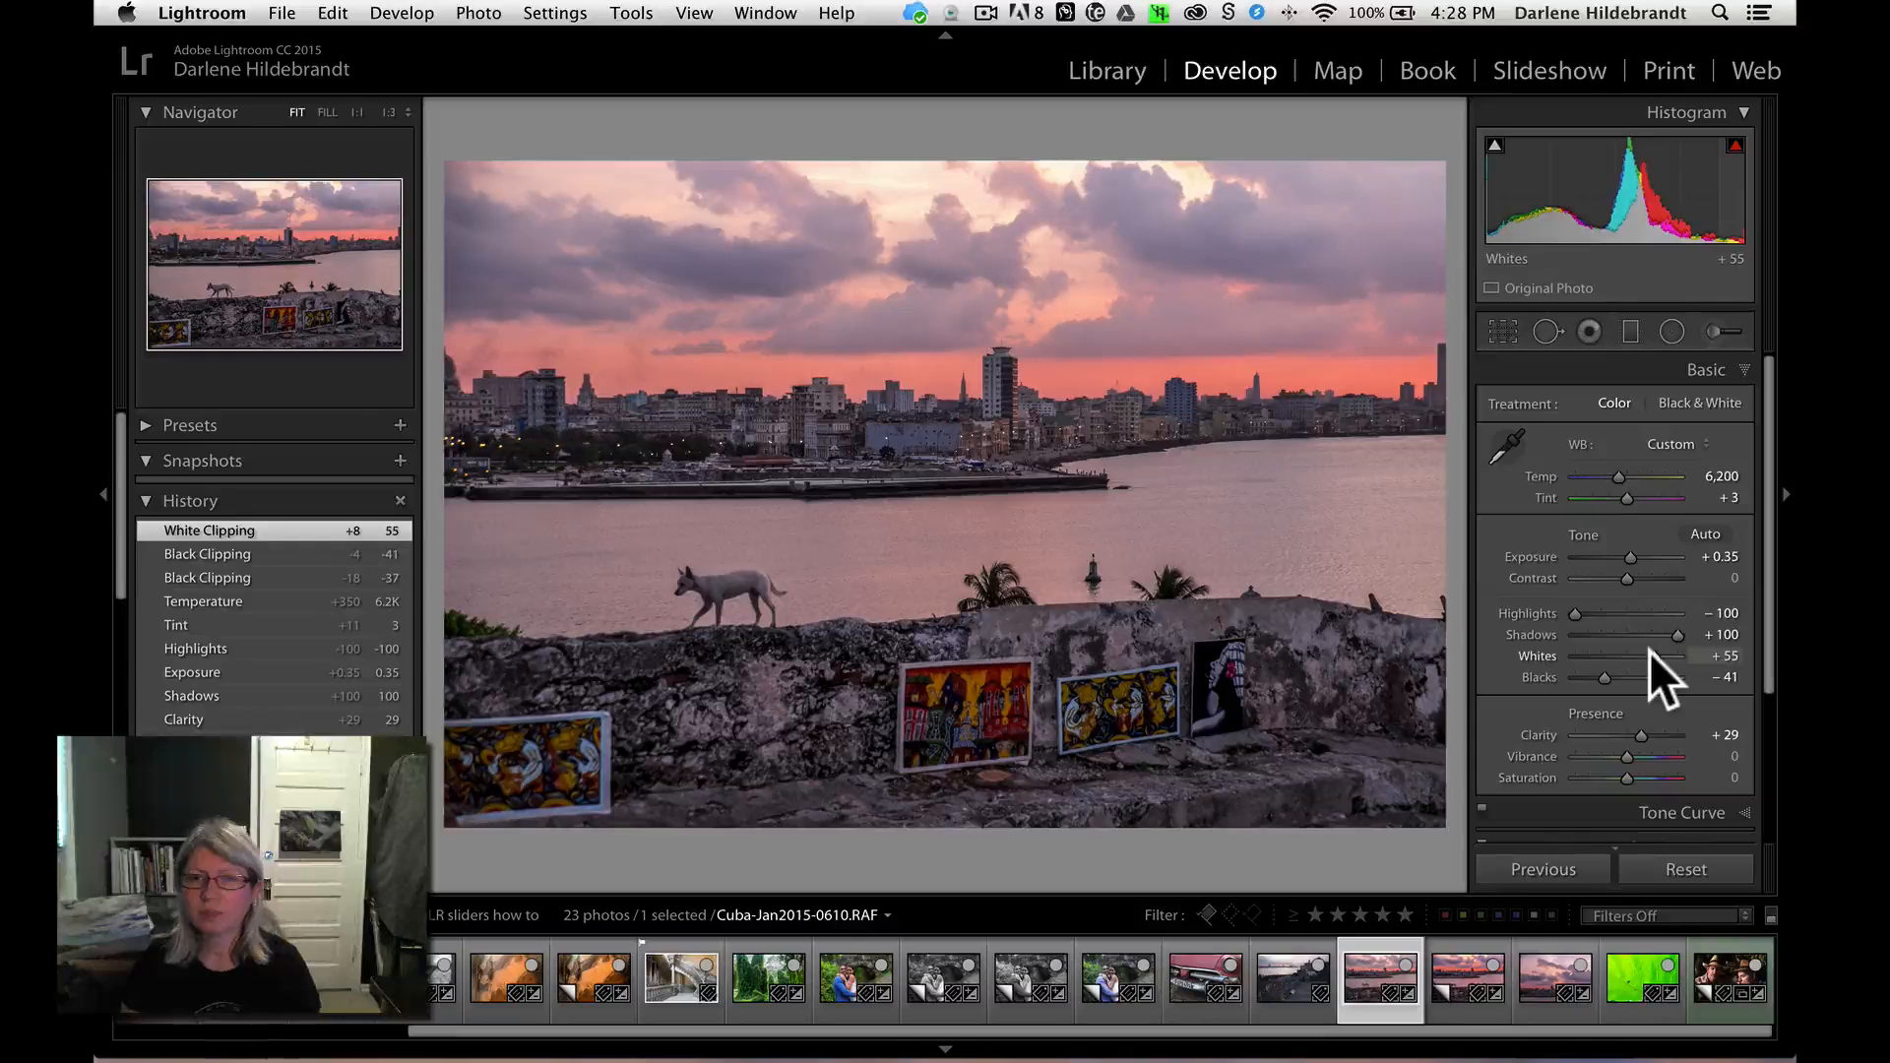
pyautogui.press('super+apostrophe')
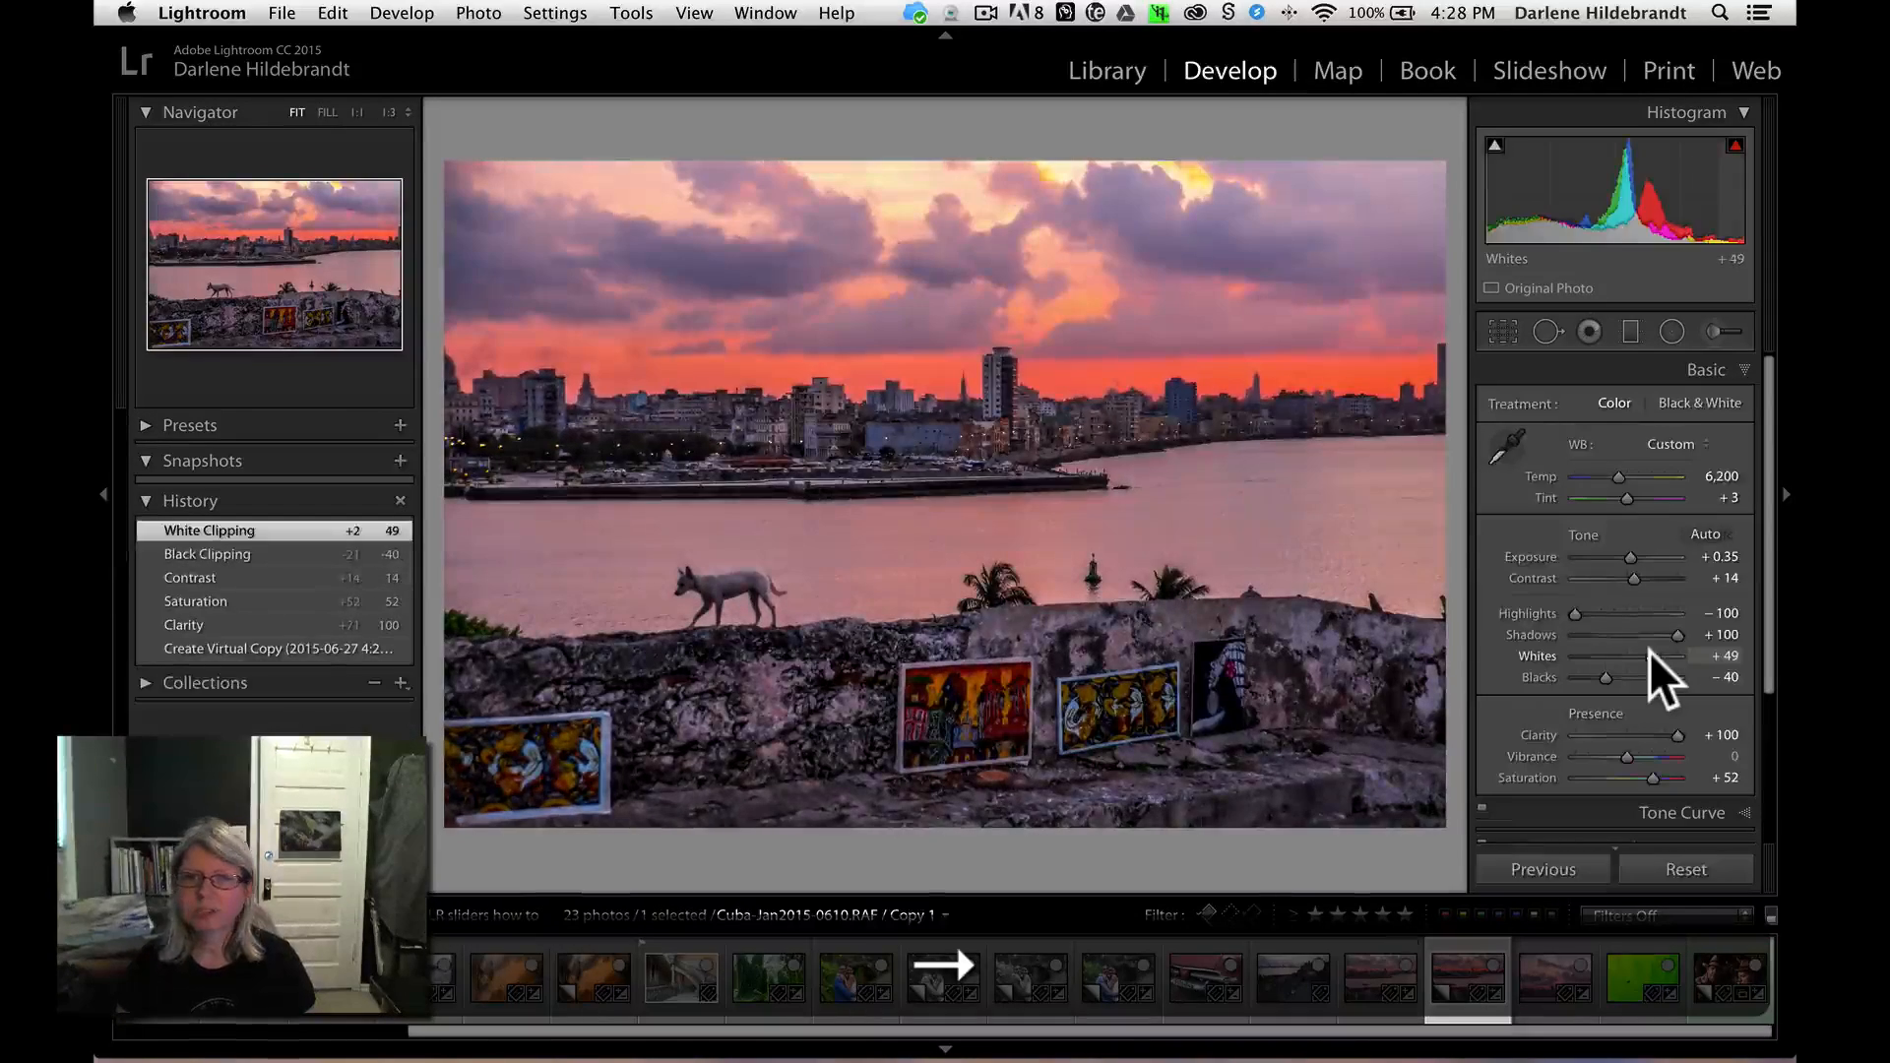
pyautogui.press('Left')
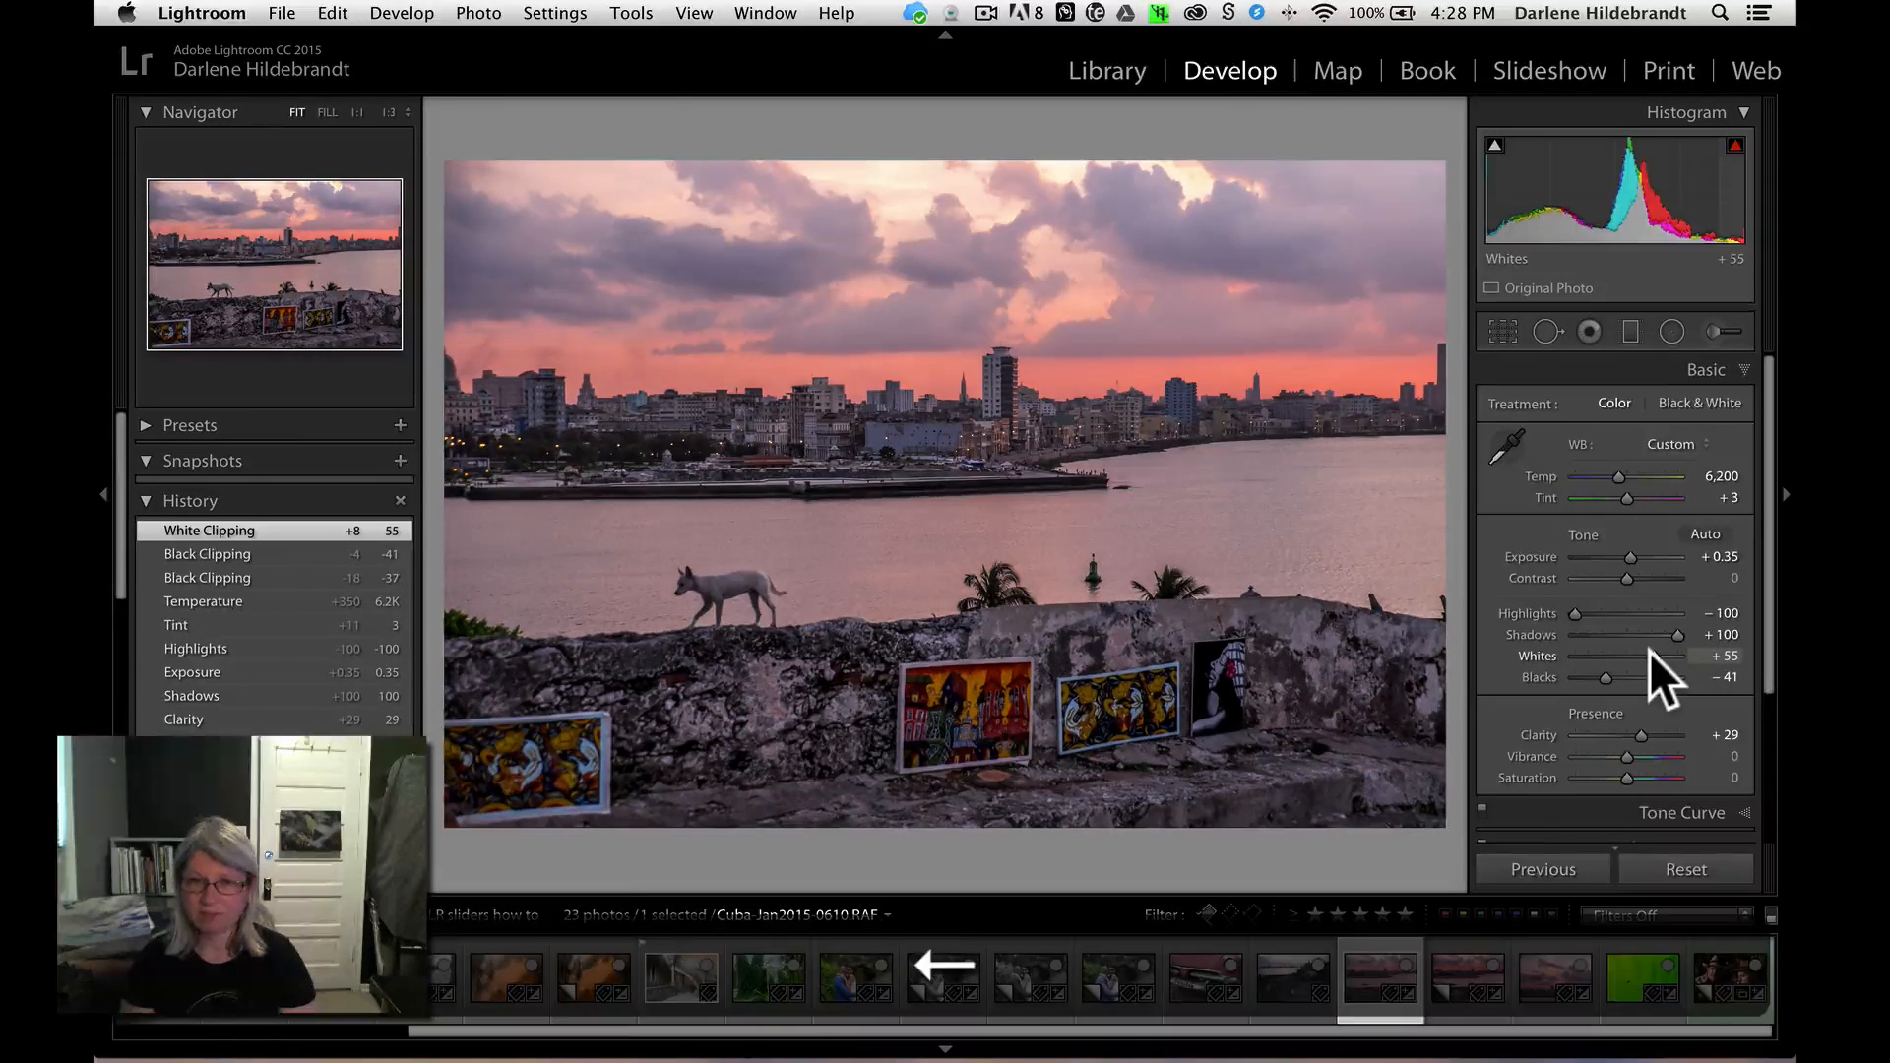
# - Find the photo of the leather armchair beside the barred window in the library and open it for developing
pyautogui.press('g')
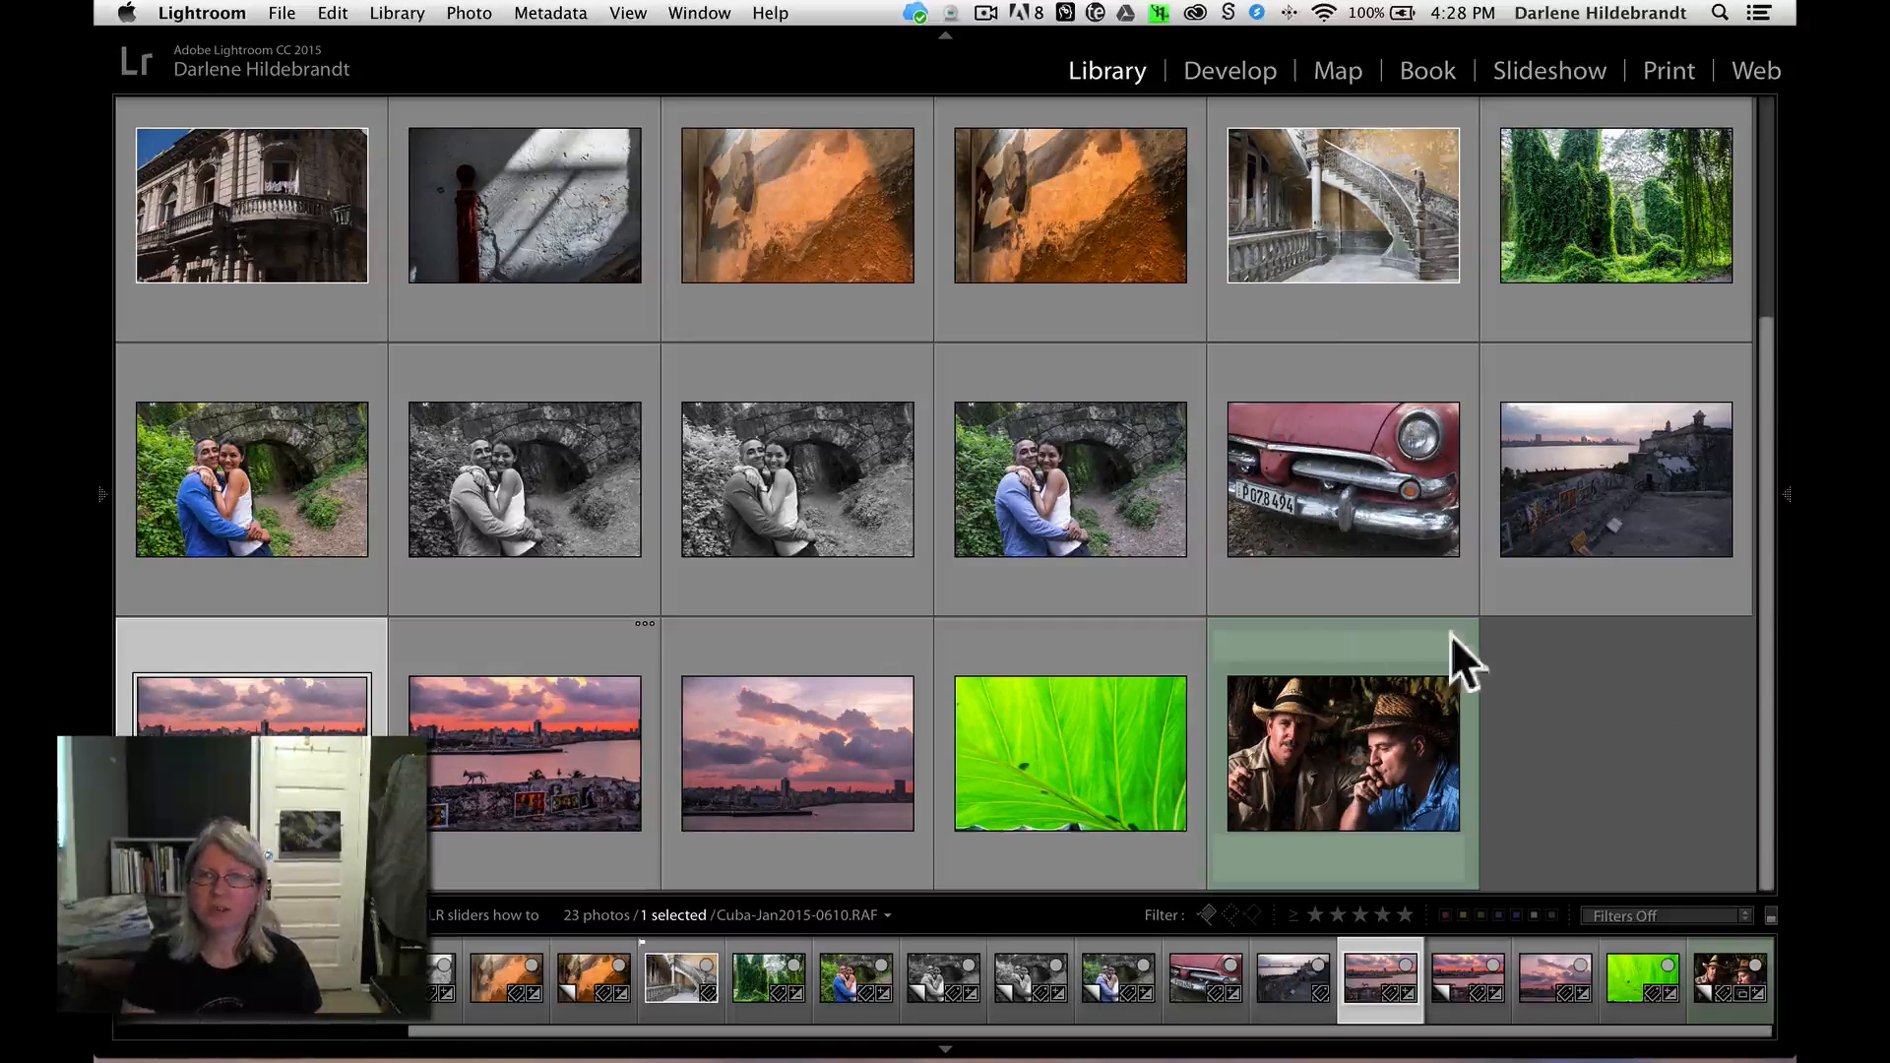
pyautogui.scroll(3, 1270, 619)
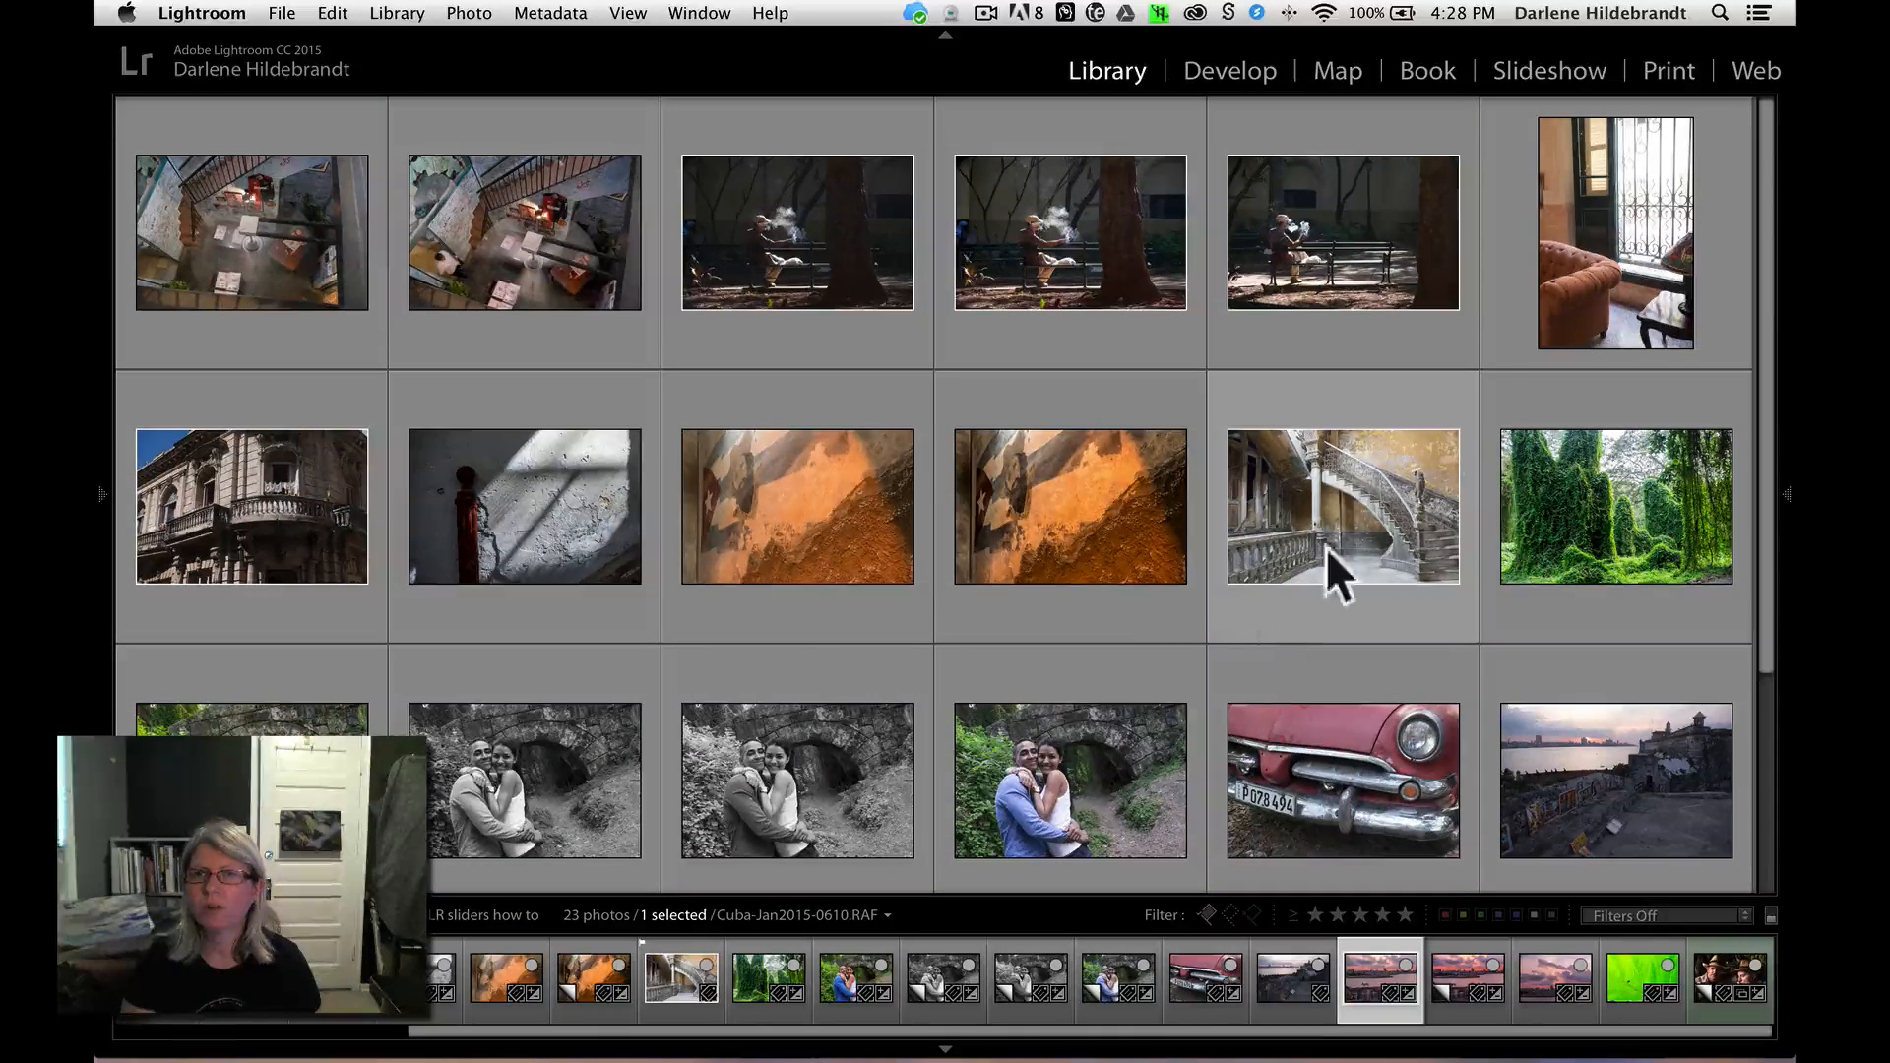
pyautogui.click(1591, 307)
pyautogui.press('d')
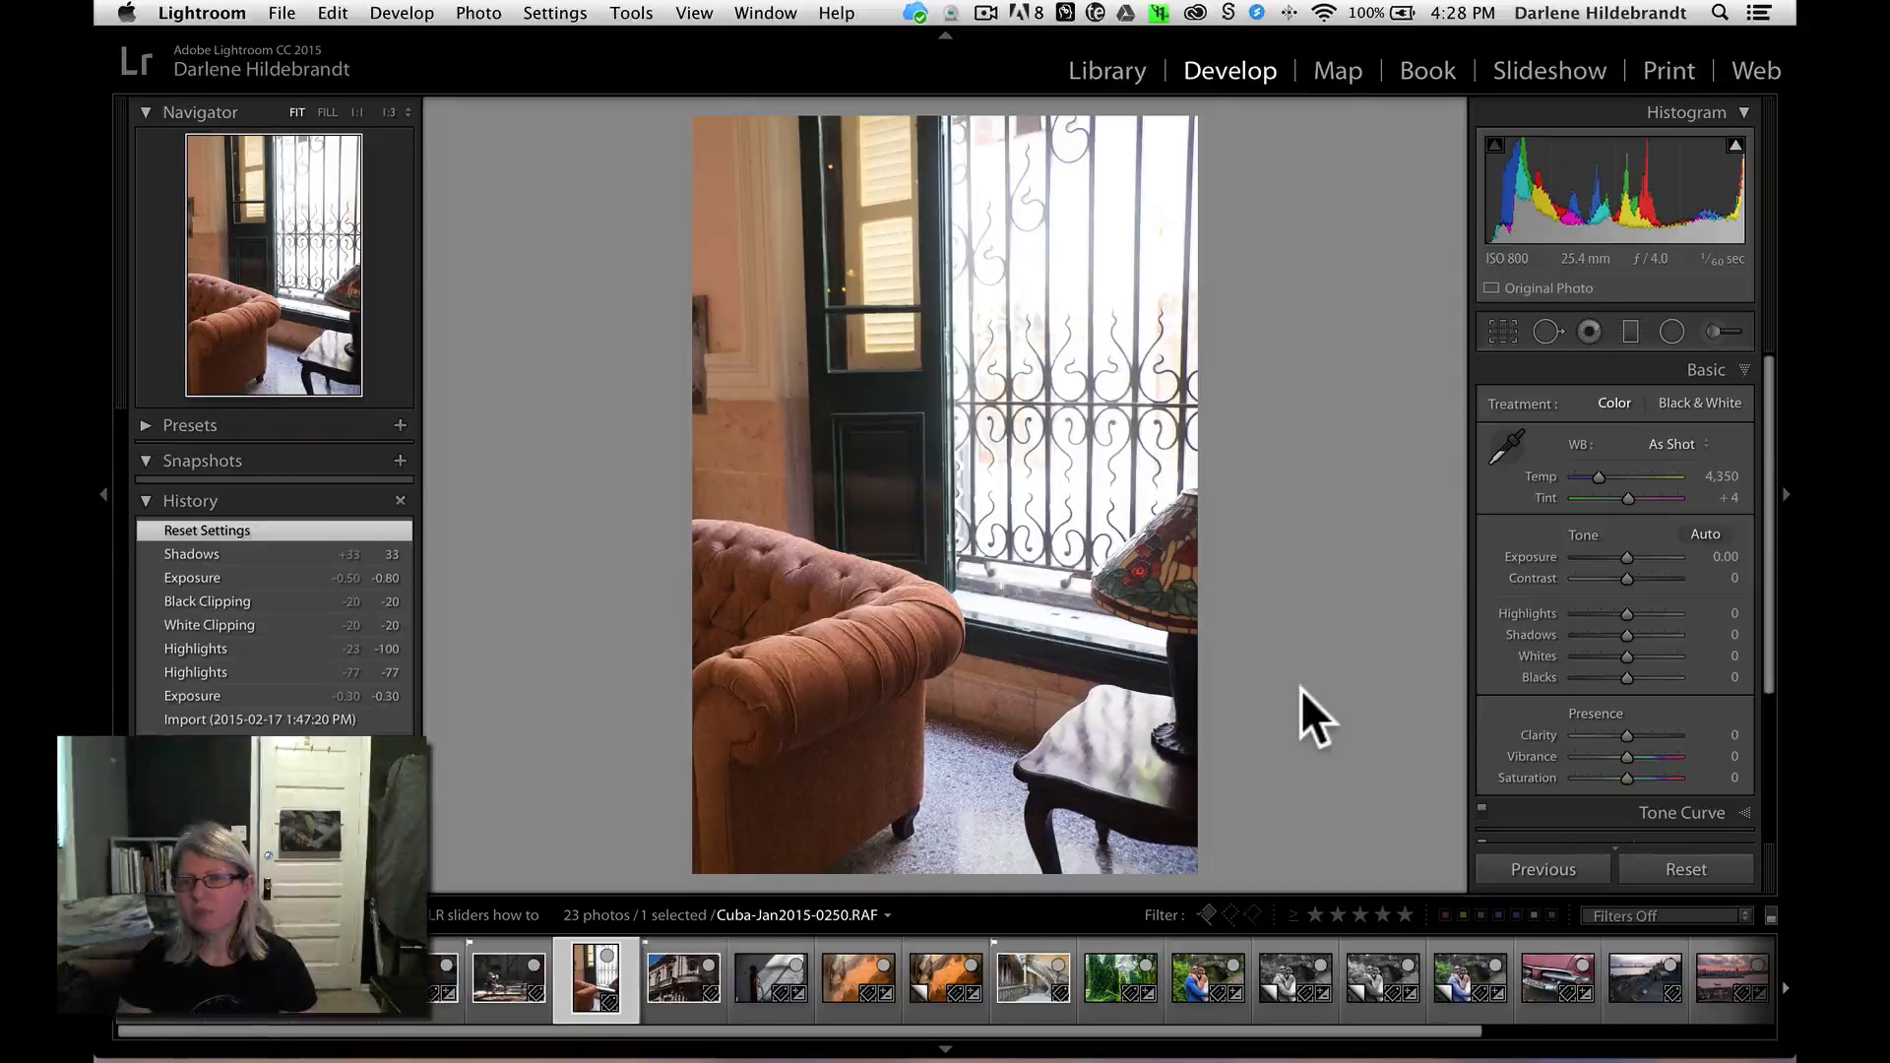
# - Set the armchair photo's Blacks to -43, Highlights to -80, Shadows to +64, Exposure to -0.65 and Whites to -32
pyautogui.keyDown('alt'); pyautogui.click(1625, 678); pyautogui.keyUp('alt')
pyautogui.moveTo(1623, 674); pyautogui.dragTo(1616, 555)
pyautogui.moveTo(1628, 635); pyautogui.dragTo(1657, 631)
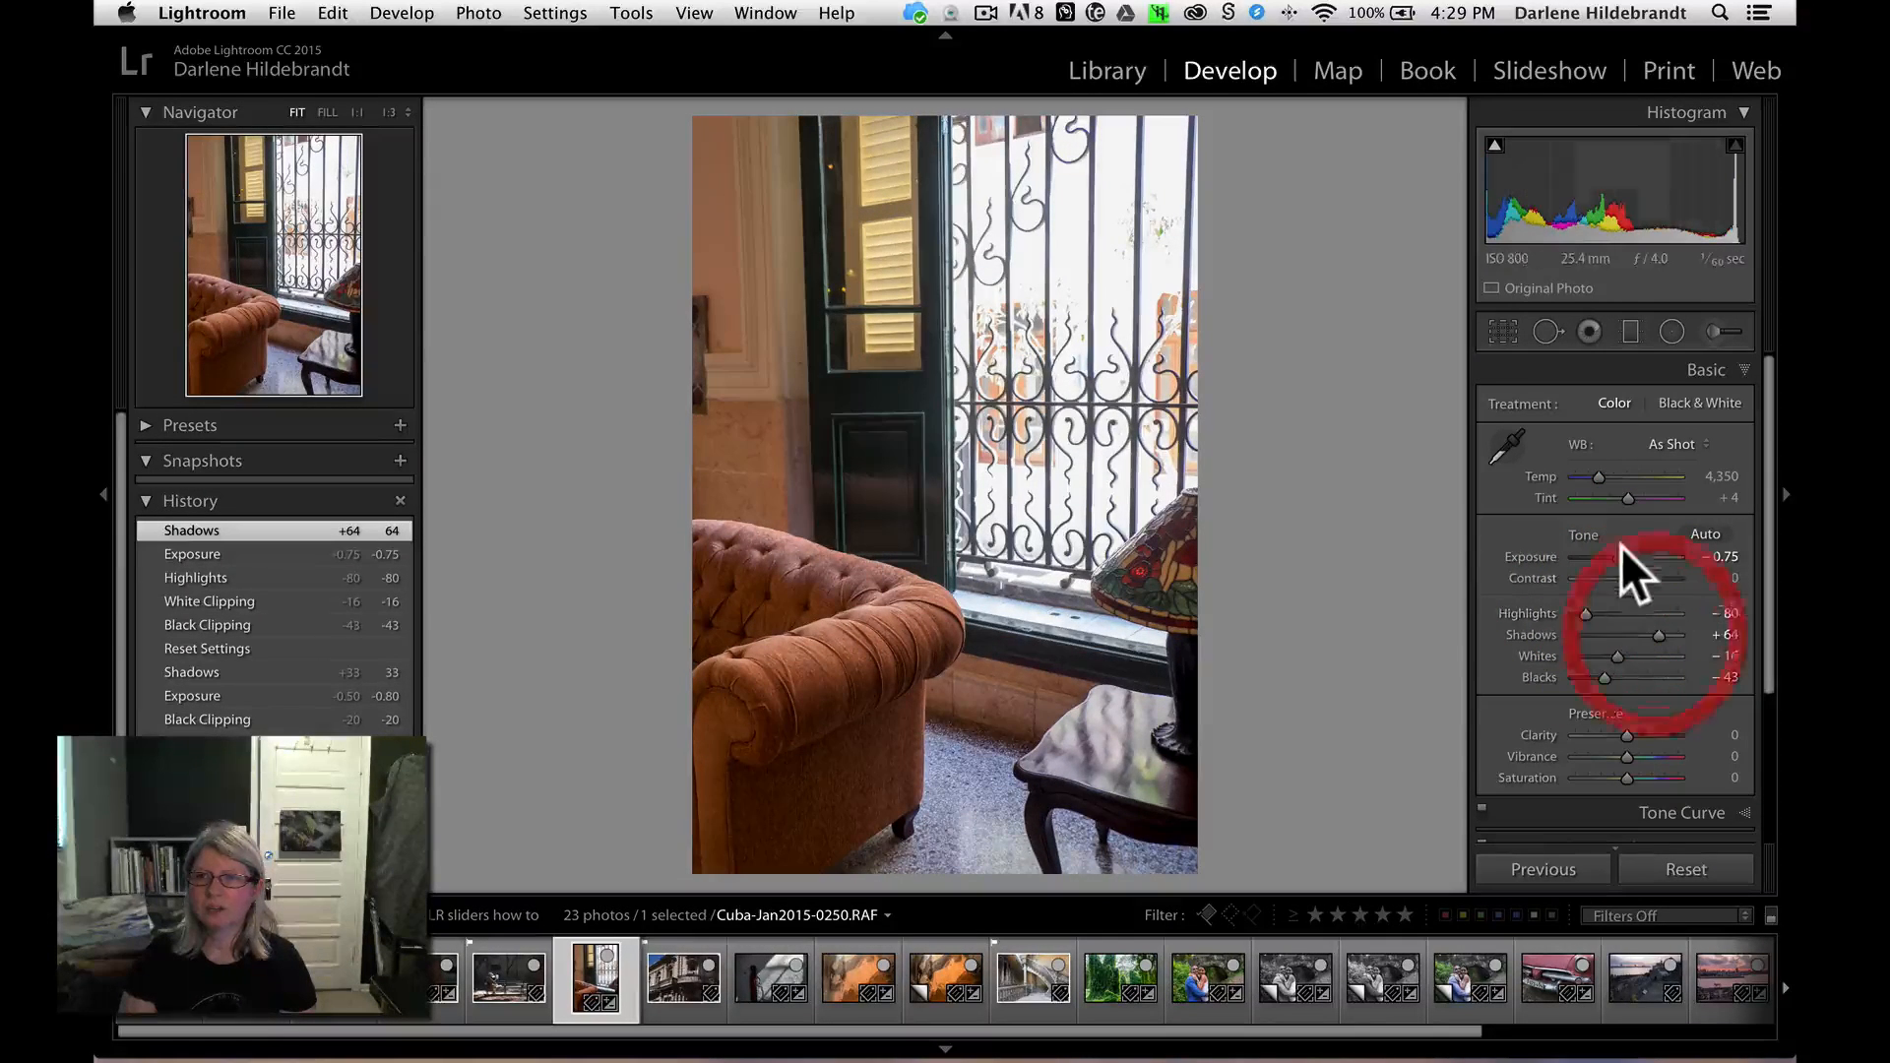
pyautogui.moveTo(1624, 545); pyautogui.dragTo(1623, 547)
pyautogui.moveTo(1626, 653)
pyautogui.mouseDown()
pyautogui.moveTo(1566, 646)
pyautogui.moveTo(1613, 644)
pyautogui.mouseUp()
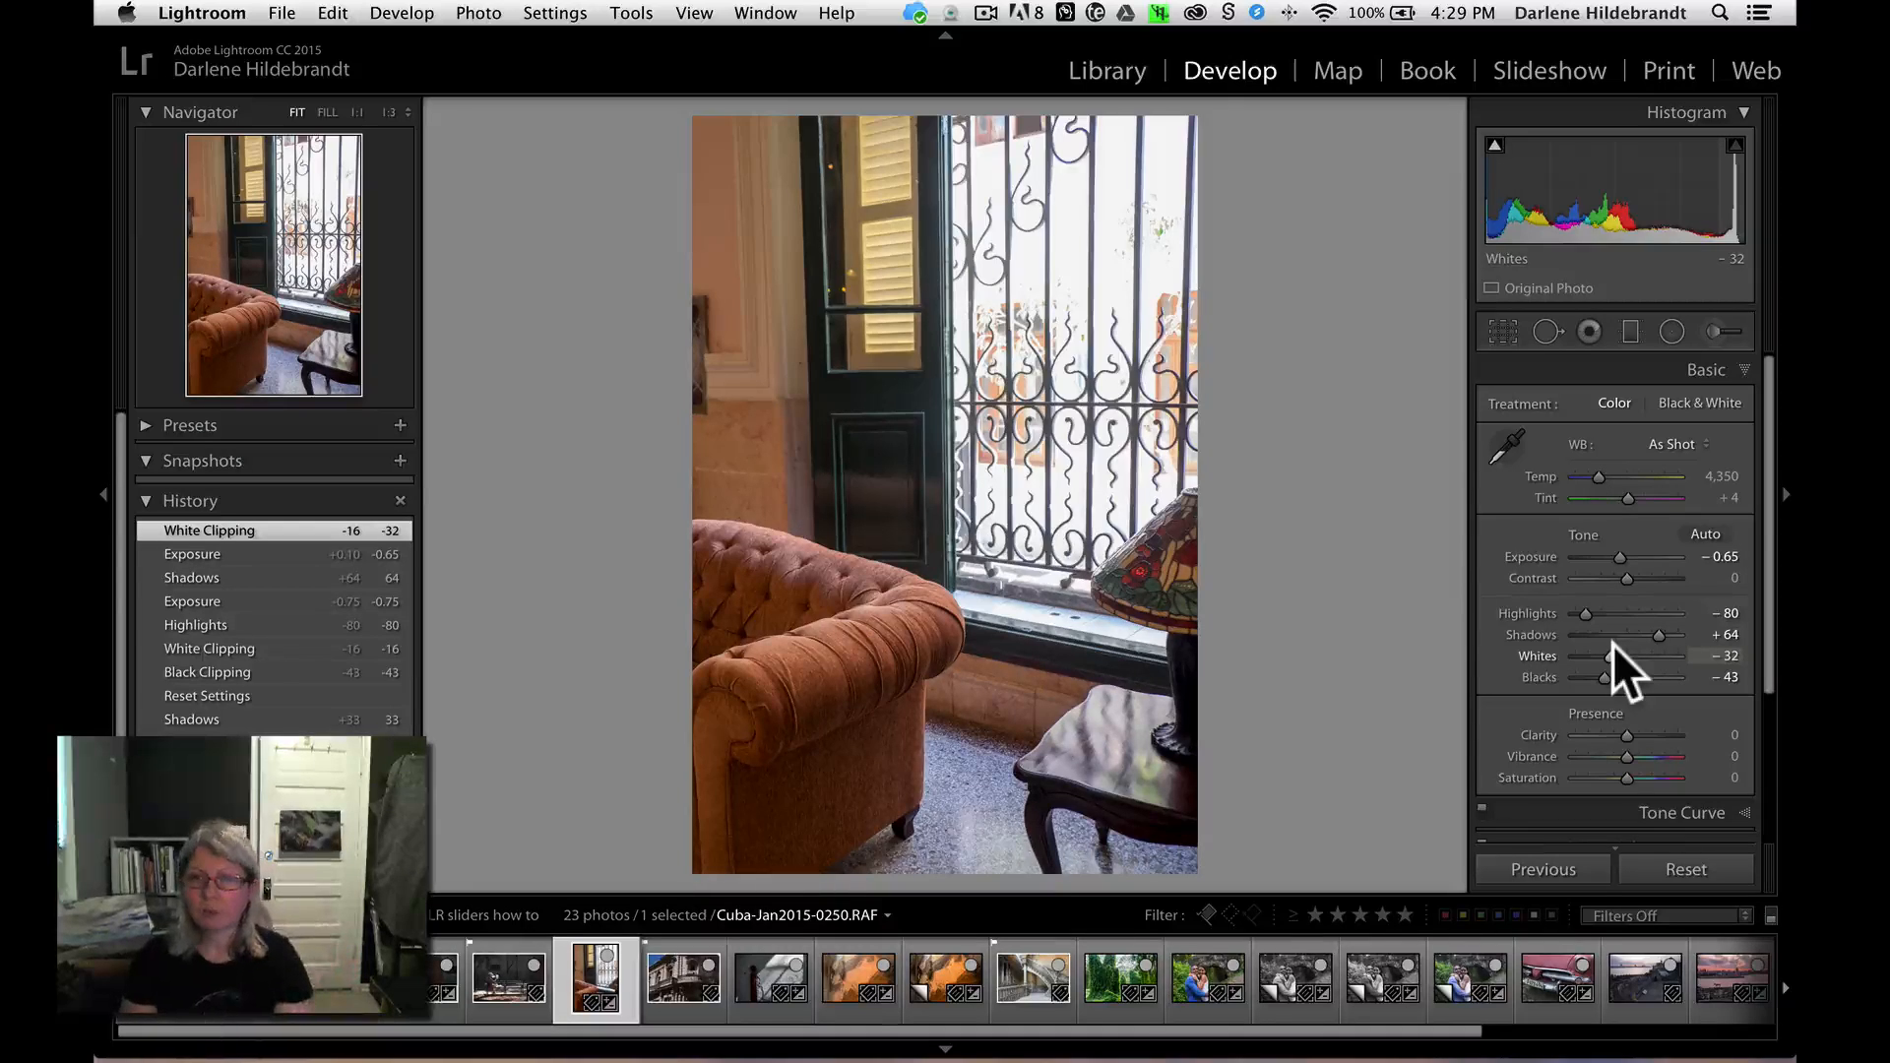
# - Compare the armchair photo with its before view, and set Highlights to -100 and Clarity to +19
pyautogui.press('\\')
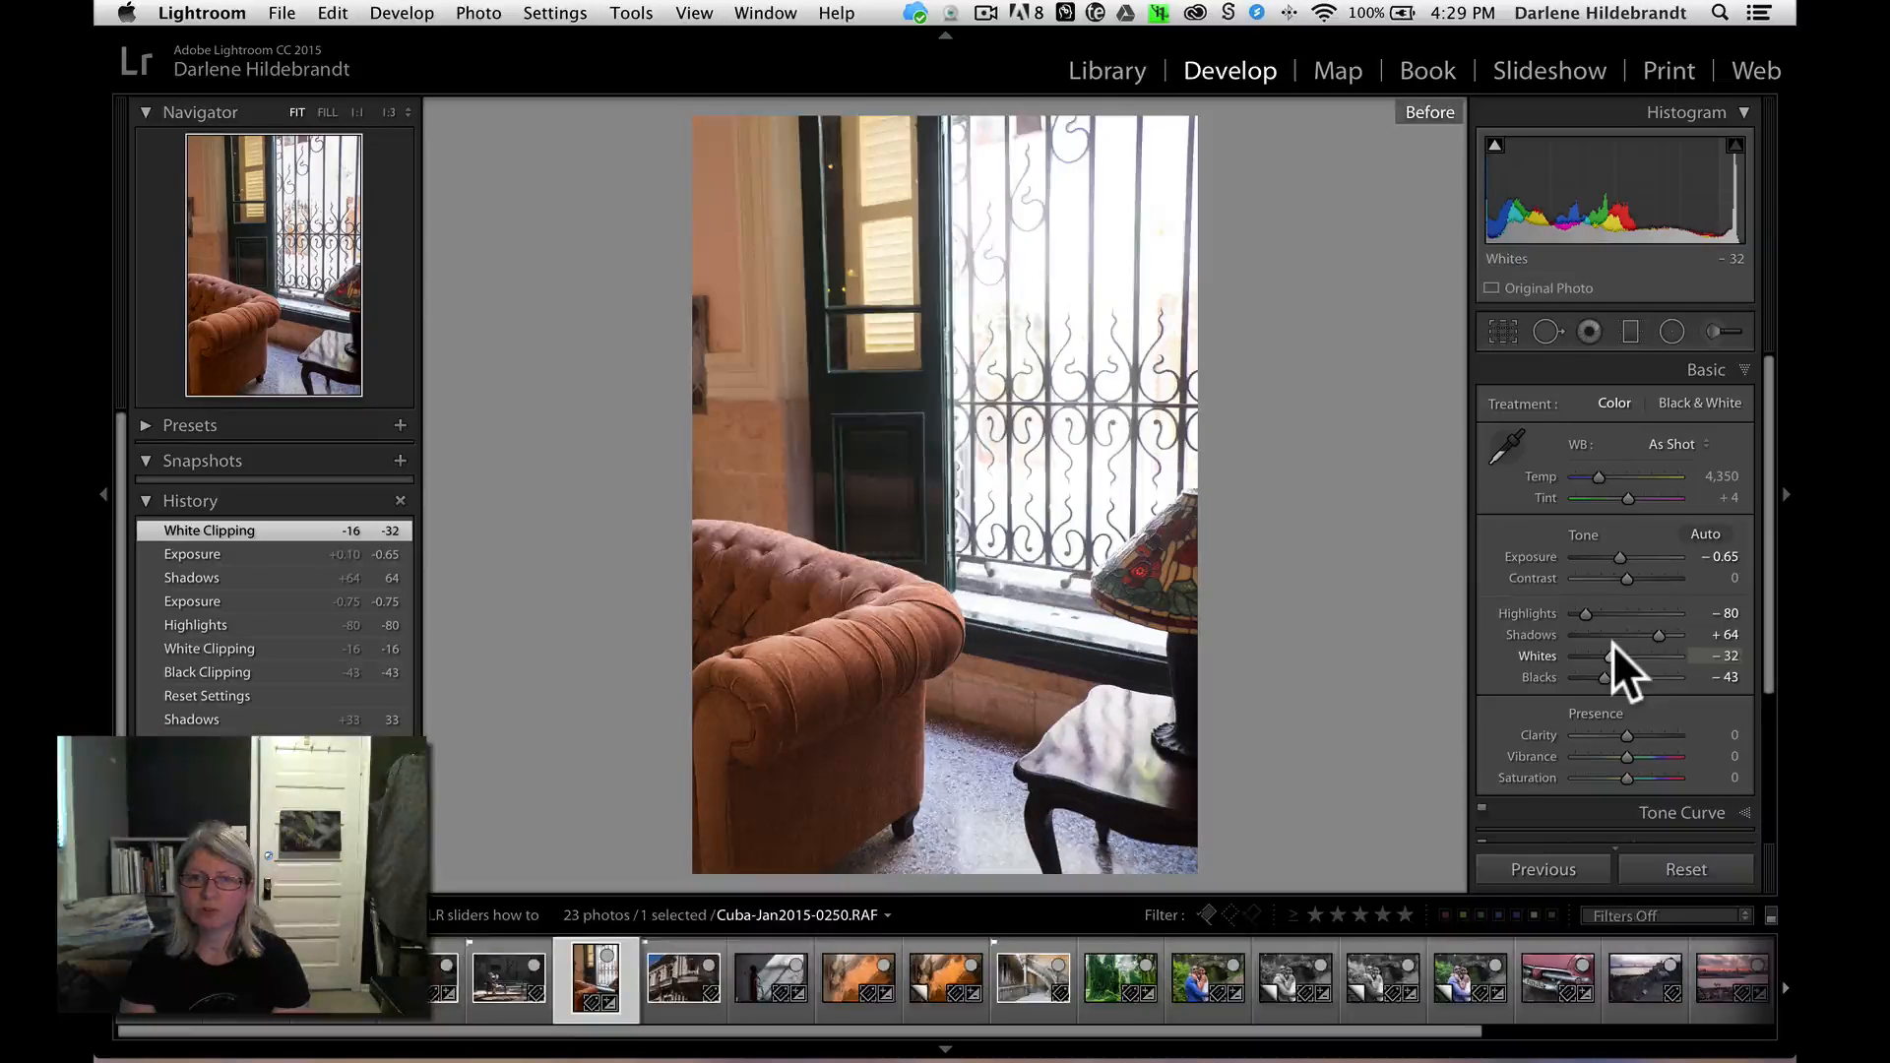
pyautogui.press('\\')
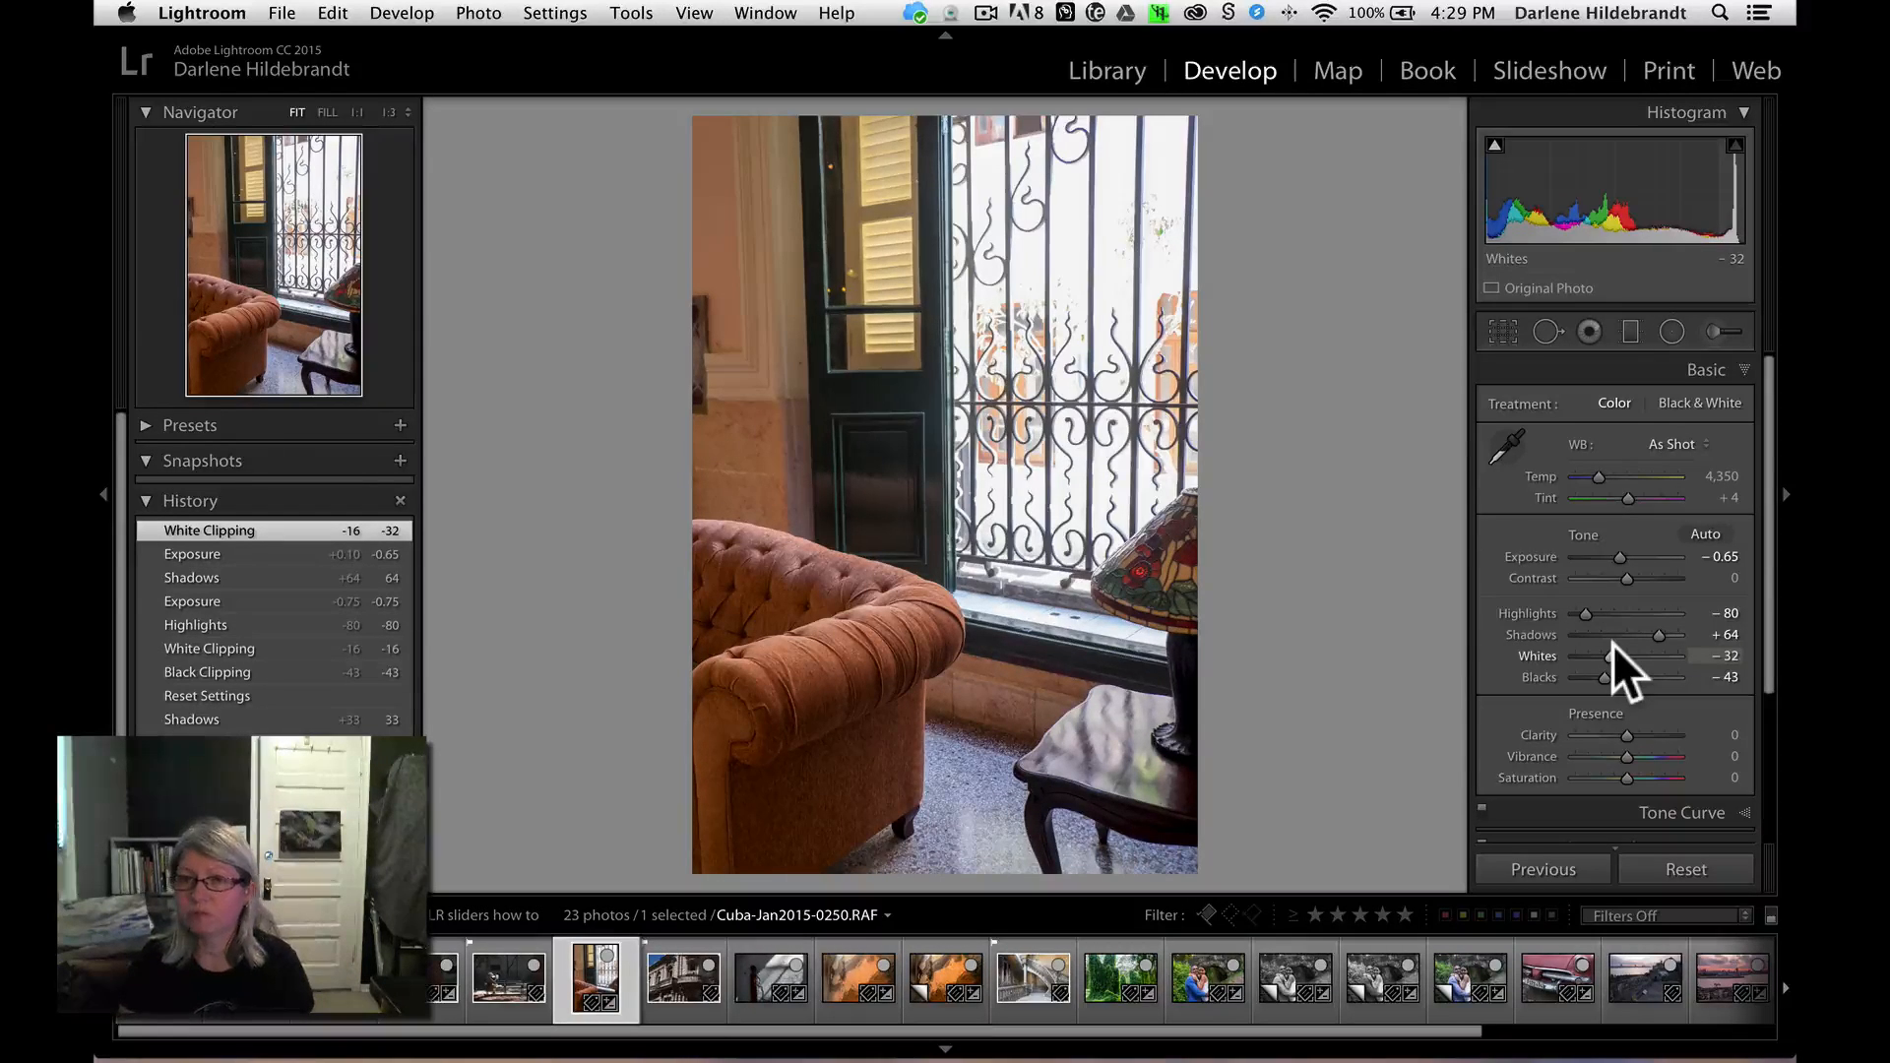
pyautogui.moveTo(1588, 613); pyautogui.dragTo(1543, 613)
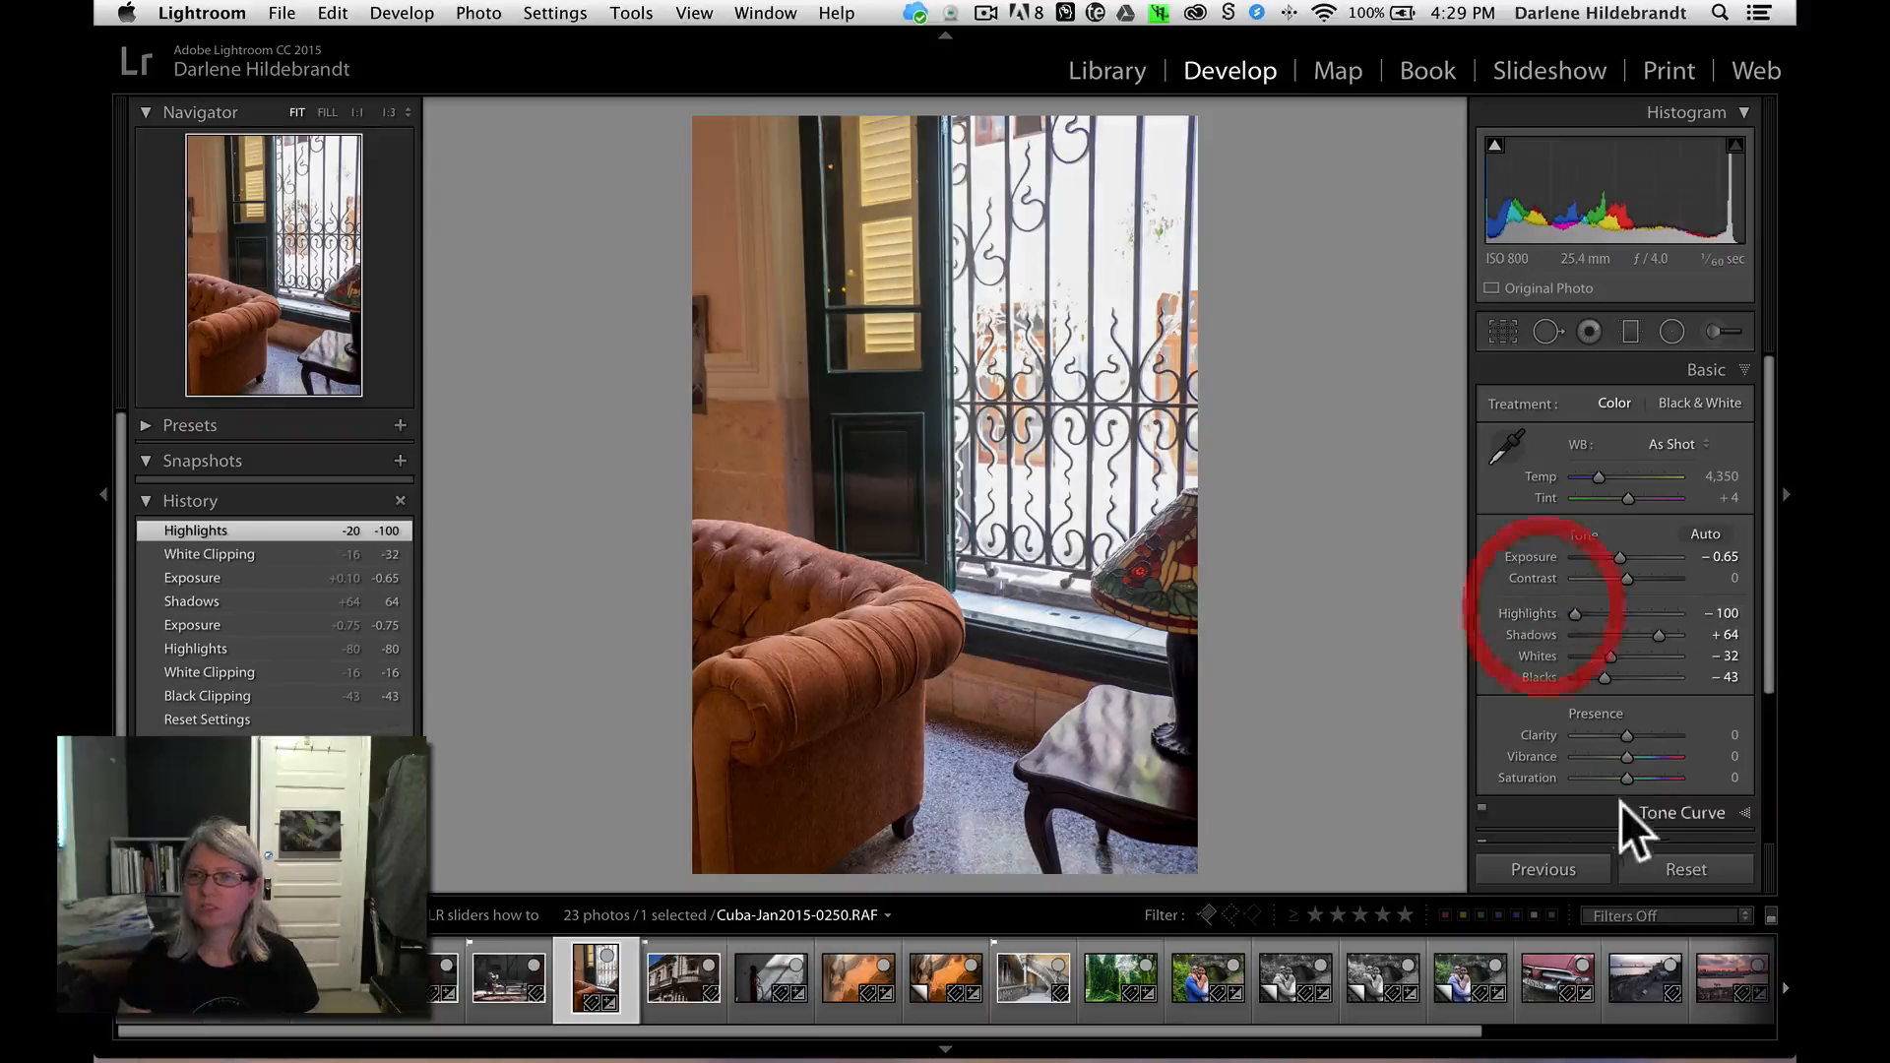
pyautogui.moveTo(1626, 738); pyautogui.dragTo(1635, 736)
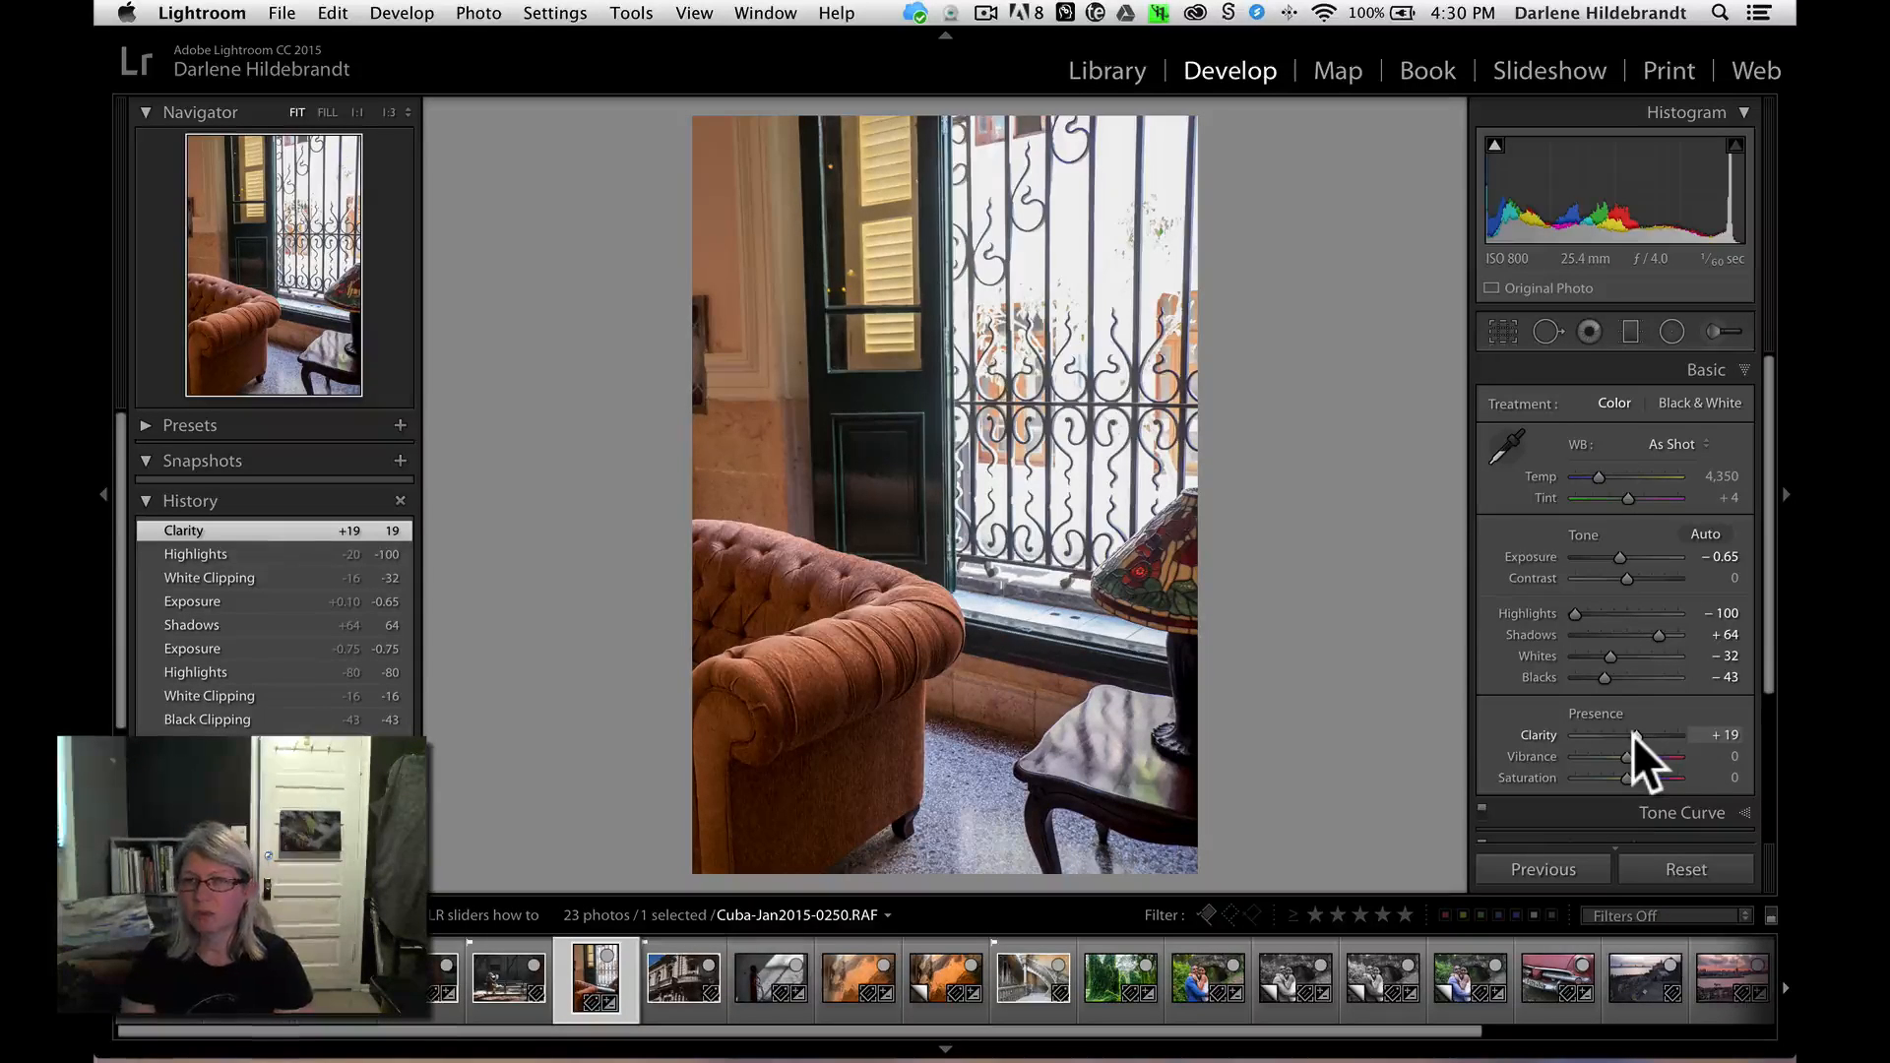
# - Reset the armchair photo and set Blacks to -42, Clarity to +45, Shadows to +35 and Highlights to -20
pyautogui.click(1674, 861)
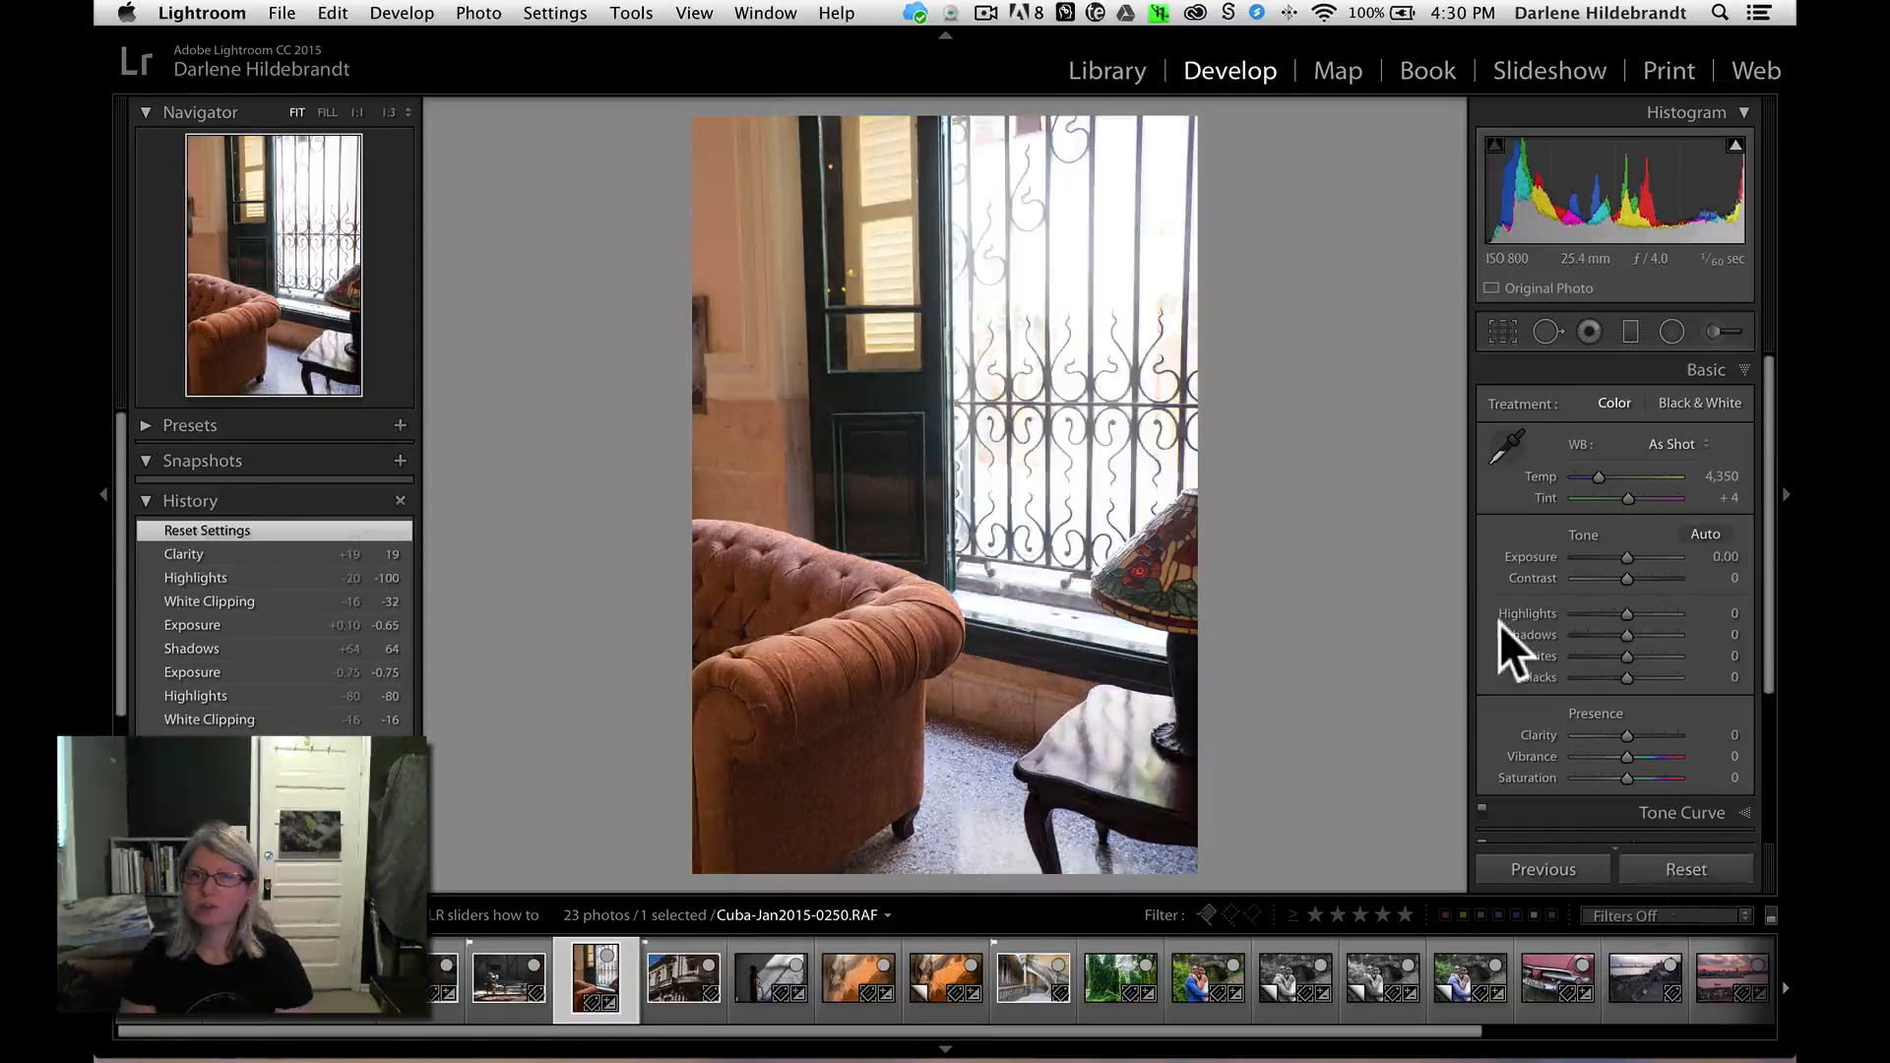
pyautogui.moveTo(1623, 681); pyautogui.dragTo(1641, 722)
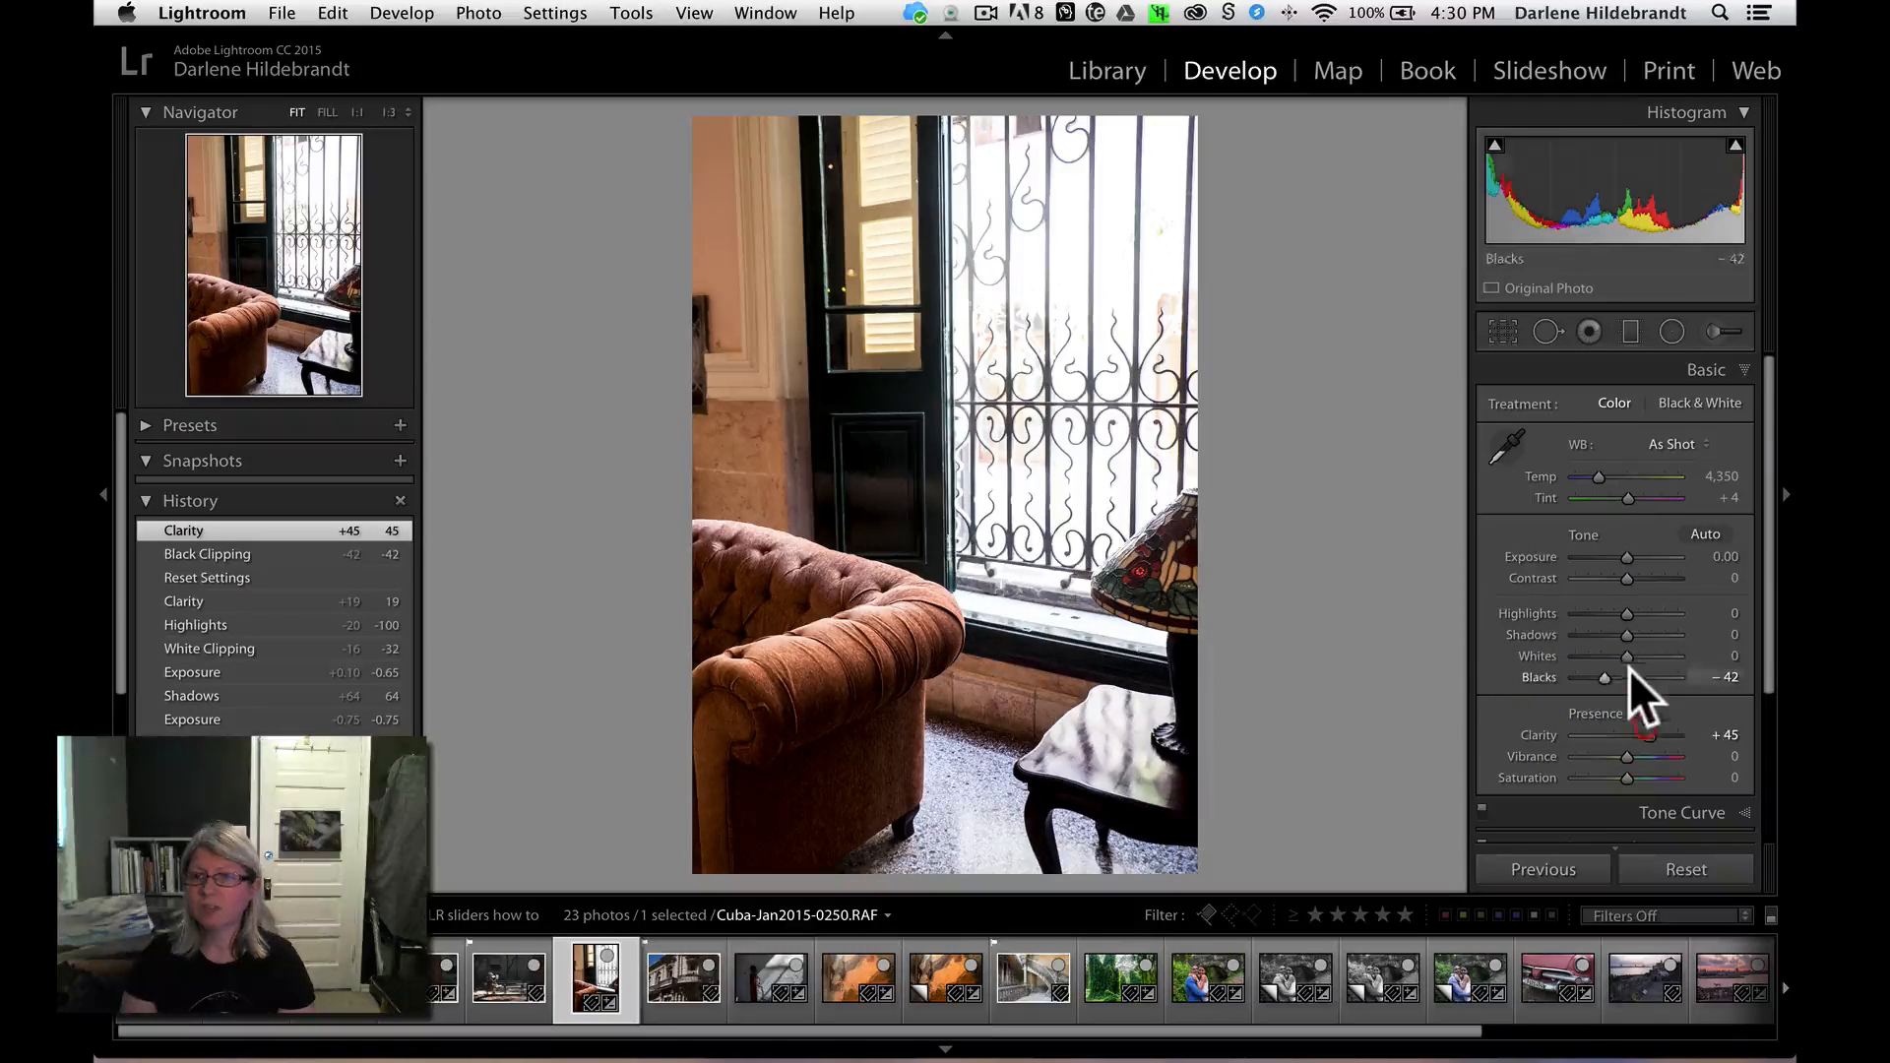
pyautogui.moveTo(1625, 632); pyautogui.dragTo(1641, 630)
pyautogui.press('alt')
pyautogui.moveTo(1627, 613); pyautogui.dragTo(1614, 609)
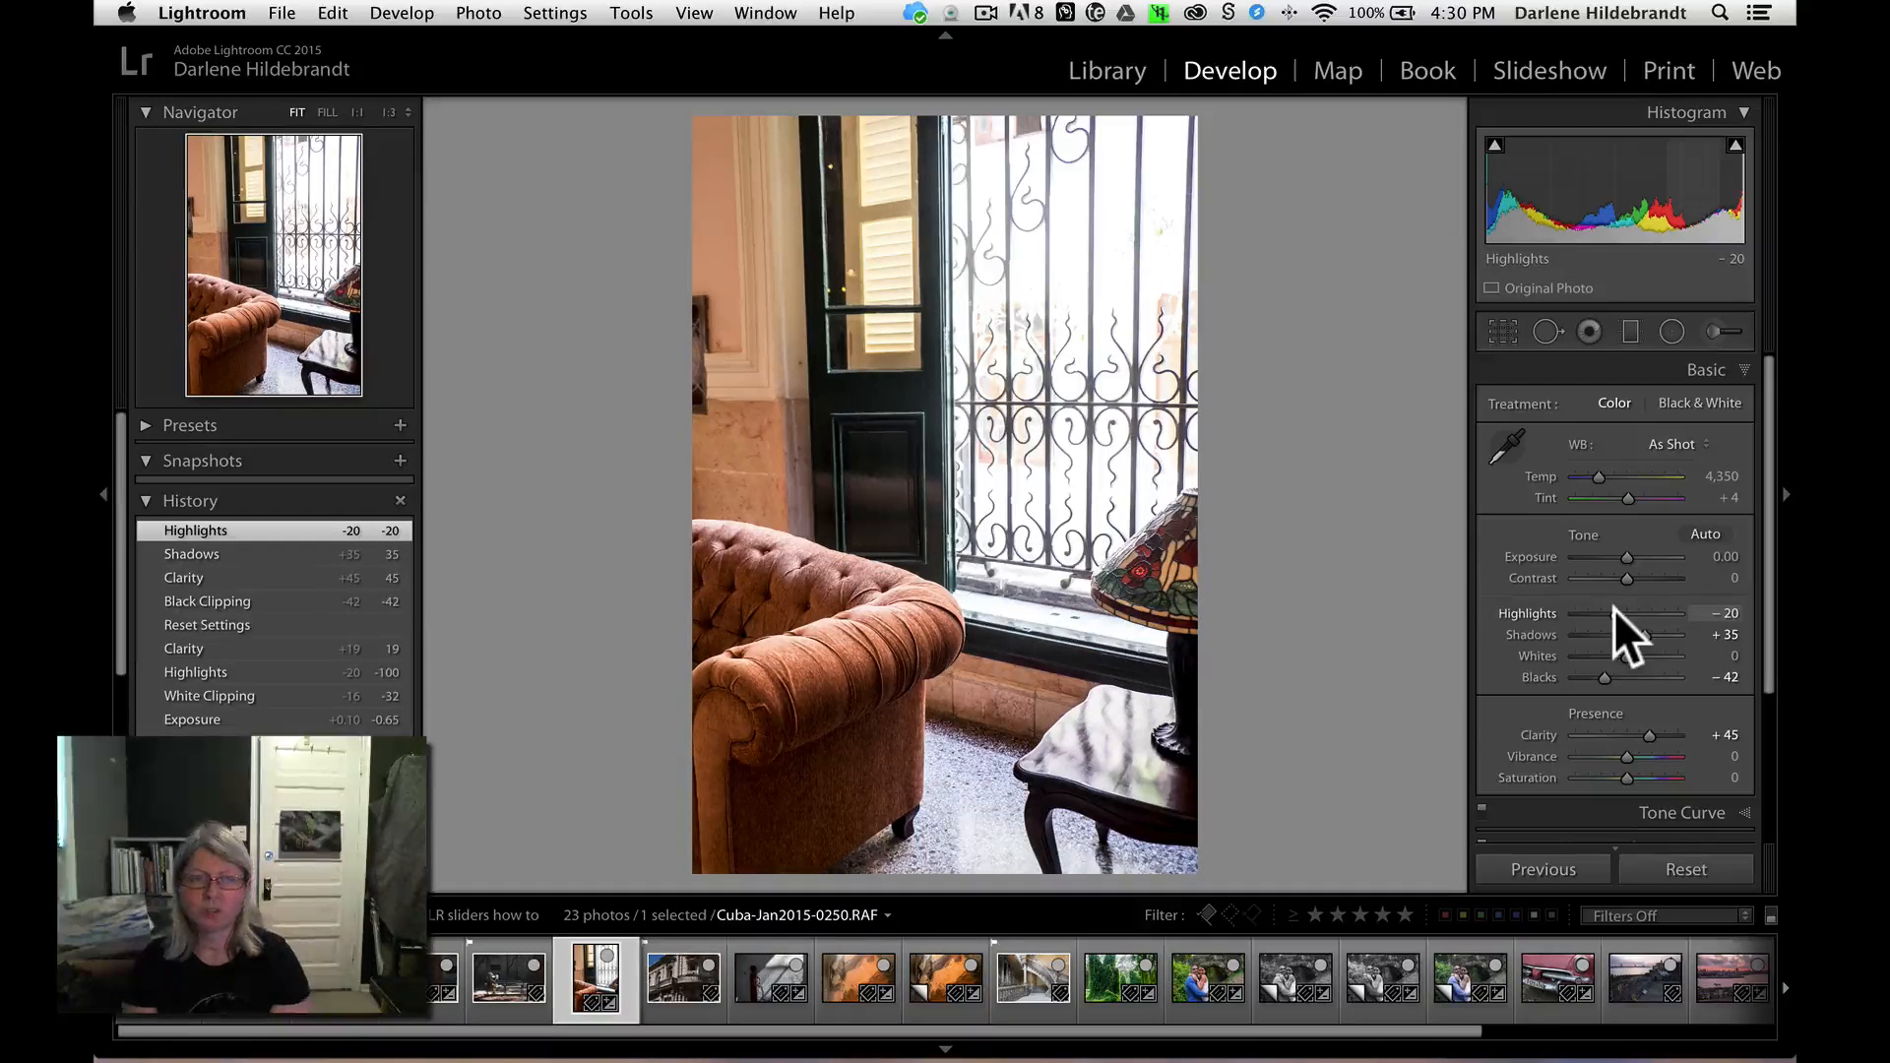
# - Open the photo of the curved staircase against the yellow wall for developing
pyautogui.press('g')
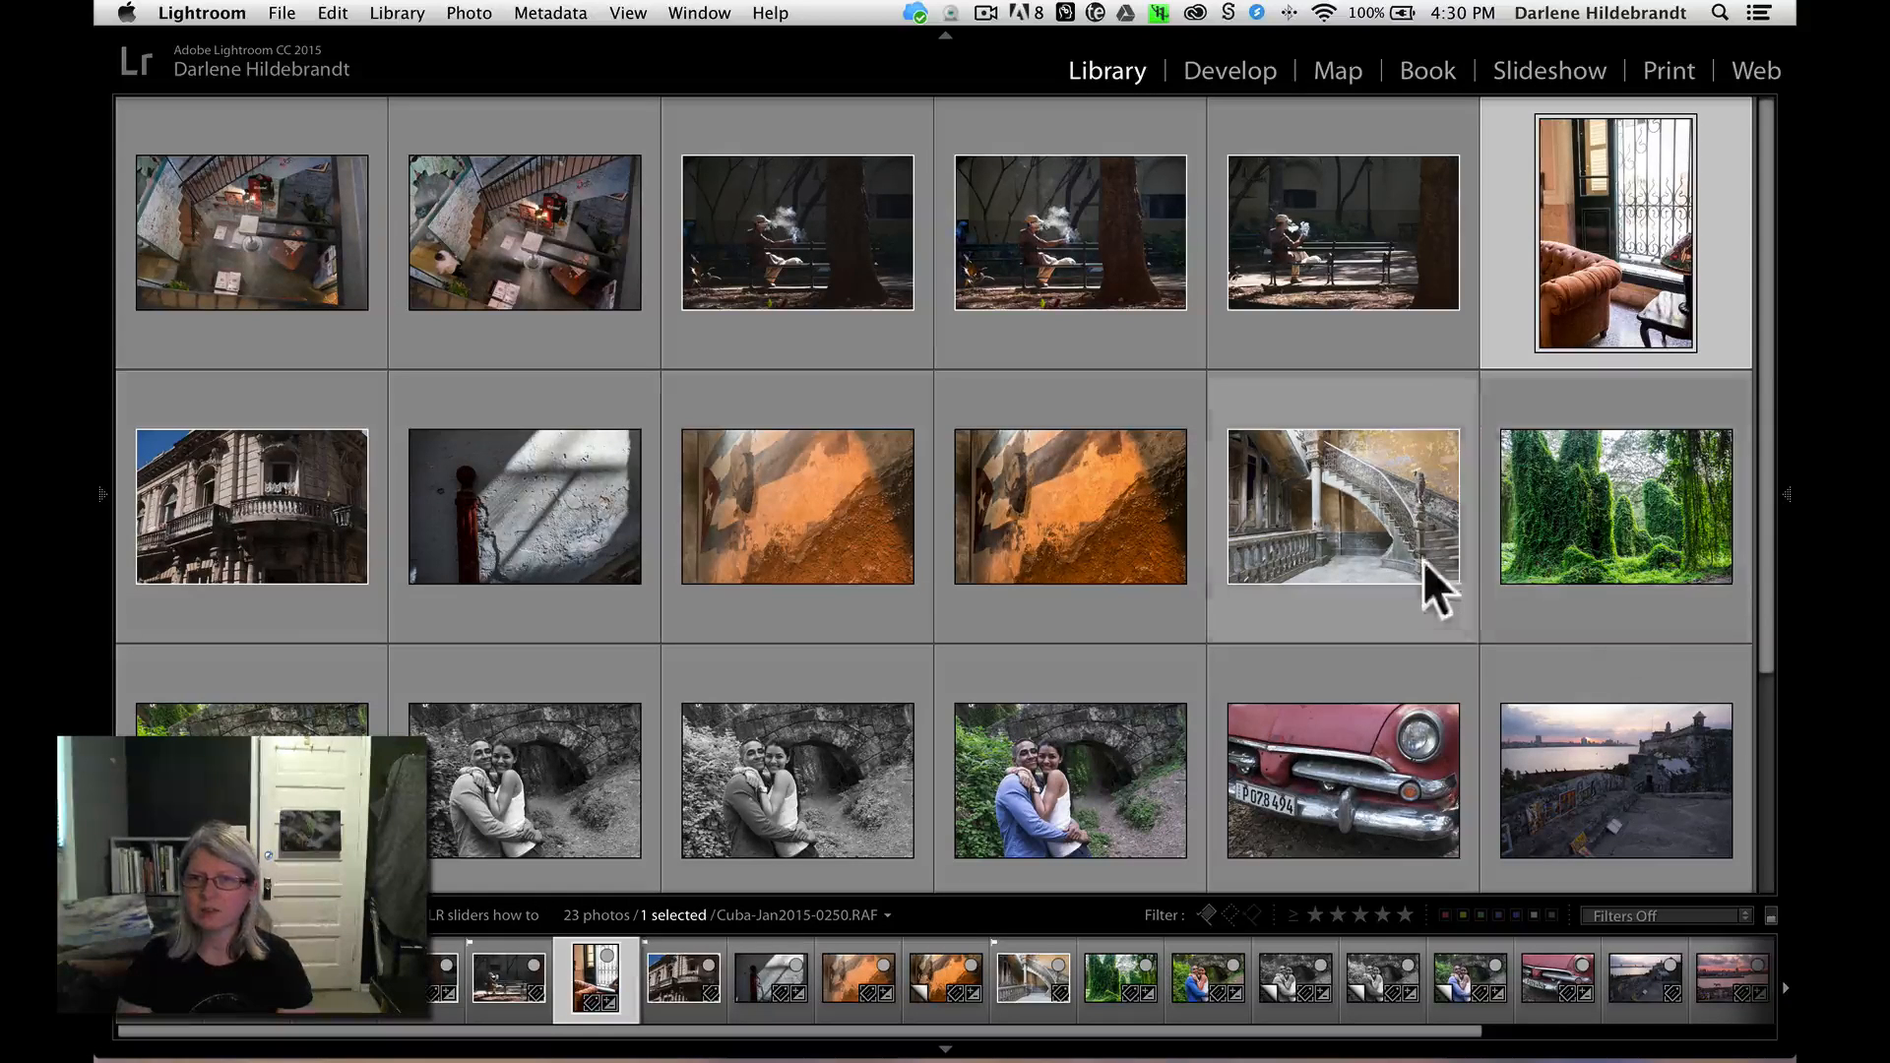
pyautogui.click(1305, 527)
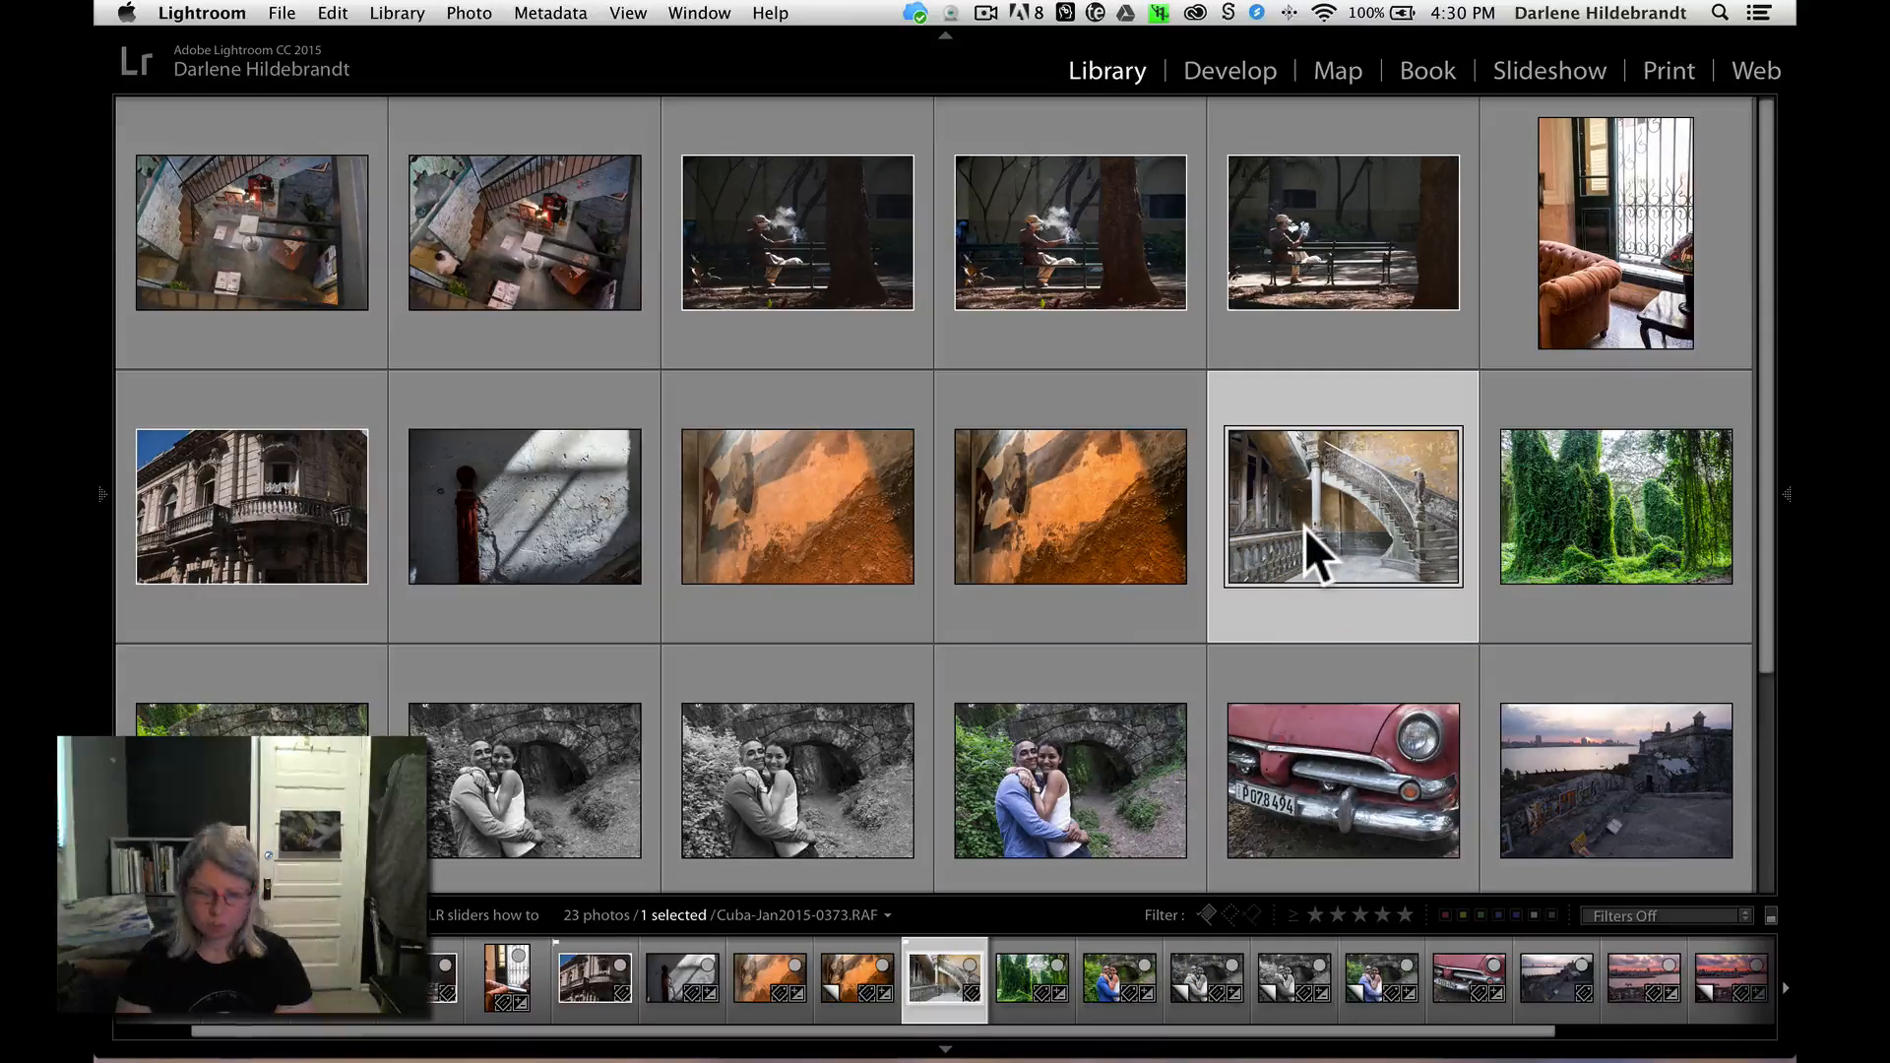
pyautogui.press('d')
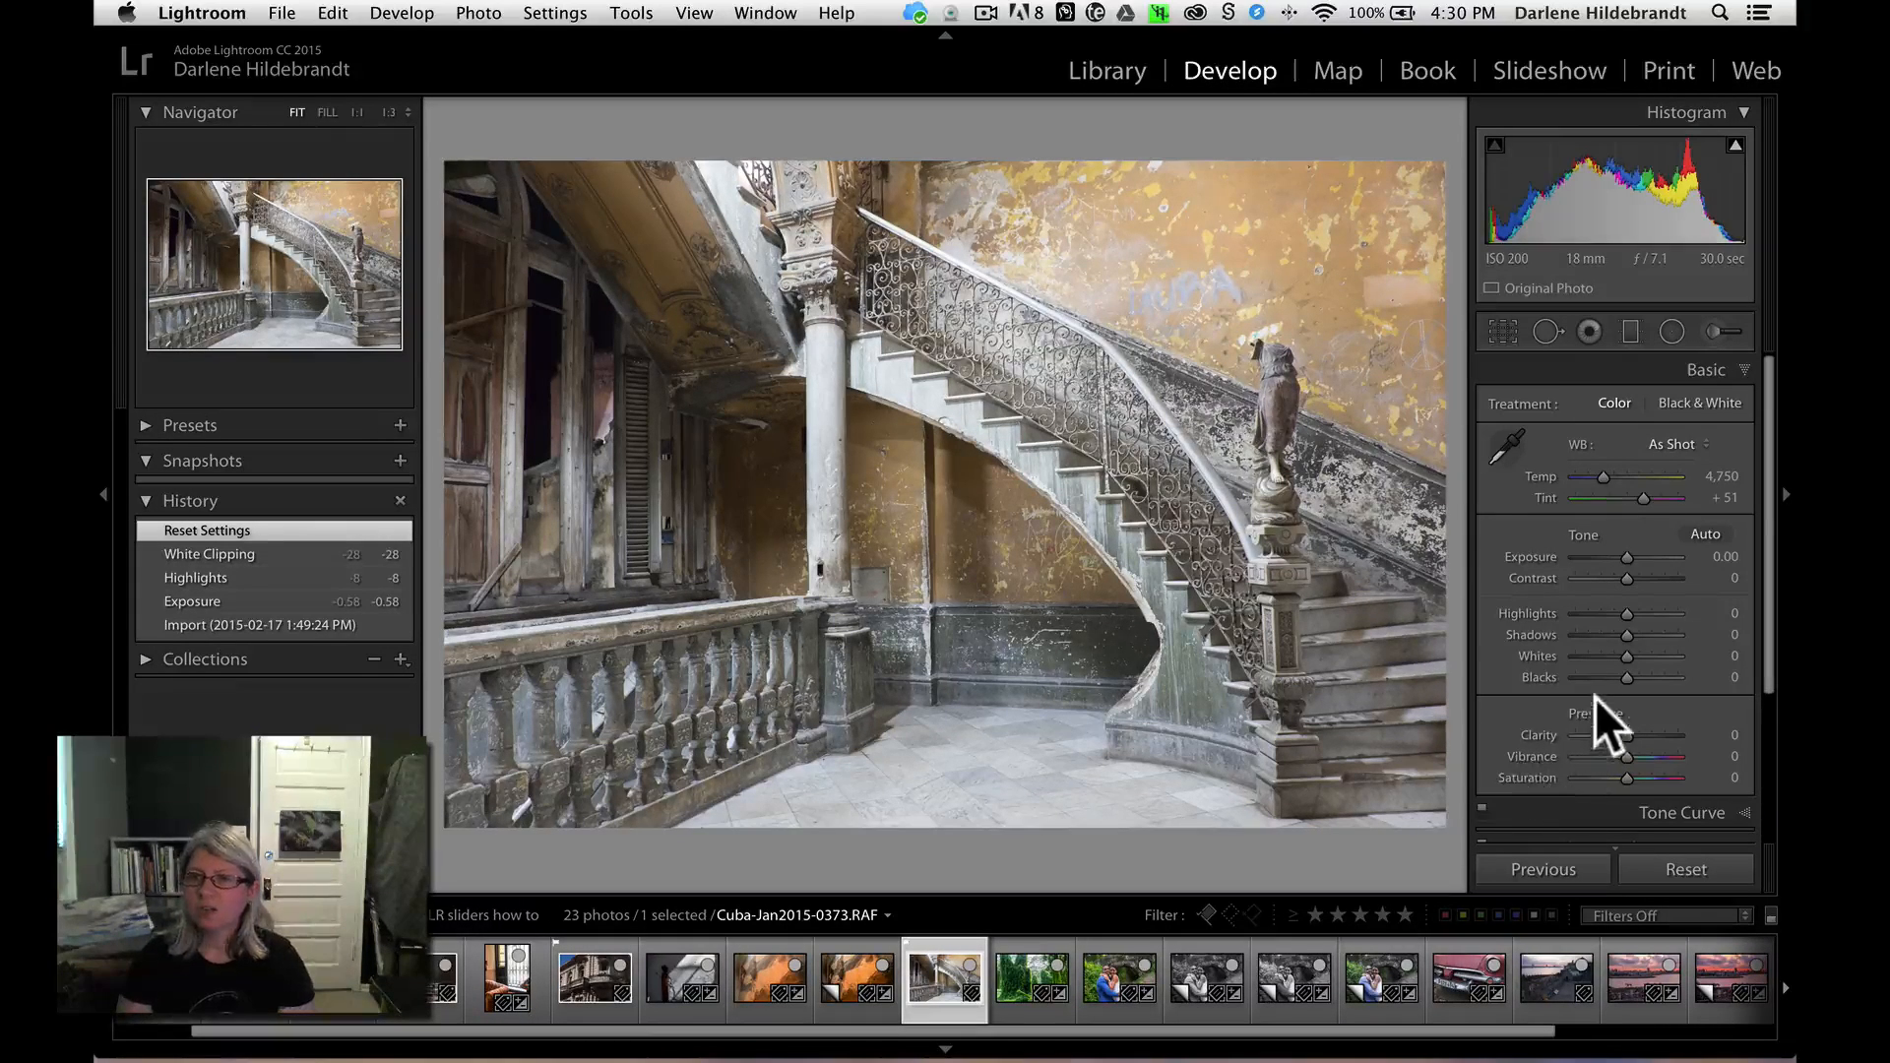
# - Set the staircase photo's Blacks to -40, Whites to +38, Shadows to +19, Clarity to +47, Exposure to -0.40 and Highlights to -65
pyautogui.moveTo(1626, 678); pyautogui.dragTo(1484, 605)
pyautogui.moveTo(1626, 634); pyautogui.dragTo(1635, 630)
pyautogui.moveTo(1631, 730); pyautogui.dragTo(1649, 731)
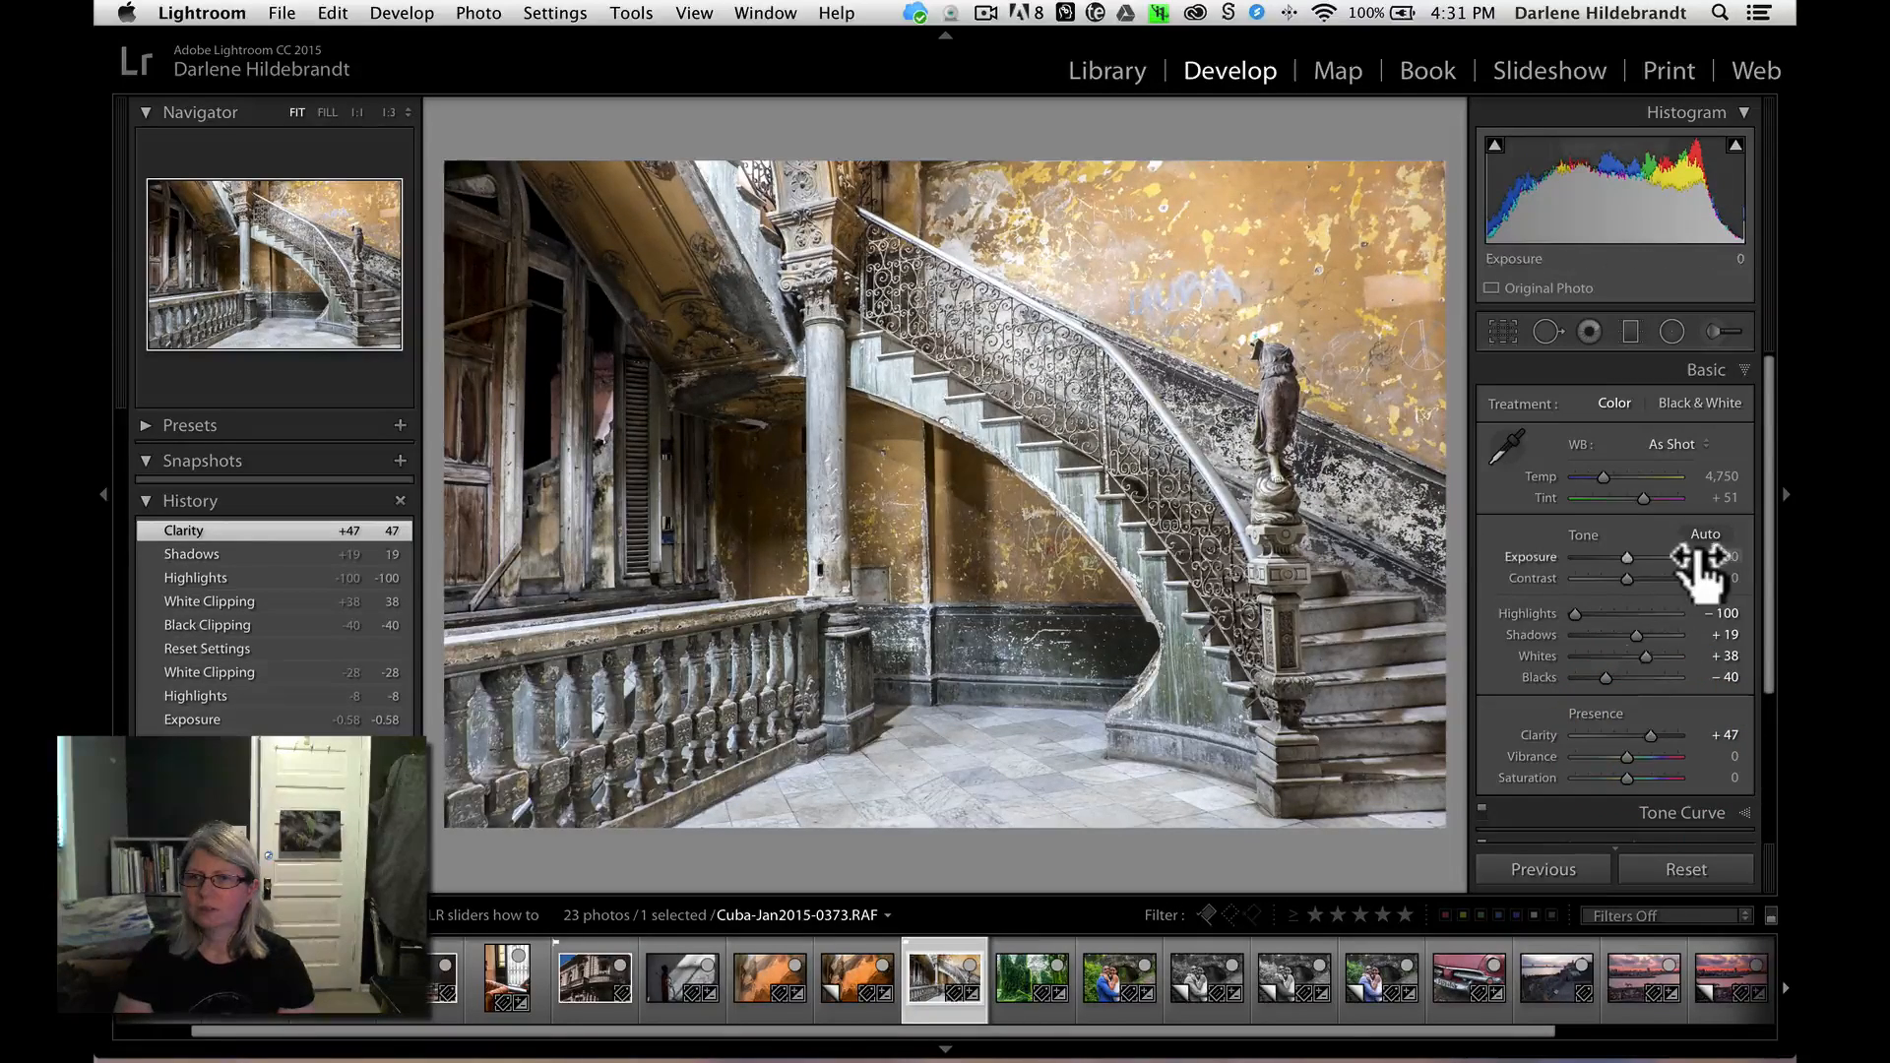
pyautogui.moveTo(1700, 556); pyautogui.dragTo(1706, 559)
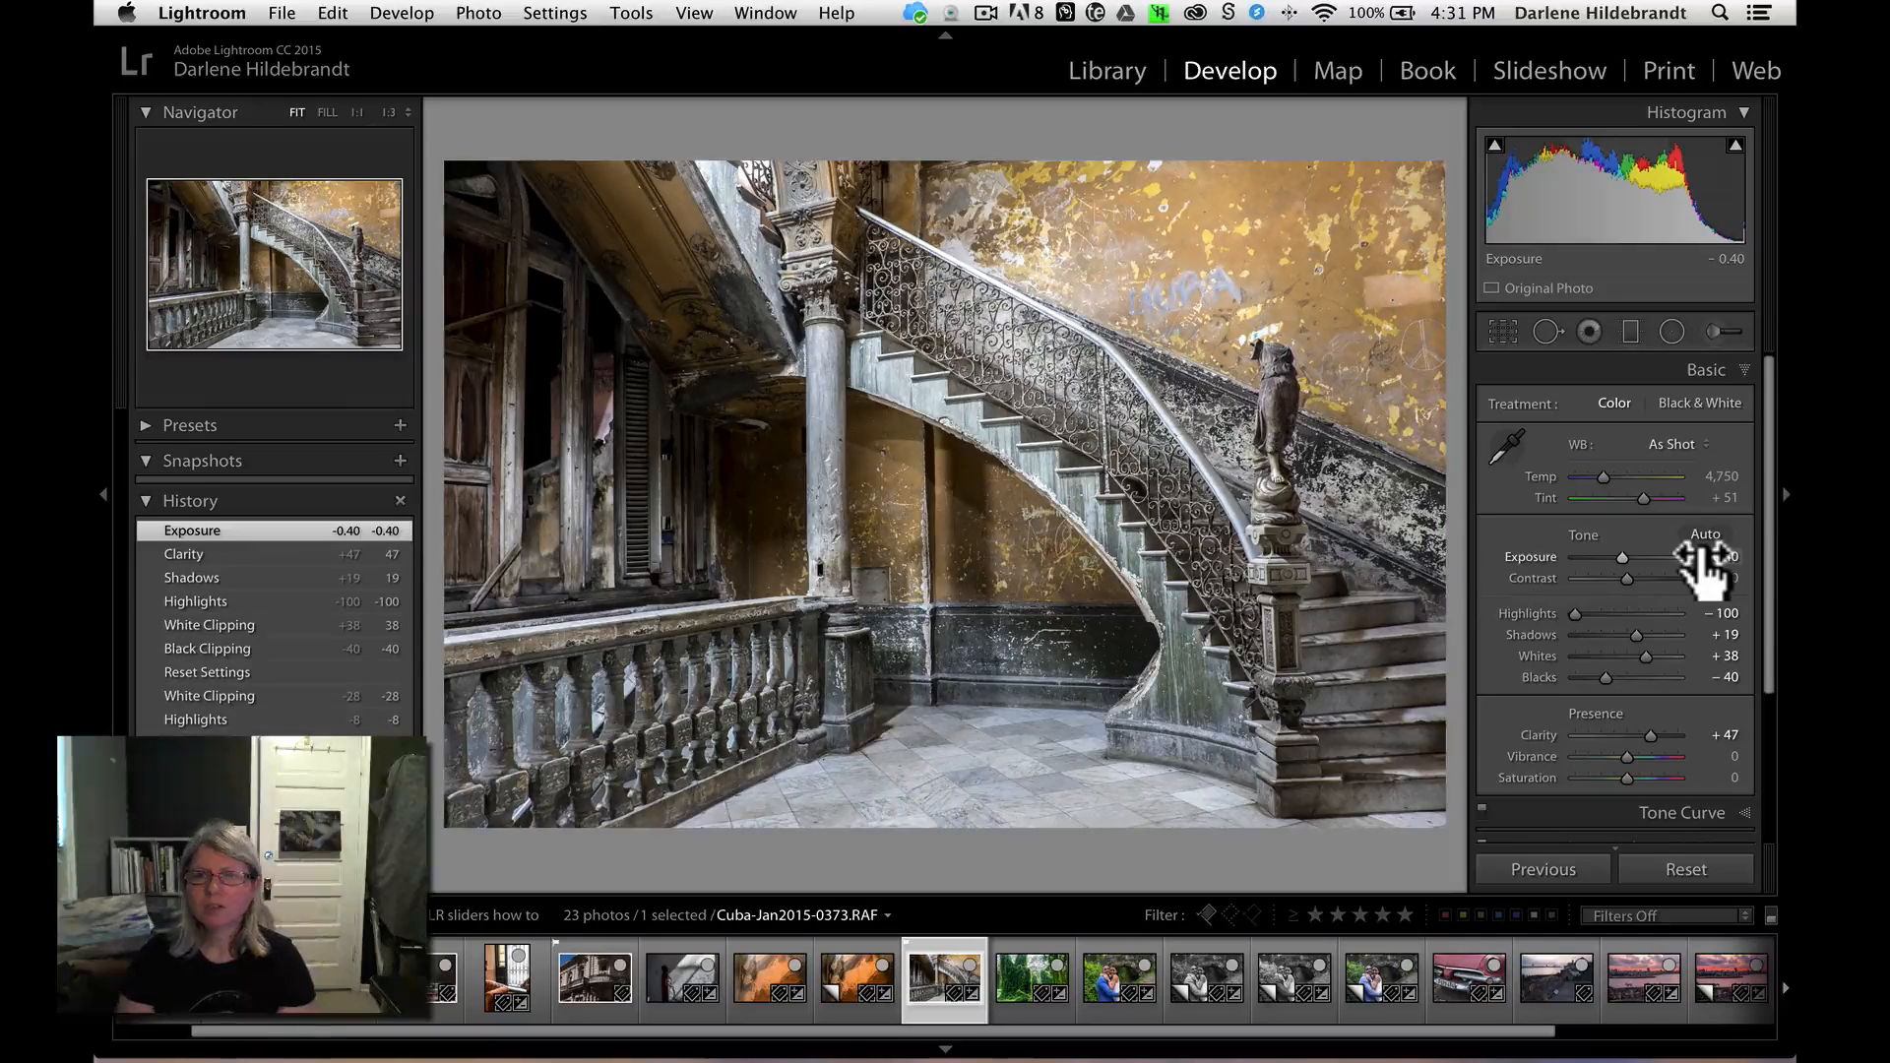
pyautogui.moveTo(1578, 610); pyautogui.dragTo(1595, 607)
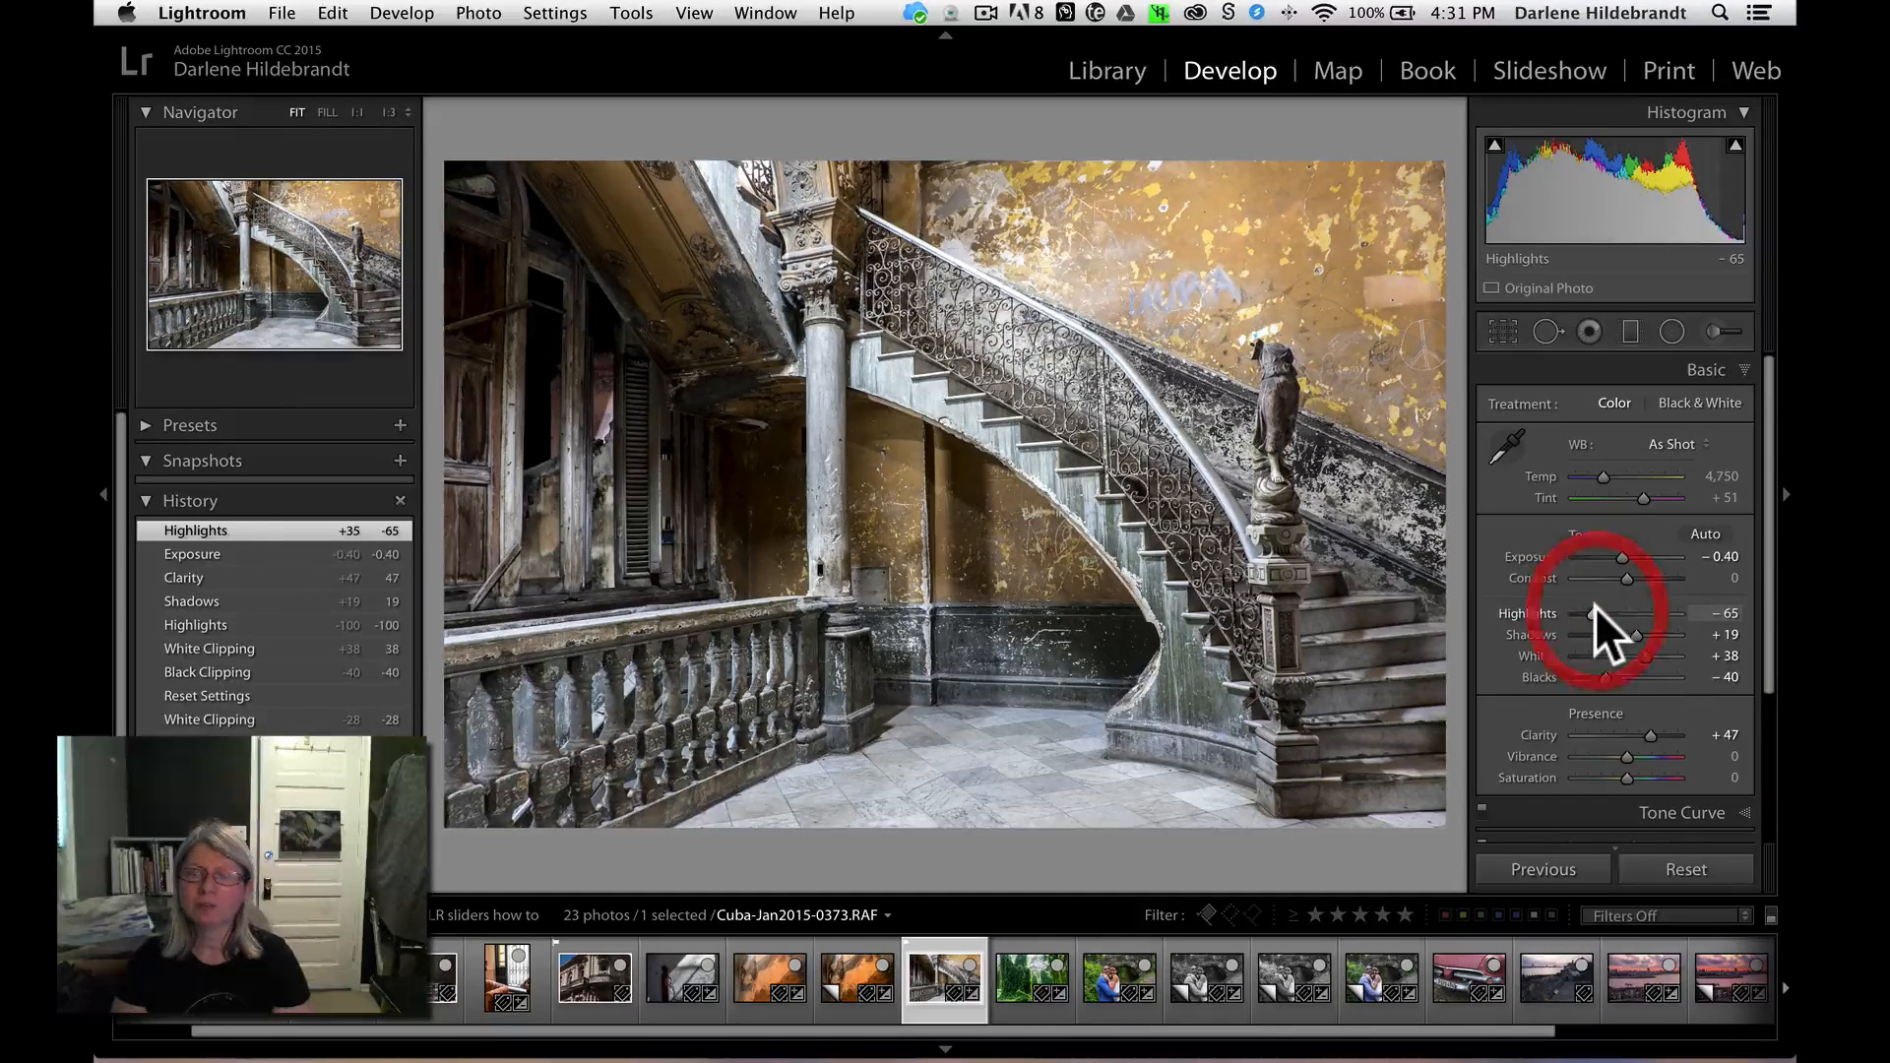